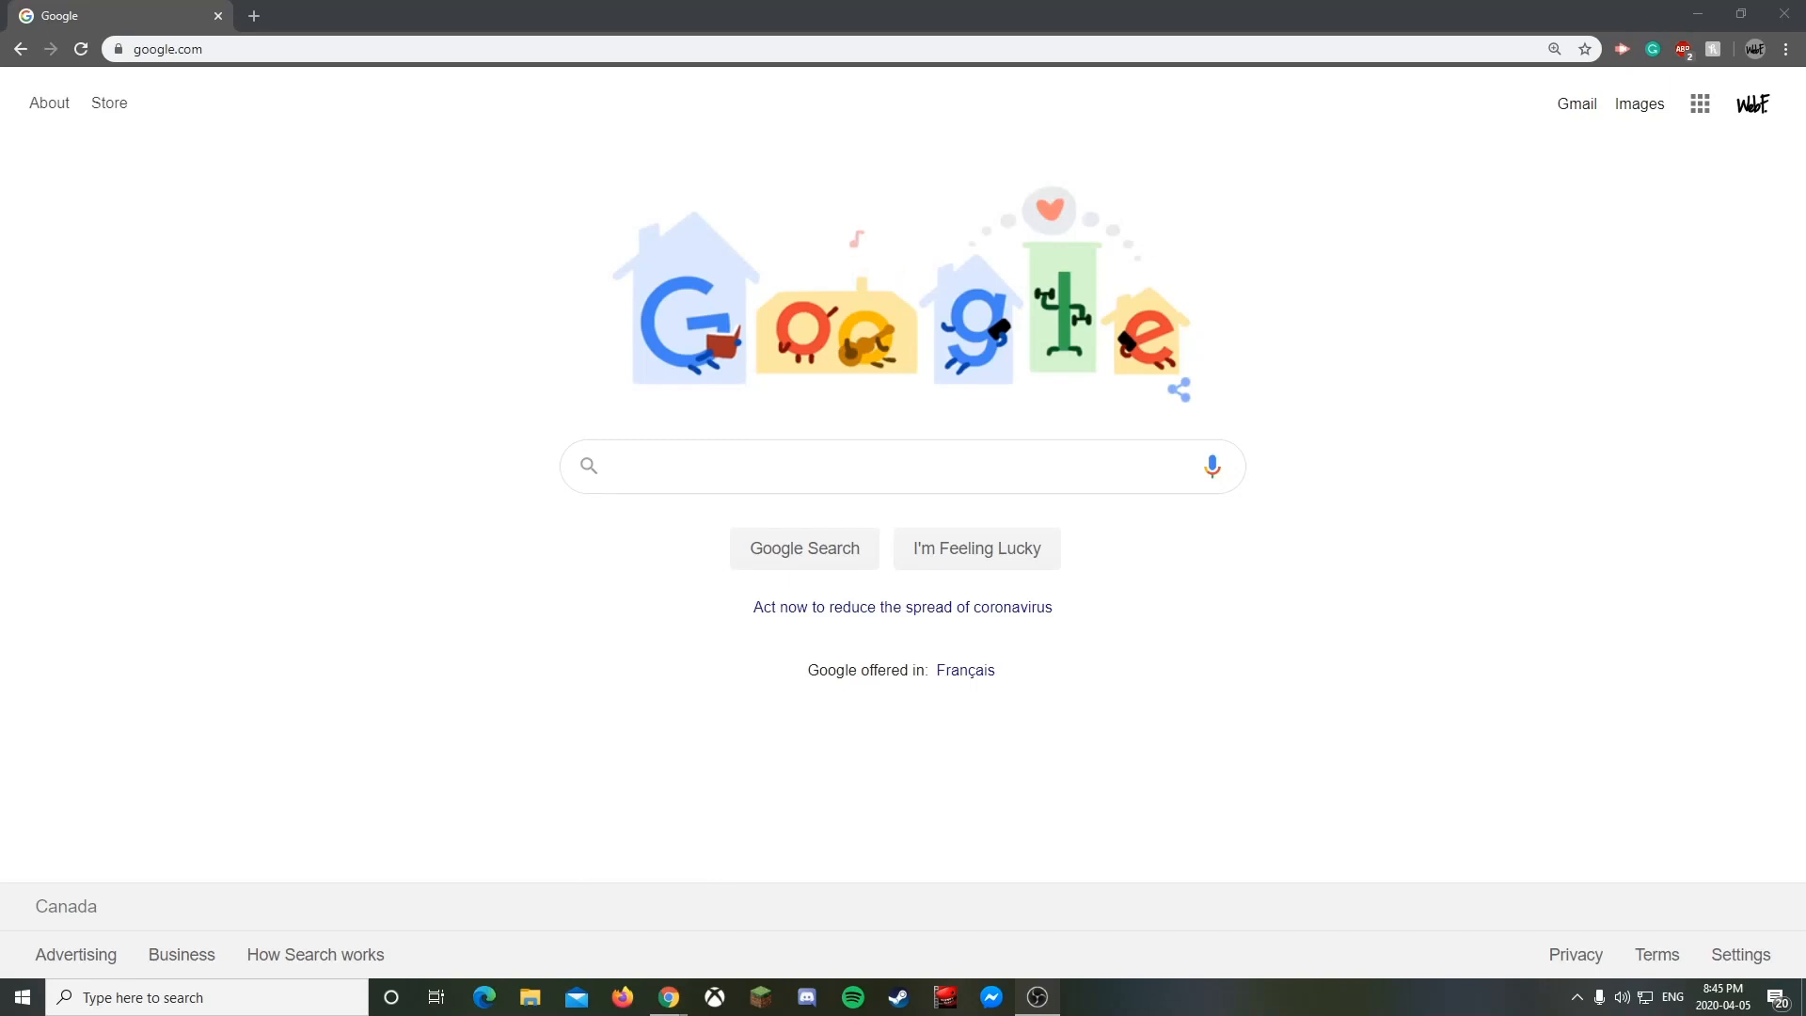
- Search Google for 'online learning enviroment' and scroll through the results
left_click(775, 468)
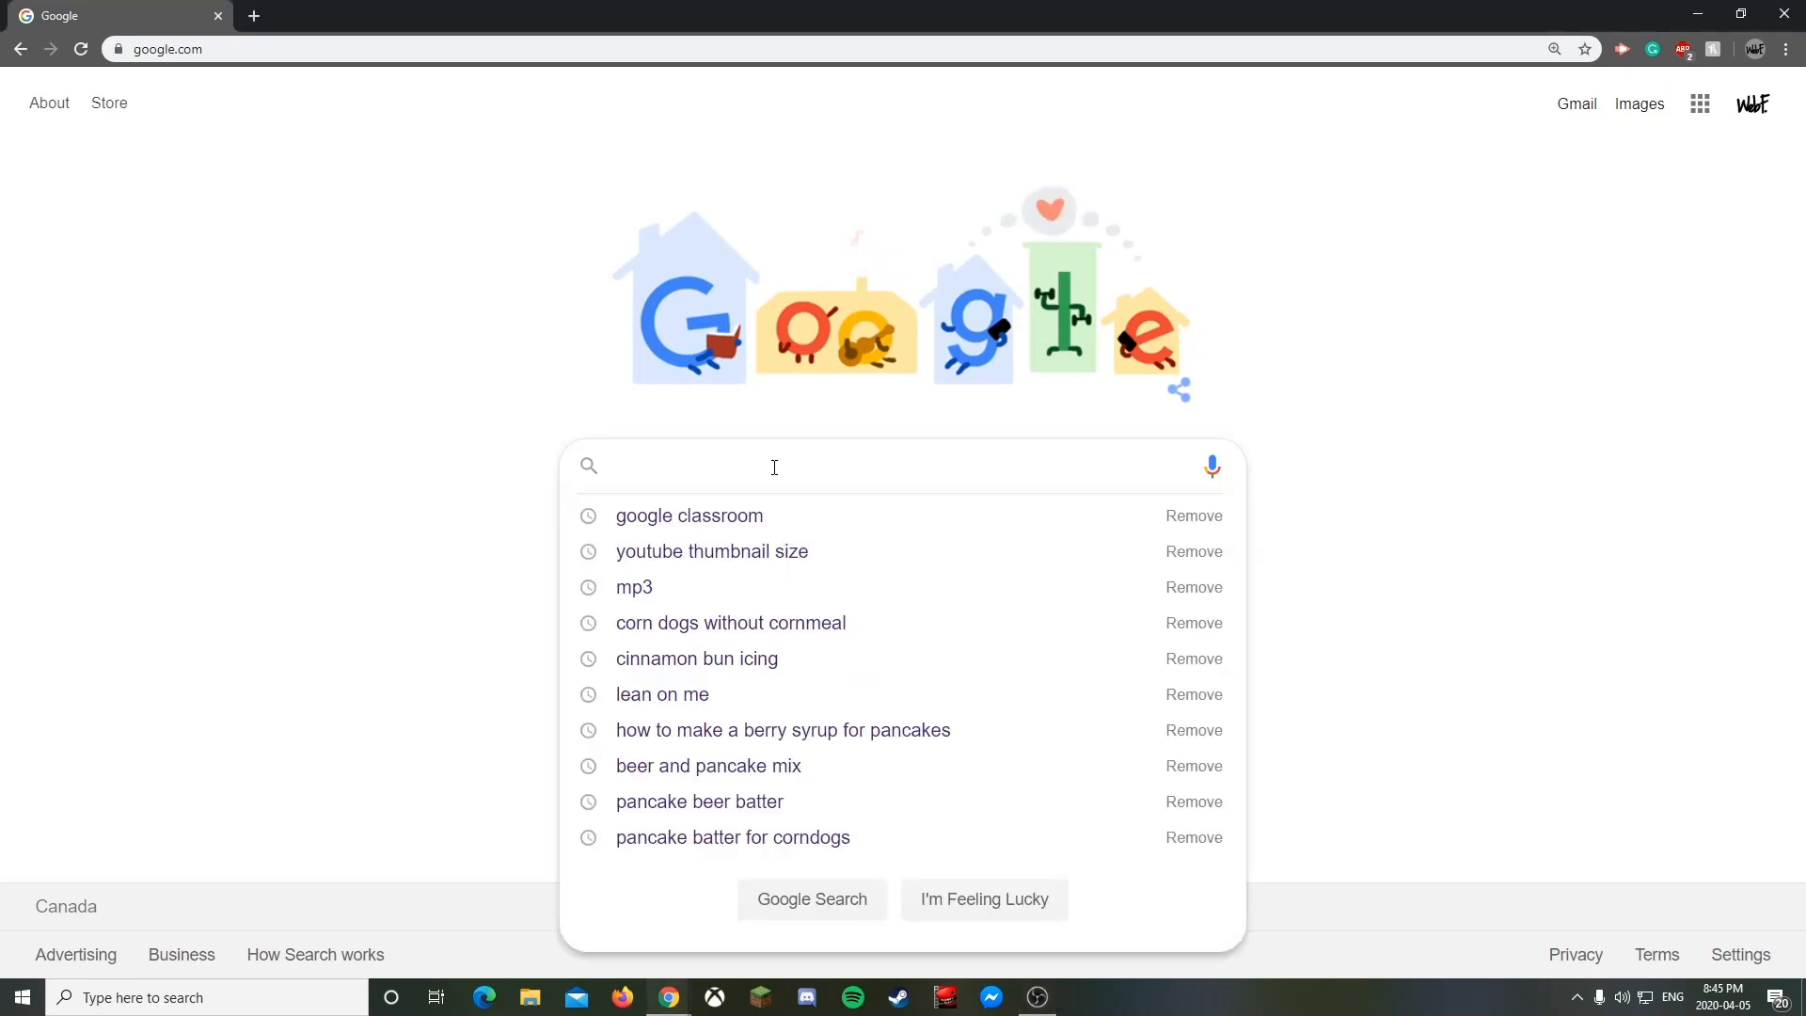
type("online learning enviroment")
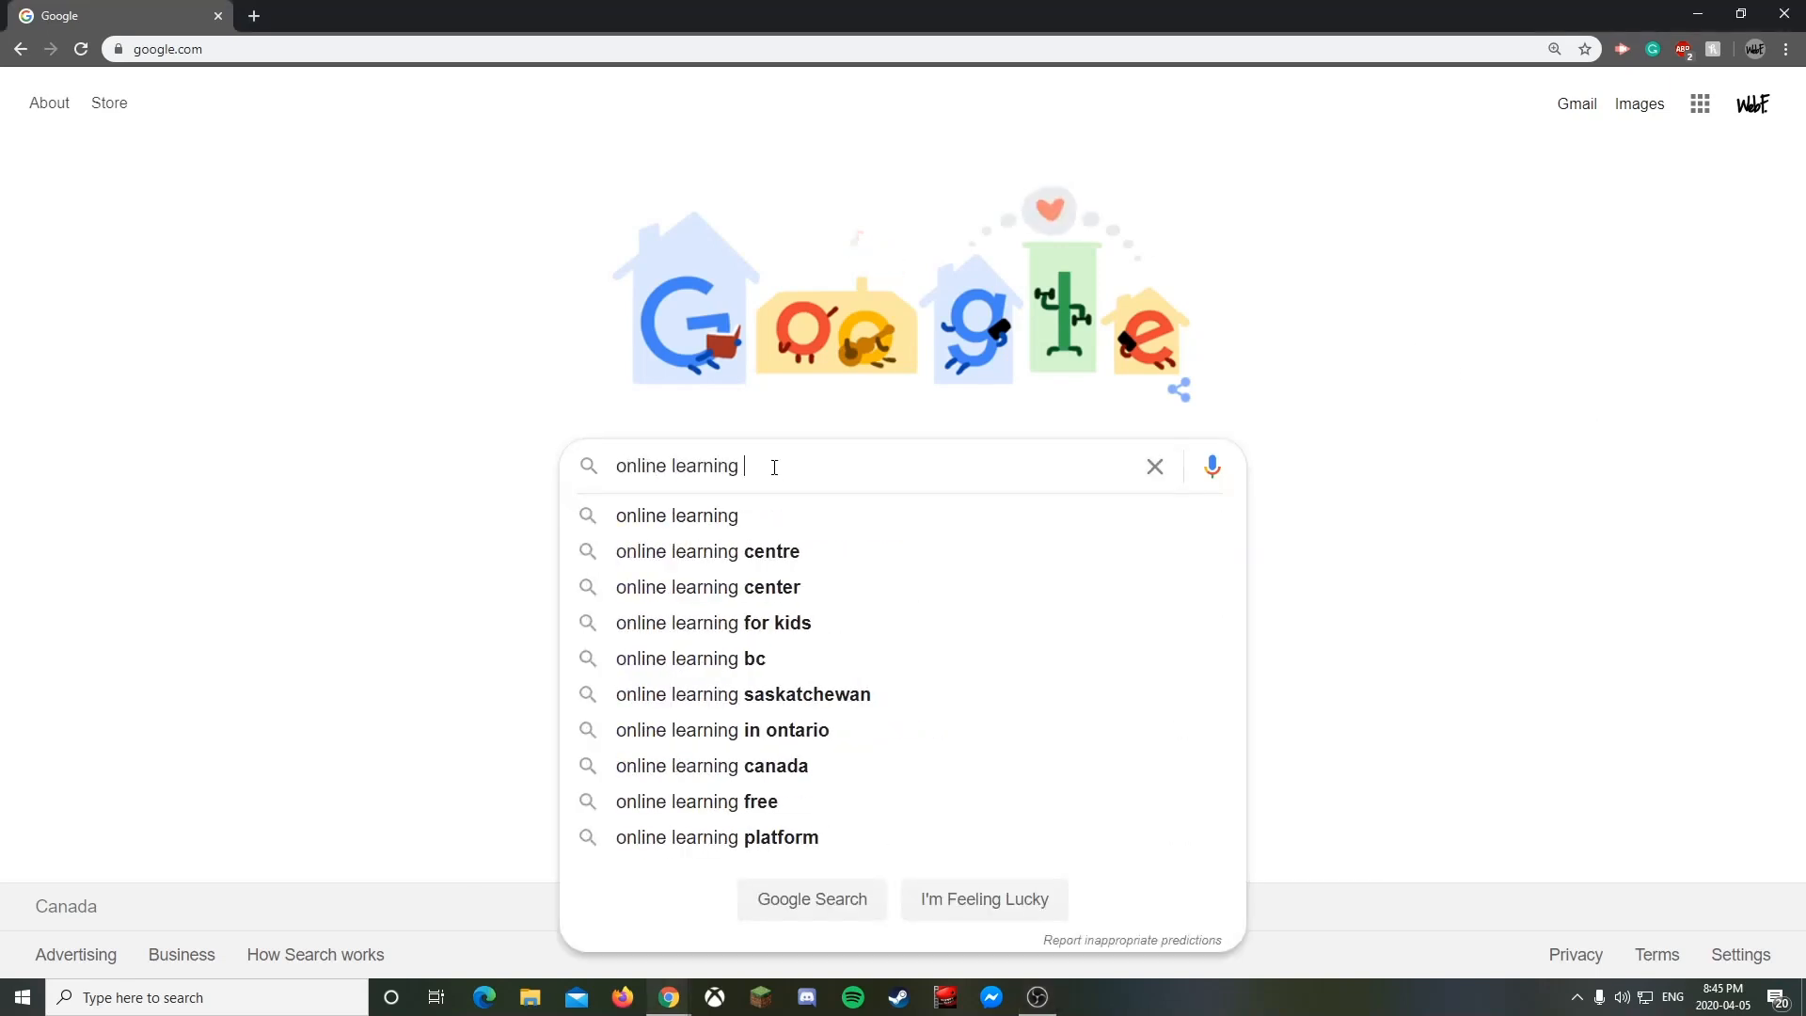
key("Return")
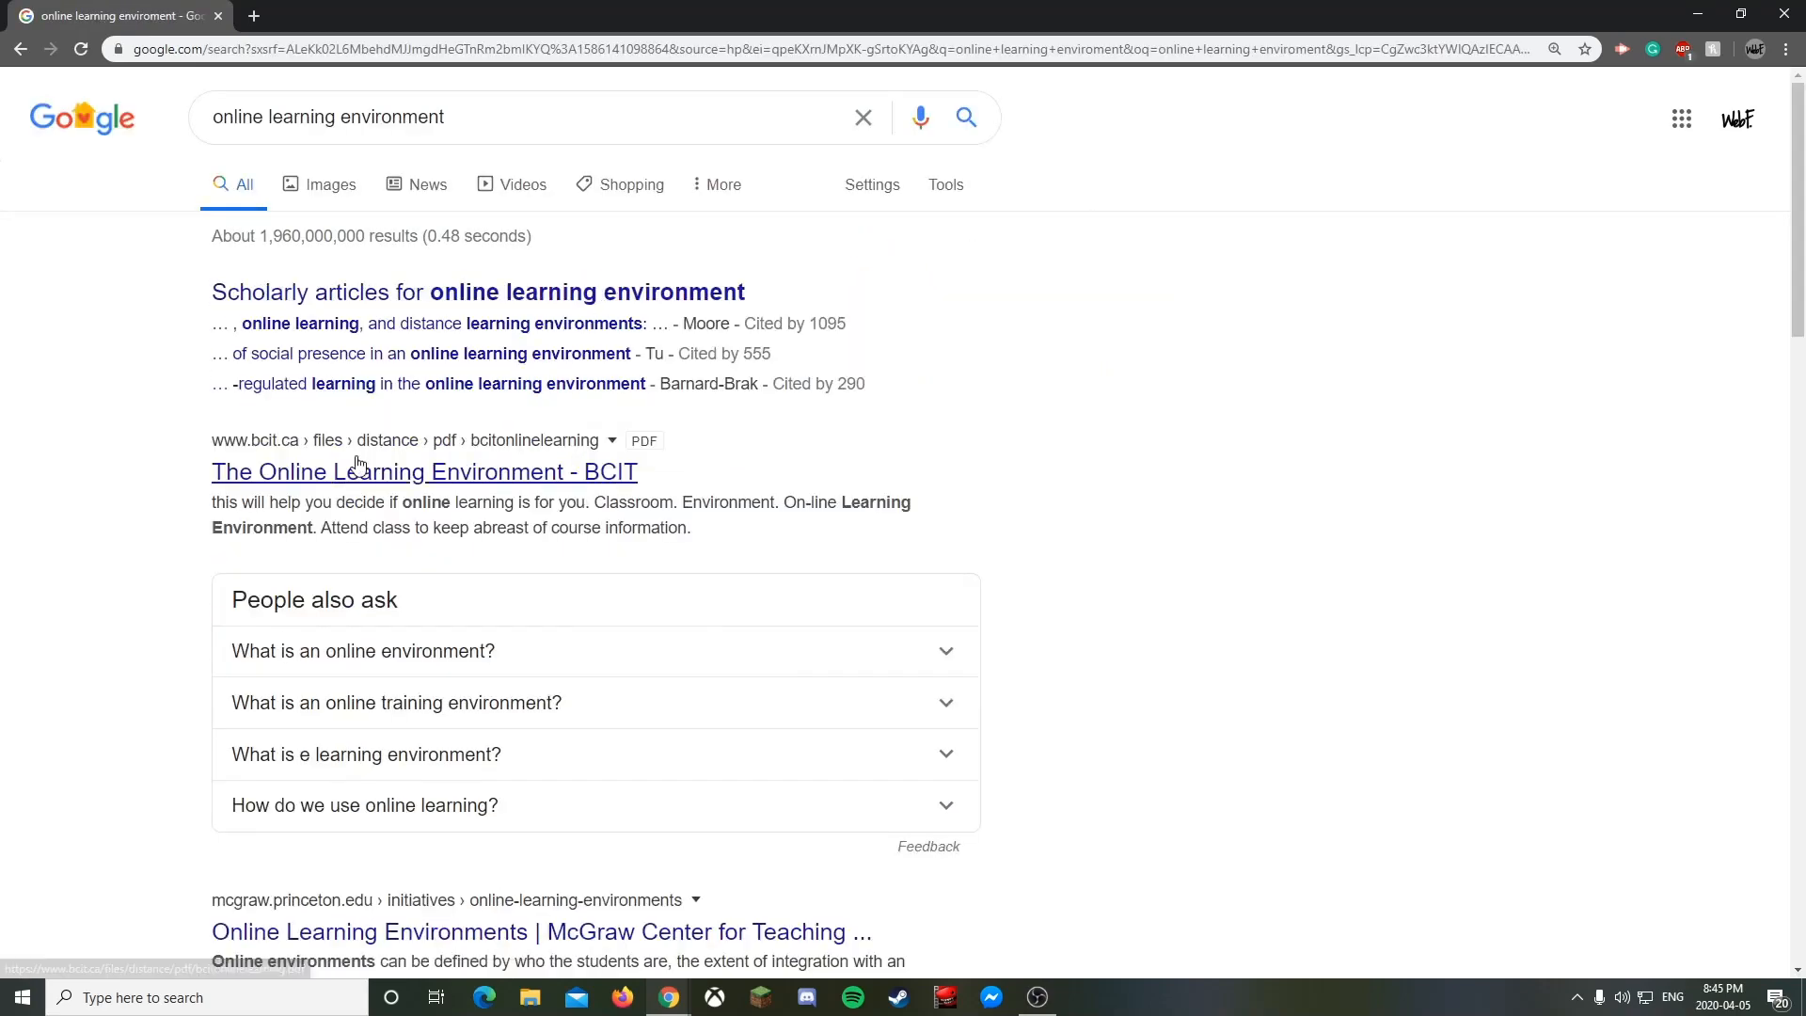
scroll(302, 468, "down", 2)
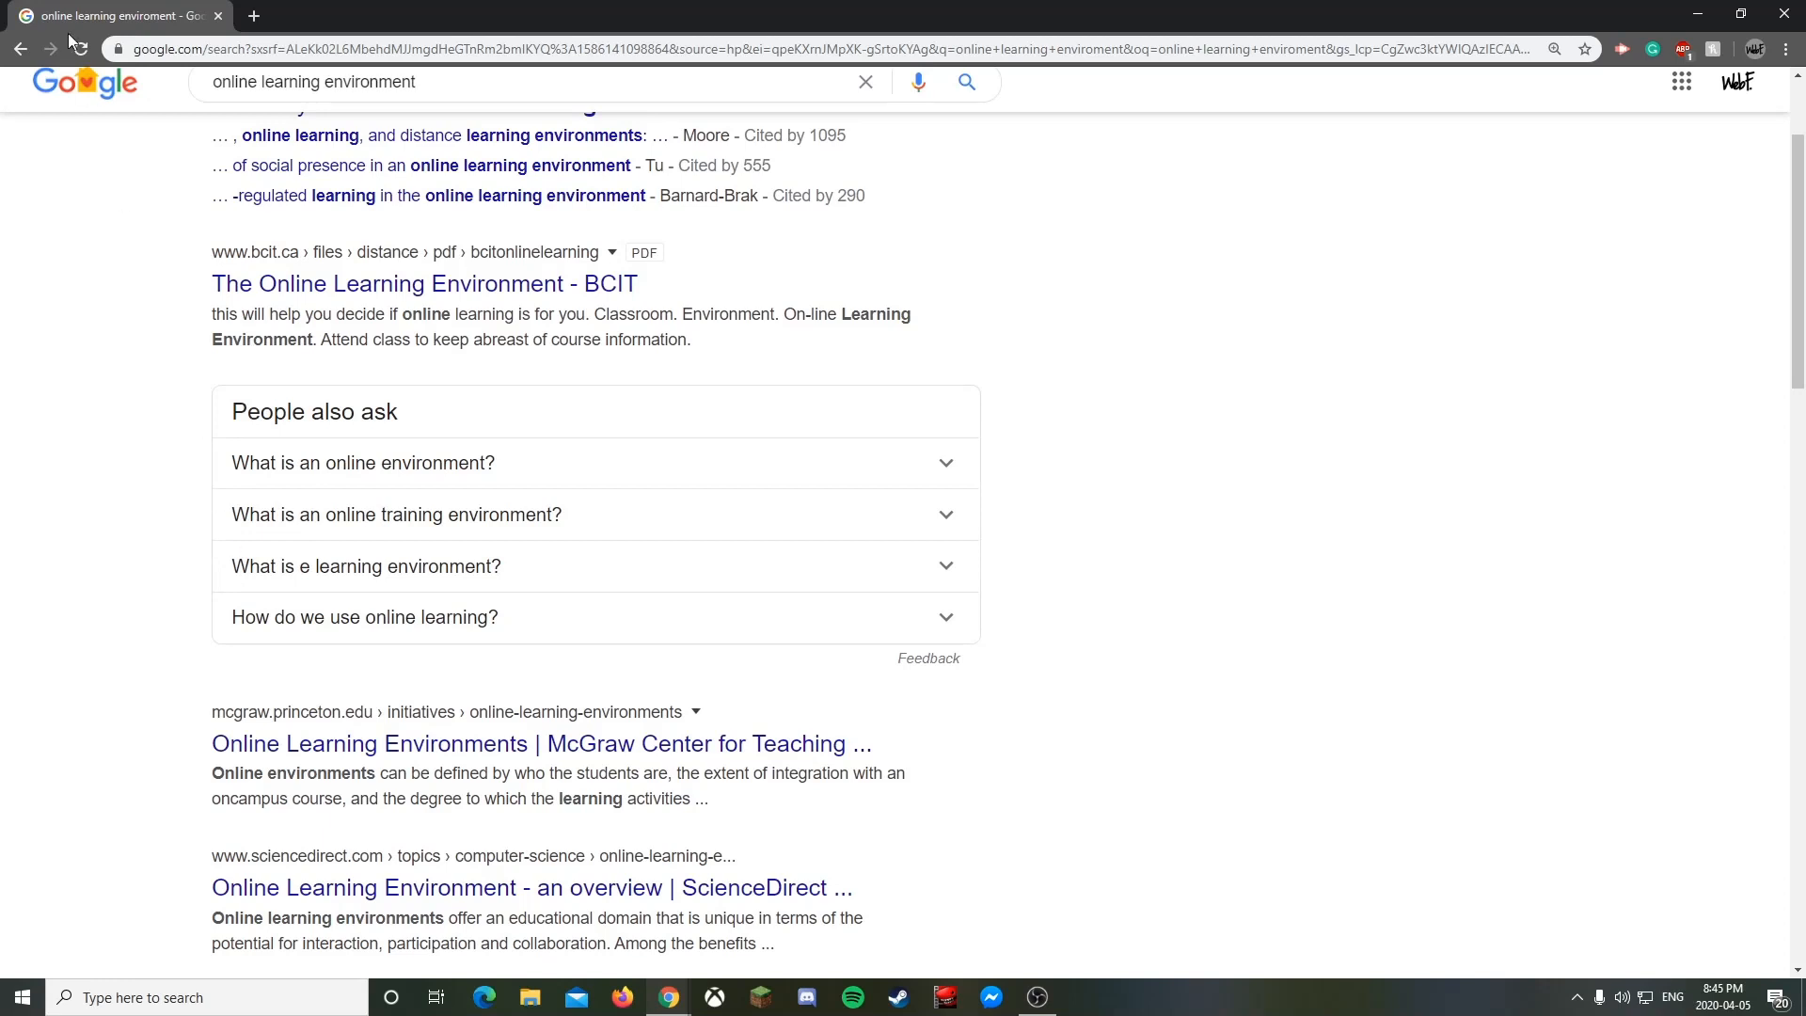
- Return to the Google homepage and dismiss the recent searches list
left_click(86, 94)
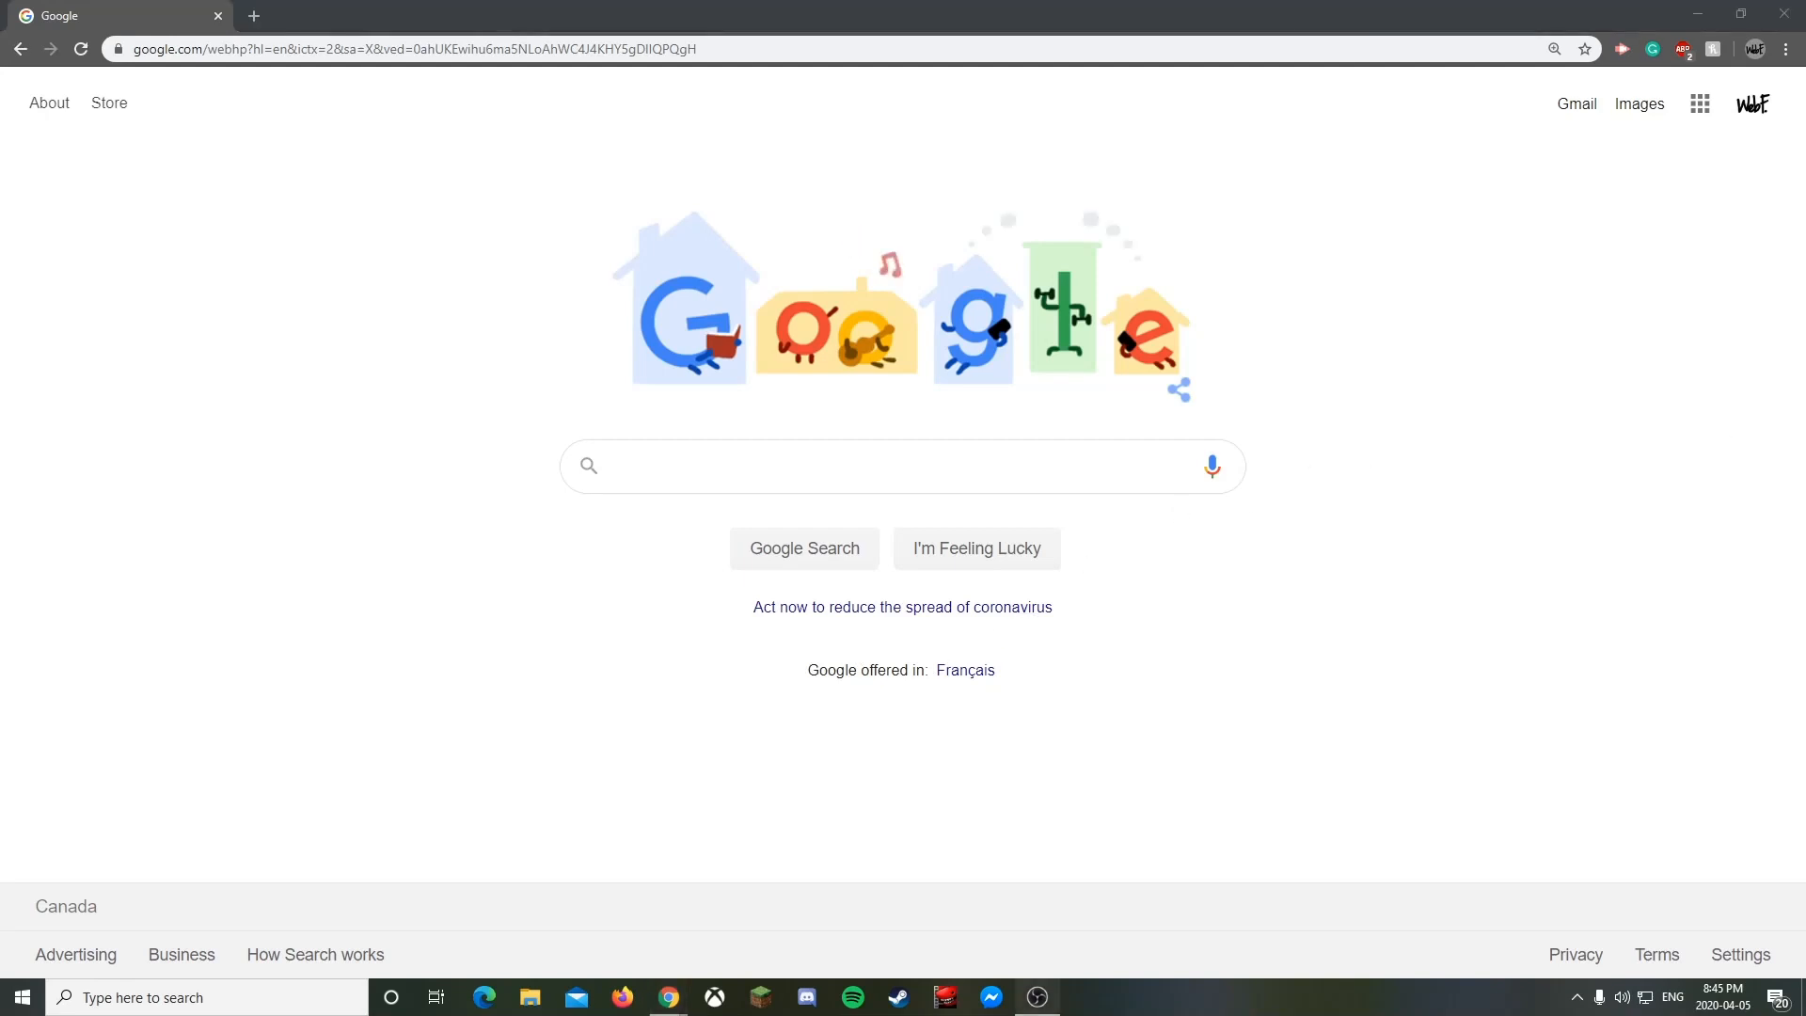
left_click(1408, 589)
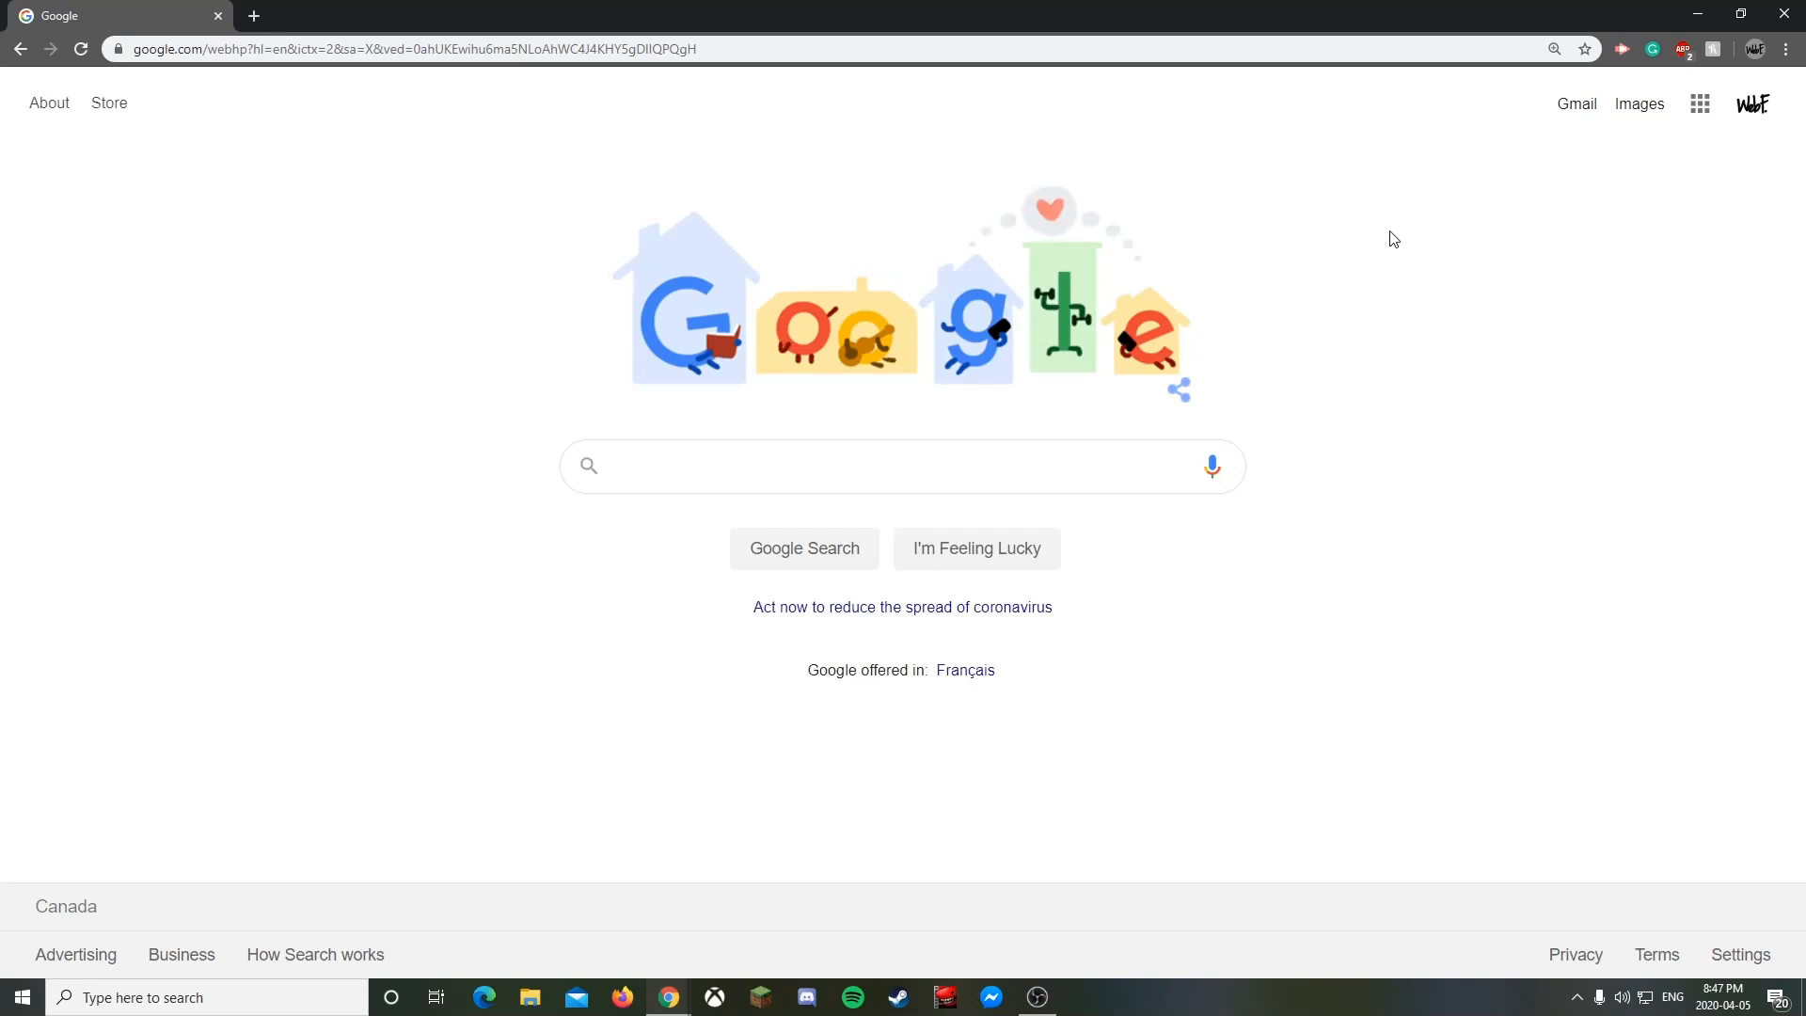
left_click(814, 464)
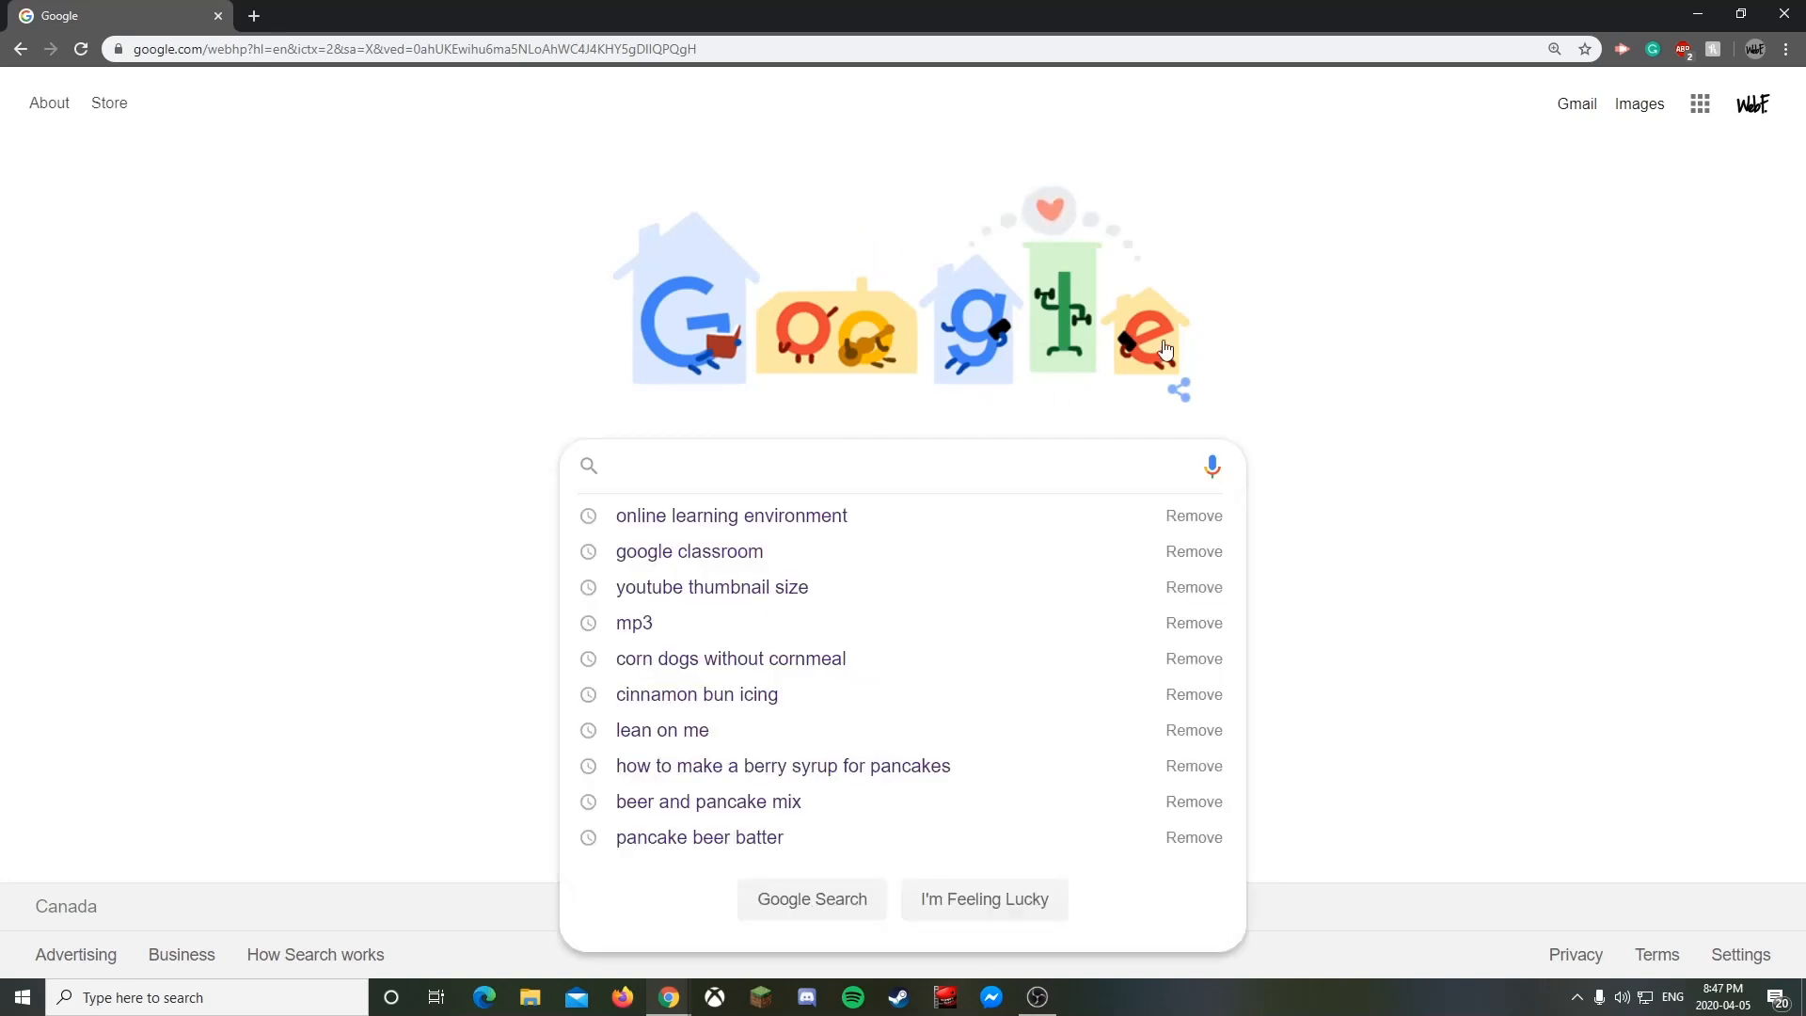
left_click(1479, 274)
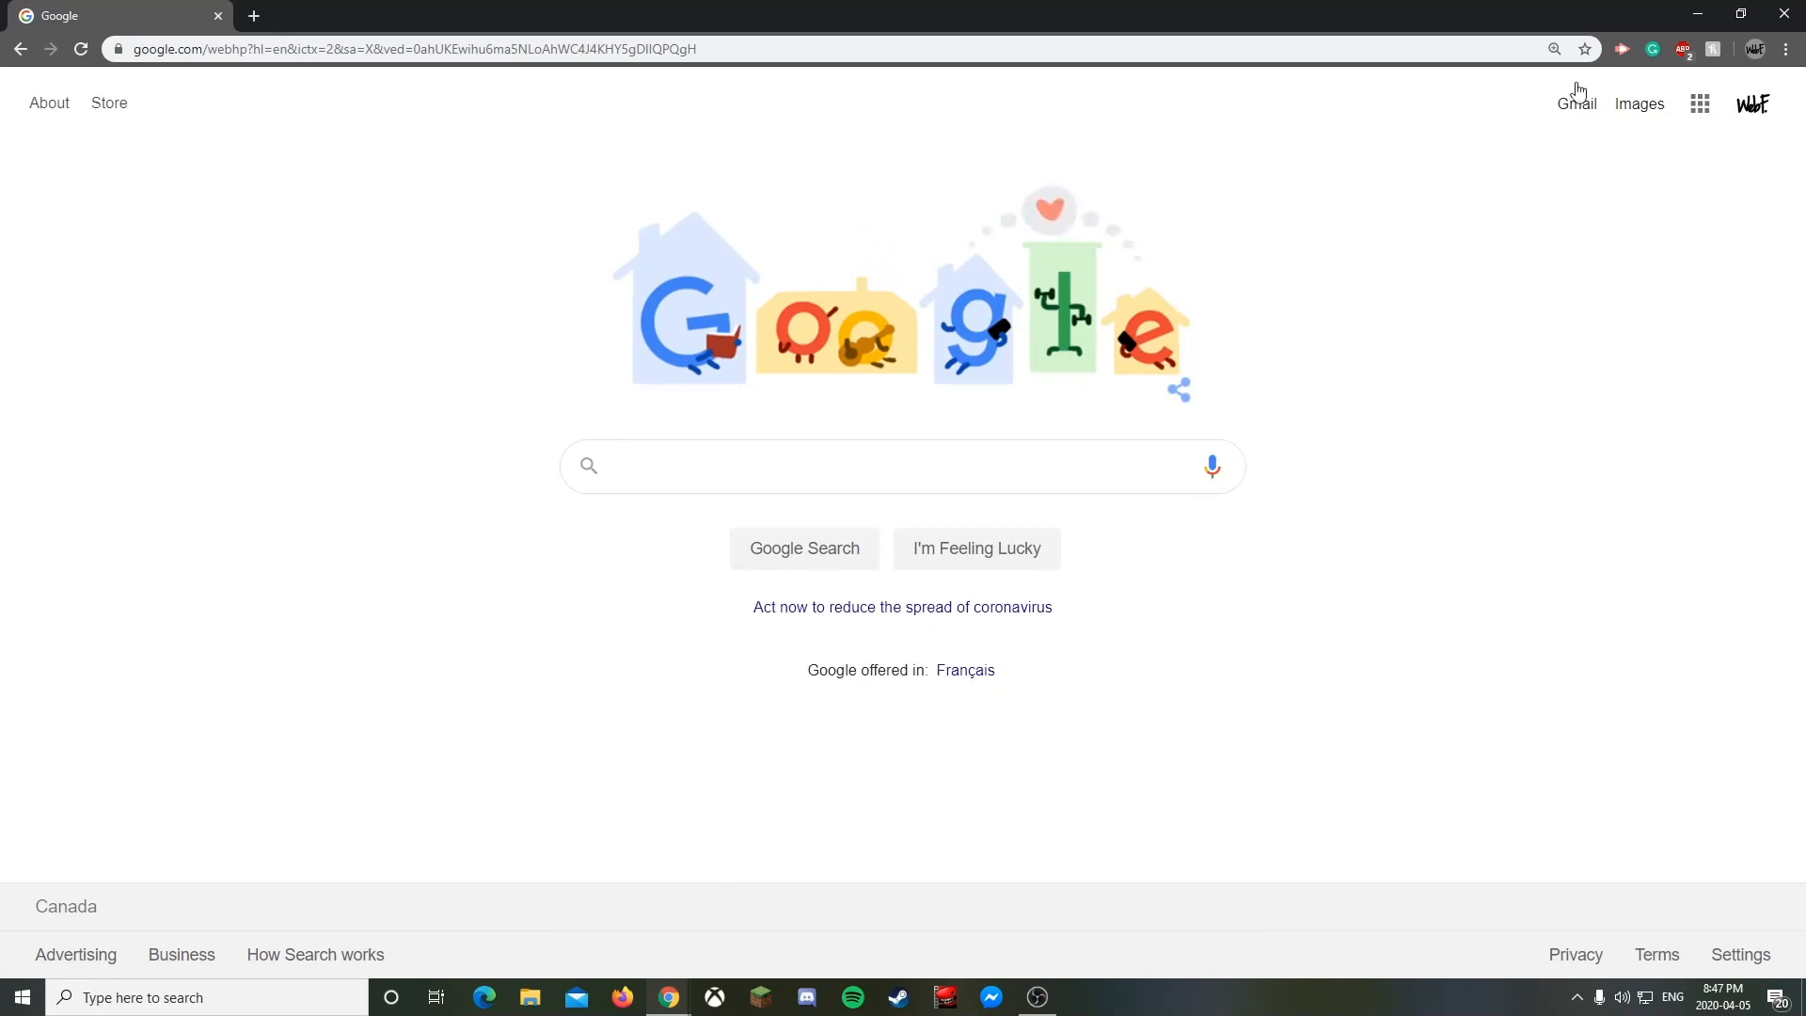
- In the Google apps list, scroll to Classroom and drag its shortcut upward
left_click(1700, 115)
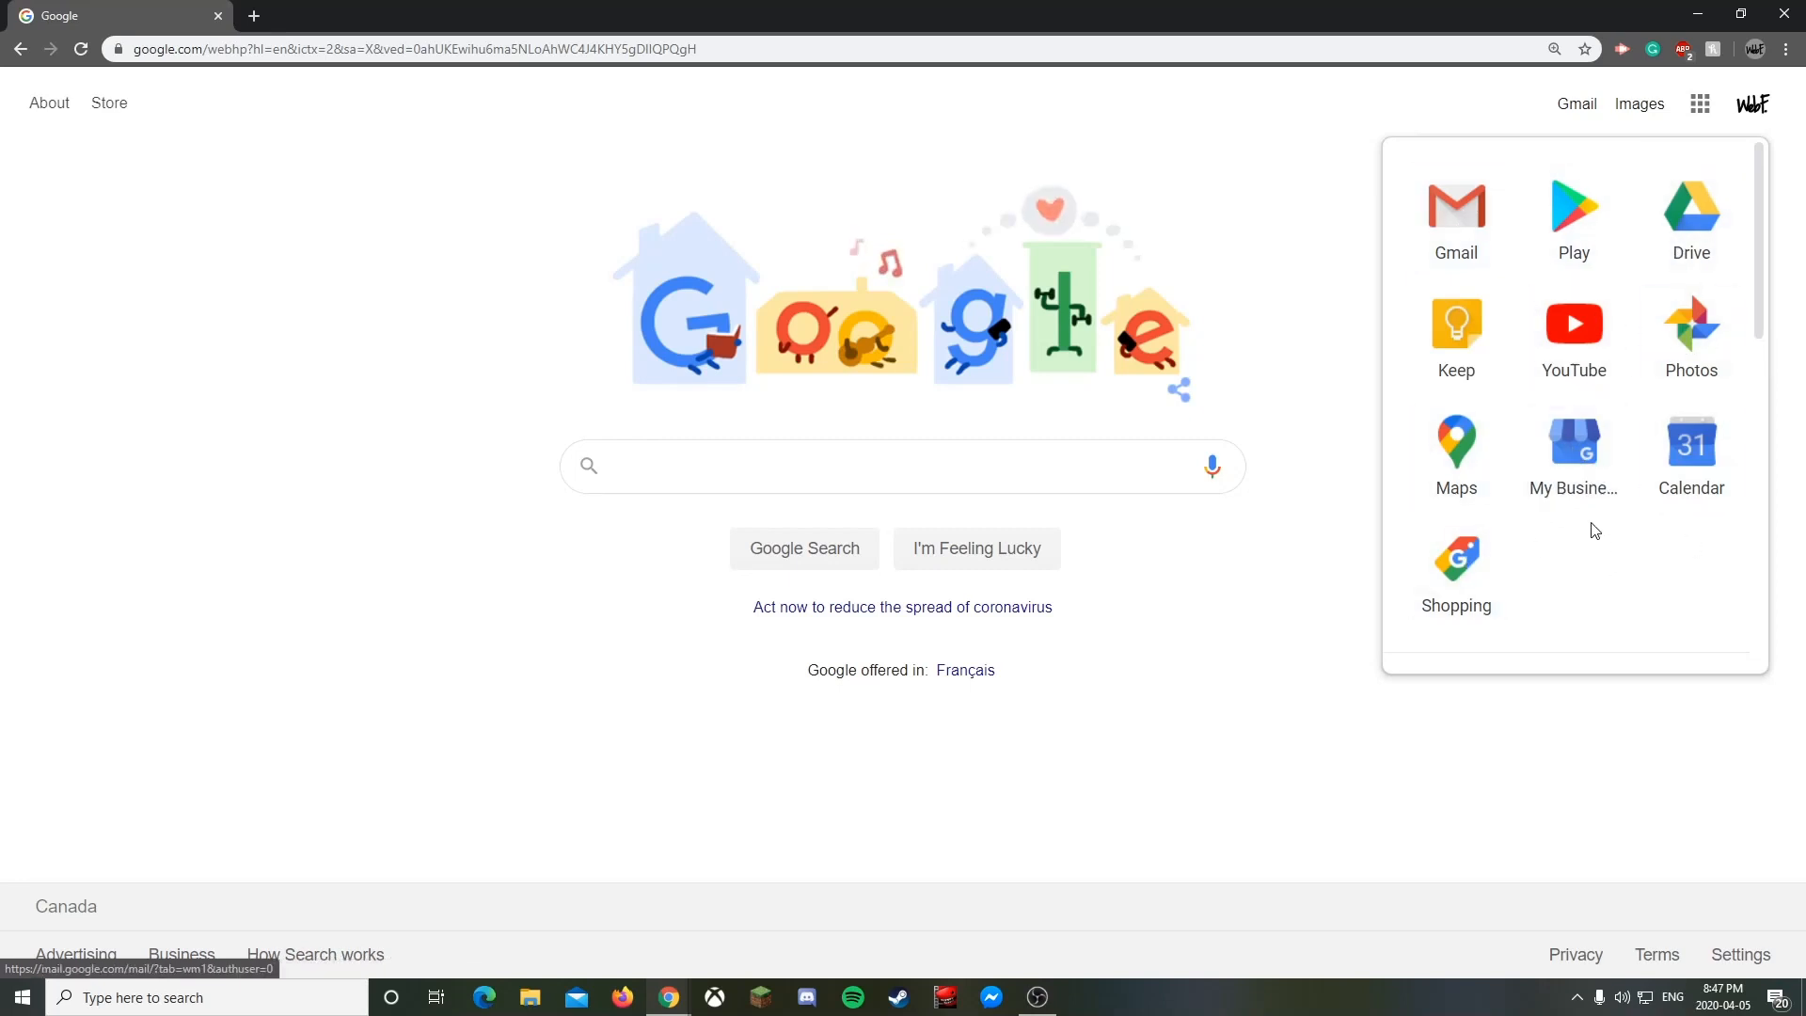
scroll(1593, 528, "down", 2)
scroll(1590, 511, "down", 5)
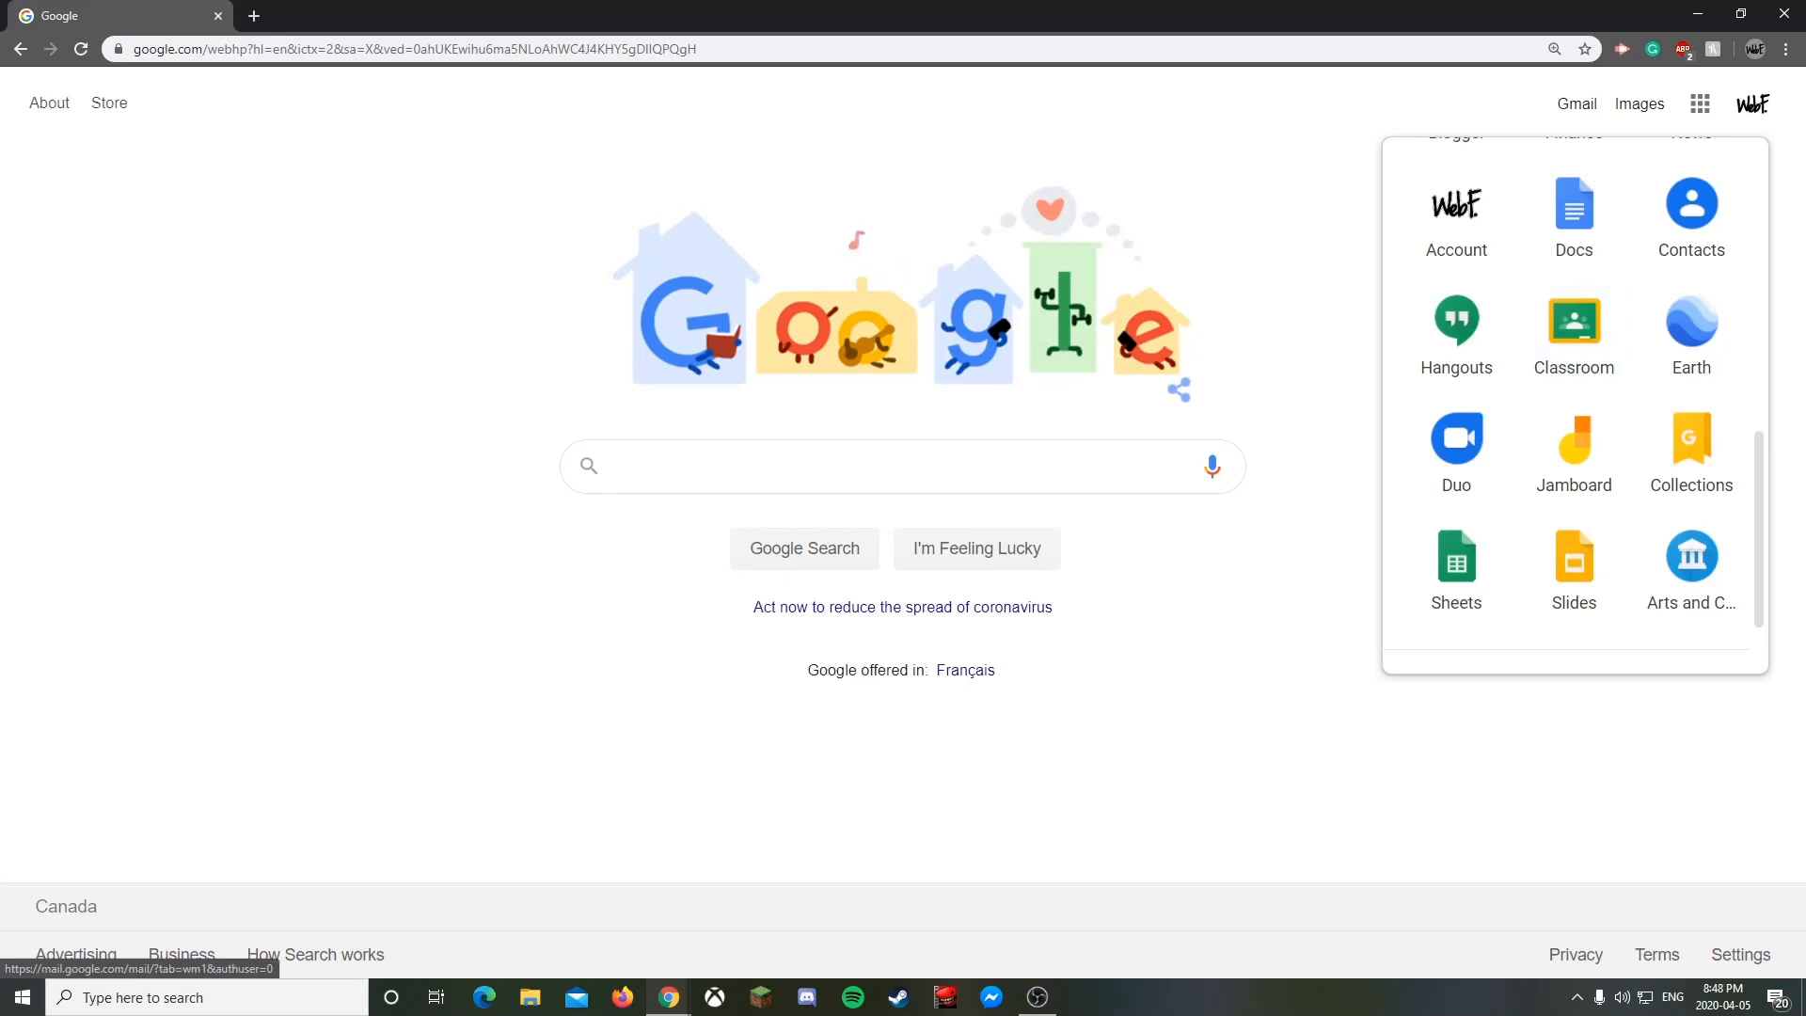
key("alt+Tab")
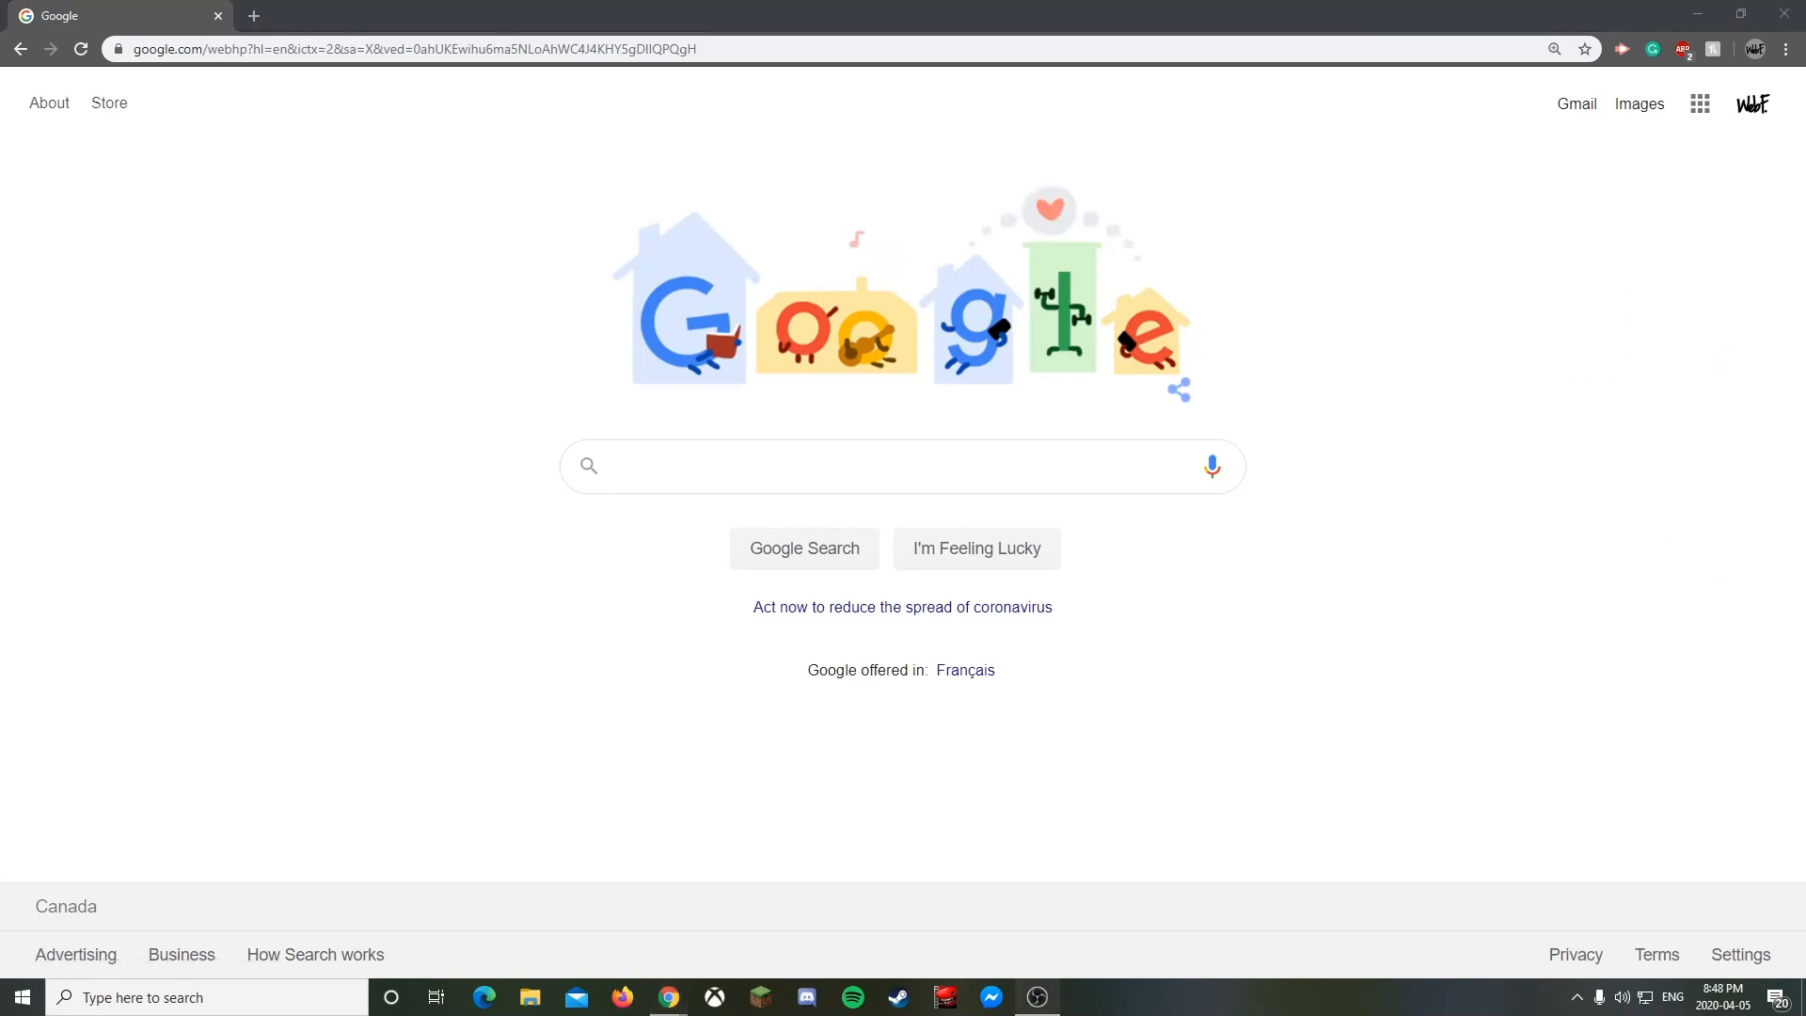
left_click(1700, 104)
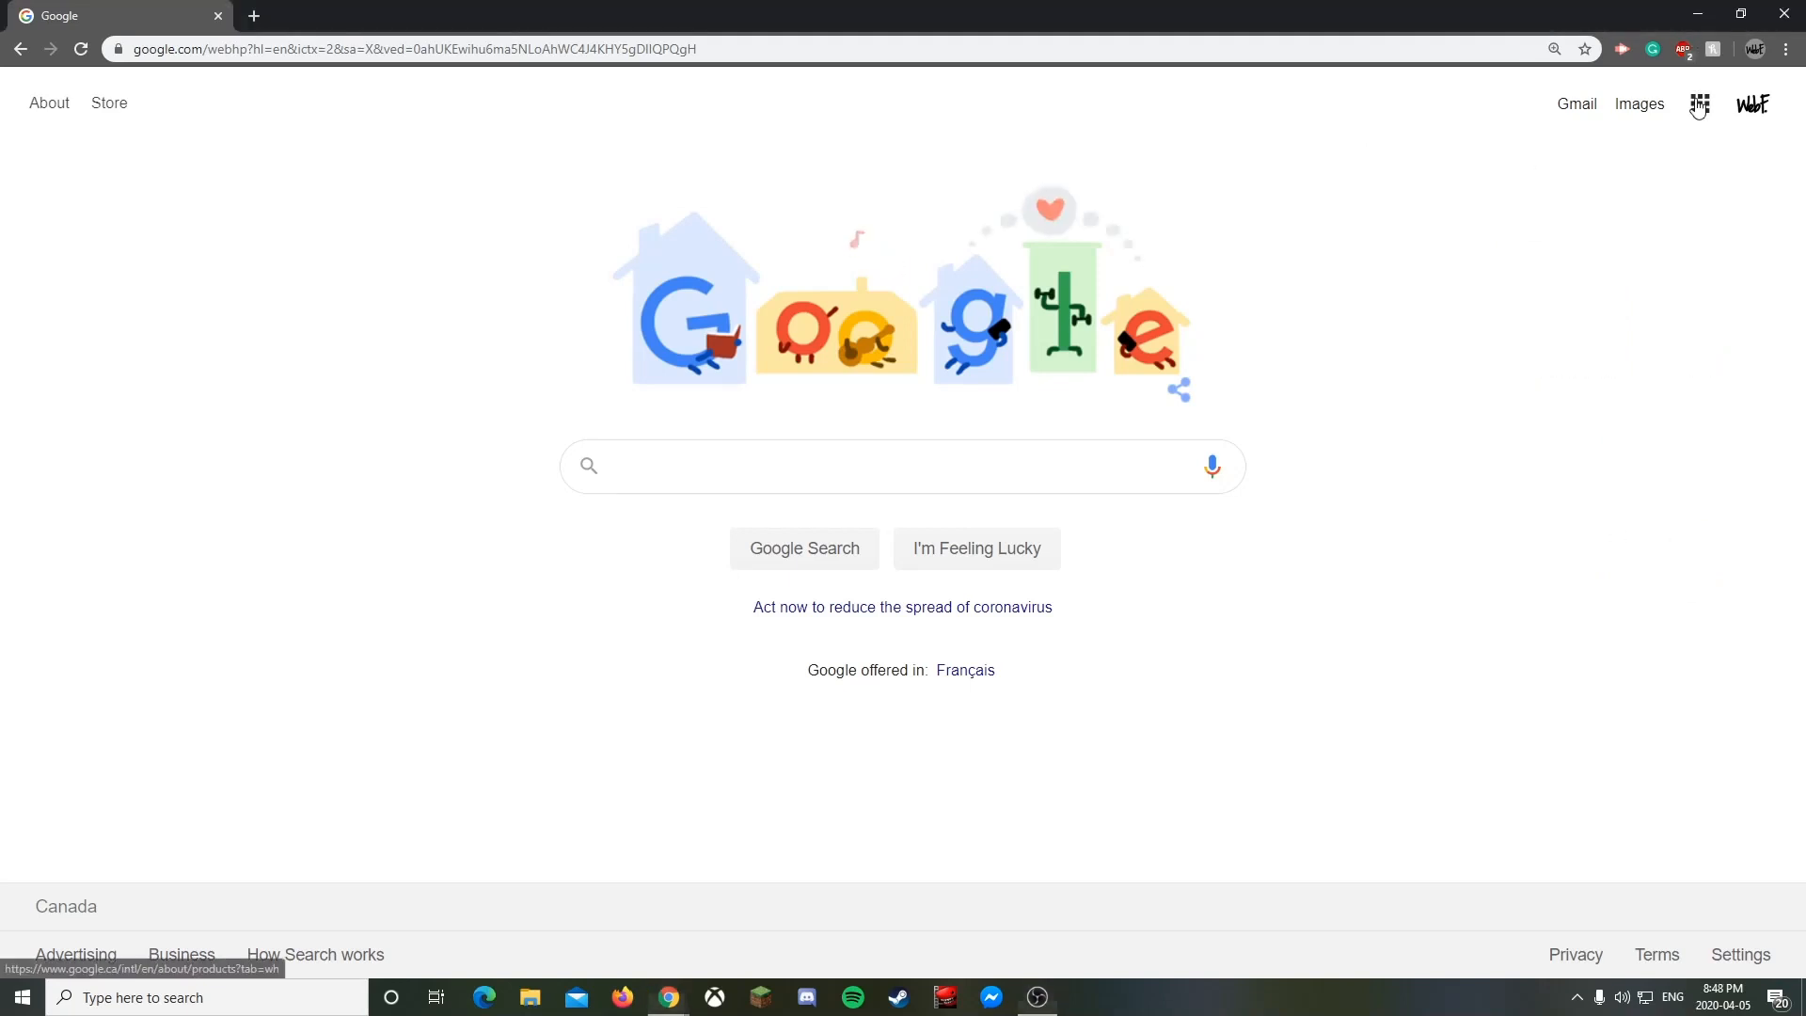
scroll(1599, 339, "down", 6)
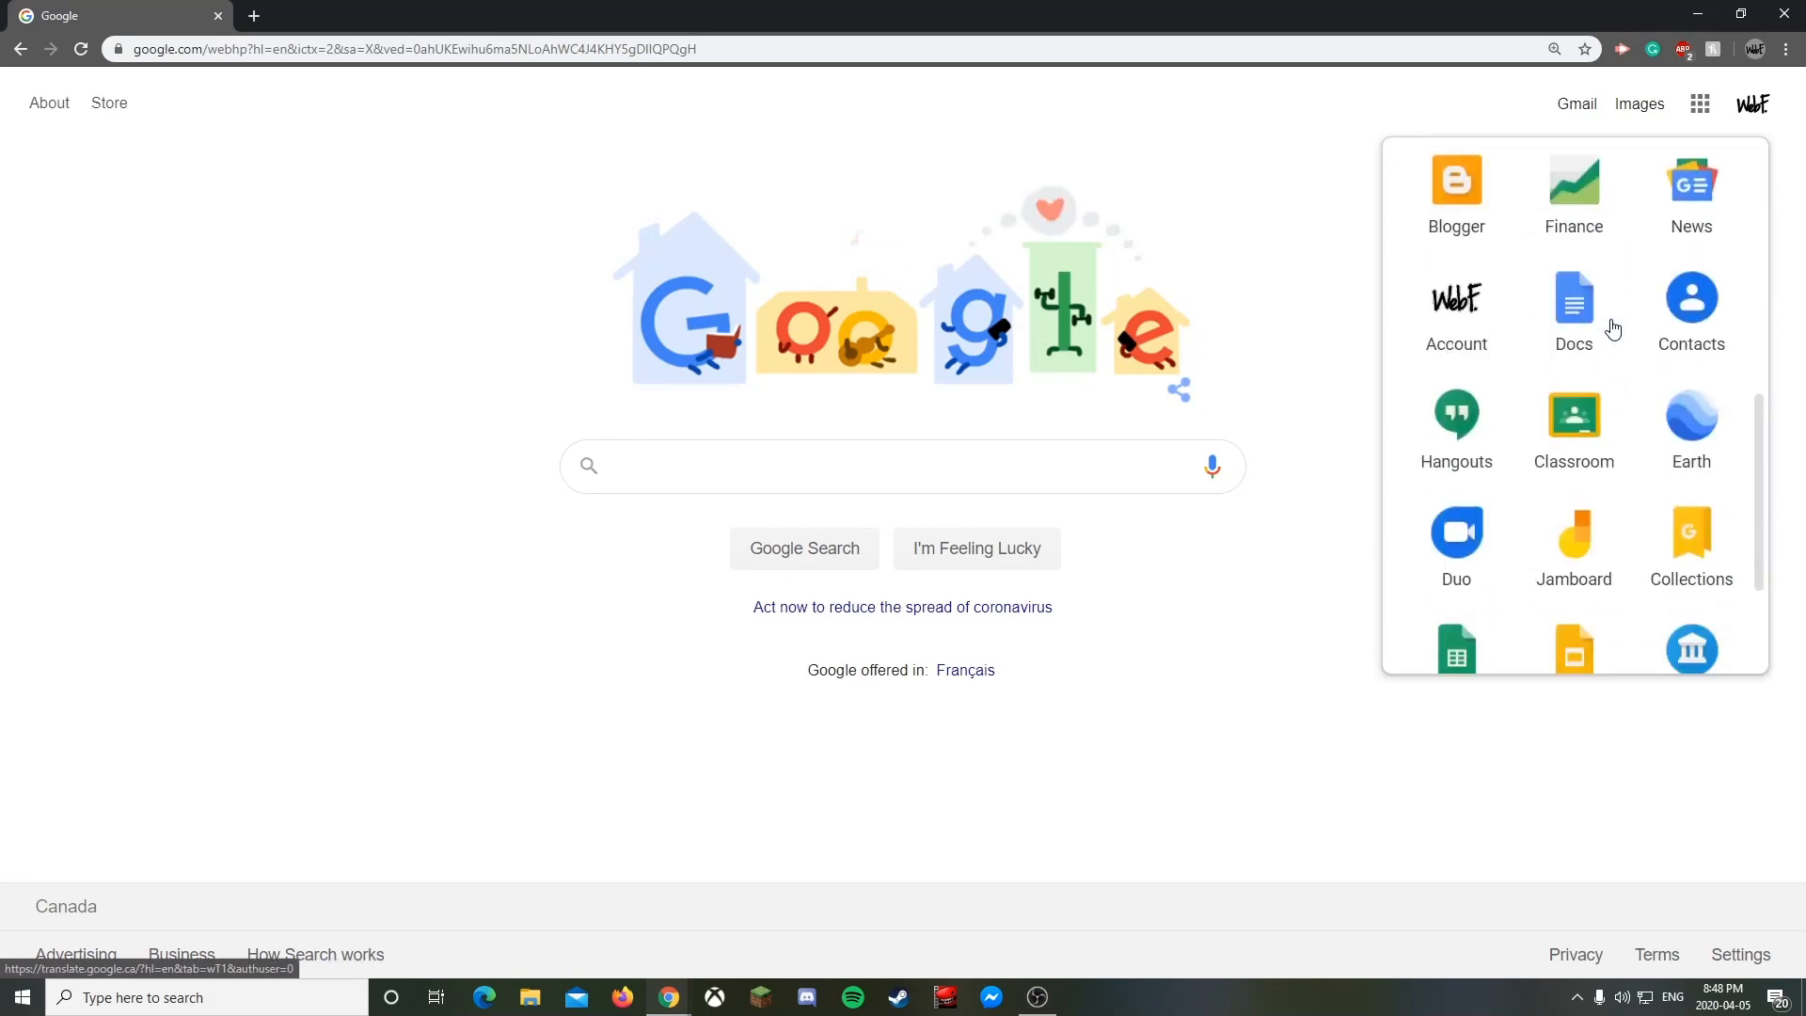
left_click_drag(1593, 430, 1707, 282)
left_click_drag(1705, 576, 1610, 282)
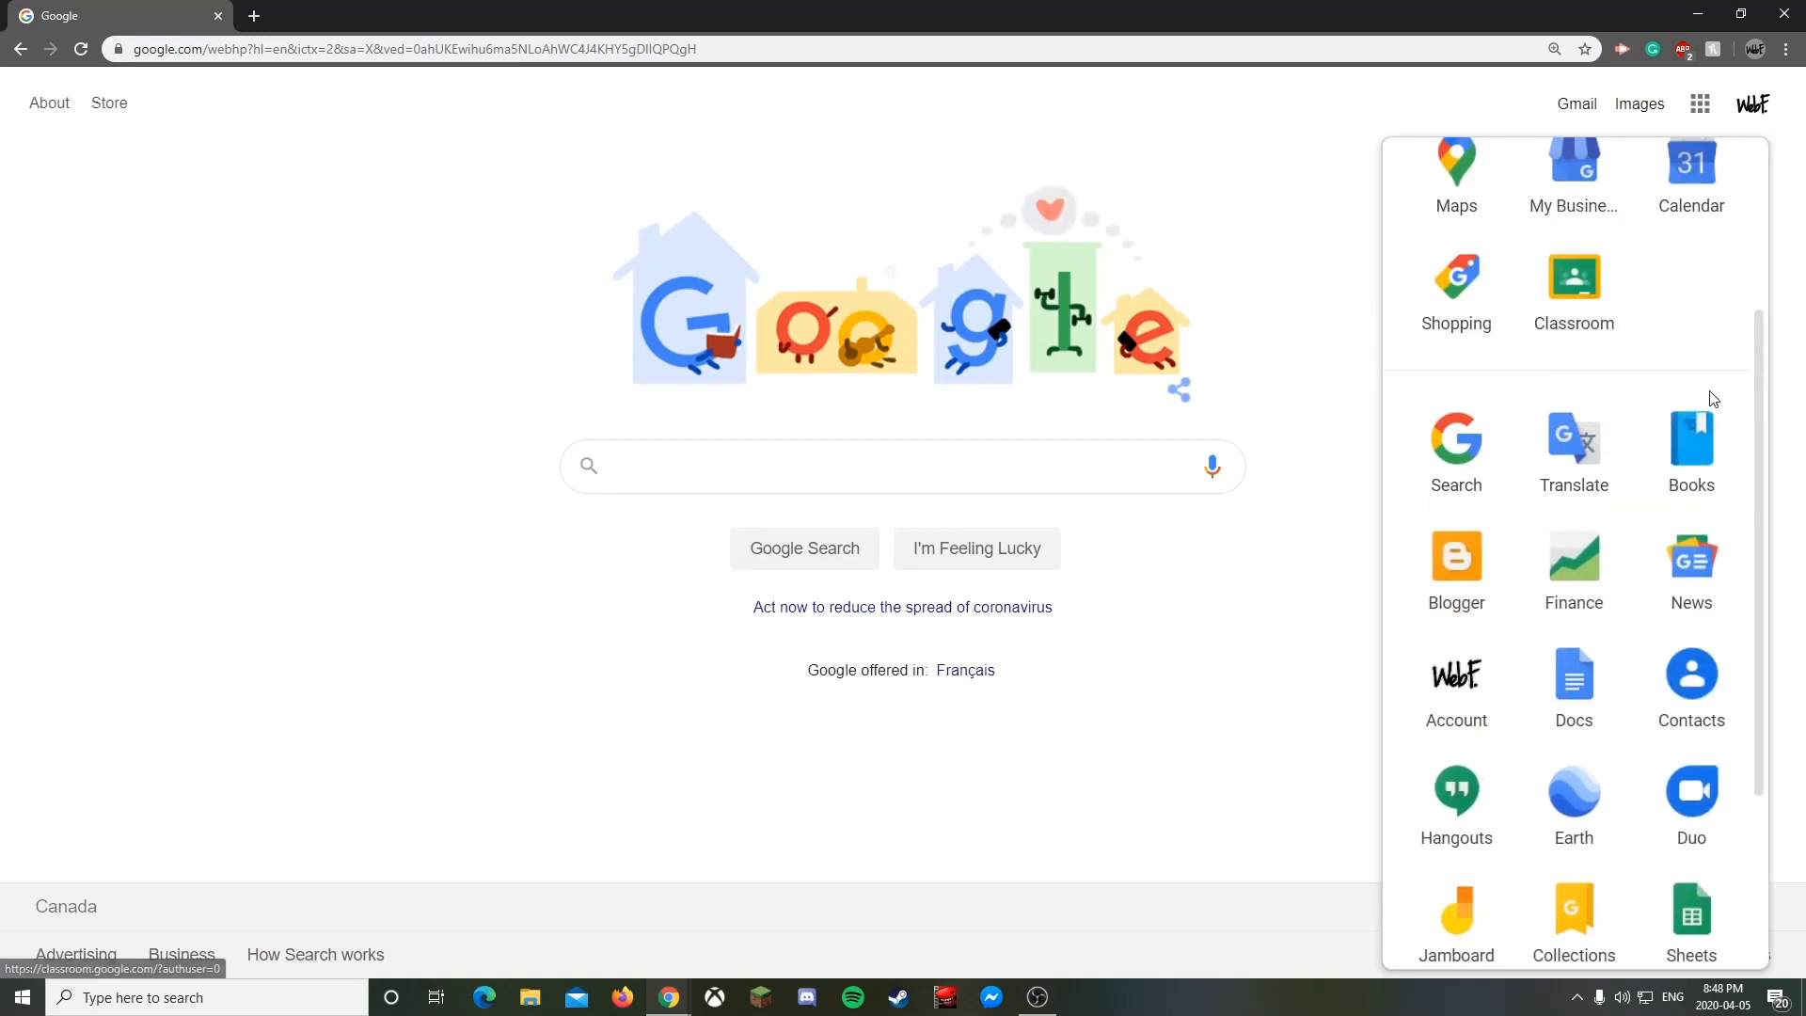
- Drop Classroom into the top row beside Gmail and Play, then confirm the new order
scroll(1589, 404, "up", 3)
left_click(1286, 398)
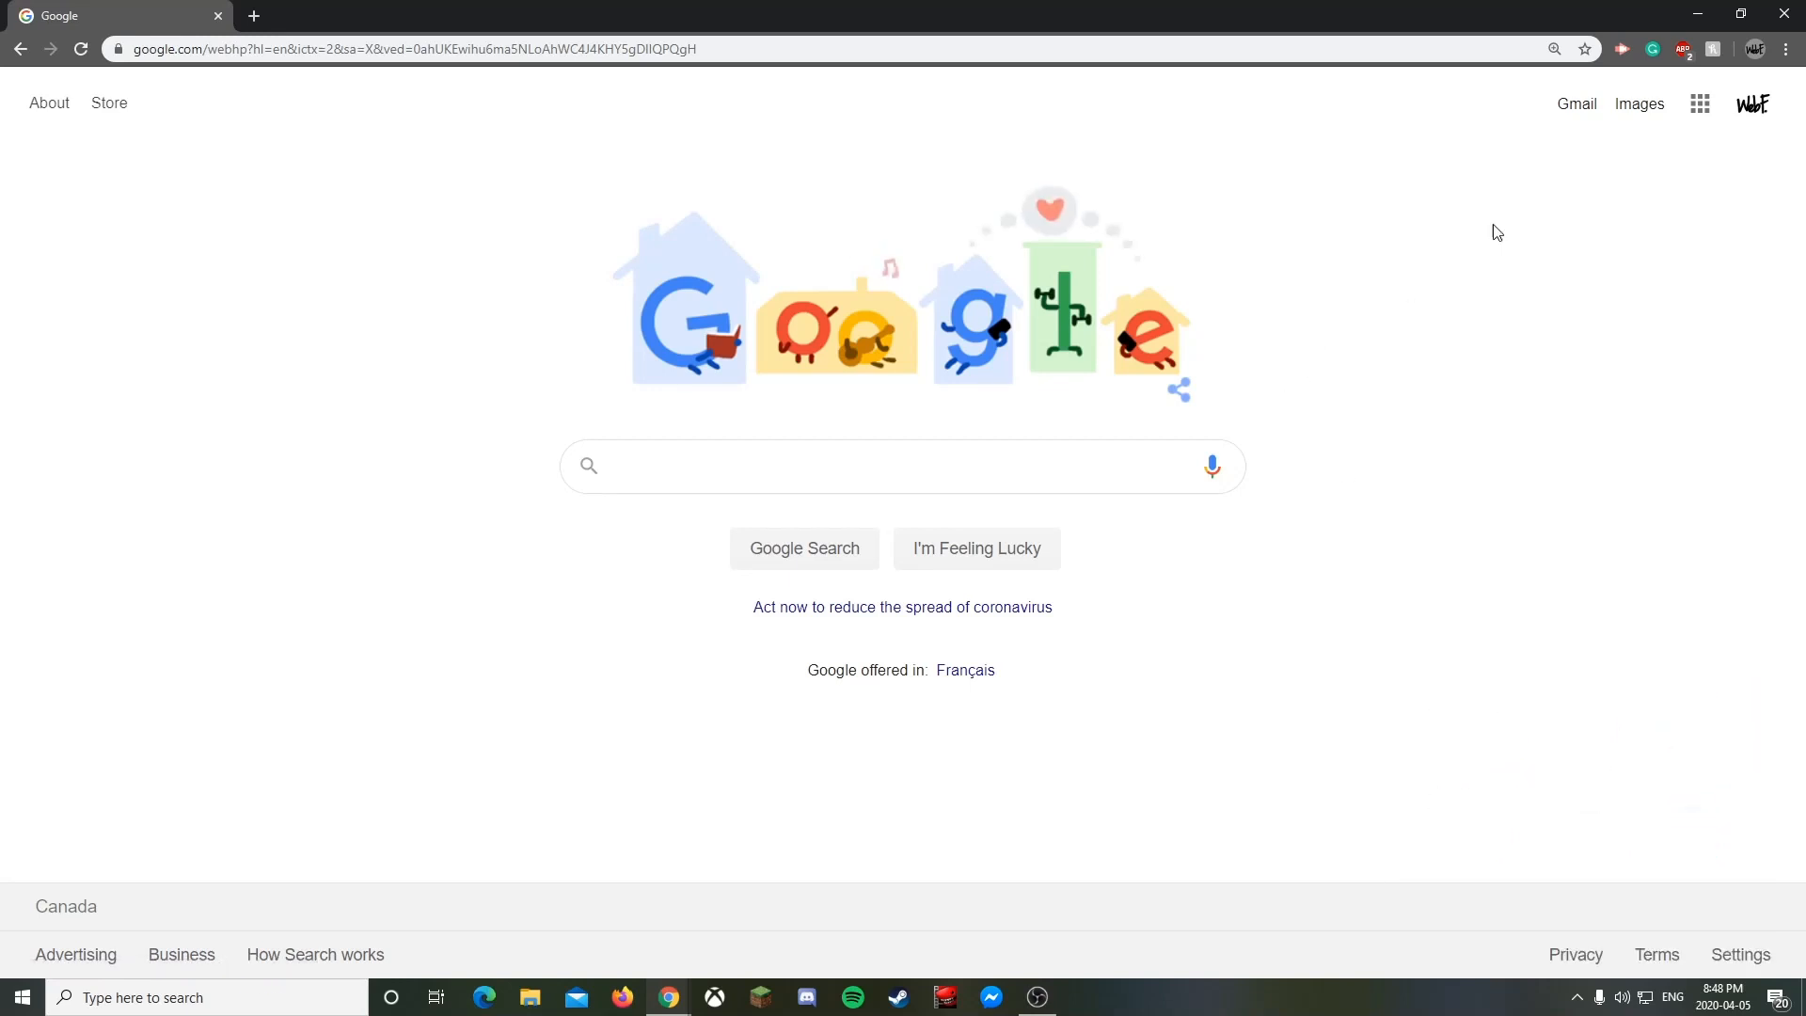
left_click(1702, 103)
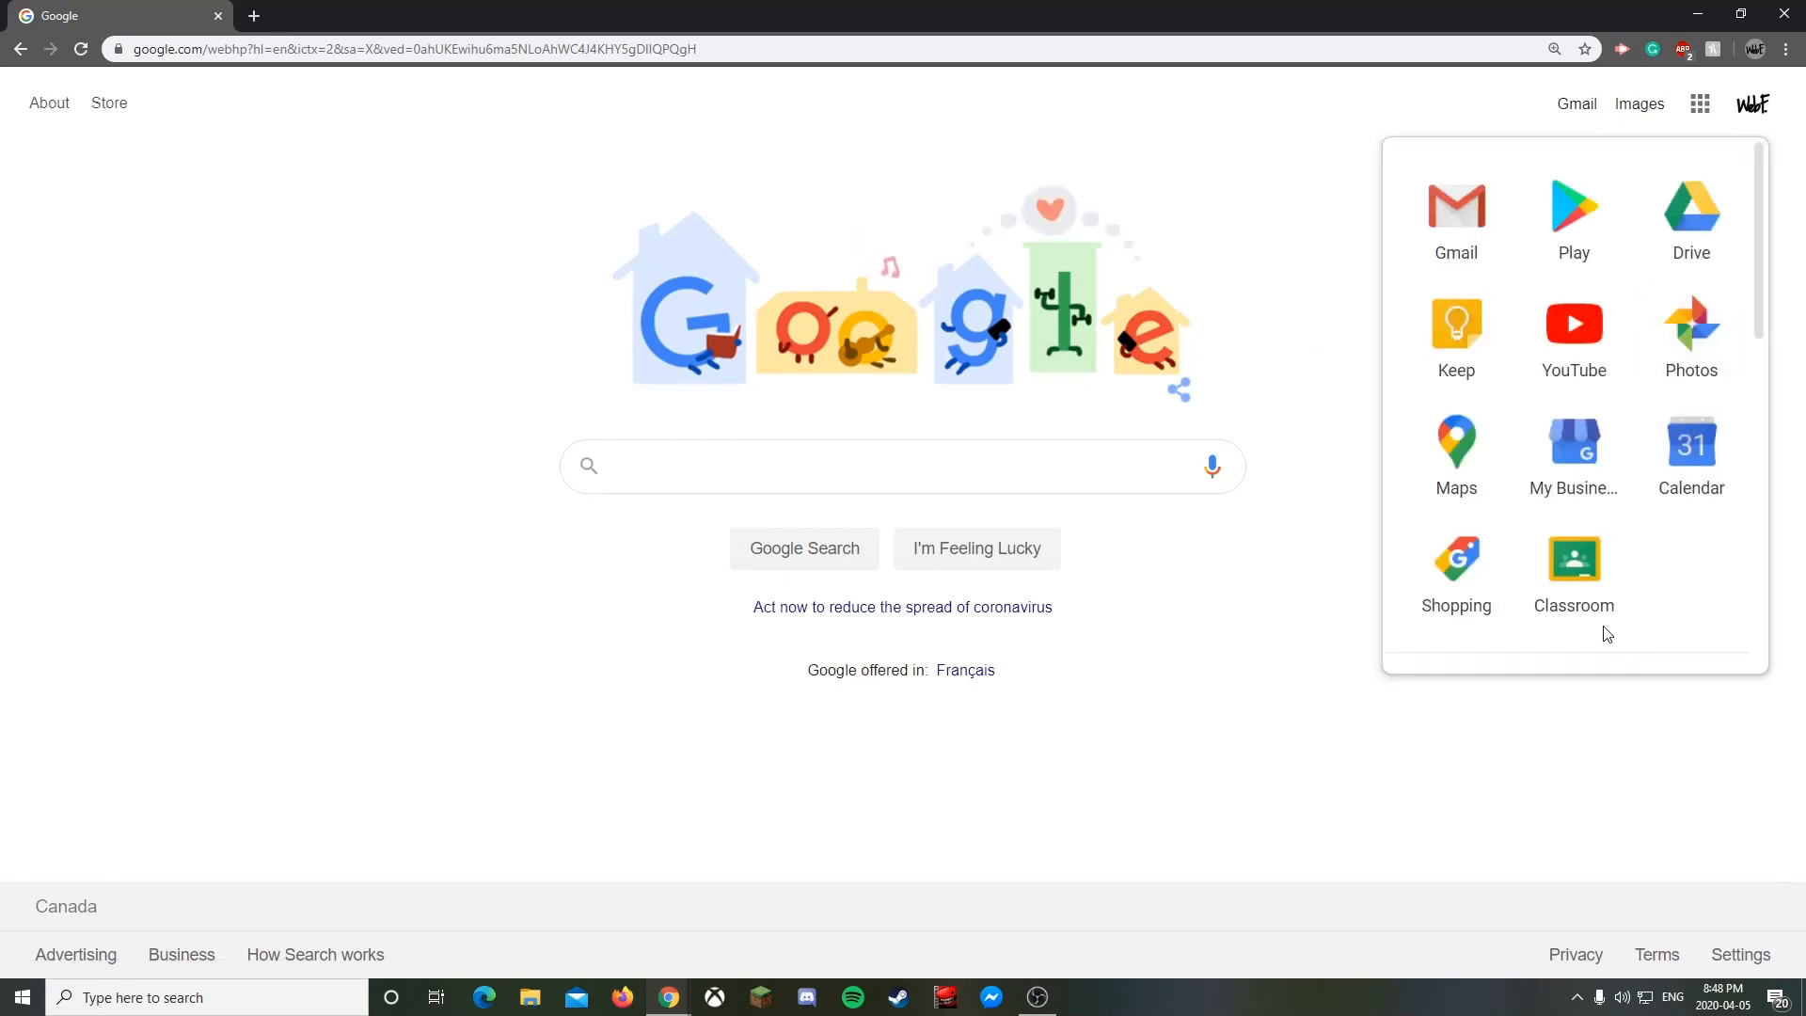
left_click_drag(1587, 589, 1667, 217)
left_click(1305, 186)
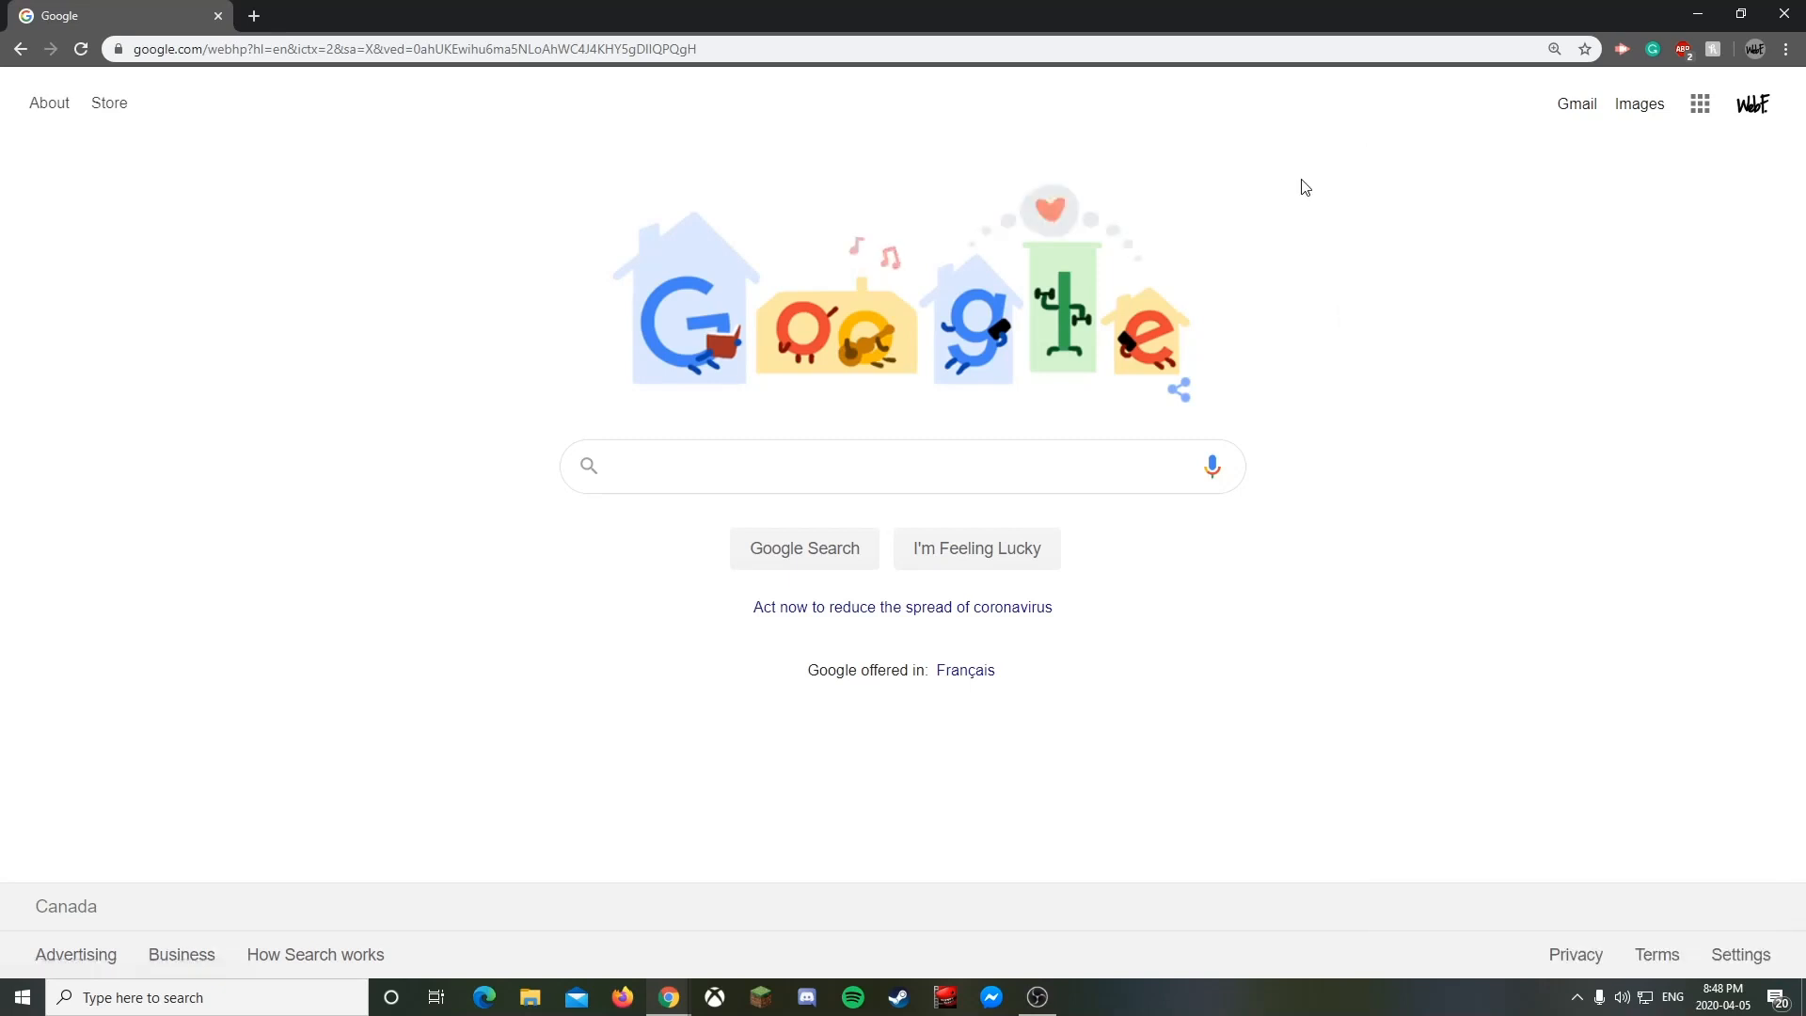
left_click(1702, 108)
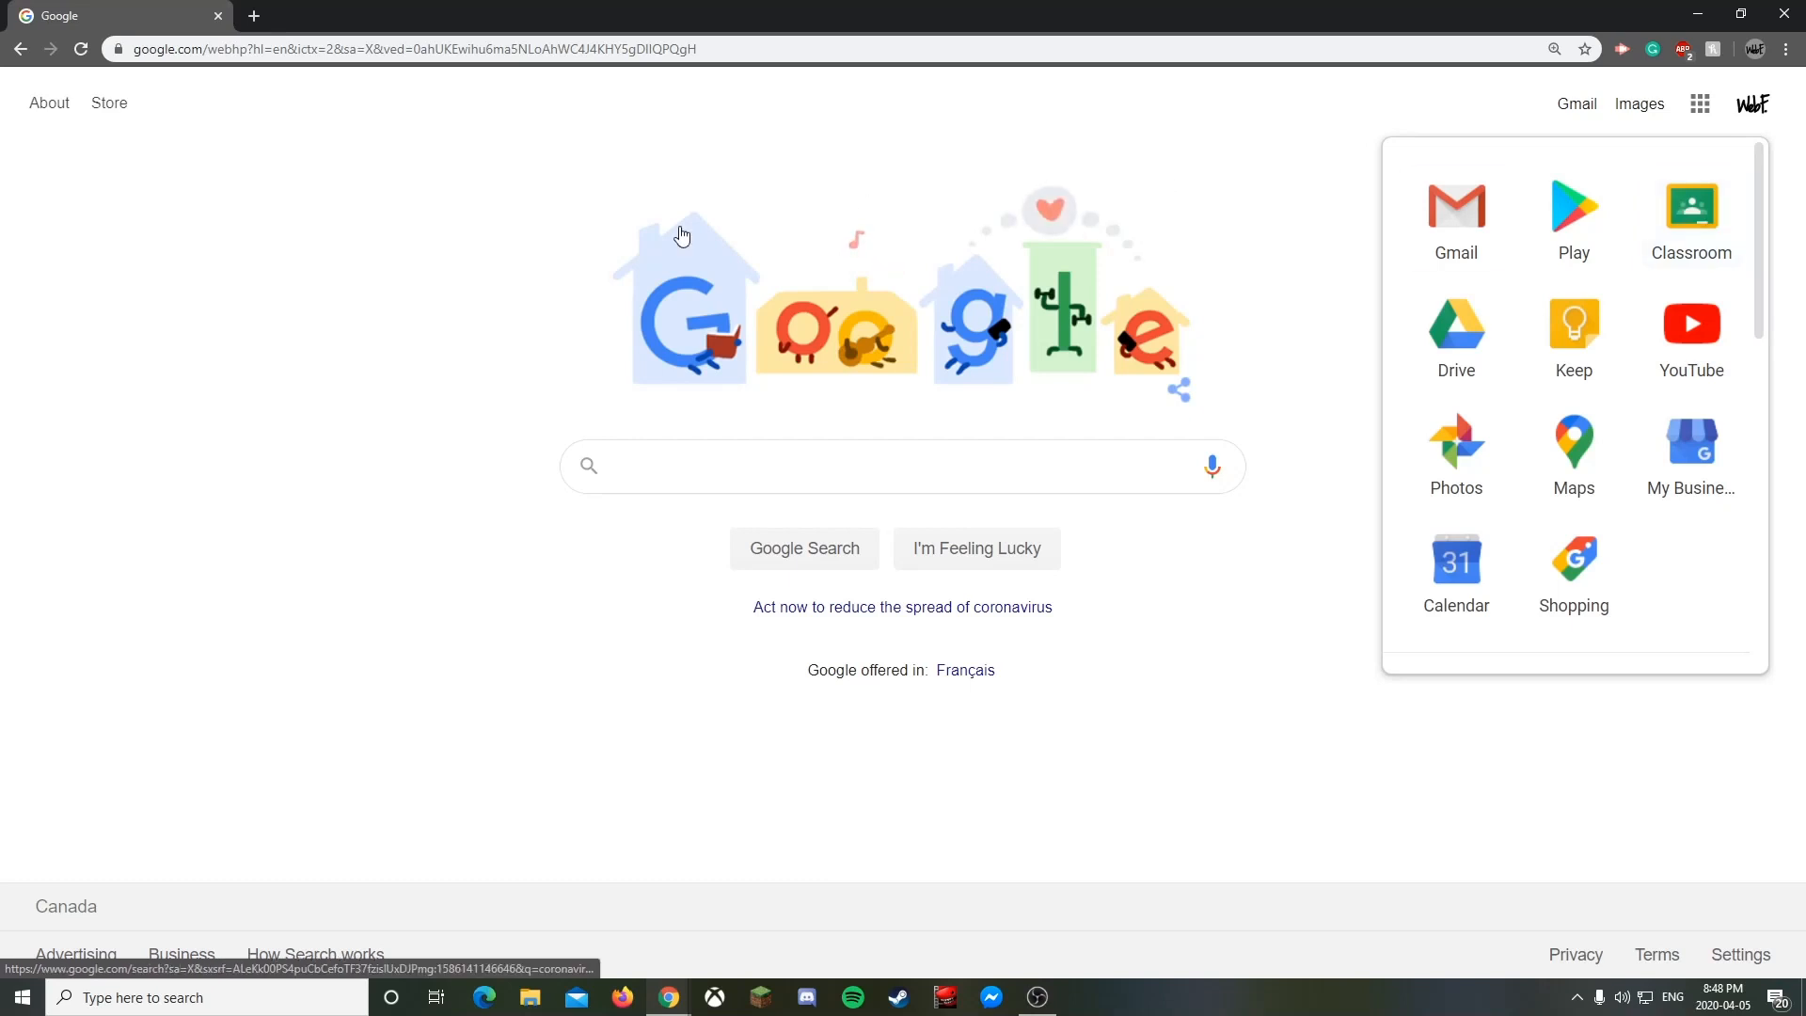
left_click(752, 465)
- Go to classroom.google from Chrome's address bar to load the Classes page
left_click(598, 51)
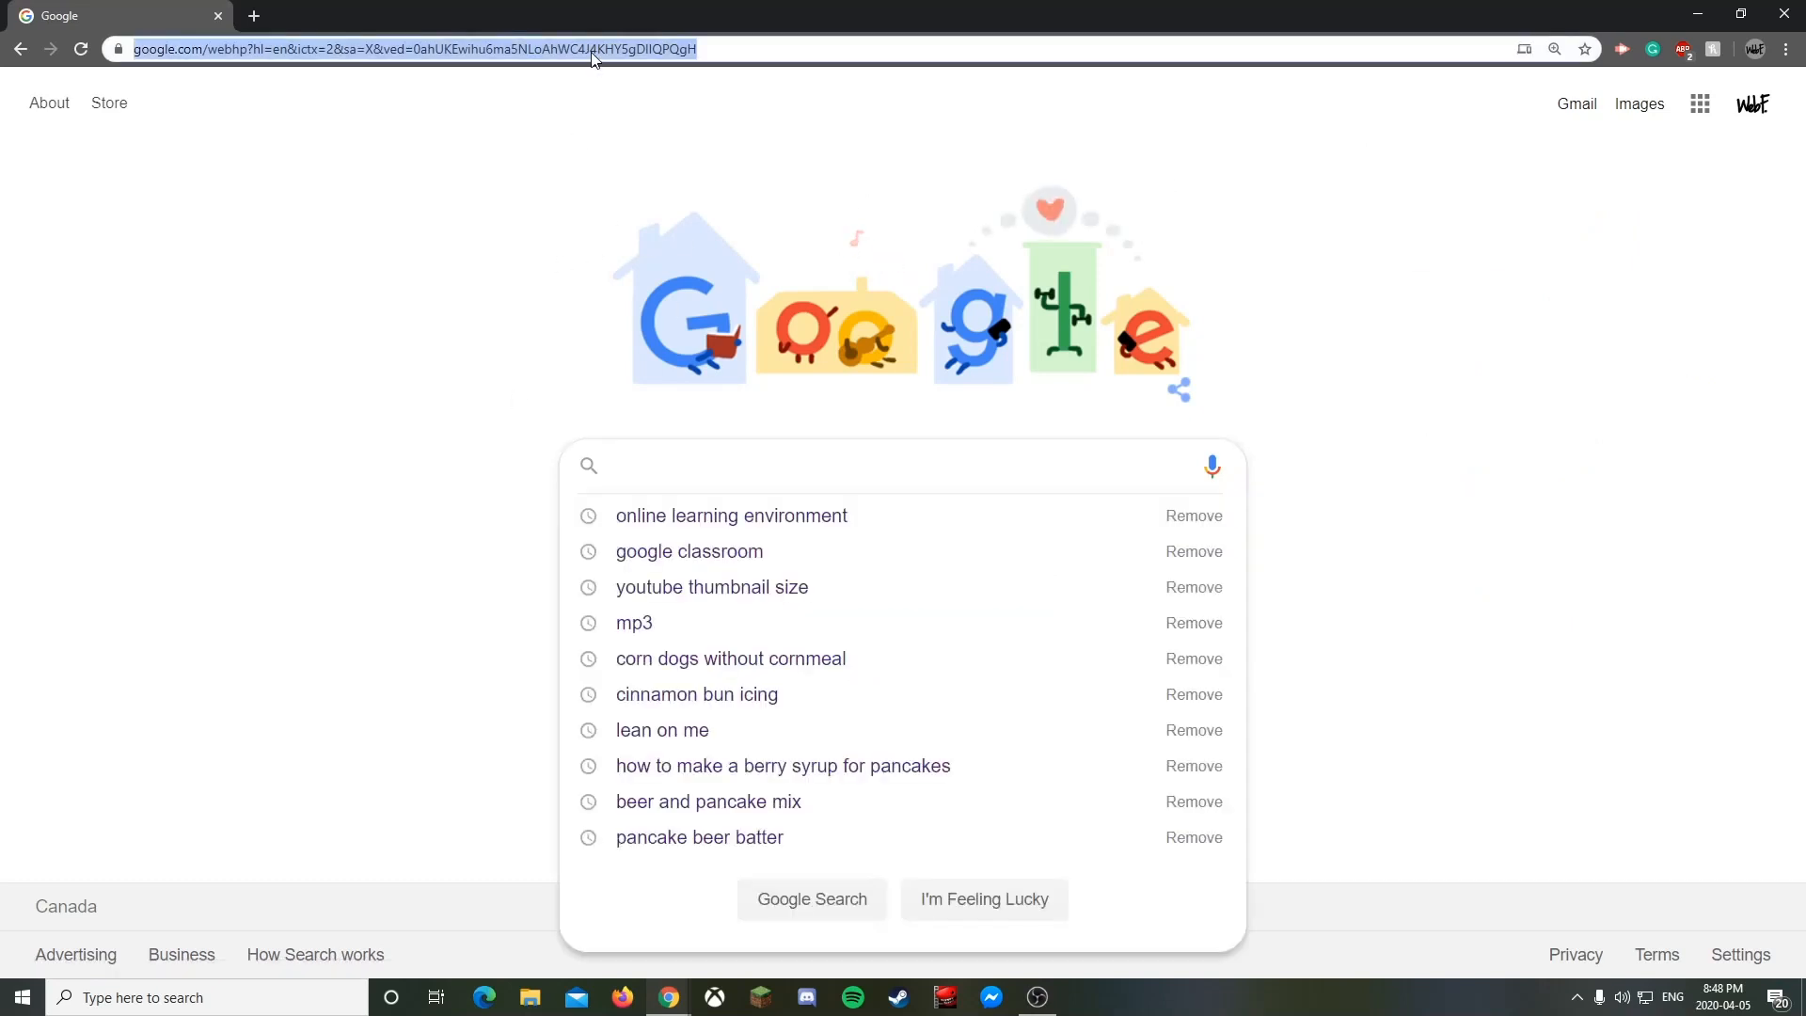
type("clas")
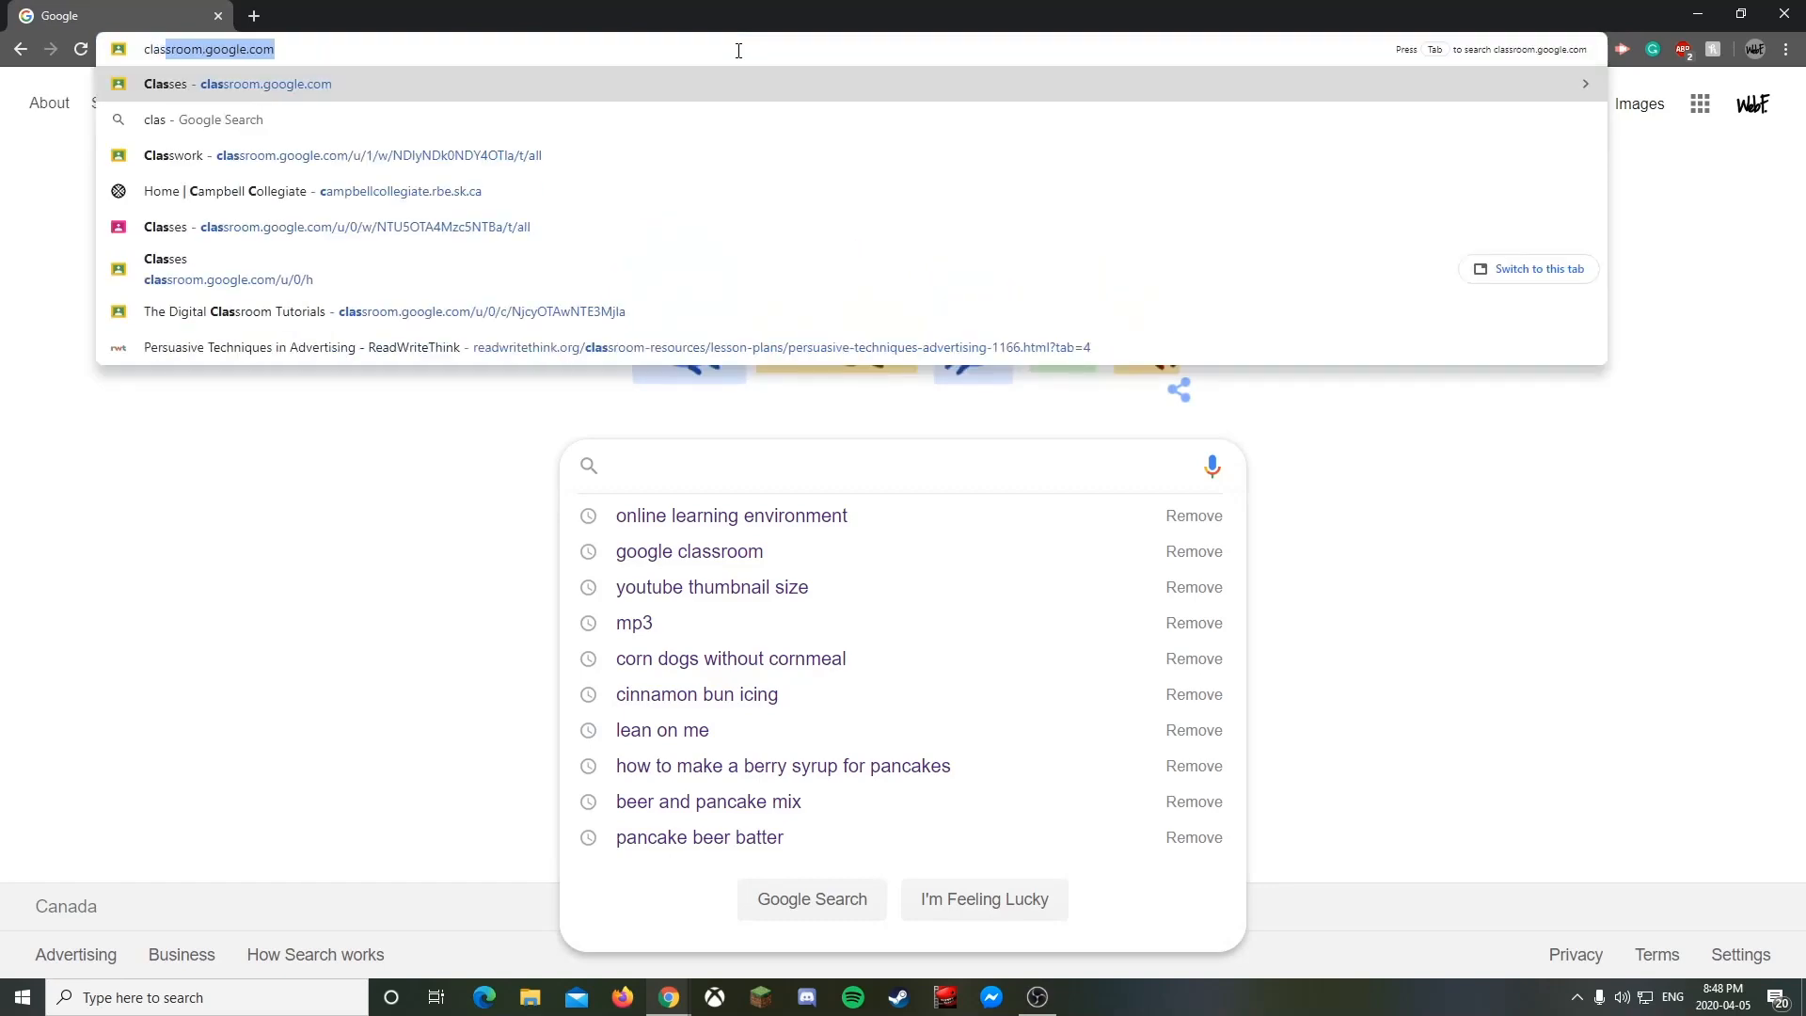
type("sroom.google.com")
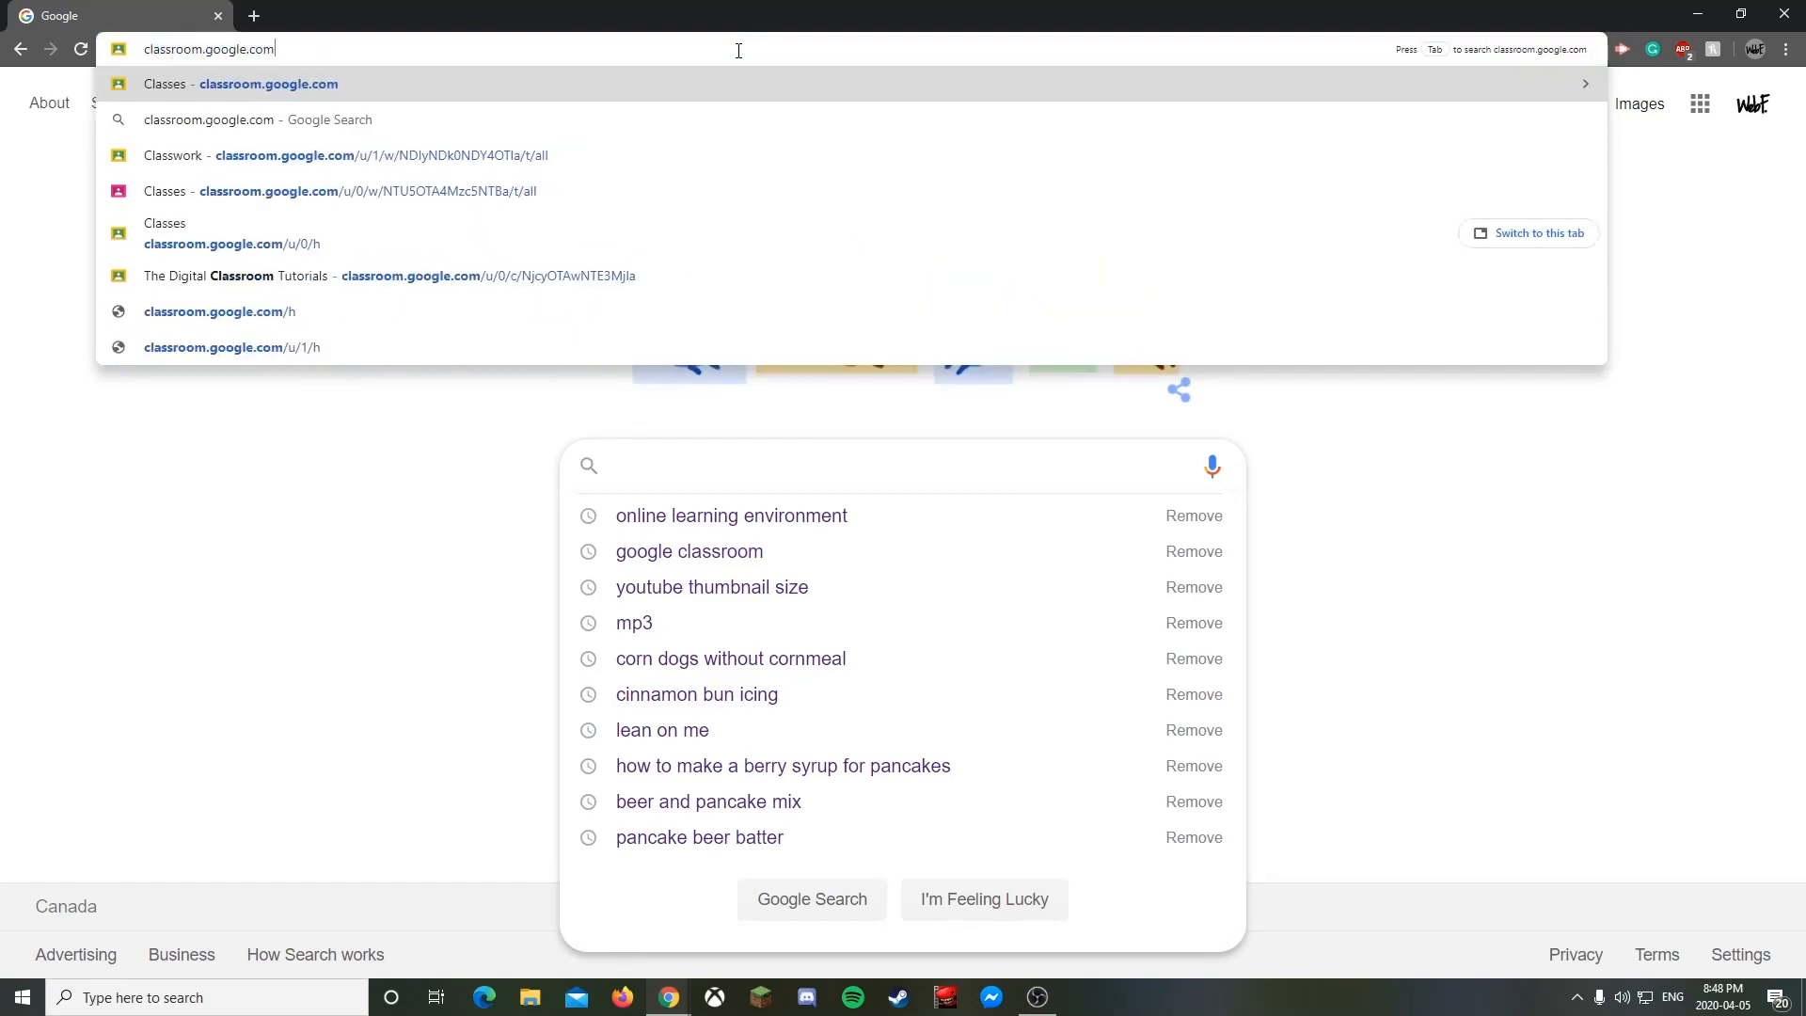
key("Return")
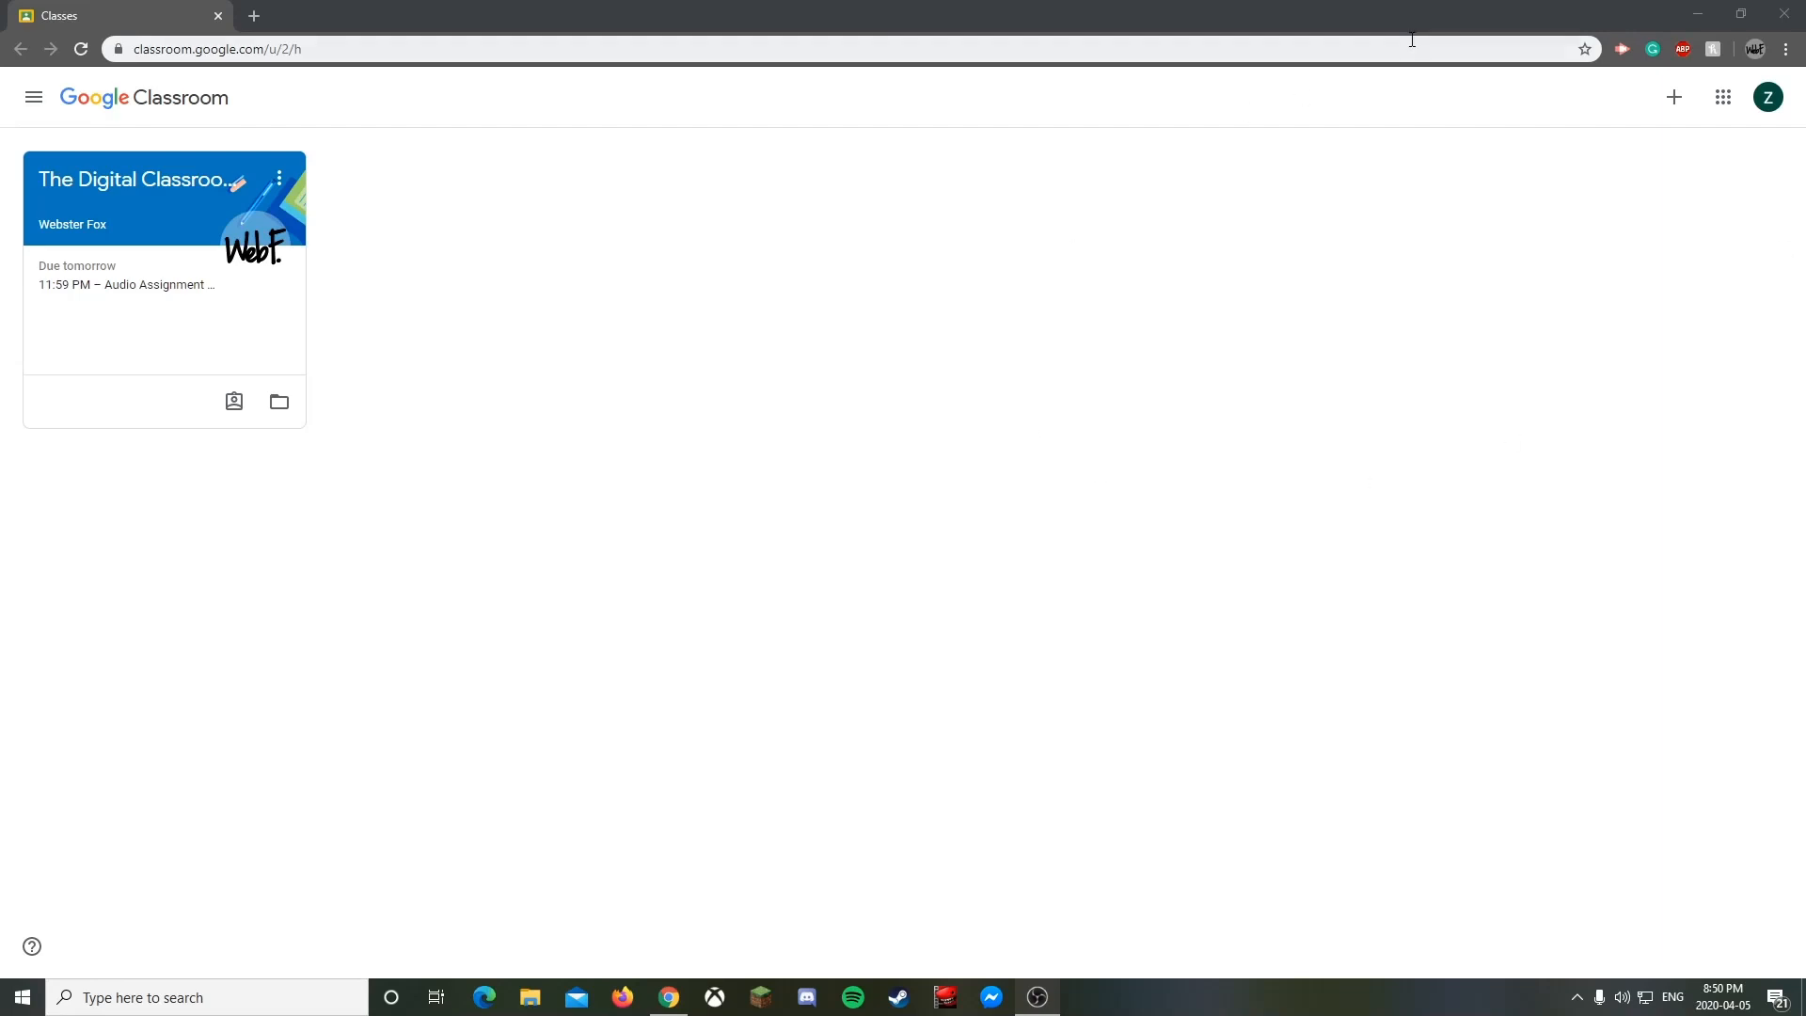
- Zoom the Classes page to 125% from Chrome's menu, then open and close the navigation drawer
left_click(1786, 49)
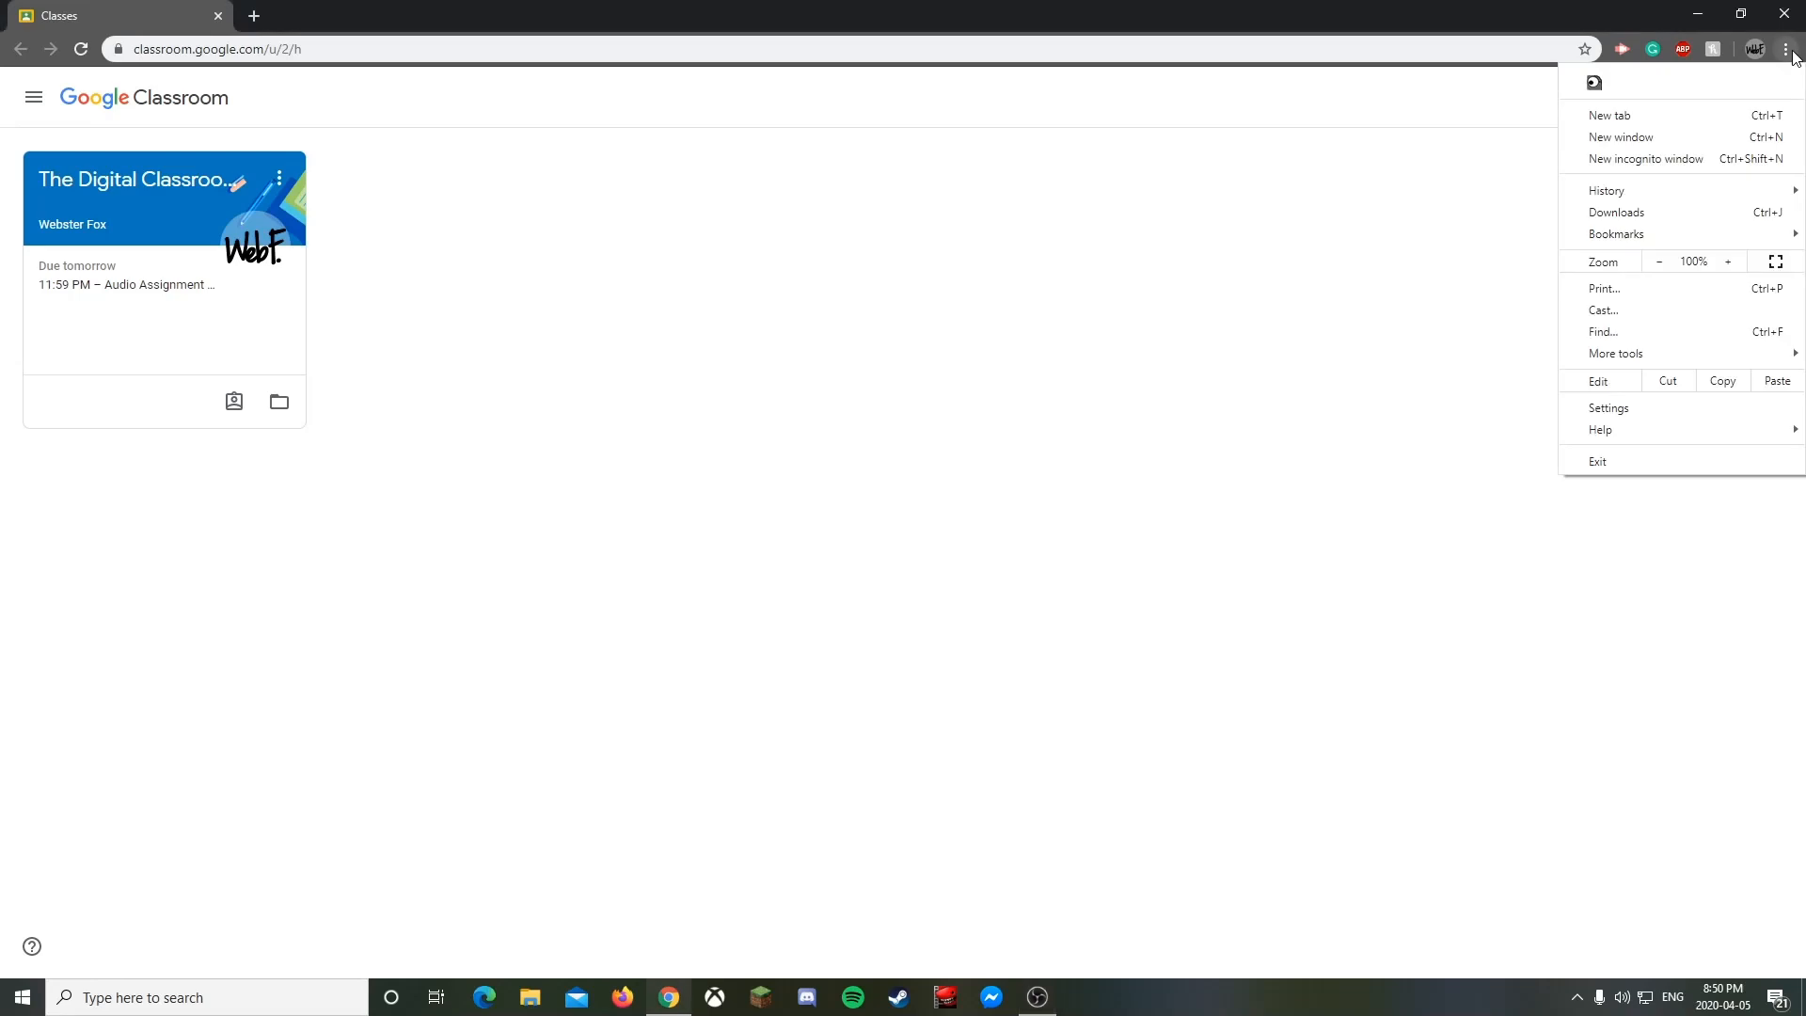
left_click(1725, 263)
left_click(1726, 262)
left_click(1460, 506)
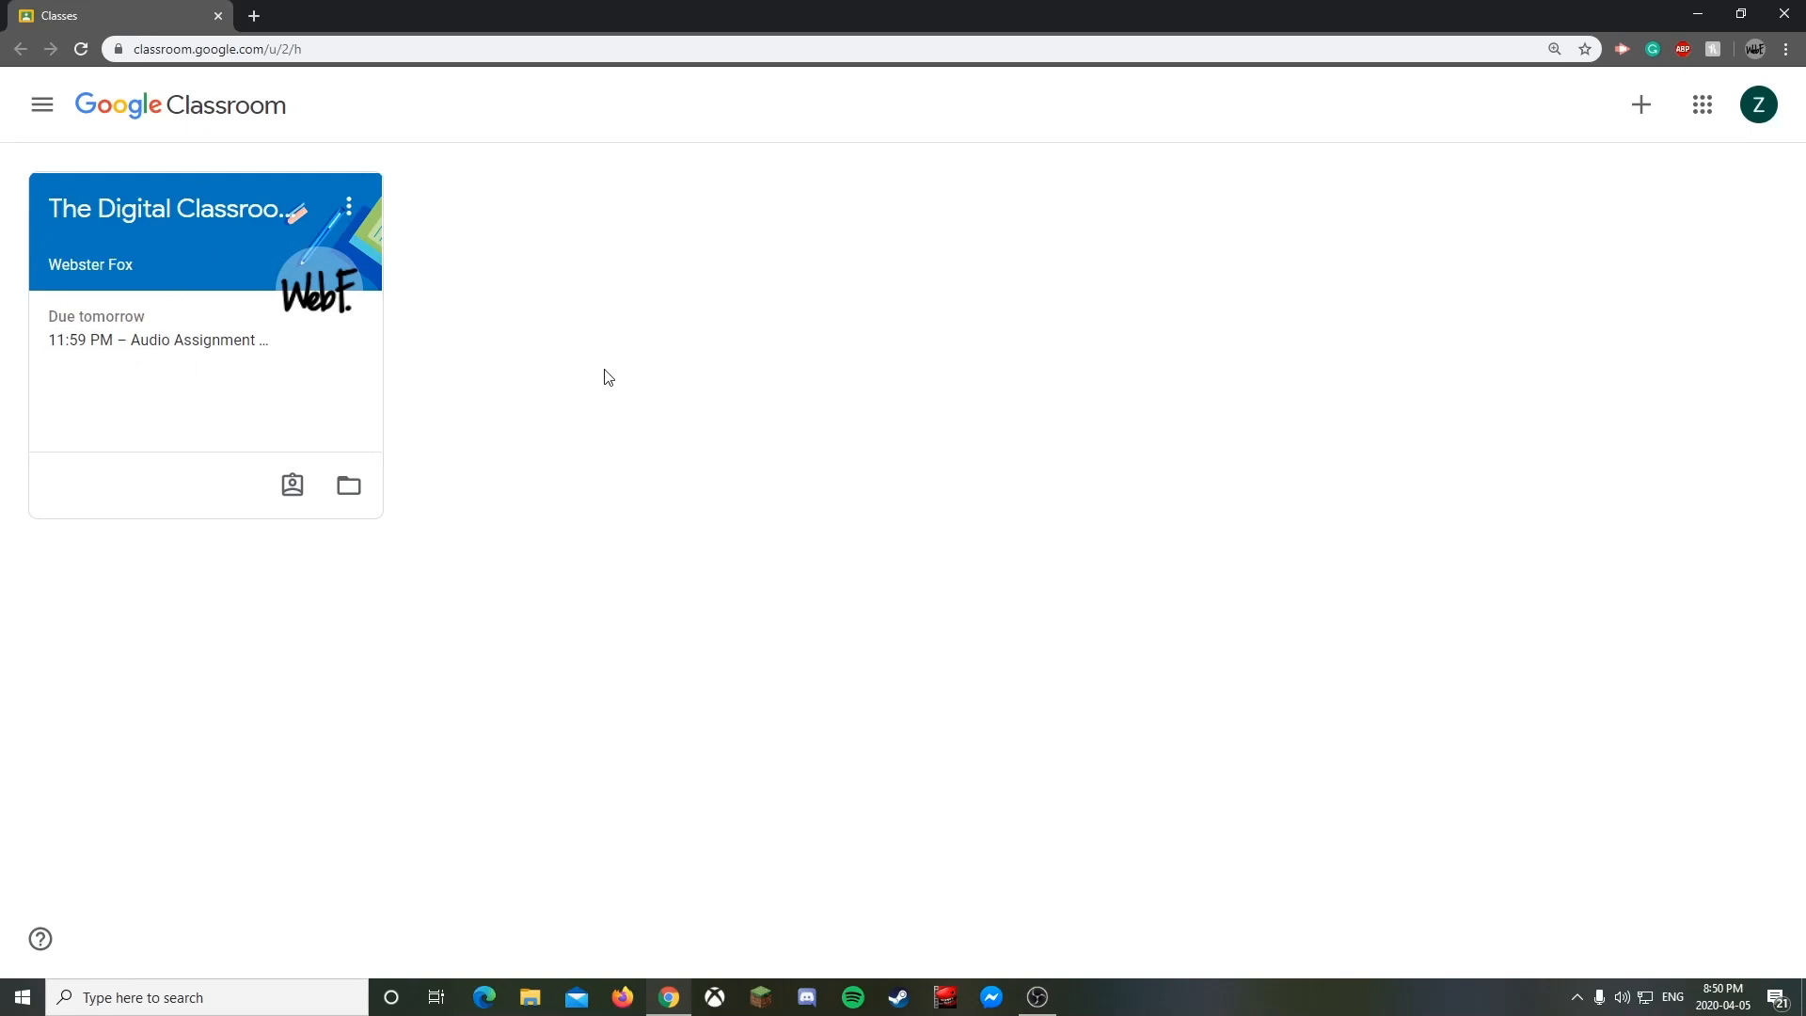
left_click(42, 110)
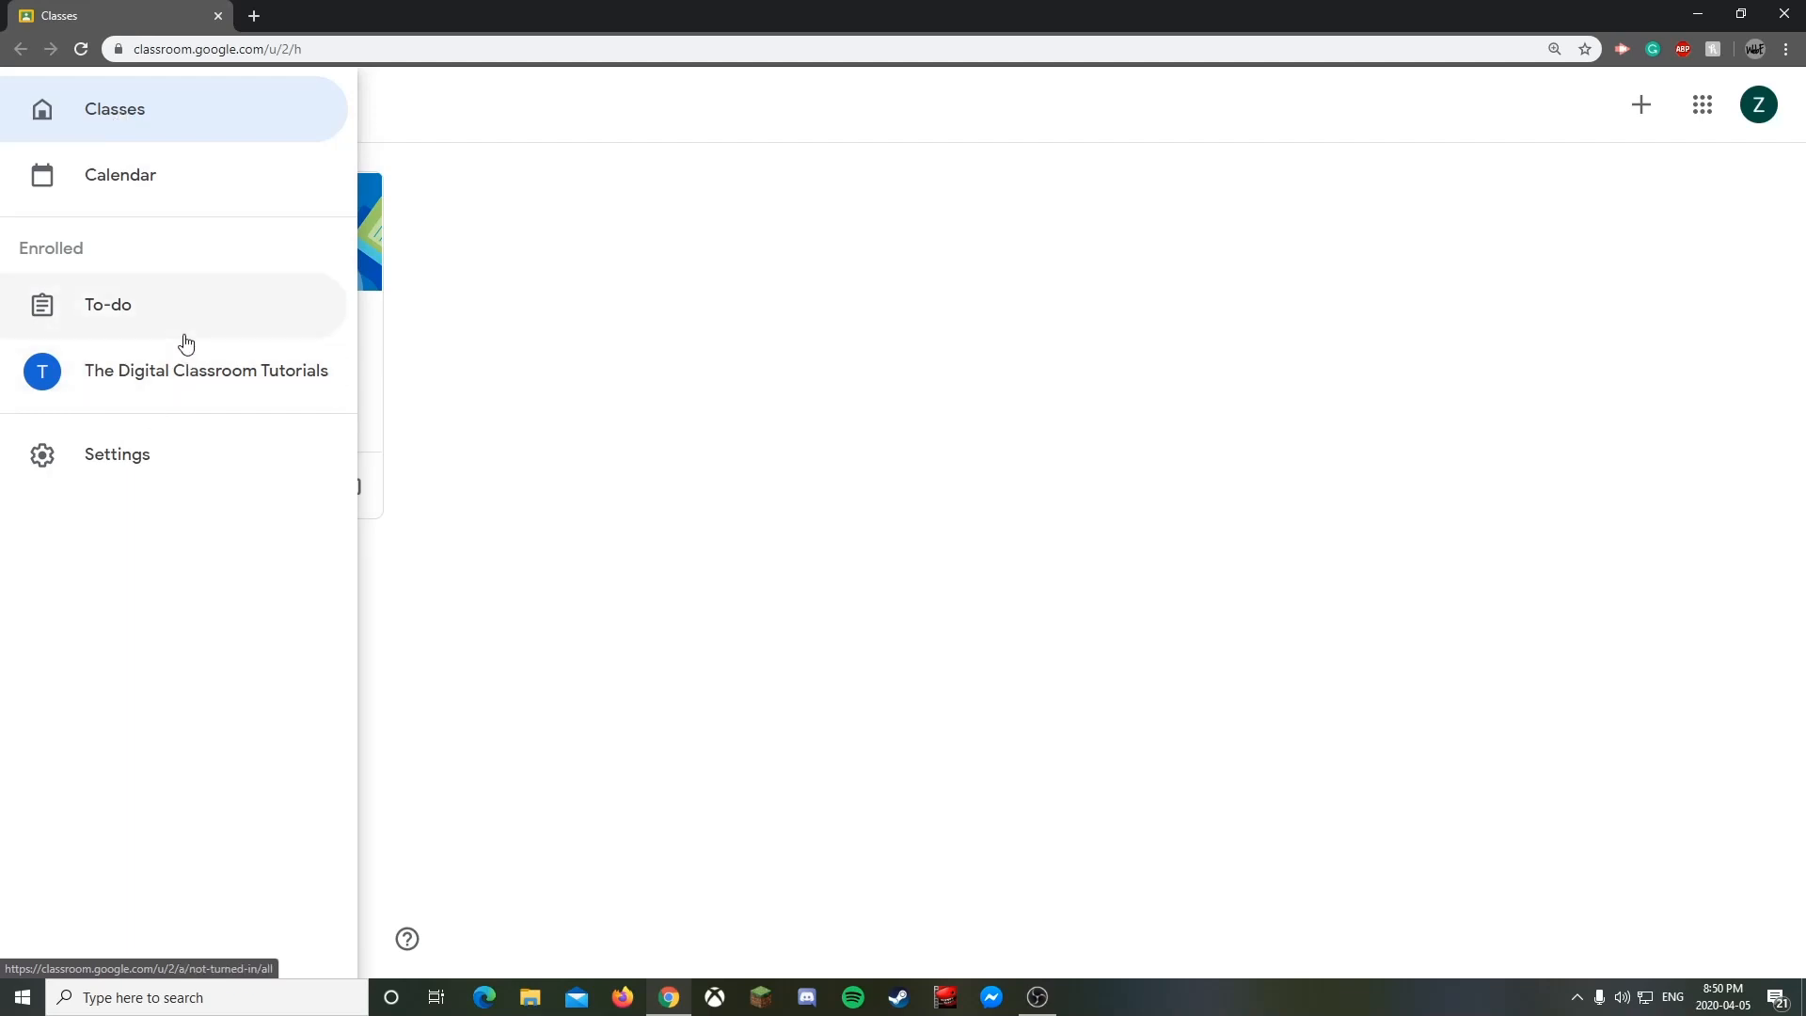
left_click(555, 290)
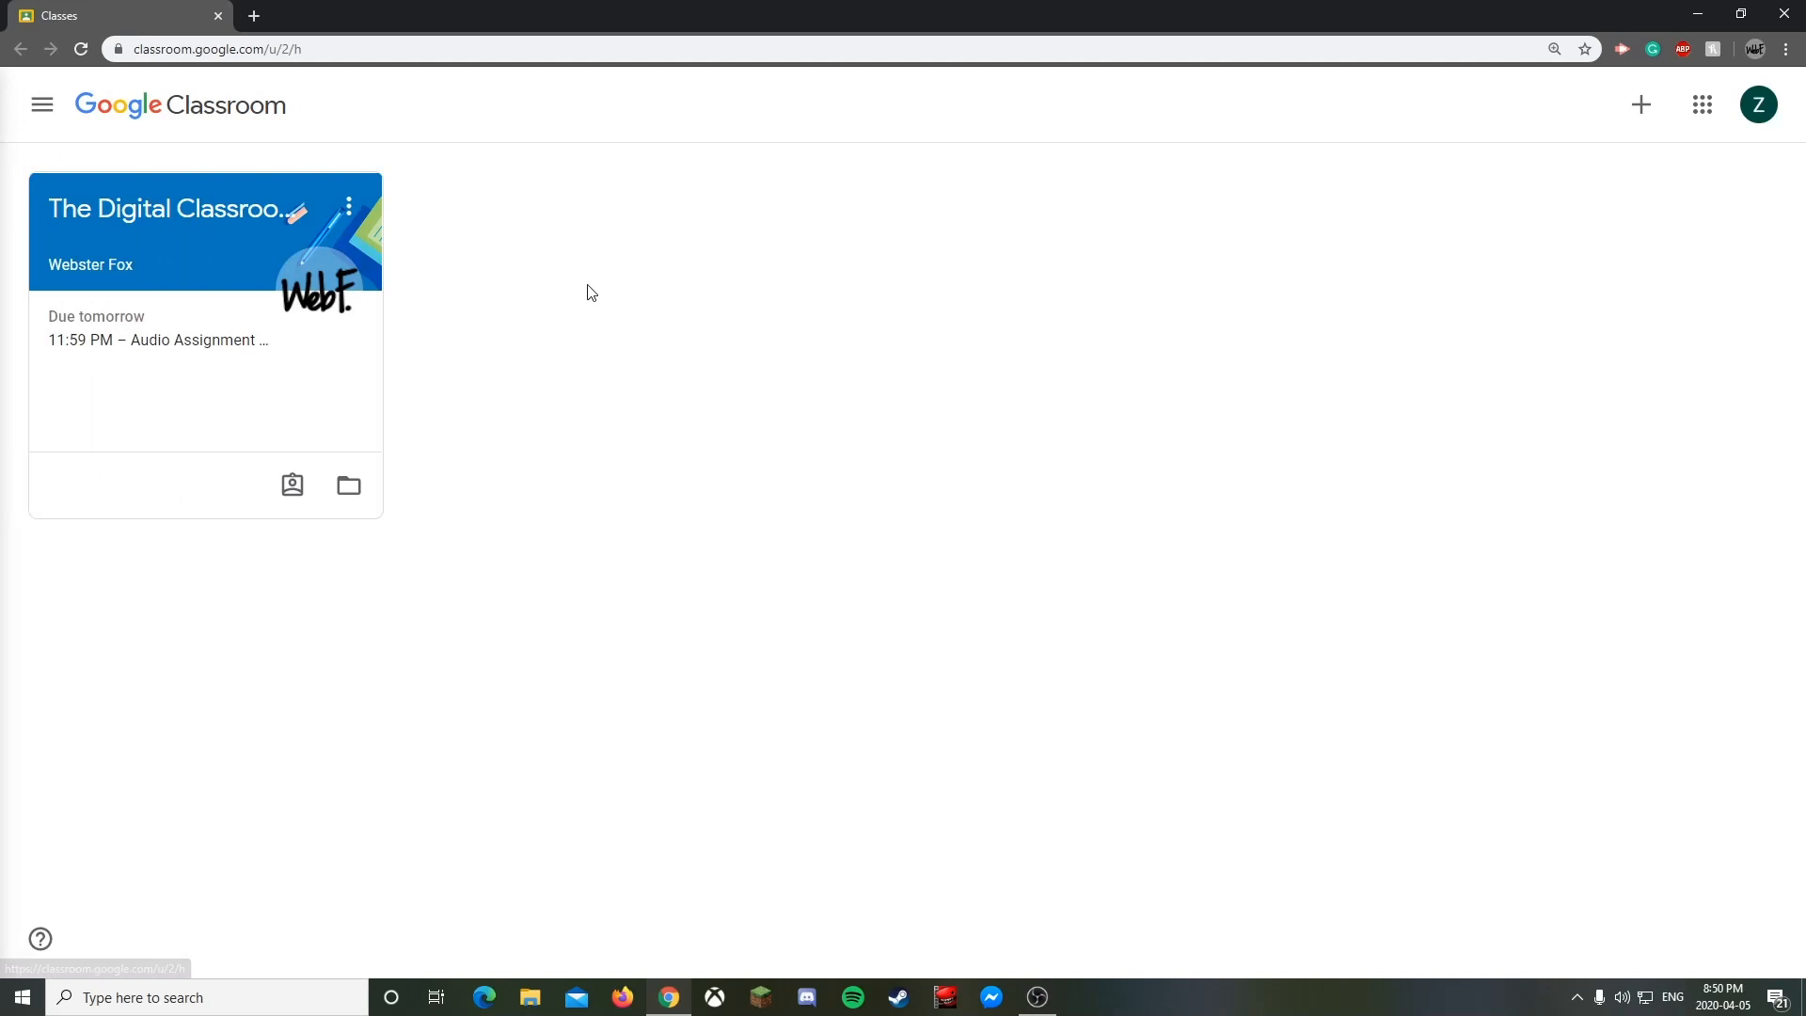
left_click(1646, 111)
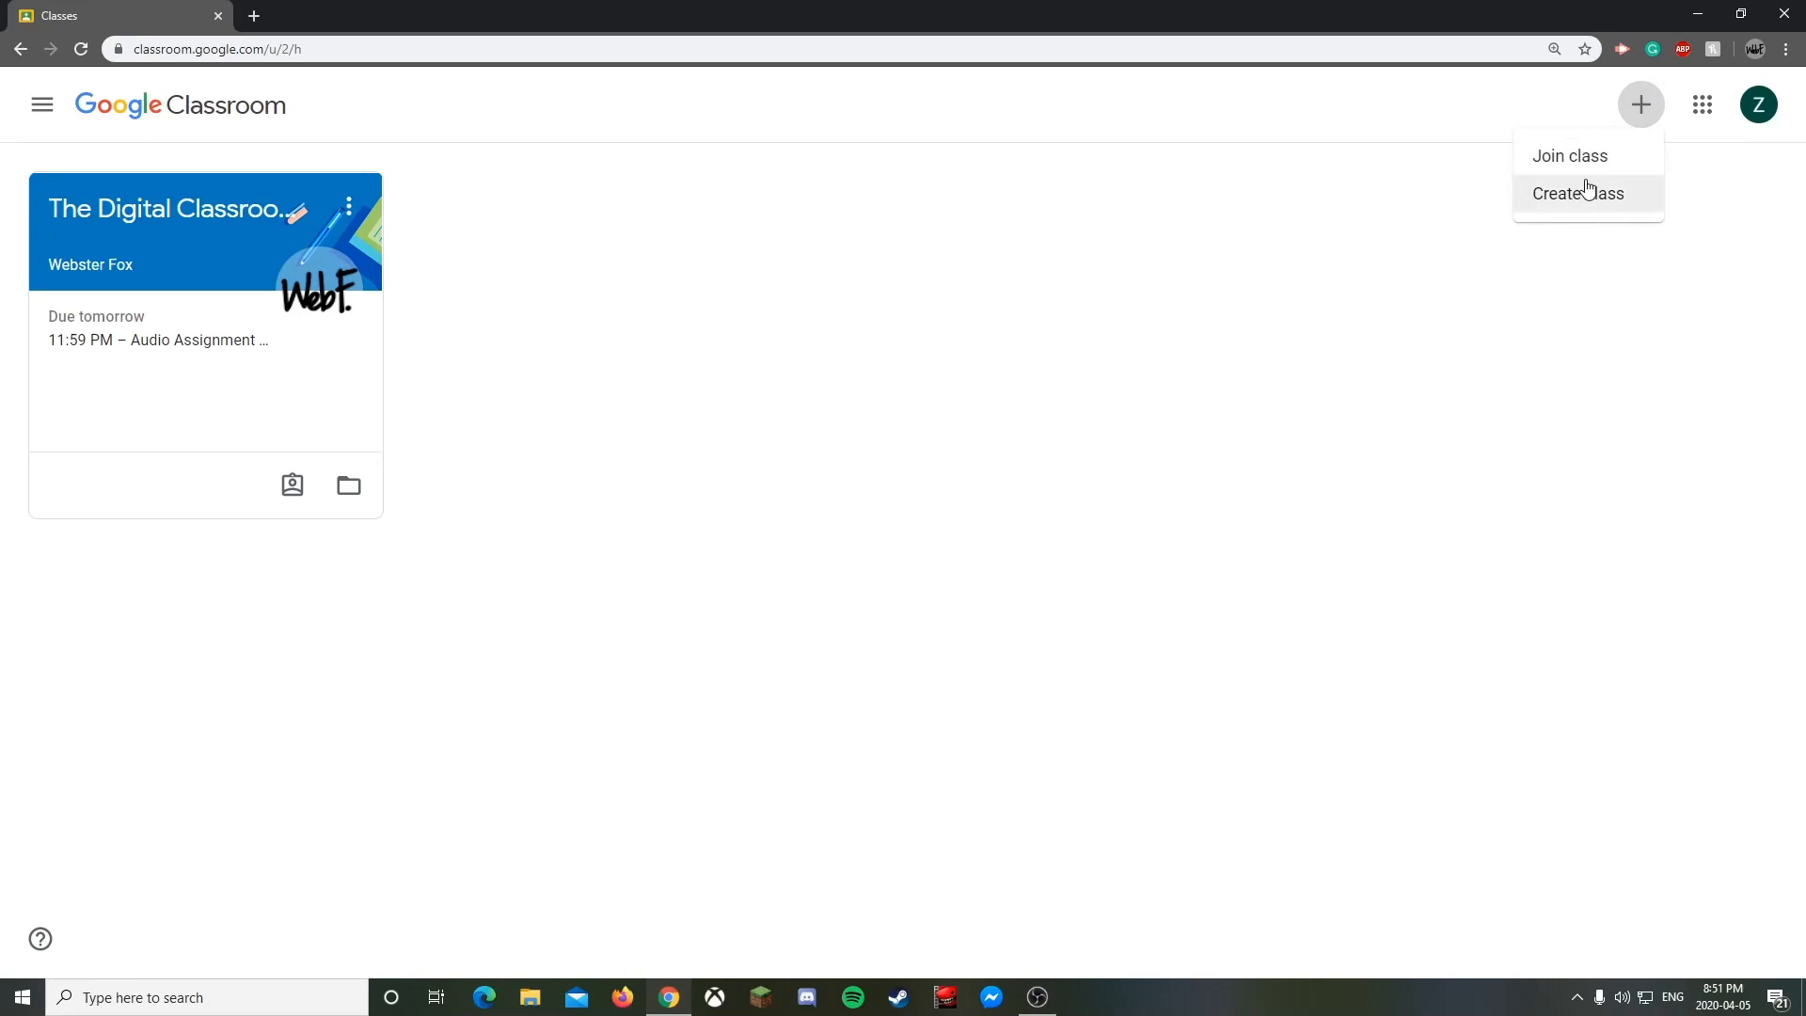
left_click(1634, 207)
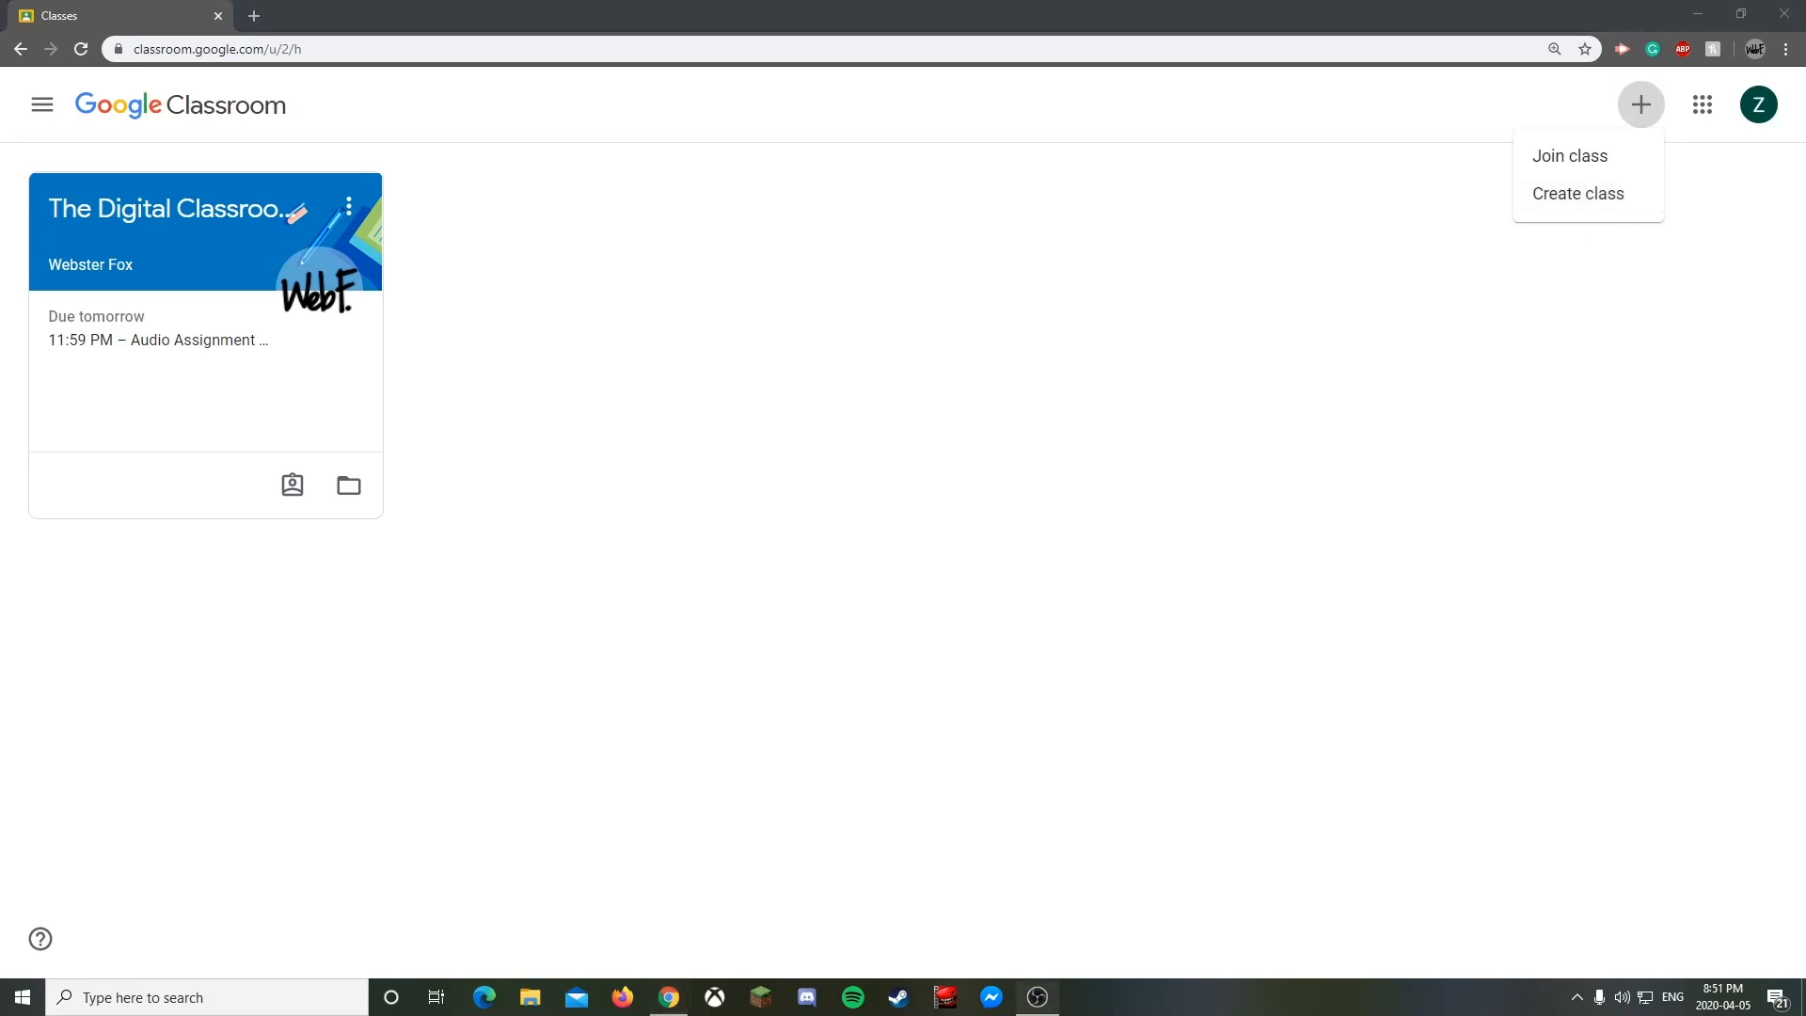
left_click(1401, 4)
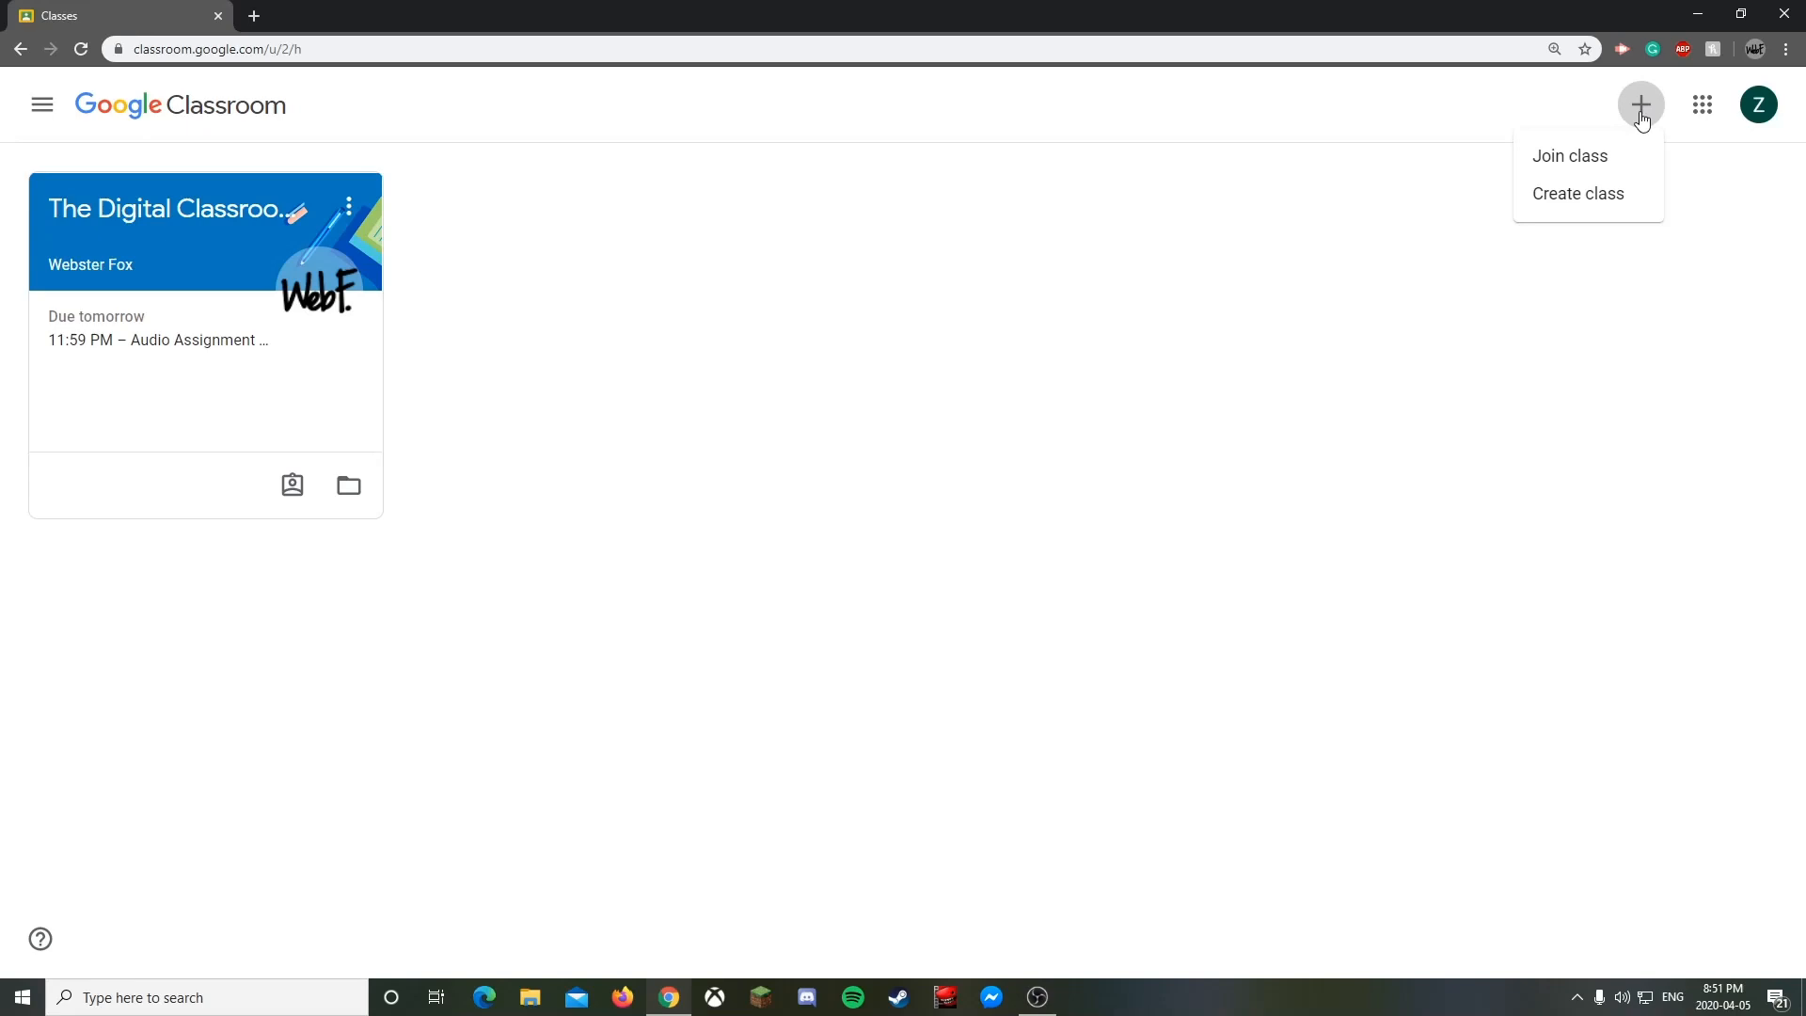
left_click(1700, 107)
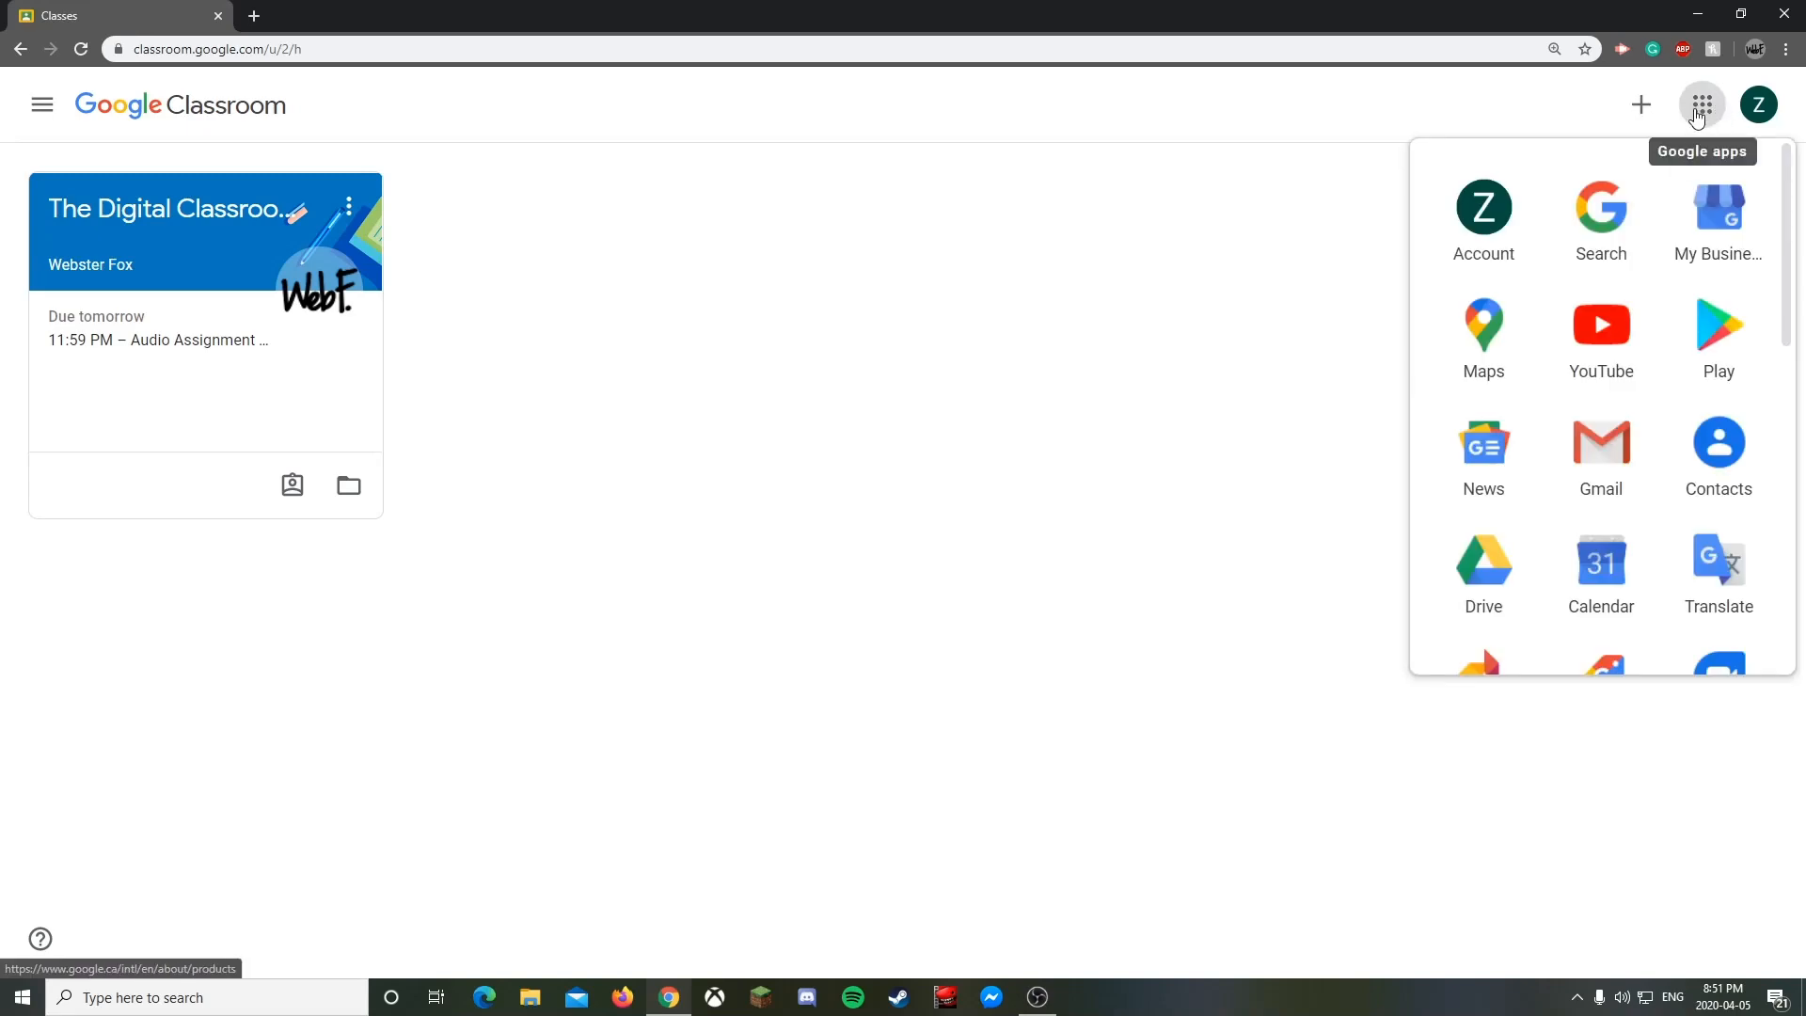
left_click(1698, 115)
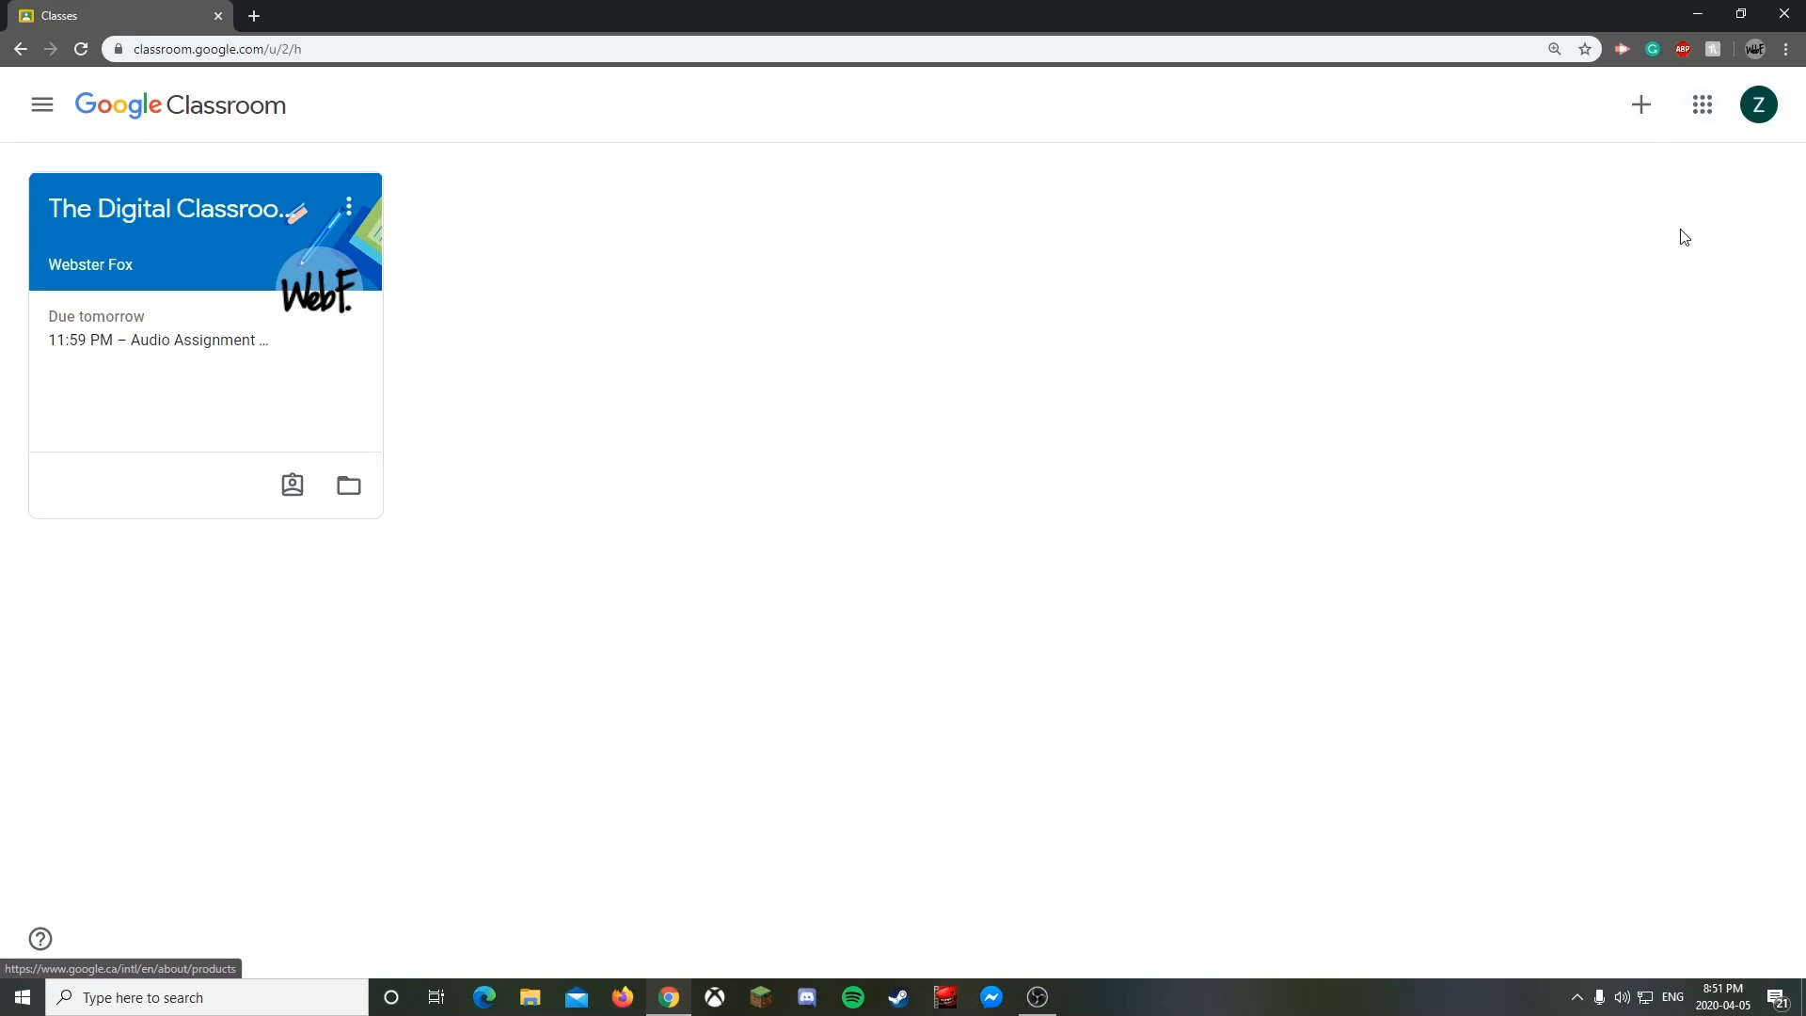
left_click(1761, 108)
left_click(1758, 106)
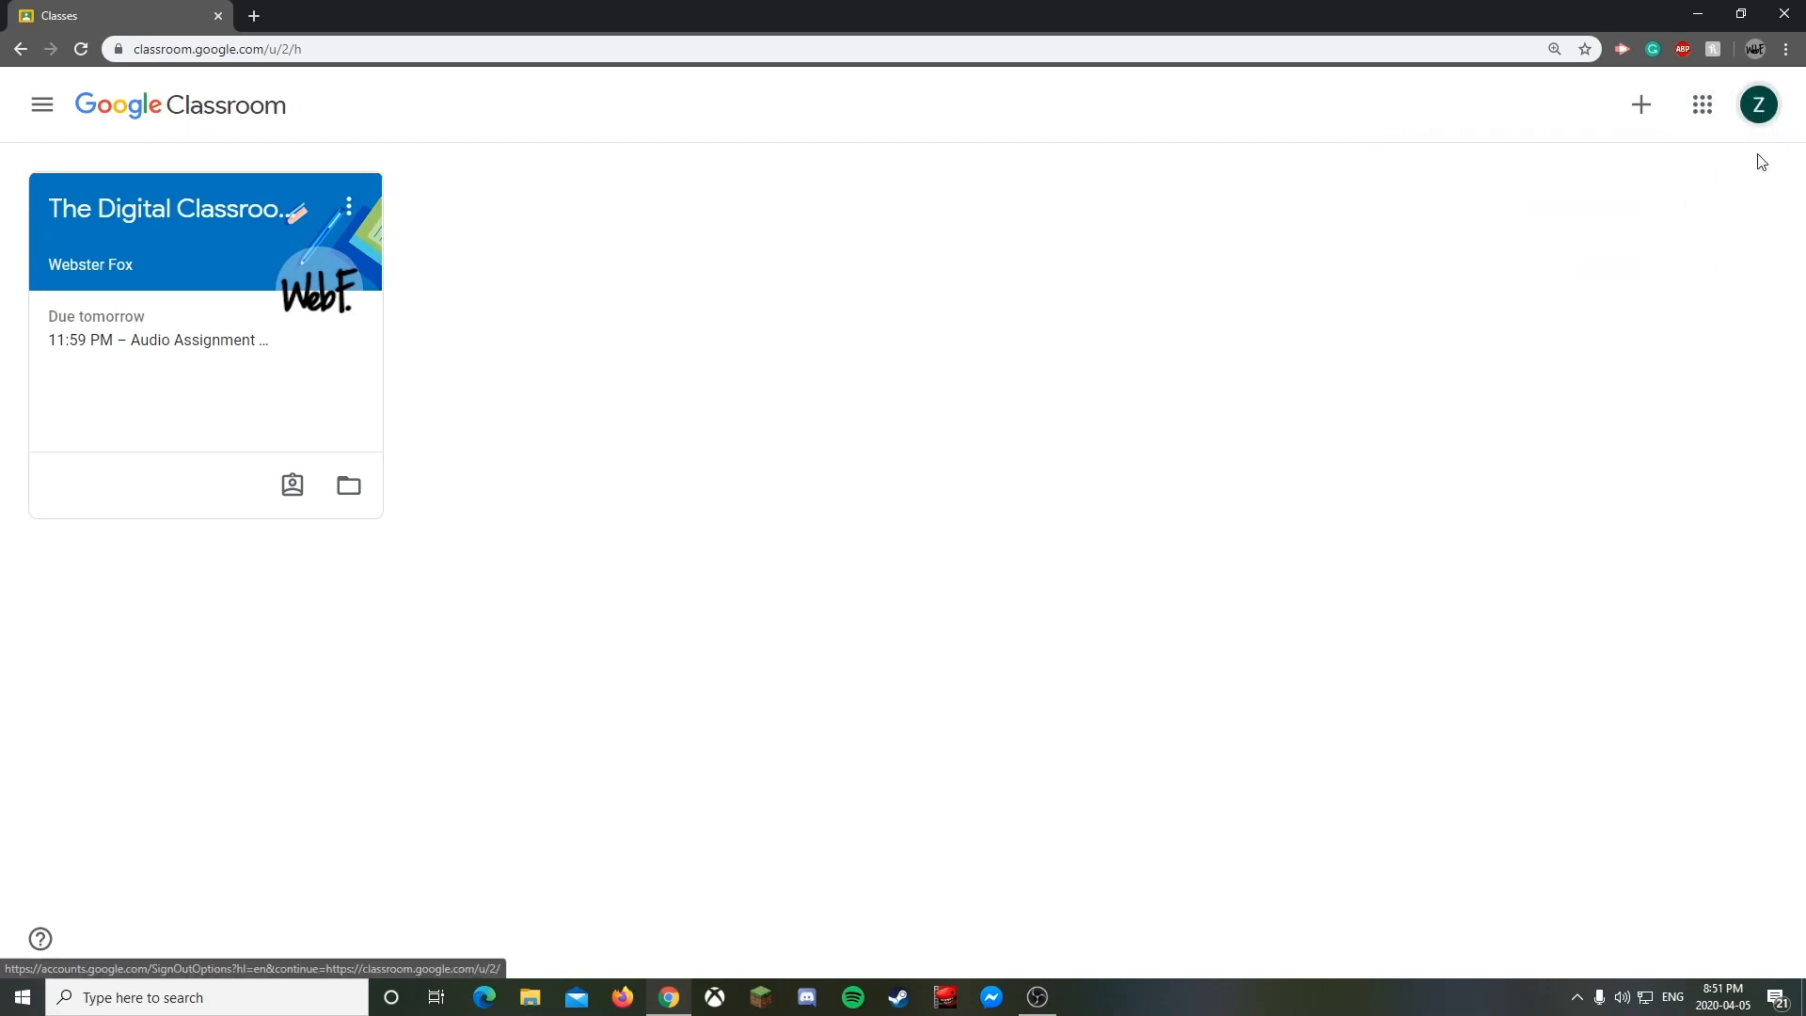
left_click(1644, 108)
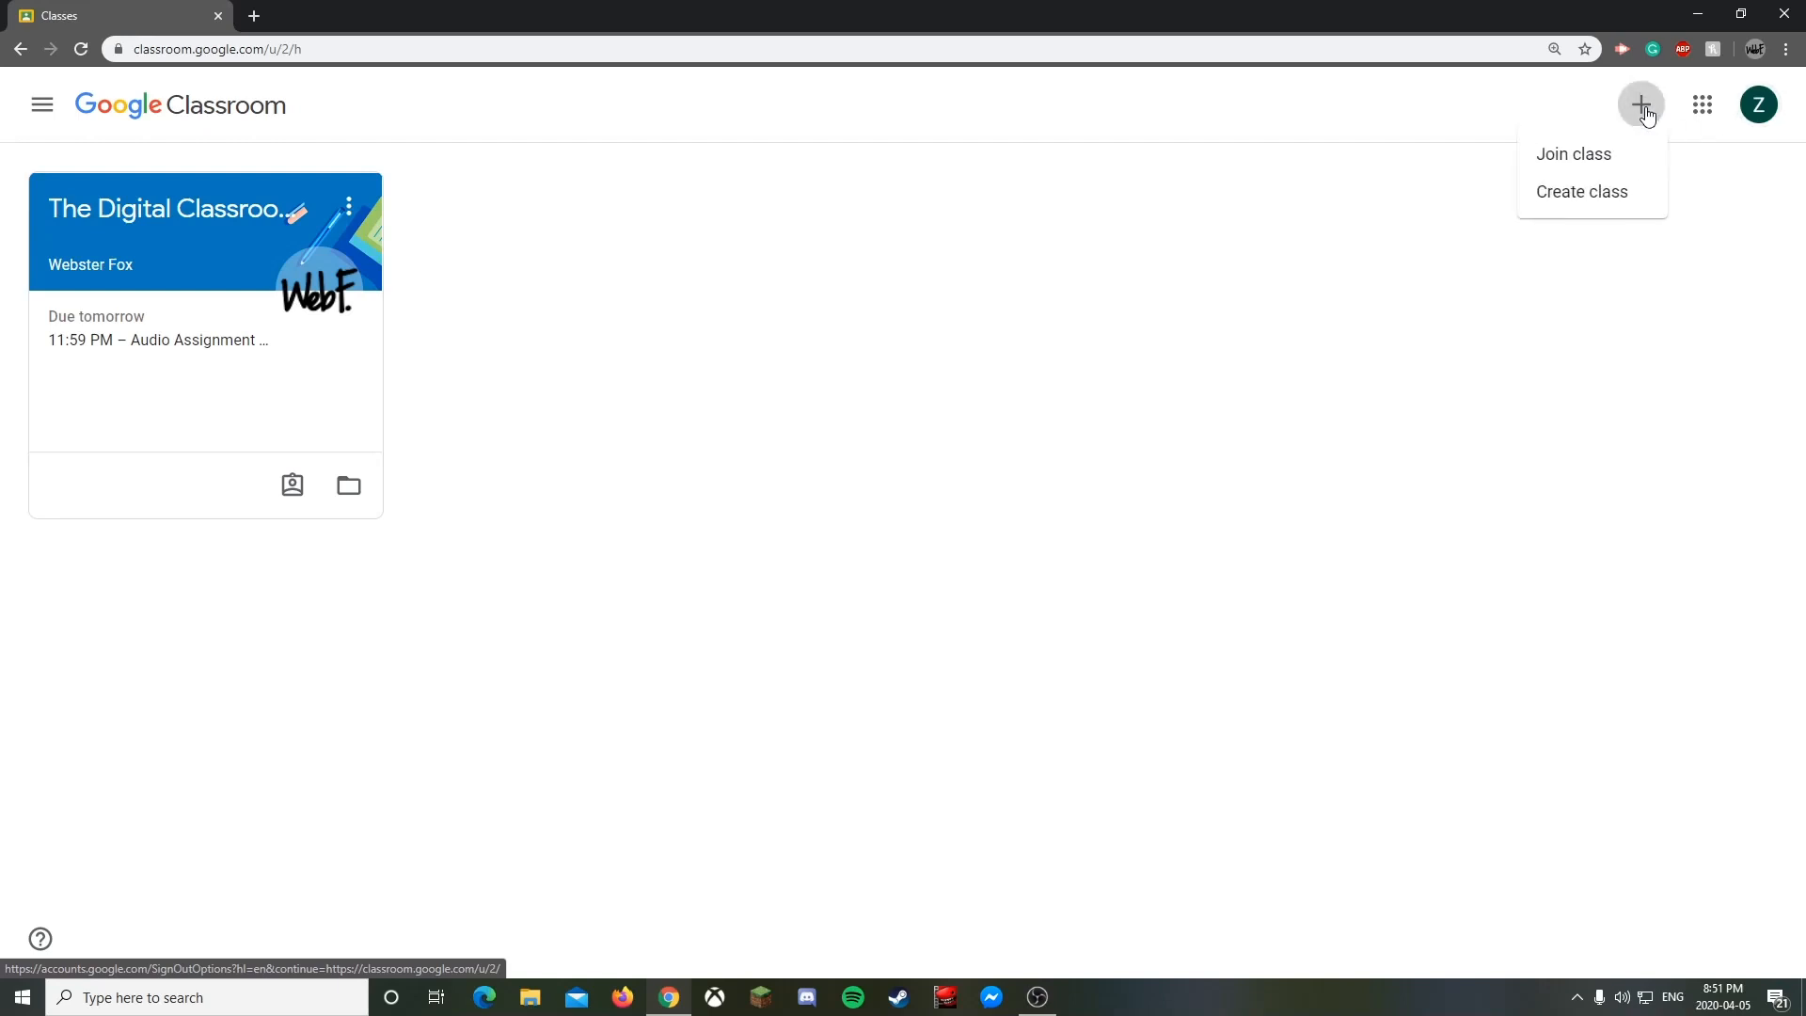
- Start a new class, tick 'I've read and understand' on the notice, and continue
left_click(1578, 191)
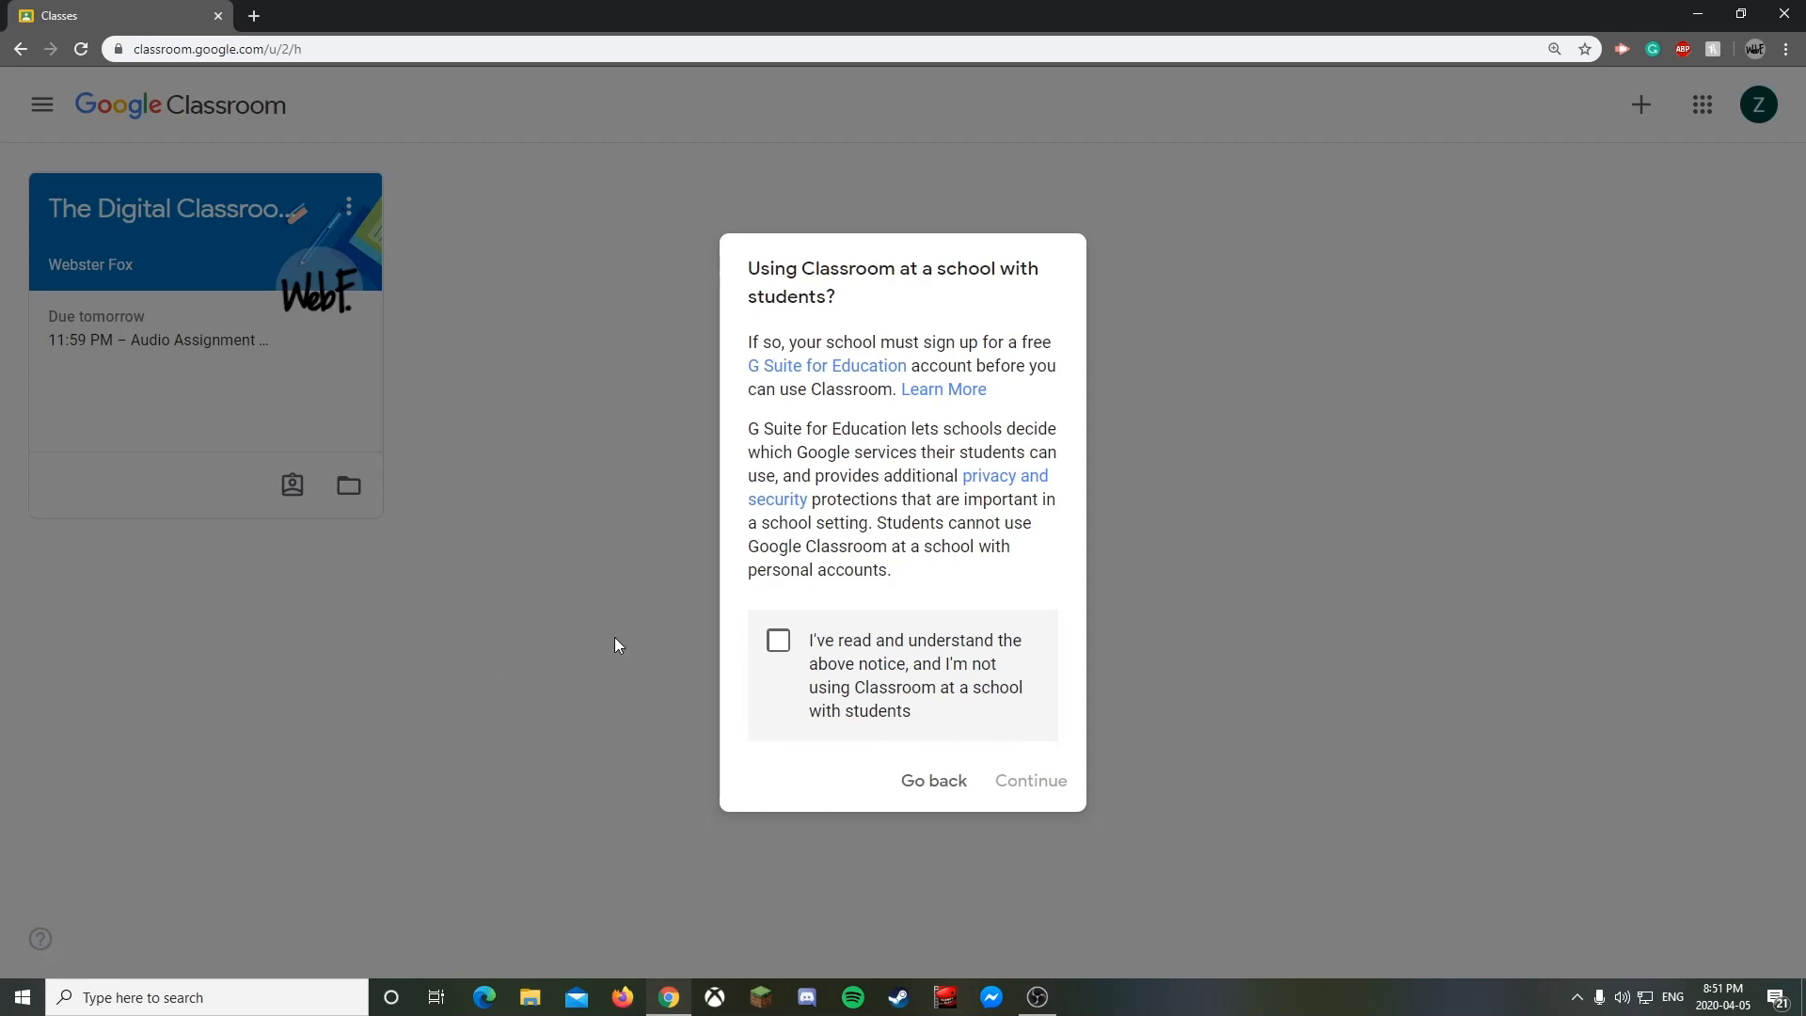
left_click(793, 652)
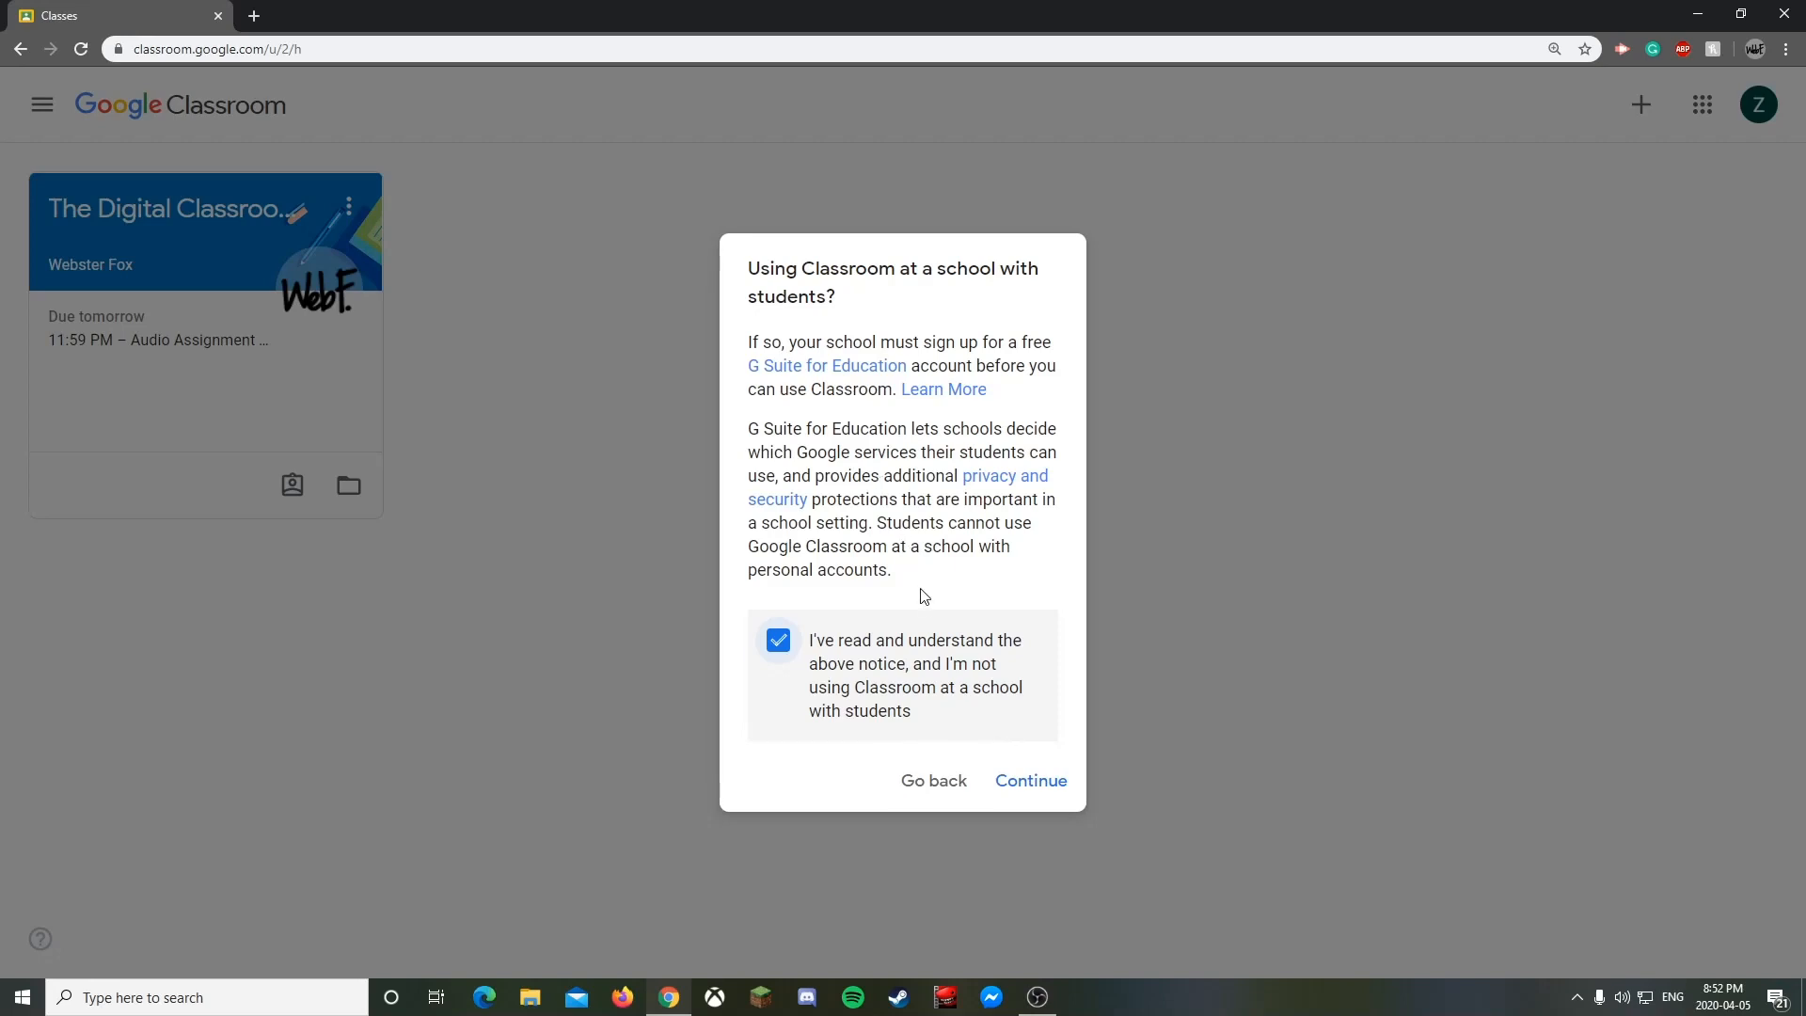
left_click(1025, 779)
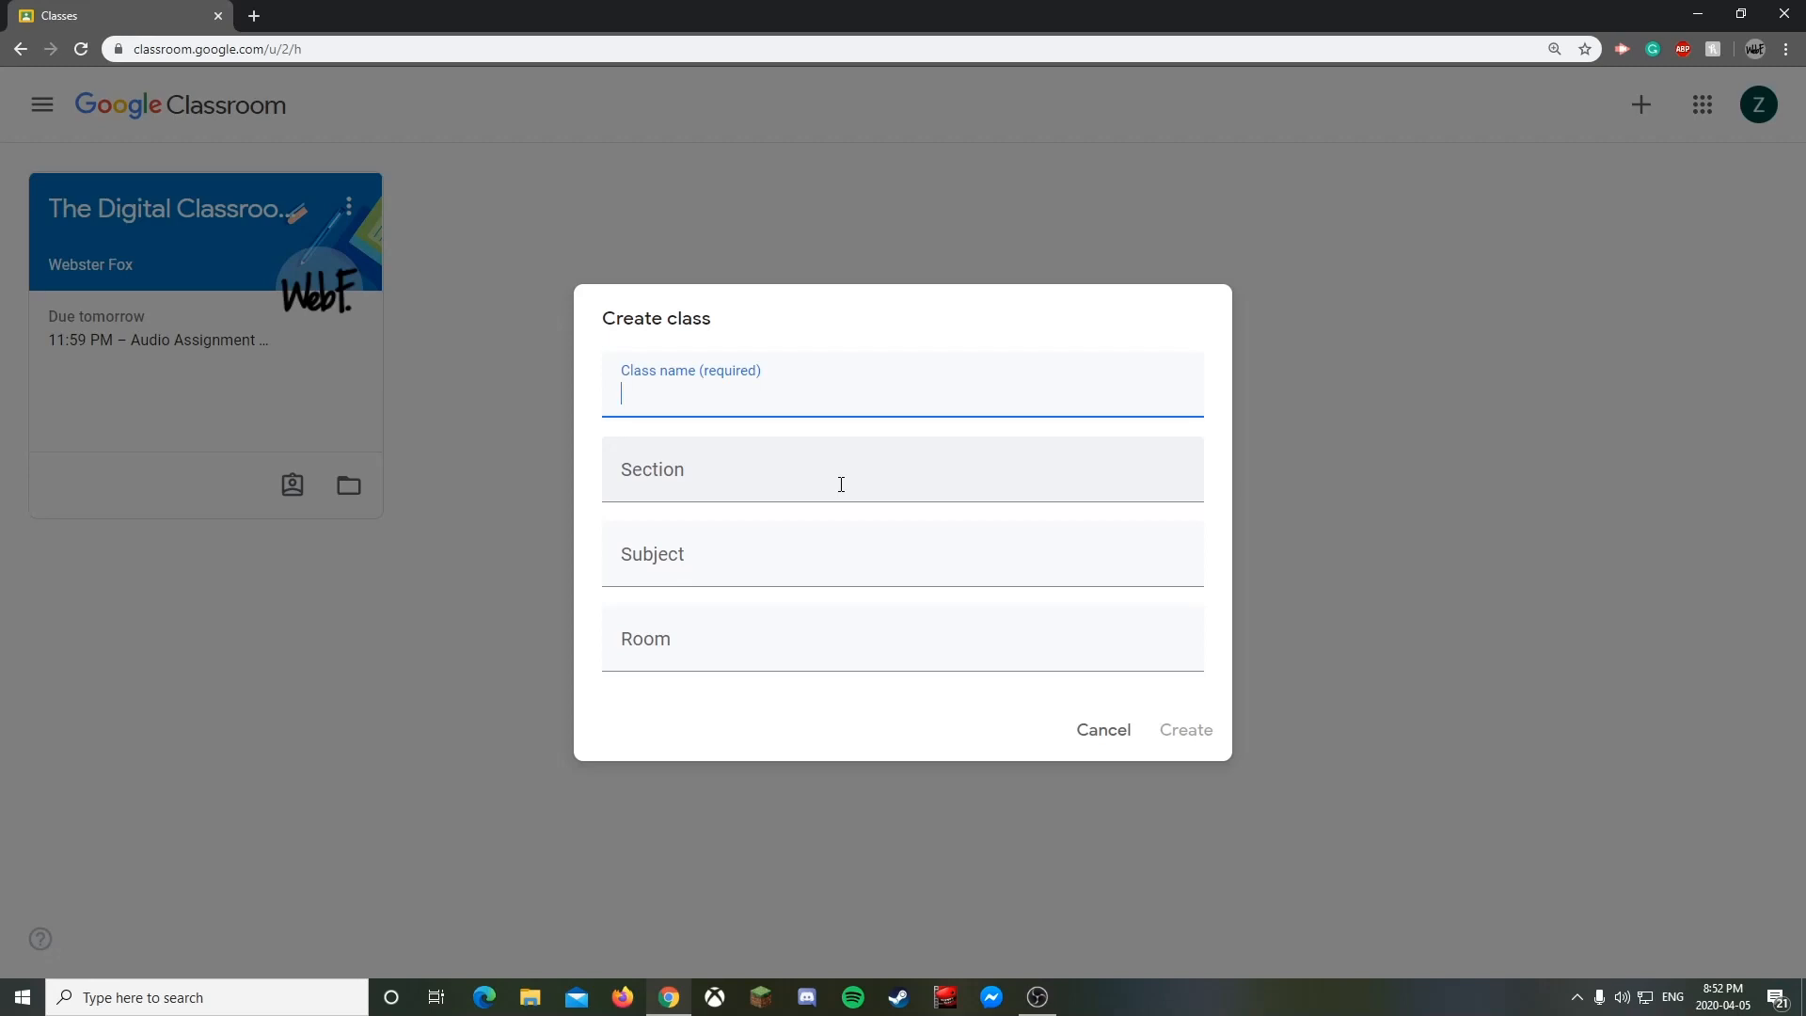
- Name the class 'My First English Classroom' and set the subject to 'English 12'
type("My First English Classroom")
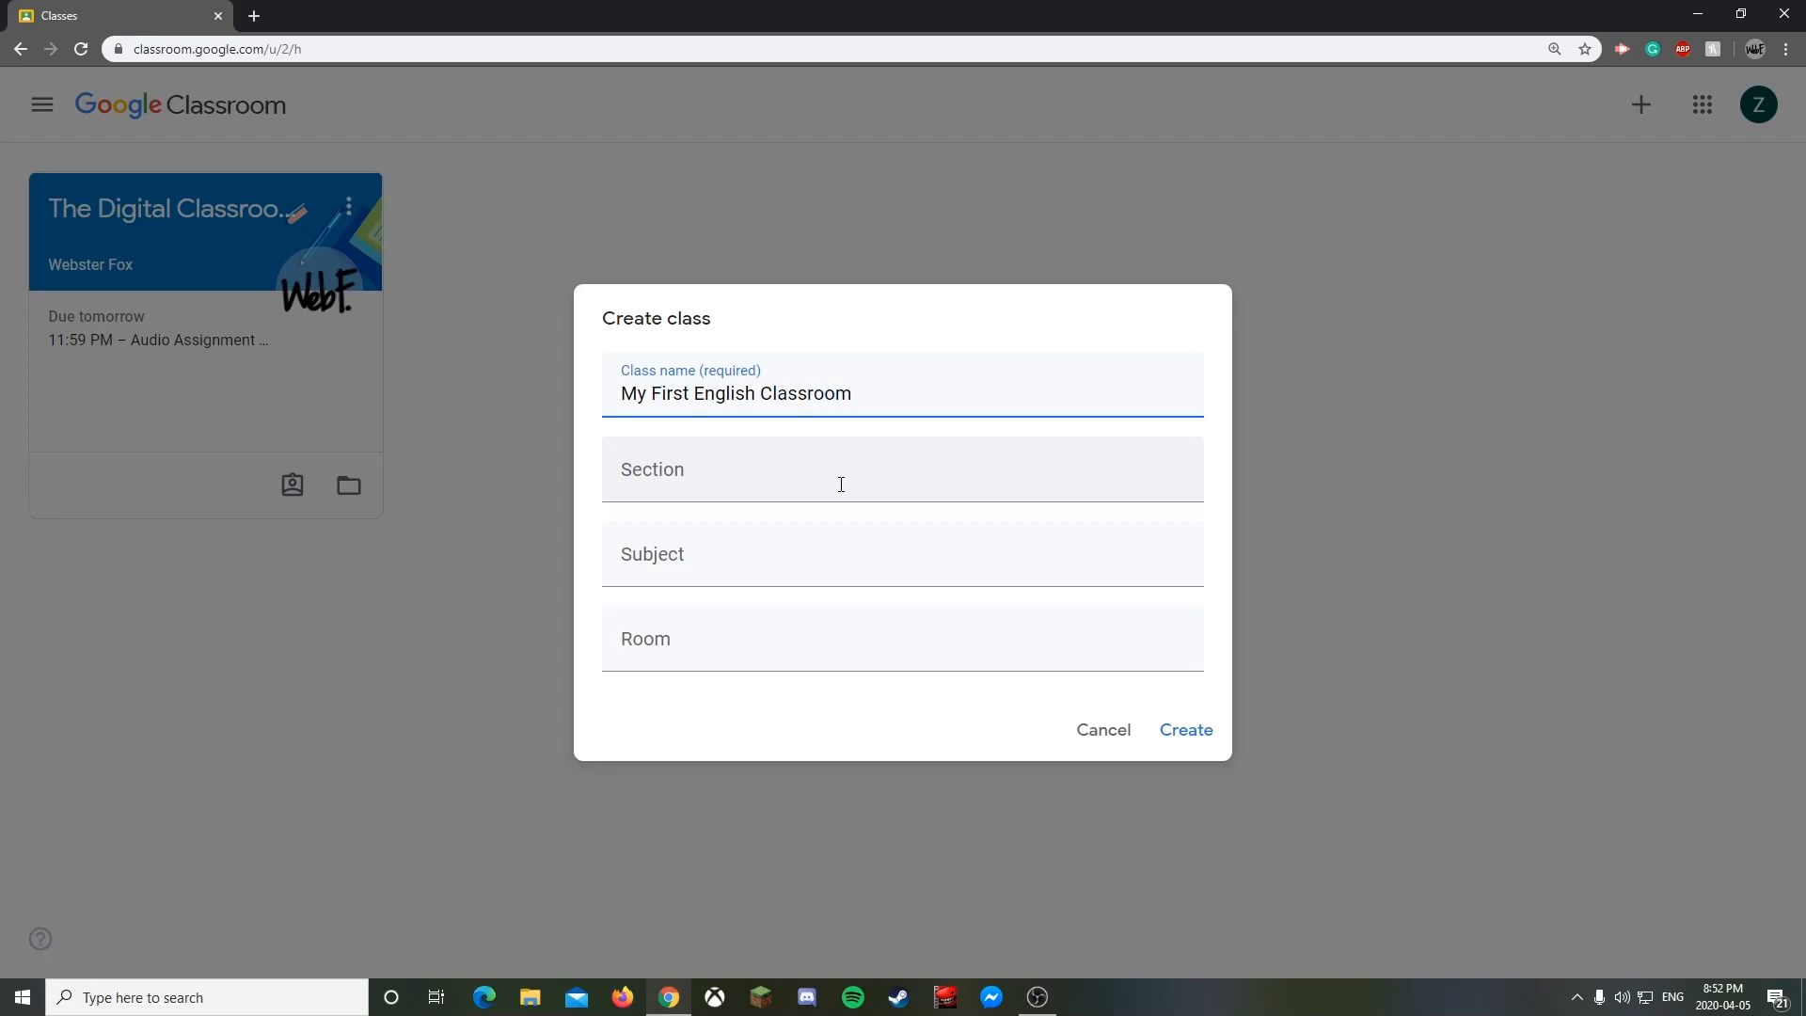
left_click(841, 484)
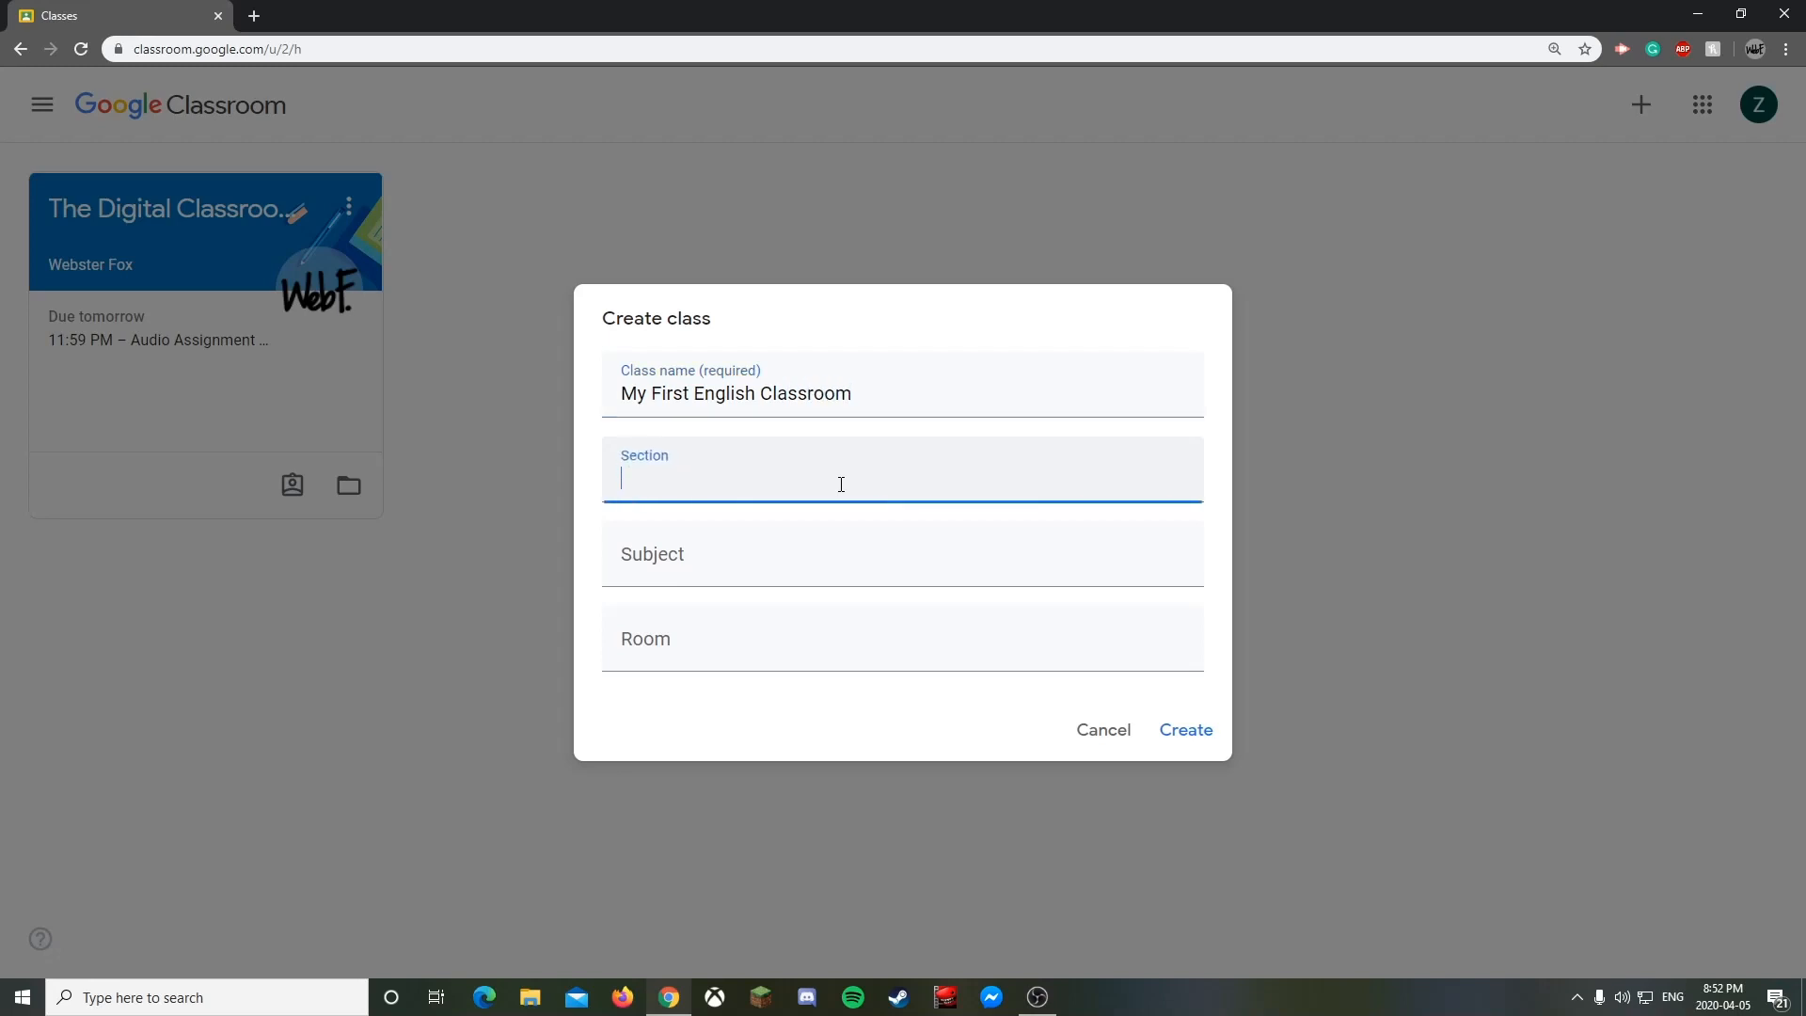
left_click(783, 560)
left_click(773, 628)
left_click(768, 555)
left_click(756, 460)
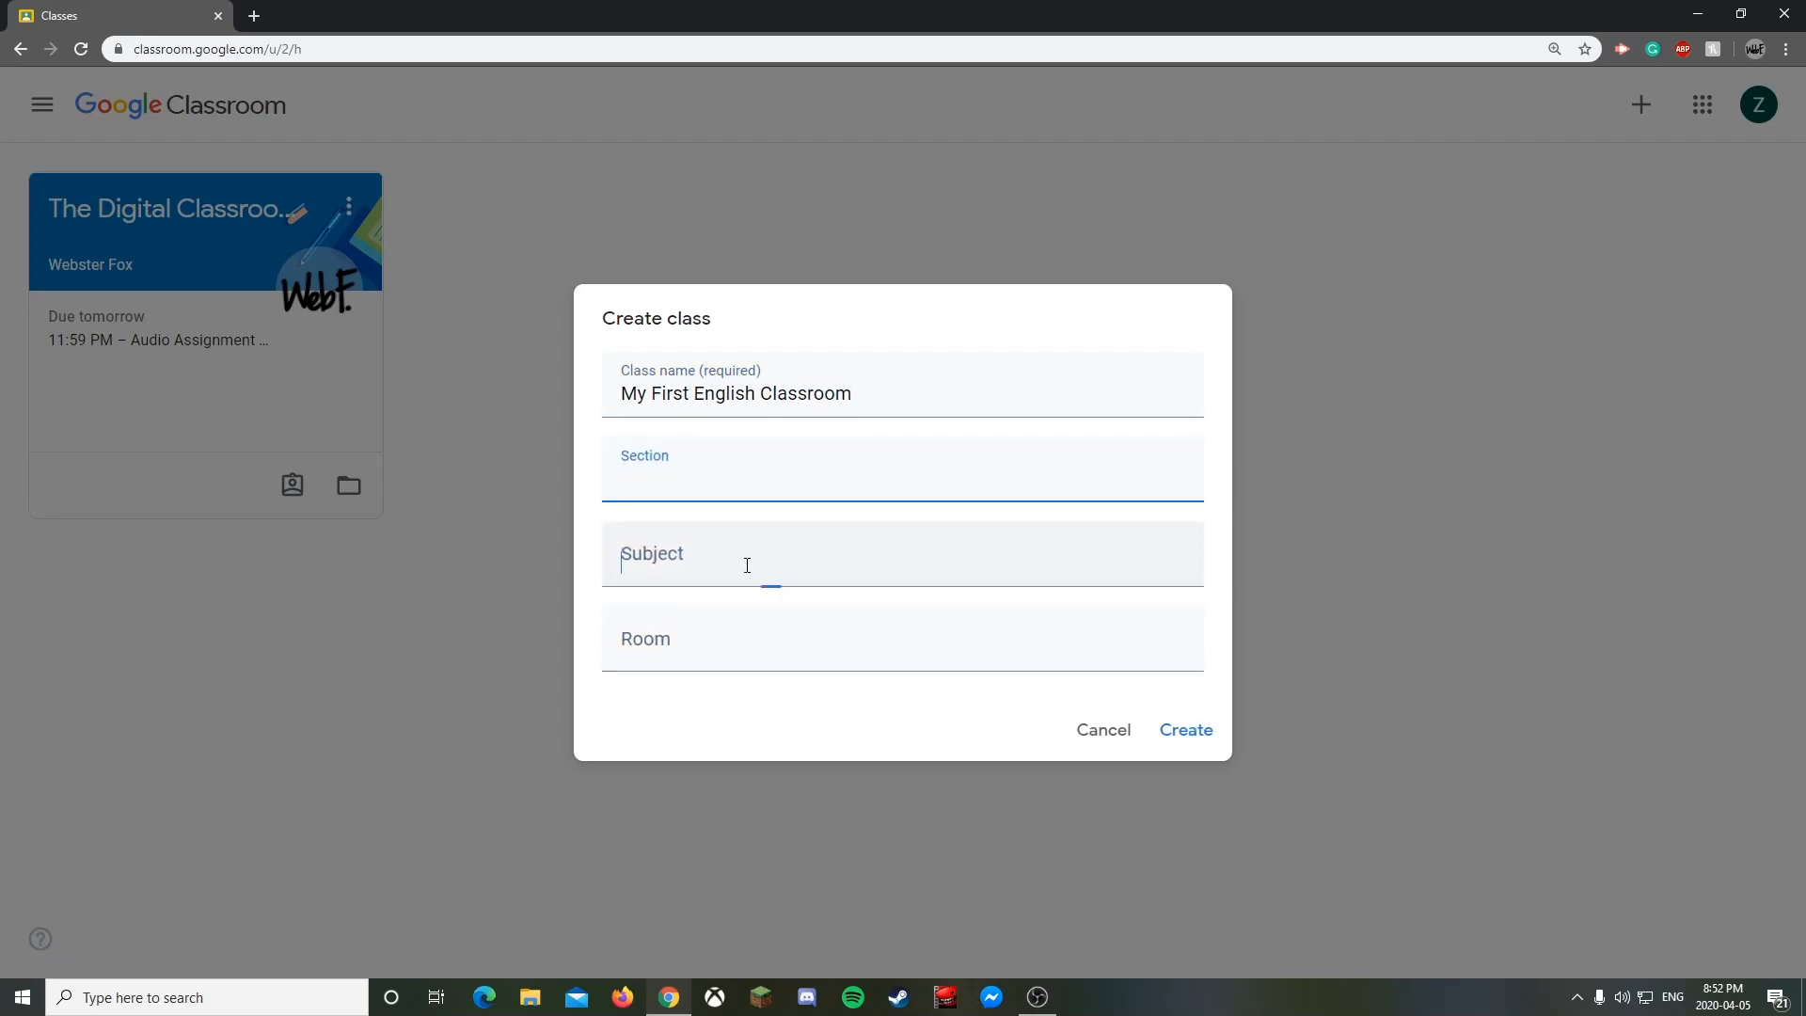
left_click(746, 564)
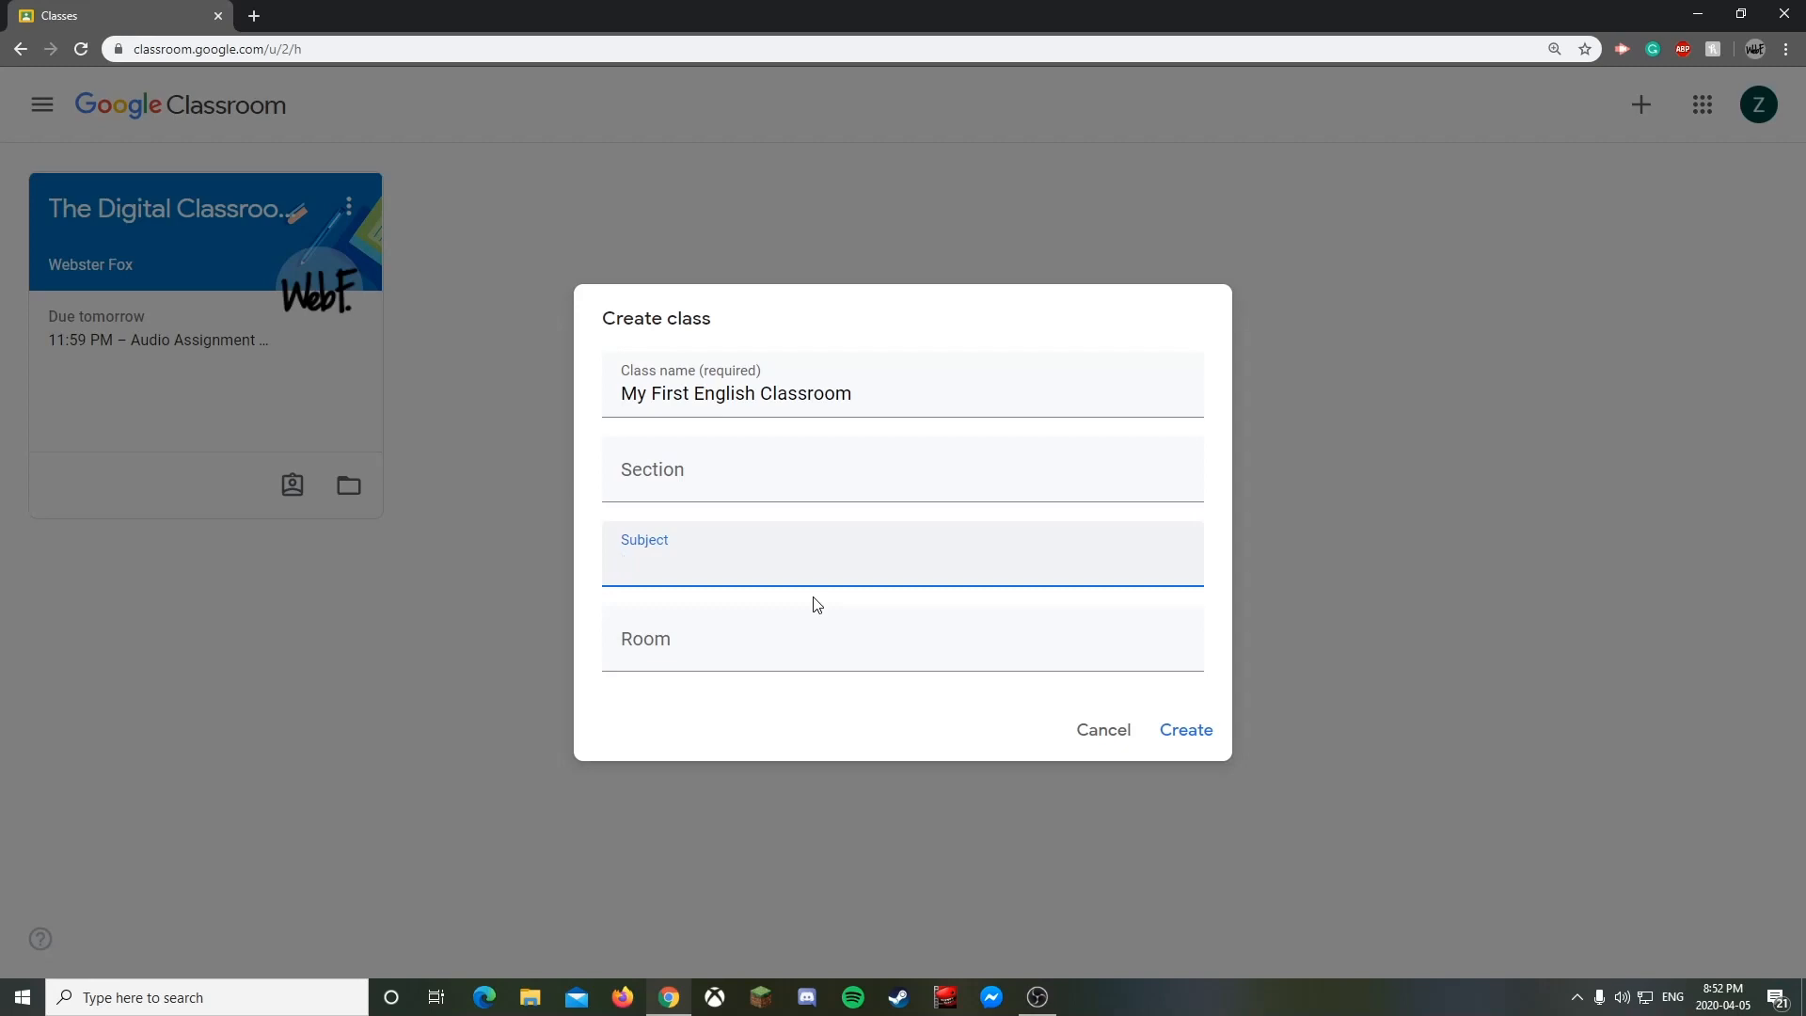
type("English 12")
- Enter the section 'Period 2 - Winter 2020' and leave Room blank
left_click(702, 470)
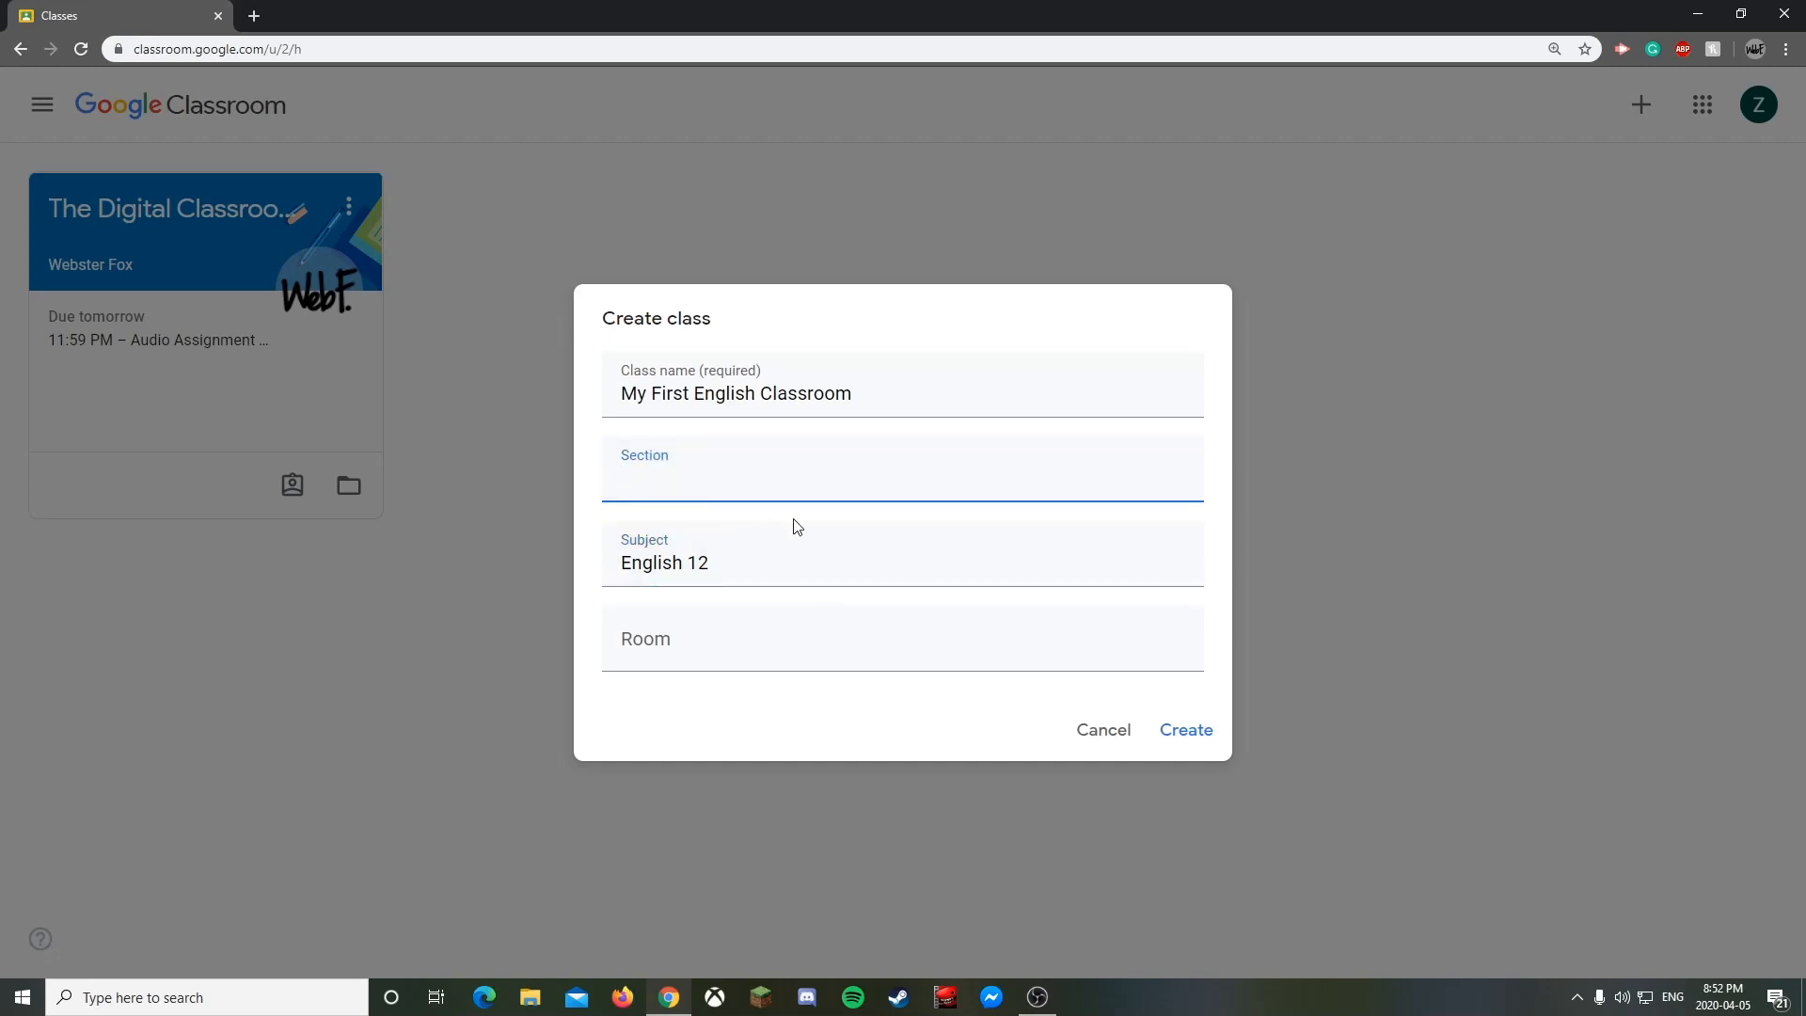
type("Period 2")
left_click(710, 640)
left_click(752, 477)
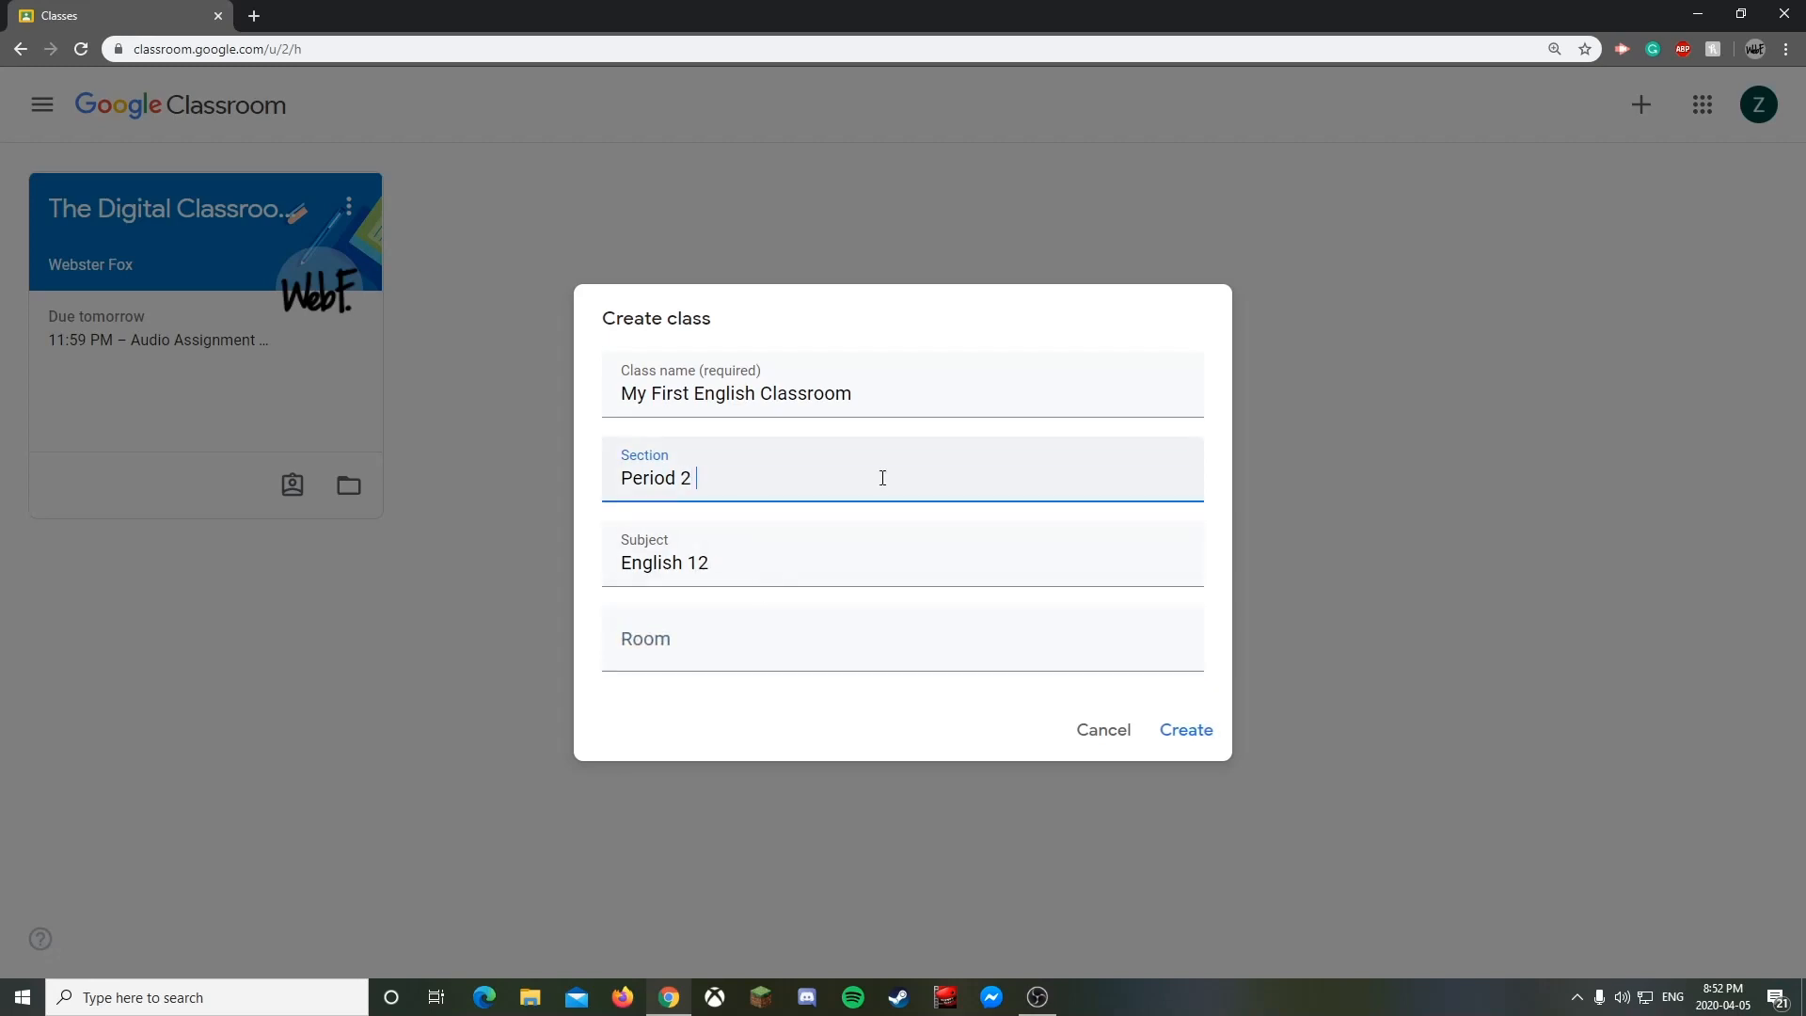
type("- Winter 2020")
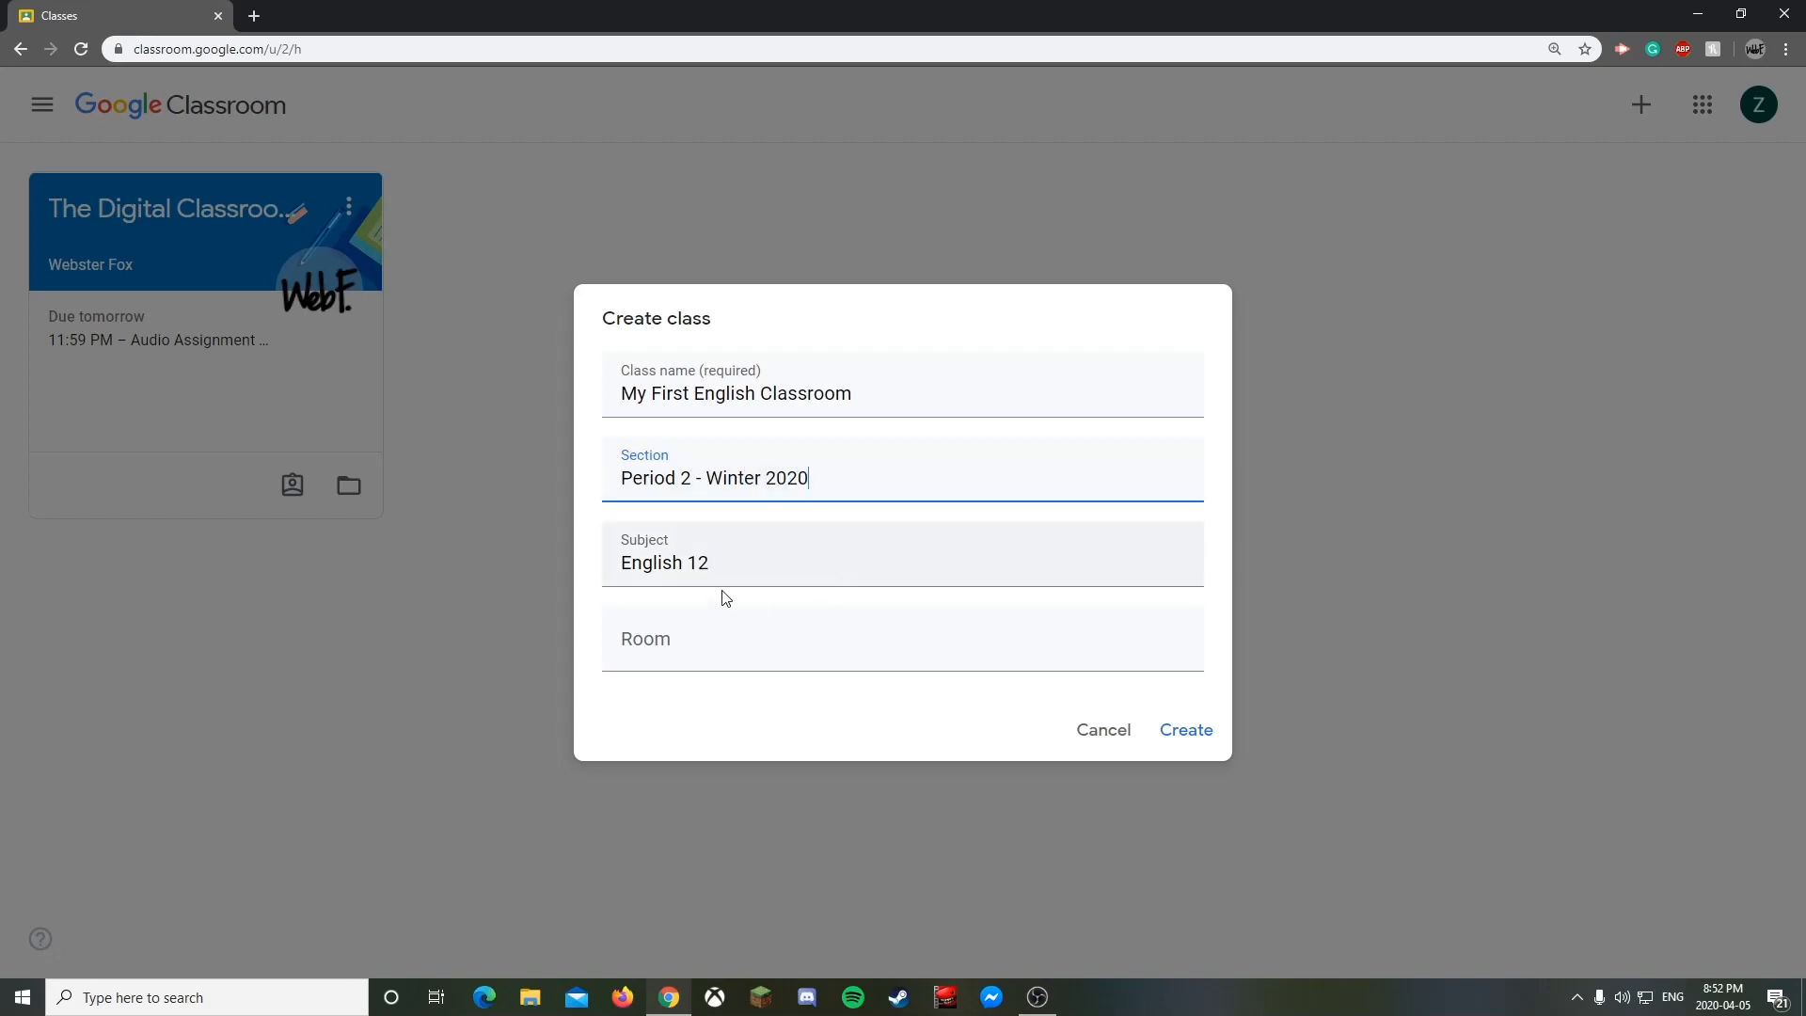
left_click(705, 661)
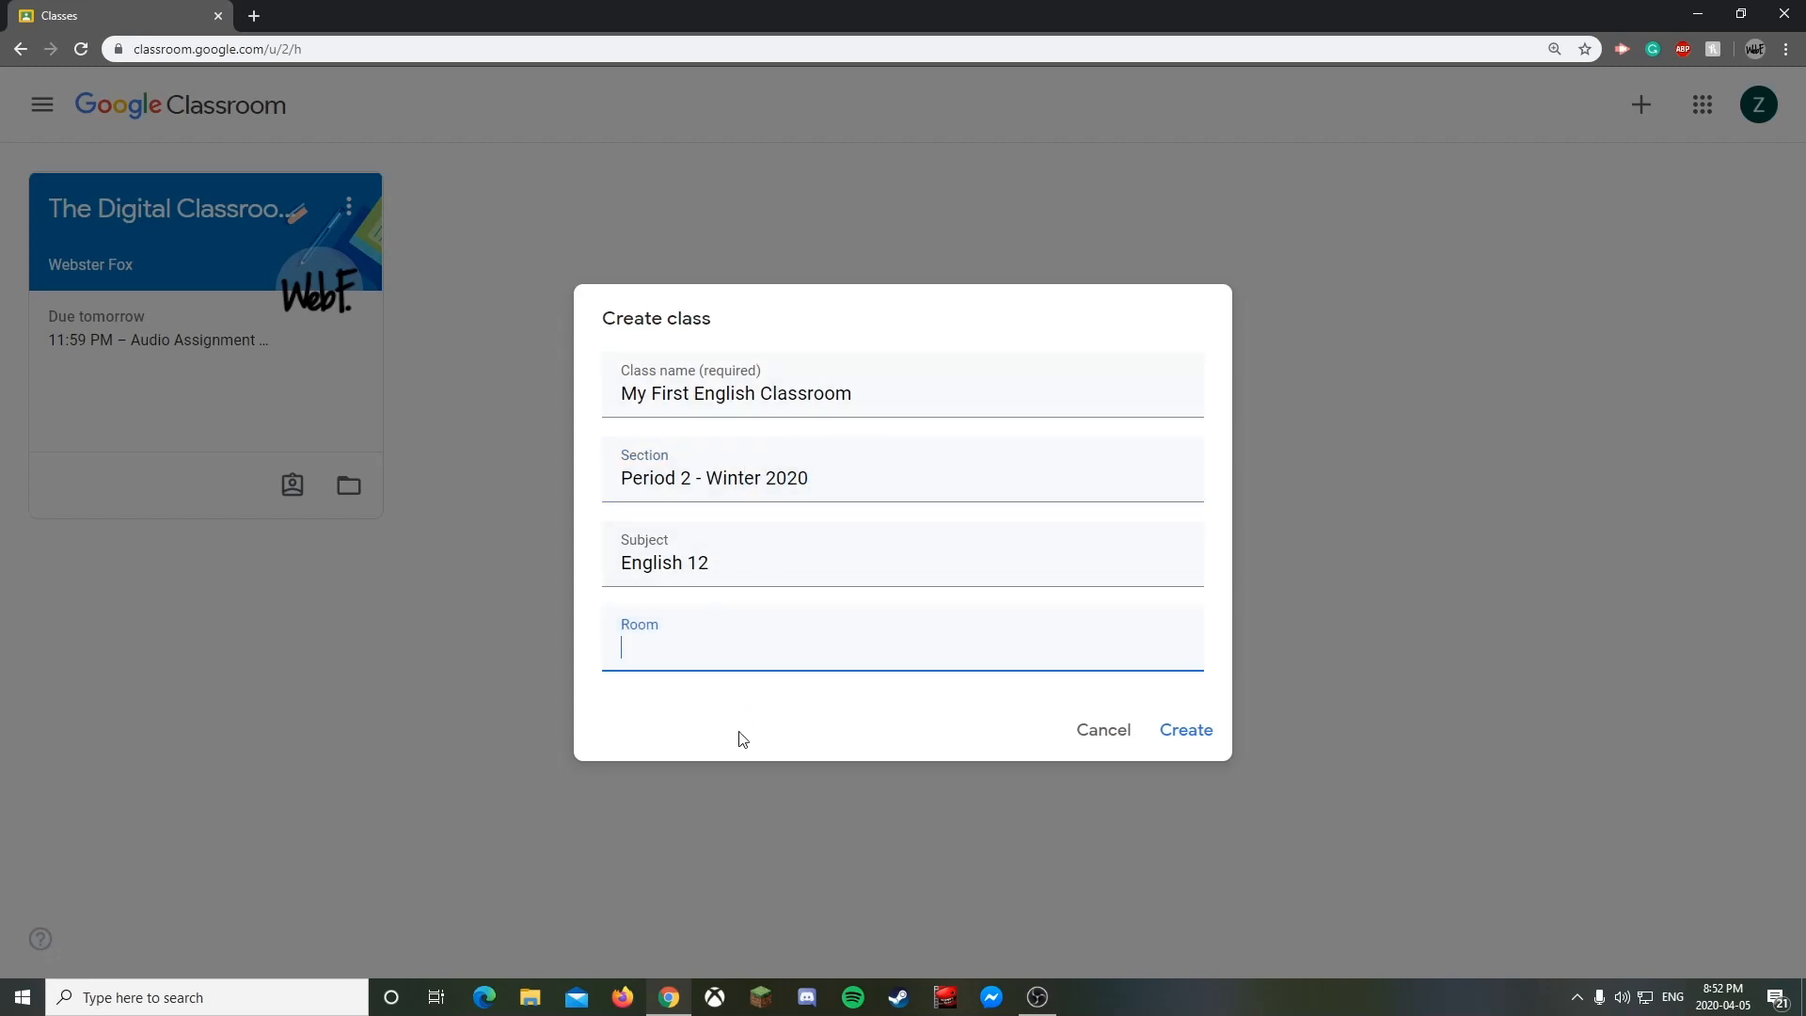
left_click(891, 575)
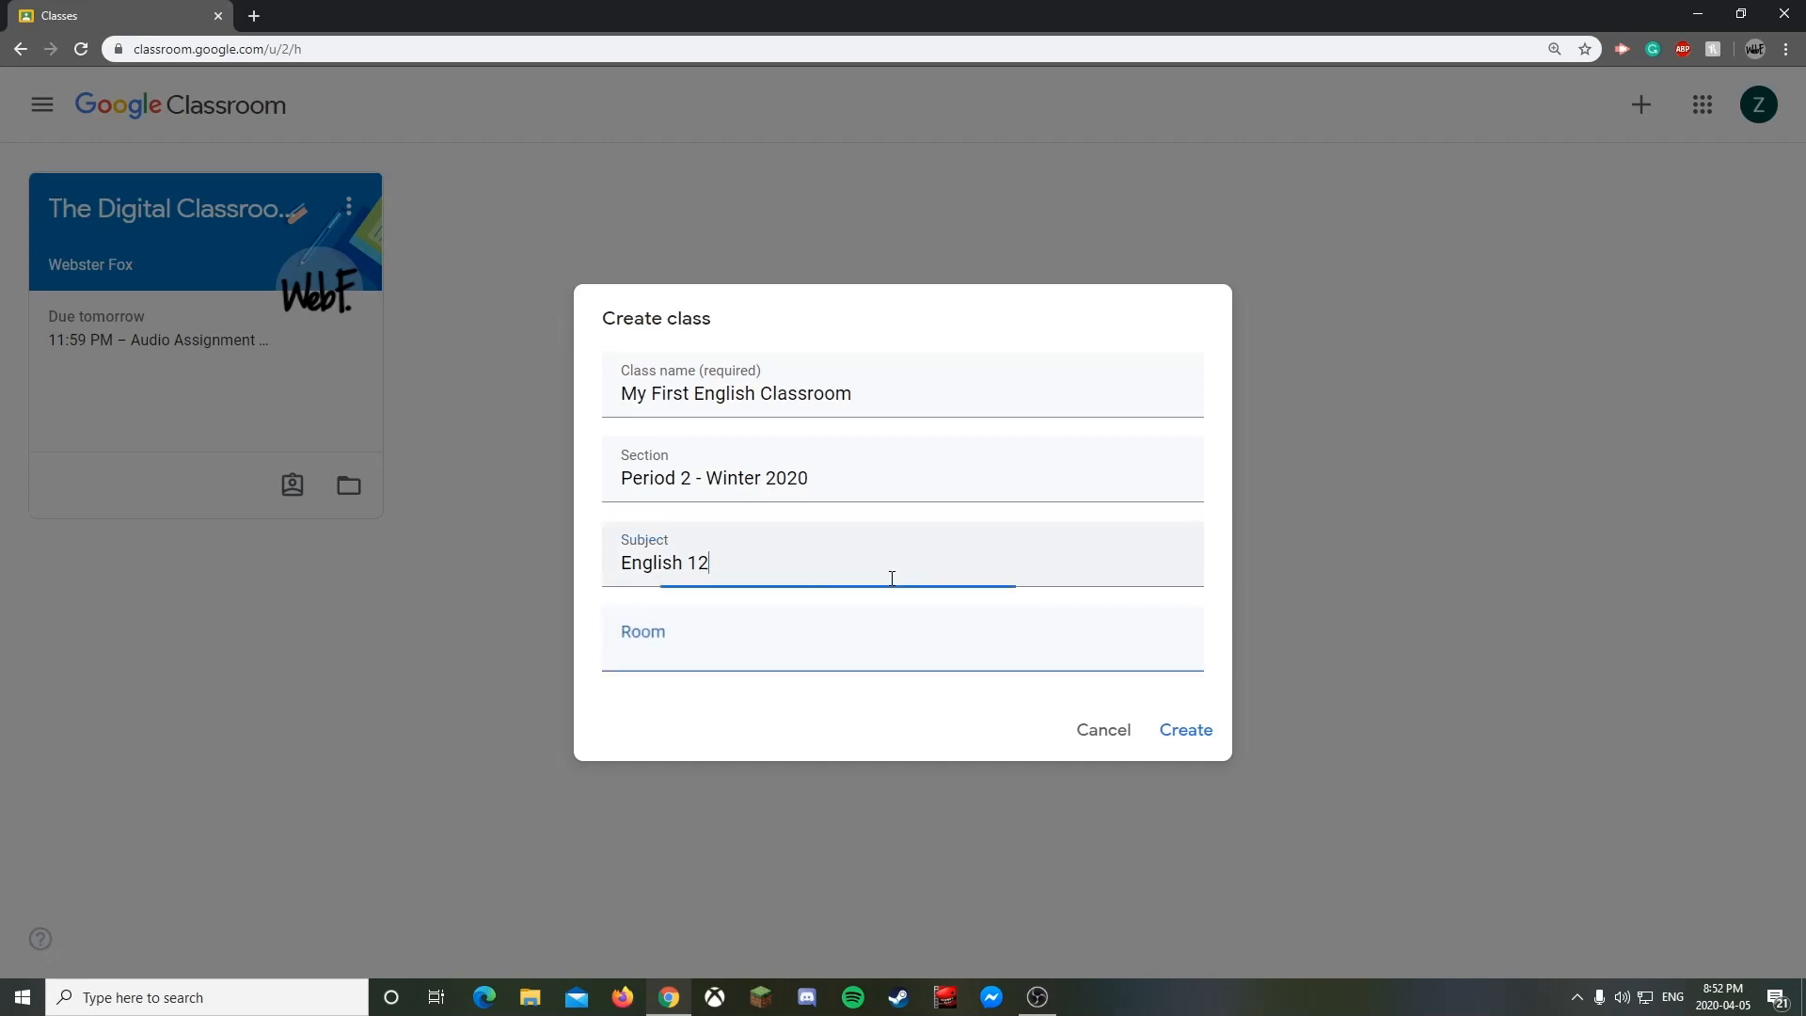
- Create the class, dismiss the invite tip, and show the class code enlarged before closing it
left_click(1188, 732)
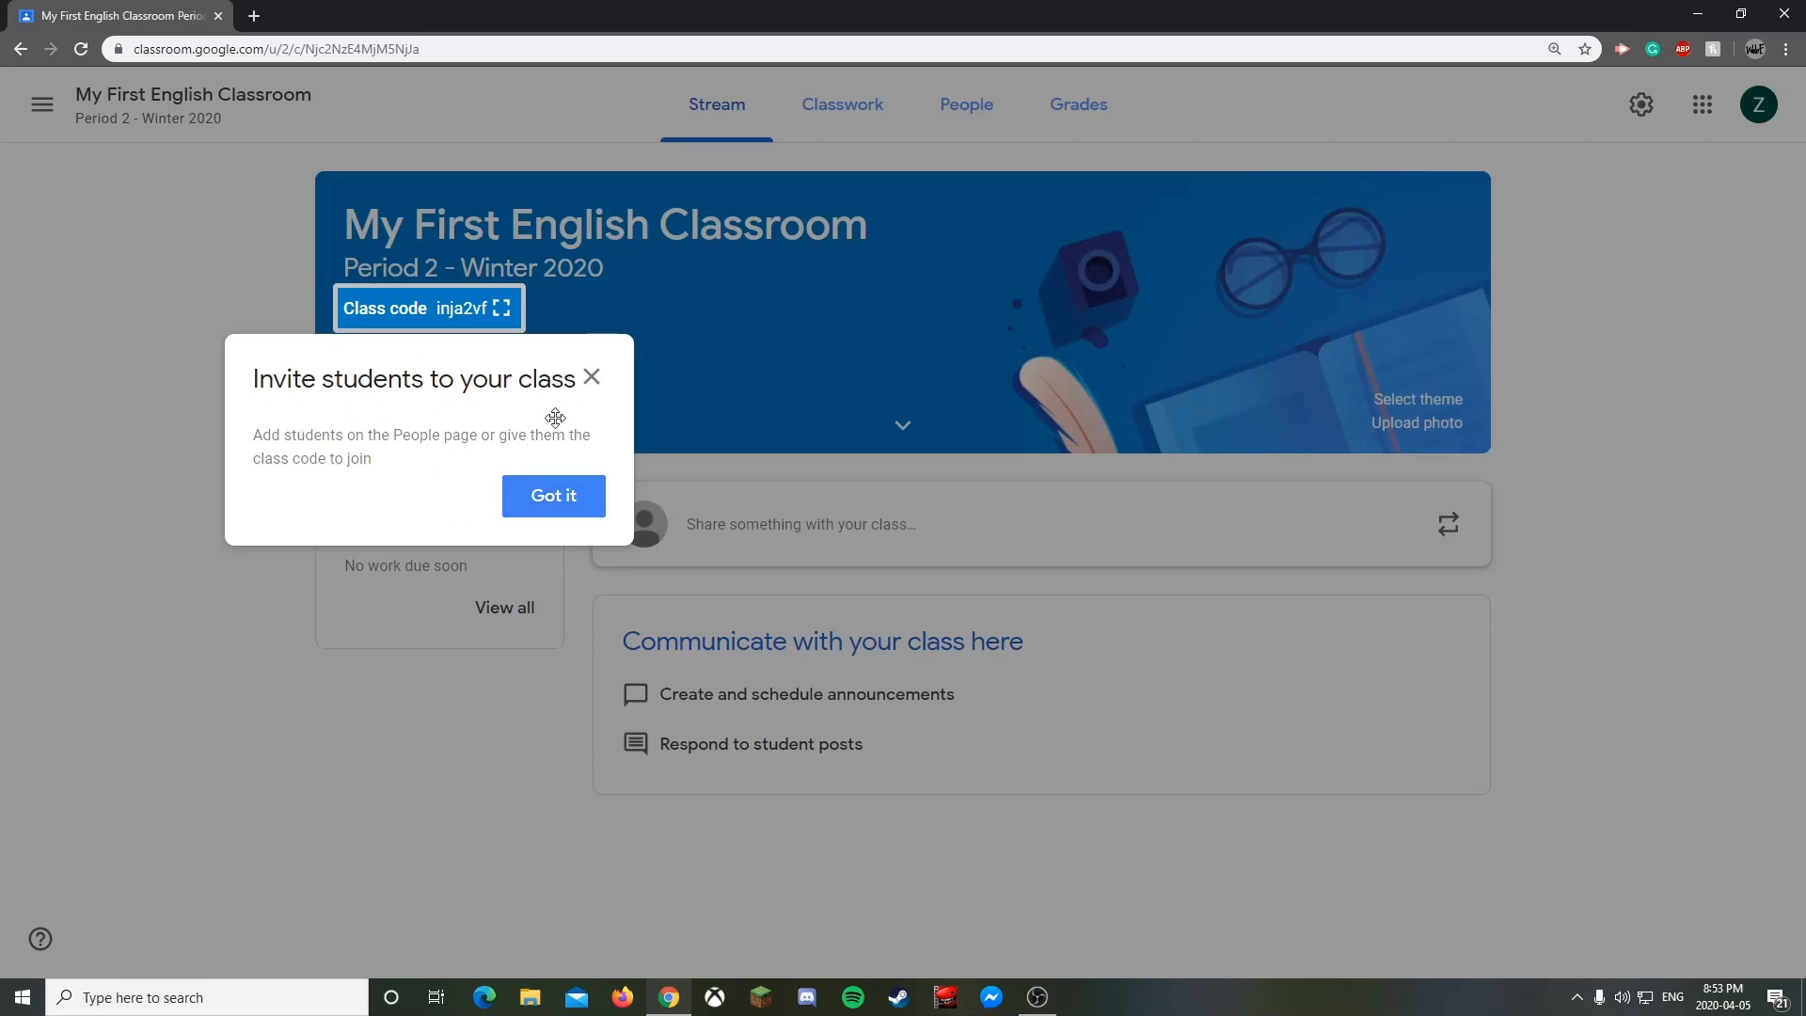
left_click(592, 378)
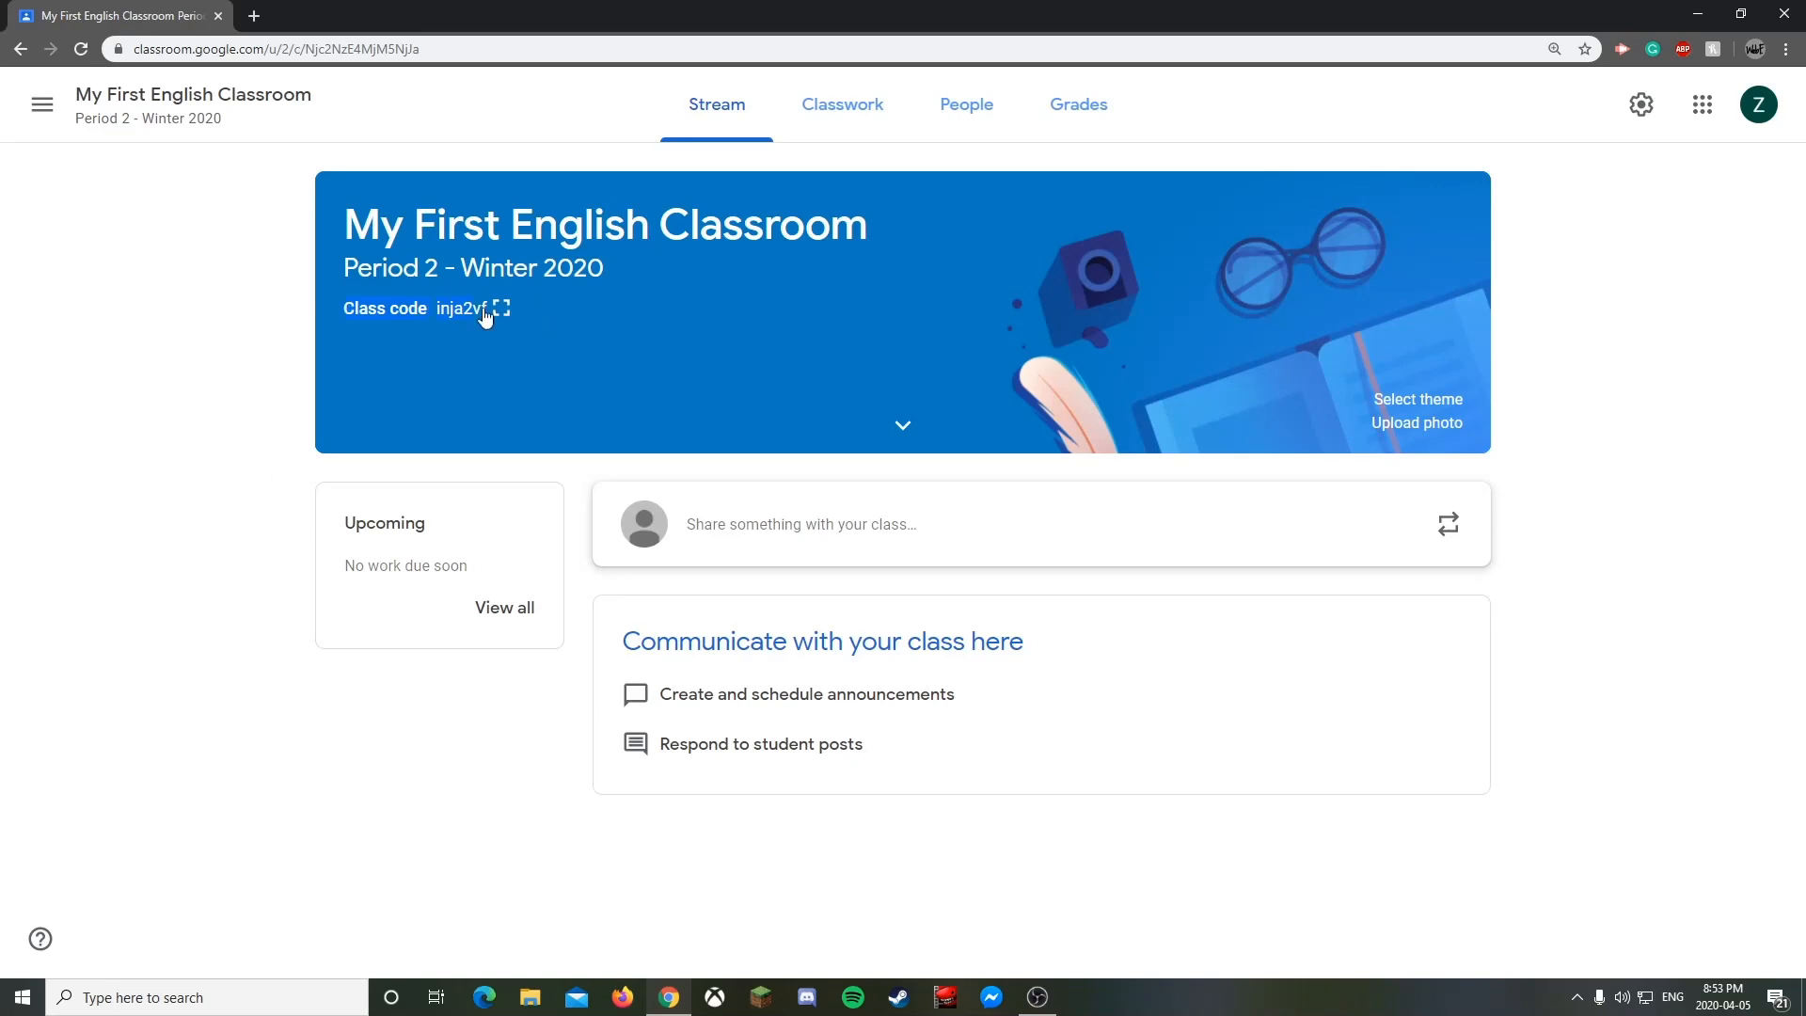
triple_click(393, 318)
left_click(503, 316)
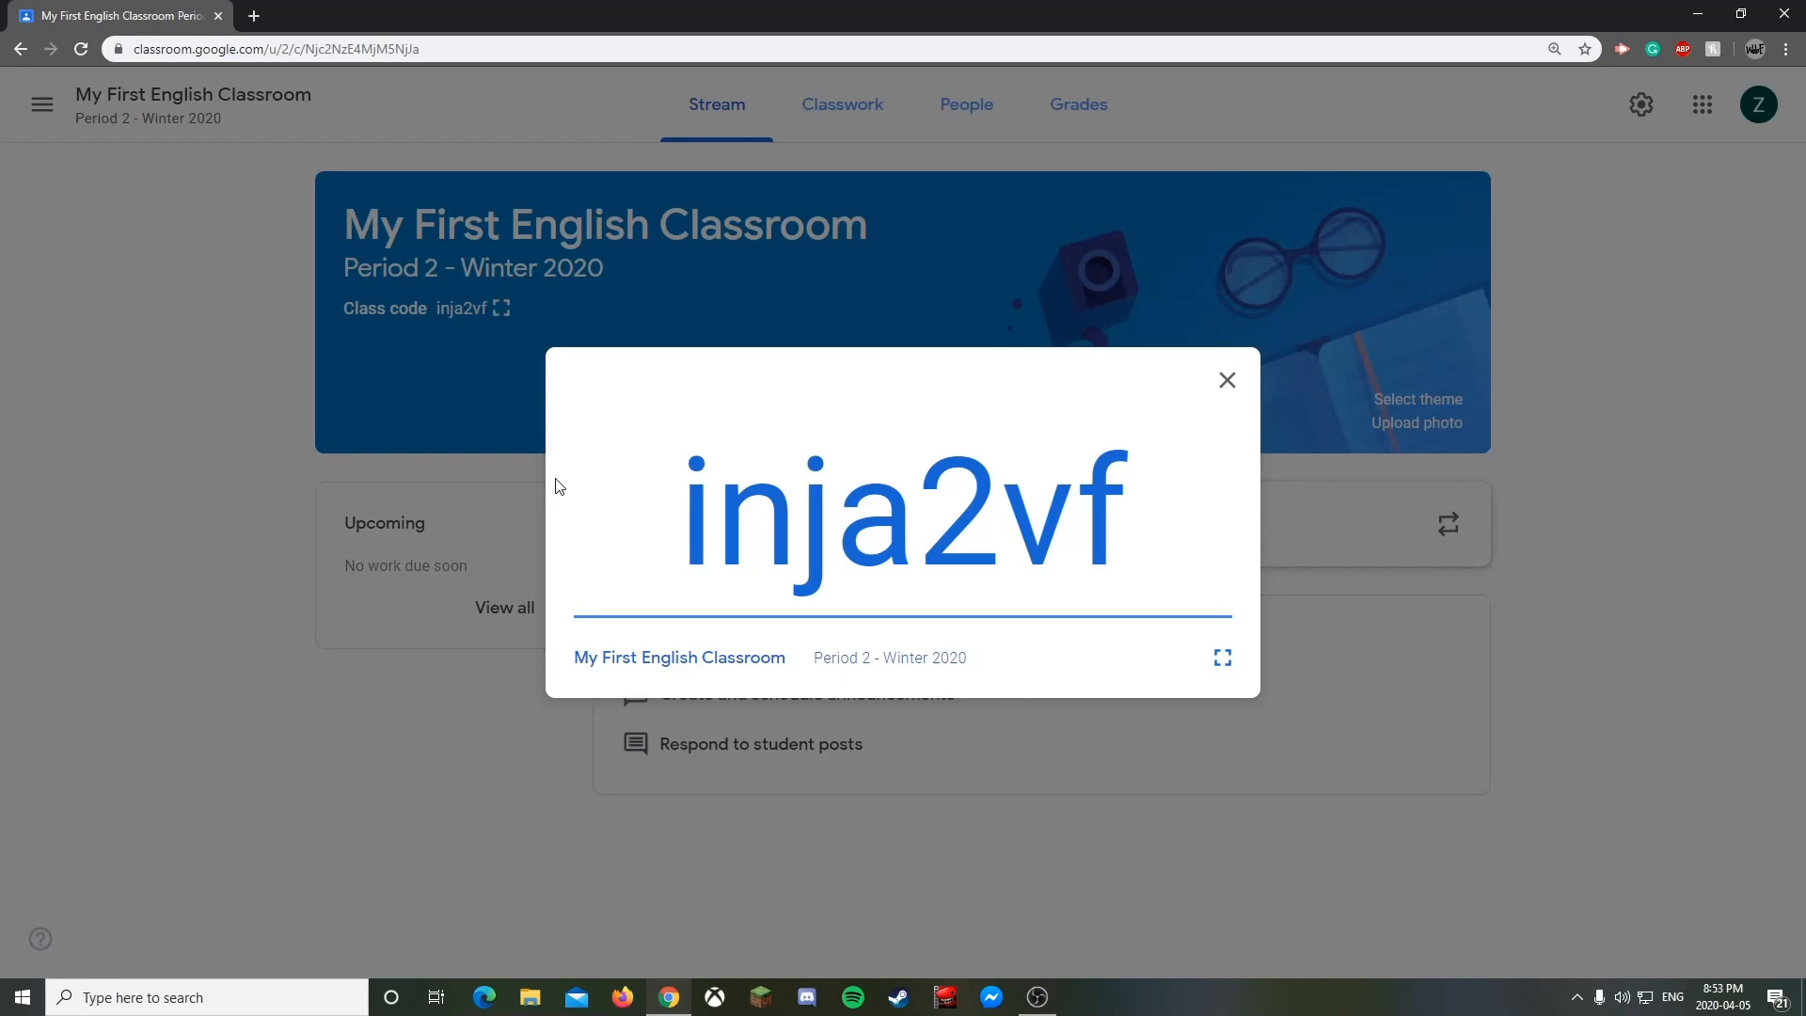
left_click(1226, 386)
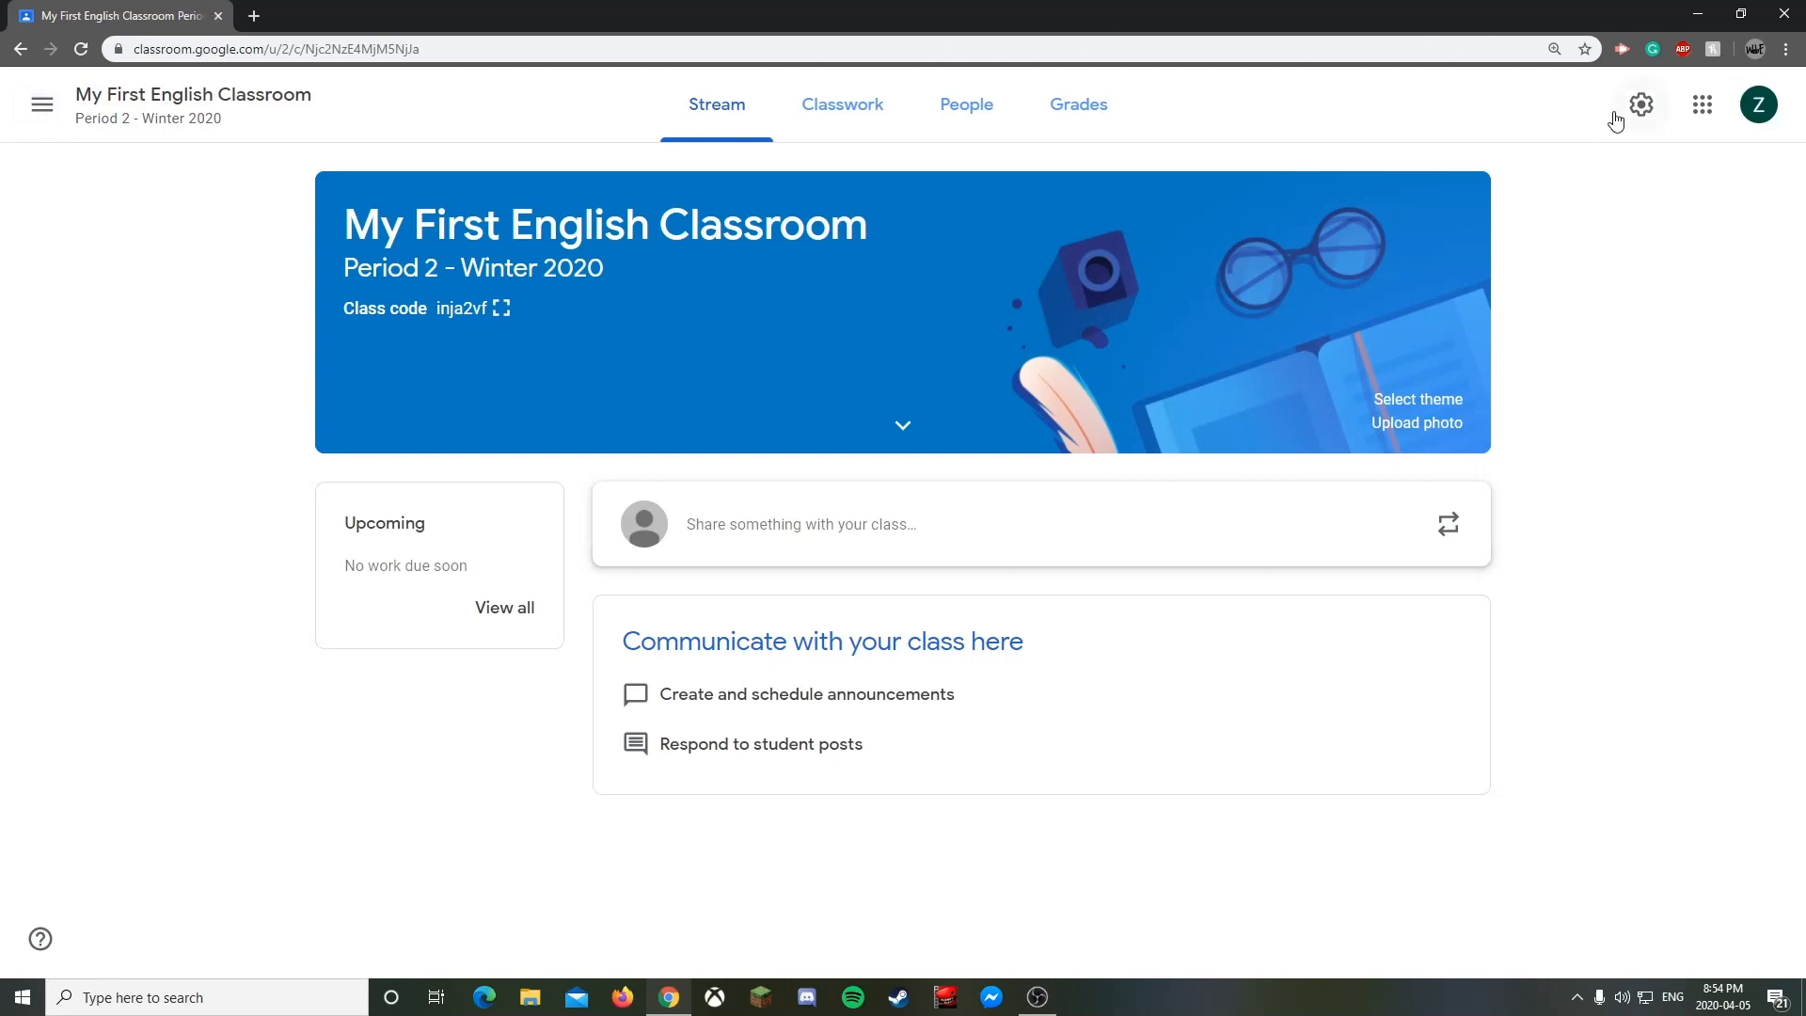
- Open and close the side navigation drawer to return to the class Stream
left_click(42, 105)
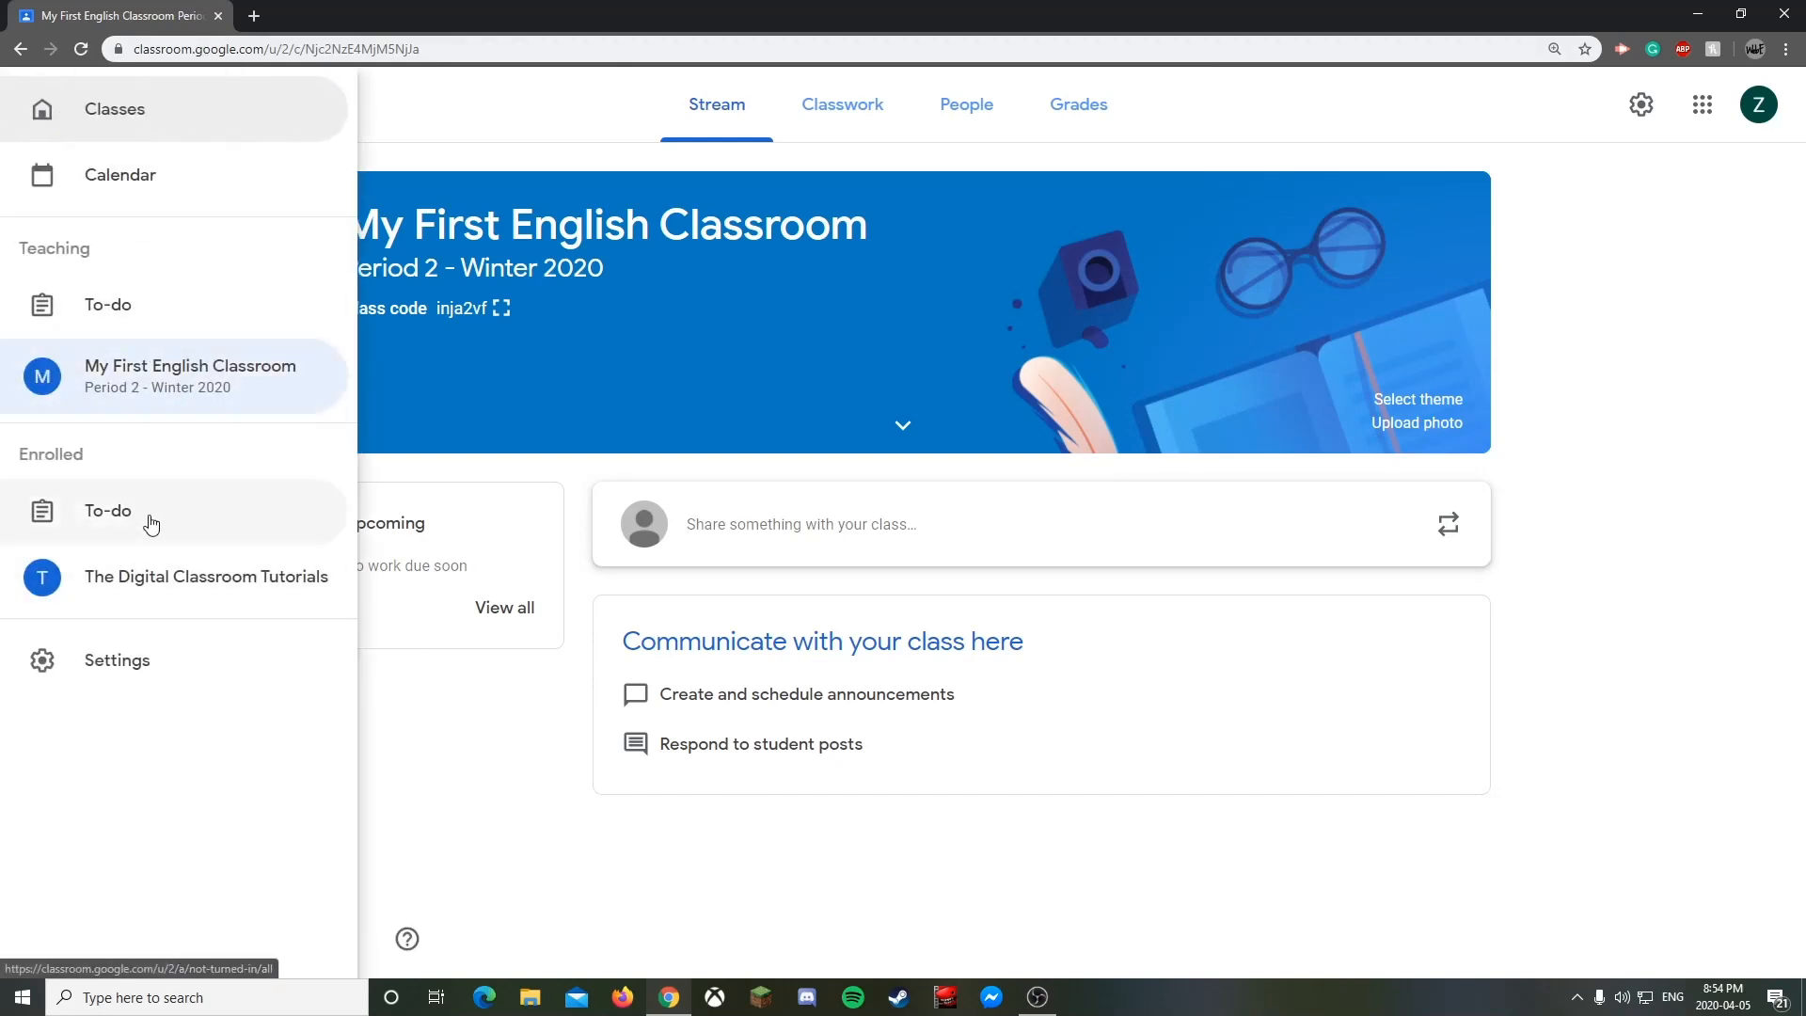
left_click(458, 148)
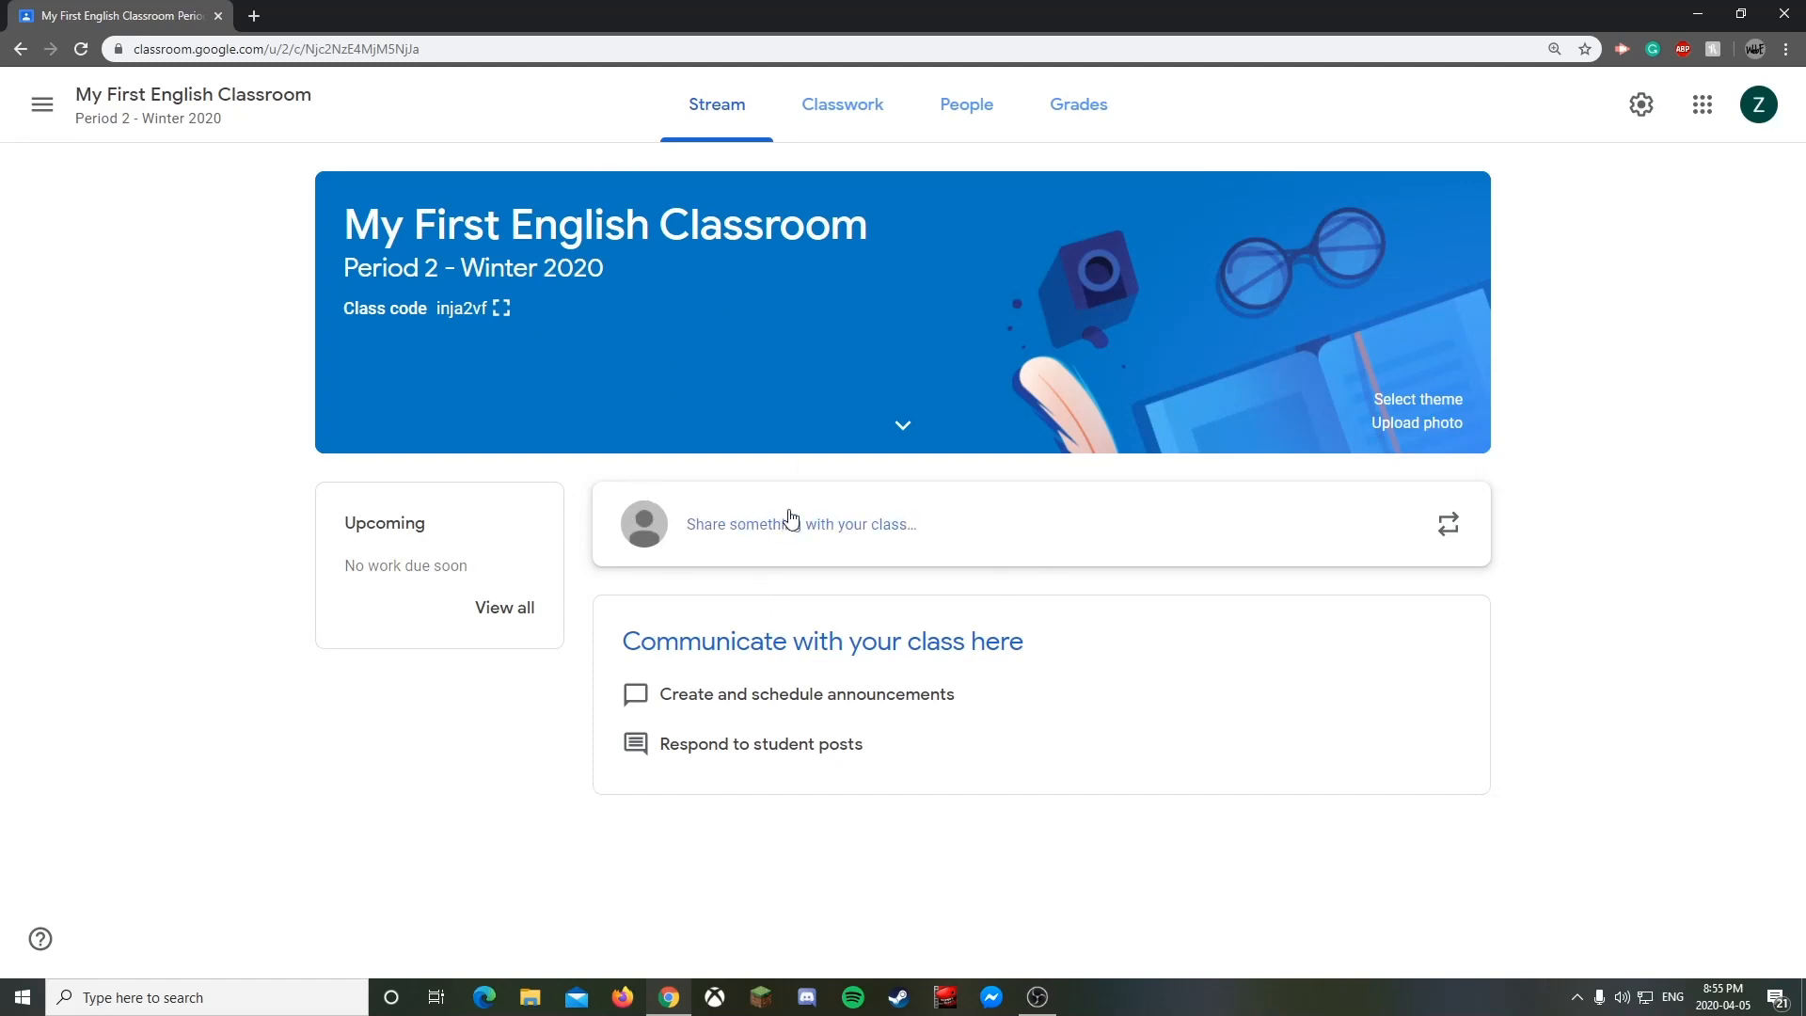
- Start a new class post and keep its audience set to All students
left_click(833, 523)
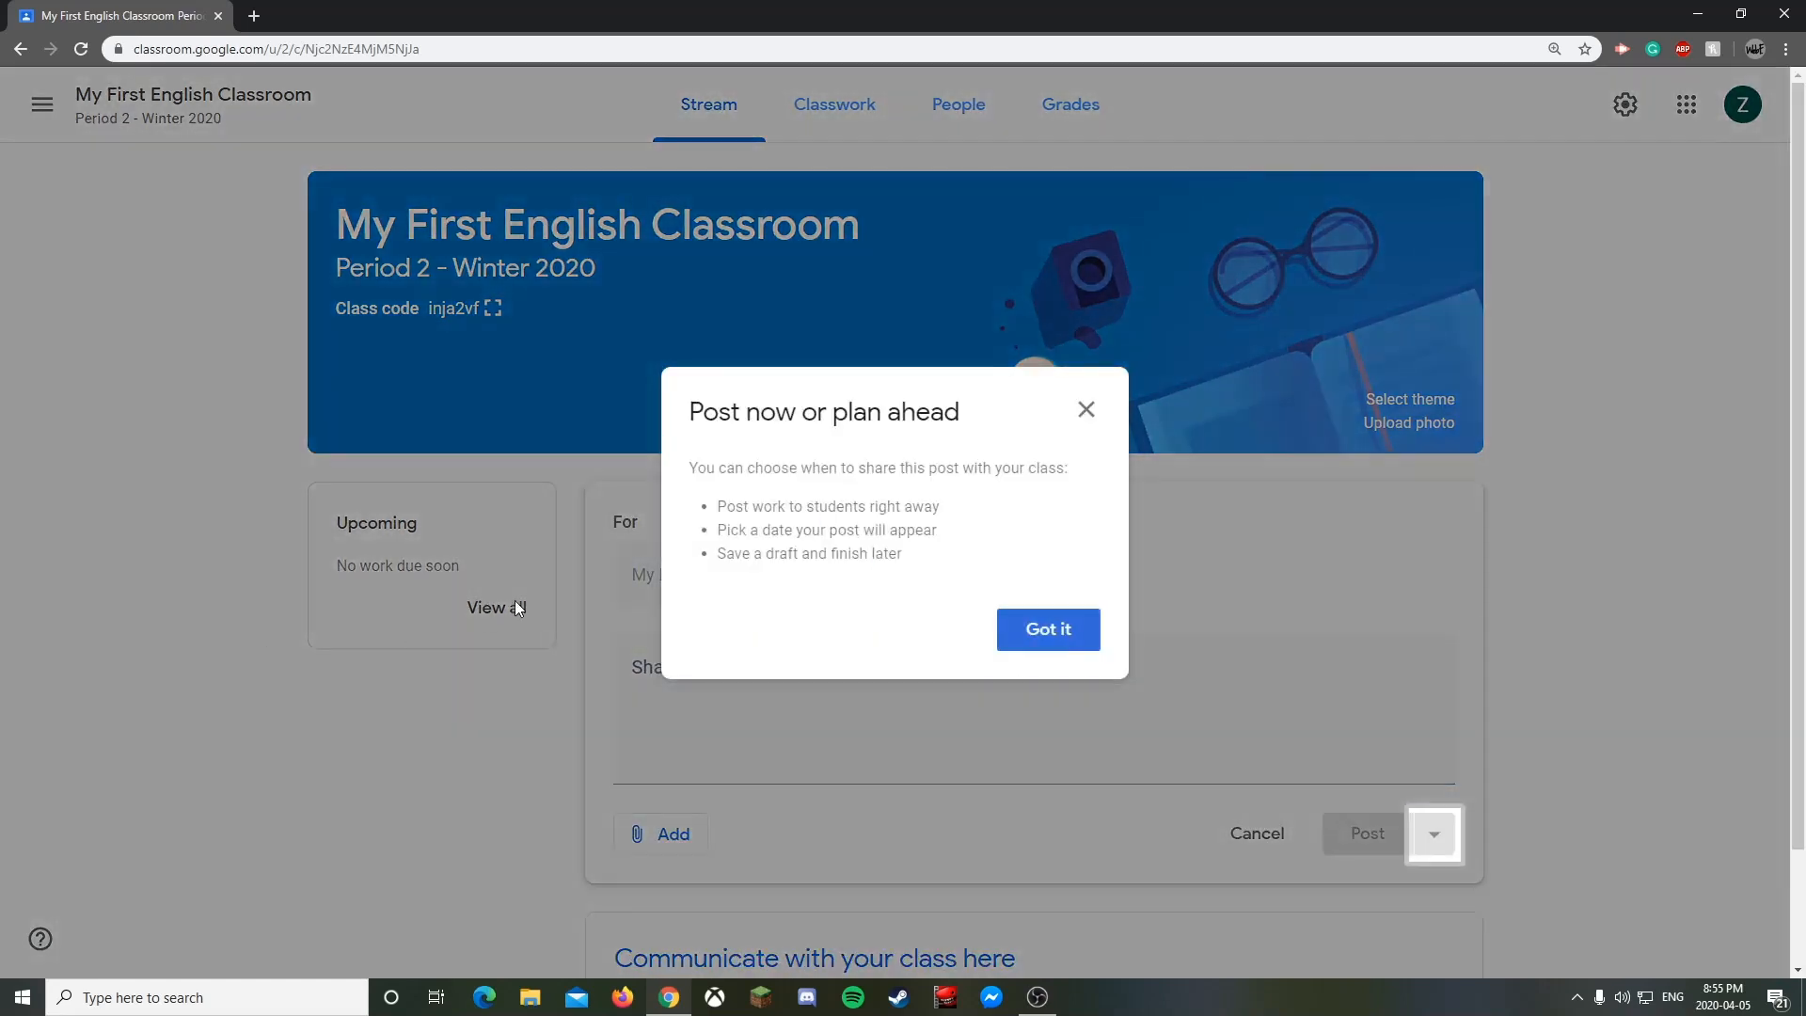
left_click(1085, 411)
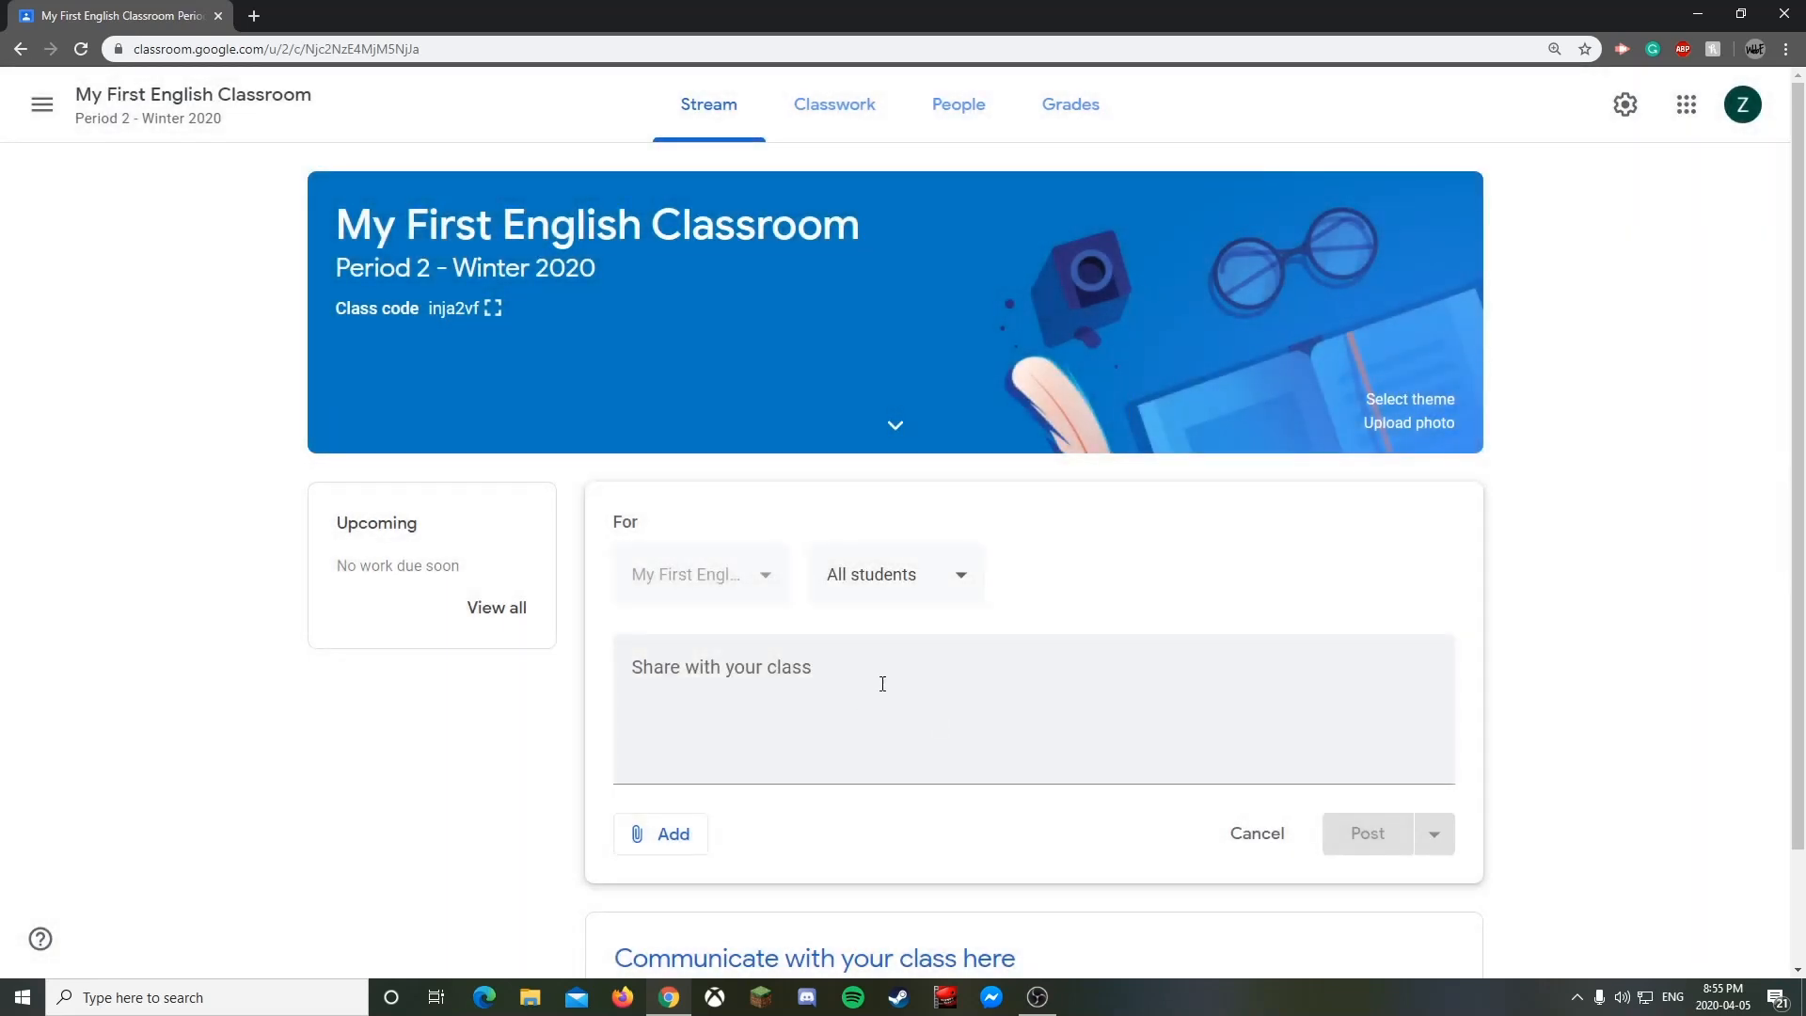
scroll(715, 555, "down", 2)
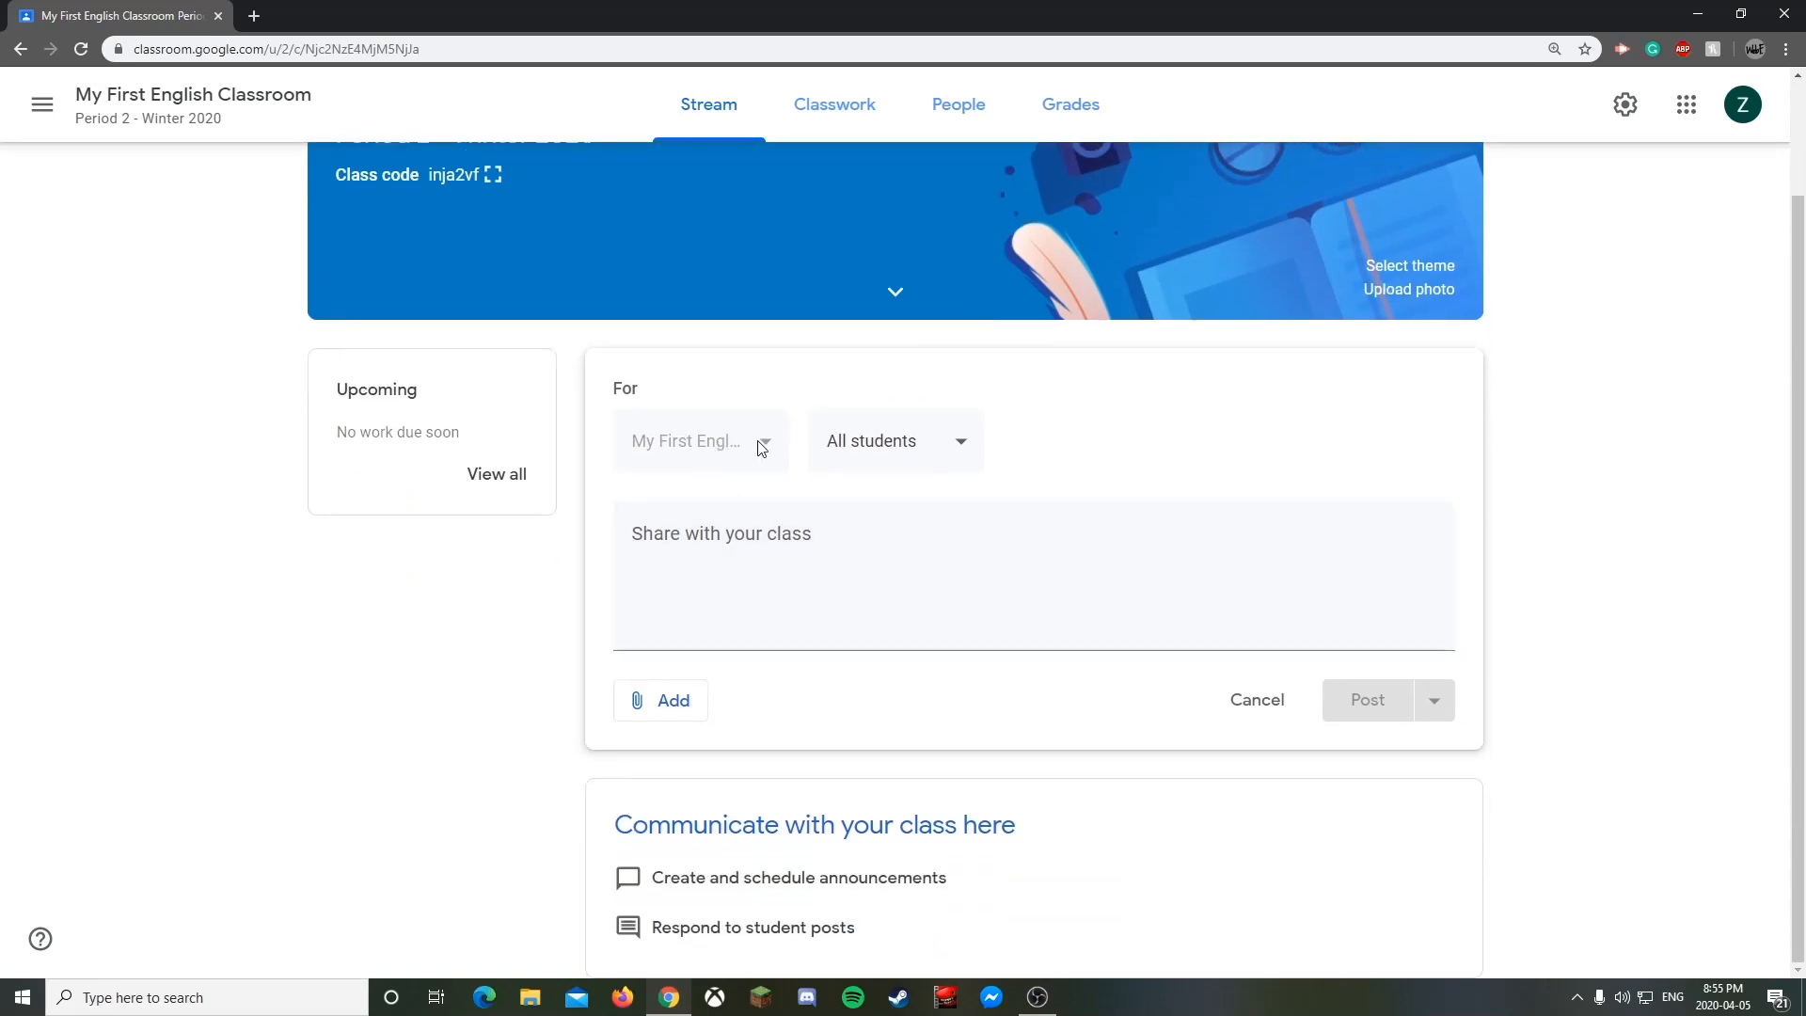
left_click(951, 451)
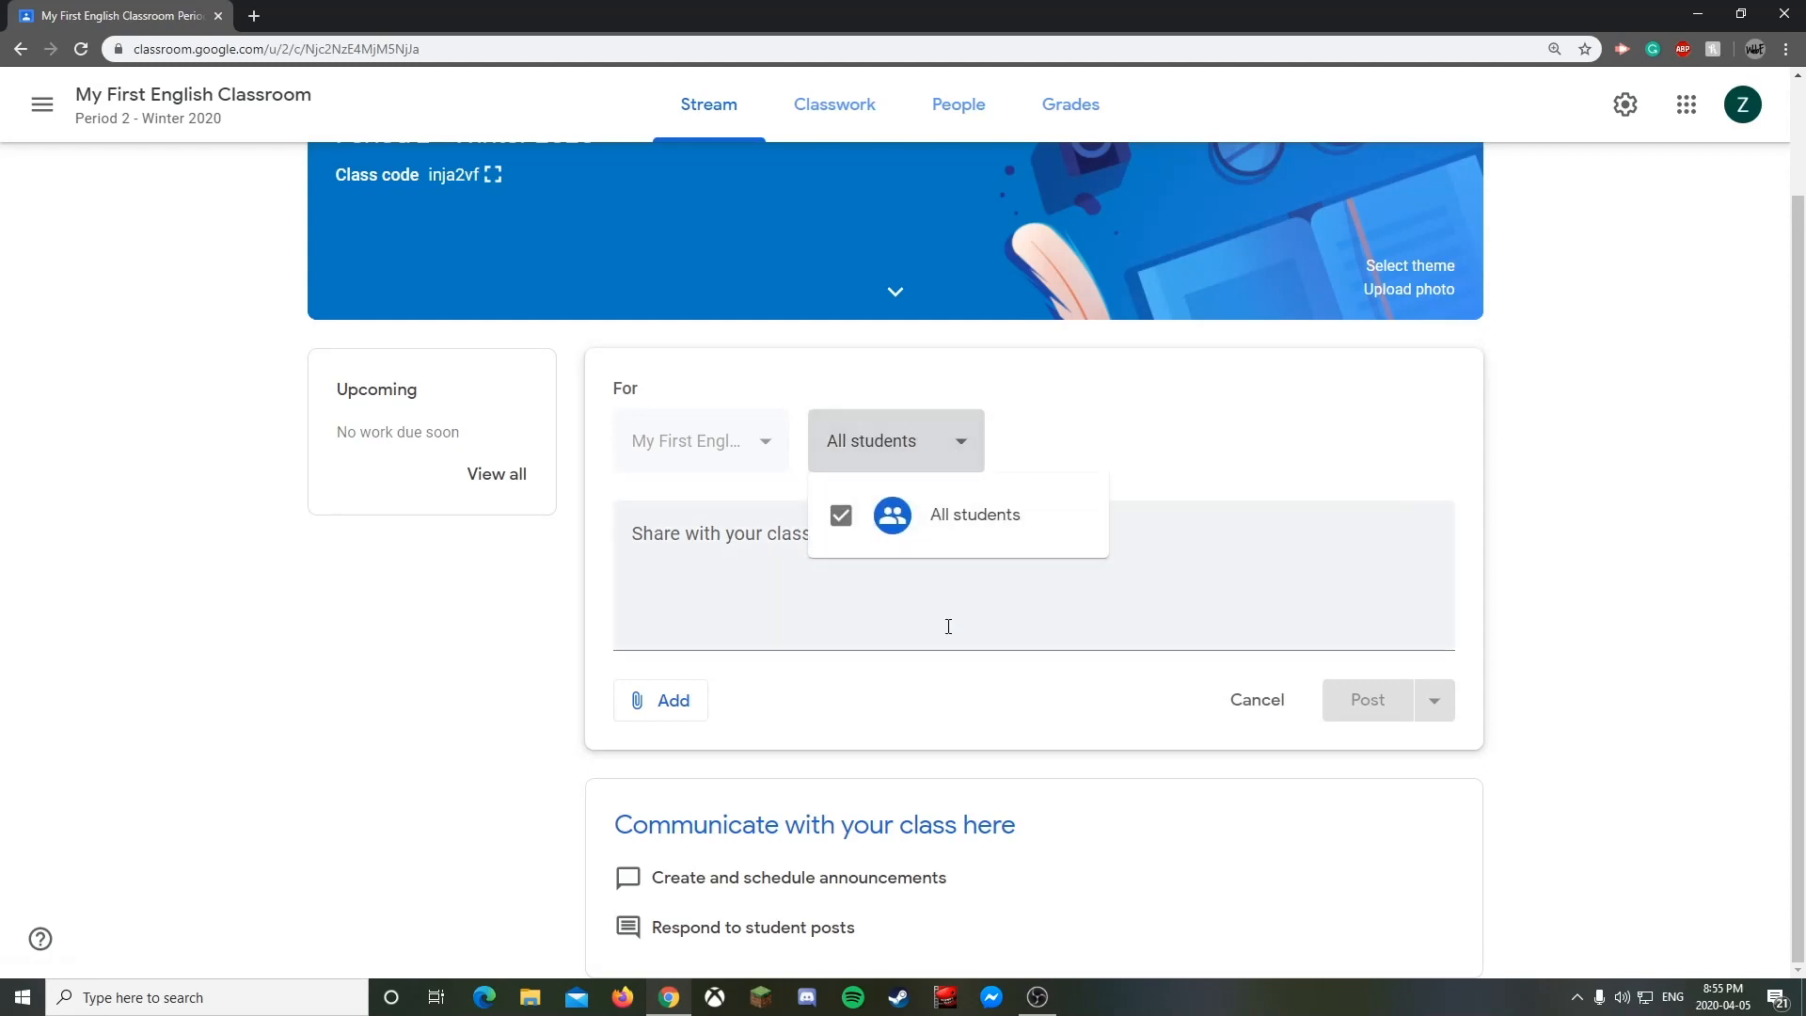
left_click(960, 448)
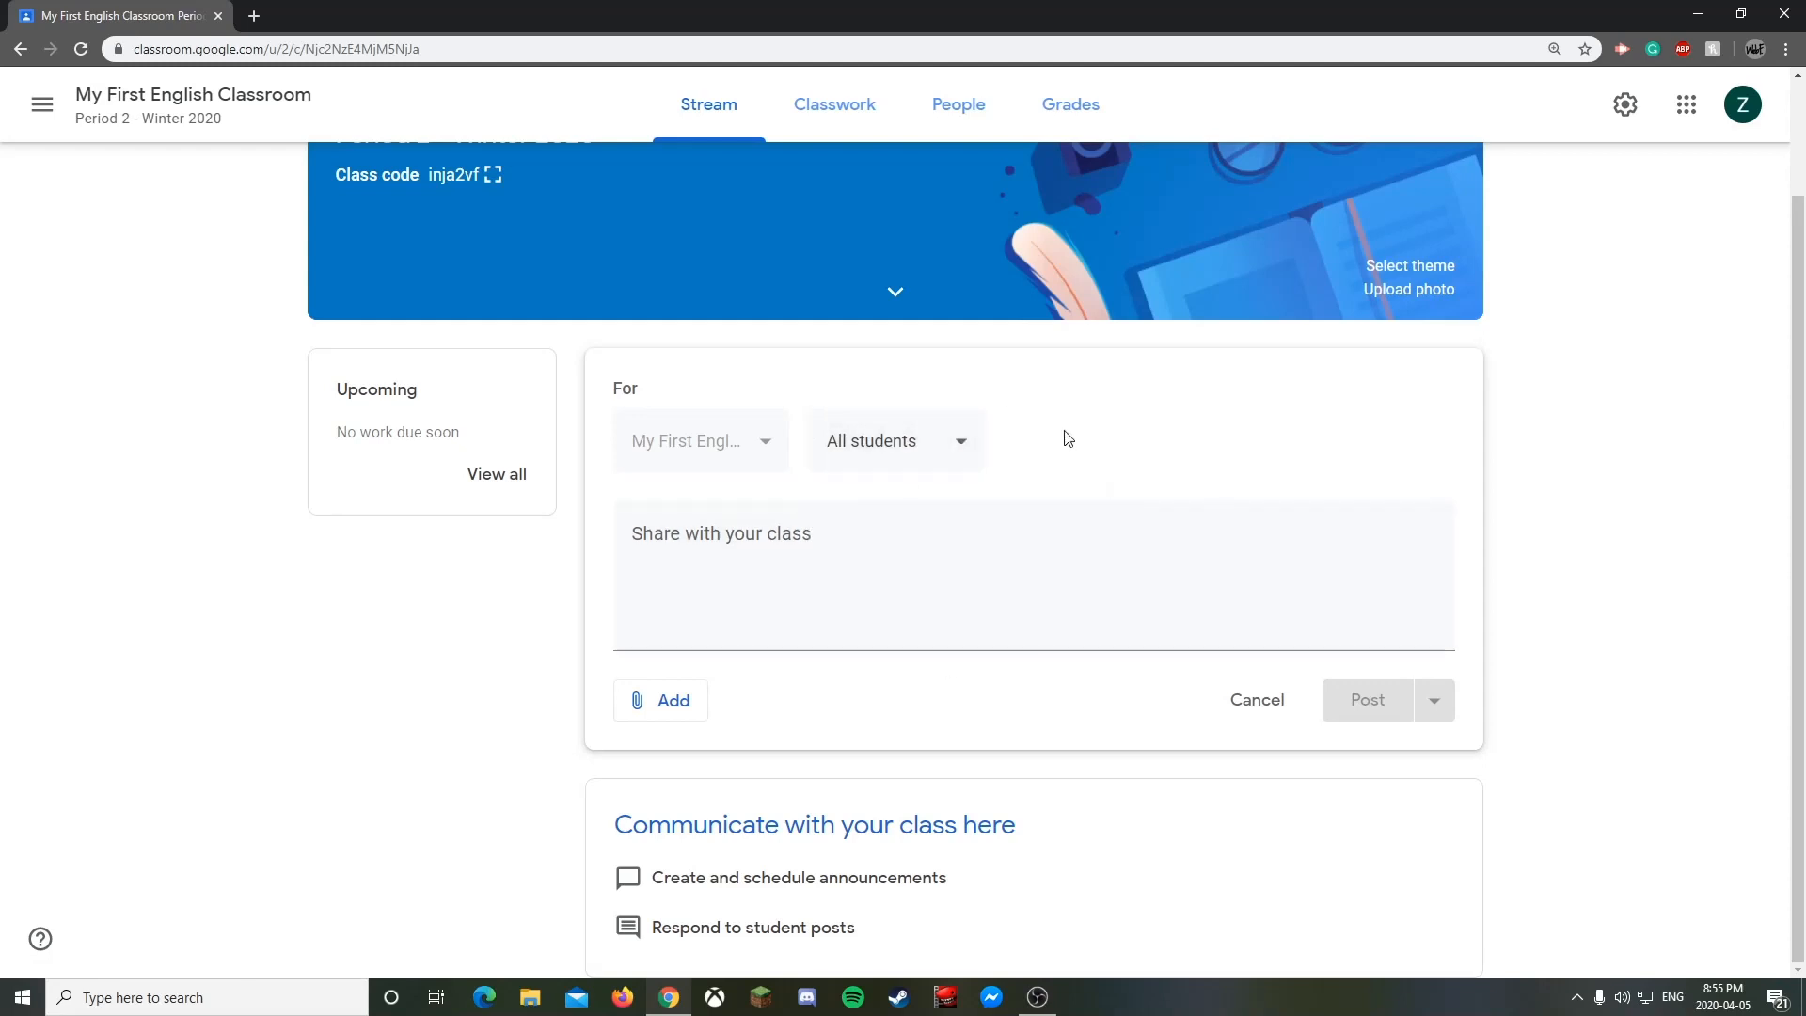
- Write 'This is my first post' as the announcement and bring up the Add attachment menu
left_click(794, 577)
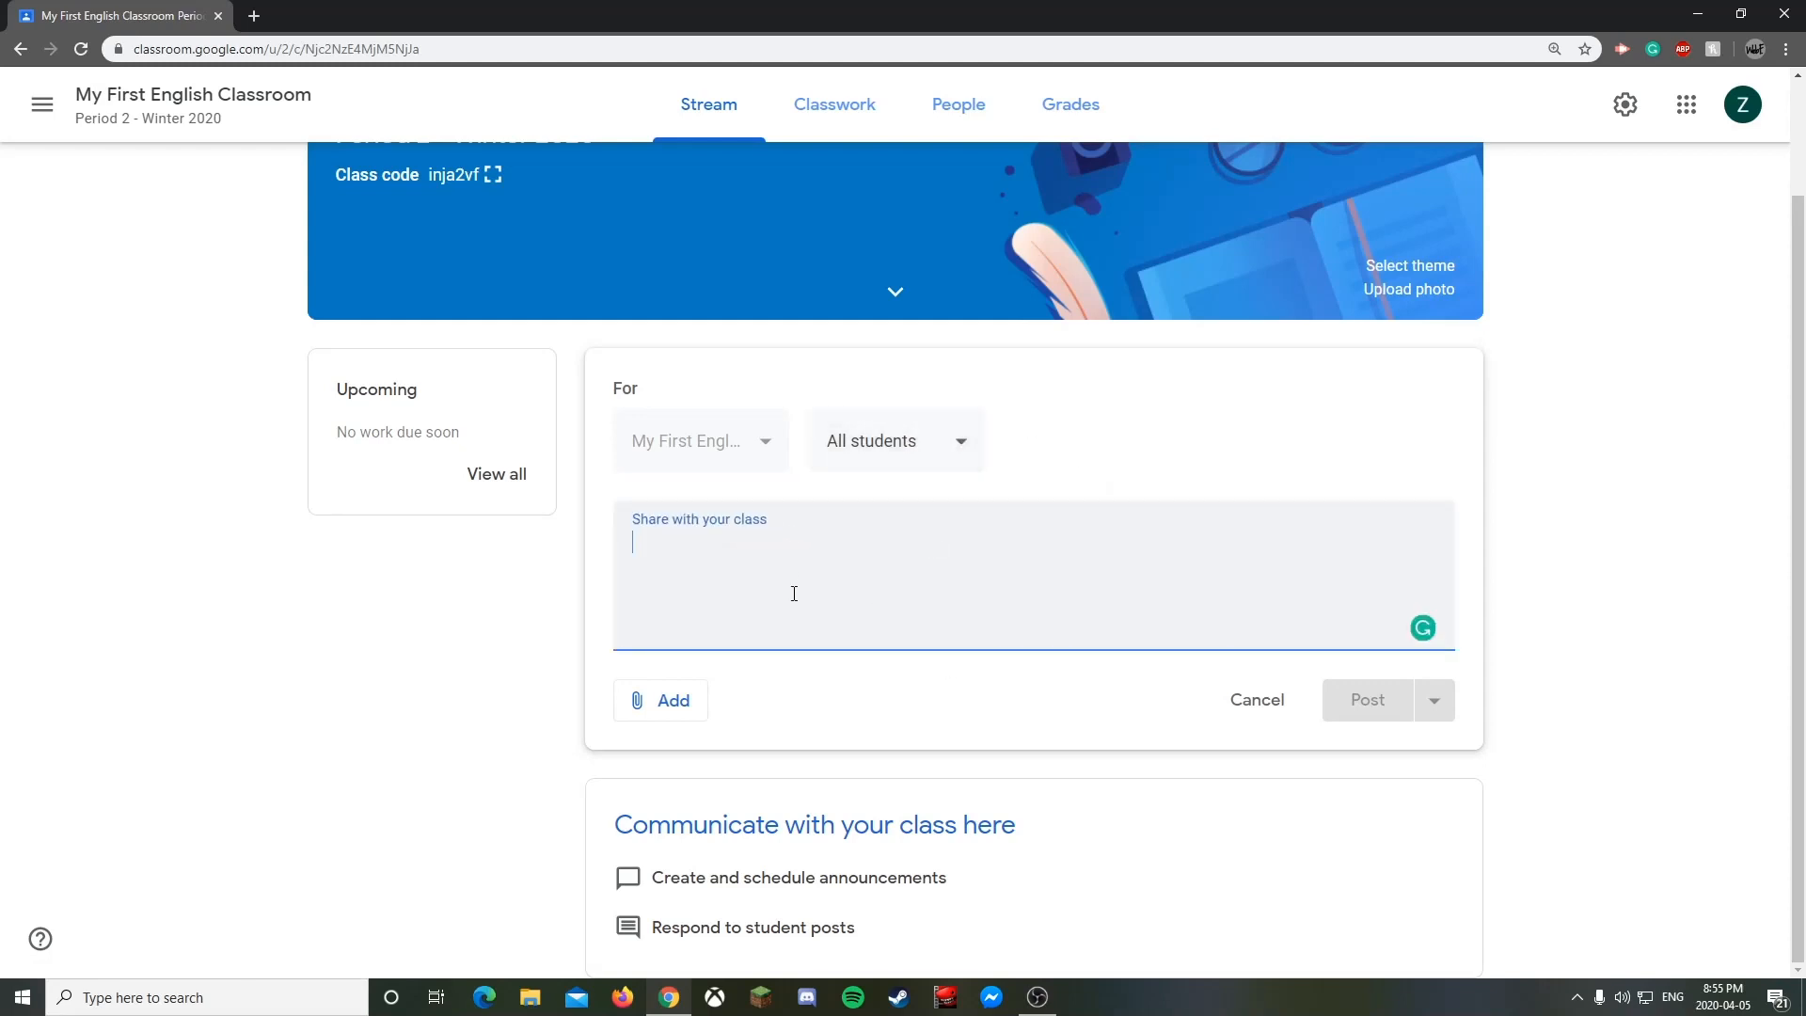
type("This is")
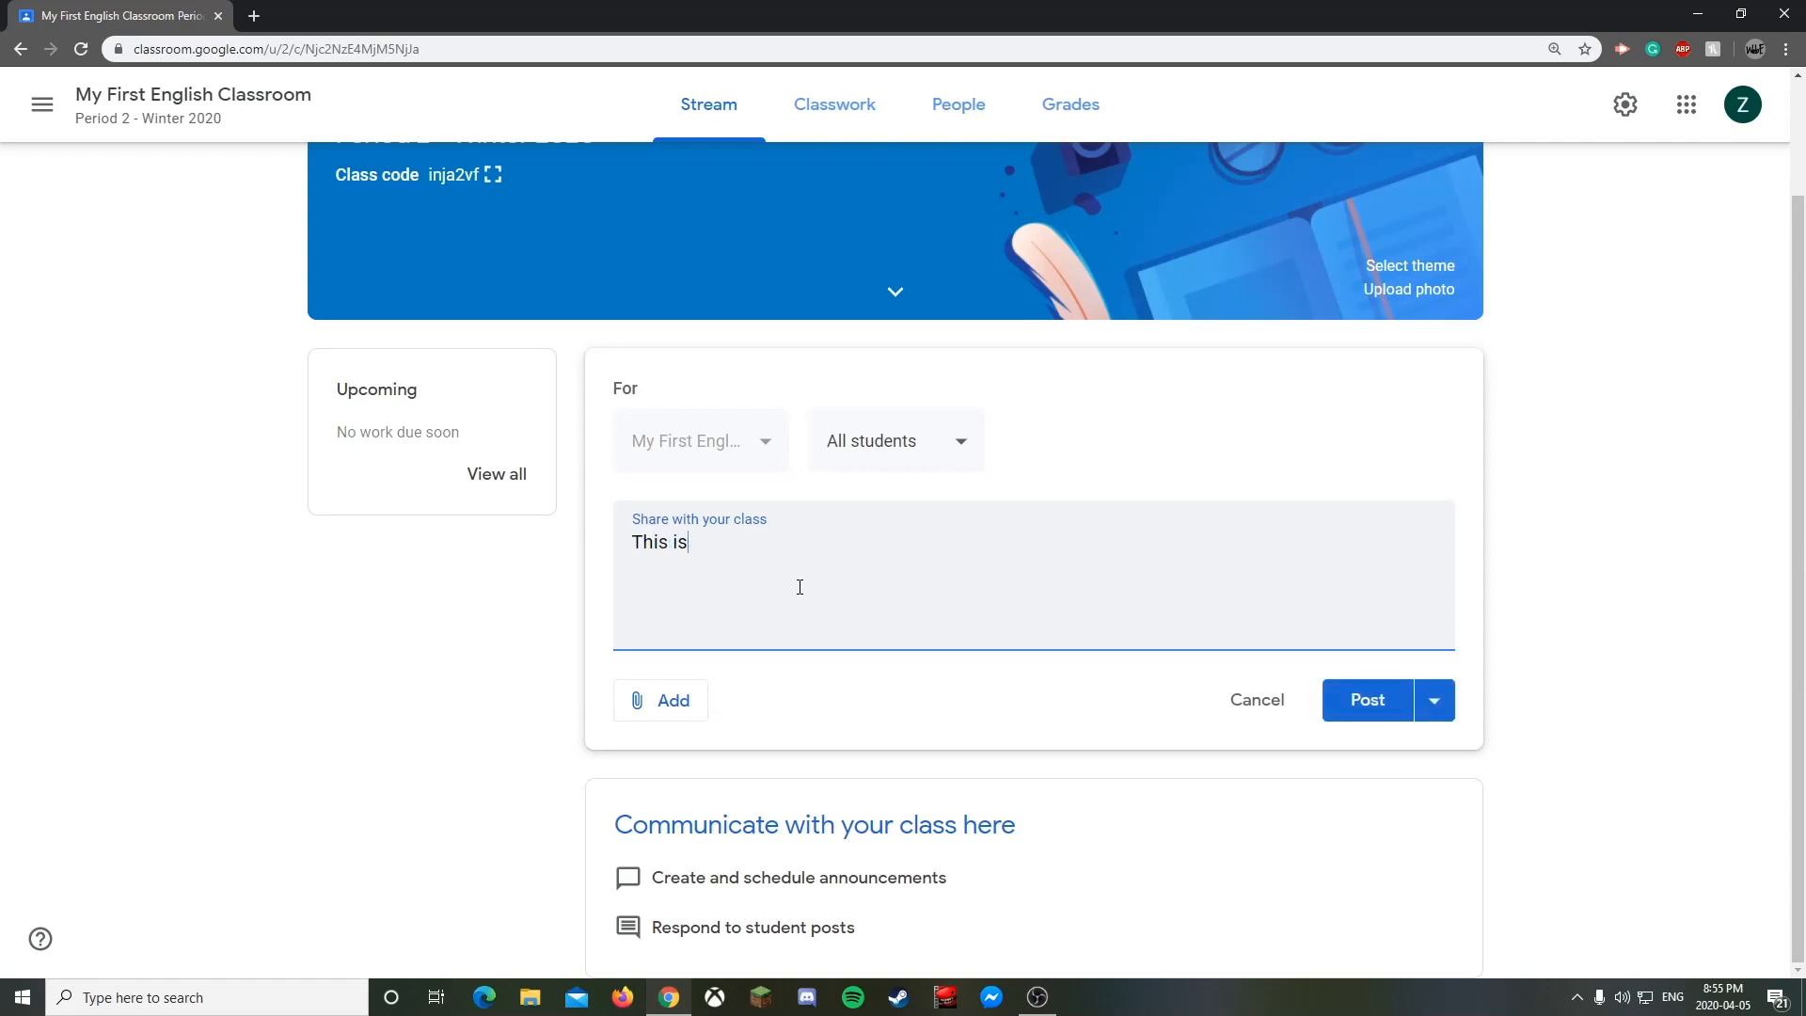
type(" my first post")
left_click(913, 682)
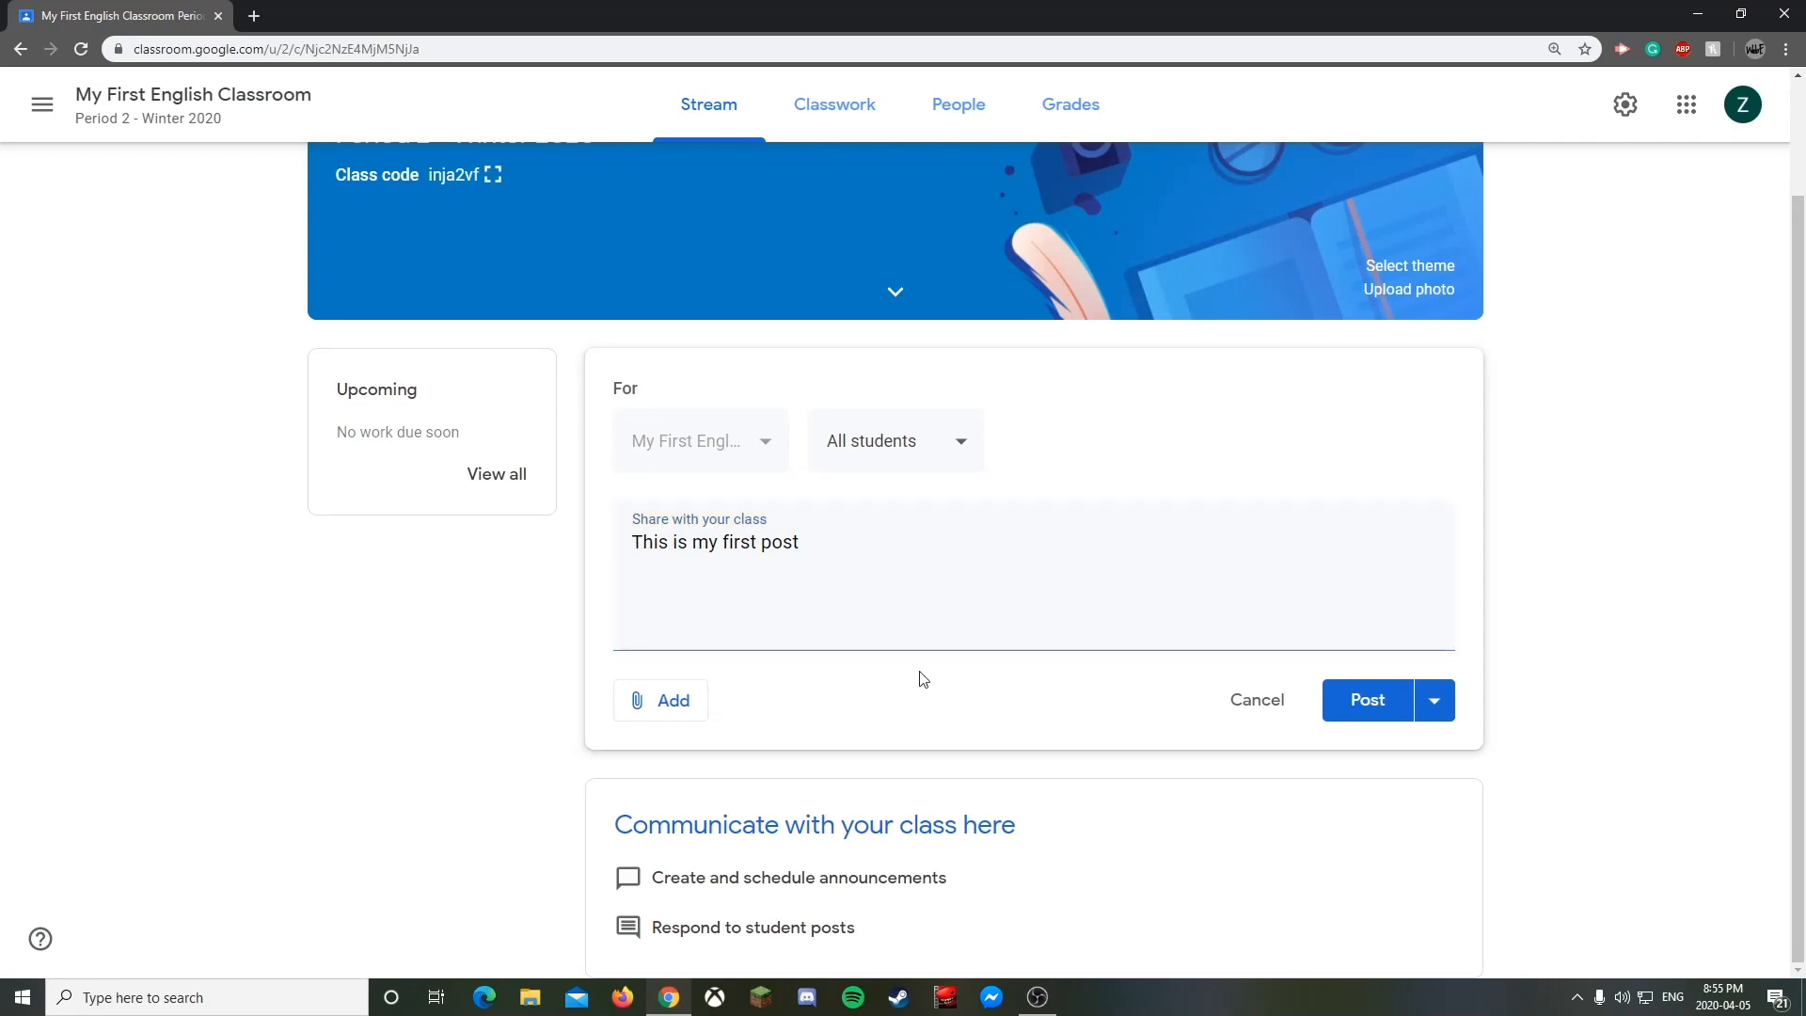
left_click(643, 711)
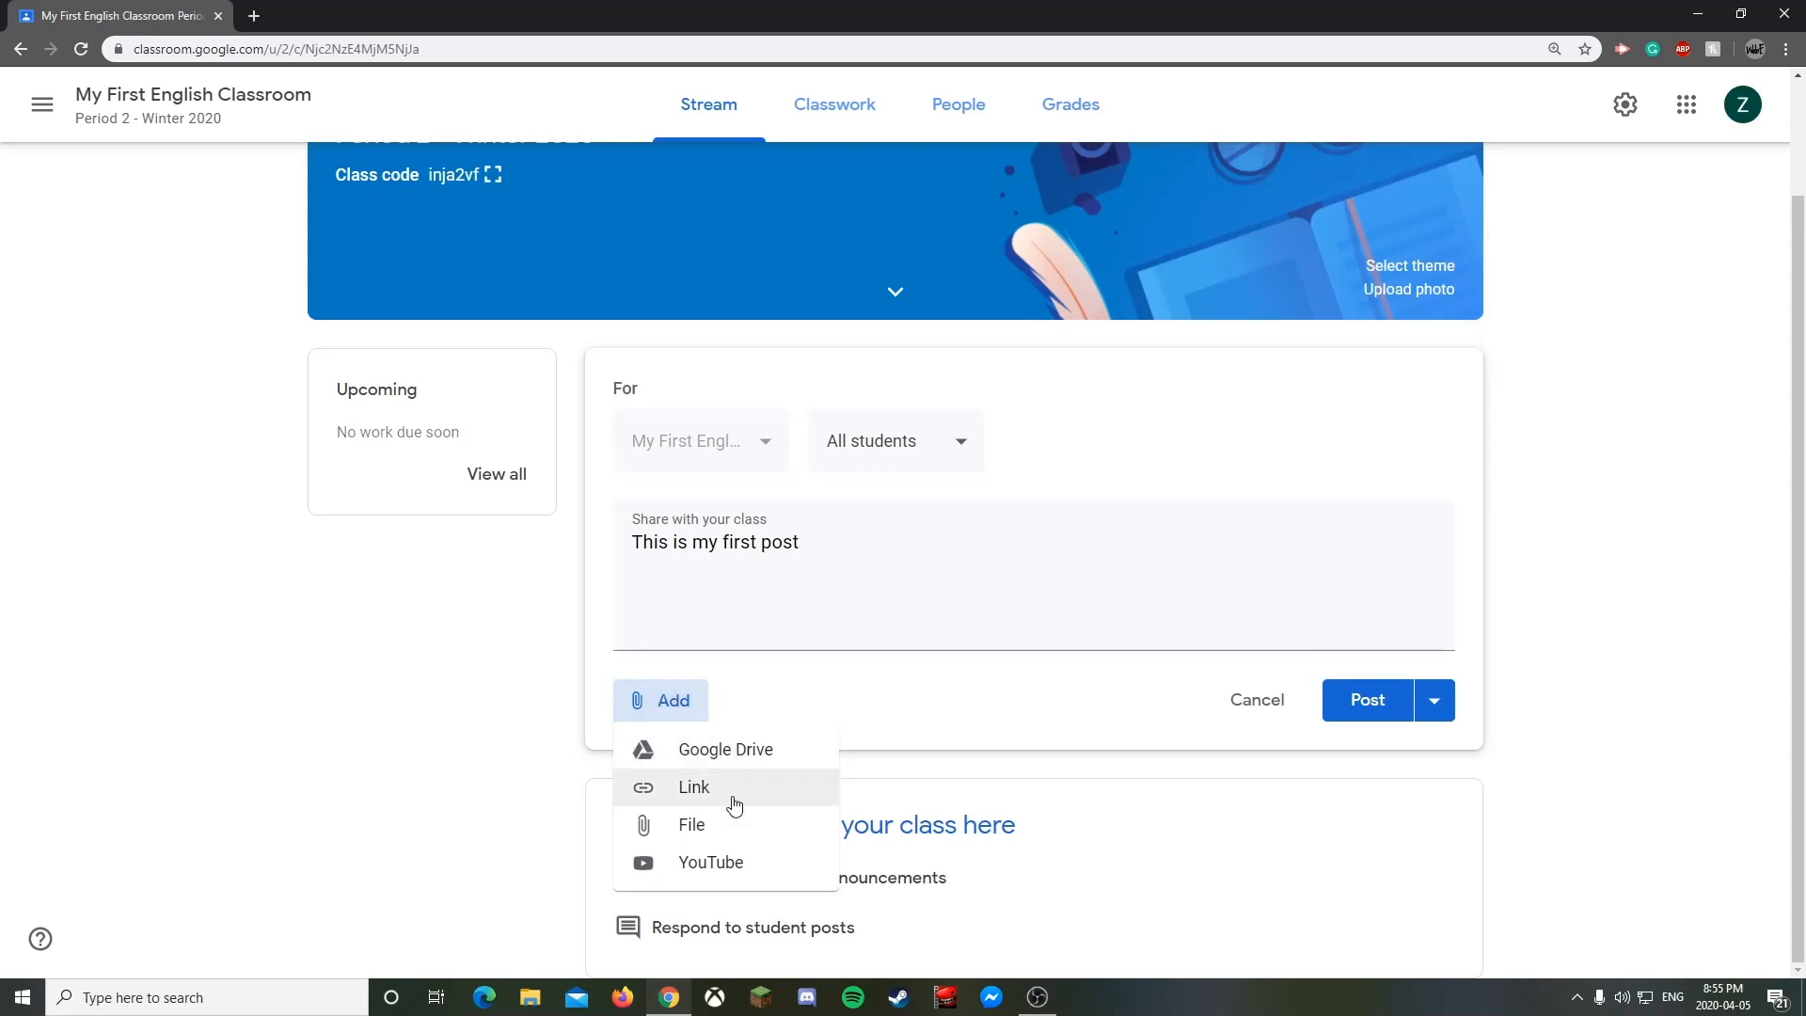
- Search YouTube for 'Alphabet song' and attach 'Alphabet Song | ABC Song | Phonics Song'
left_click(724, 865)
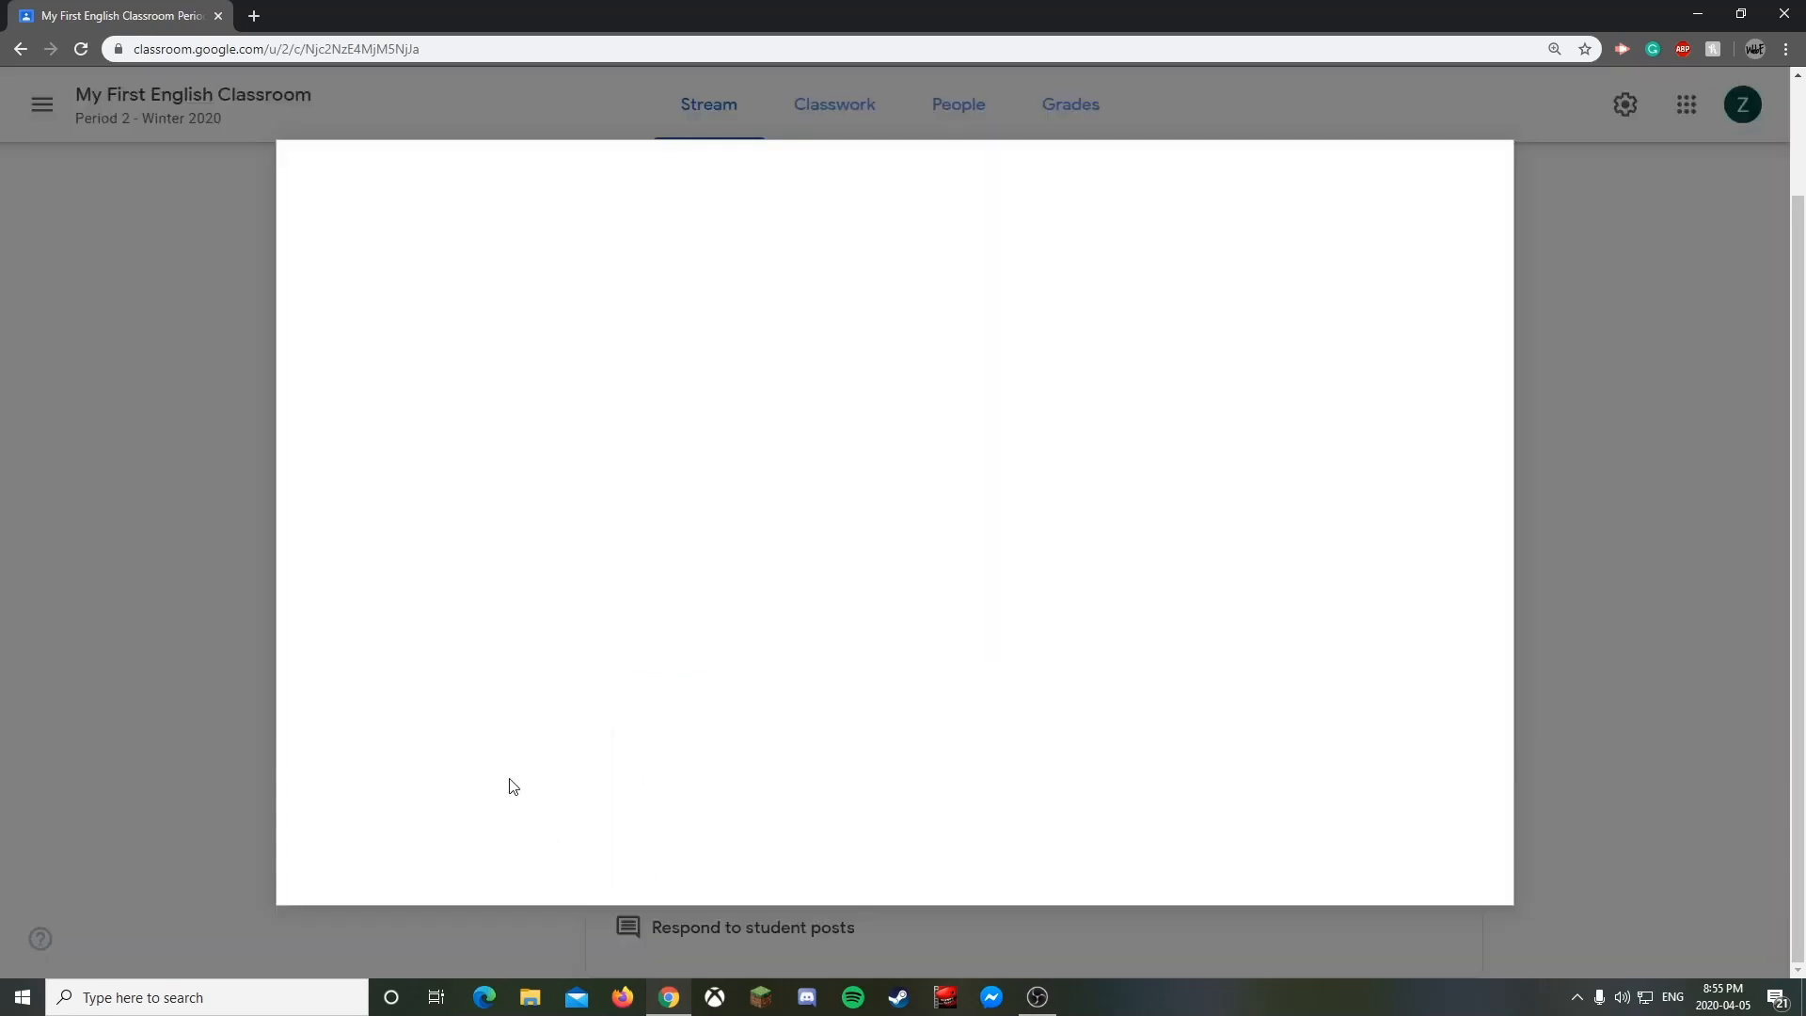
left_click(524, 305)
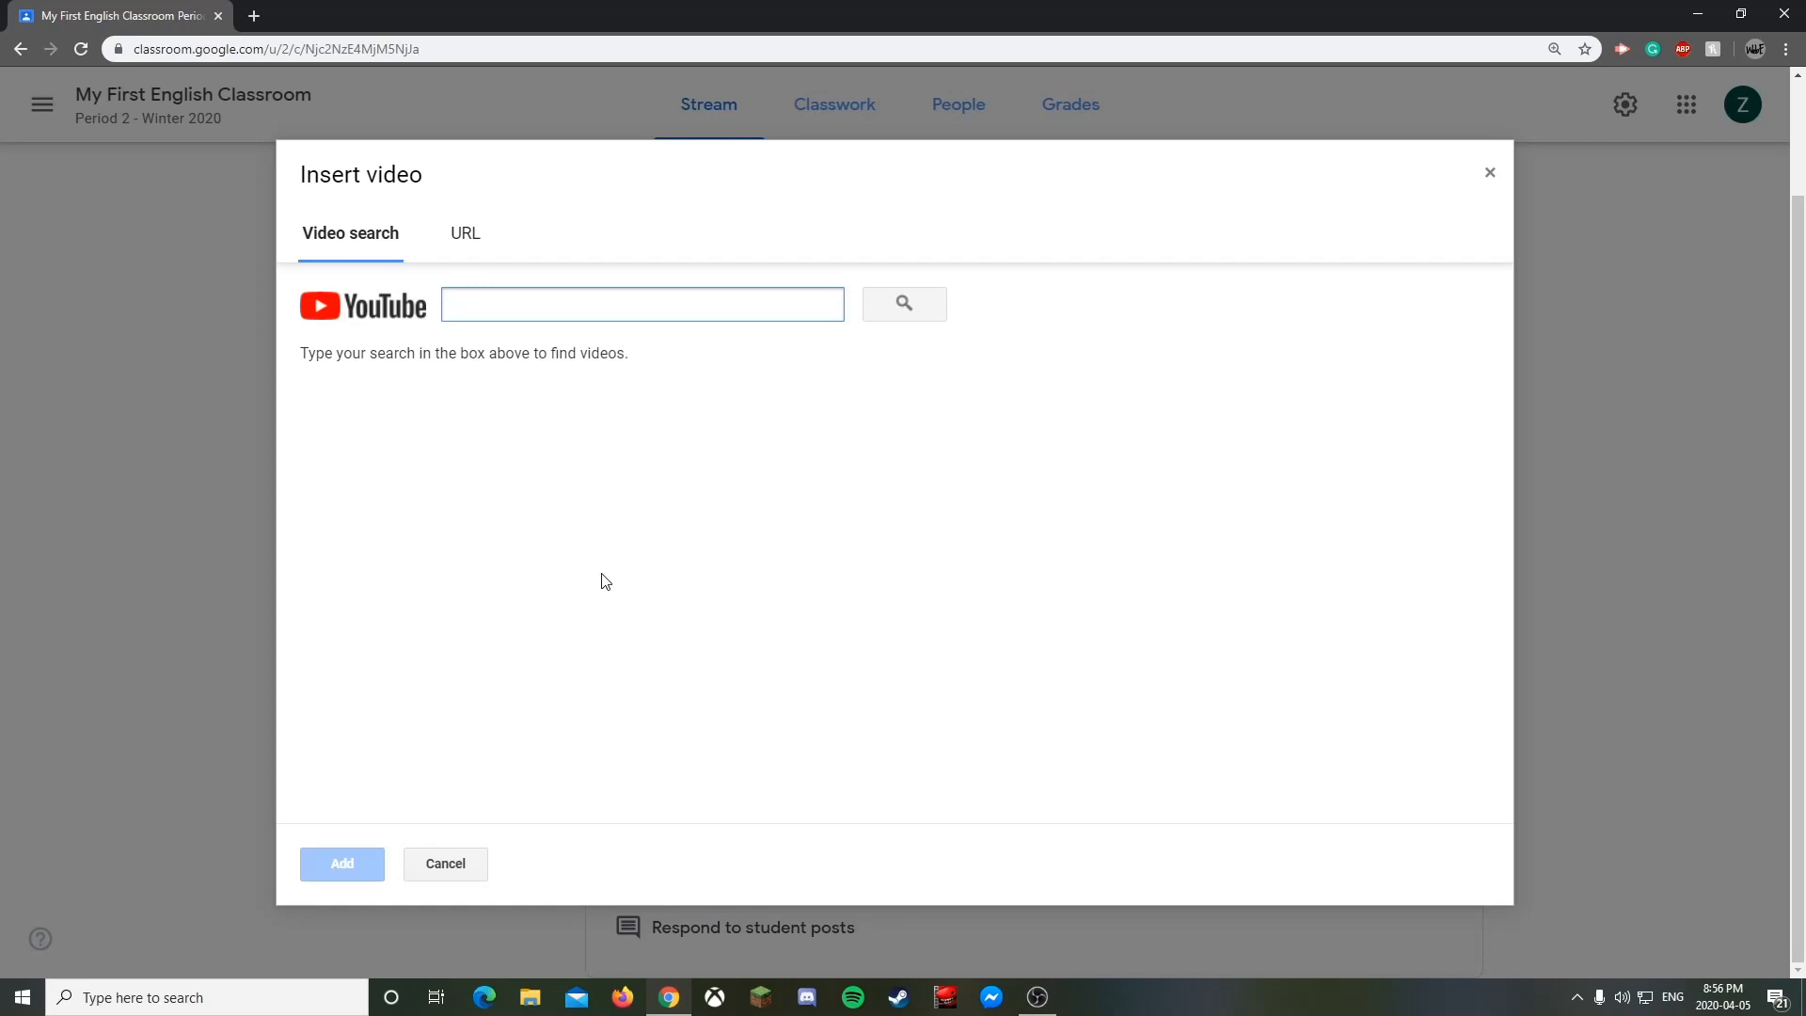
type("Alpah")
key("BackSpace")
key("BackSpace")
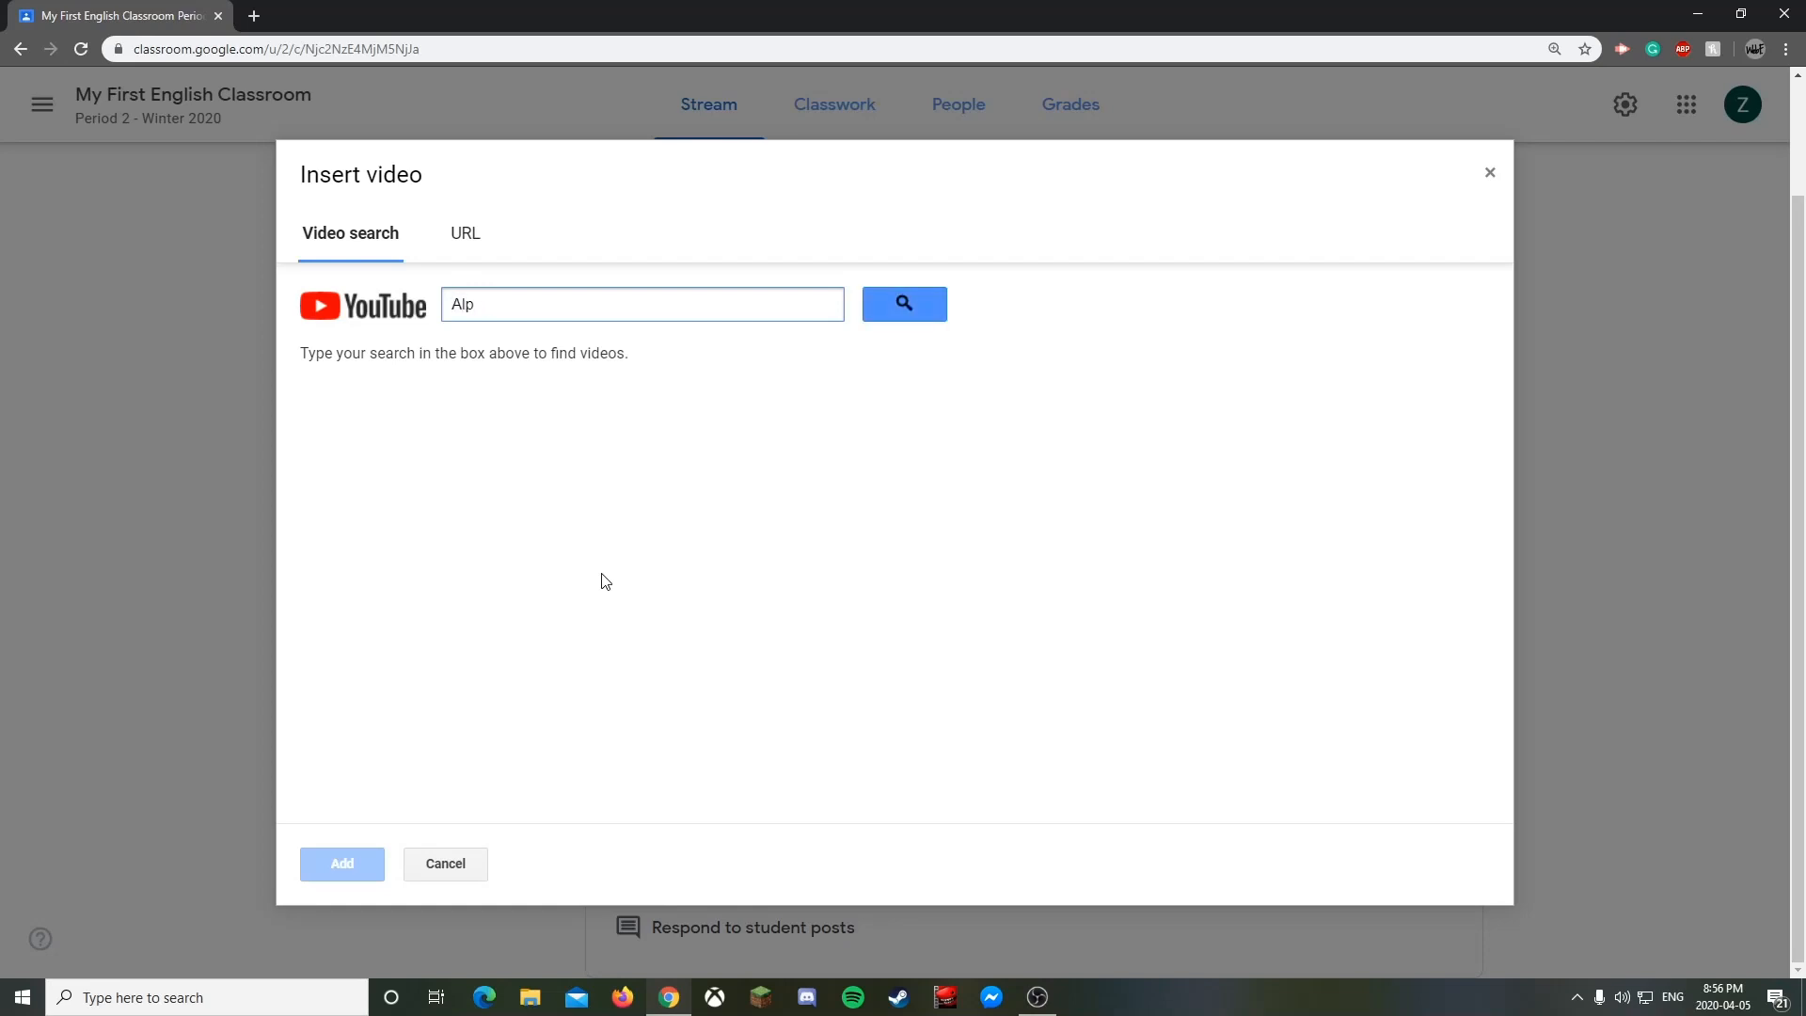
type("habet song")
key("Return")
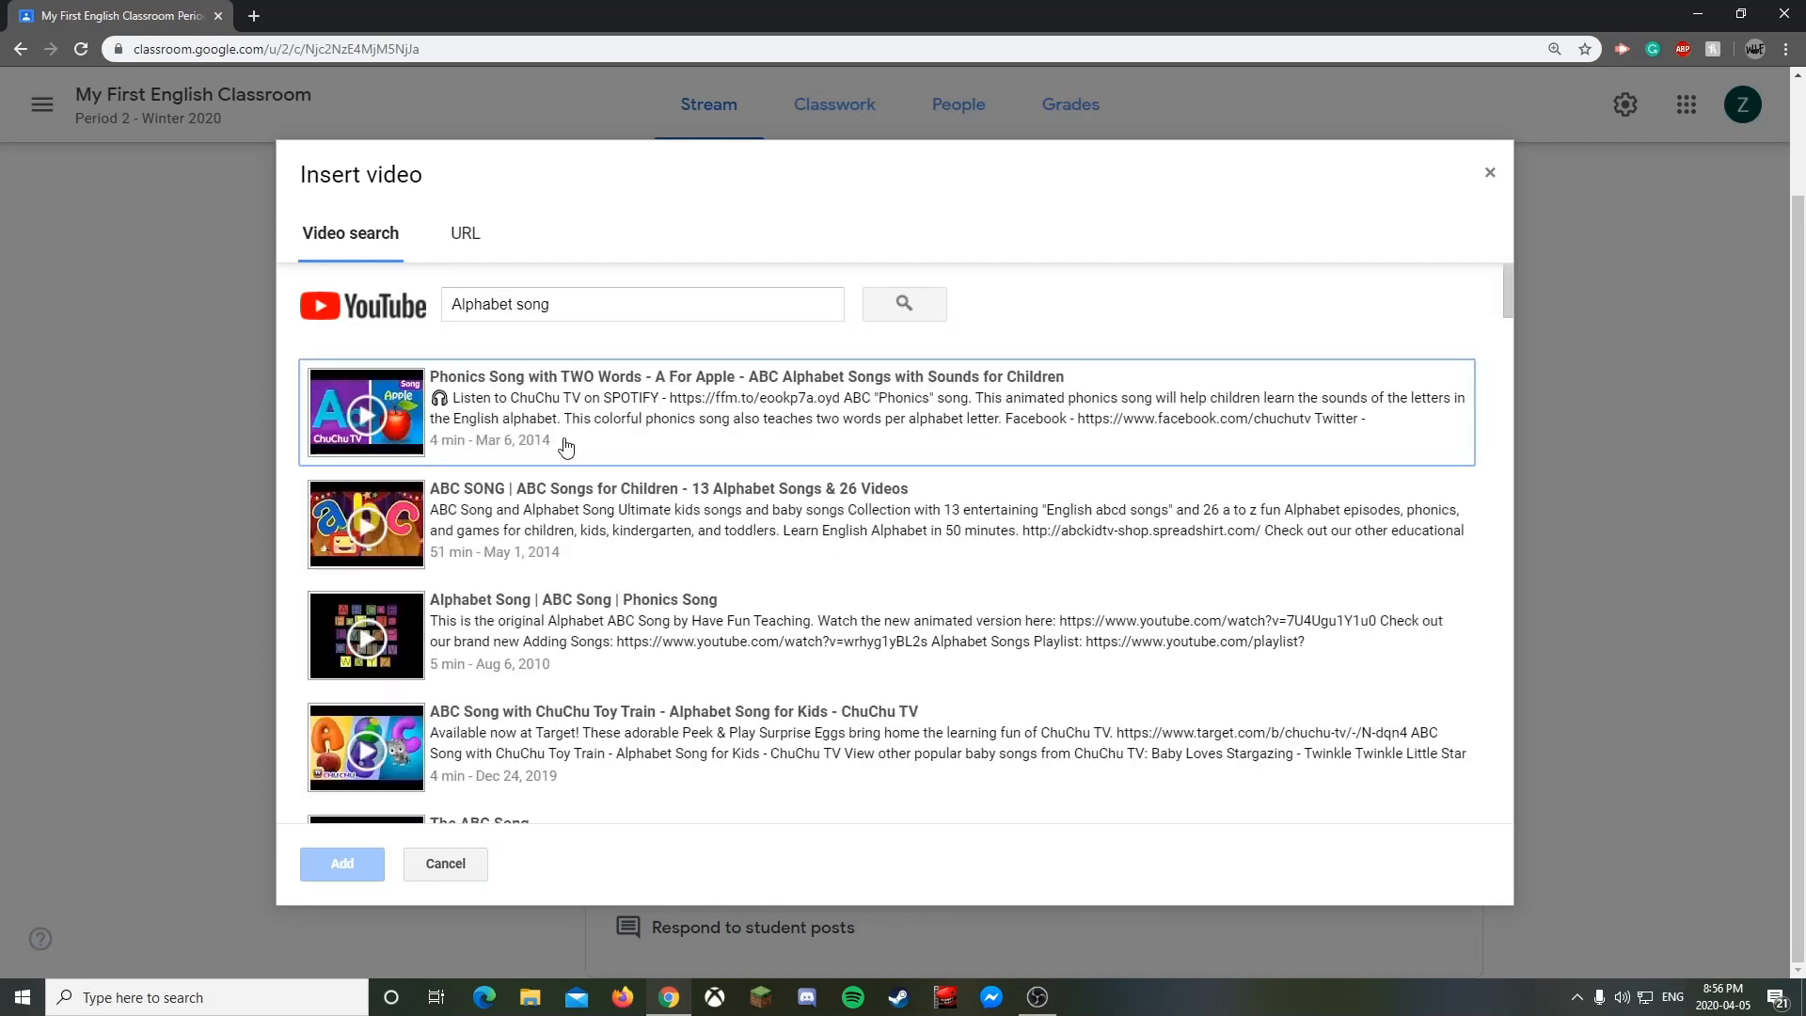
left_click(372, 519)
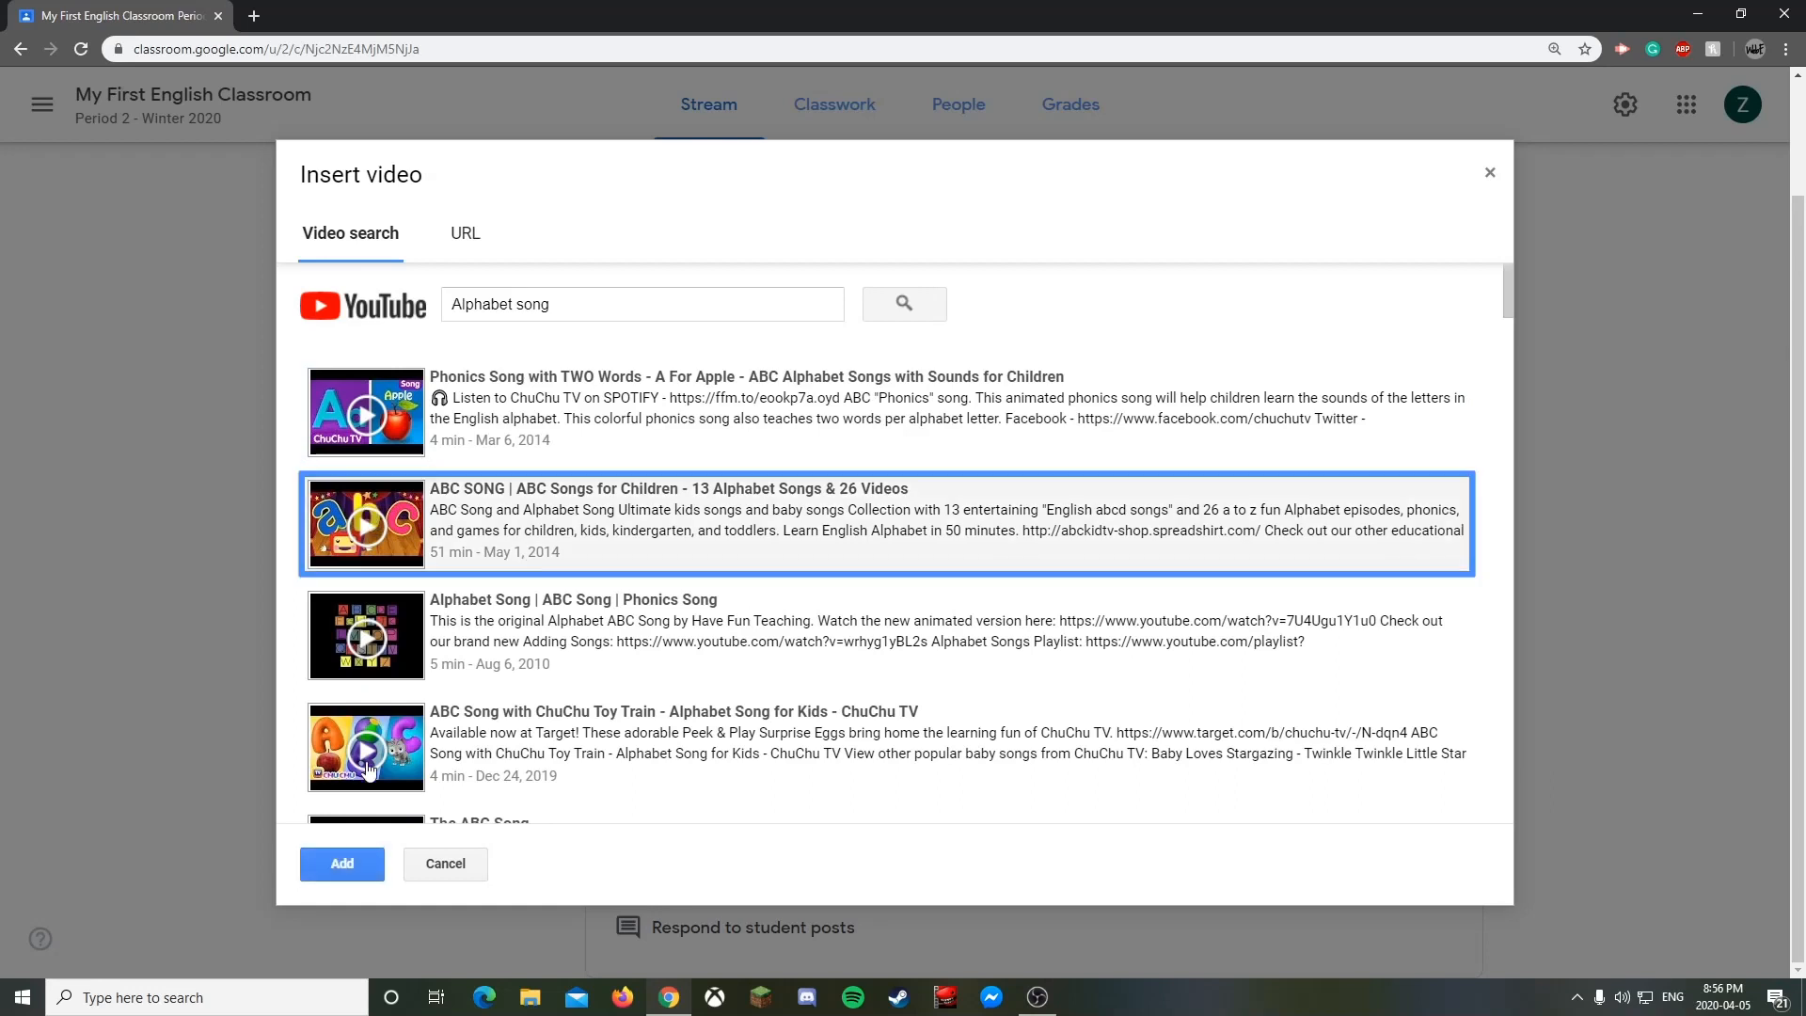
left_click(355, 639)
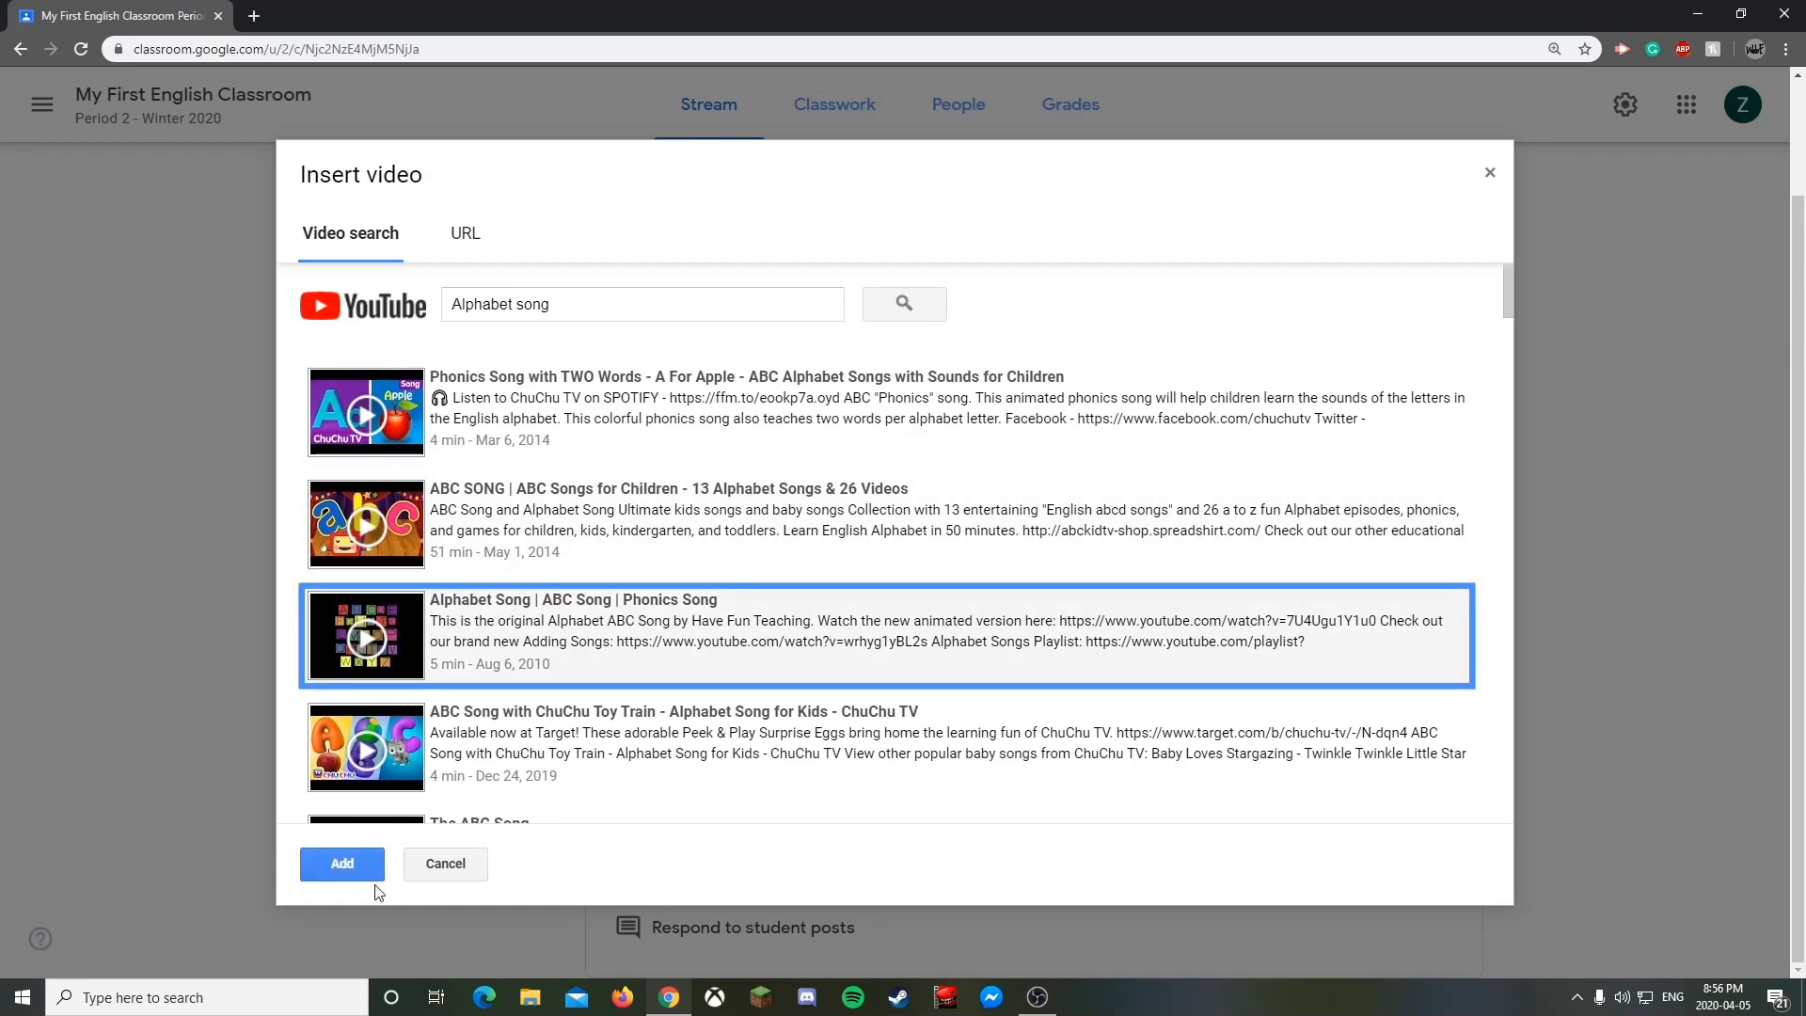
left_click(338, 865)
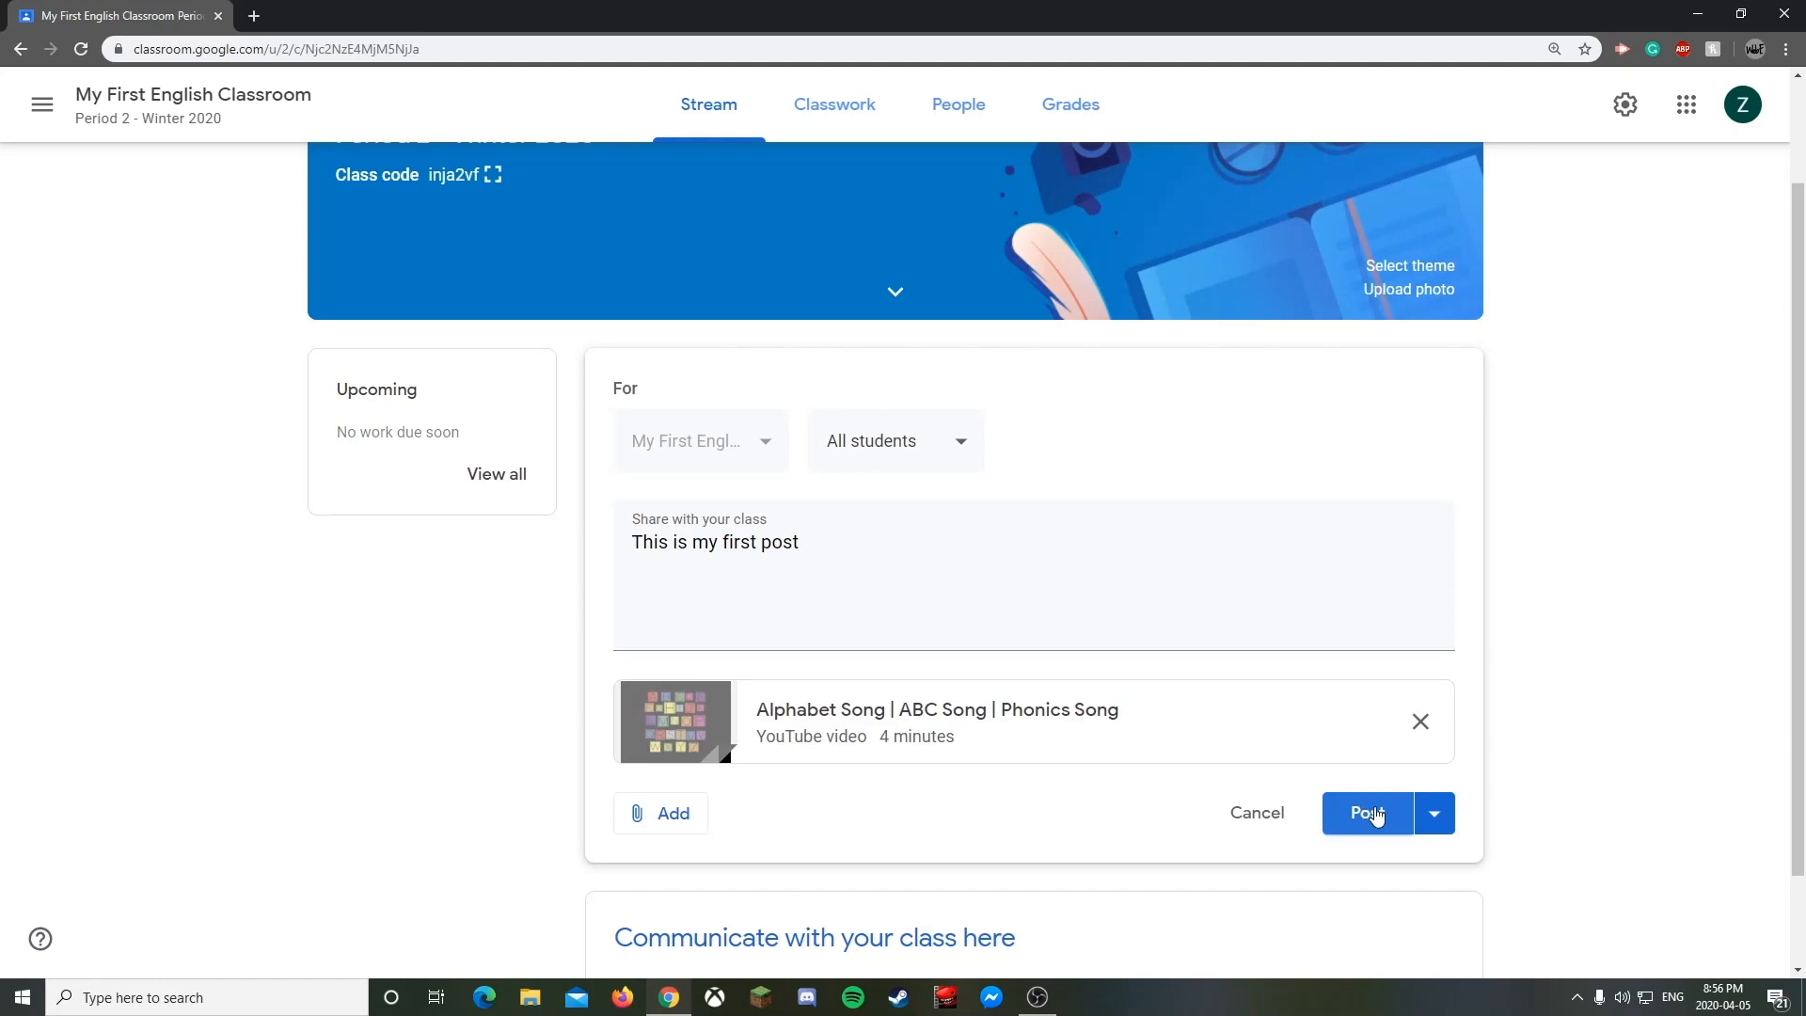
- Save the announcement with Save draft, then reopen it from Saved announcements
left_click(1437, 815)
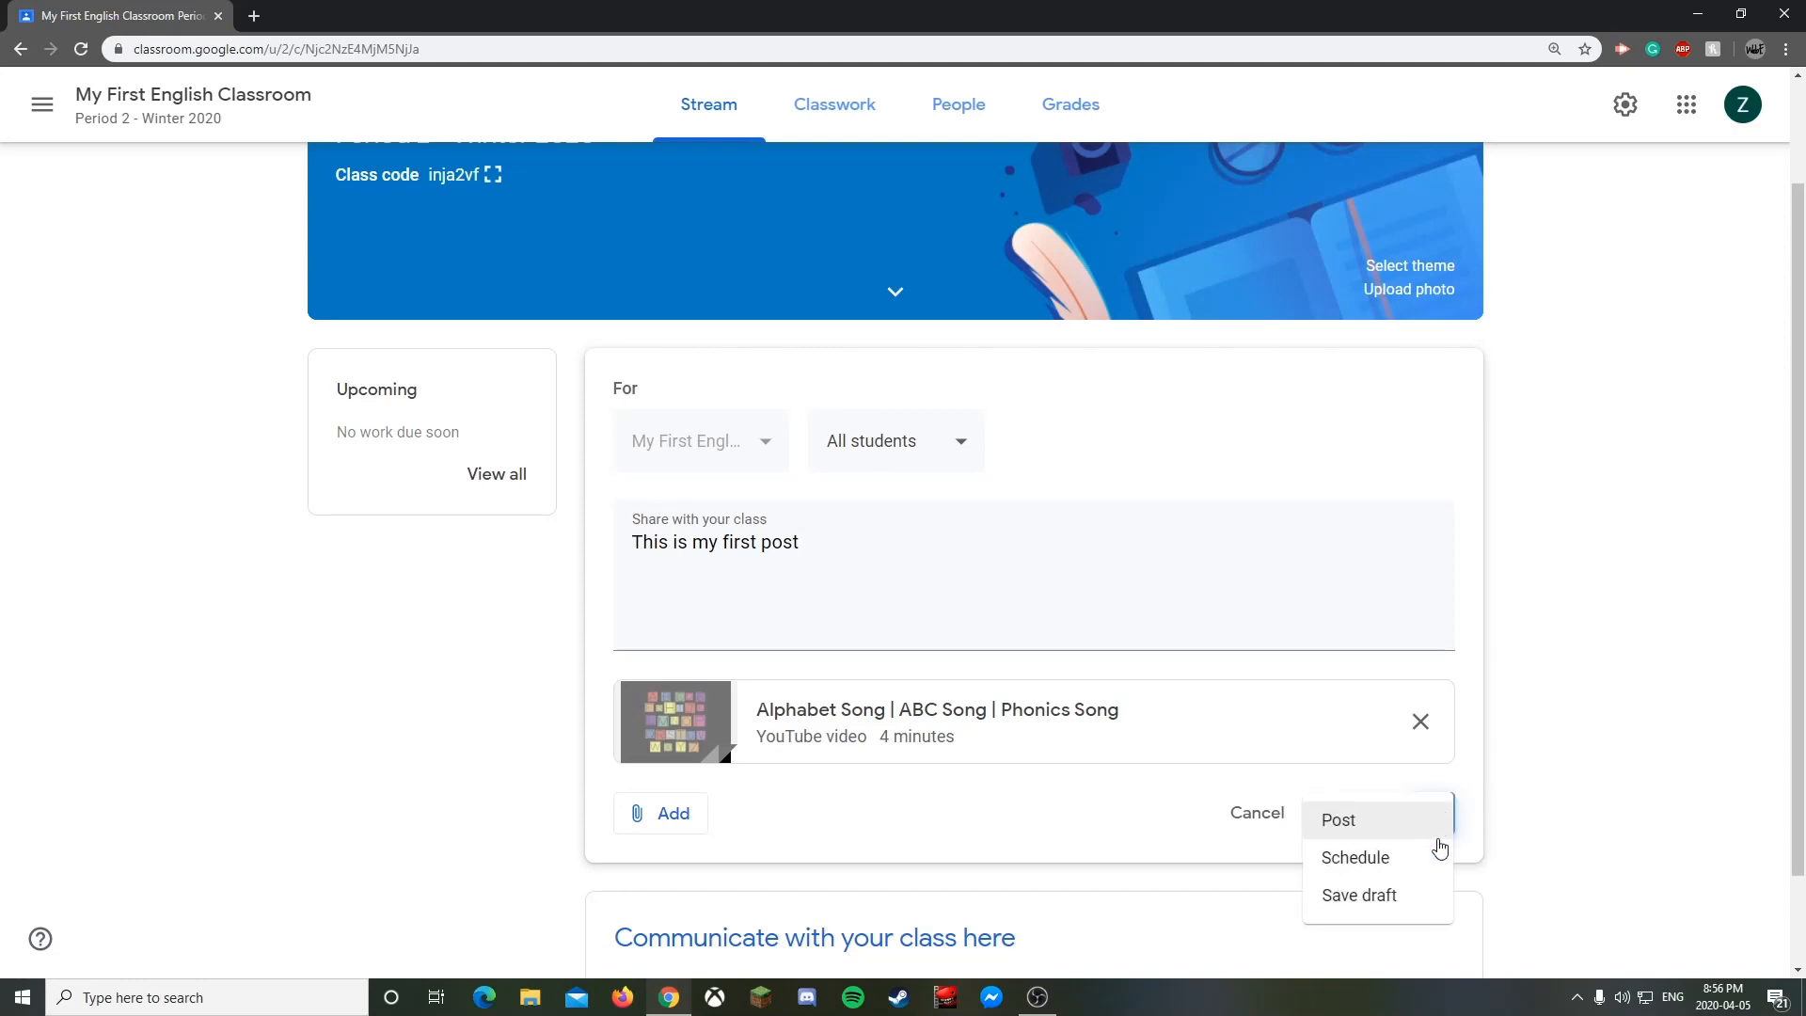
left_click(1468, 821)
left_click(1444, 828)
left_click(1373, 896)
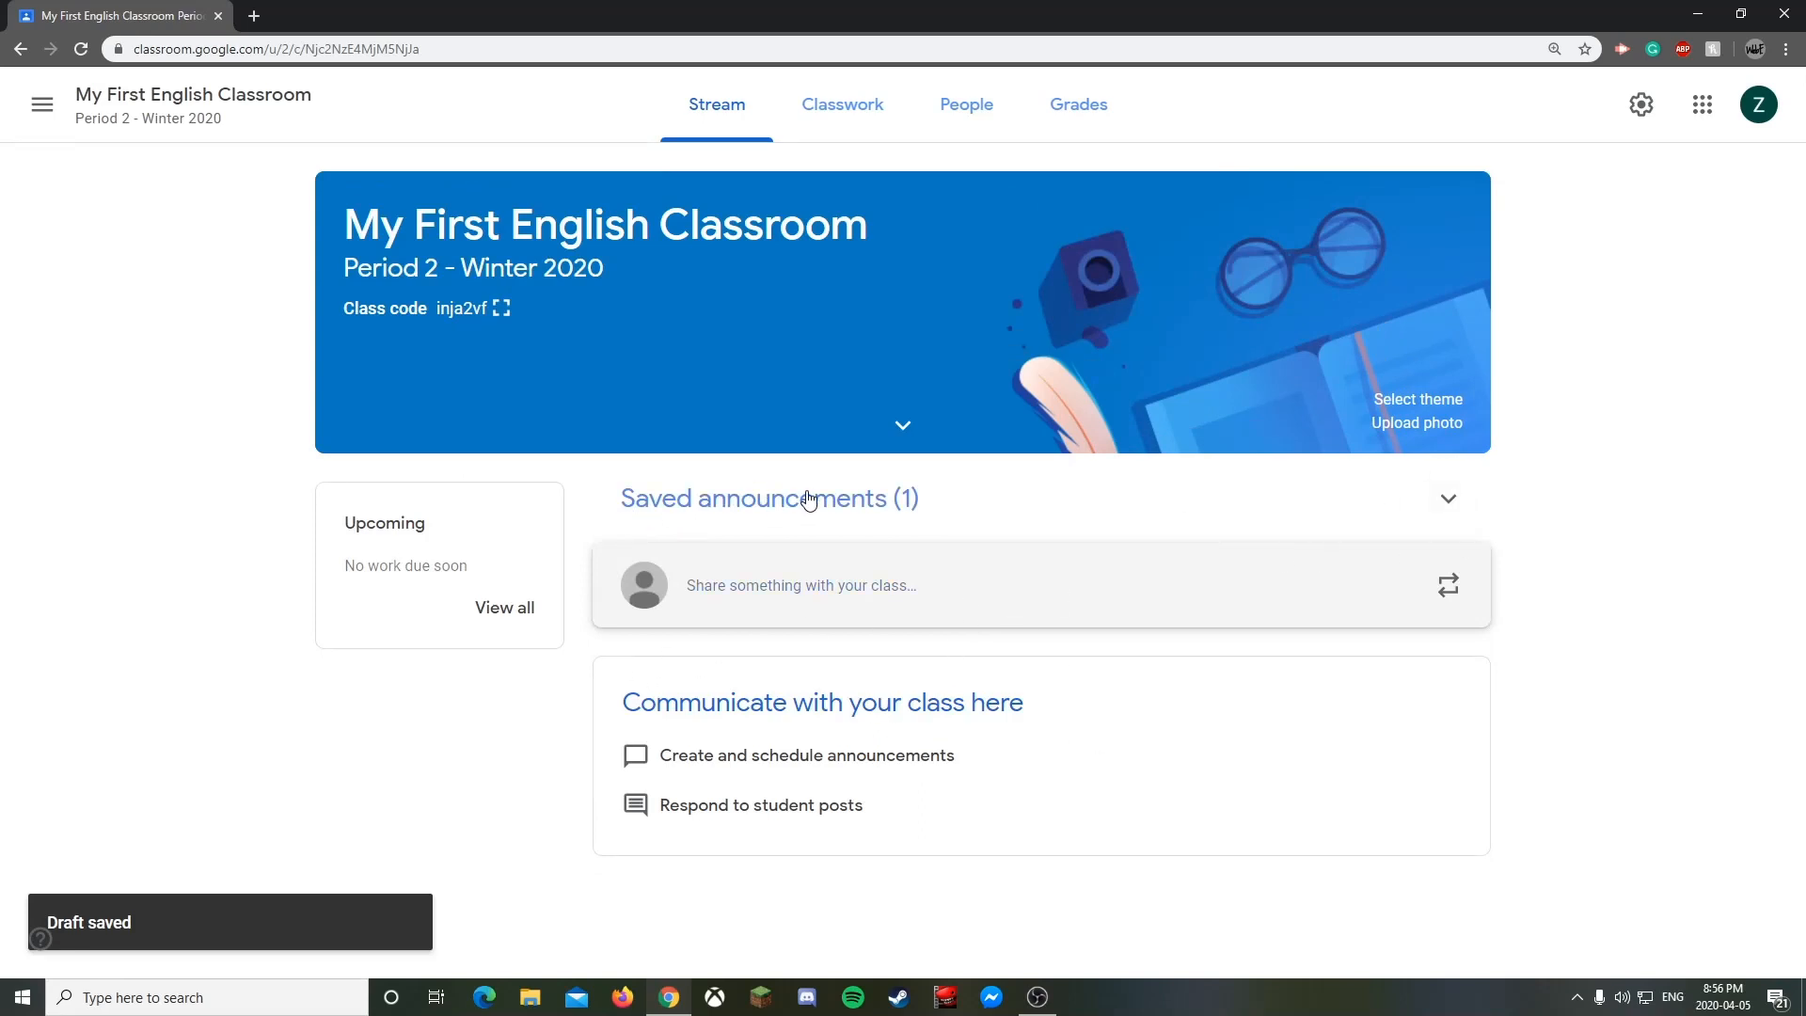
left_click(1441, 506)
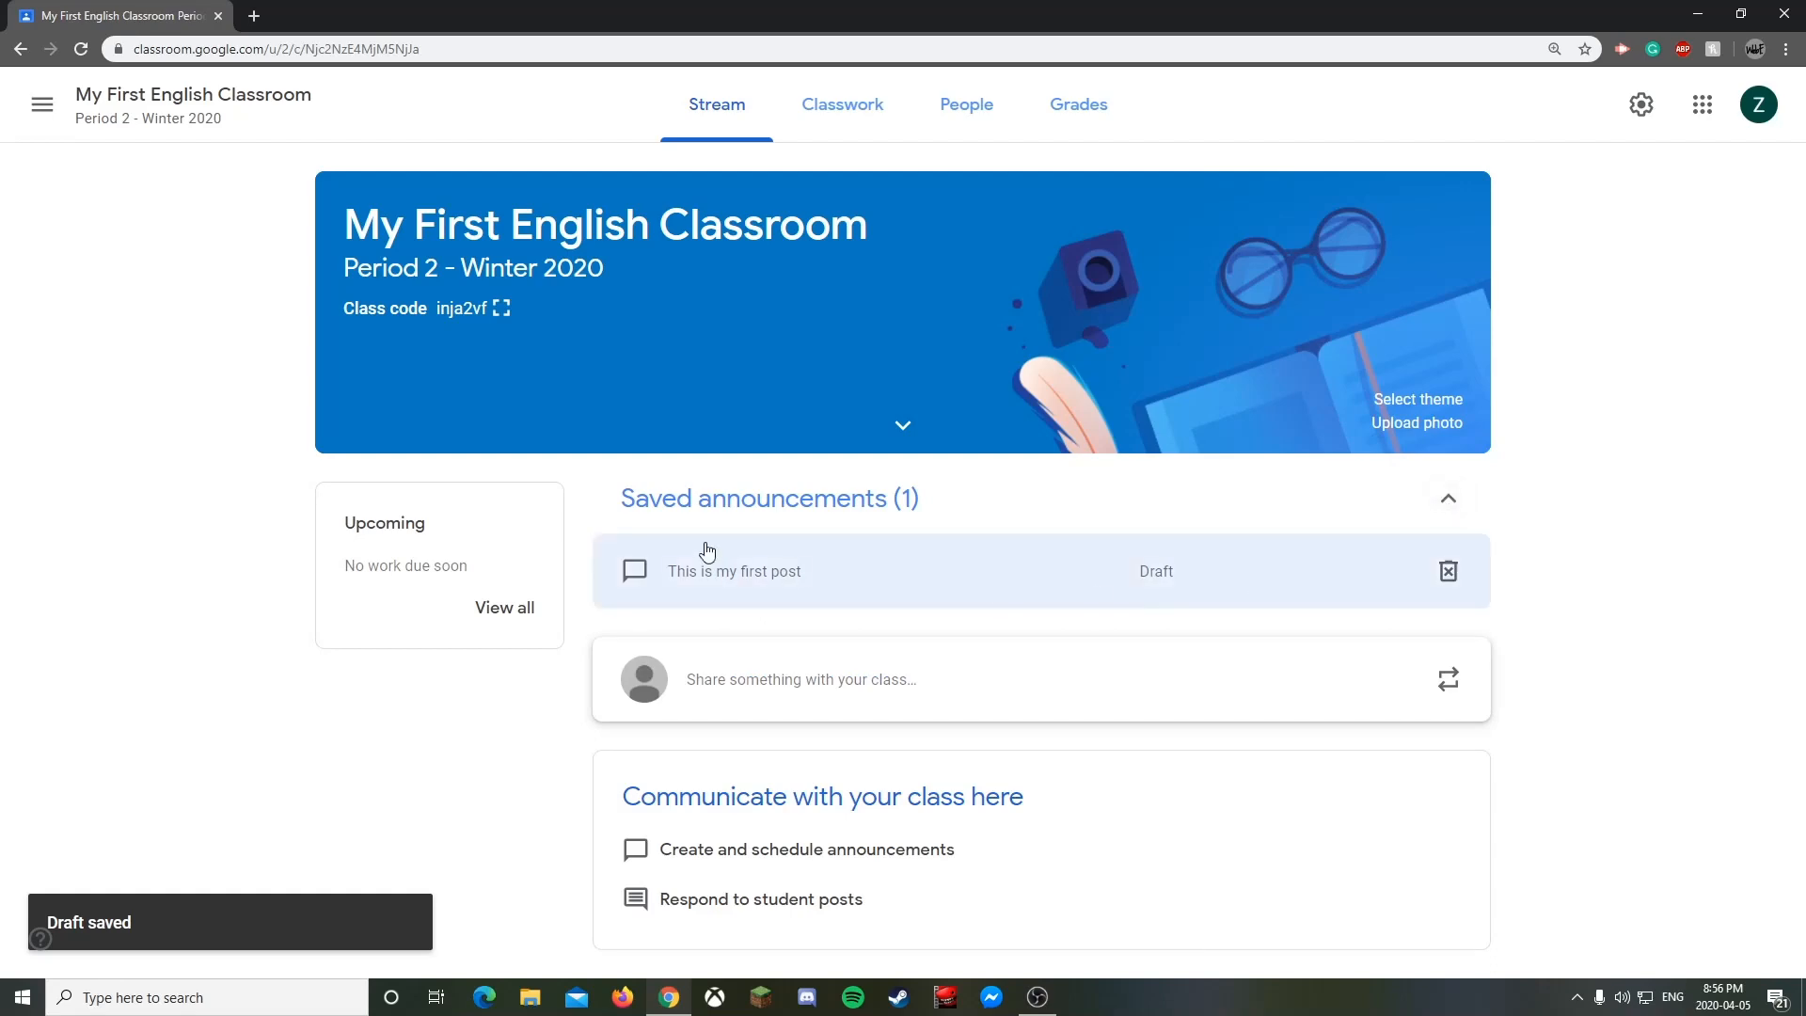
left_click(747, 567)
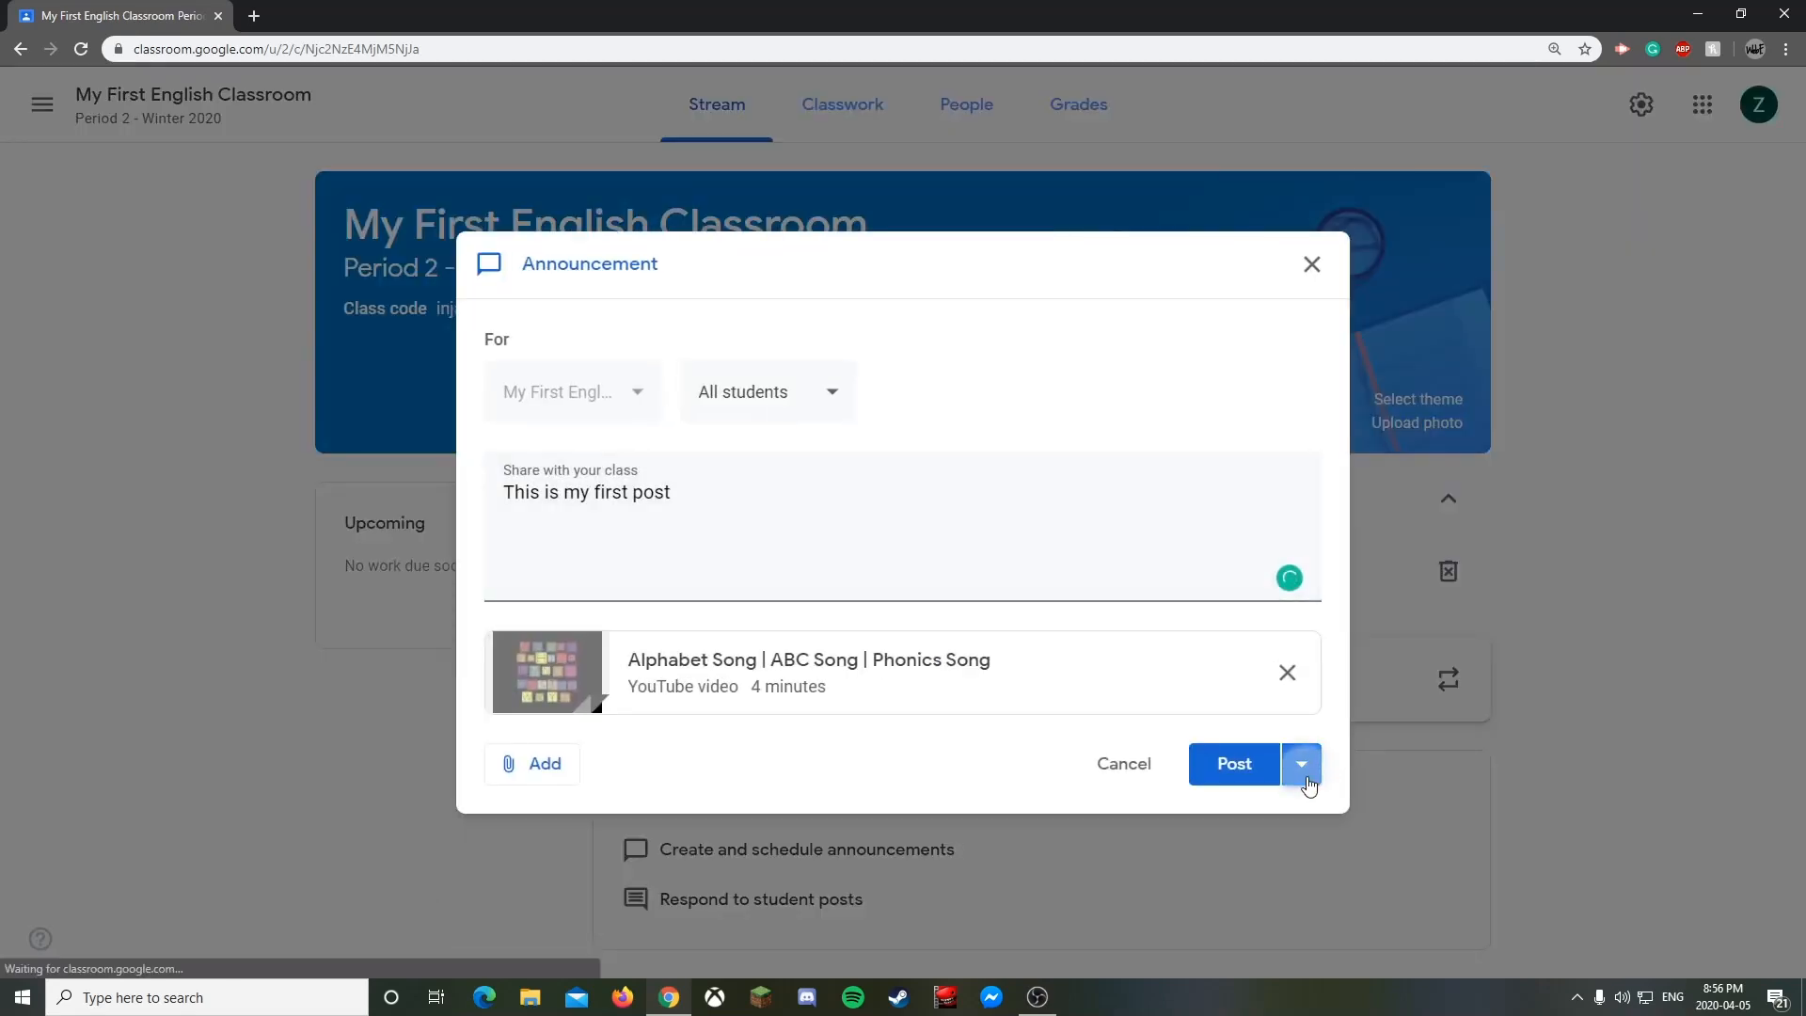
- Skip scheduling and post 'This is my first post' with the Alphabet Song video immediately
left_click(1302, 763)
left_click(1246, 811)
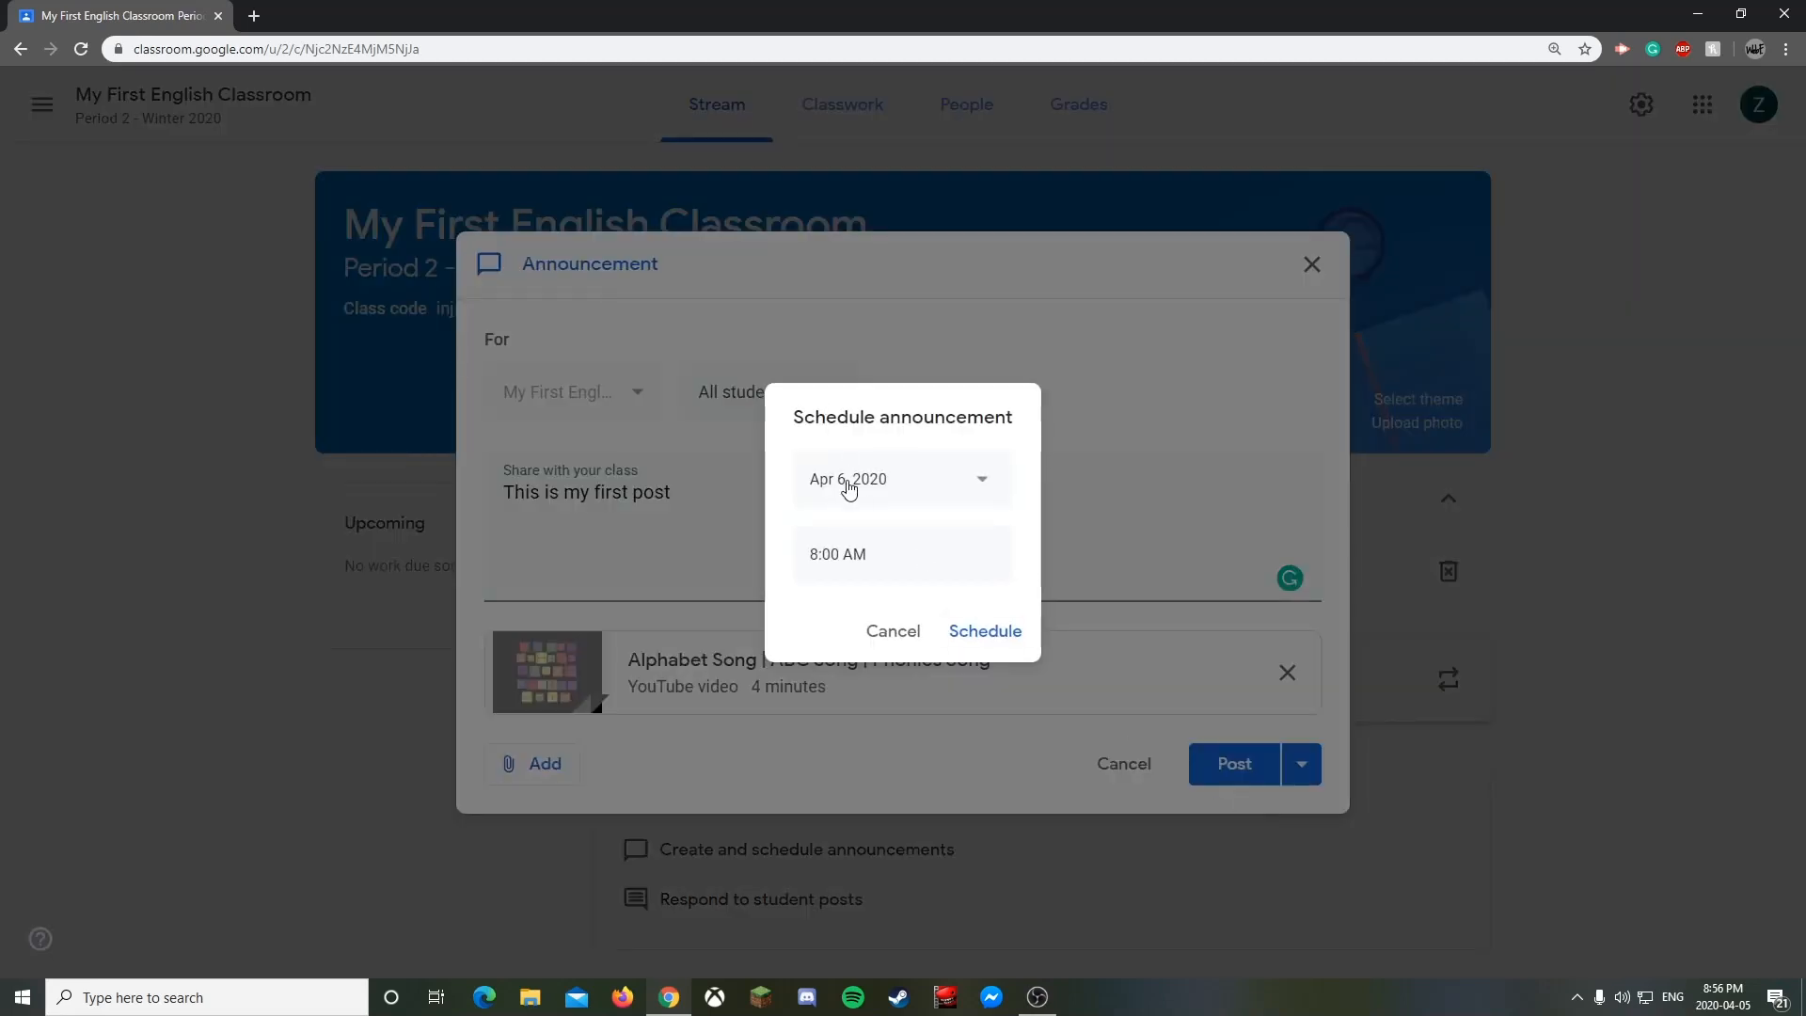
left_click(908, 633)
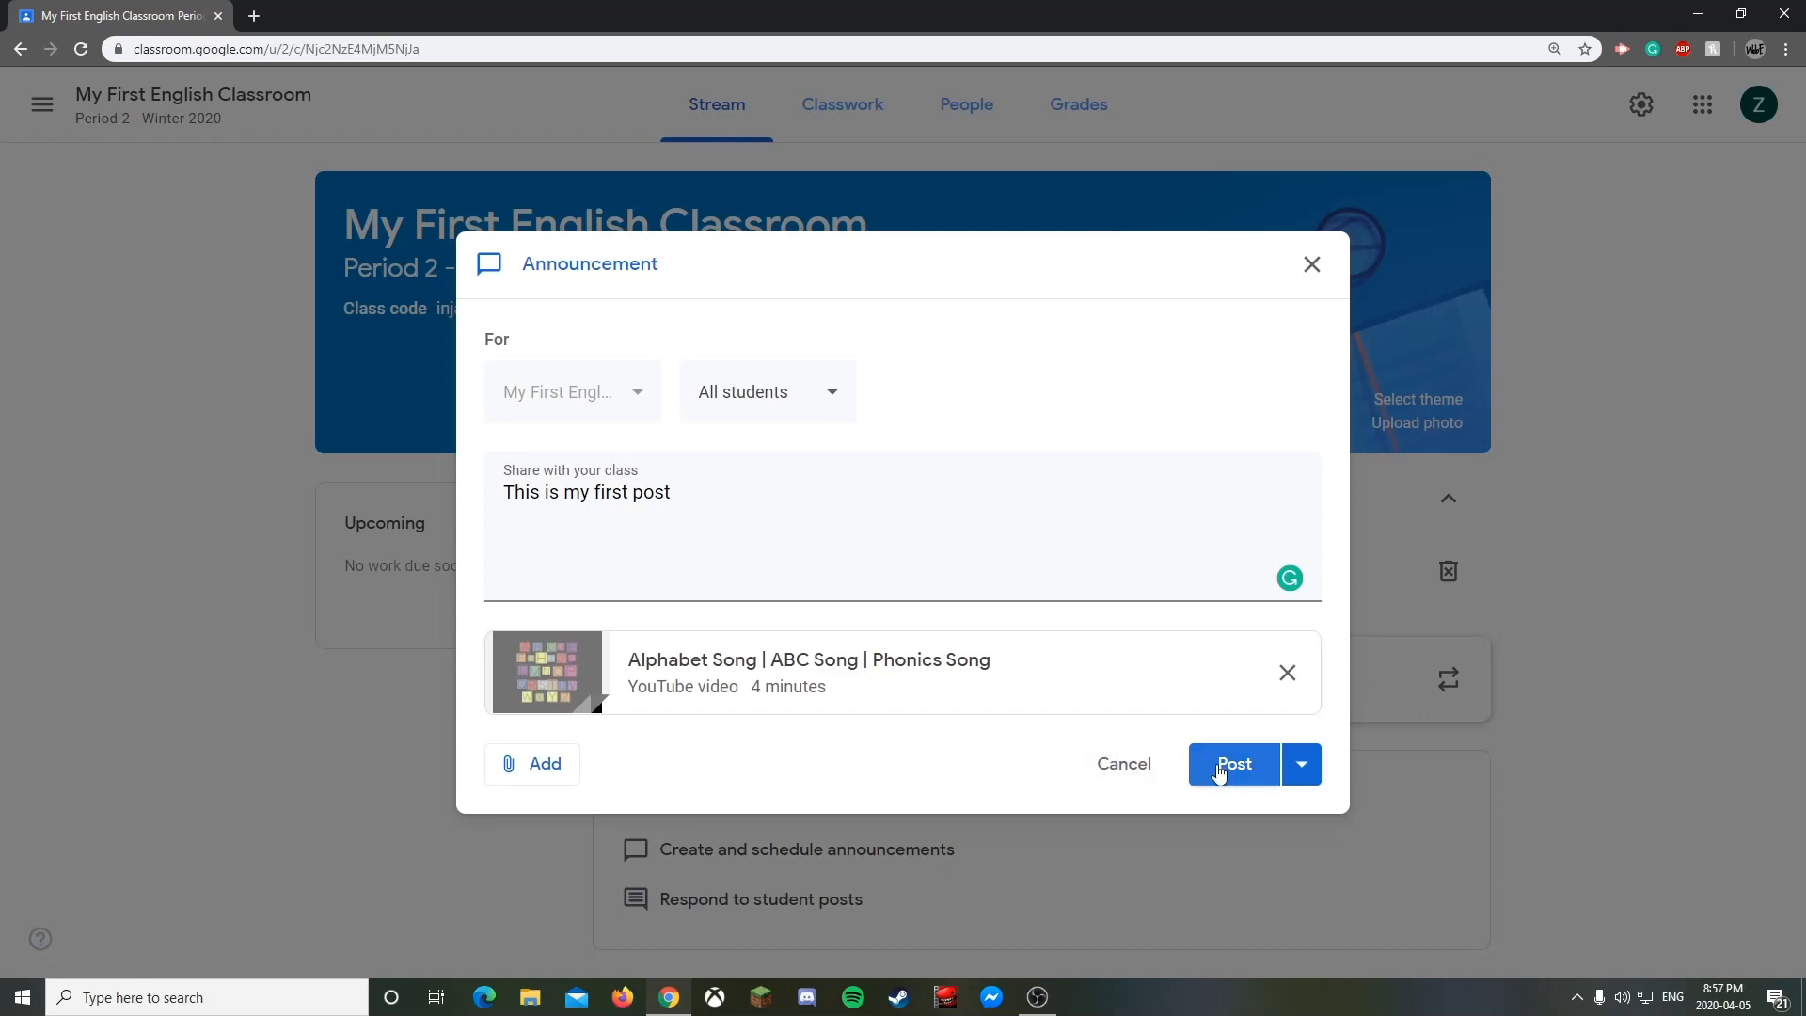
left_click(1219, 771)
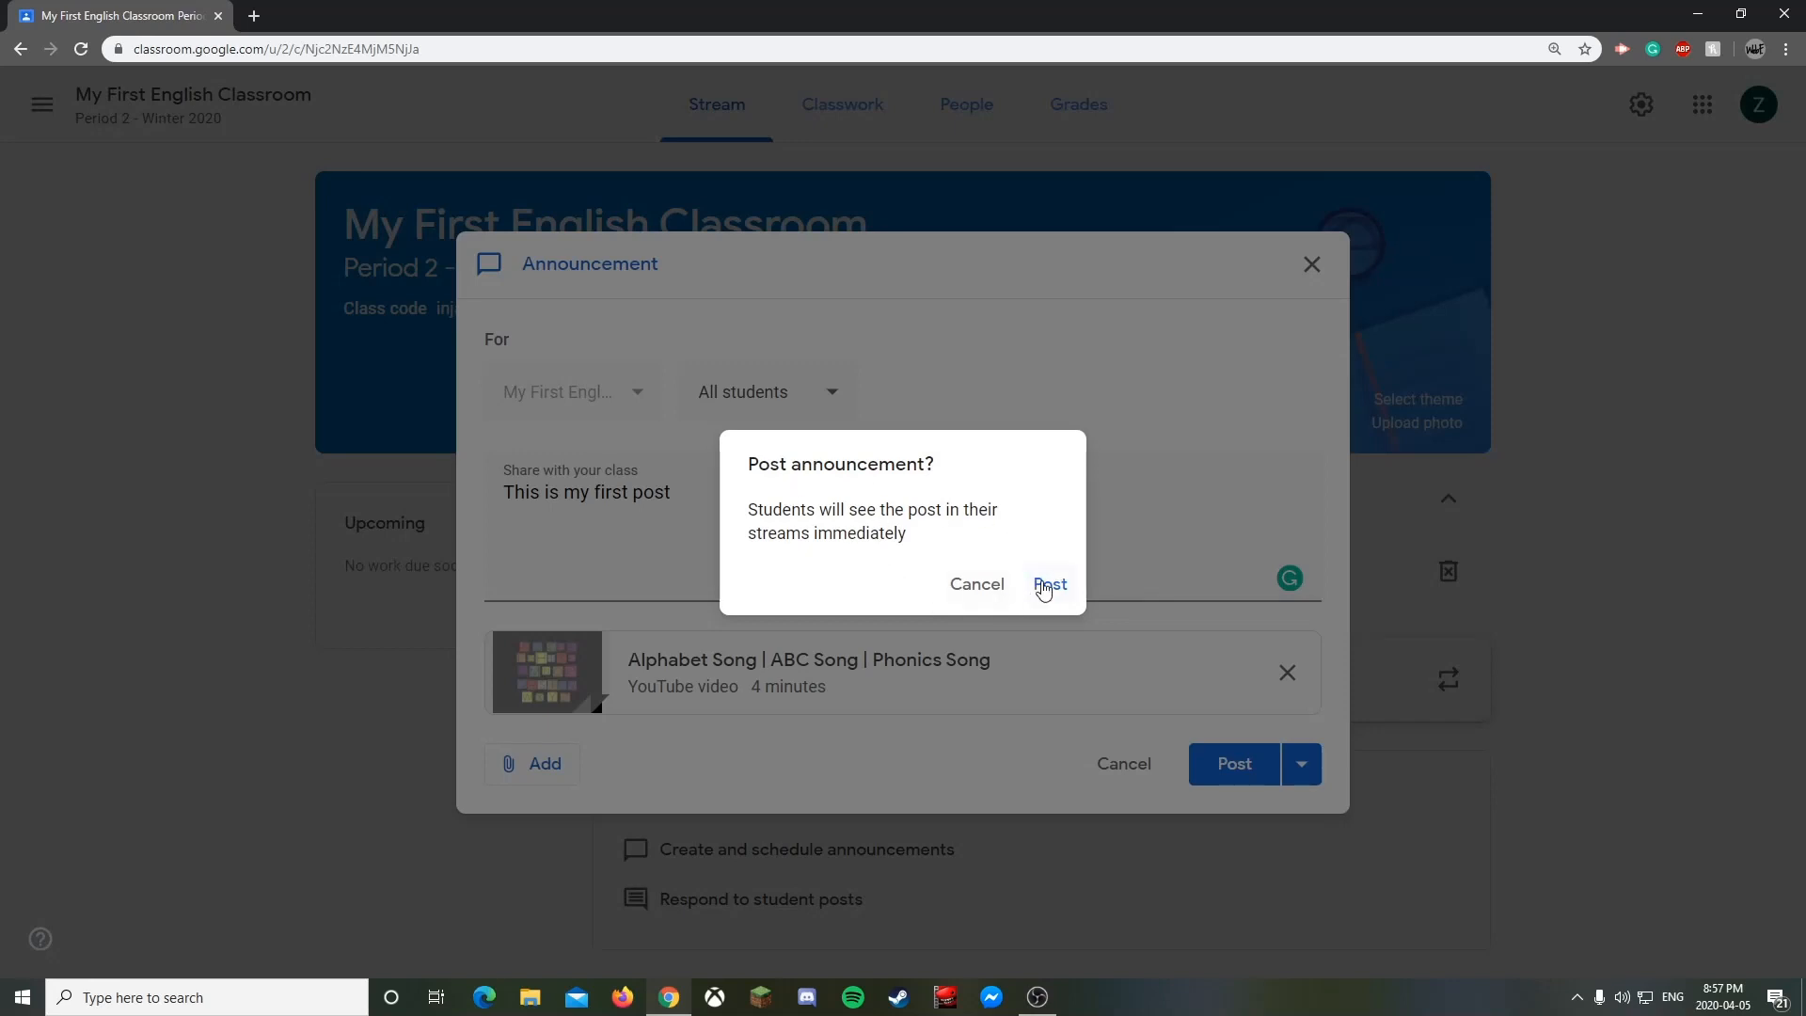
left_click(1045, 585)
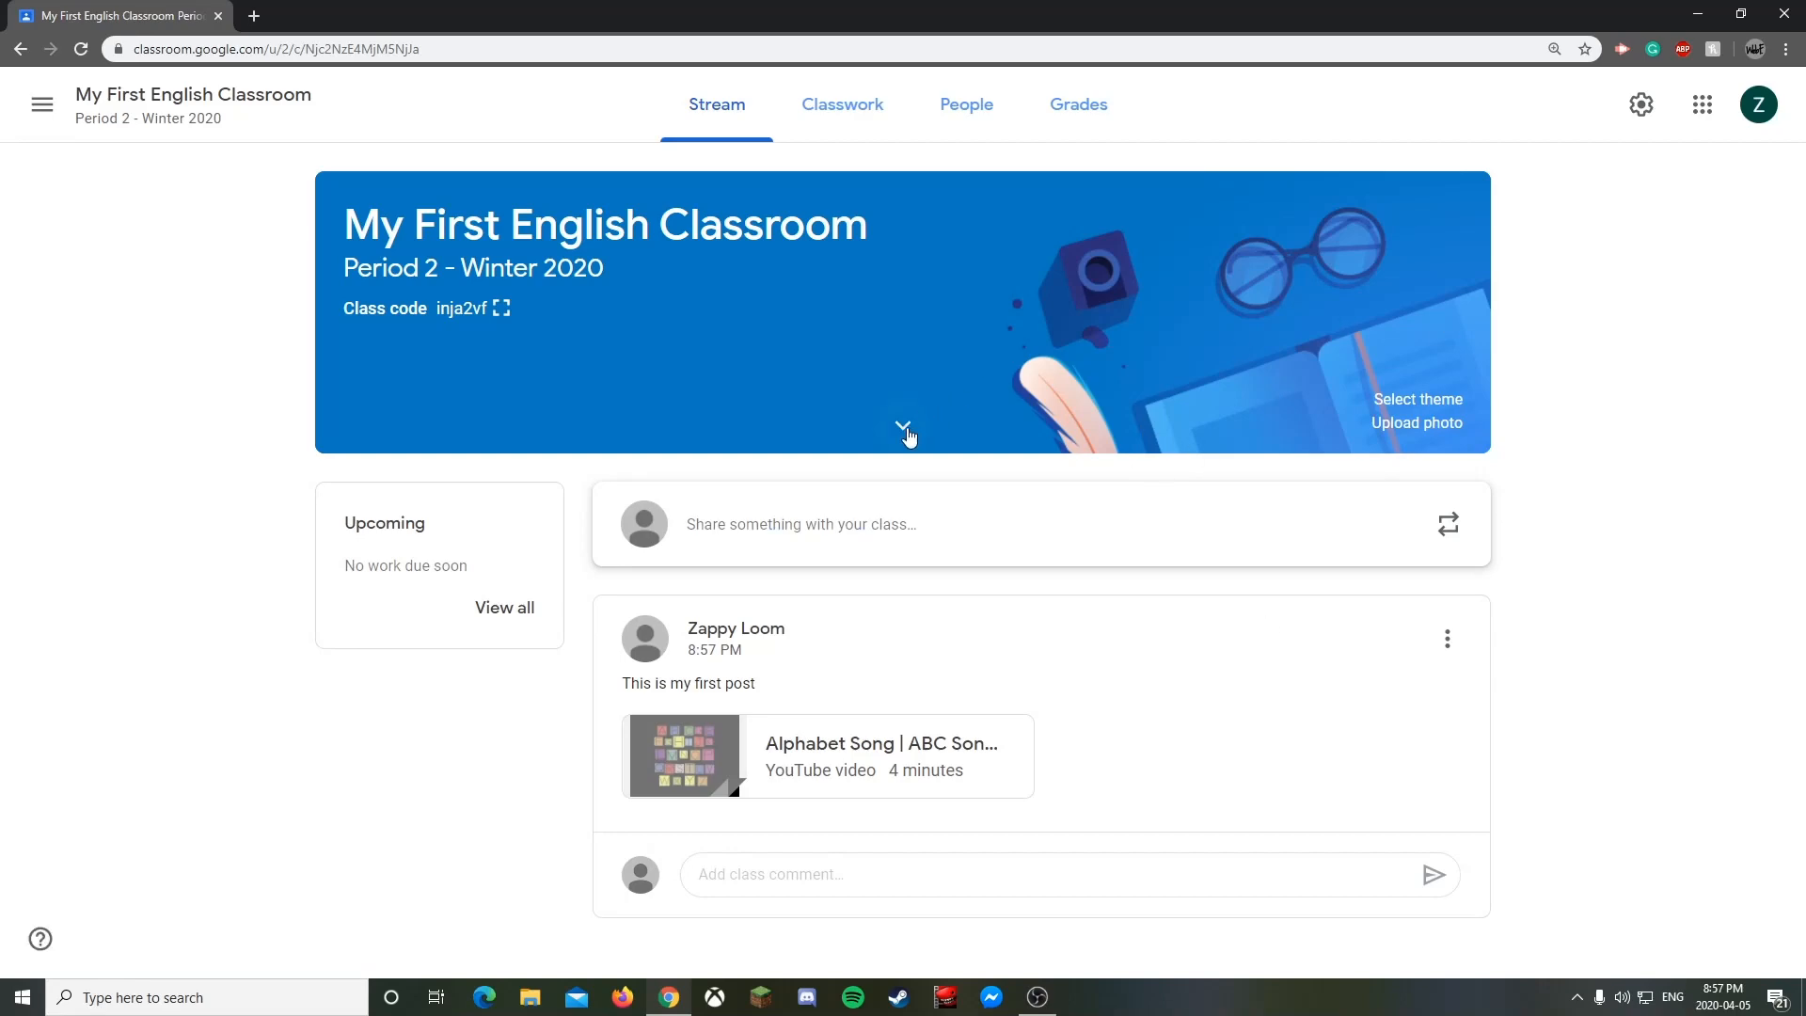
- Peek at the class details, apply the medals-and-diploma theme, and close the class list panel
left_click(903, 425)
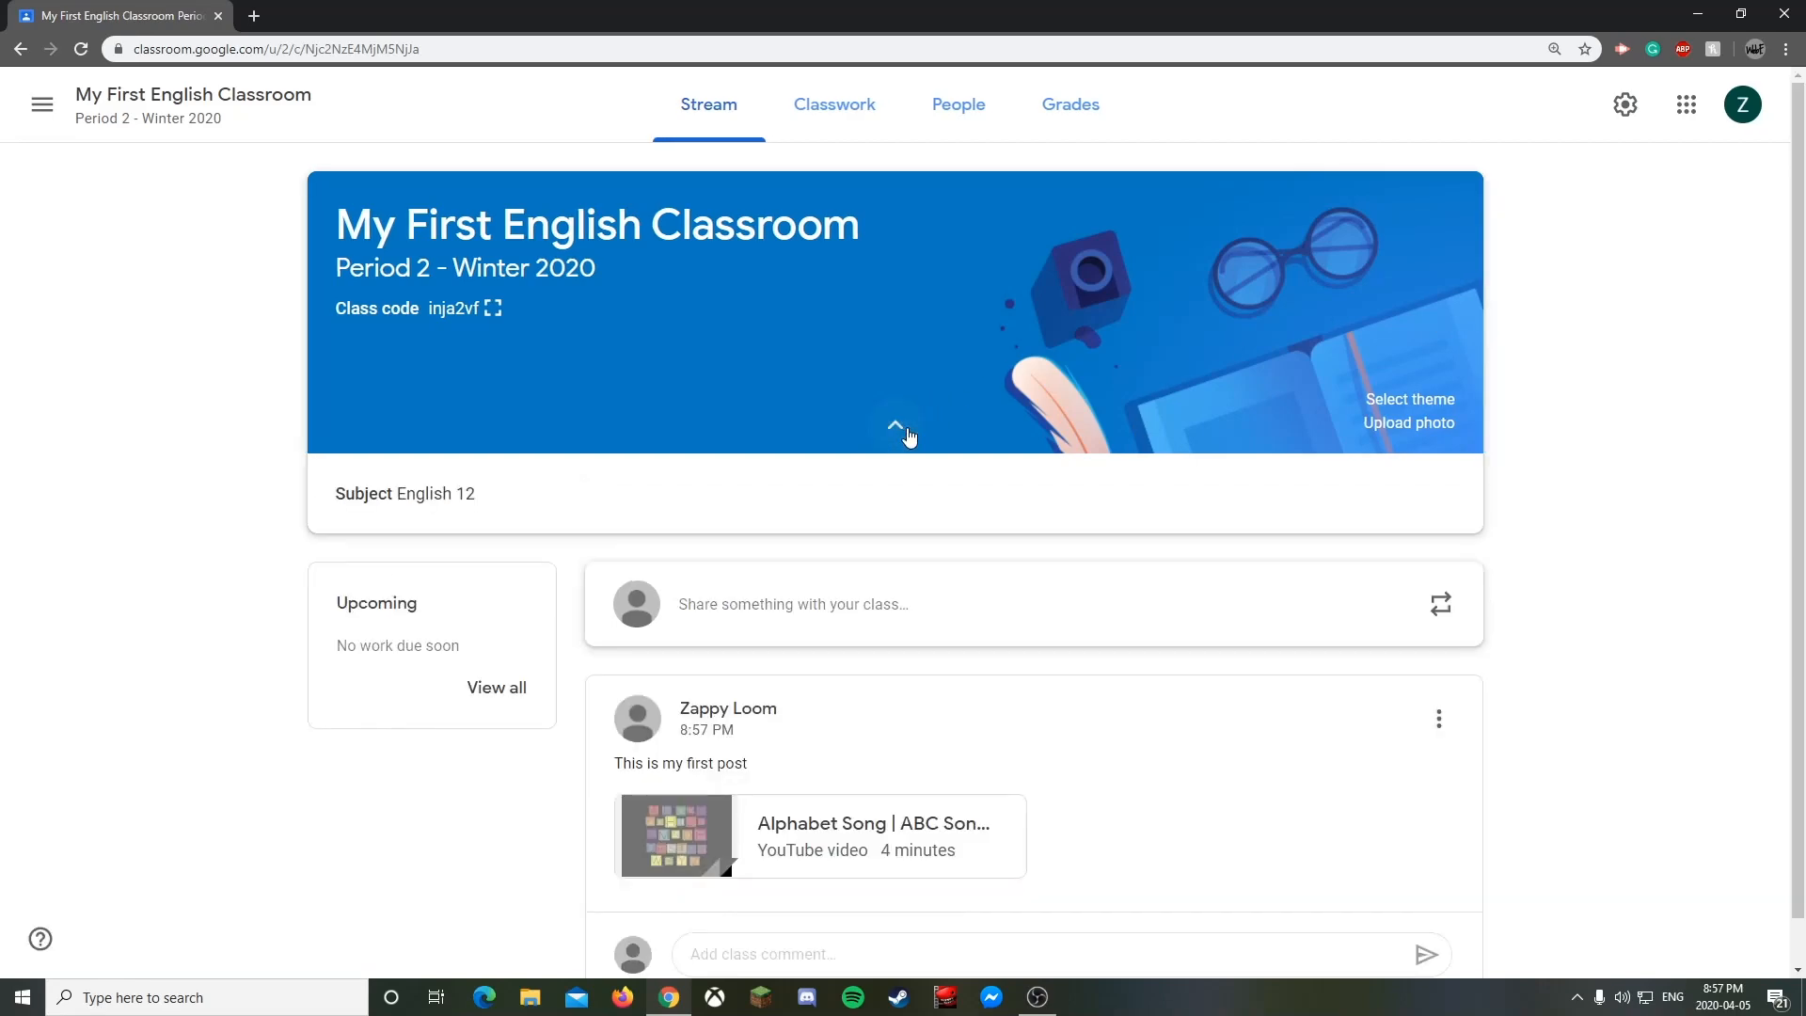
left_click(903, 425)
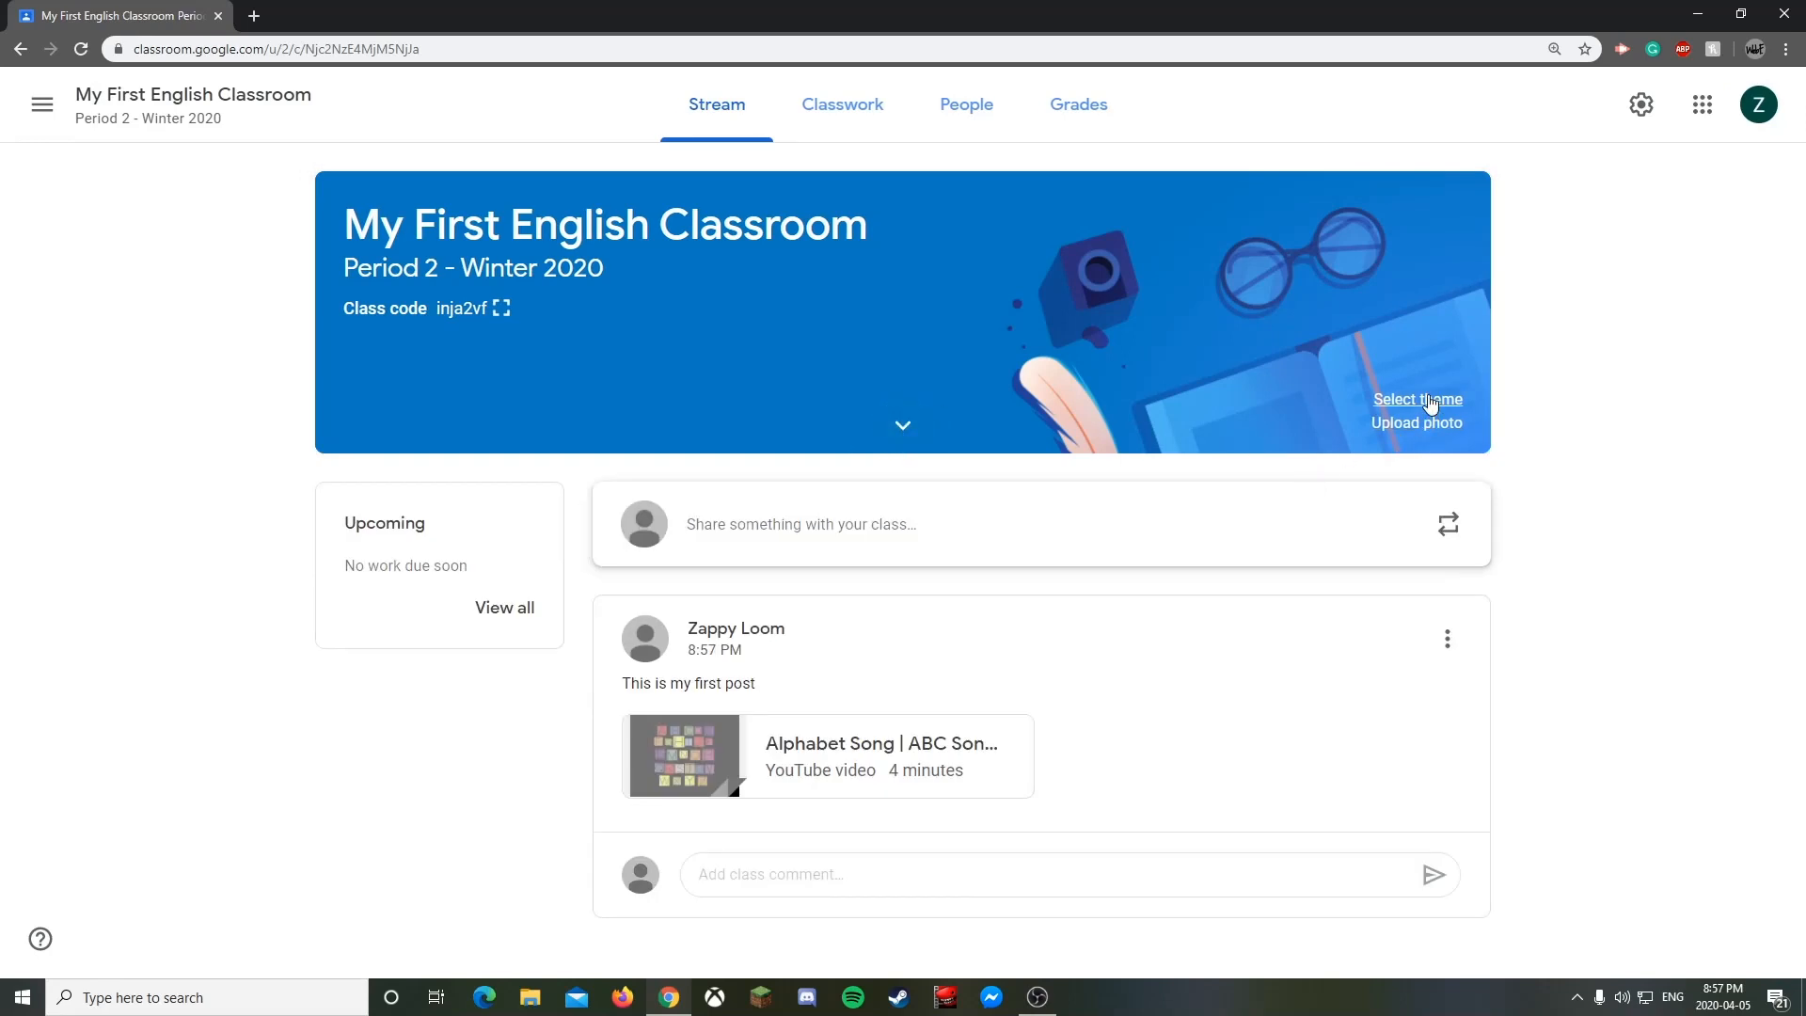
left_click(1441, 401)
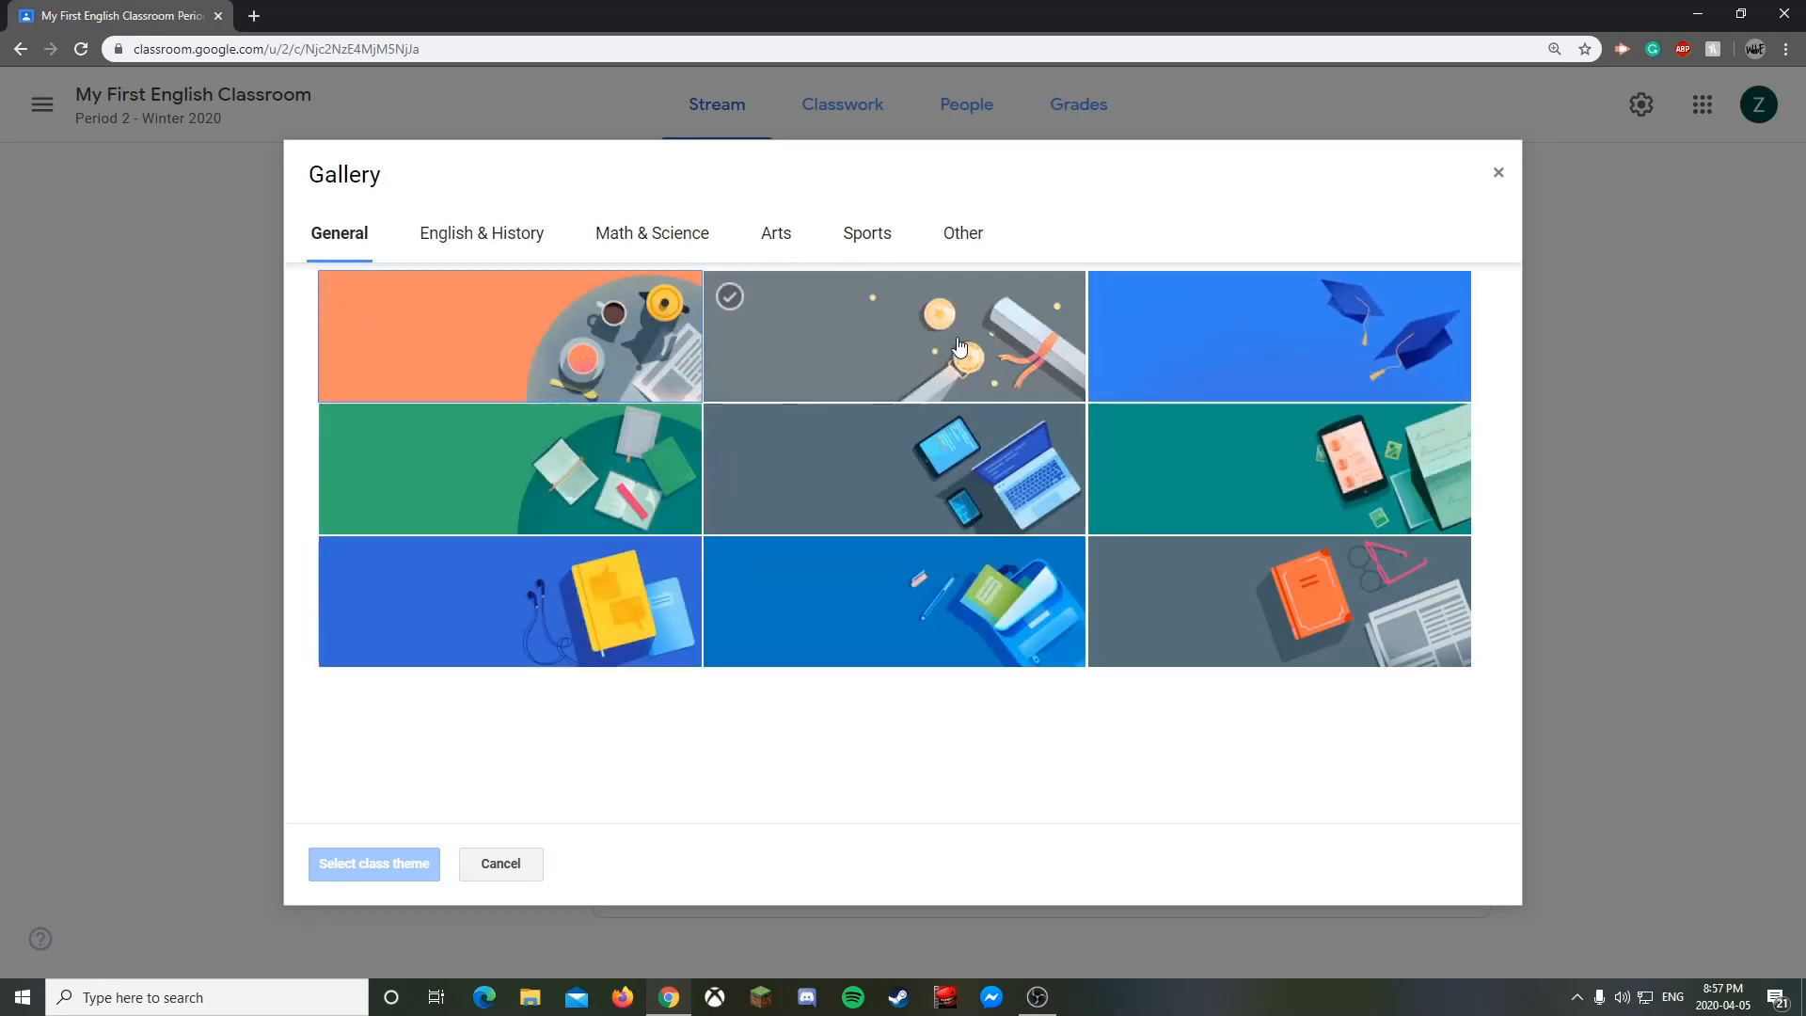
left_click(904, 361)
left_click(359, 861)
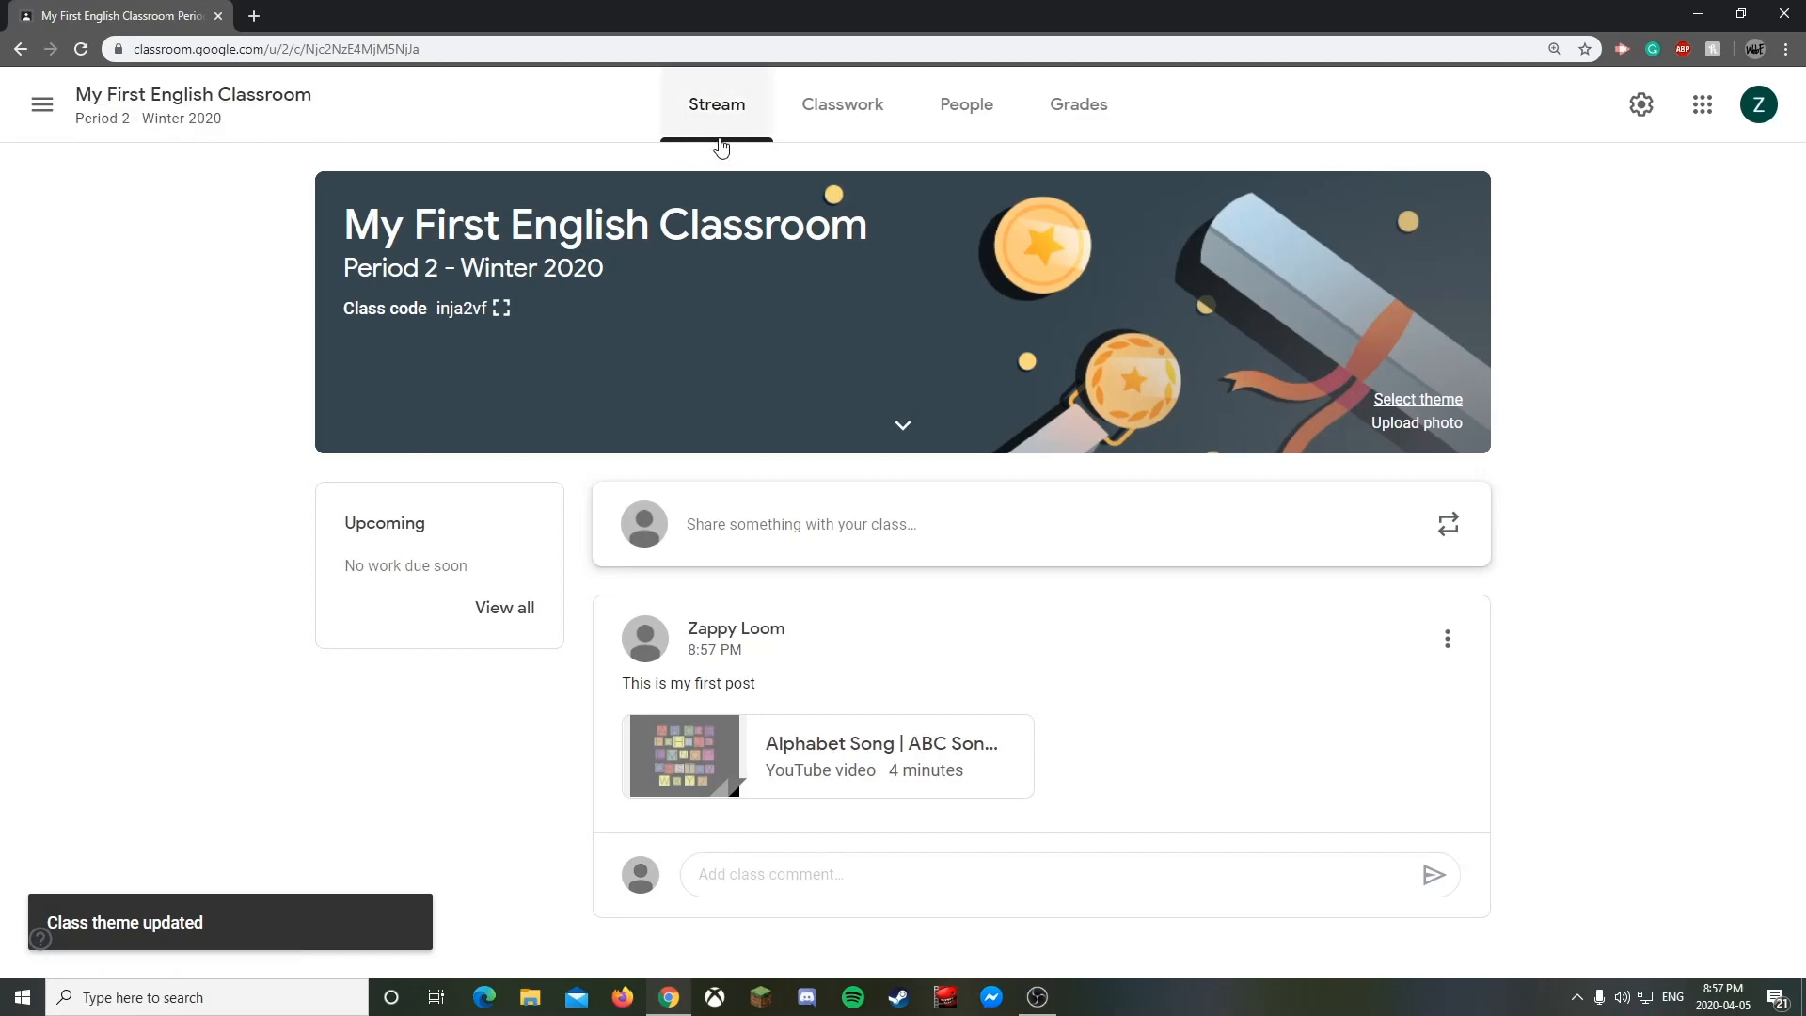
left_click(42, 108)
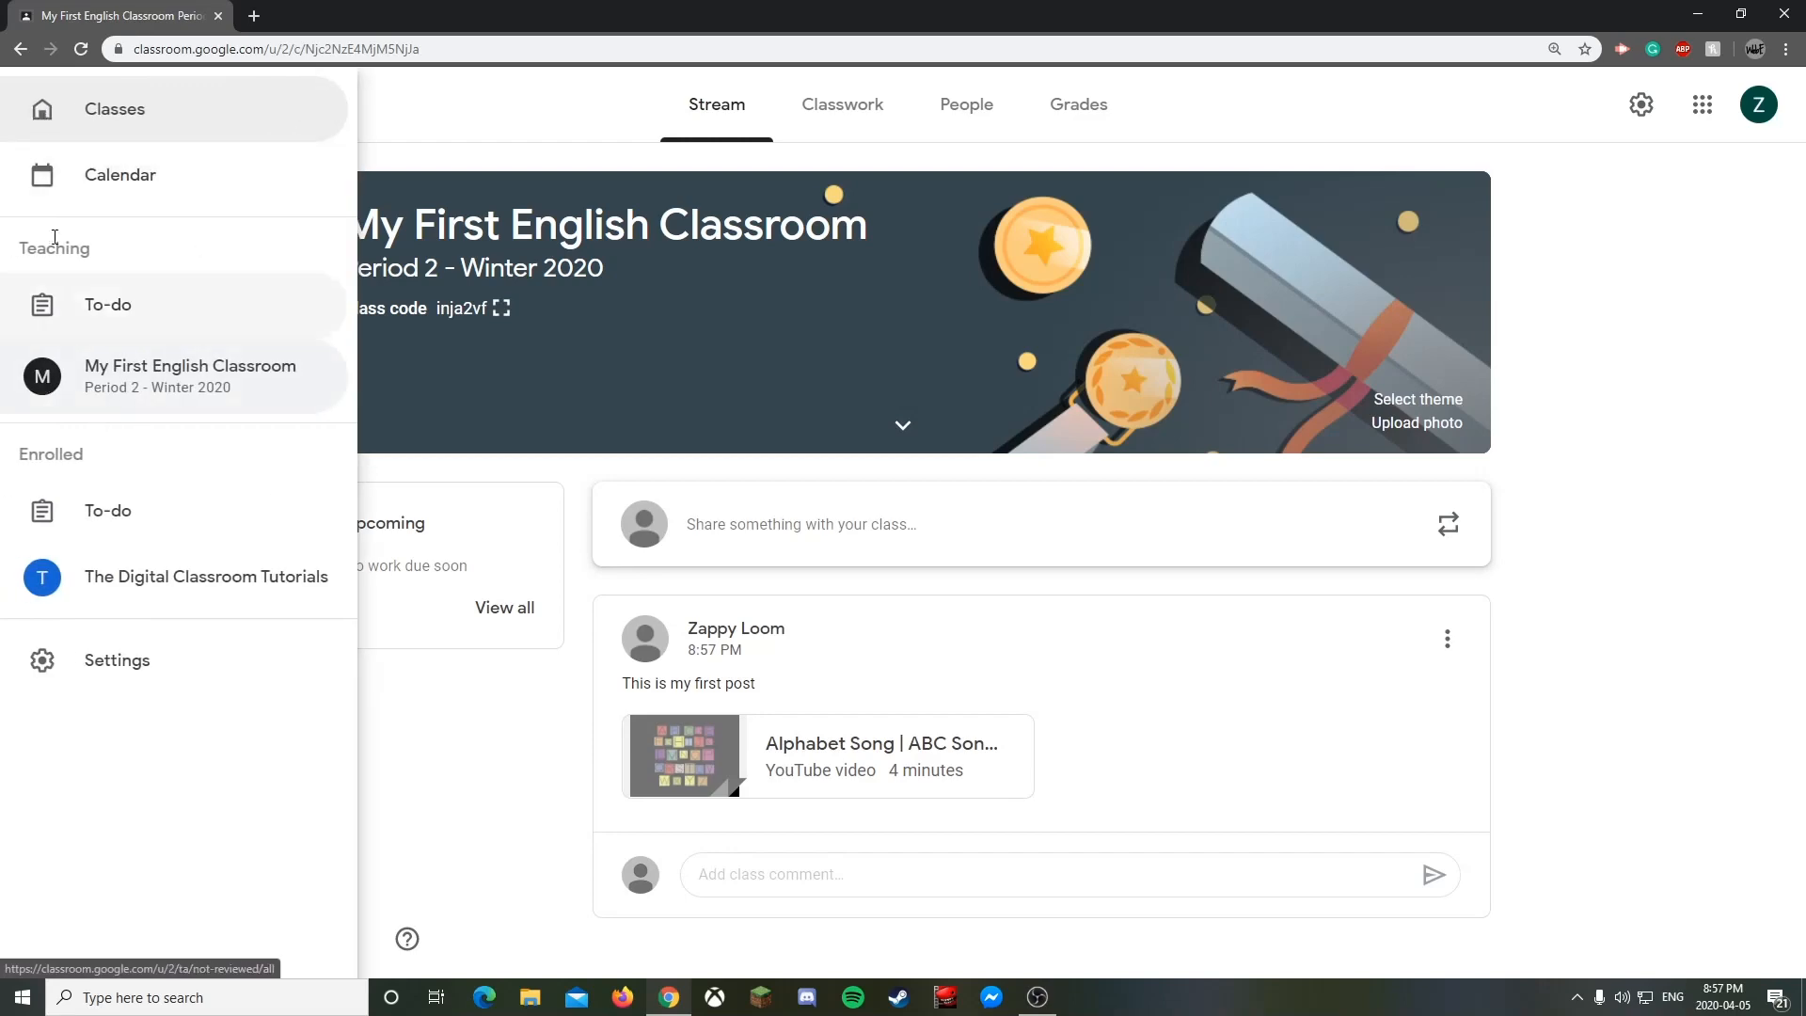
left_click(527, 311)
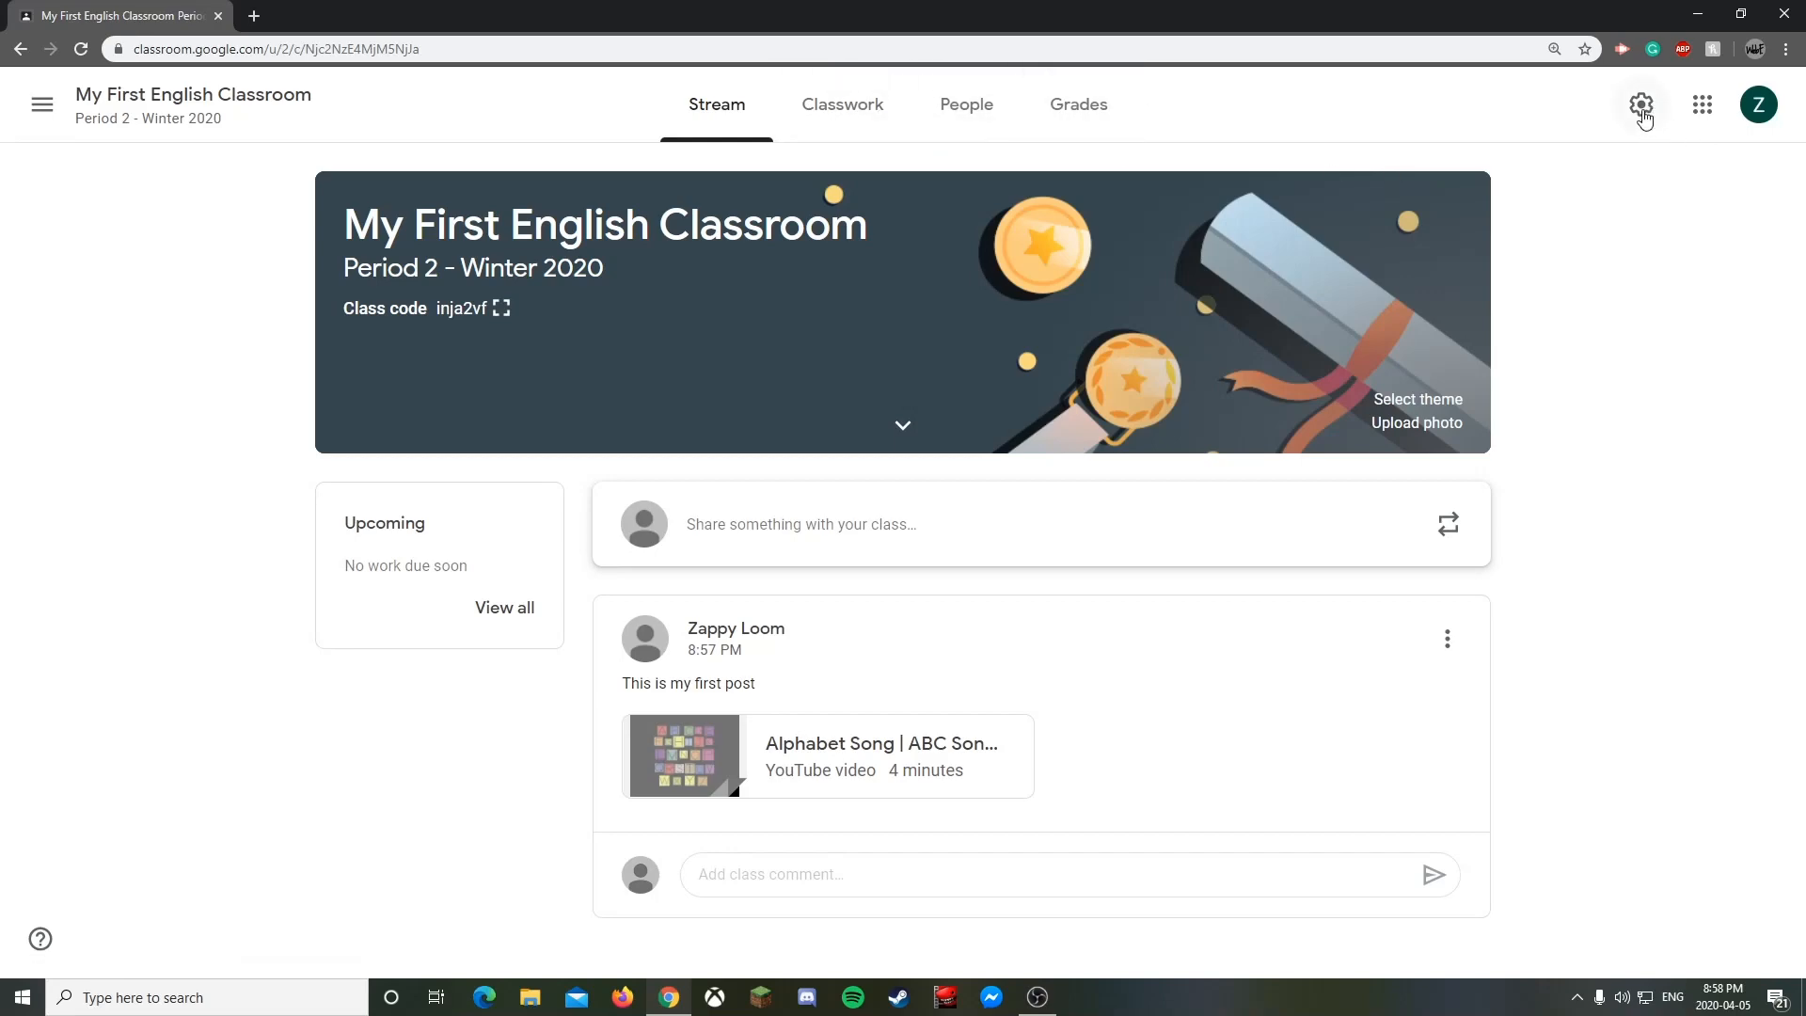
- Open Class settings, click into Class description, and scroll down to the General section
left_click(1641, 106)
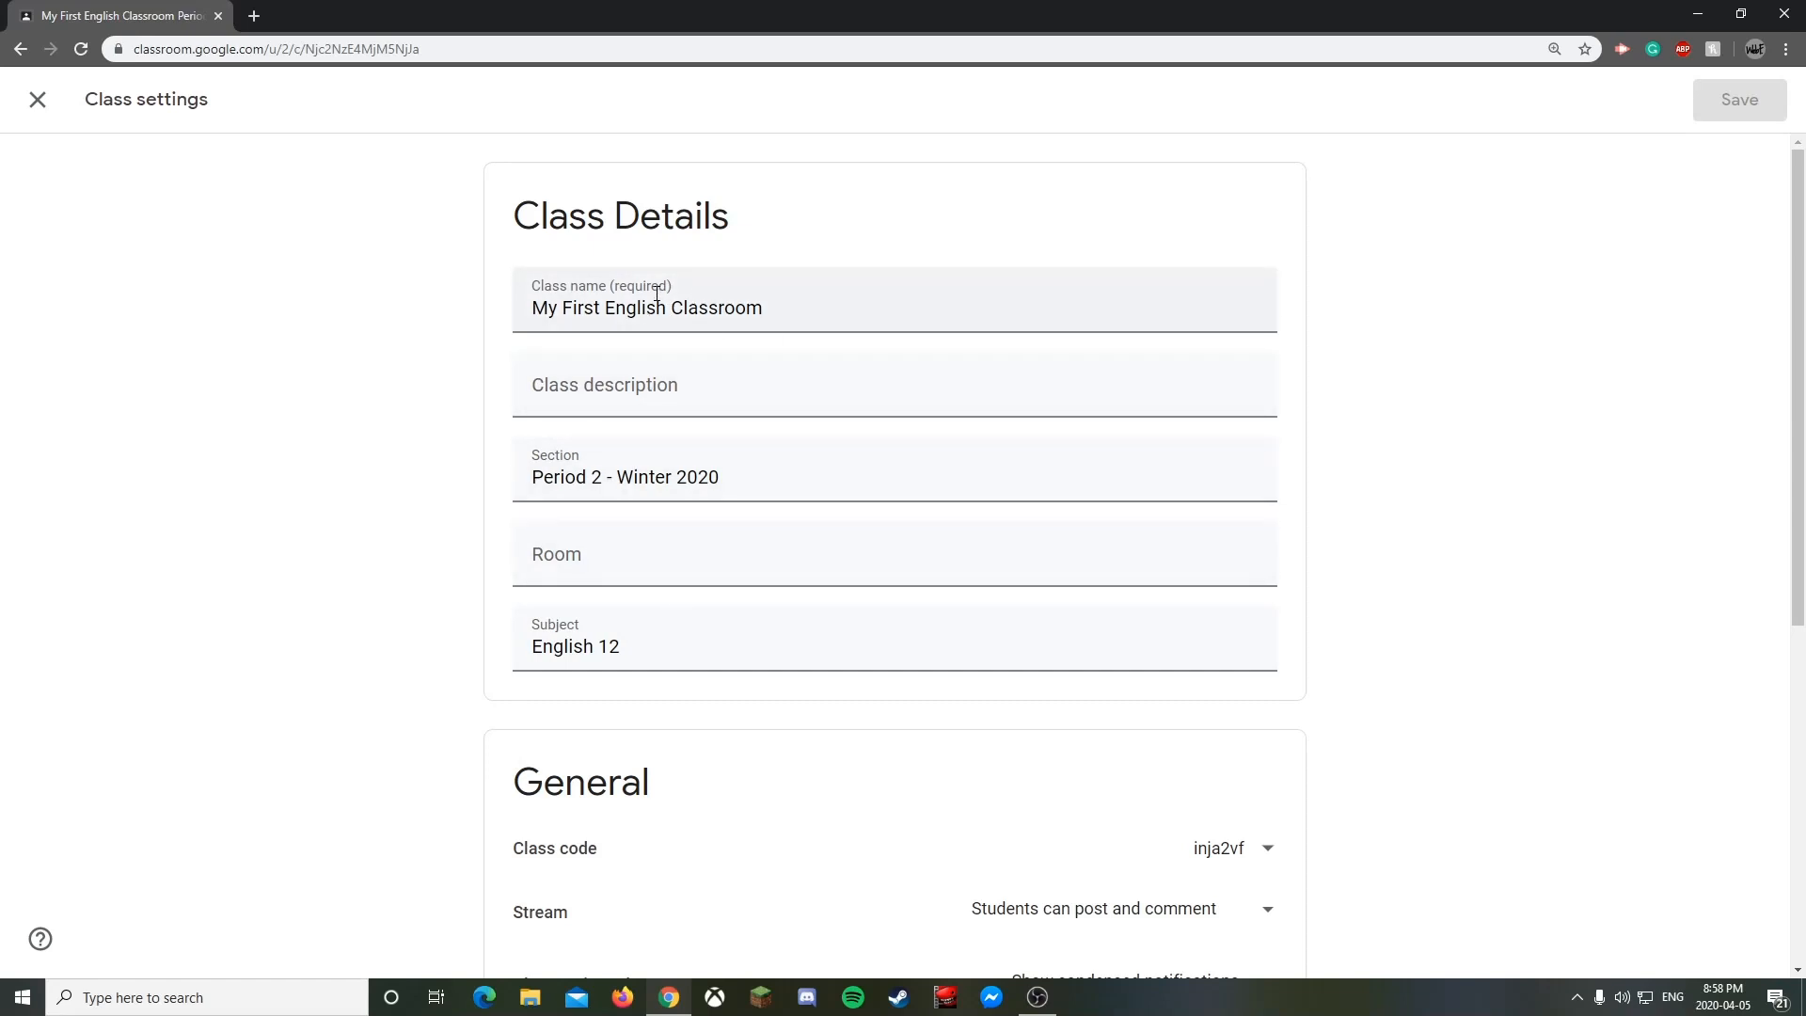
scroll(681, 356, "down", 1)
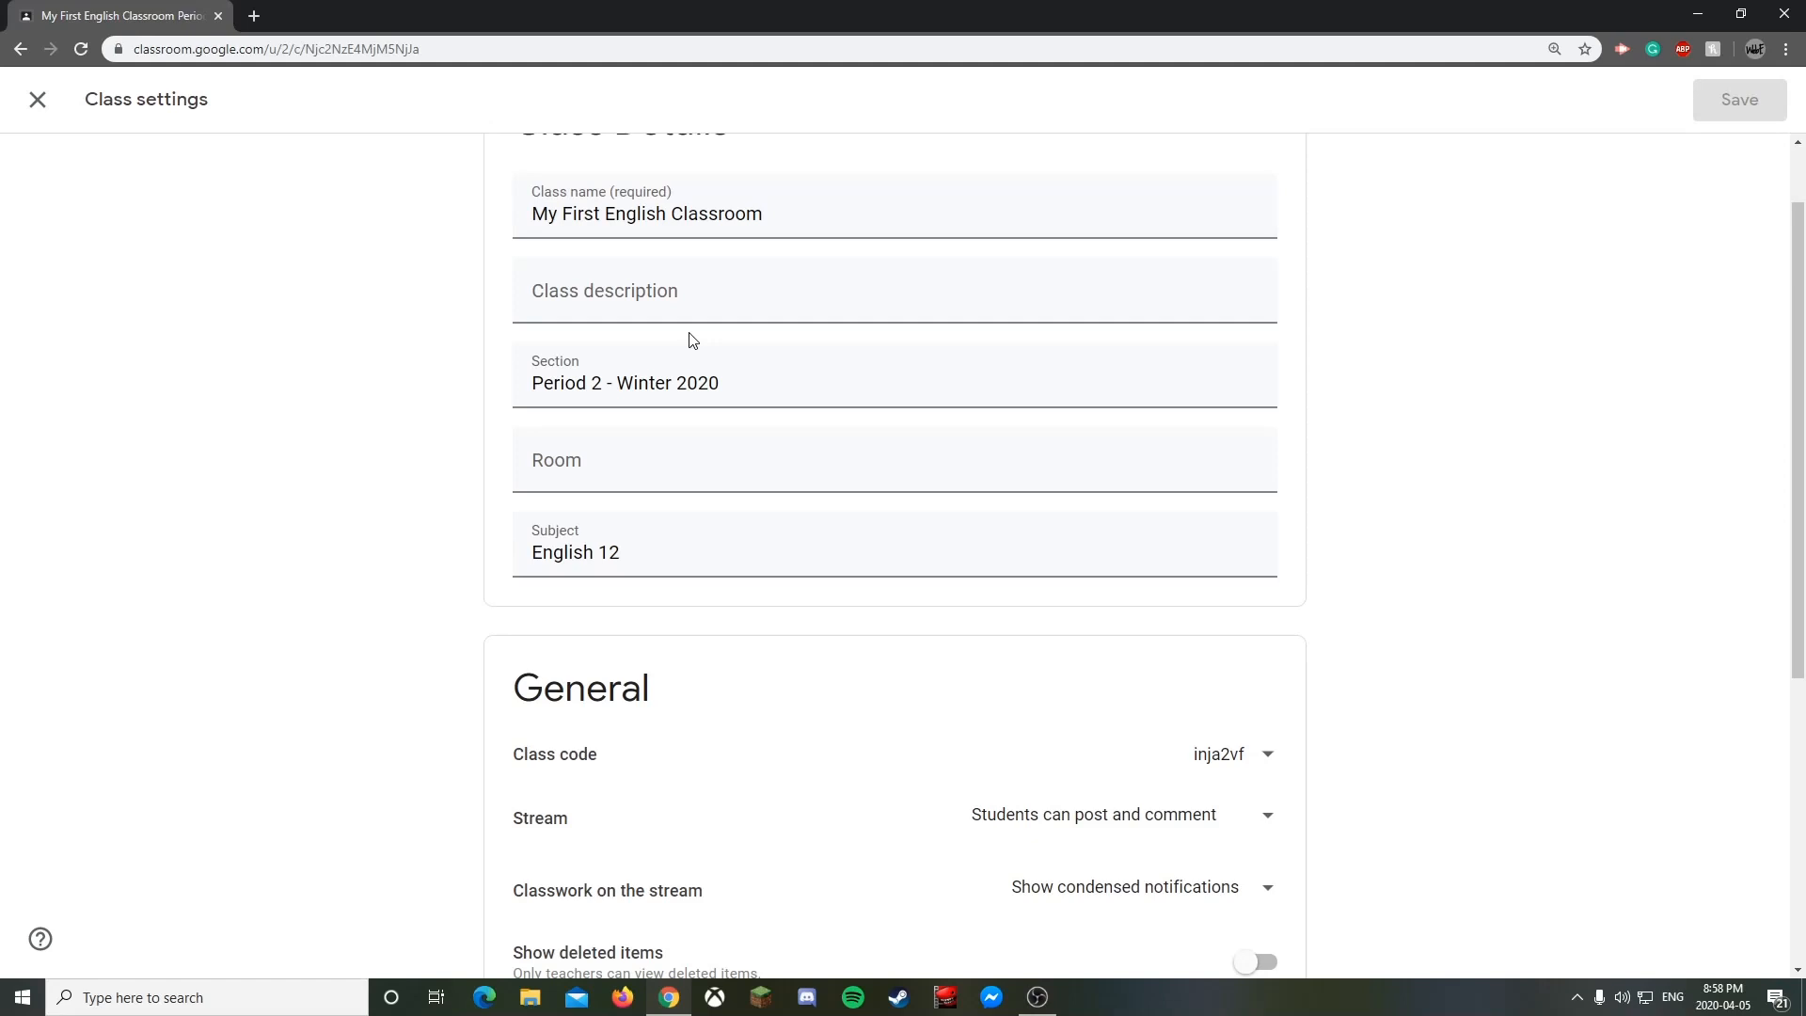
left_click(703, 302)
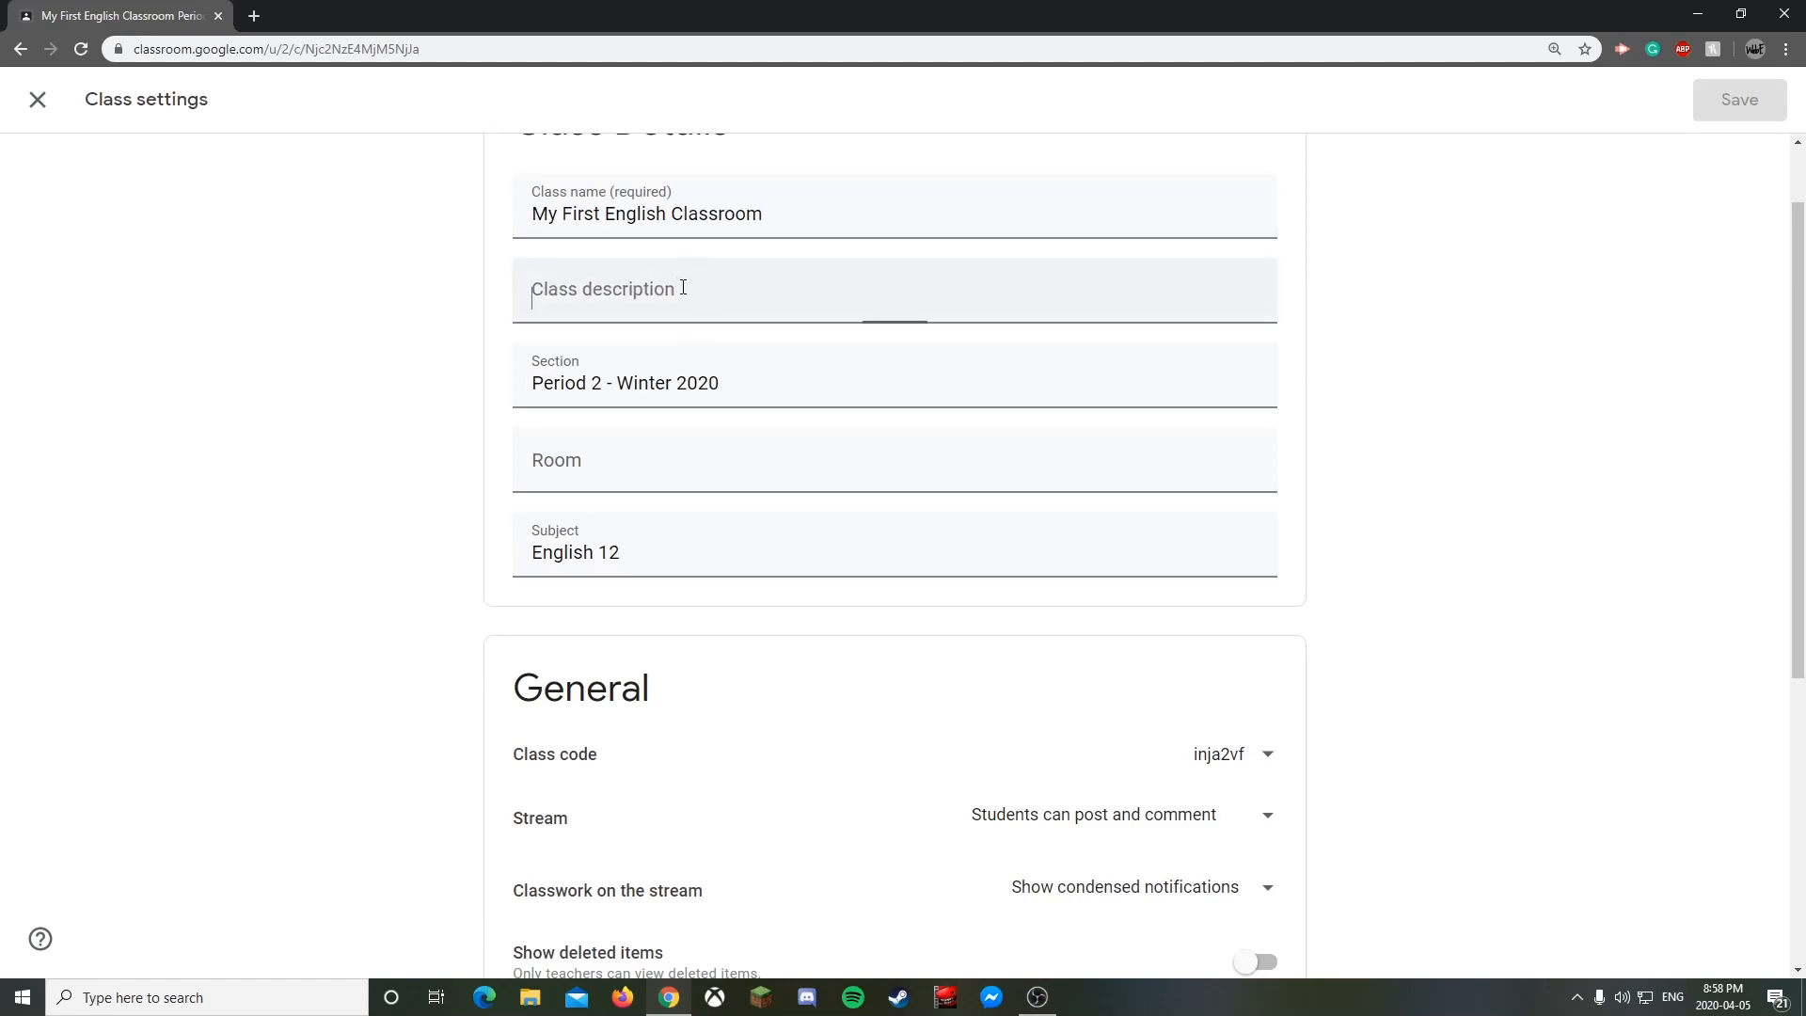
scroll(1446, 470, "down", 1)
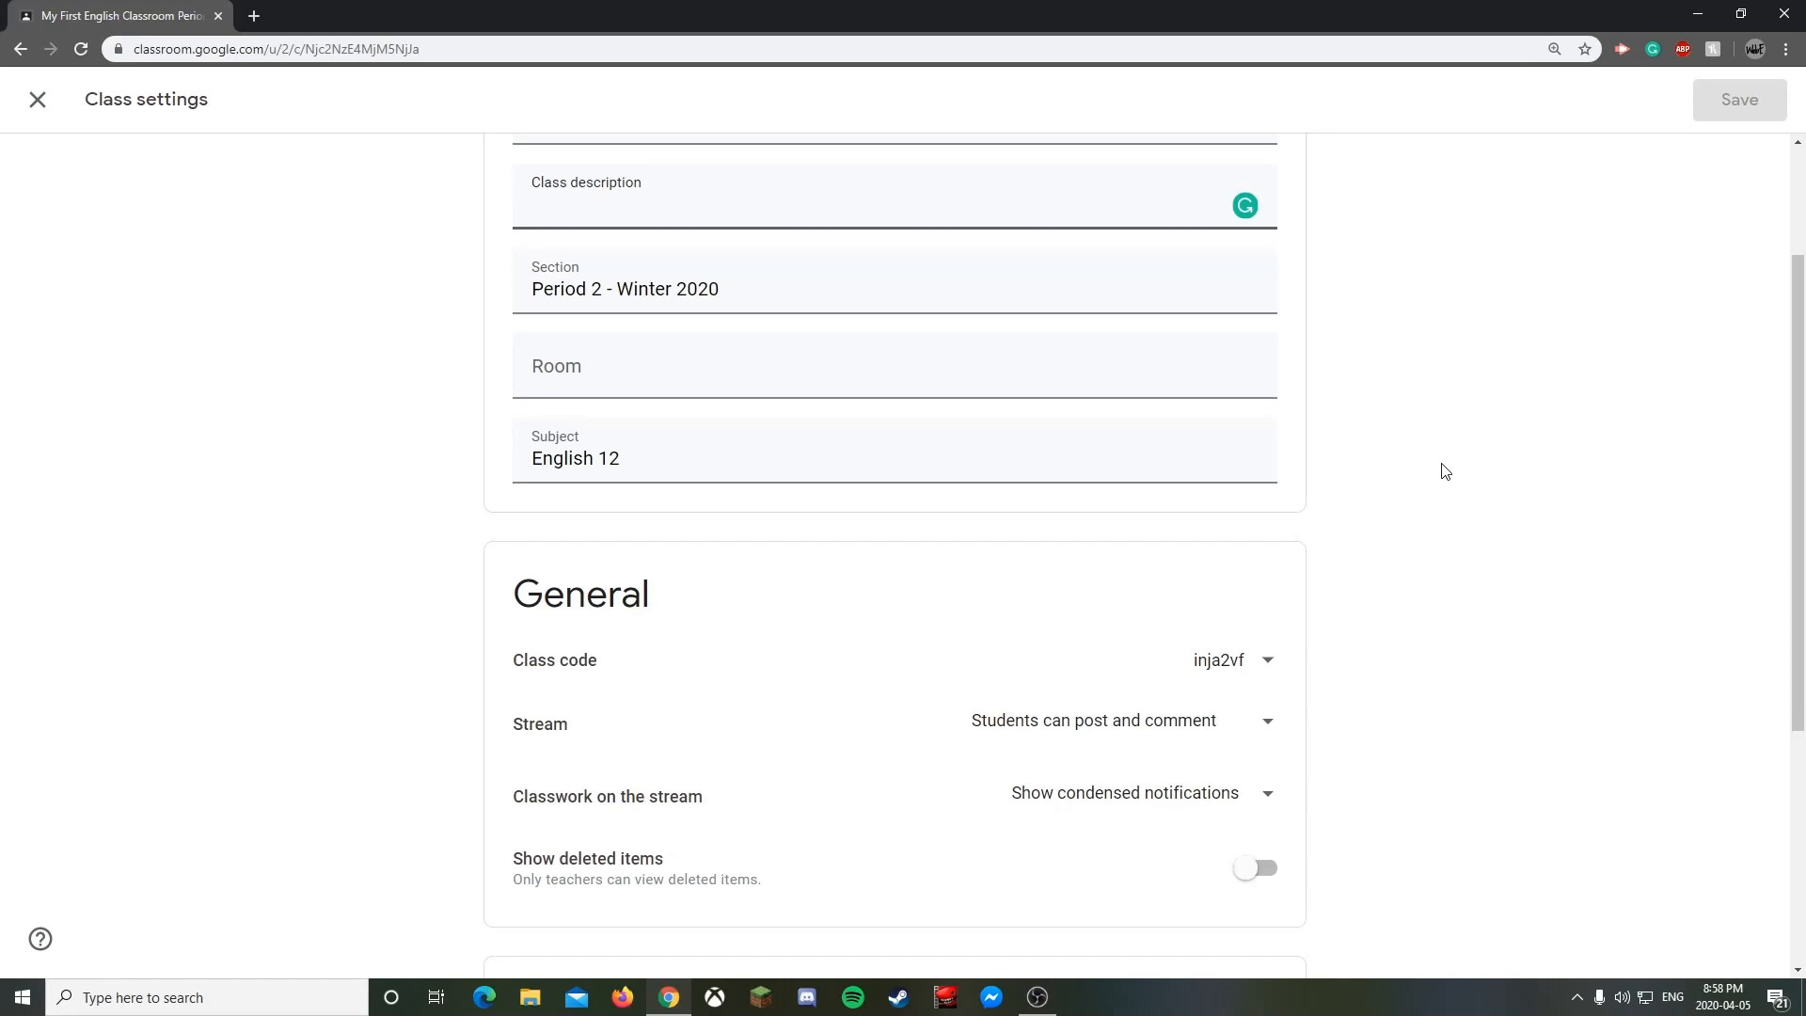
scroll(1088, 343, "down", 3)
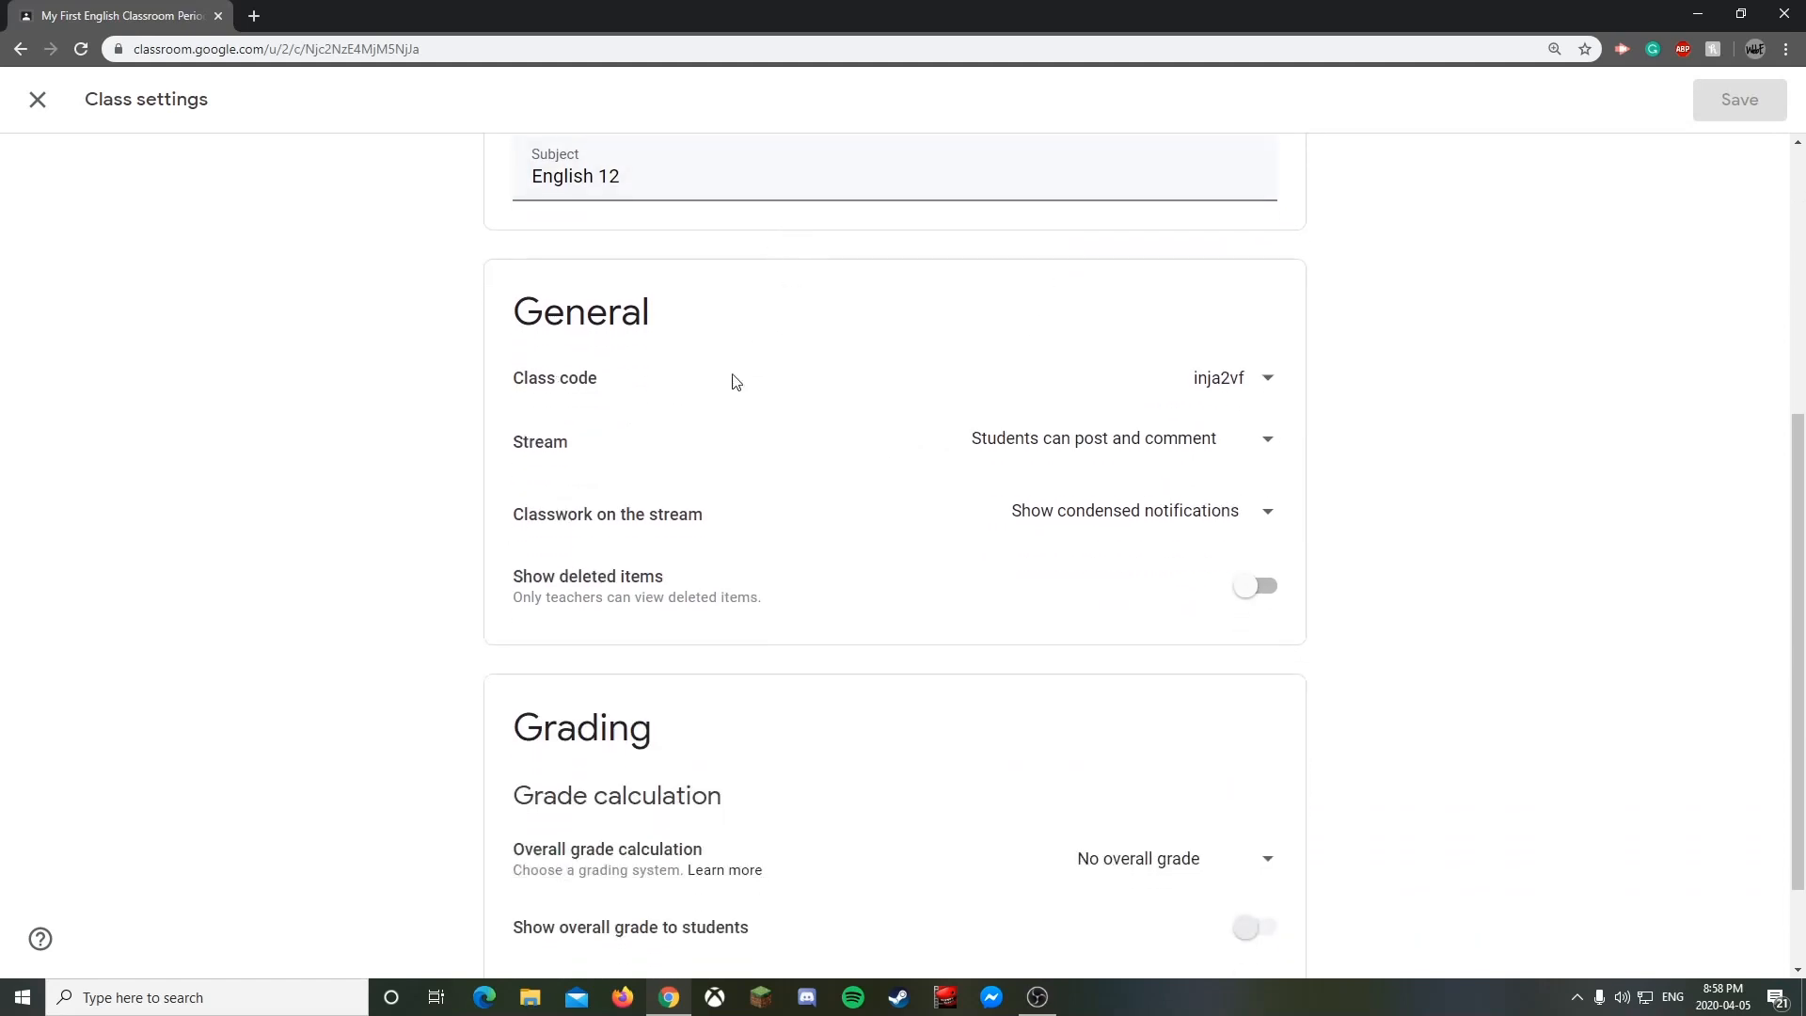
- Disable the class code, then re-enable it to generate a fresh join code
left_click(1267, 382)
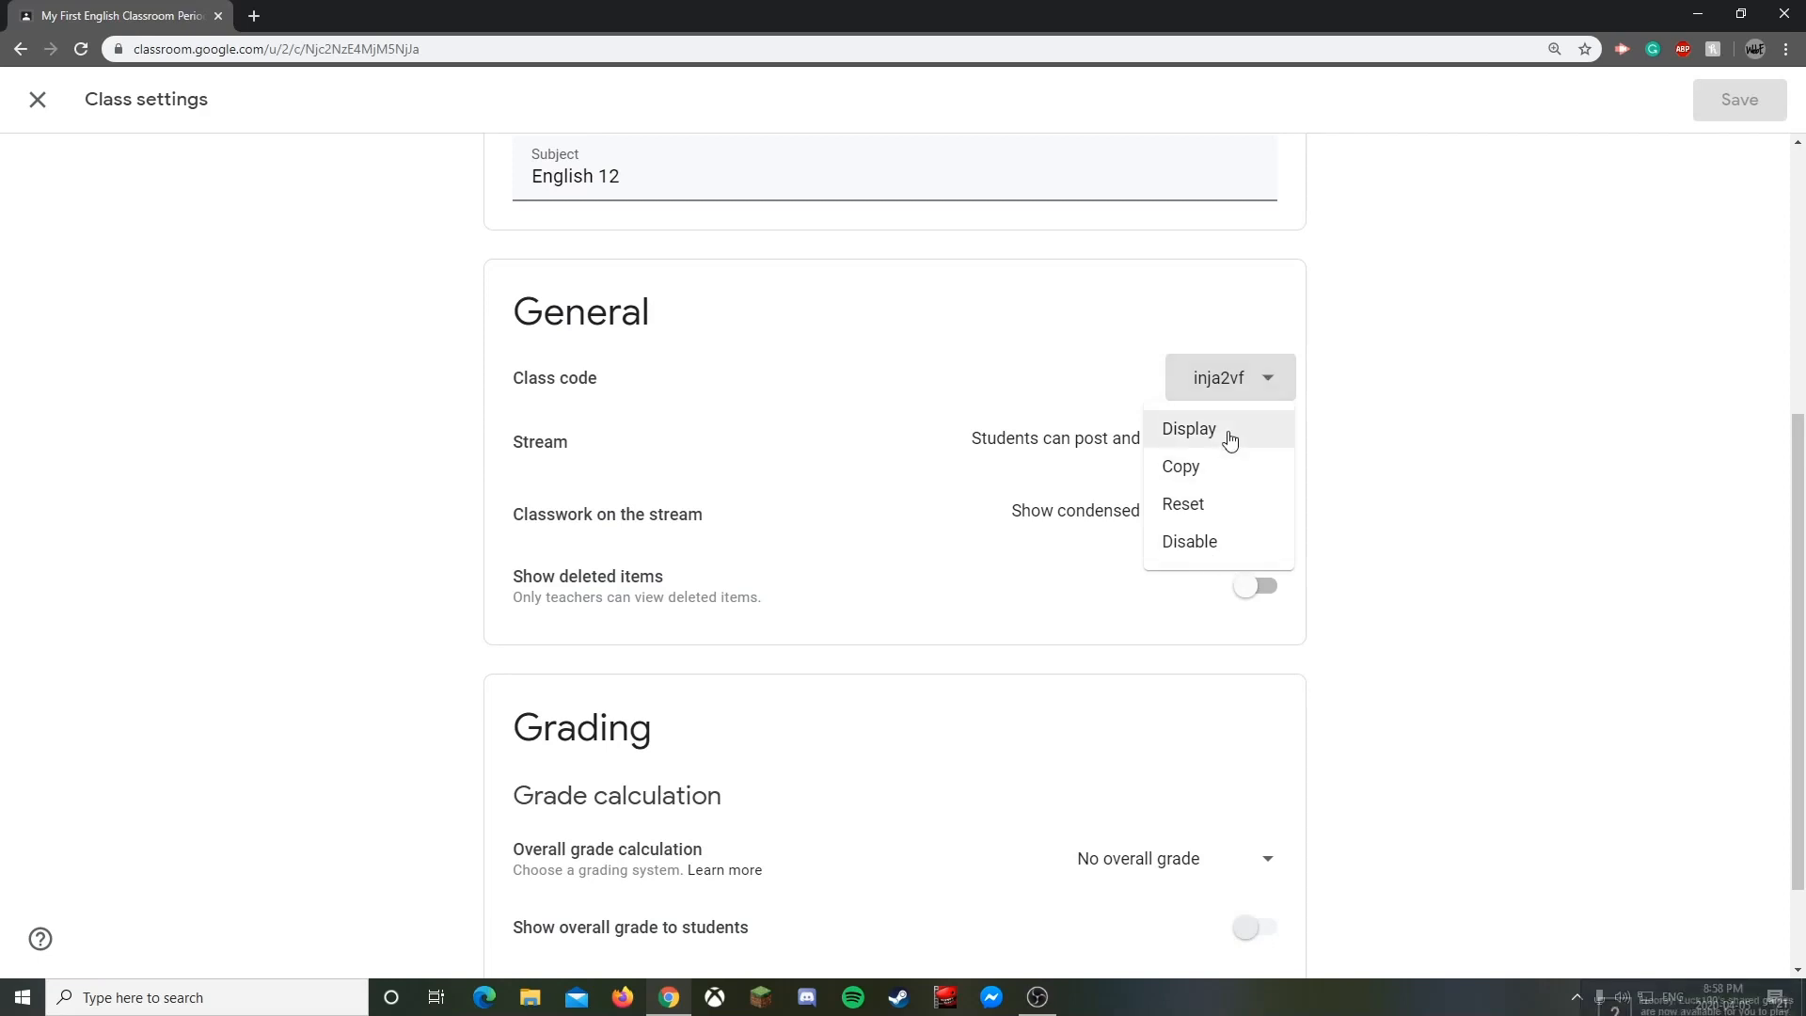
left_click(1216, 551)
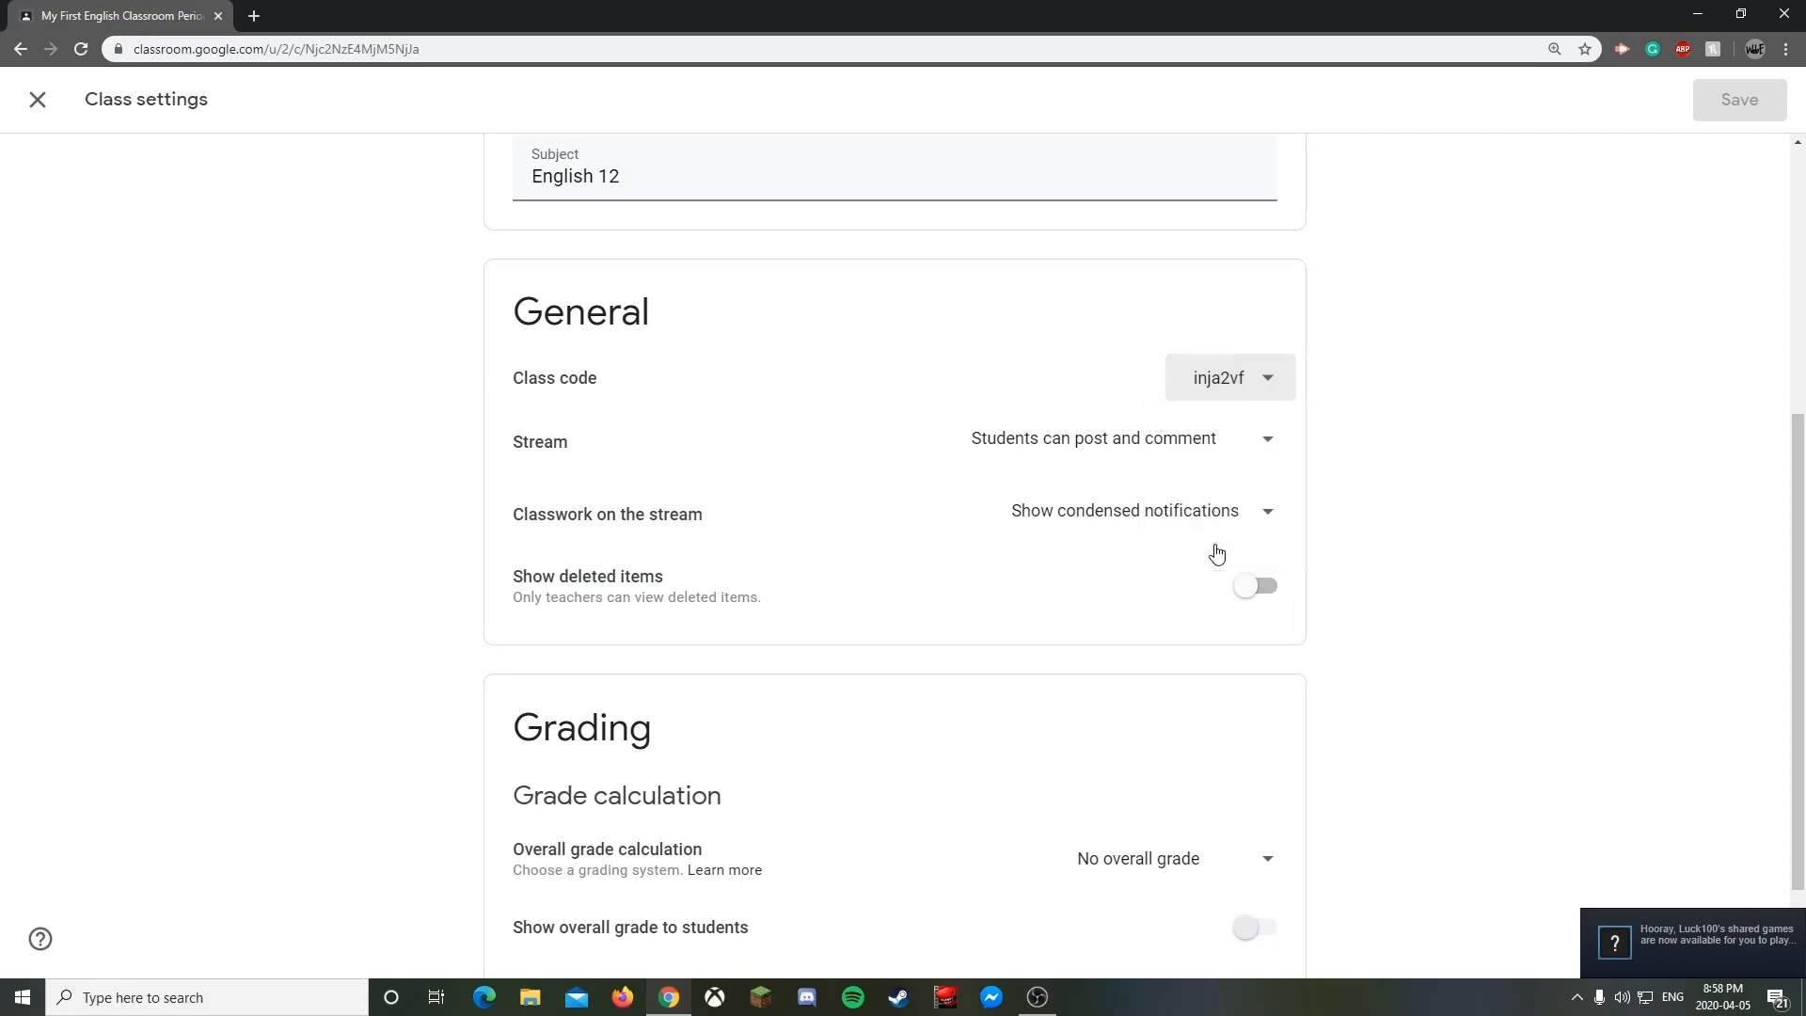
left_click(1270, 381)
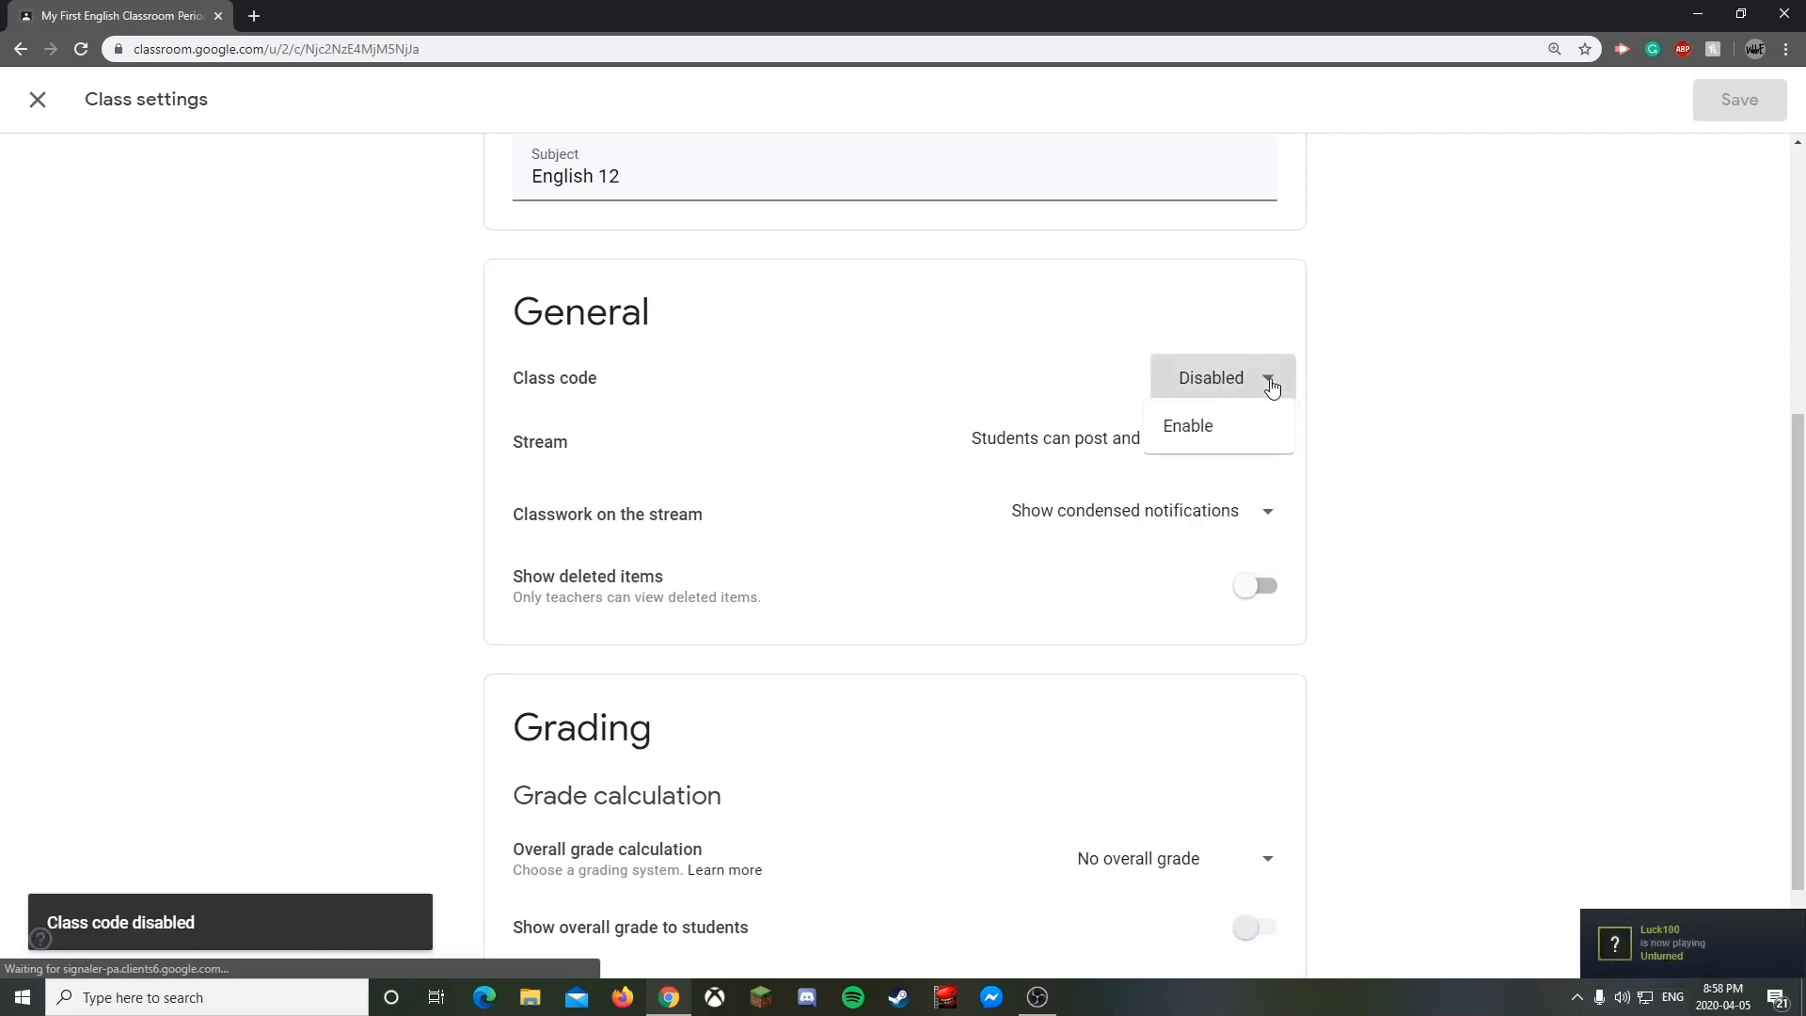
left_click(1303, 409)
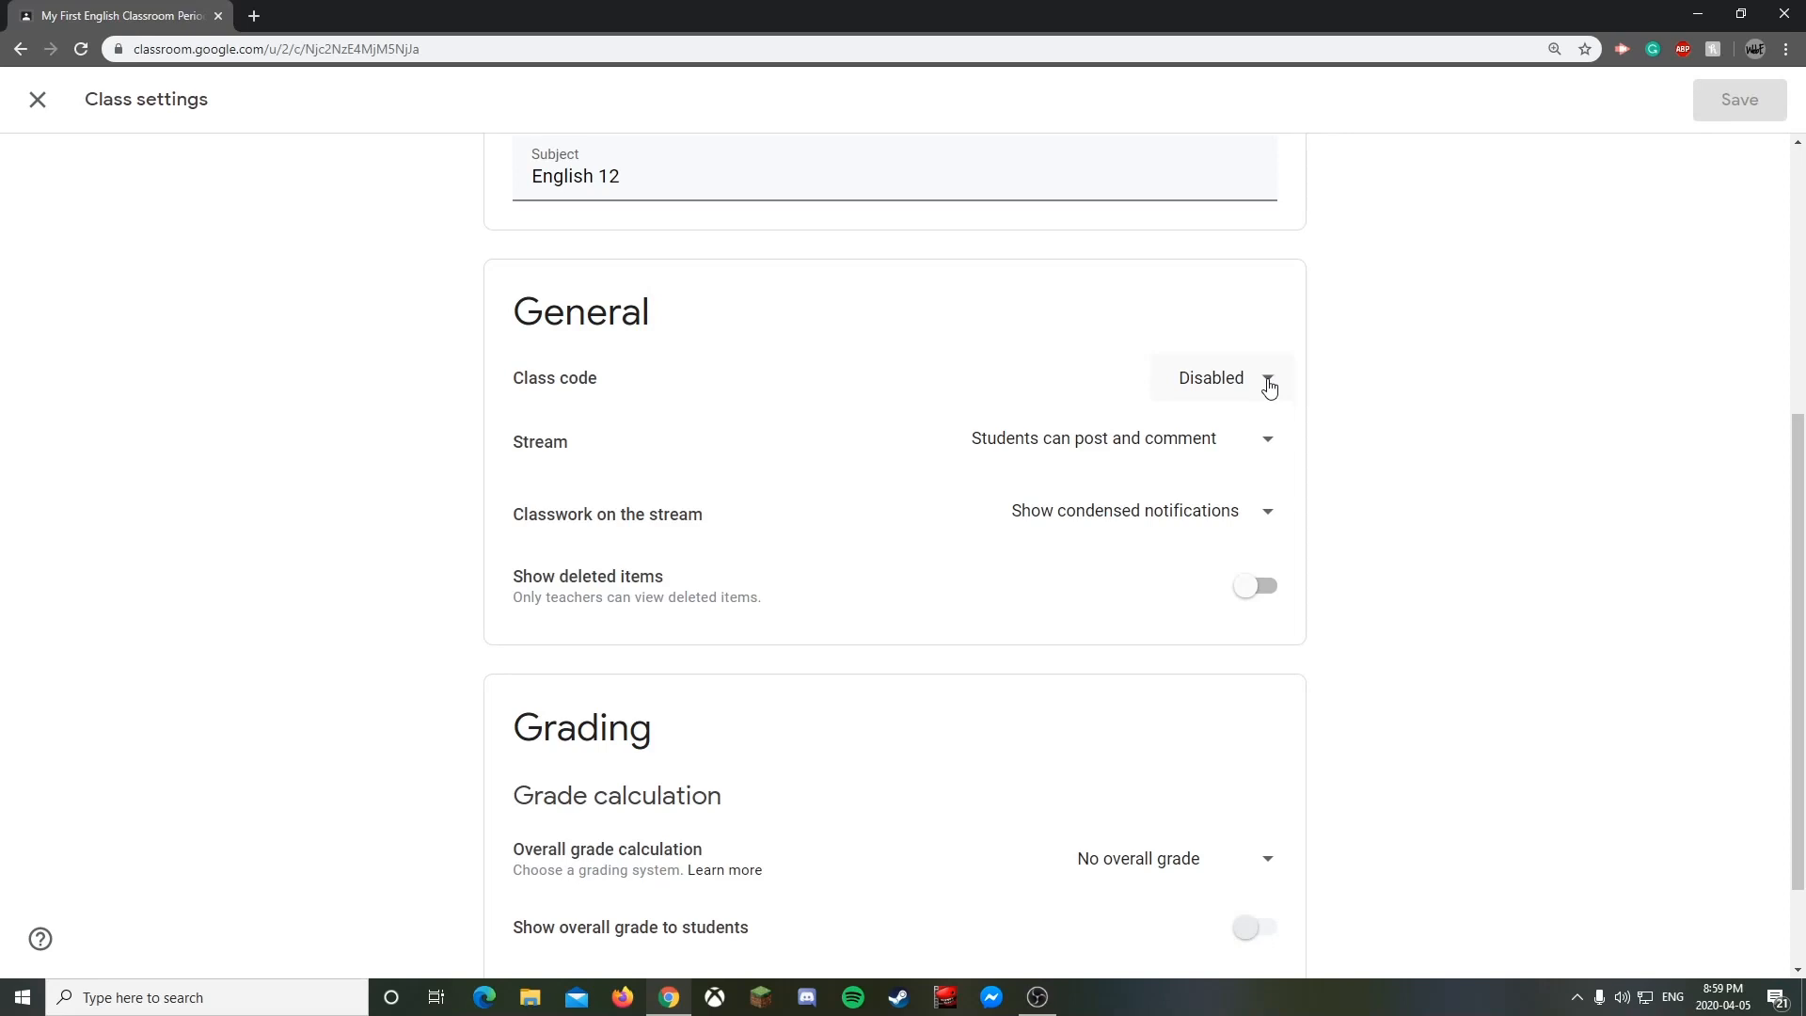
left_click(1269, 386)
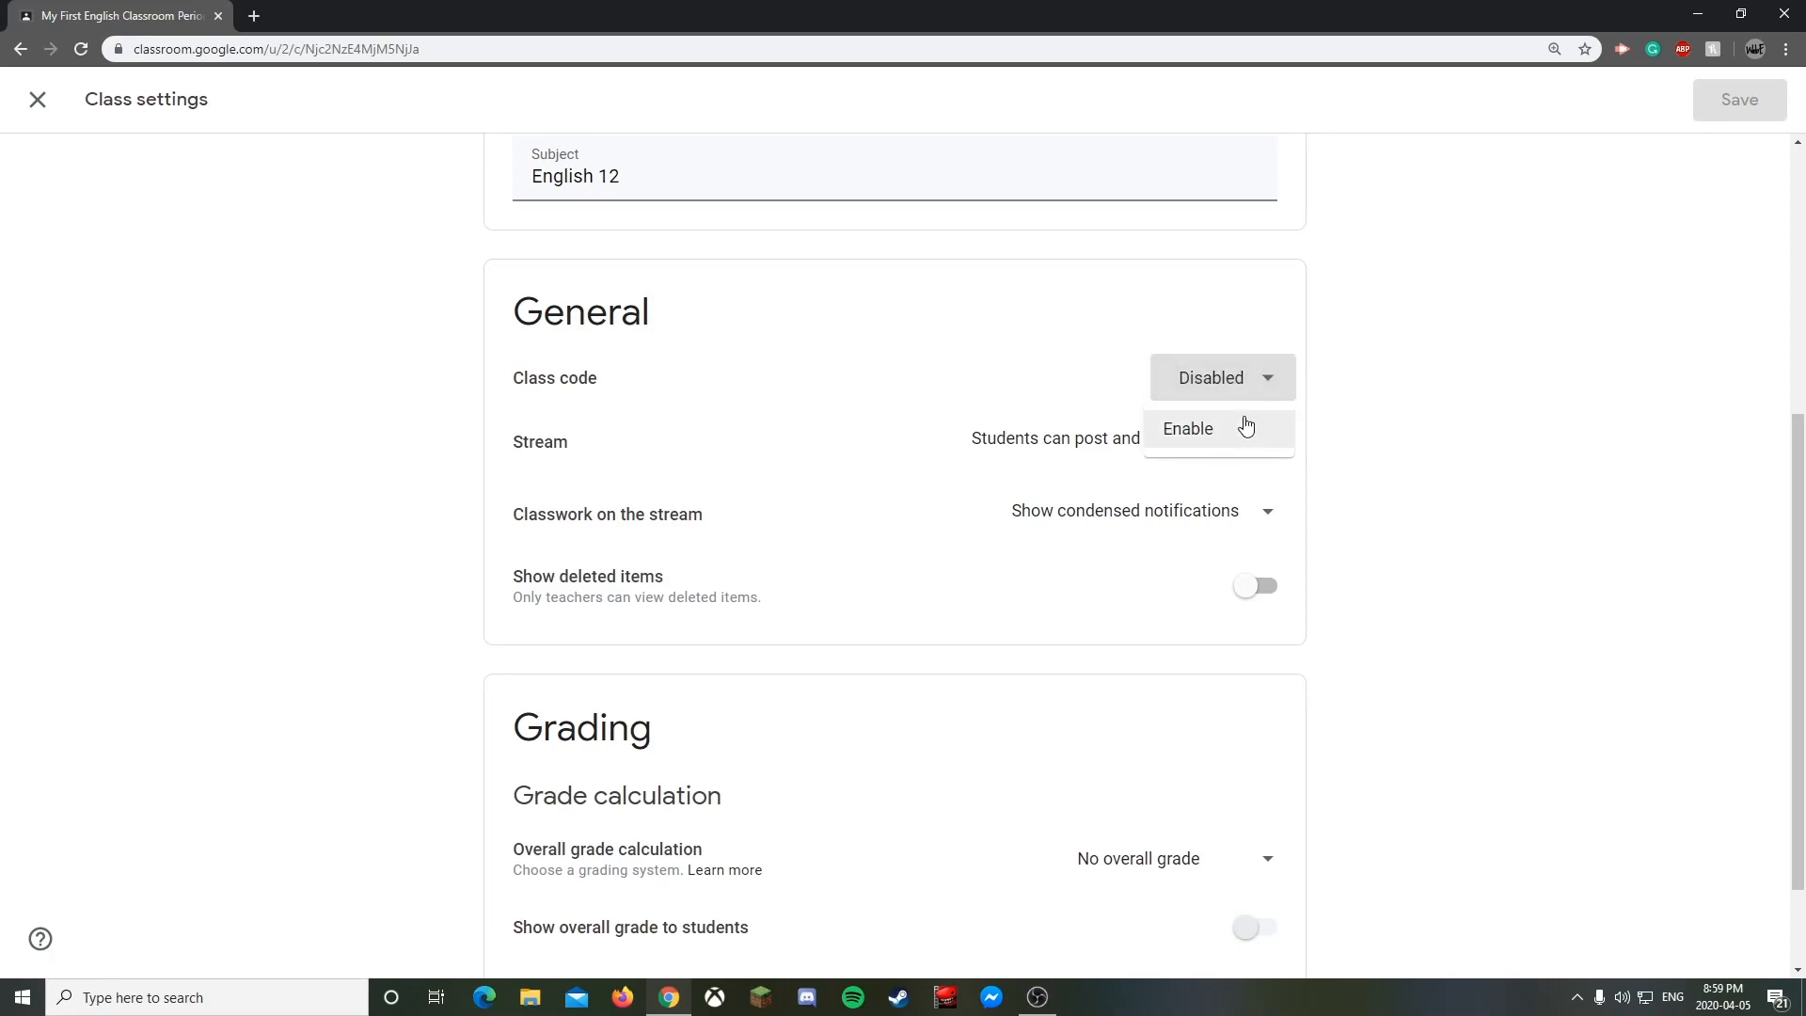
left_click(1315, 425)
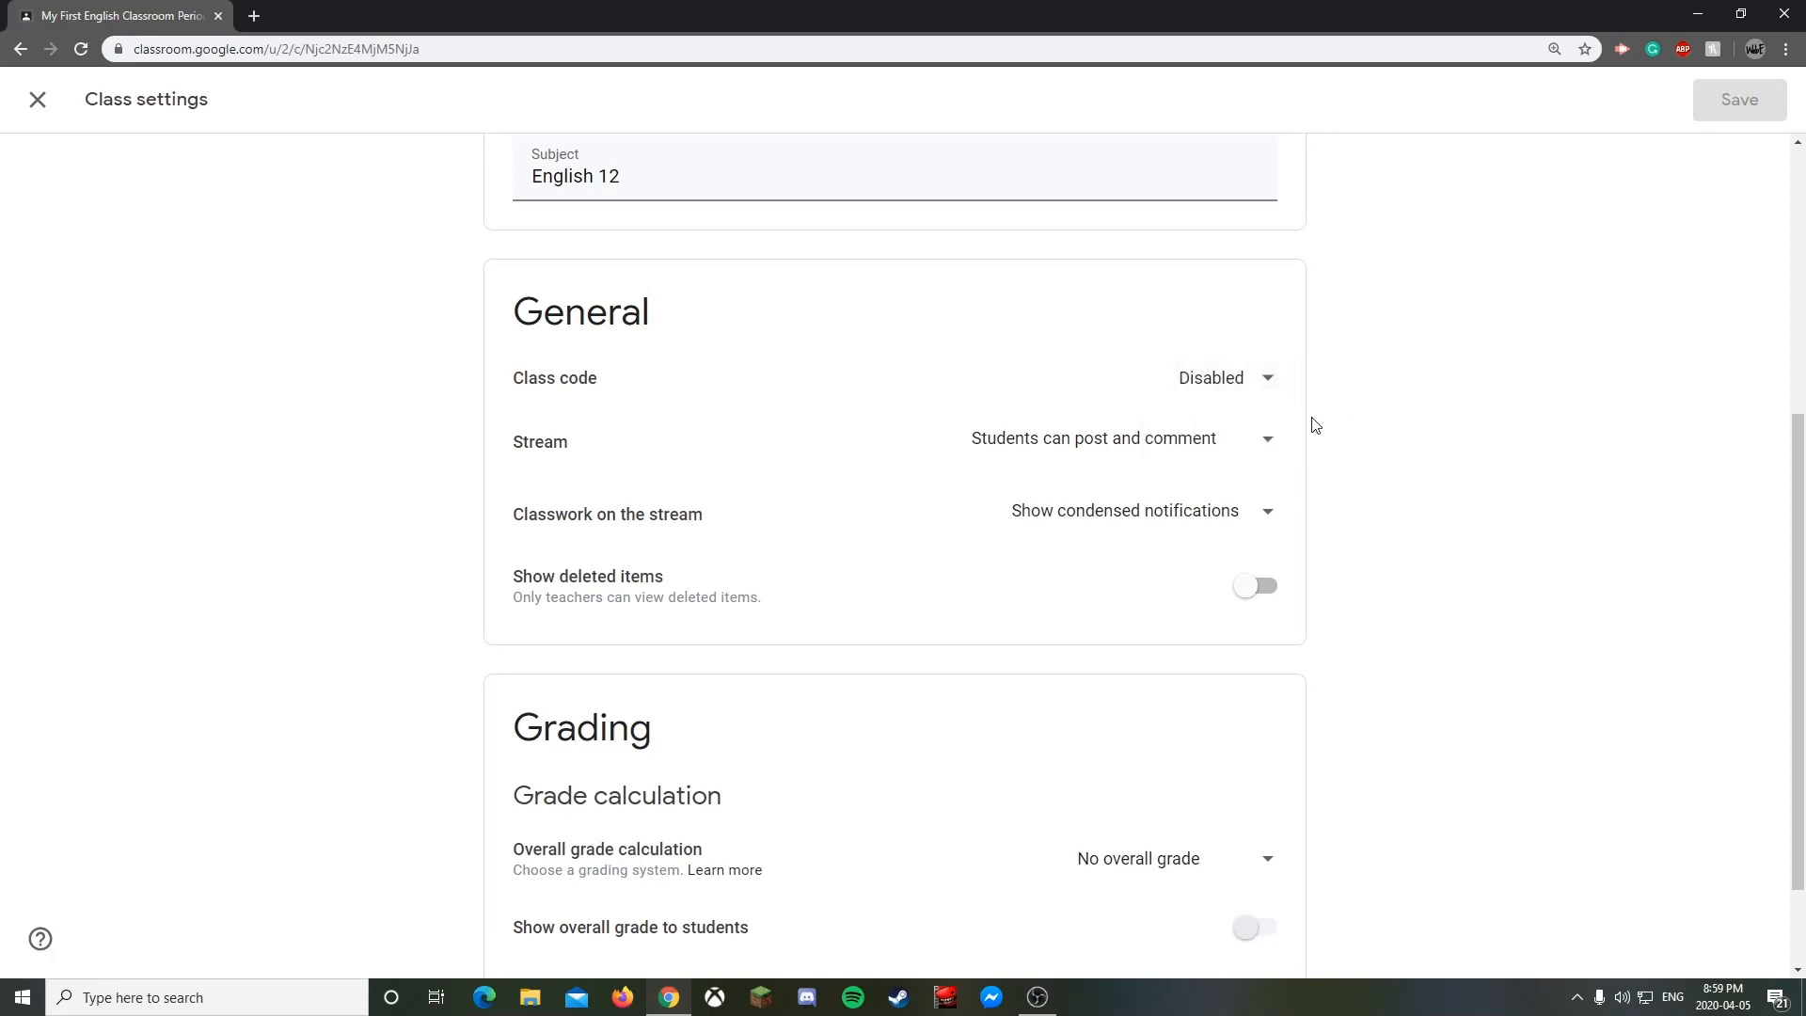
left_click(1266, 376)
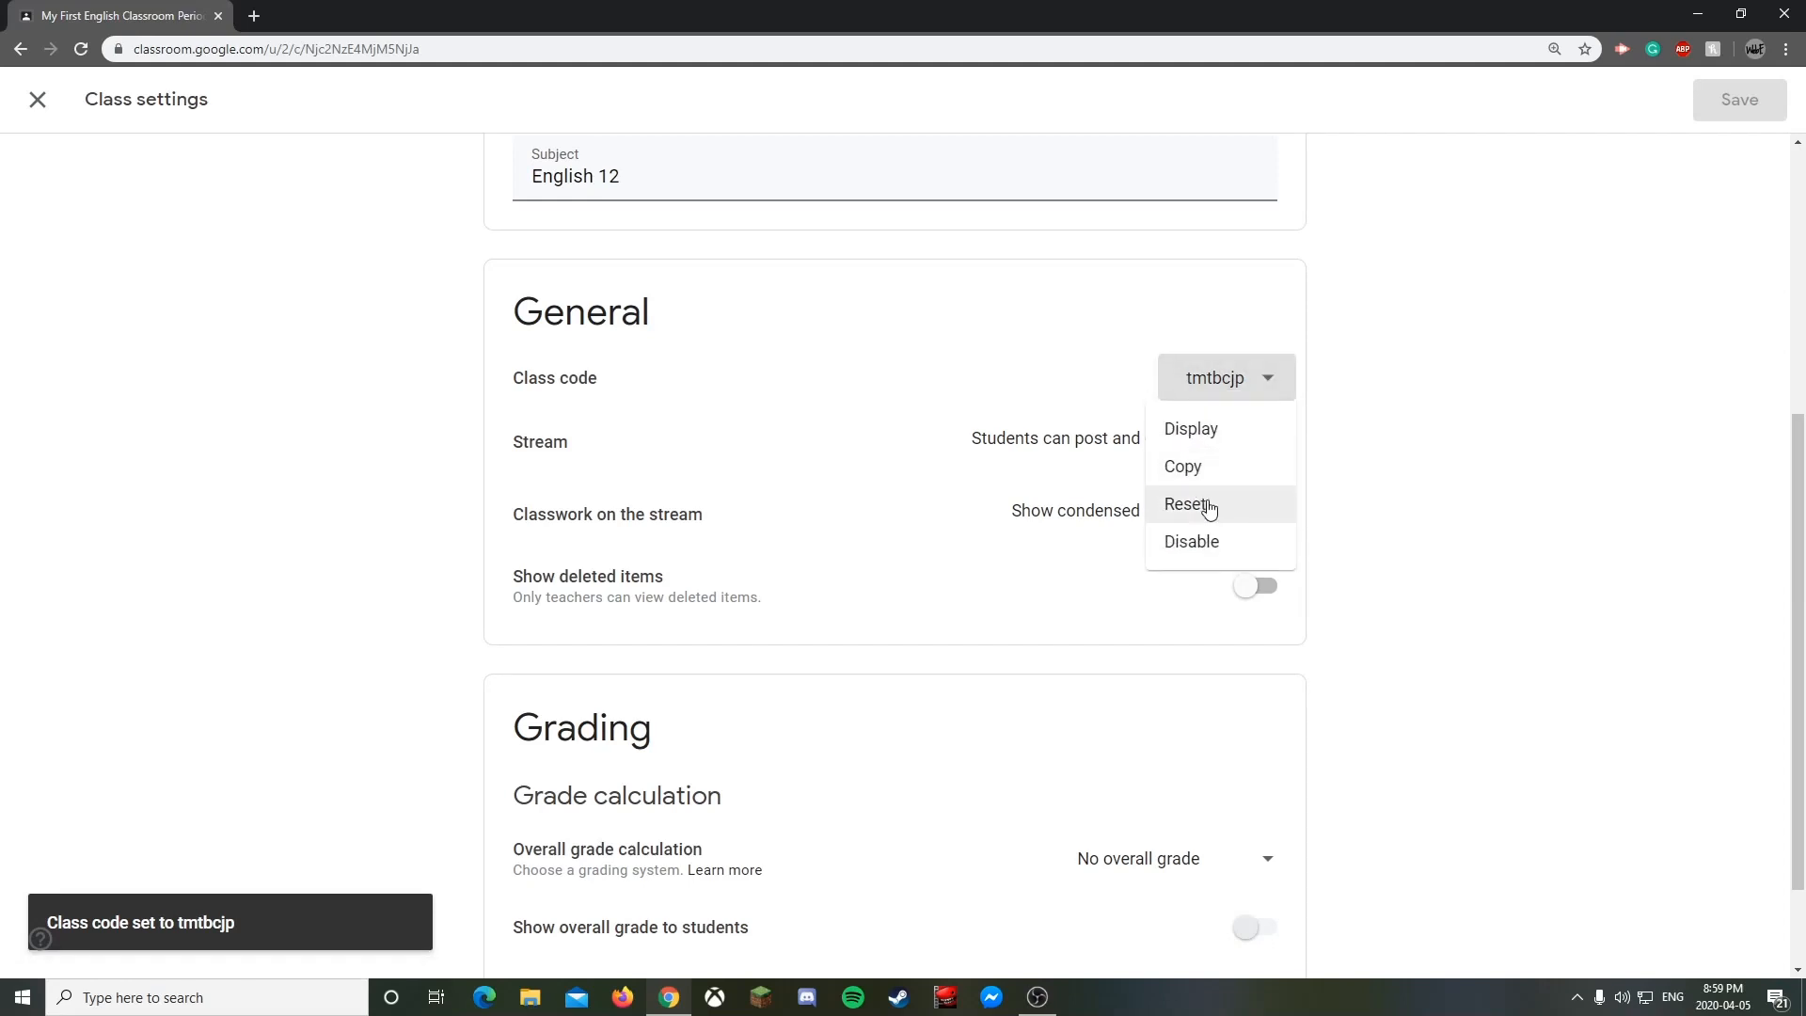
left_click(1397, 463)
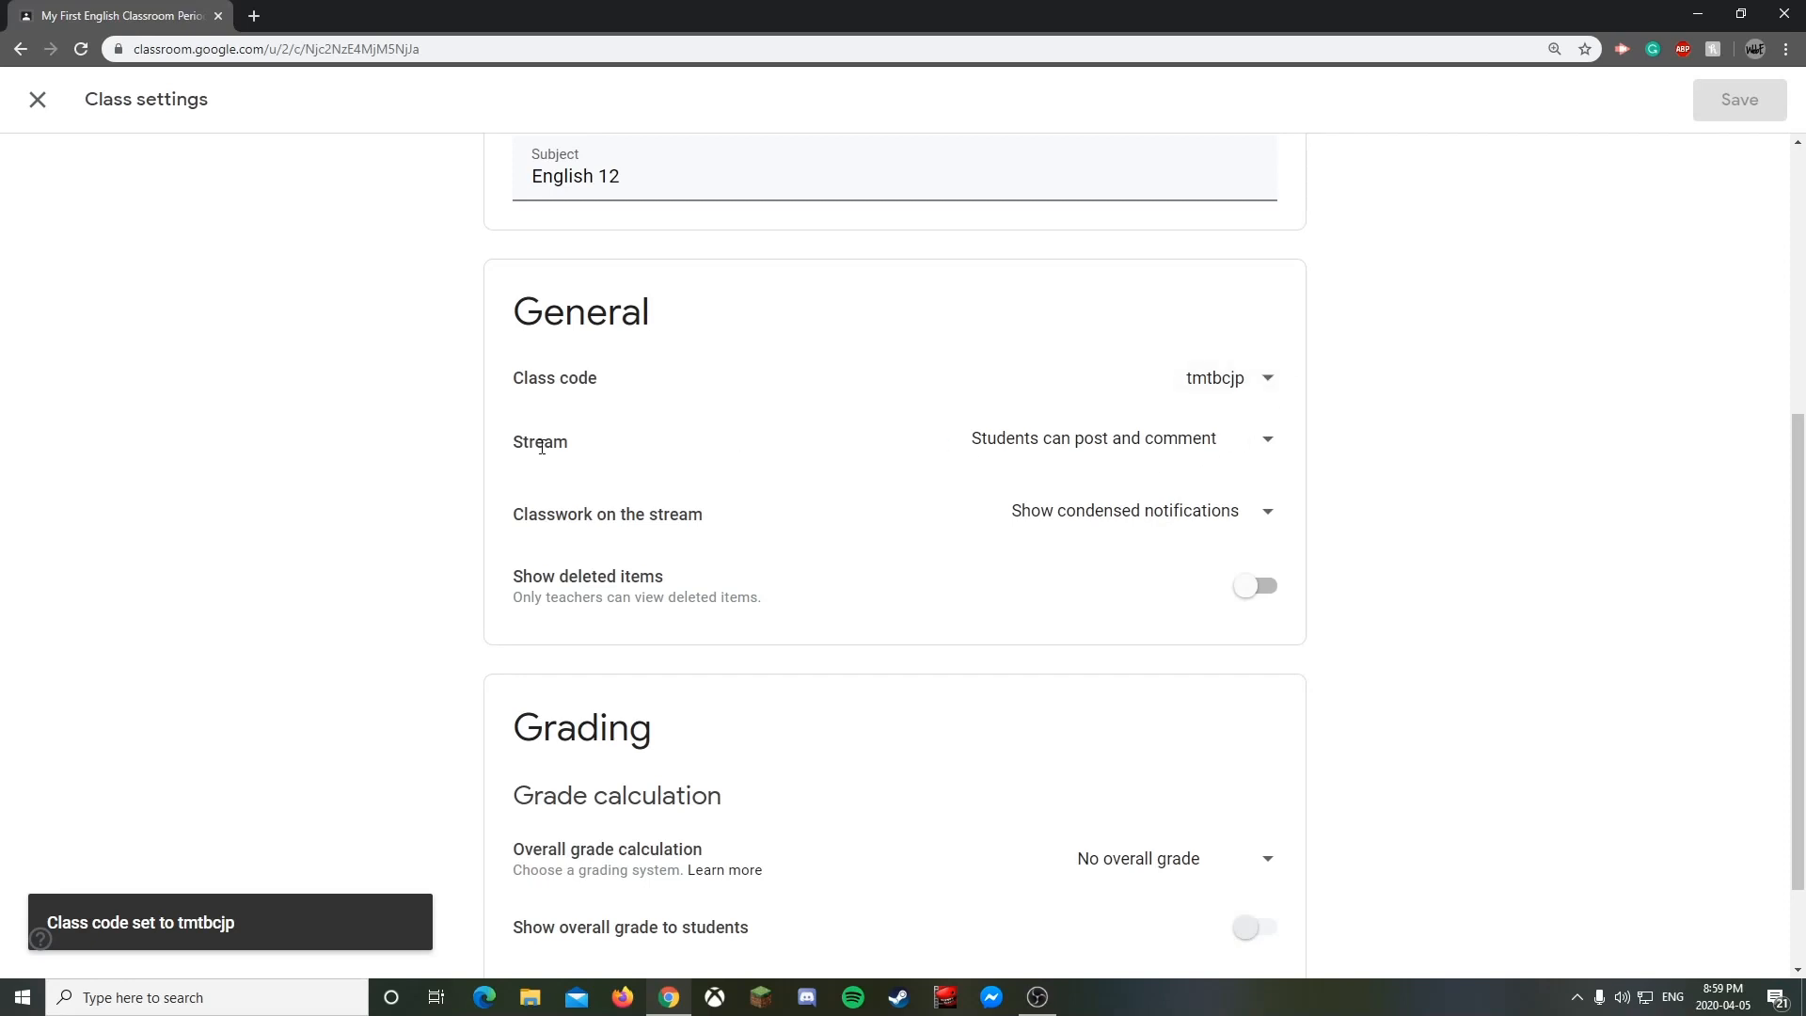
left_click(1248, 441)
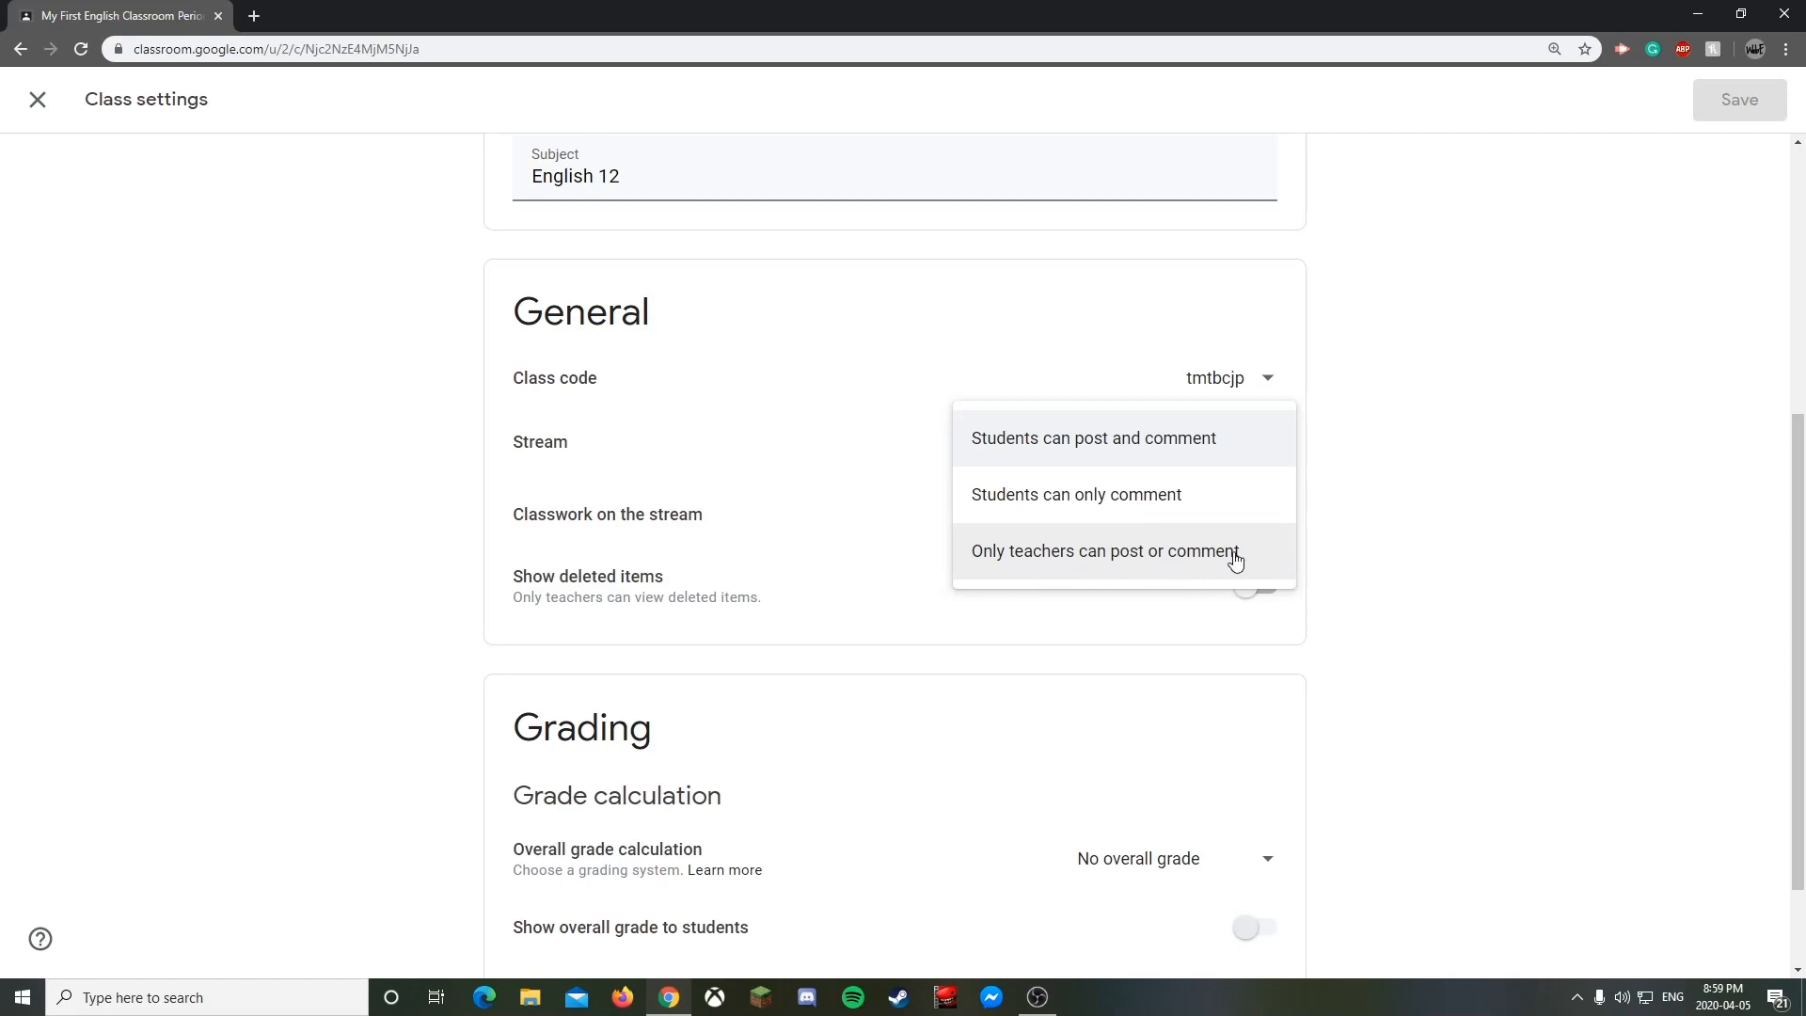
left_click(1425, 526)
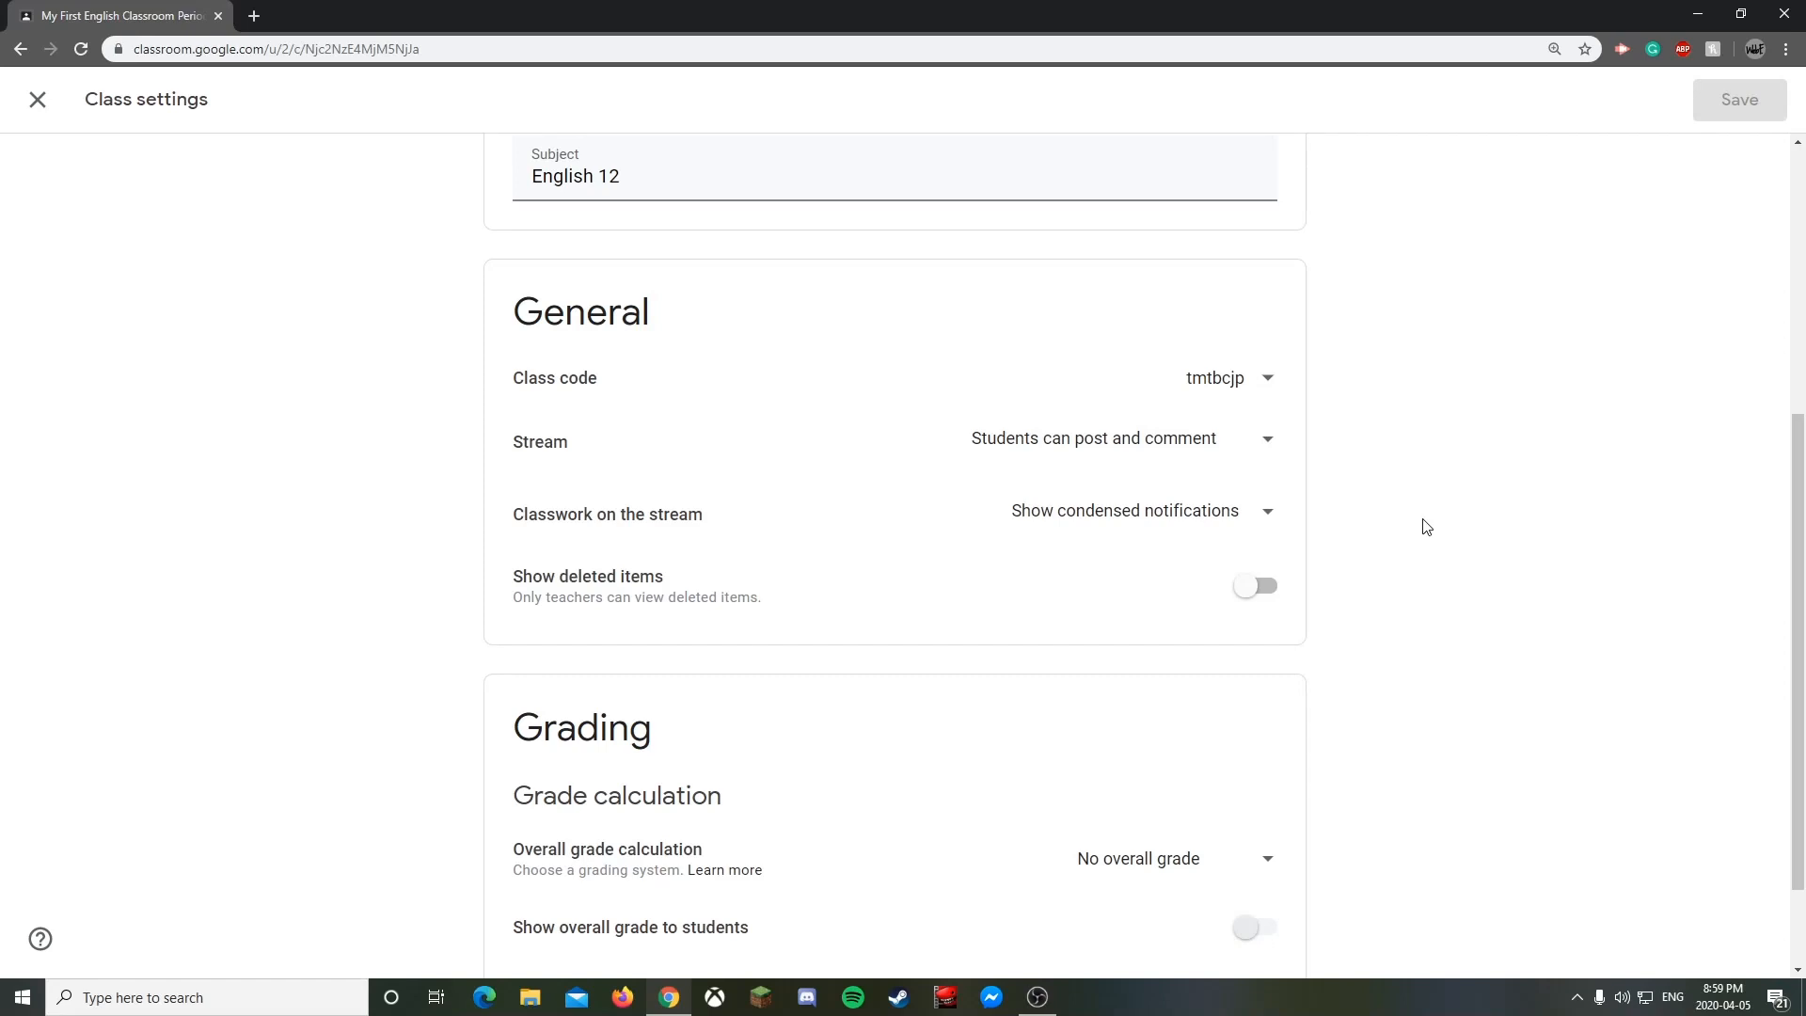
left_click(1205, 439)
left_click(1218, 498)
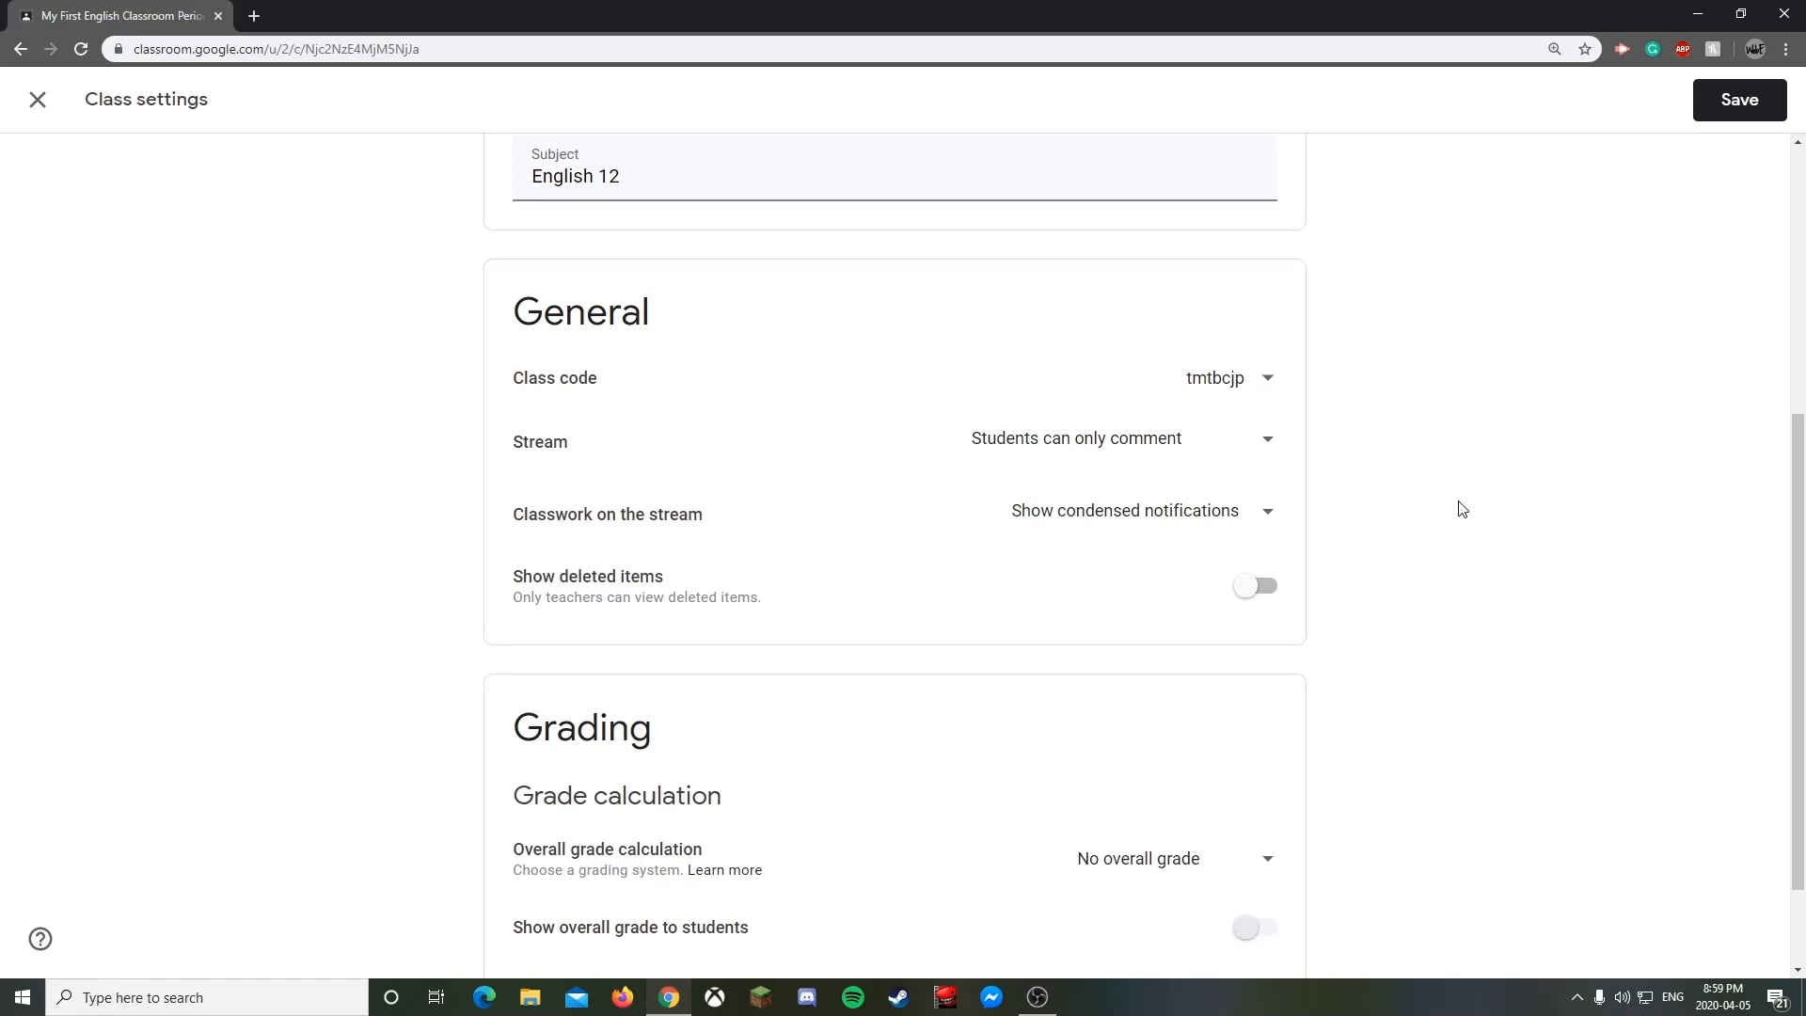
left_click(1188, 440)
left_click(1094, 387)
left_click(1125, 525)
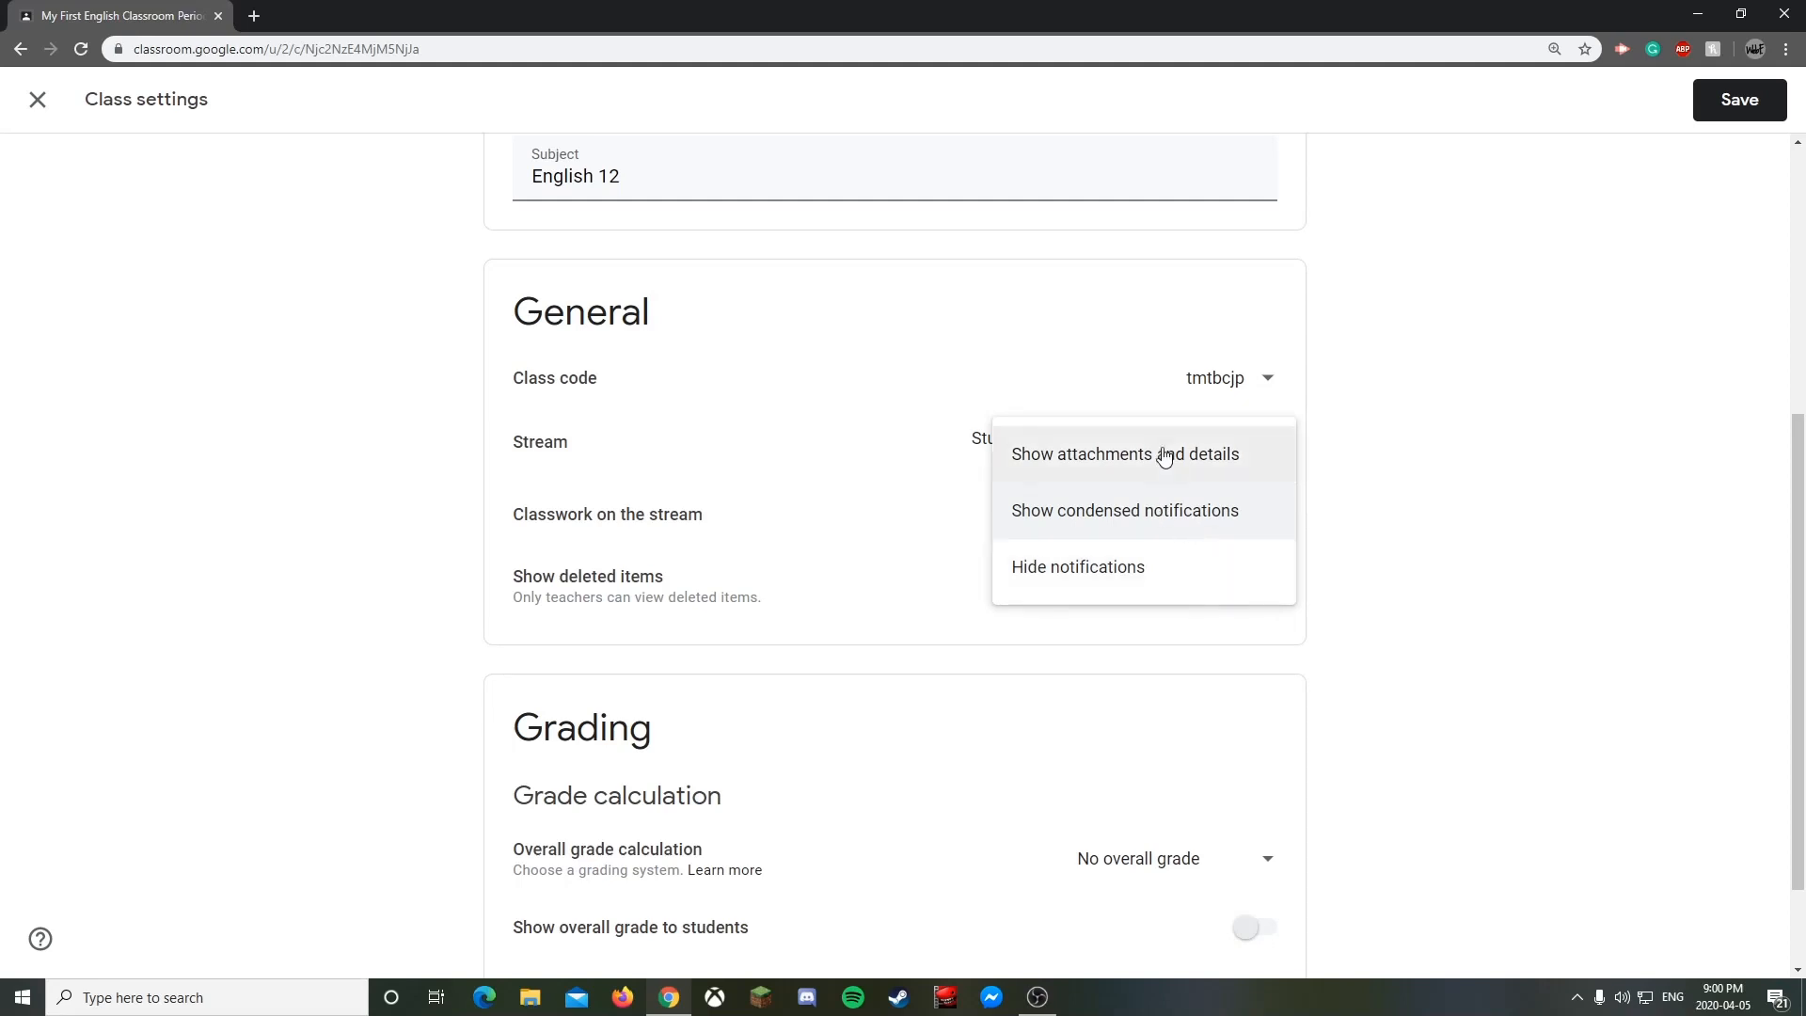
left_click(1462, 534)
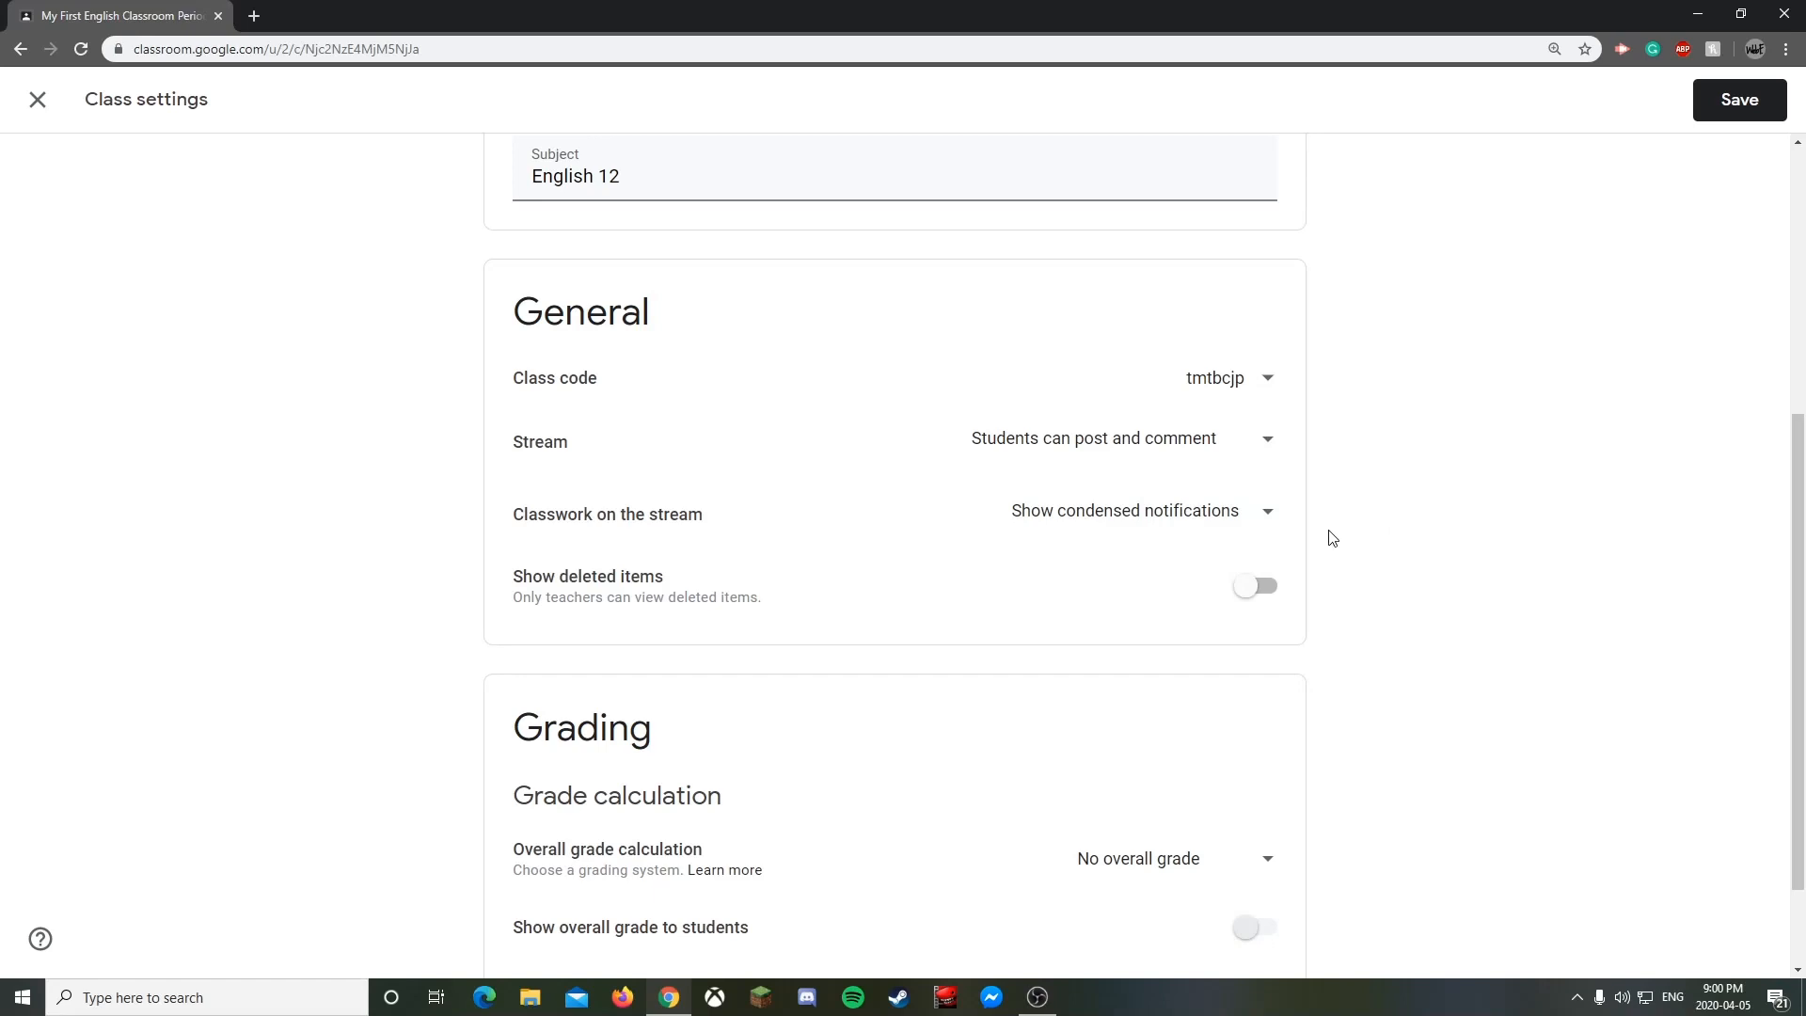
left_click(1141, 519)
left_click(1125, 569)
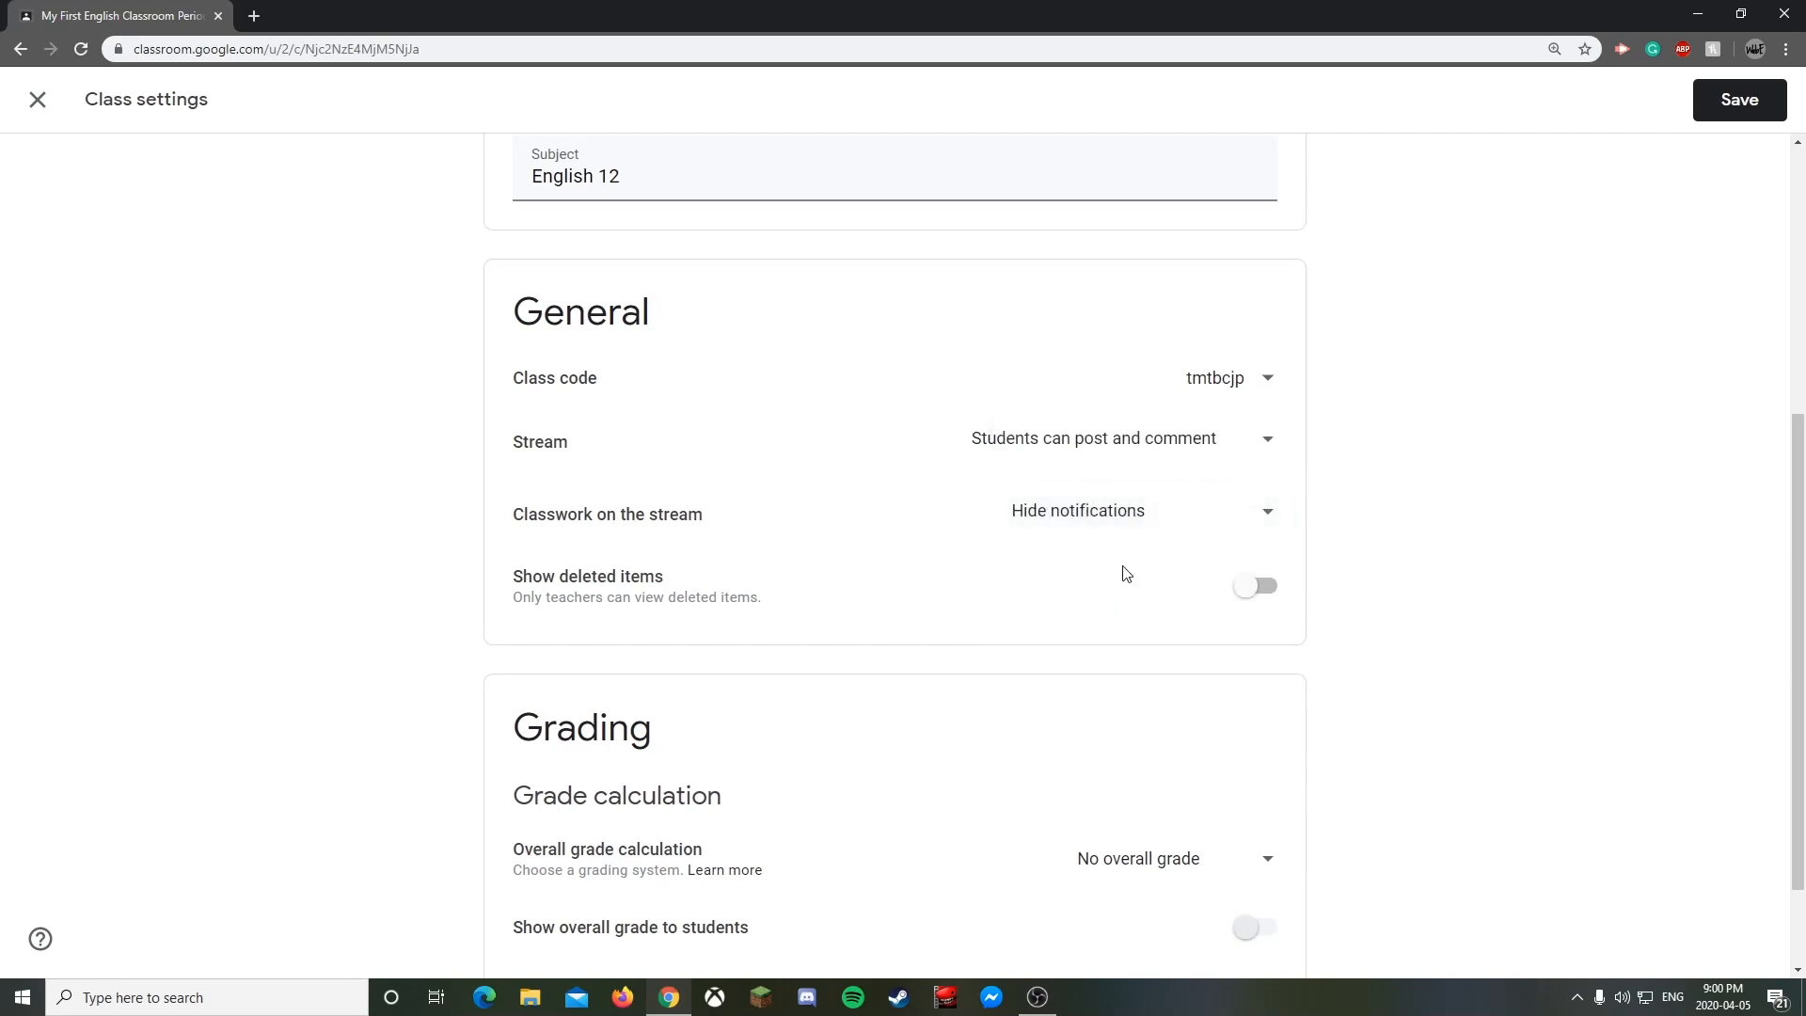
left_click(1139, 528)
left_click(1241, 488)
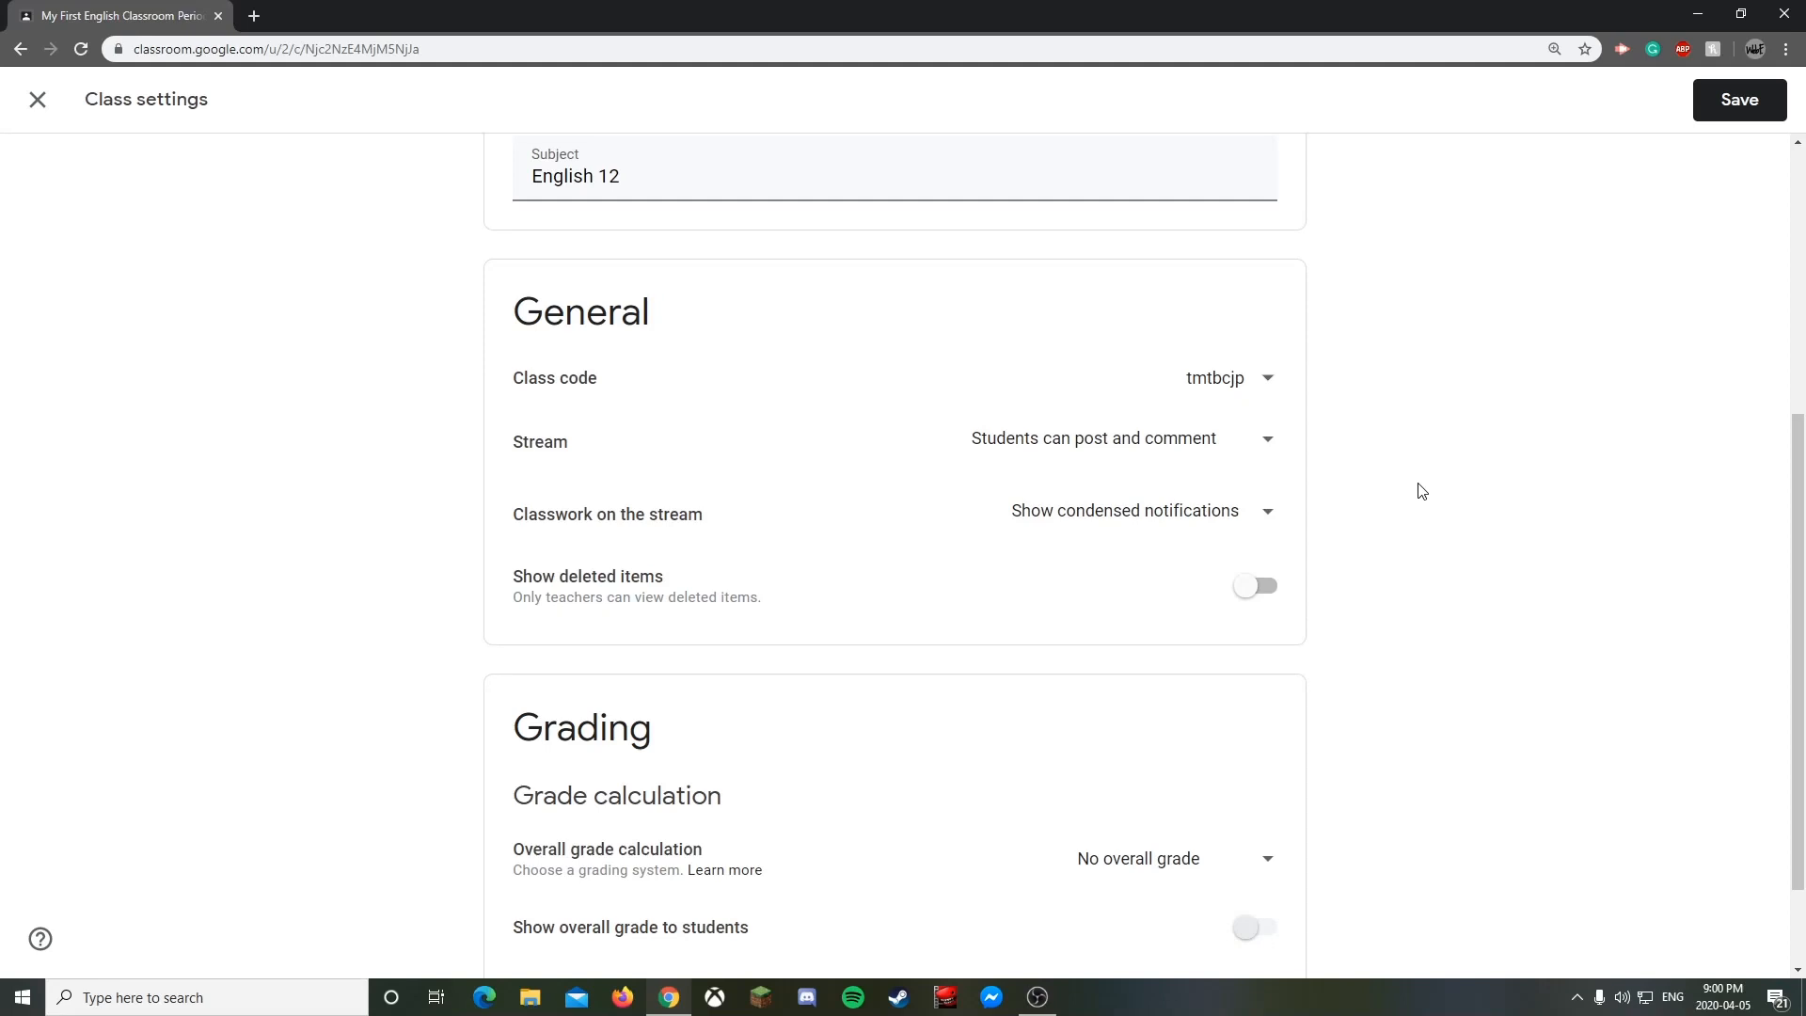
left_click(1191, 508)
left_click(1141, 466)
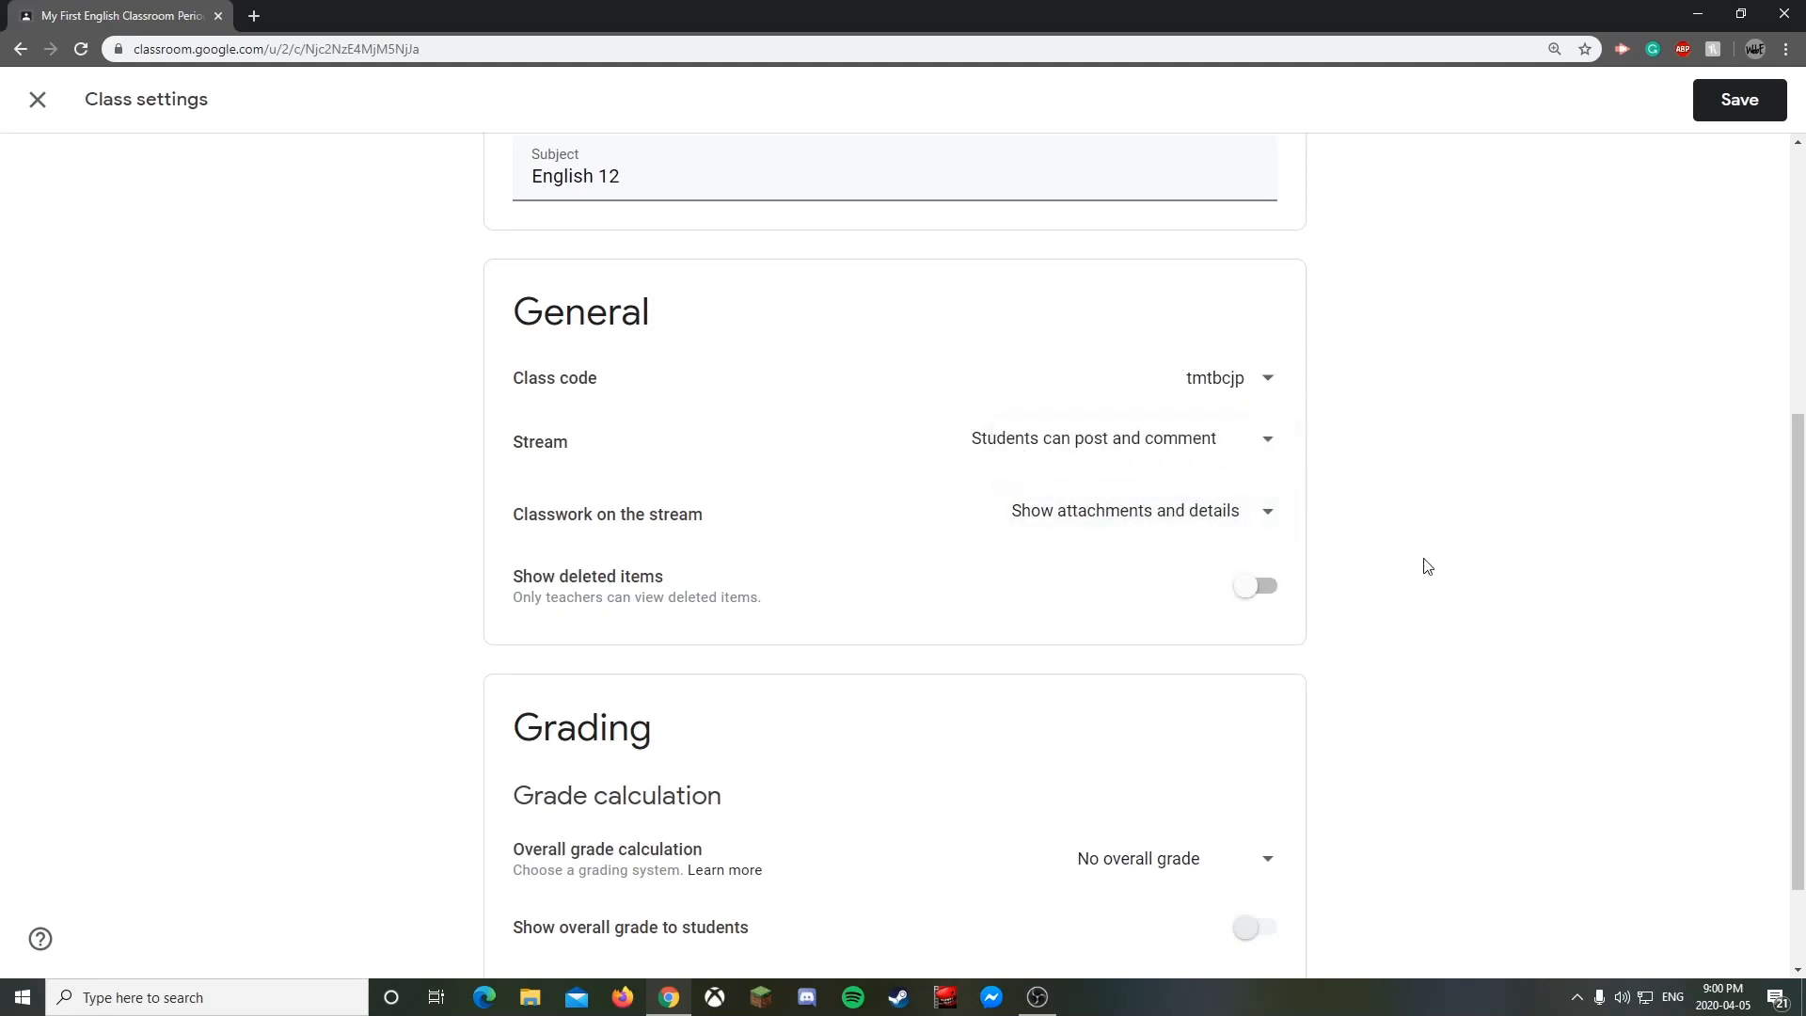
left_click(1236, 509)
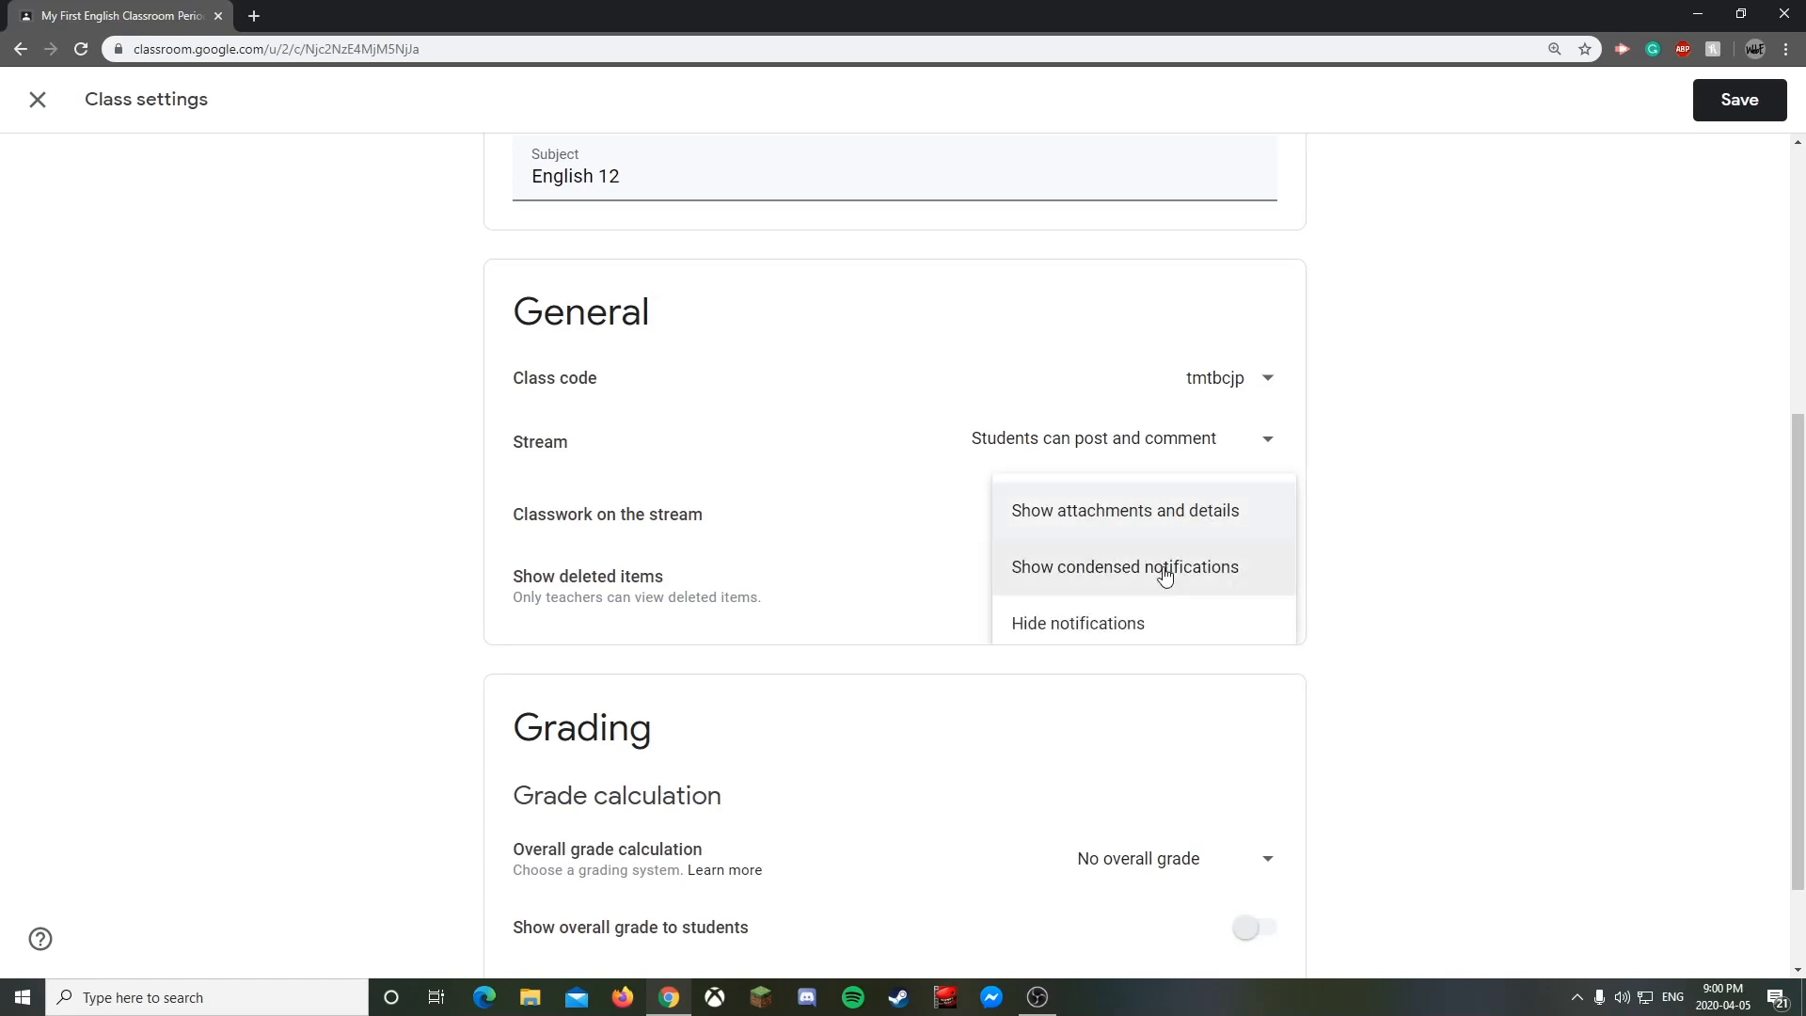
left_click(1163, 567)
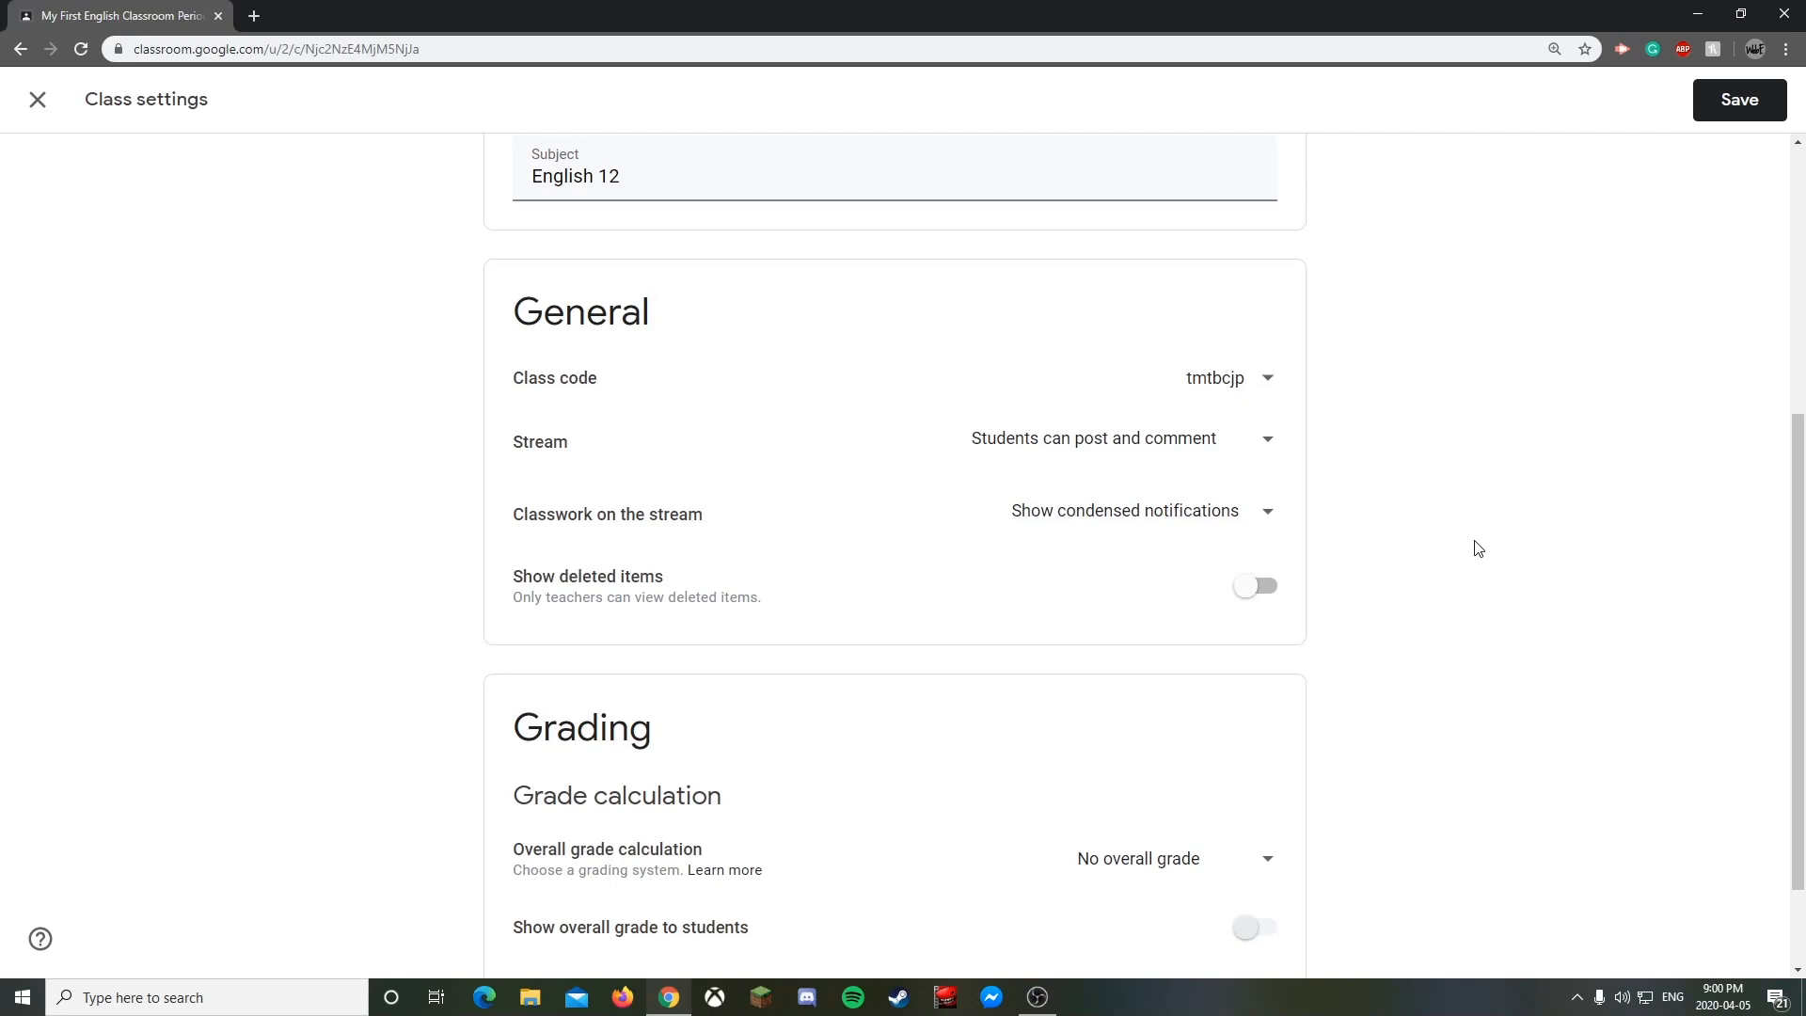
scroll(691, 555, "down", 1)
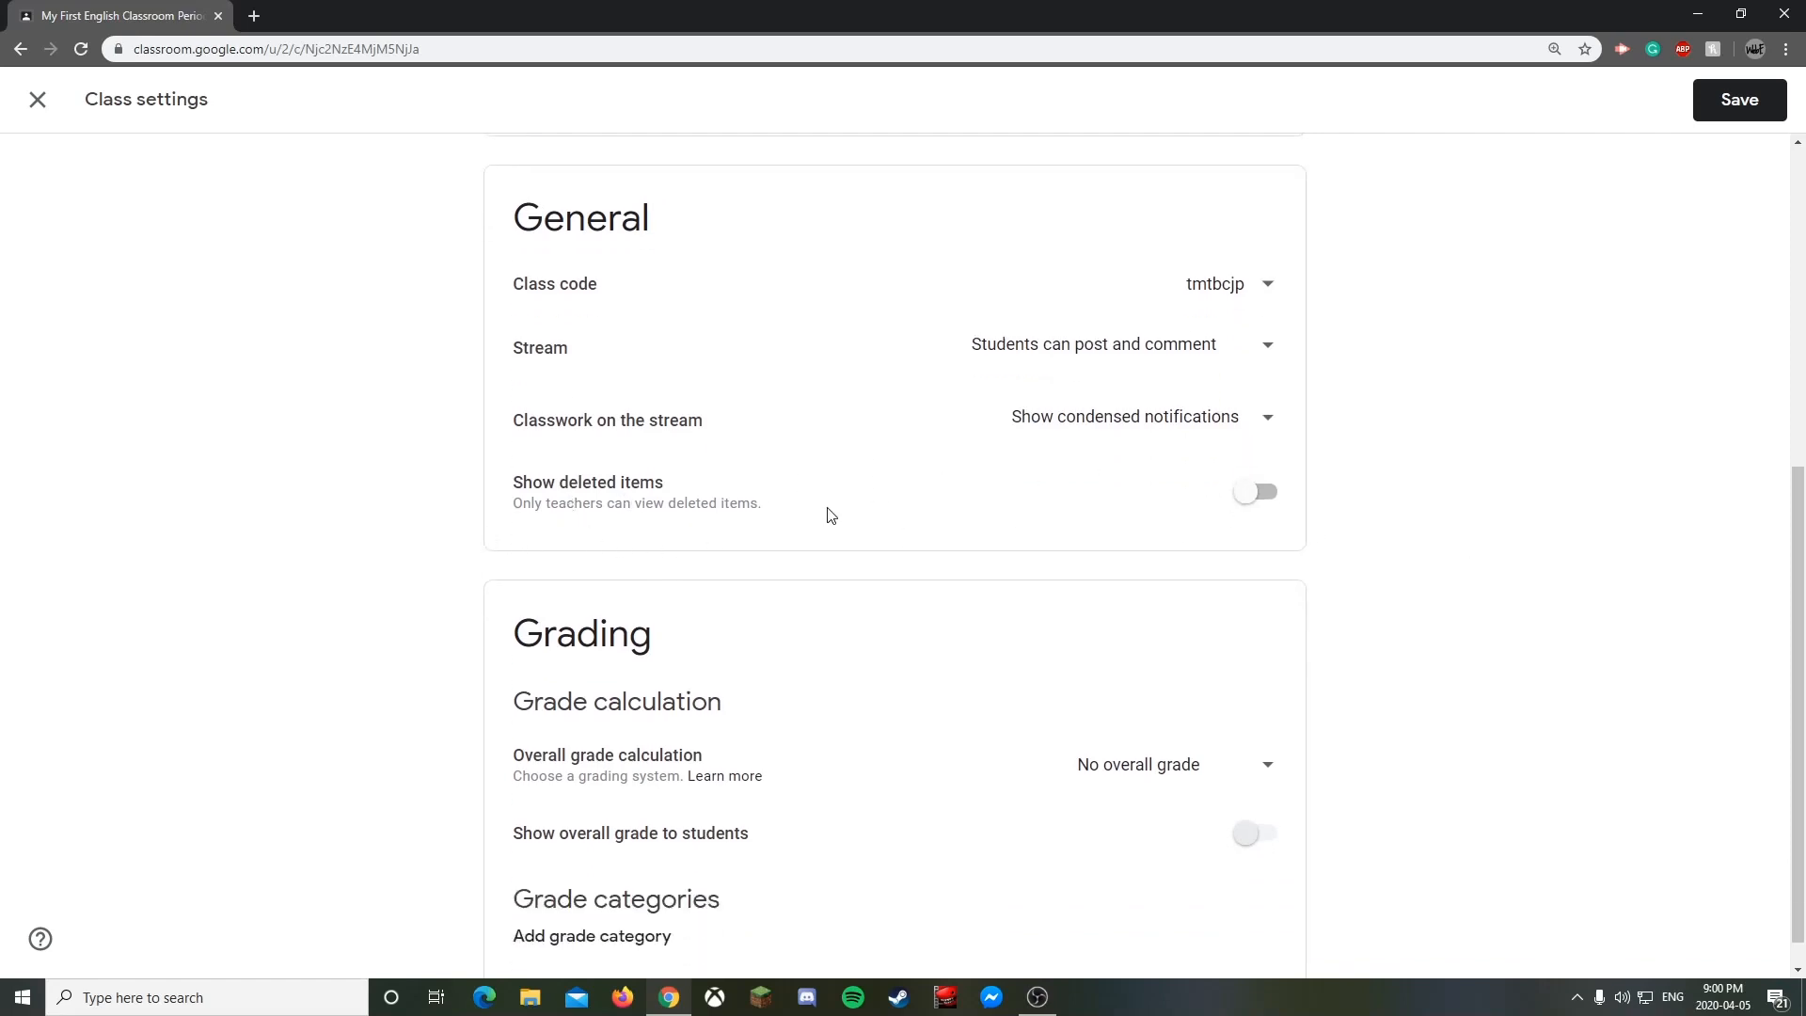
- Show deleted items to teachers and set grade calculation to Weighted by category, overall grade hidden
left_click(1259, 492)
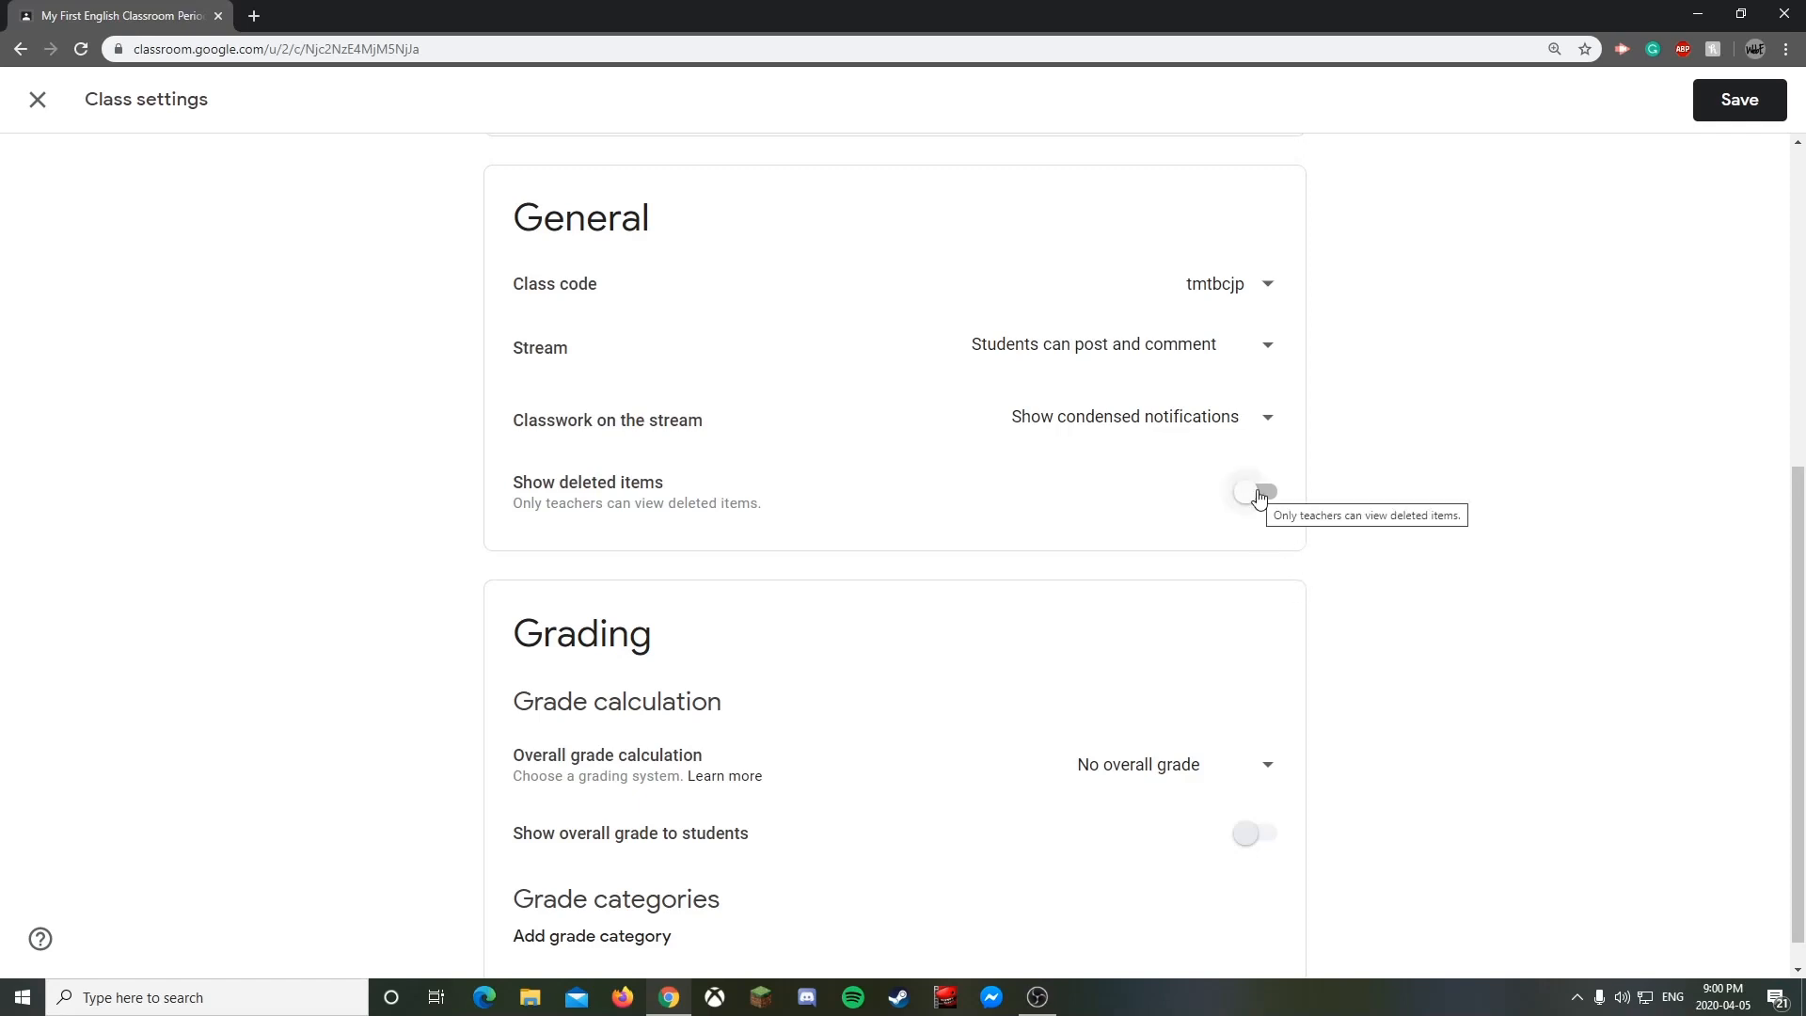
scroll(1082, 325, "down", 1)
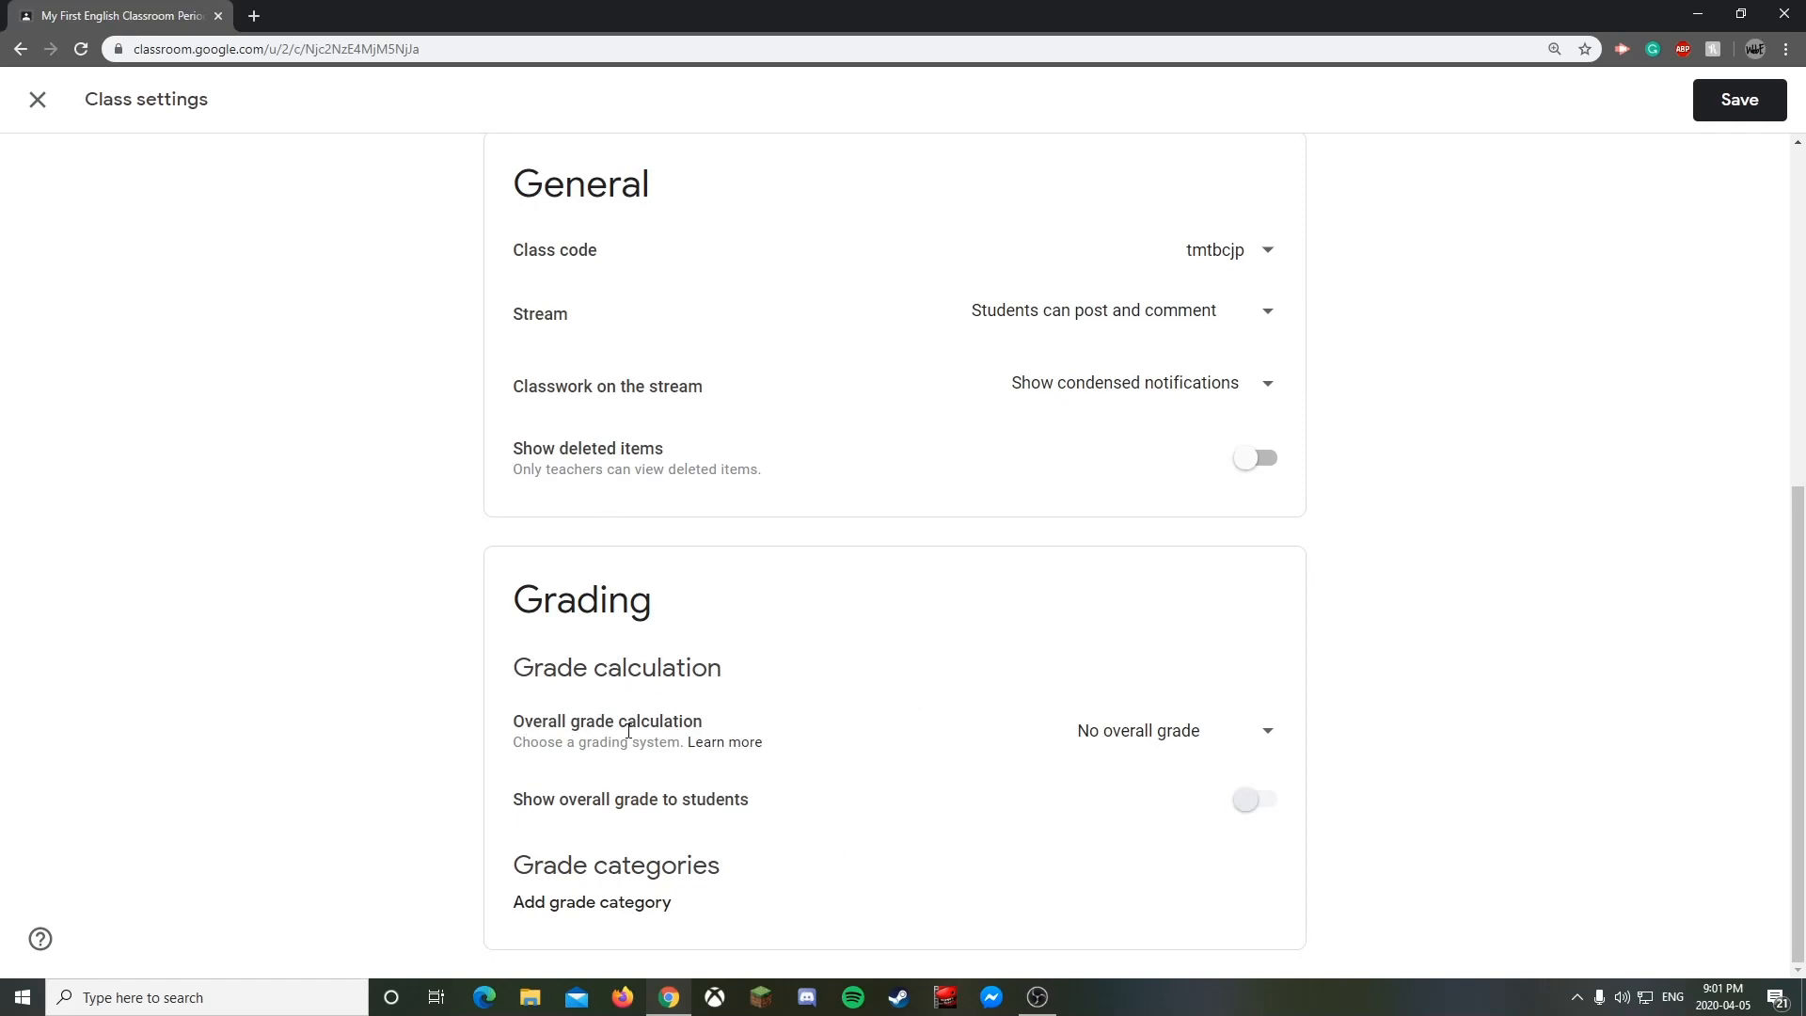
left_click(1156, 737)
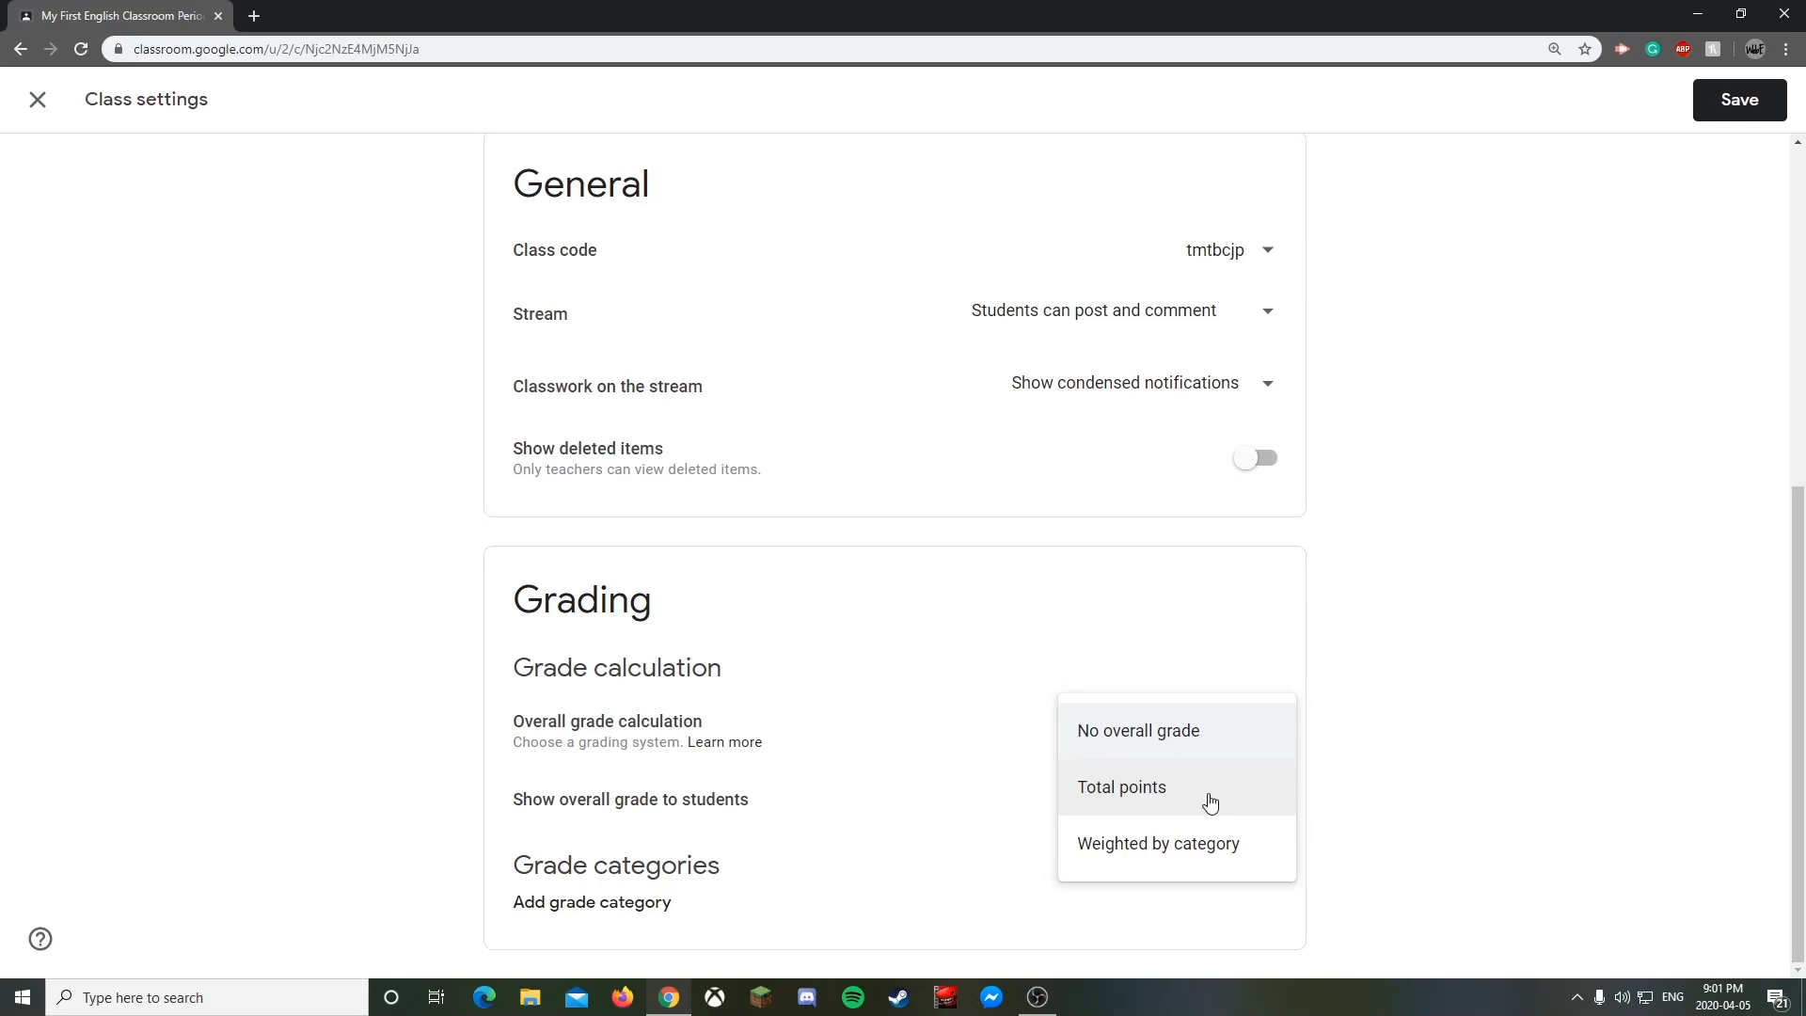
left_click(1213, 844)
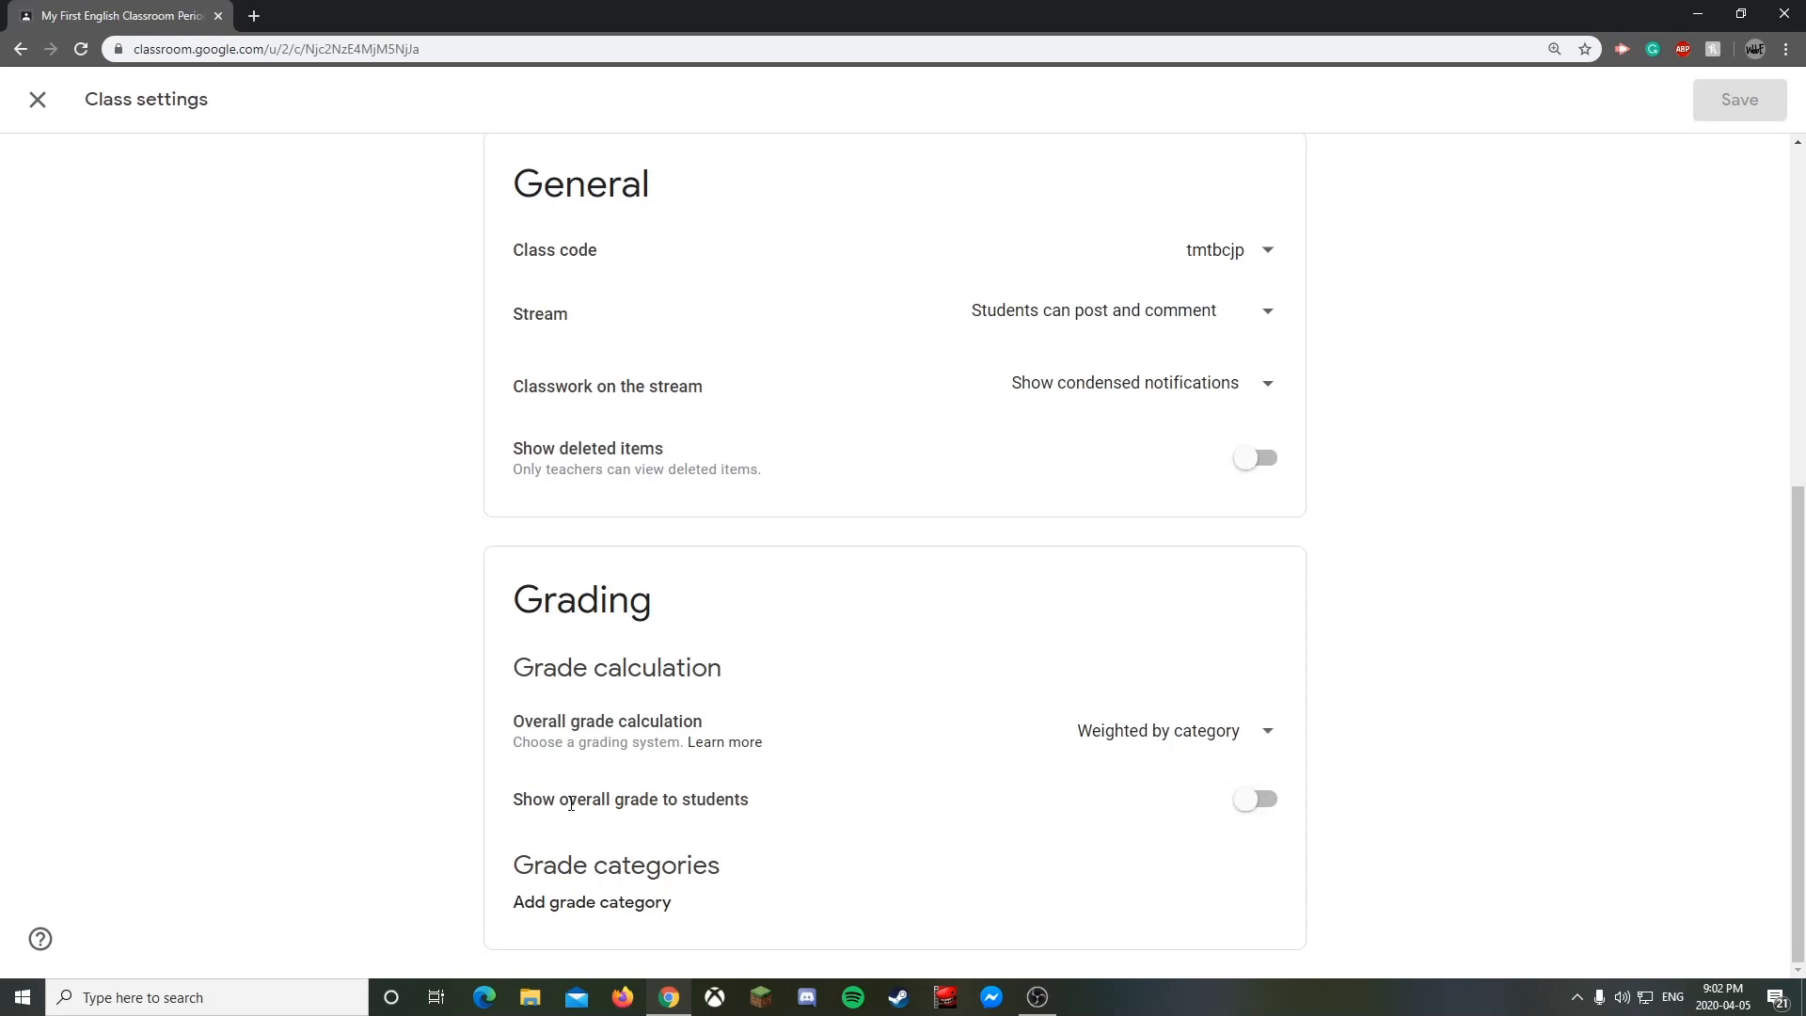
left_click(1248, 811)
left_click(1248, 812)
- Add an 'Assignment' grade category weighted at 40%
left_click(590, 903)
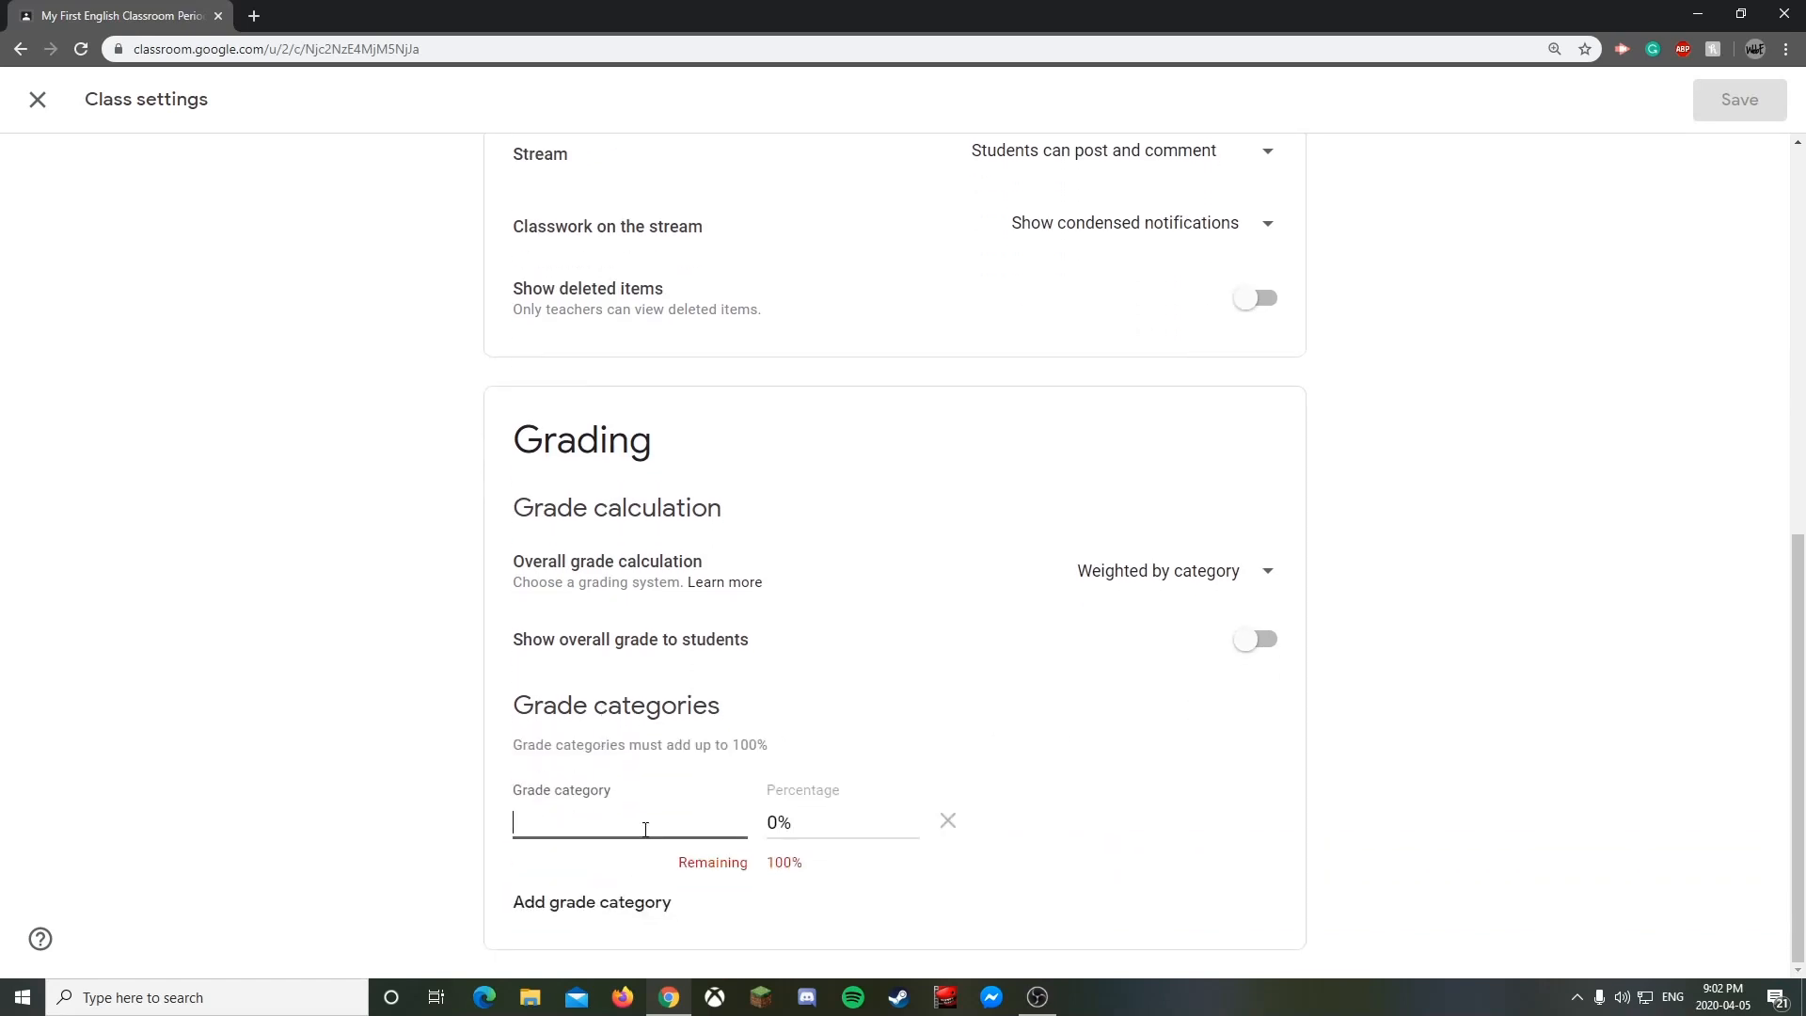
type("Part 1")
key("ctrl+a")
type("Assignment")
key("Tab")
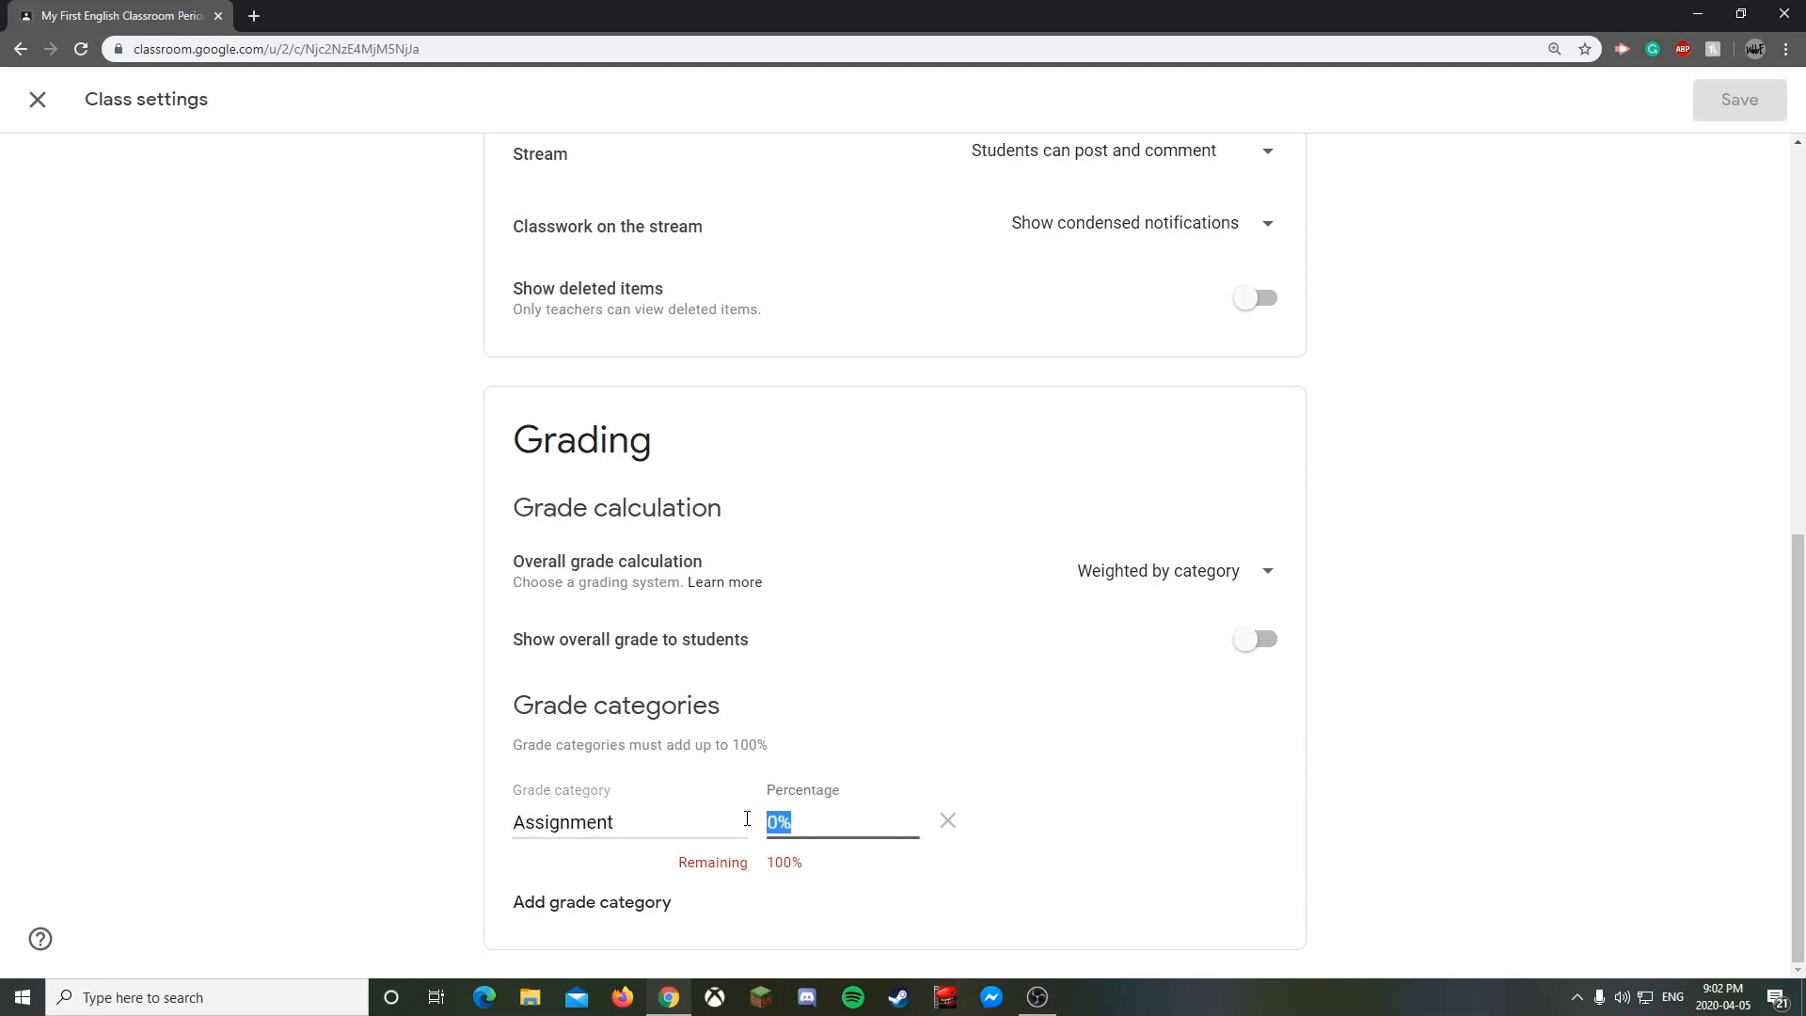
type("40")
left_click(798, 917)
- Add a 'Projects' grade category weighted at 25%
left_click(630, 905)
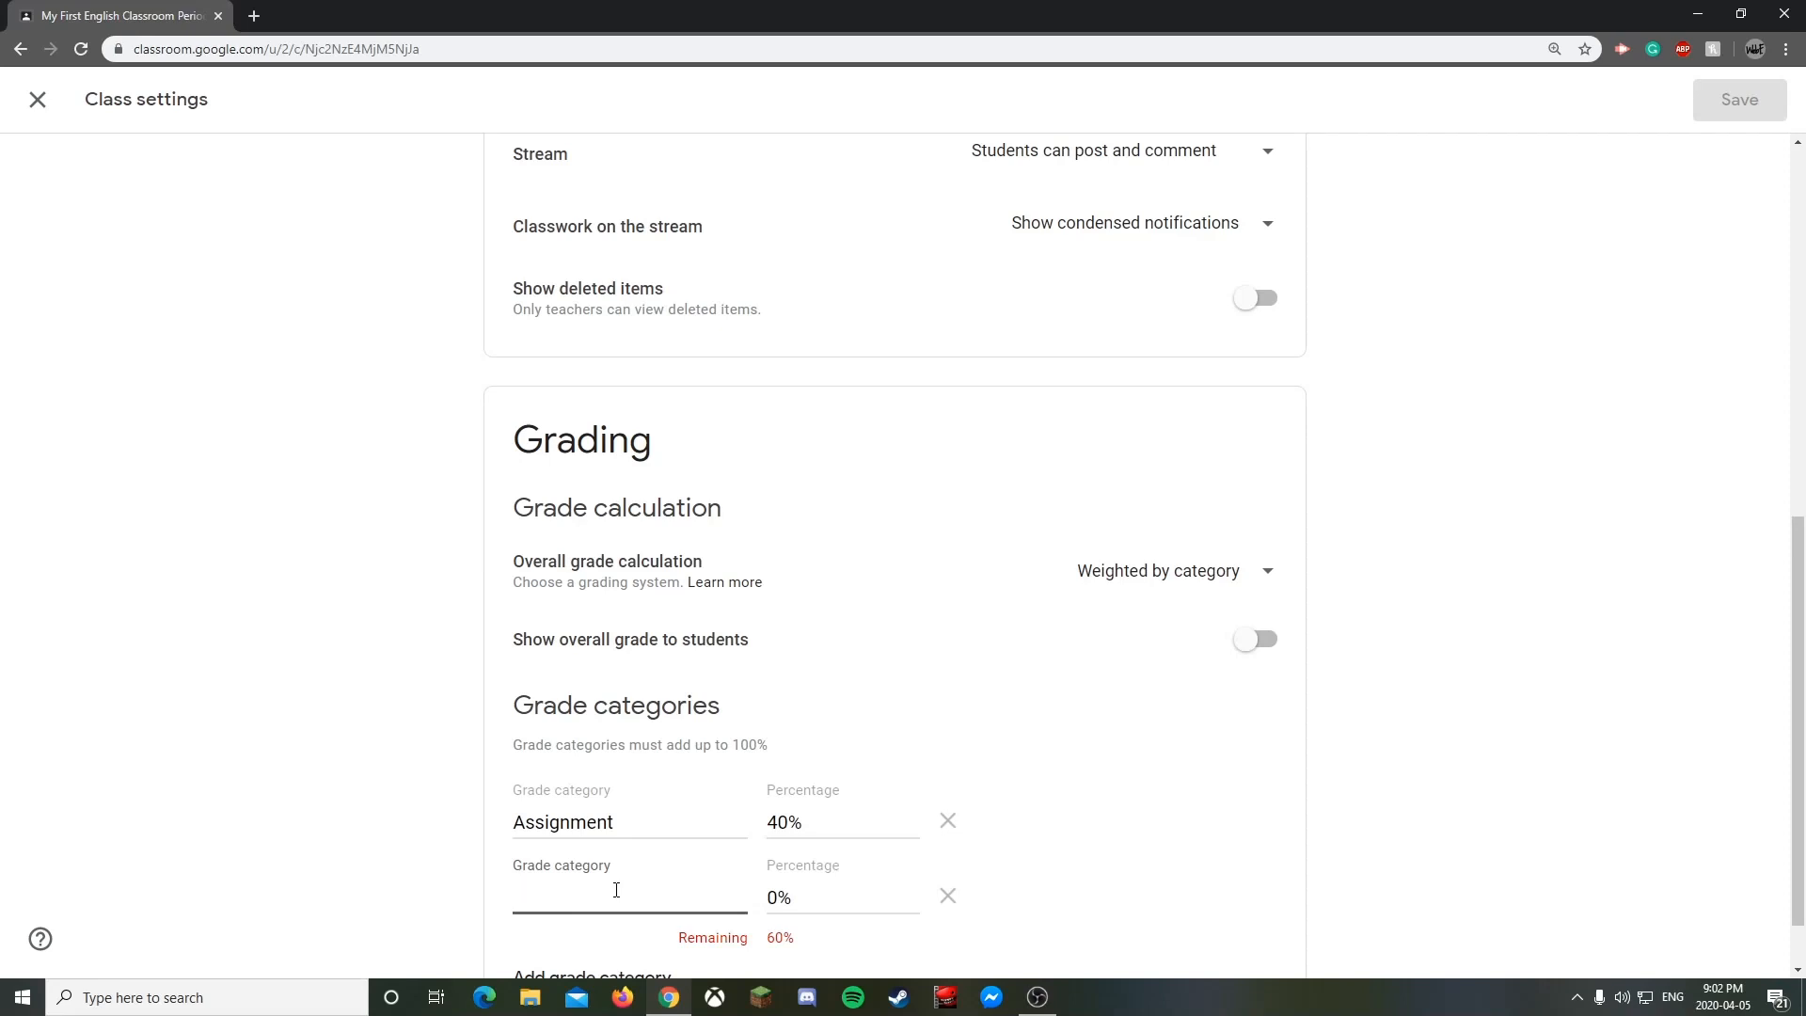
type("Projects")
key("Tab")
type("25")
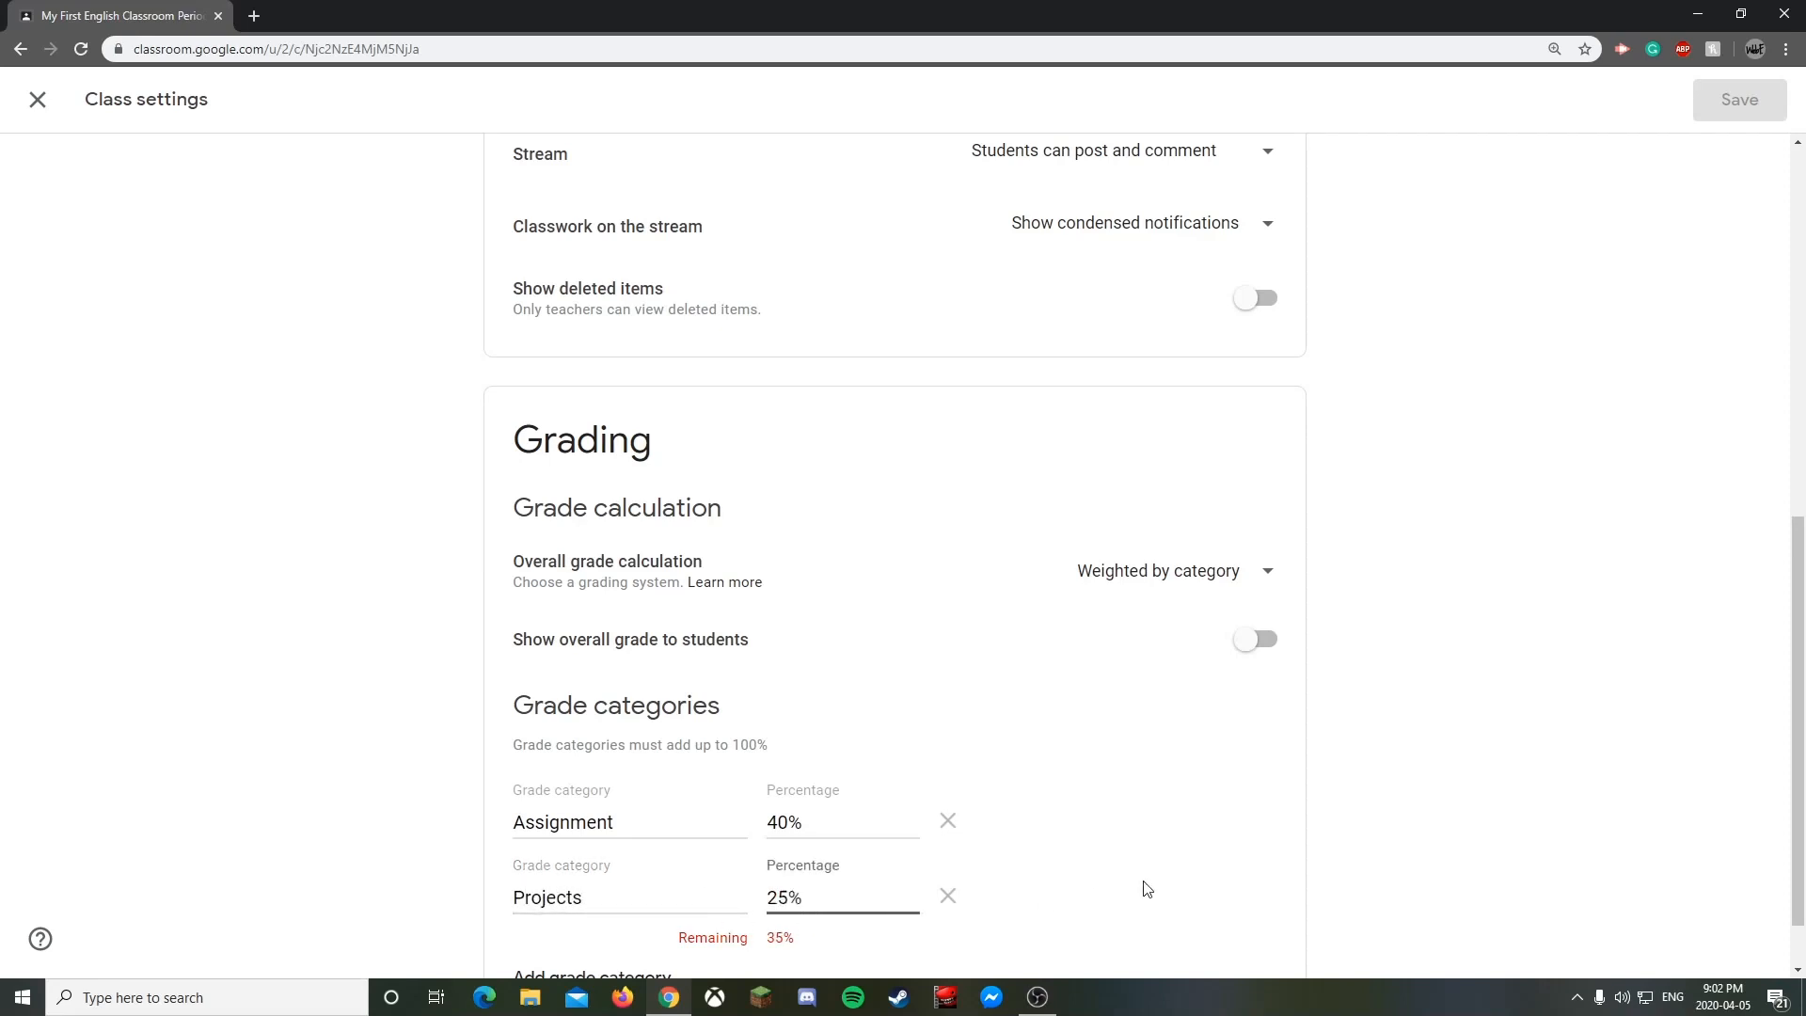
left_click(1142, 884)
scroll(966, 845, "down", 1)
- Add a 'Tests' grade category weighted at 20%
left_click(629, 900)
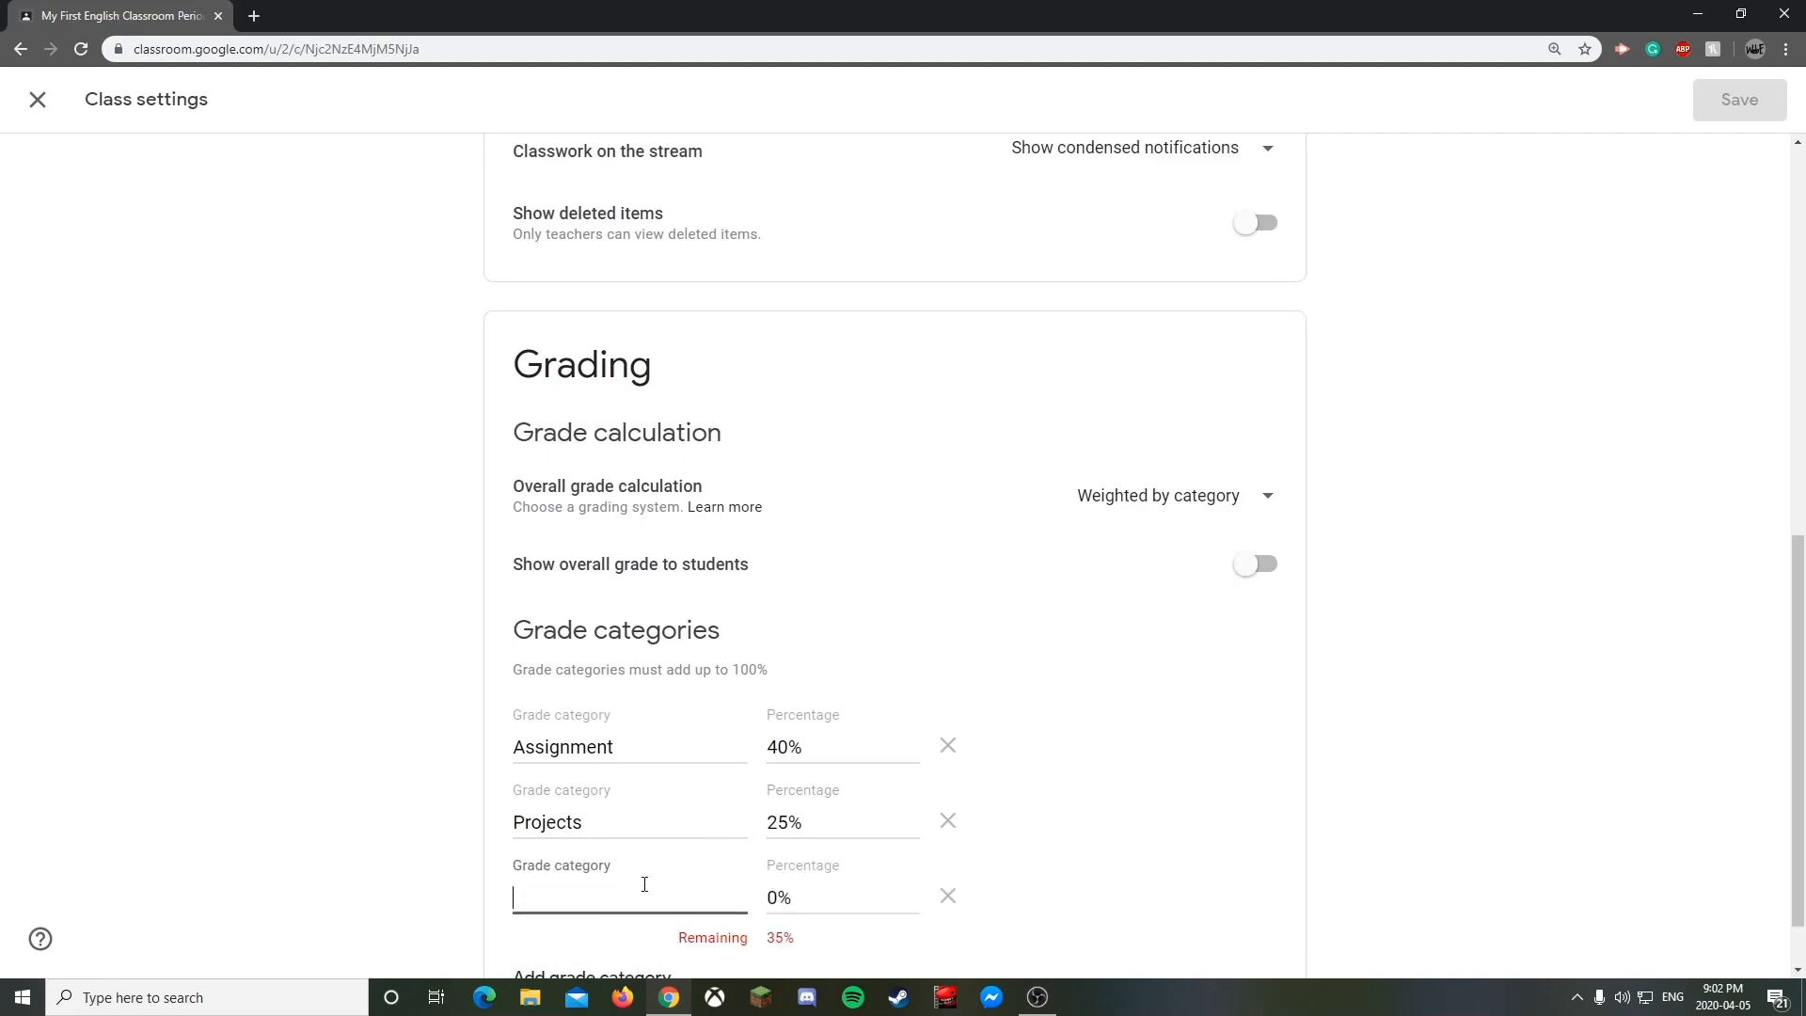
type("Tests")
key("Tab")
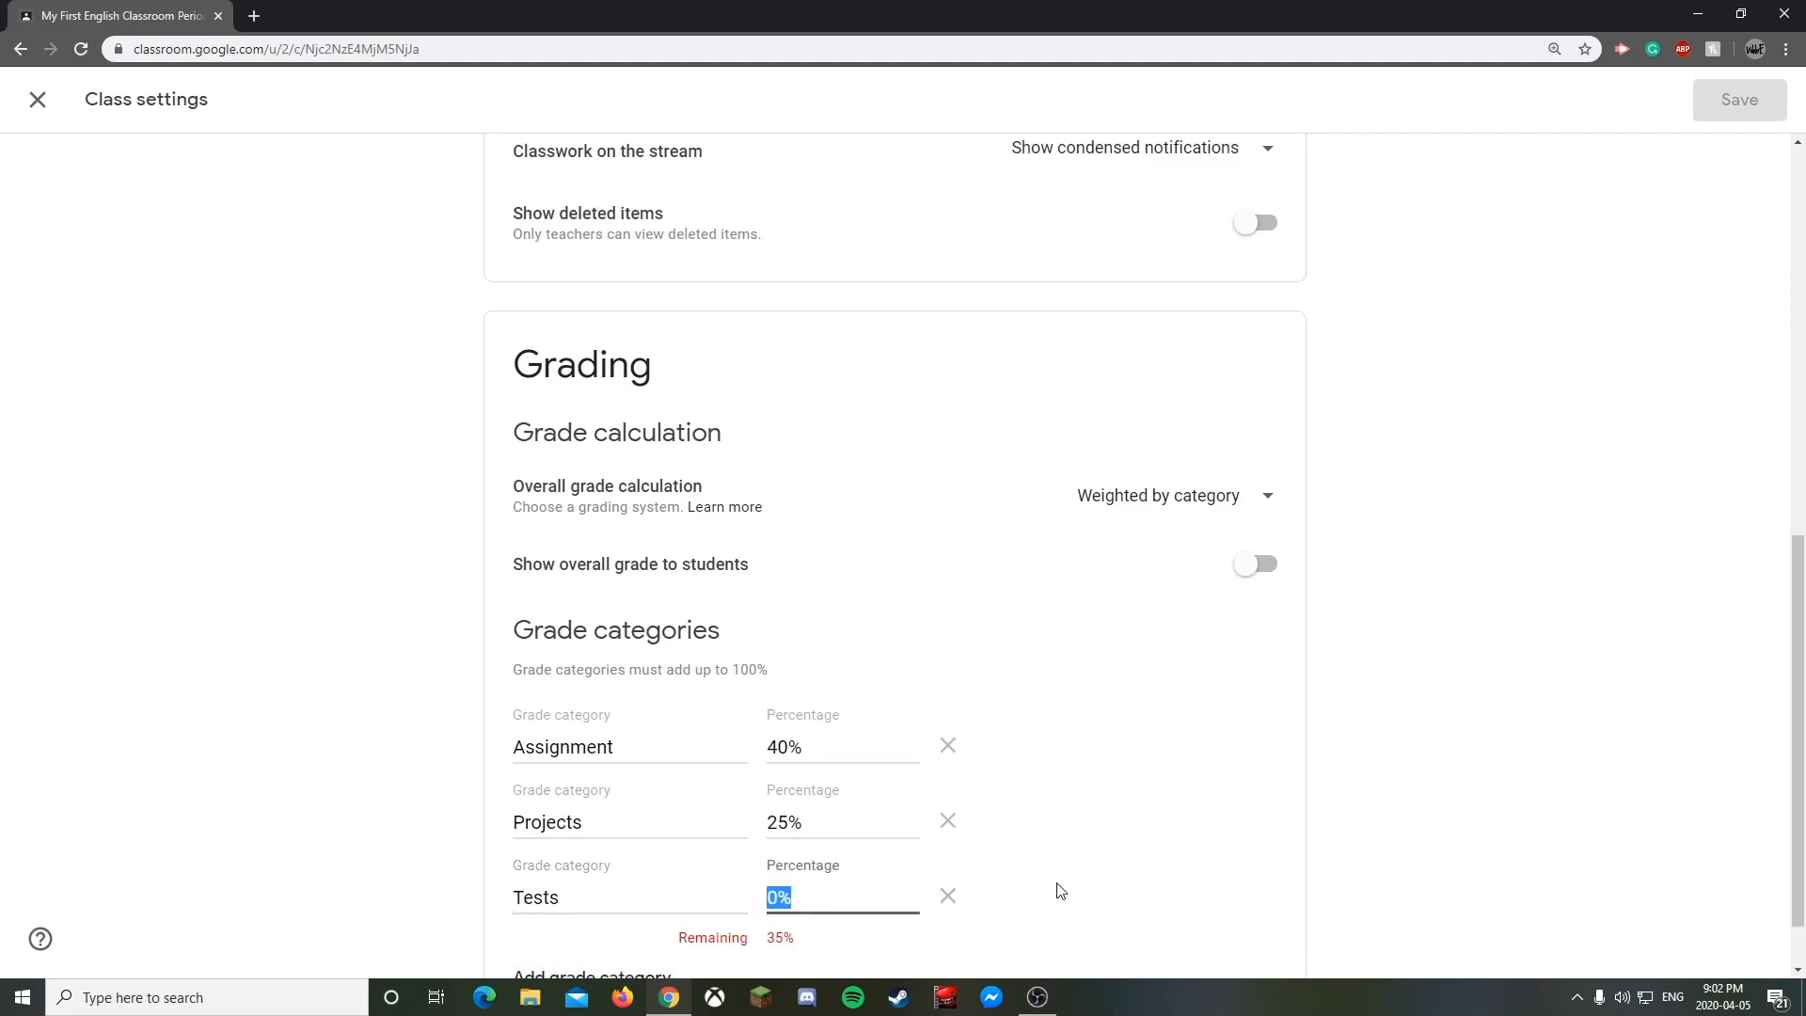
type("20")
left_click(1235, 884)
scroll(1077, 866, "down", 1)
- Add a 'Final Exam' grade category at 15%, bringing the total to 100%
left_click(612, 905)
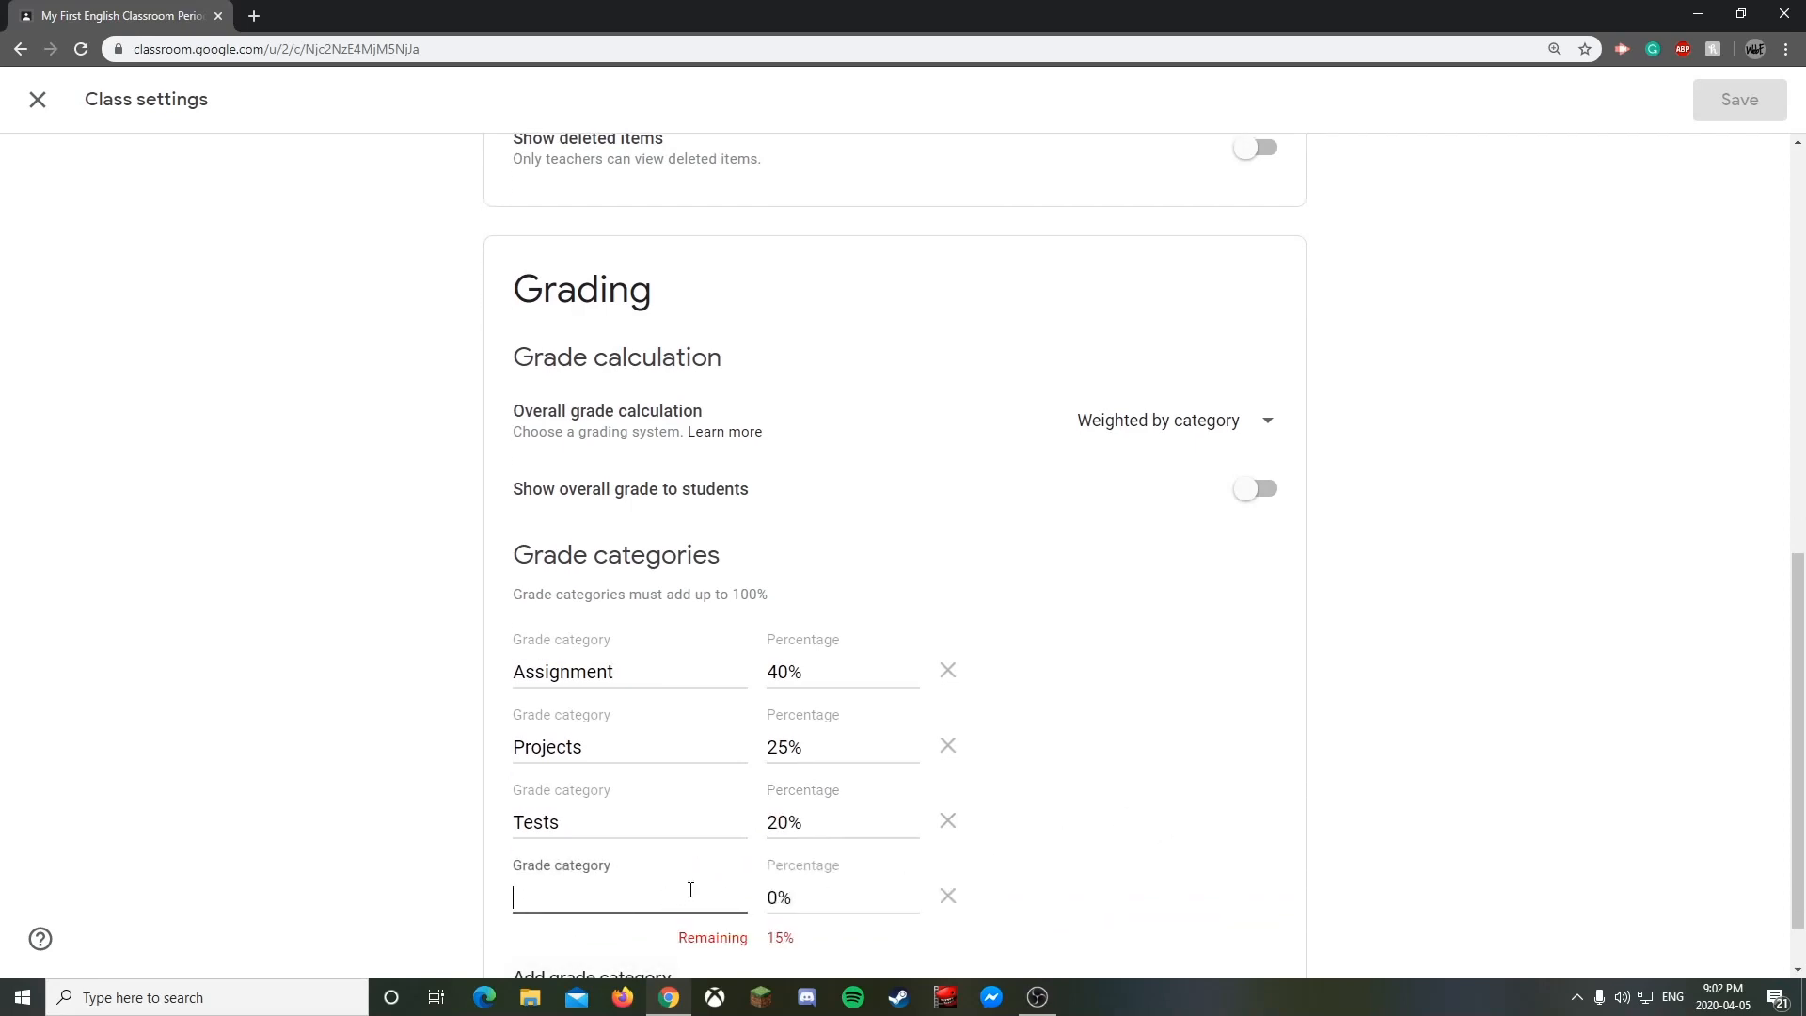
type("Finam")
key("BackSpace")
key("BackSpace")
type("l Exam")
left_click(827, 900)
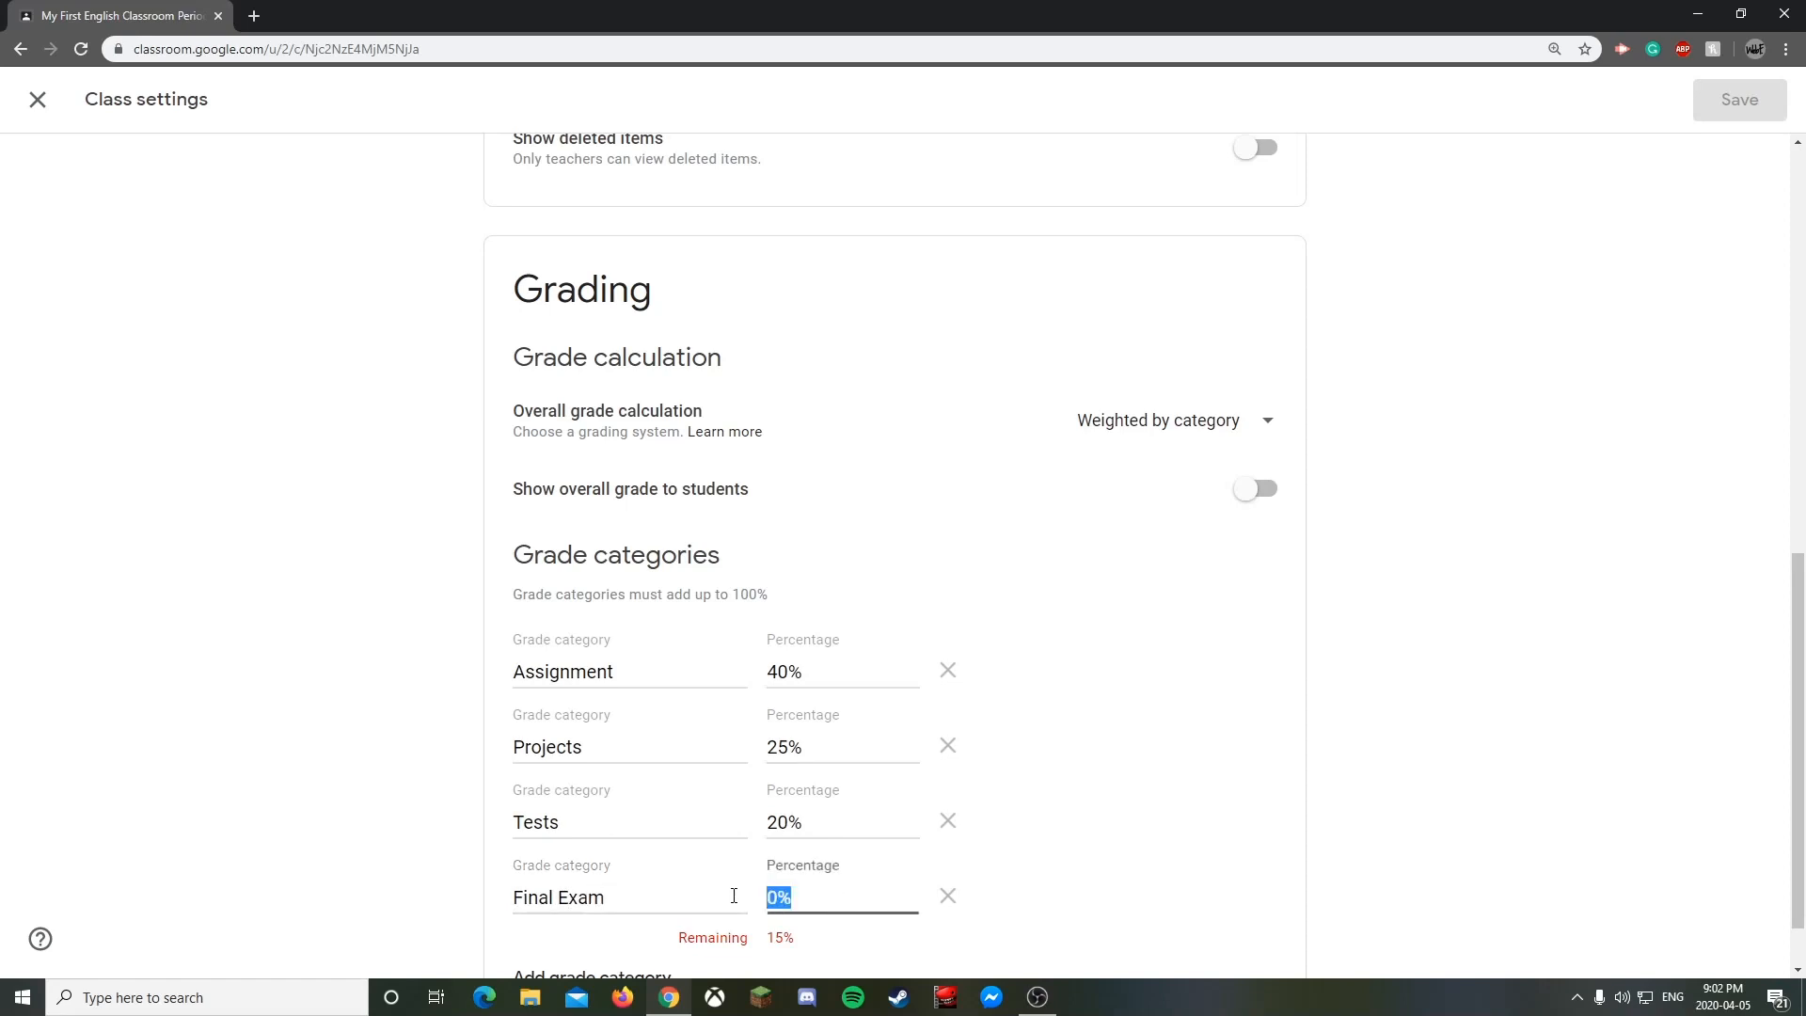
type("15")
left_click(1175, 848)
scroll(1174, 848, "down", 1)
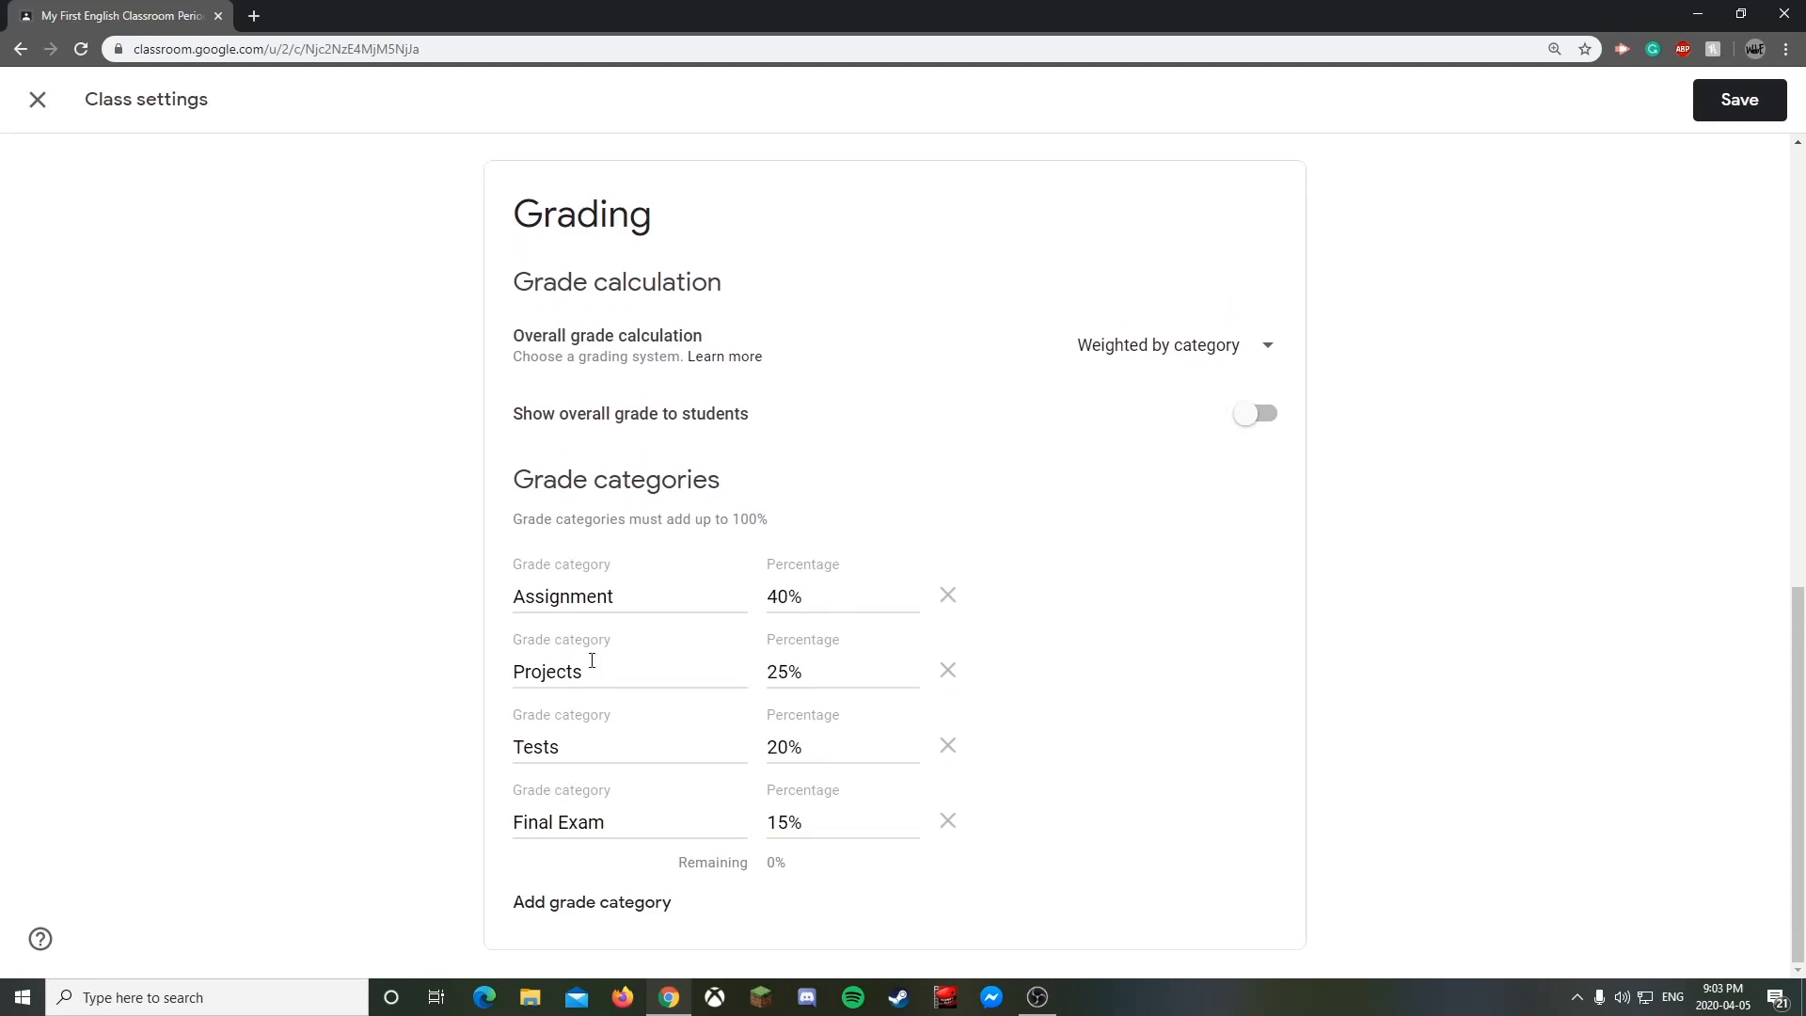
scroll(1032, 637, "up", 10)
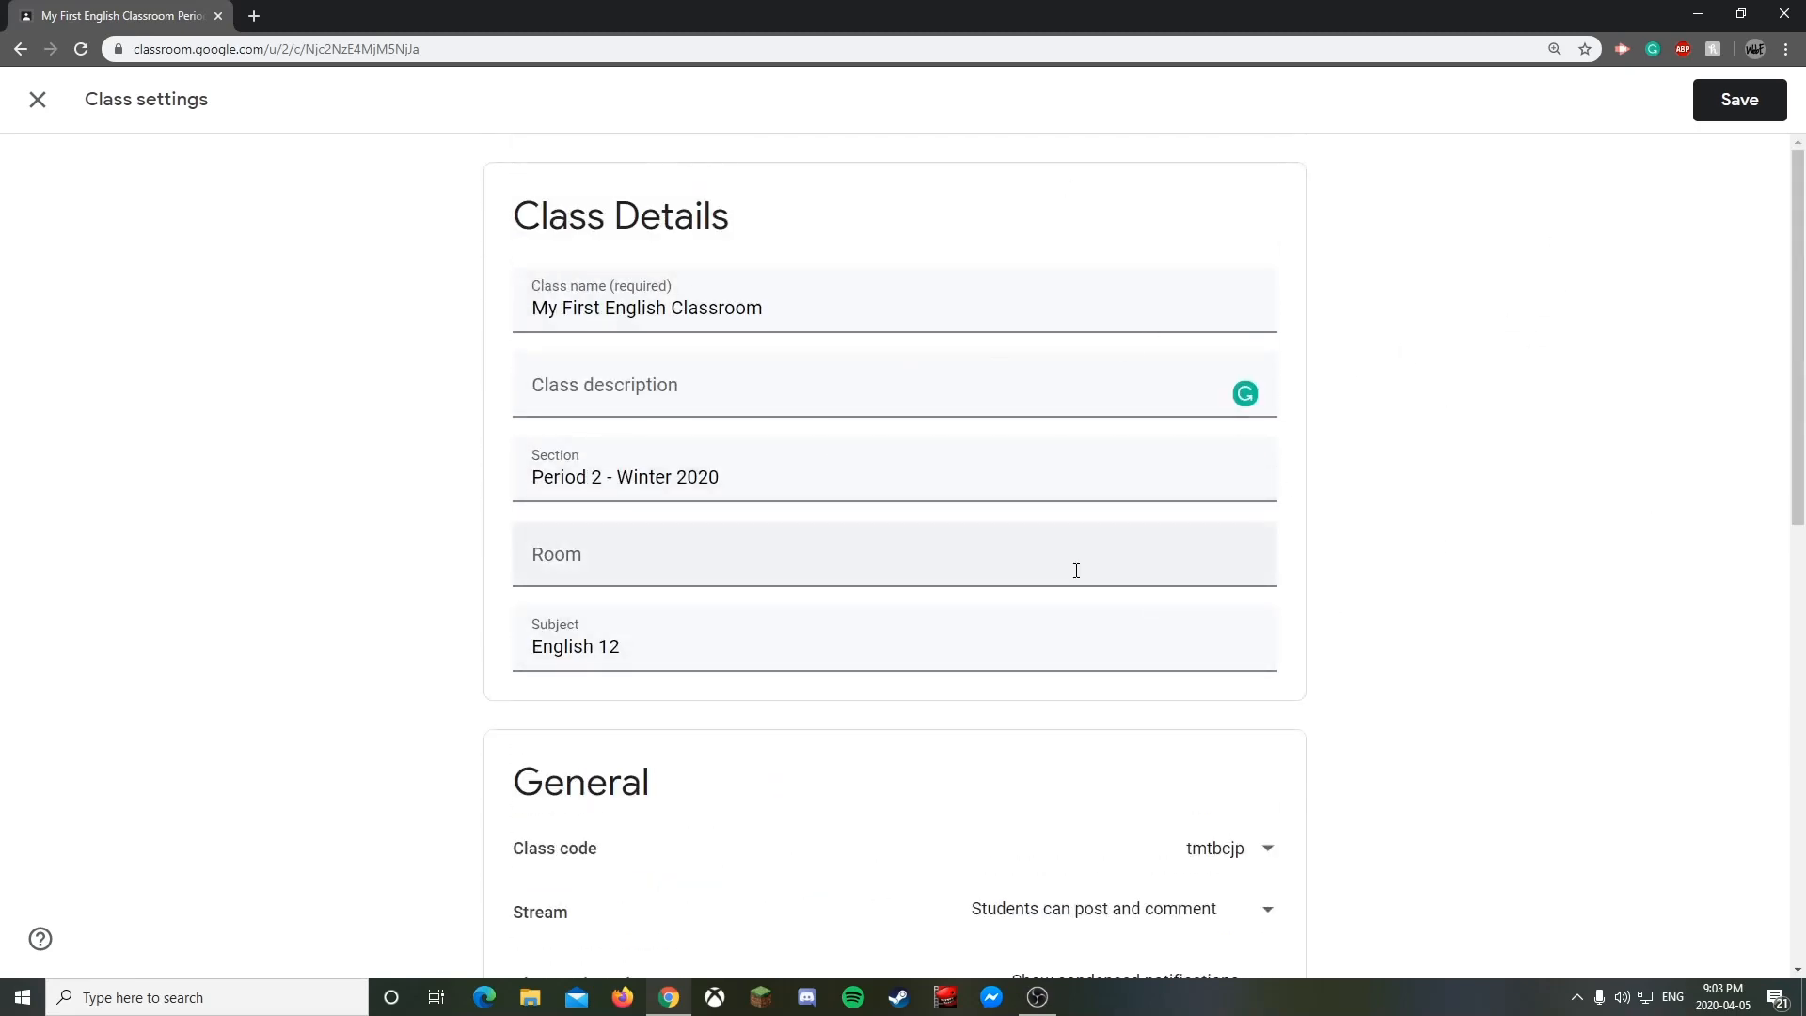
scroll(1073, 568, "down", 6)
scroll(1136, 560, "up", 6)
- Save the grading settings, then display the class code enlarged and close it
left_click(1755, 105)
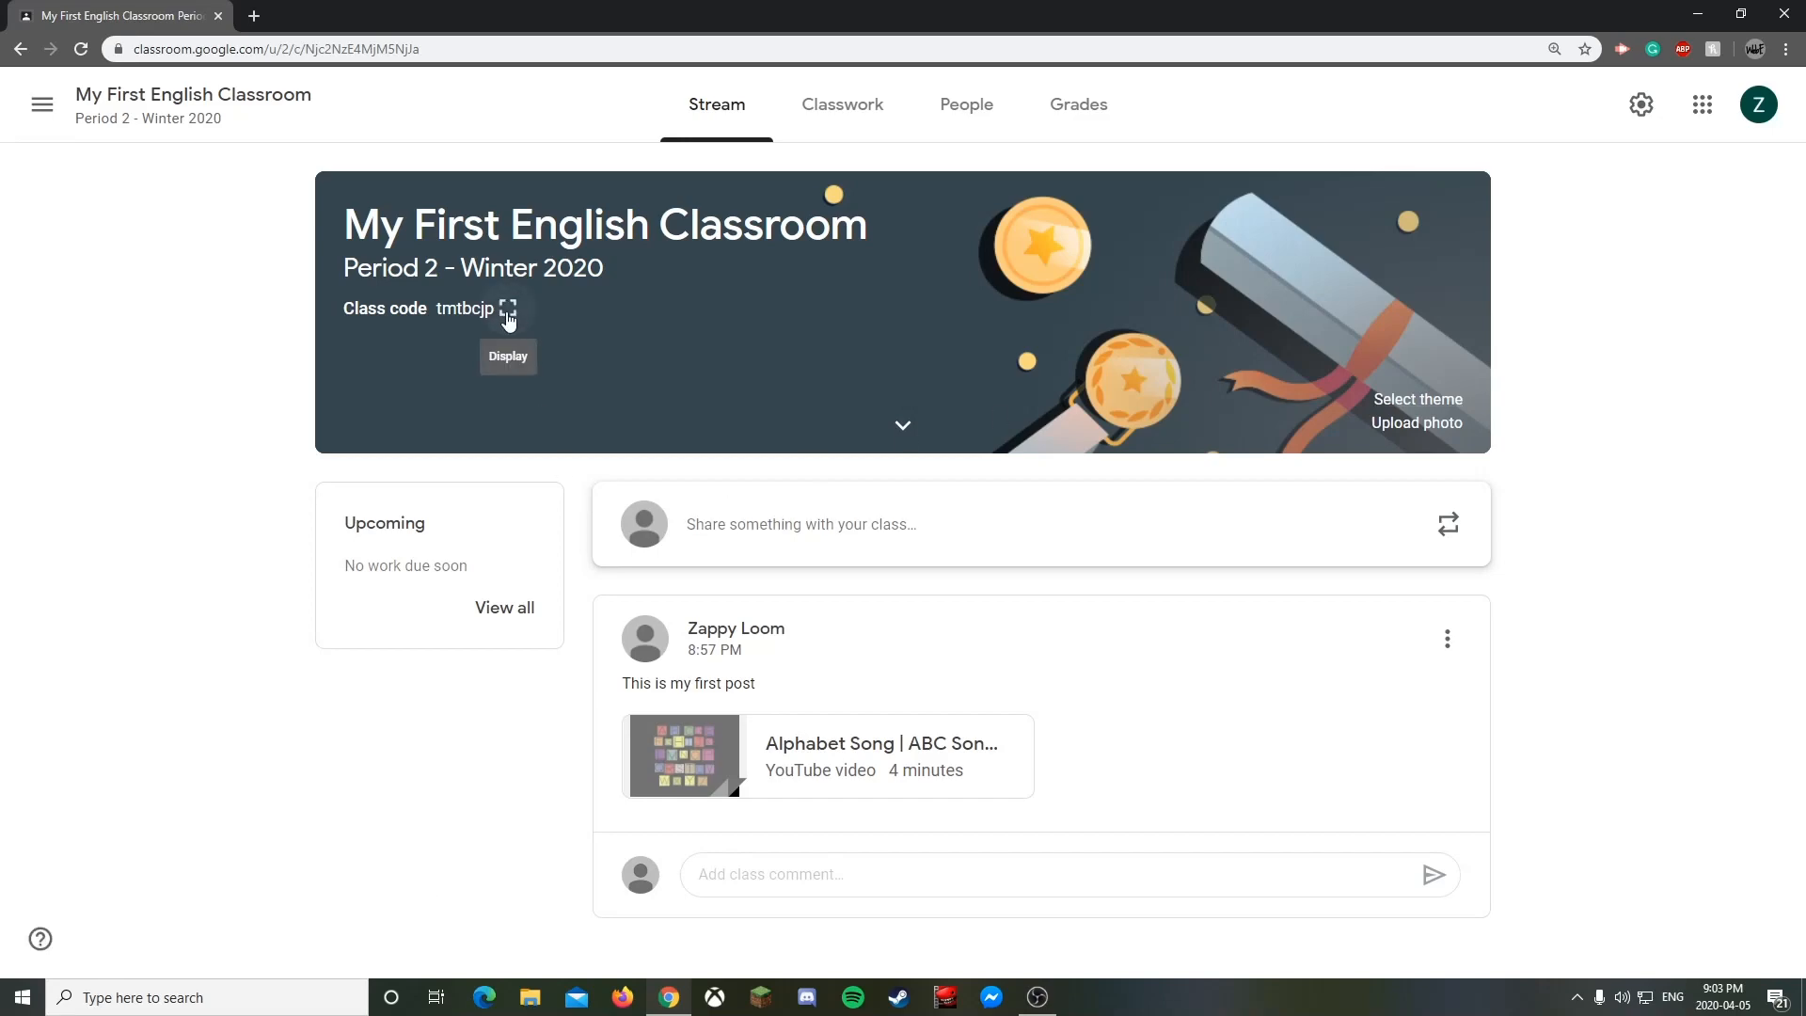
left_click(507, 314)
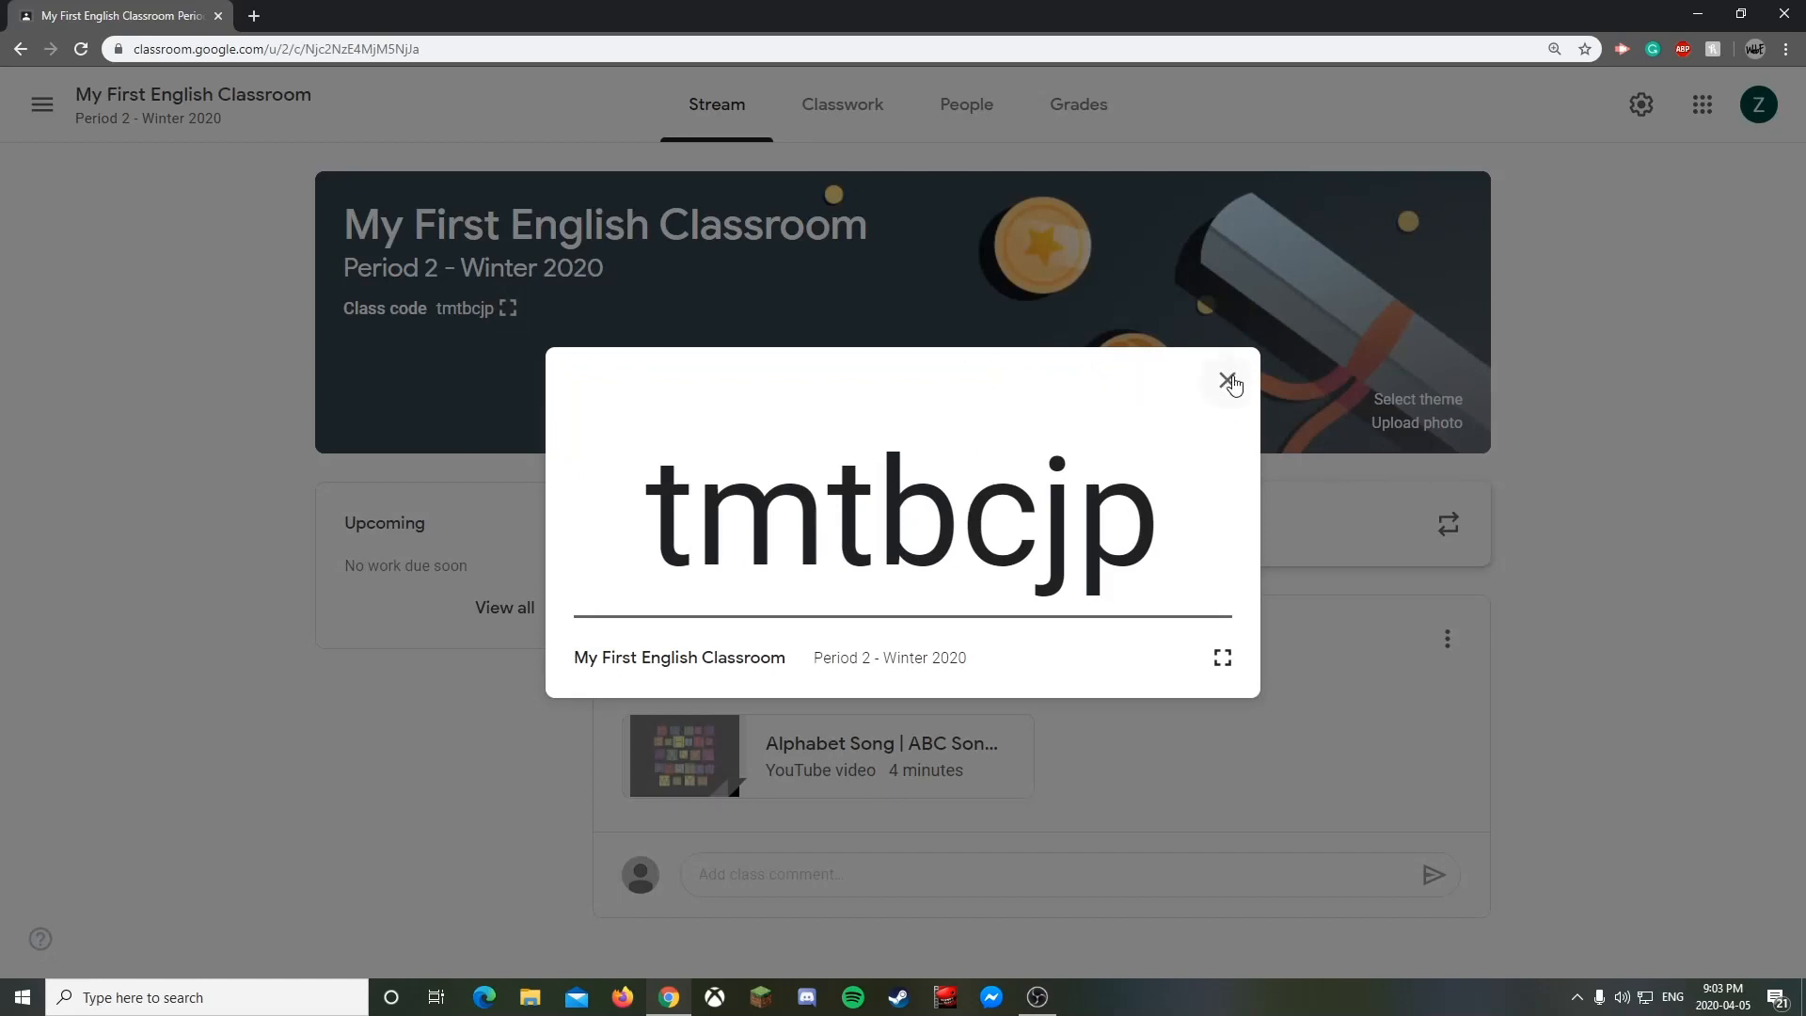
left_click(1229, 381)
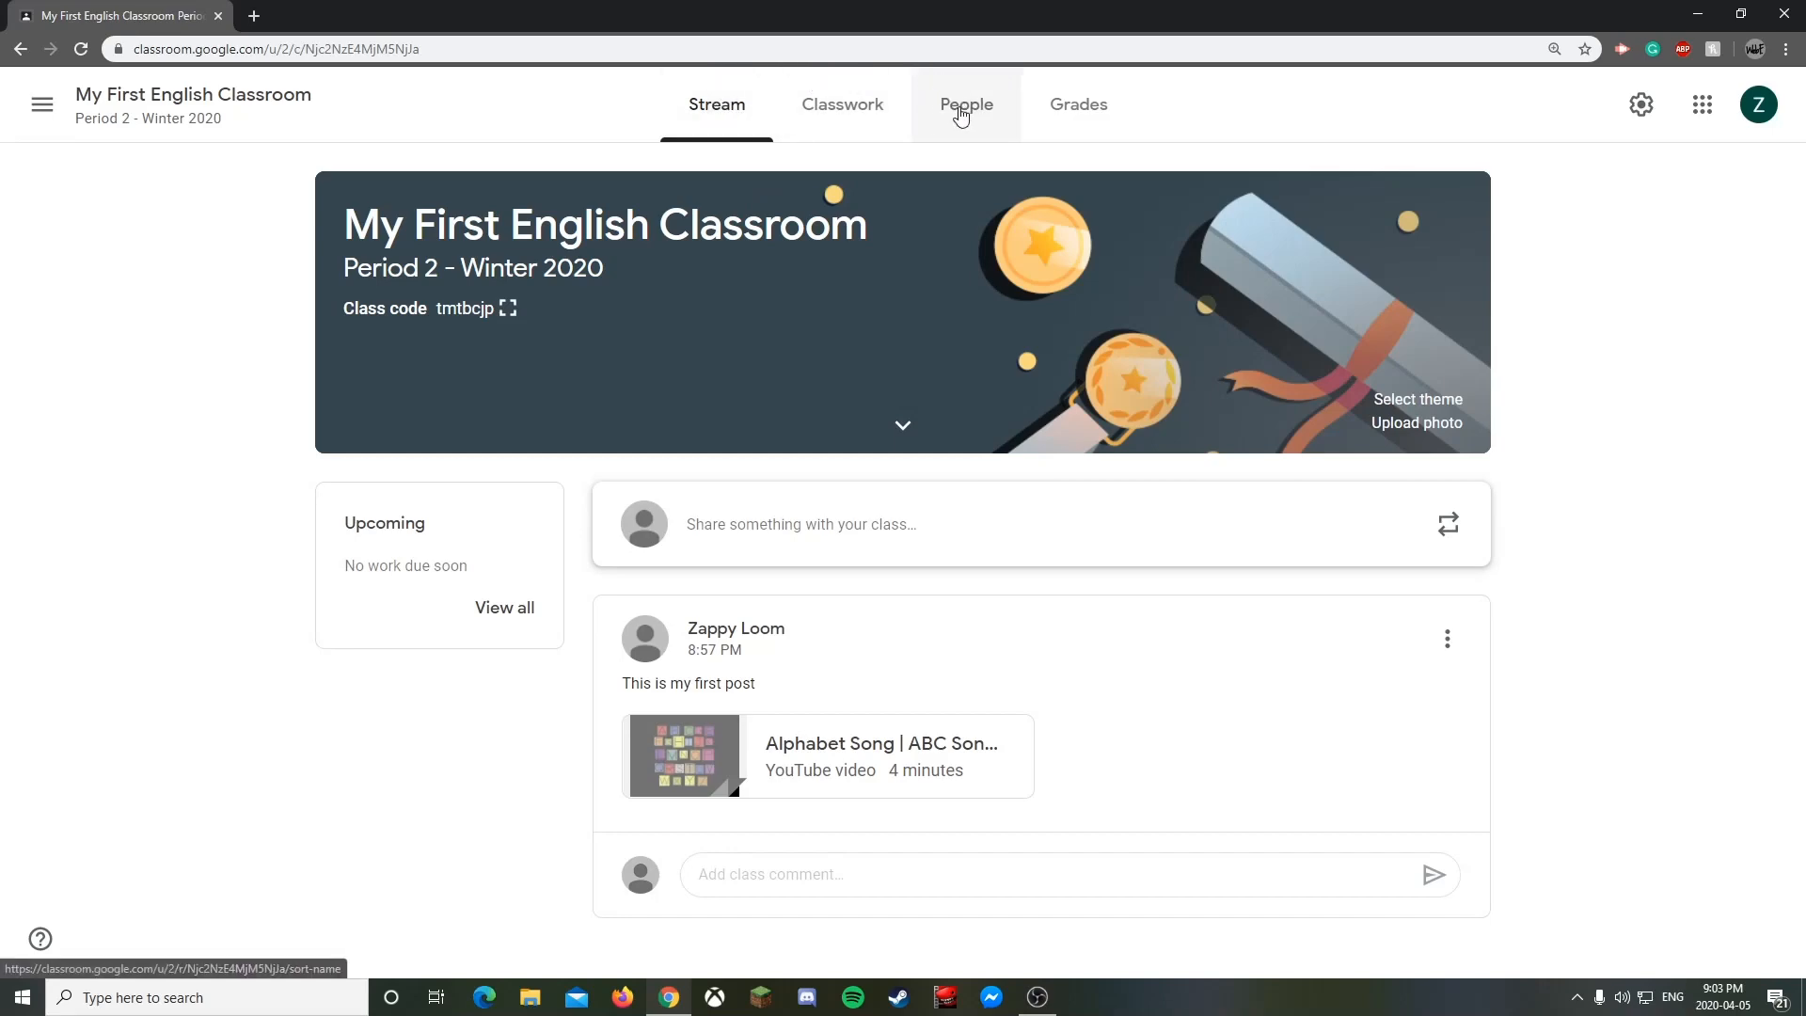
- On the People page, invite a student to the class using their e-mail address
left_click(960, 115)
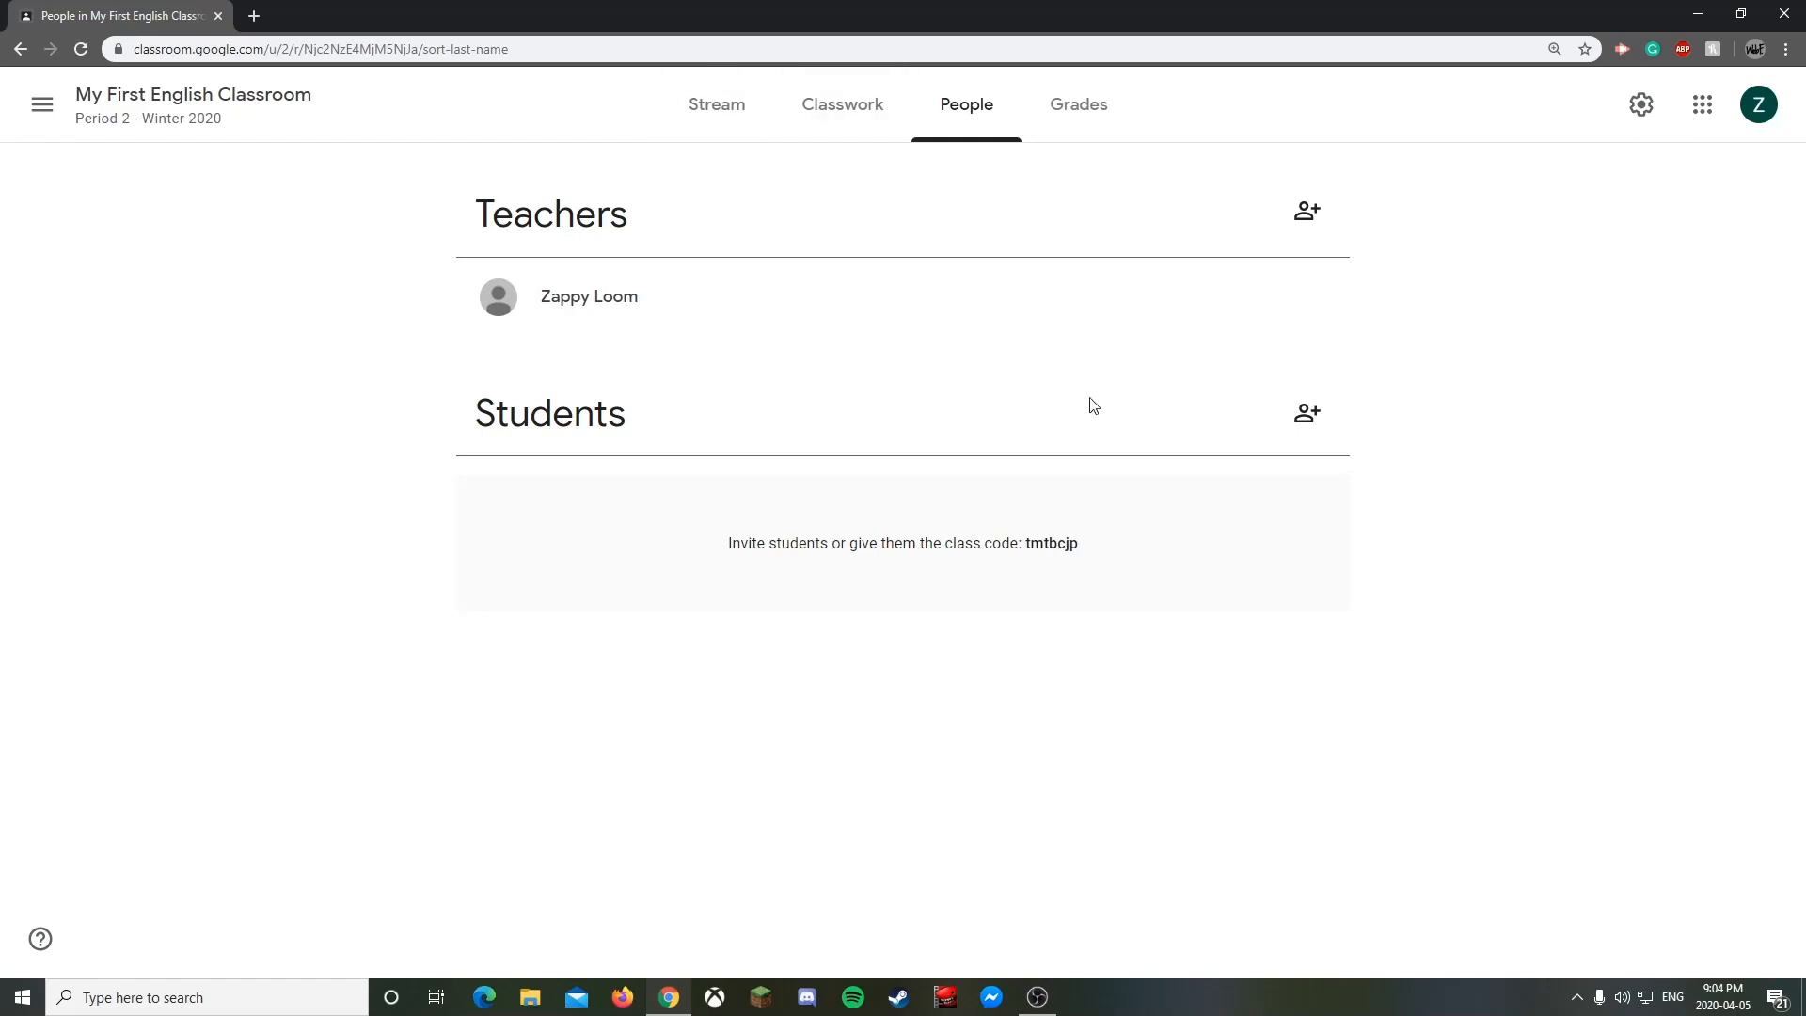
left_click(1305, 414)
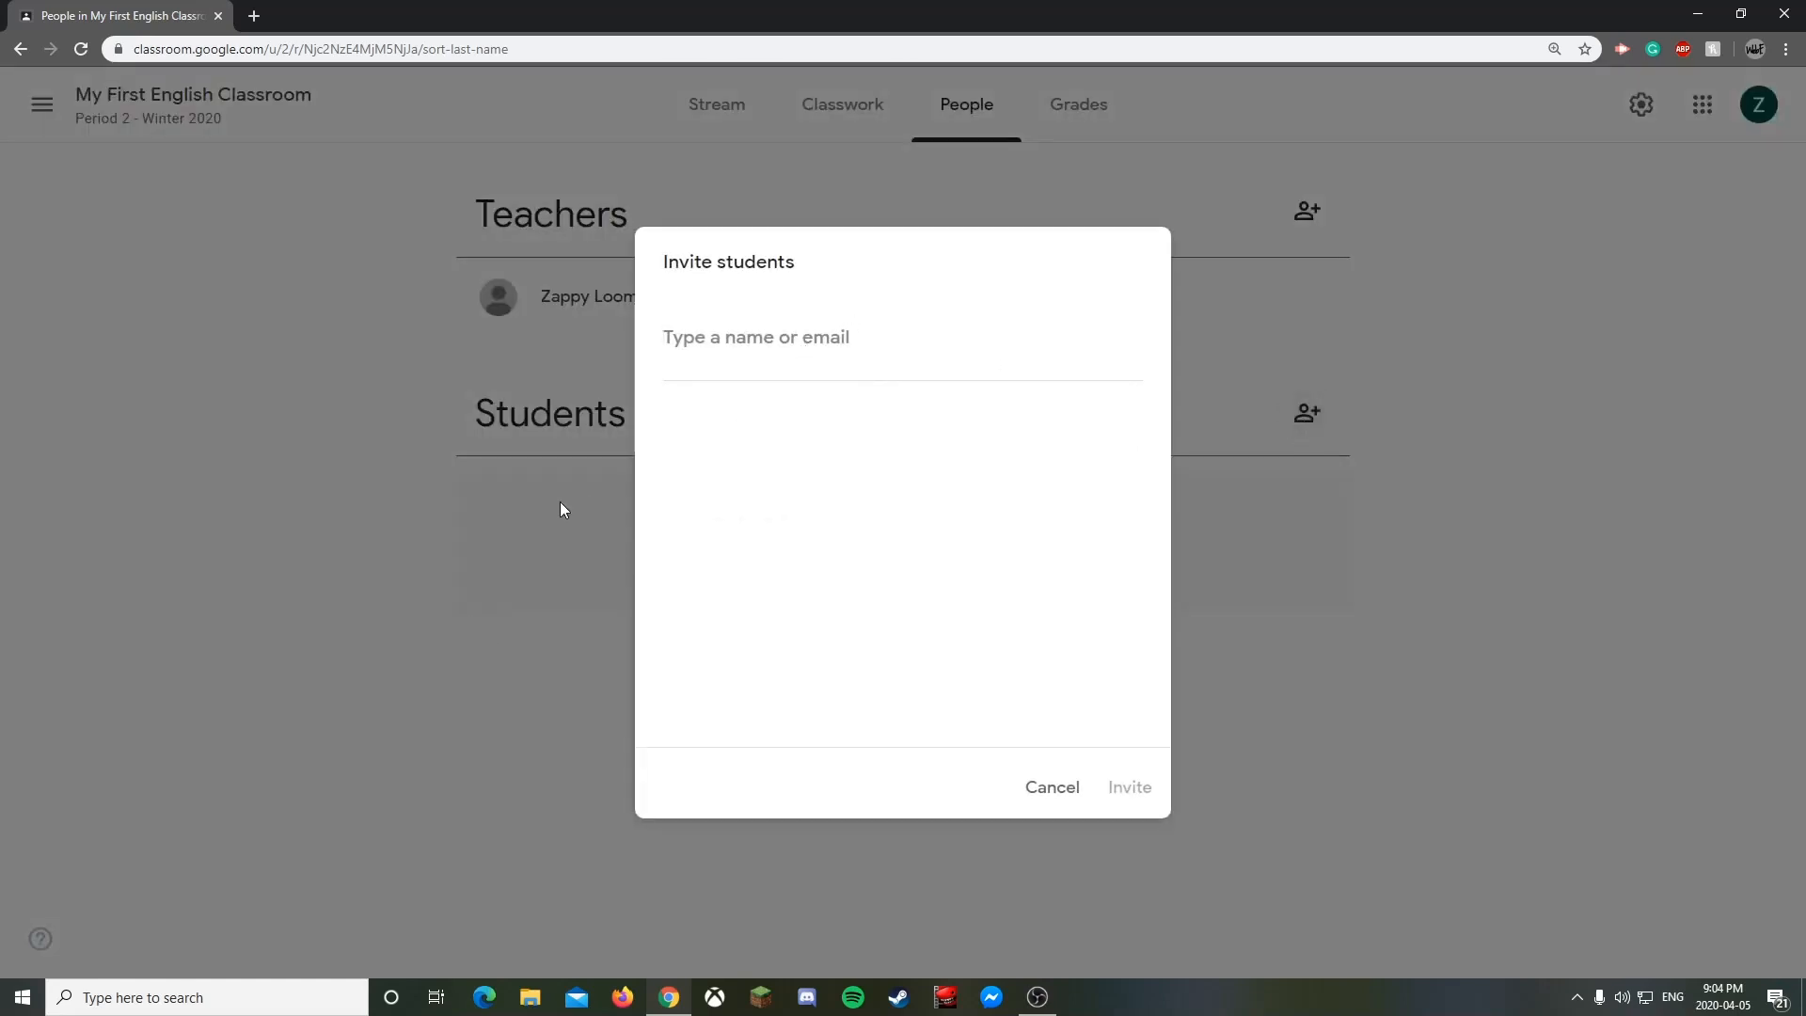
left_click(806, 341)
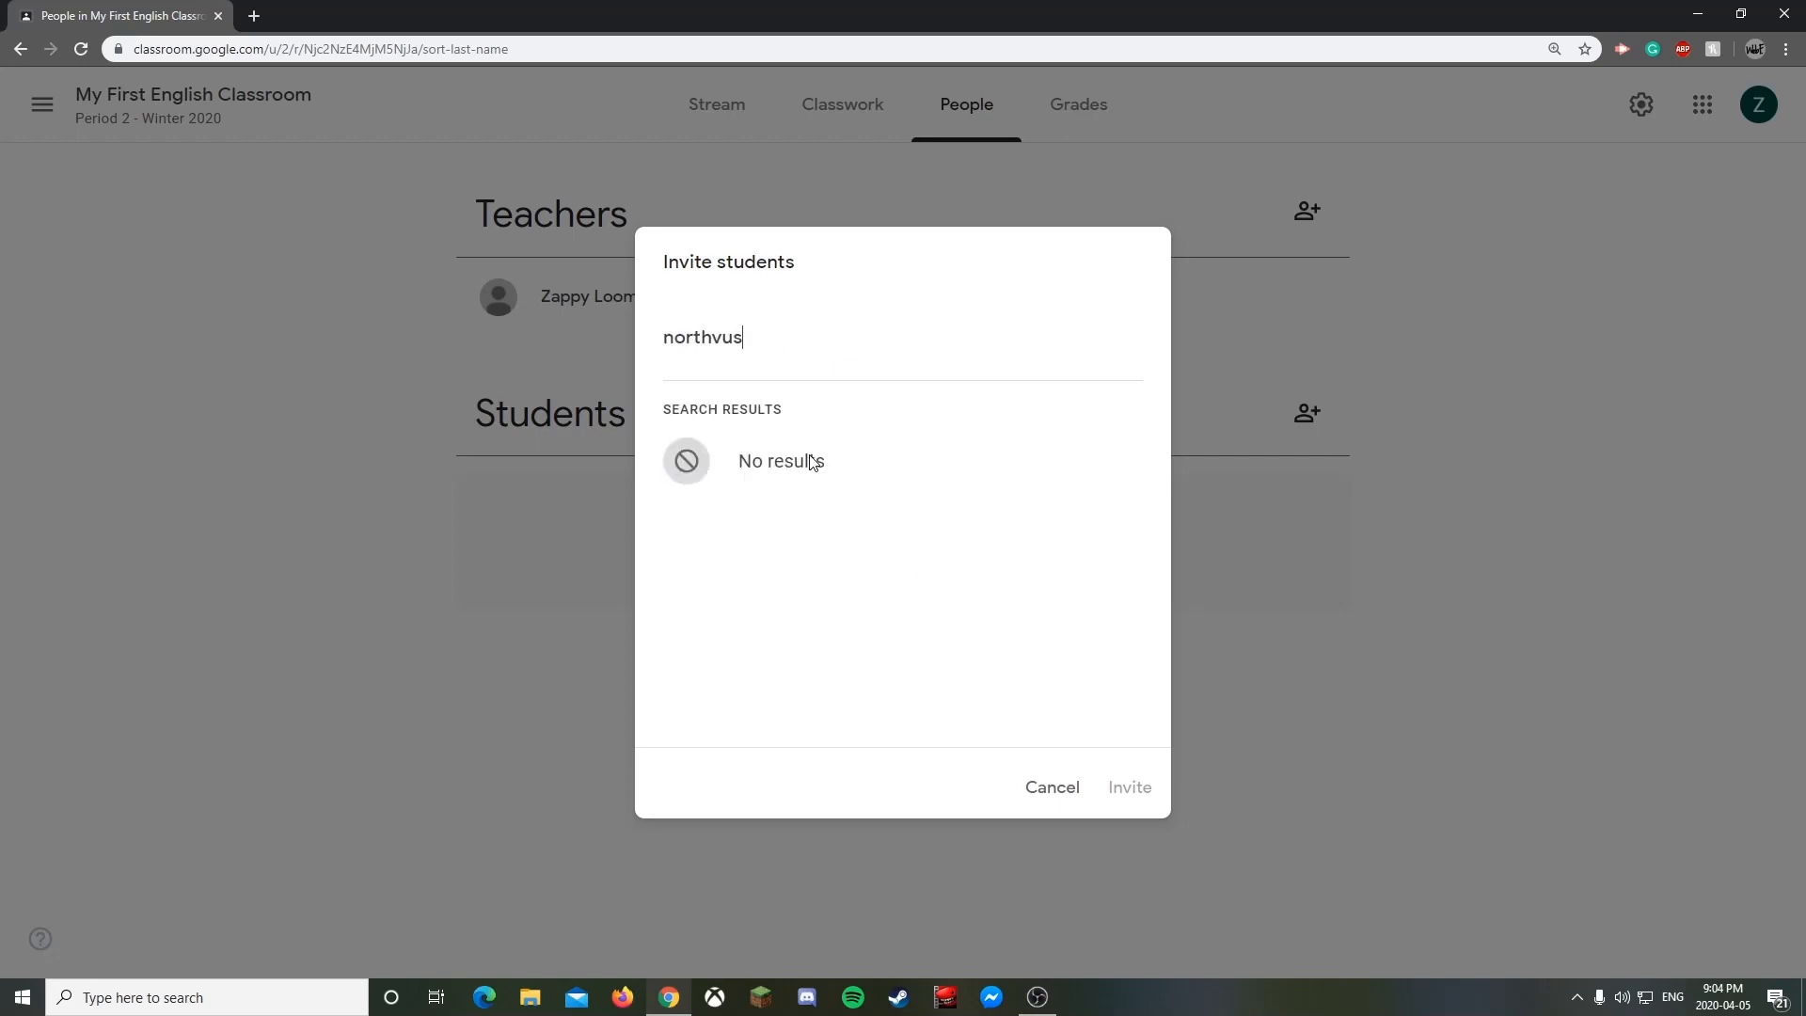
left_click(811, 461)
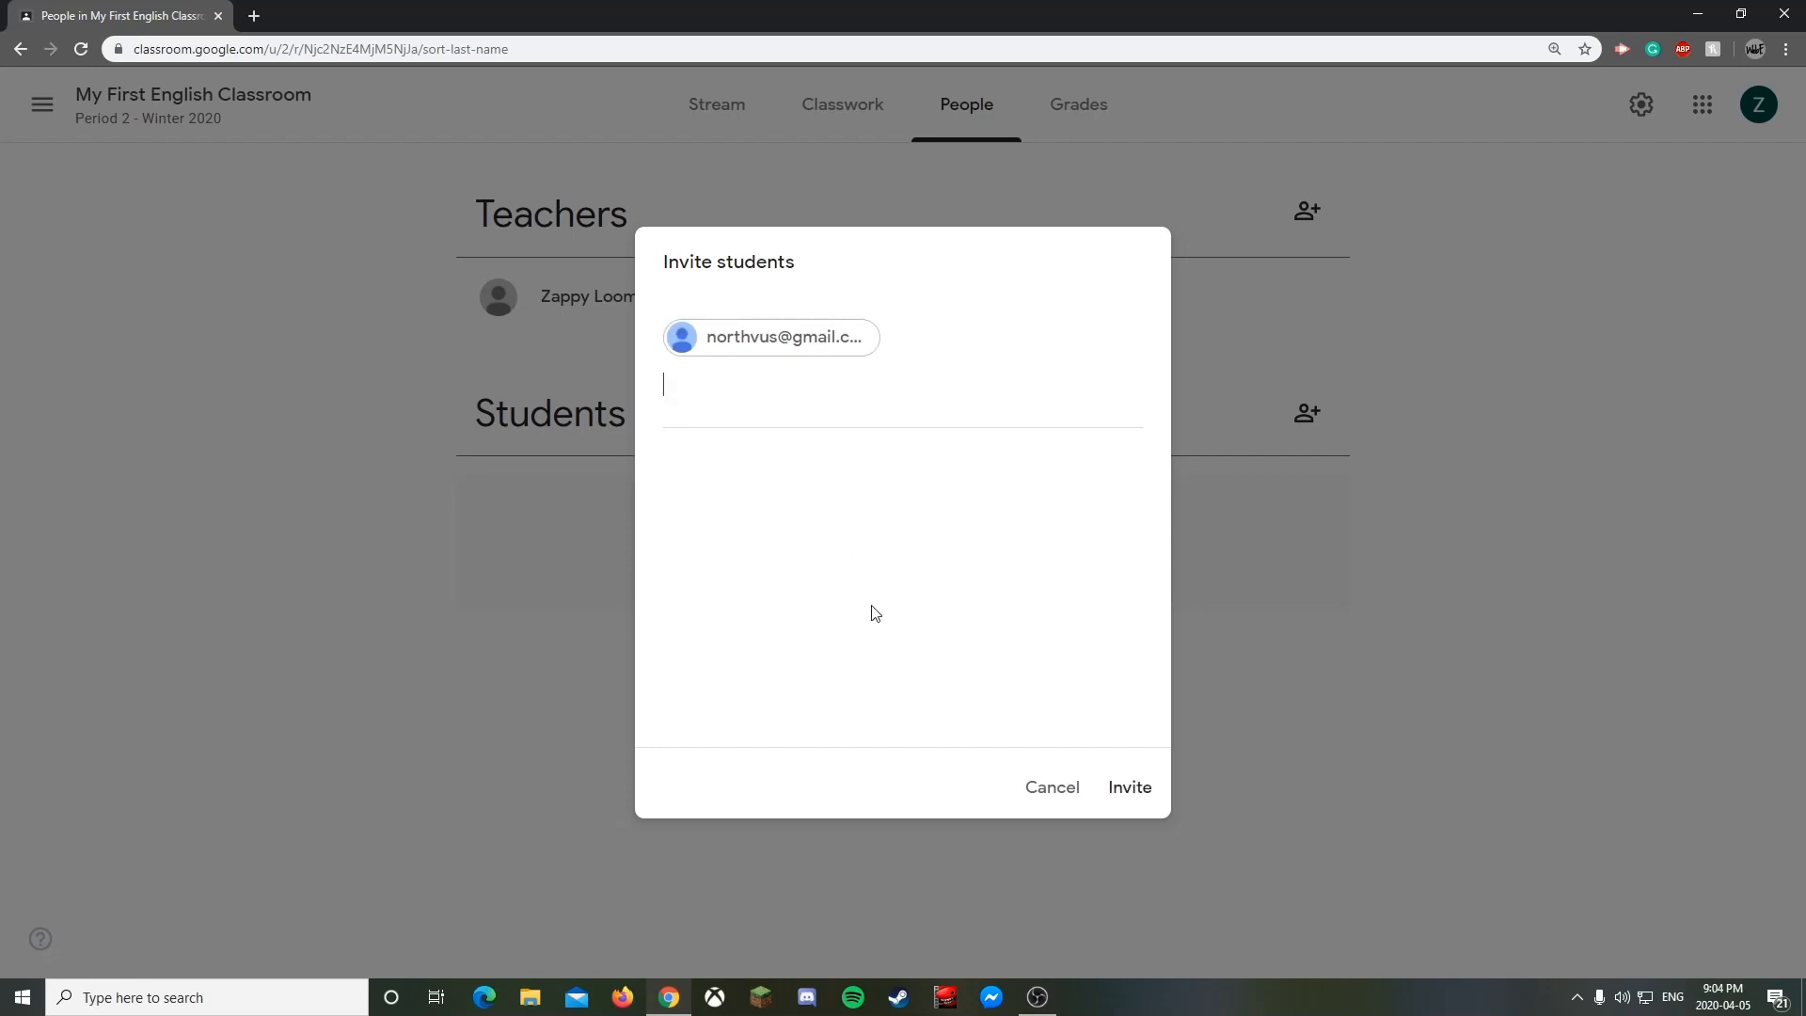
left_click(1126, 786)
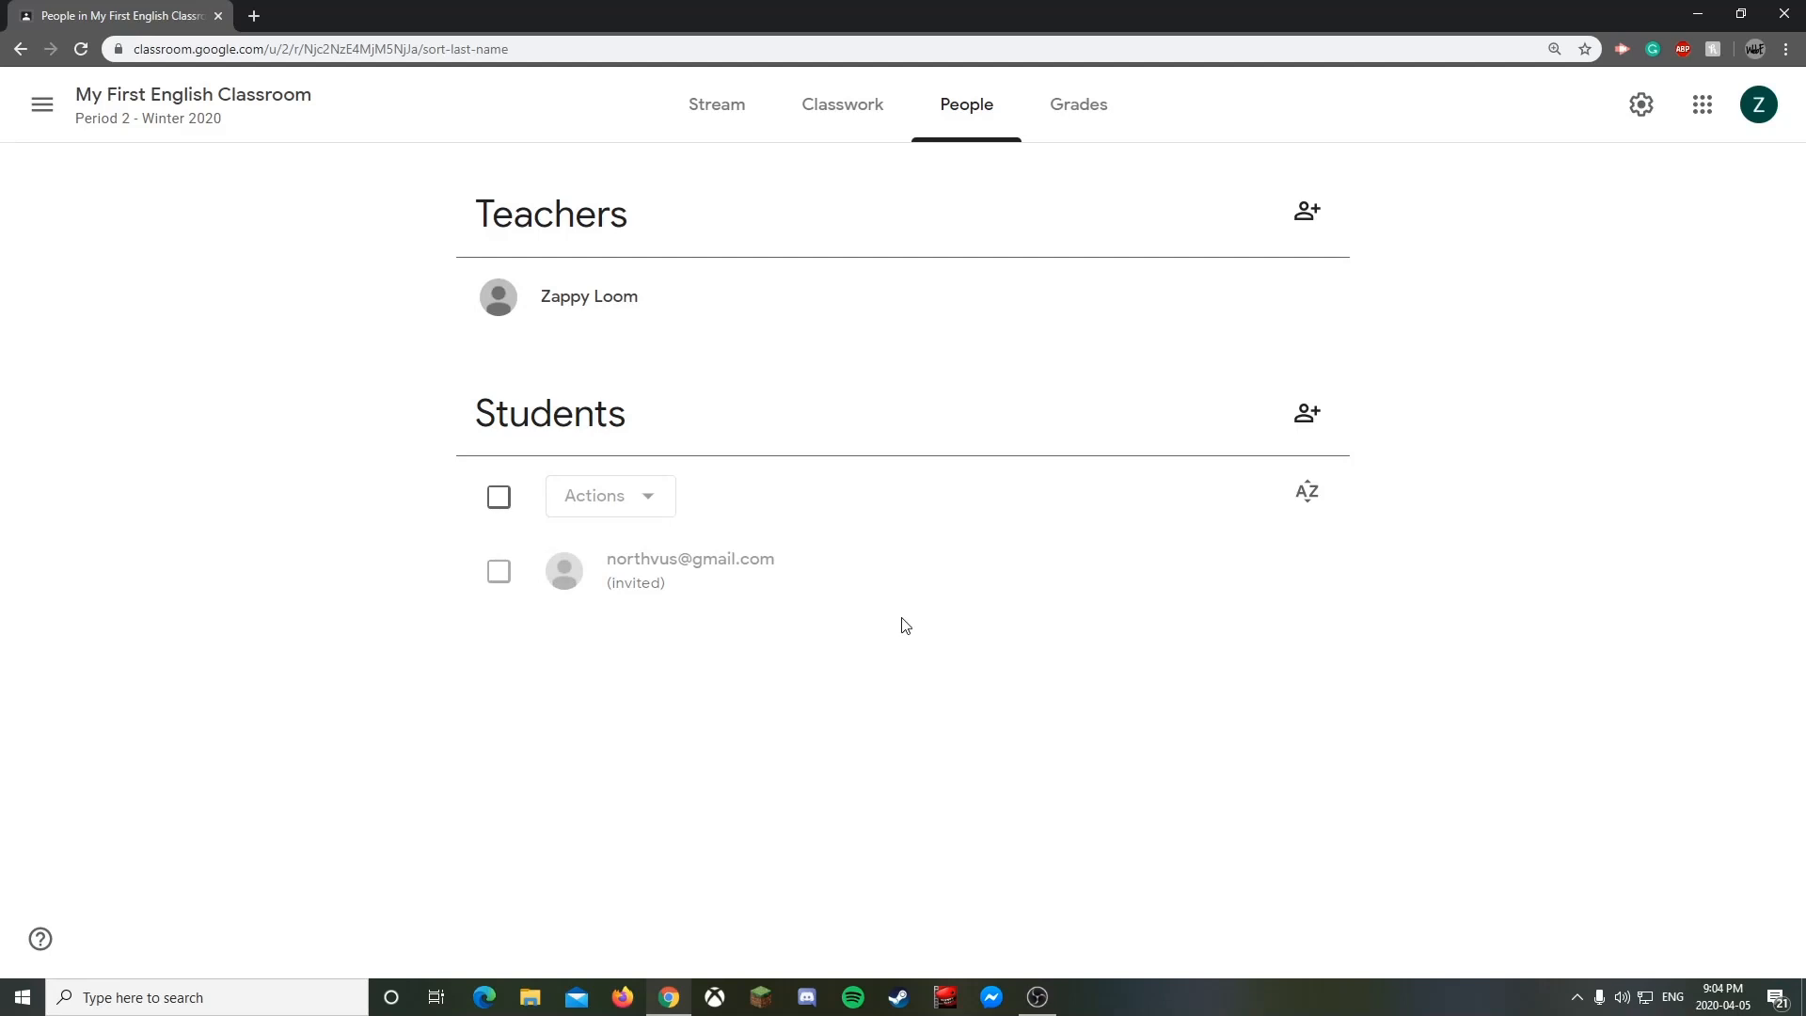
- Select the invited student and choose Email from Actions to compose a Gmail message
left_click(499, 571)
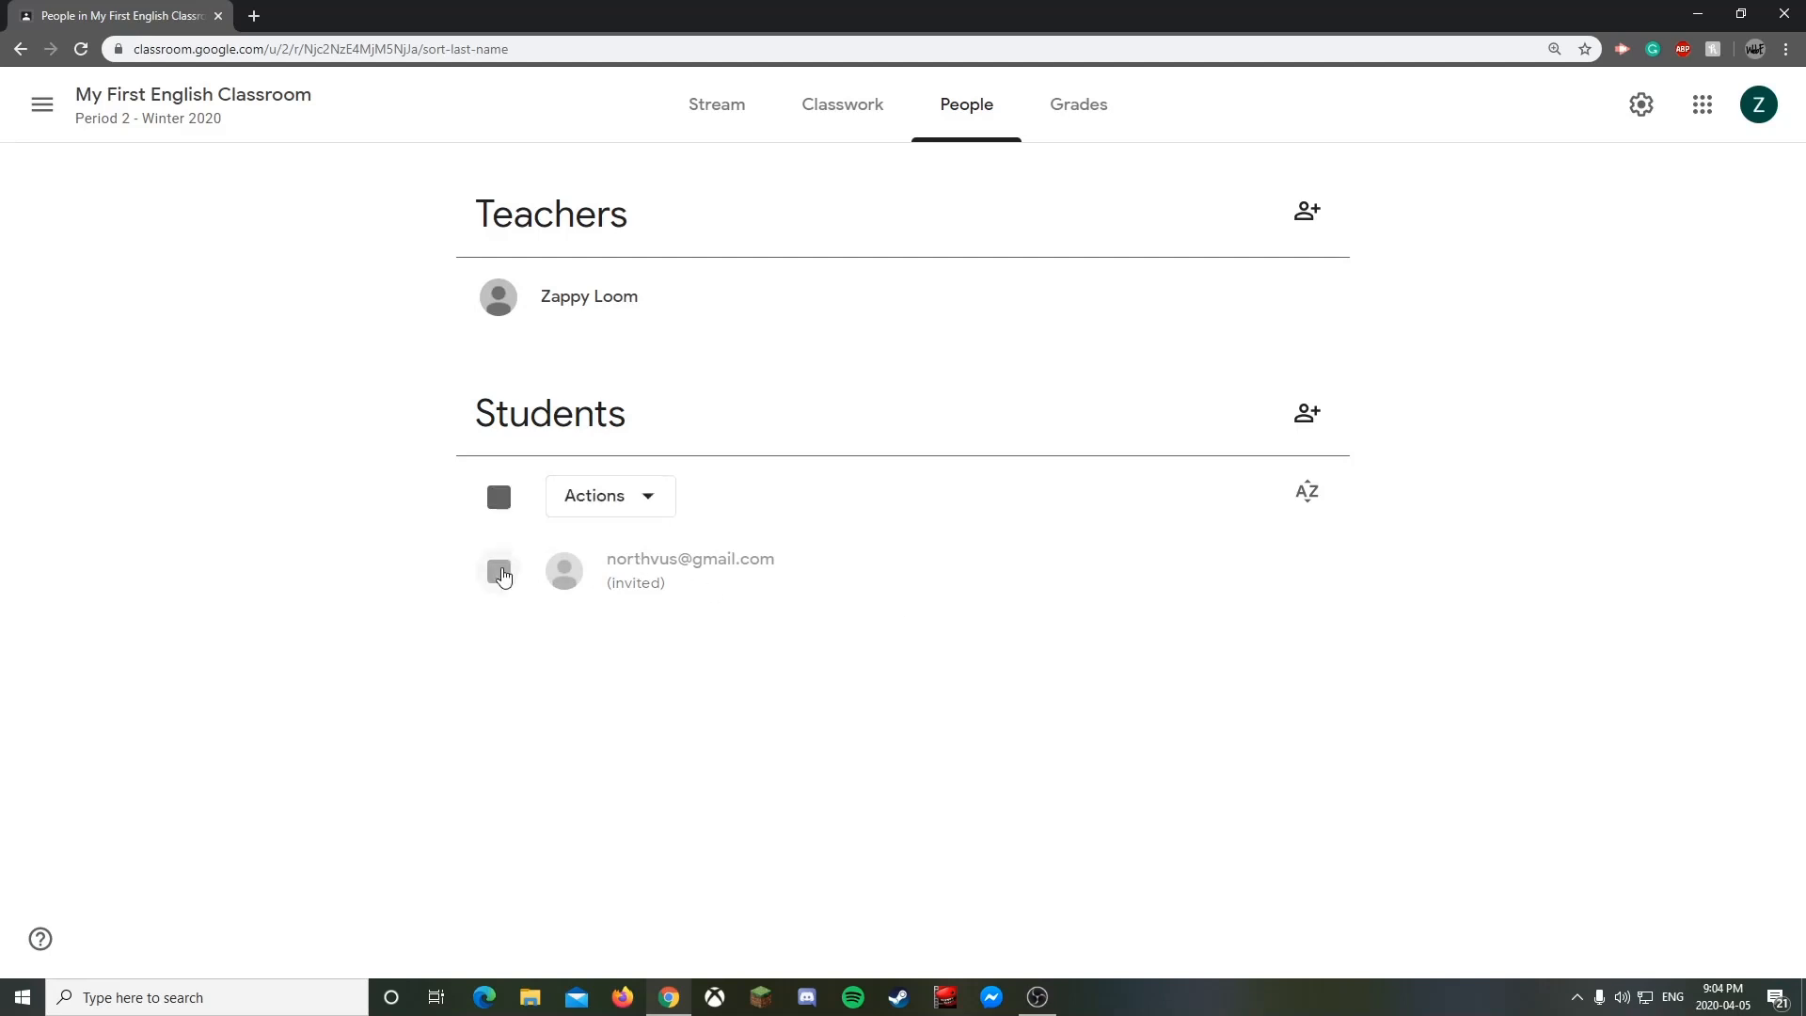
left_click(651, 512)
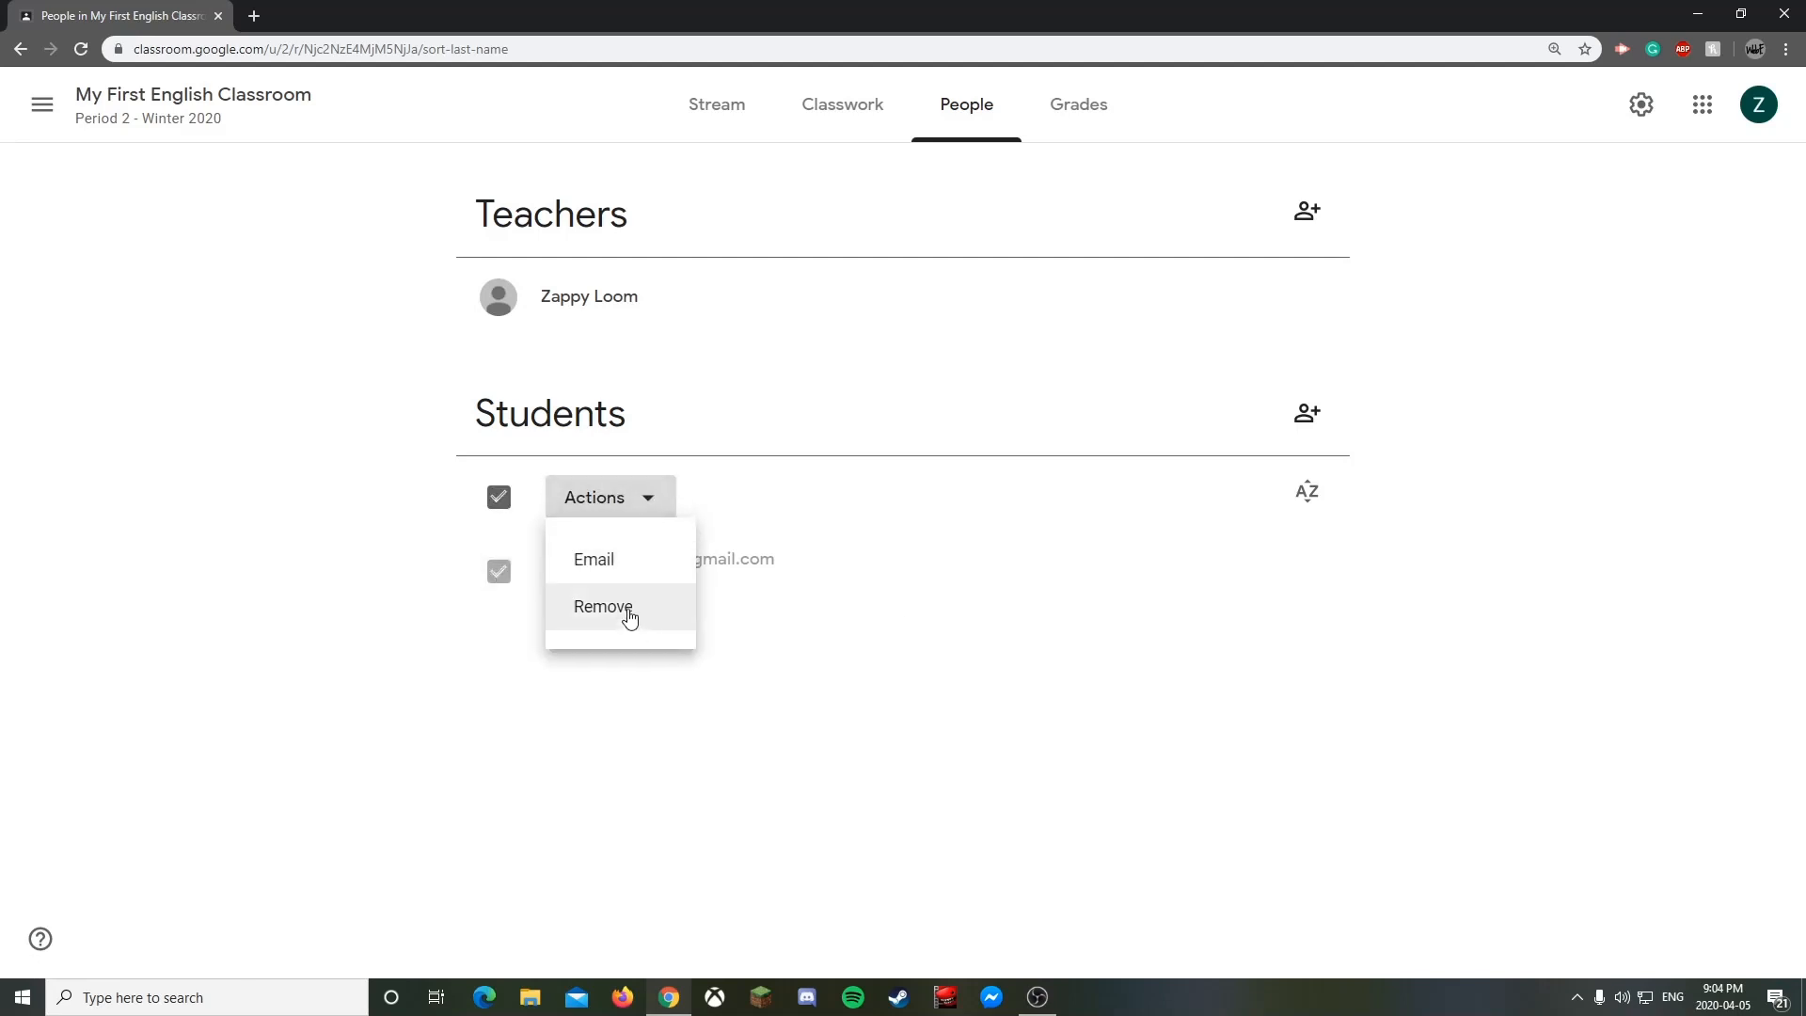
left_click(978, 645)
left_click(504, 502)
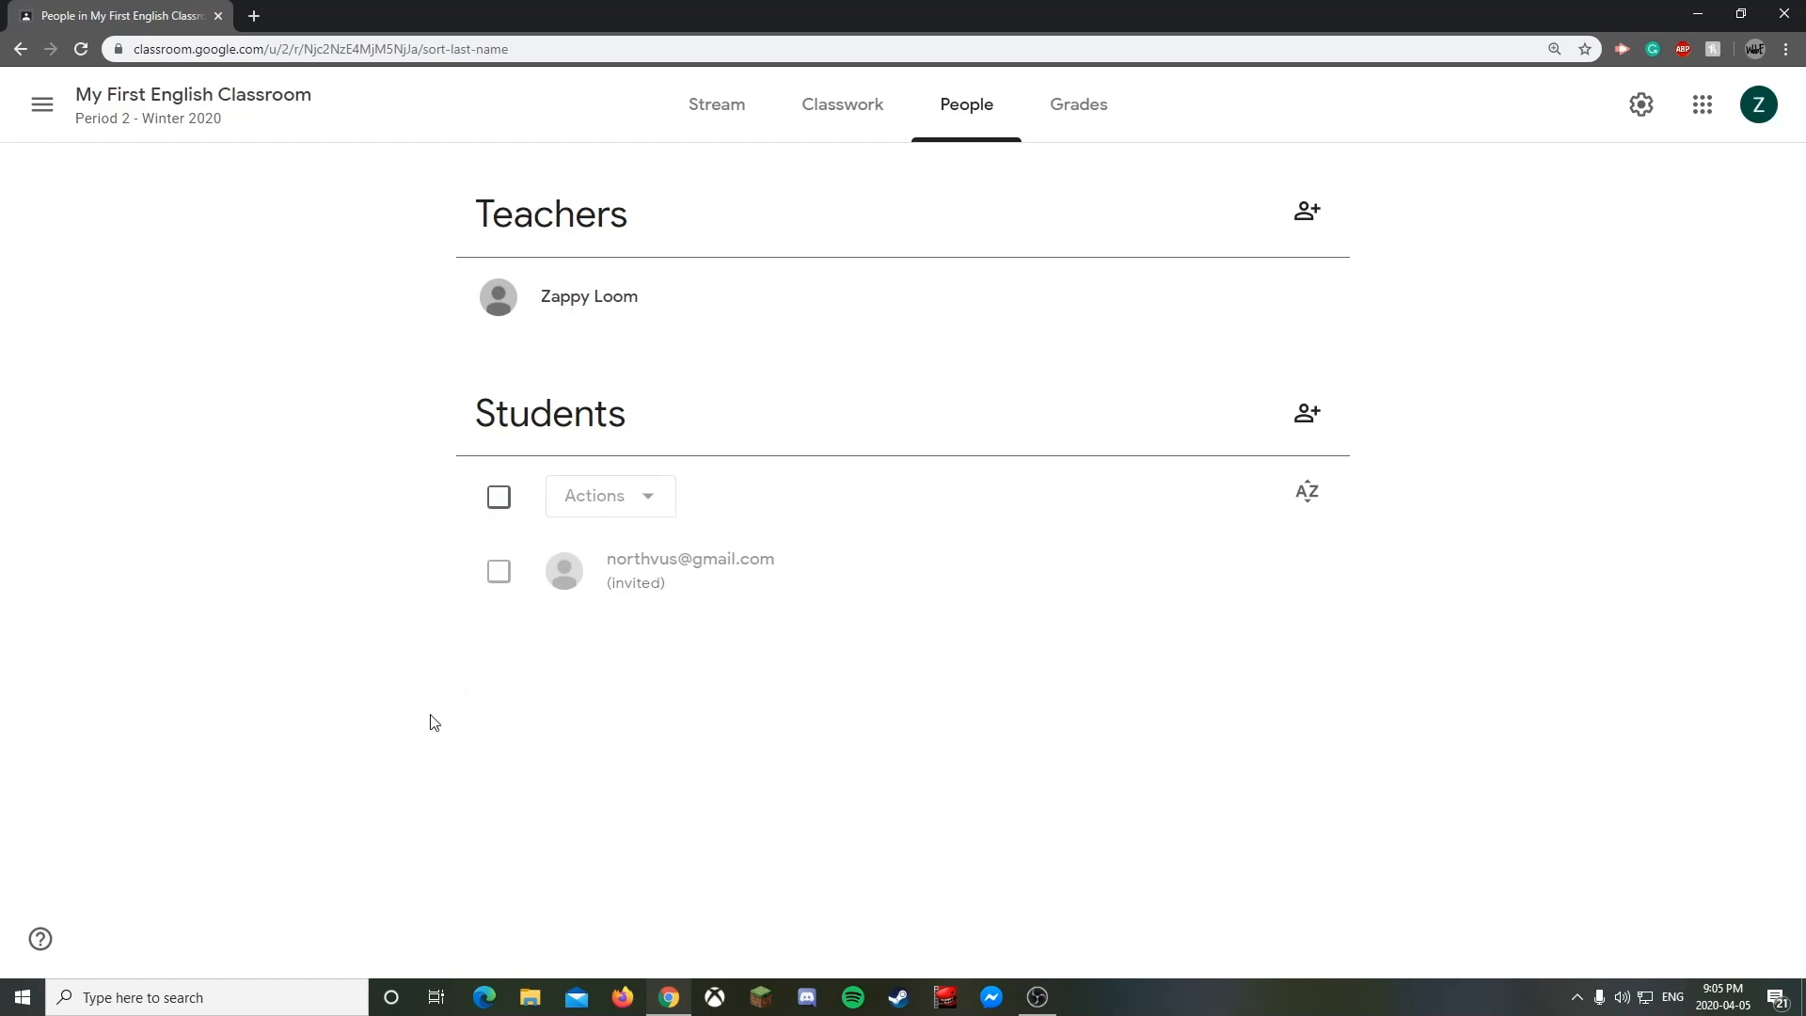
left_click(498, 572)
left_click(635, 497)
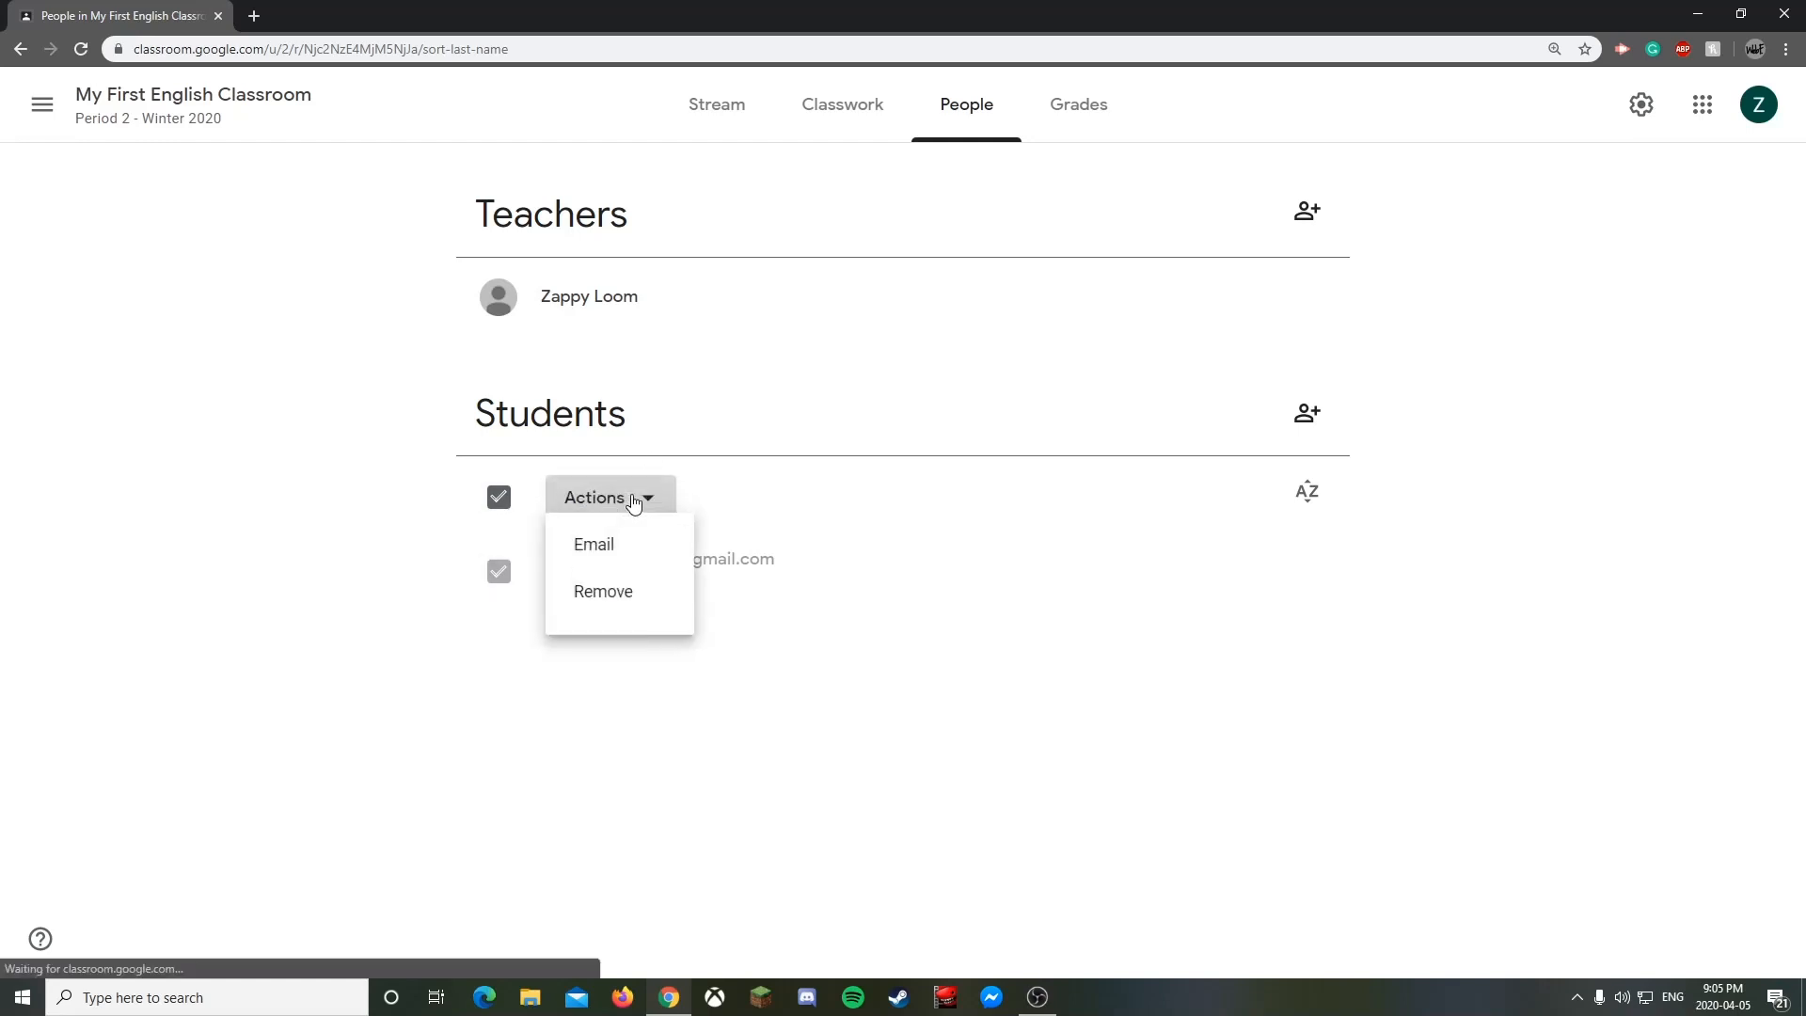
left_click(621, 562)
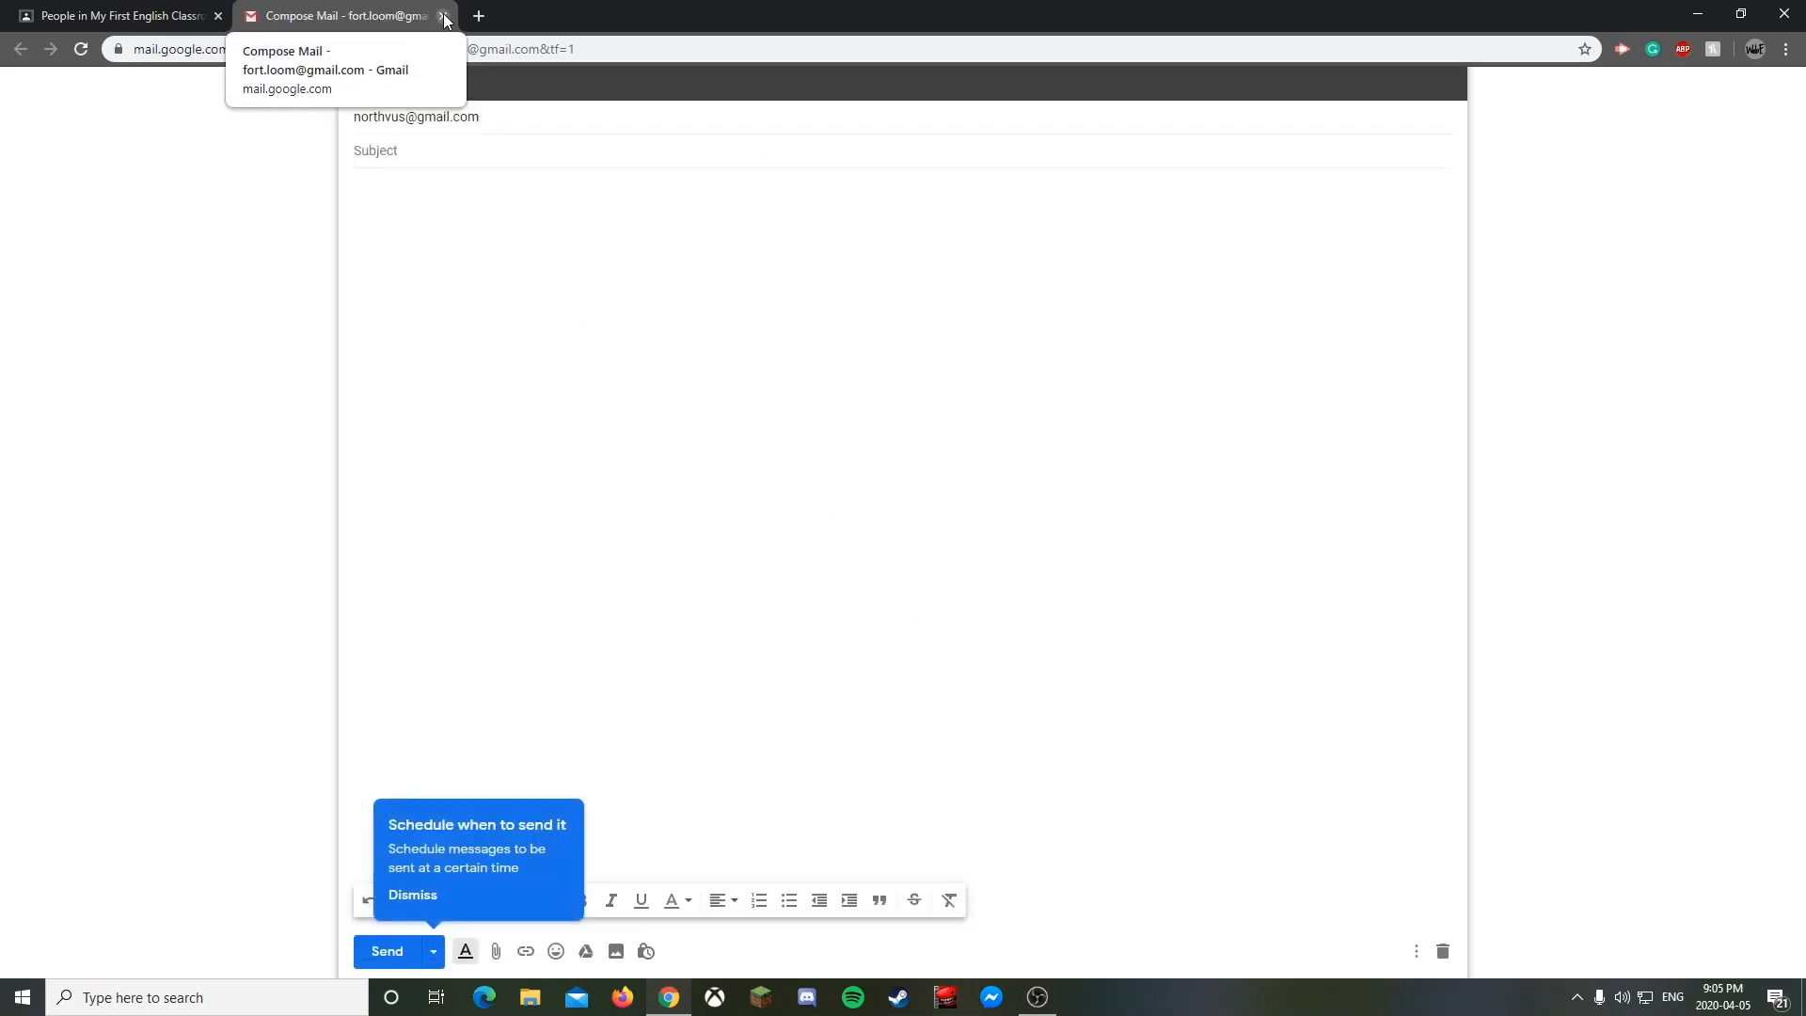
- Close the unsent Gmail compose tab
left_click(443, 16)
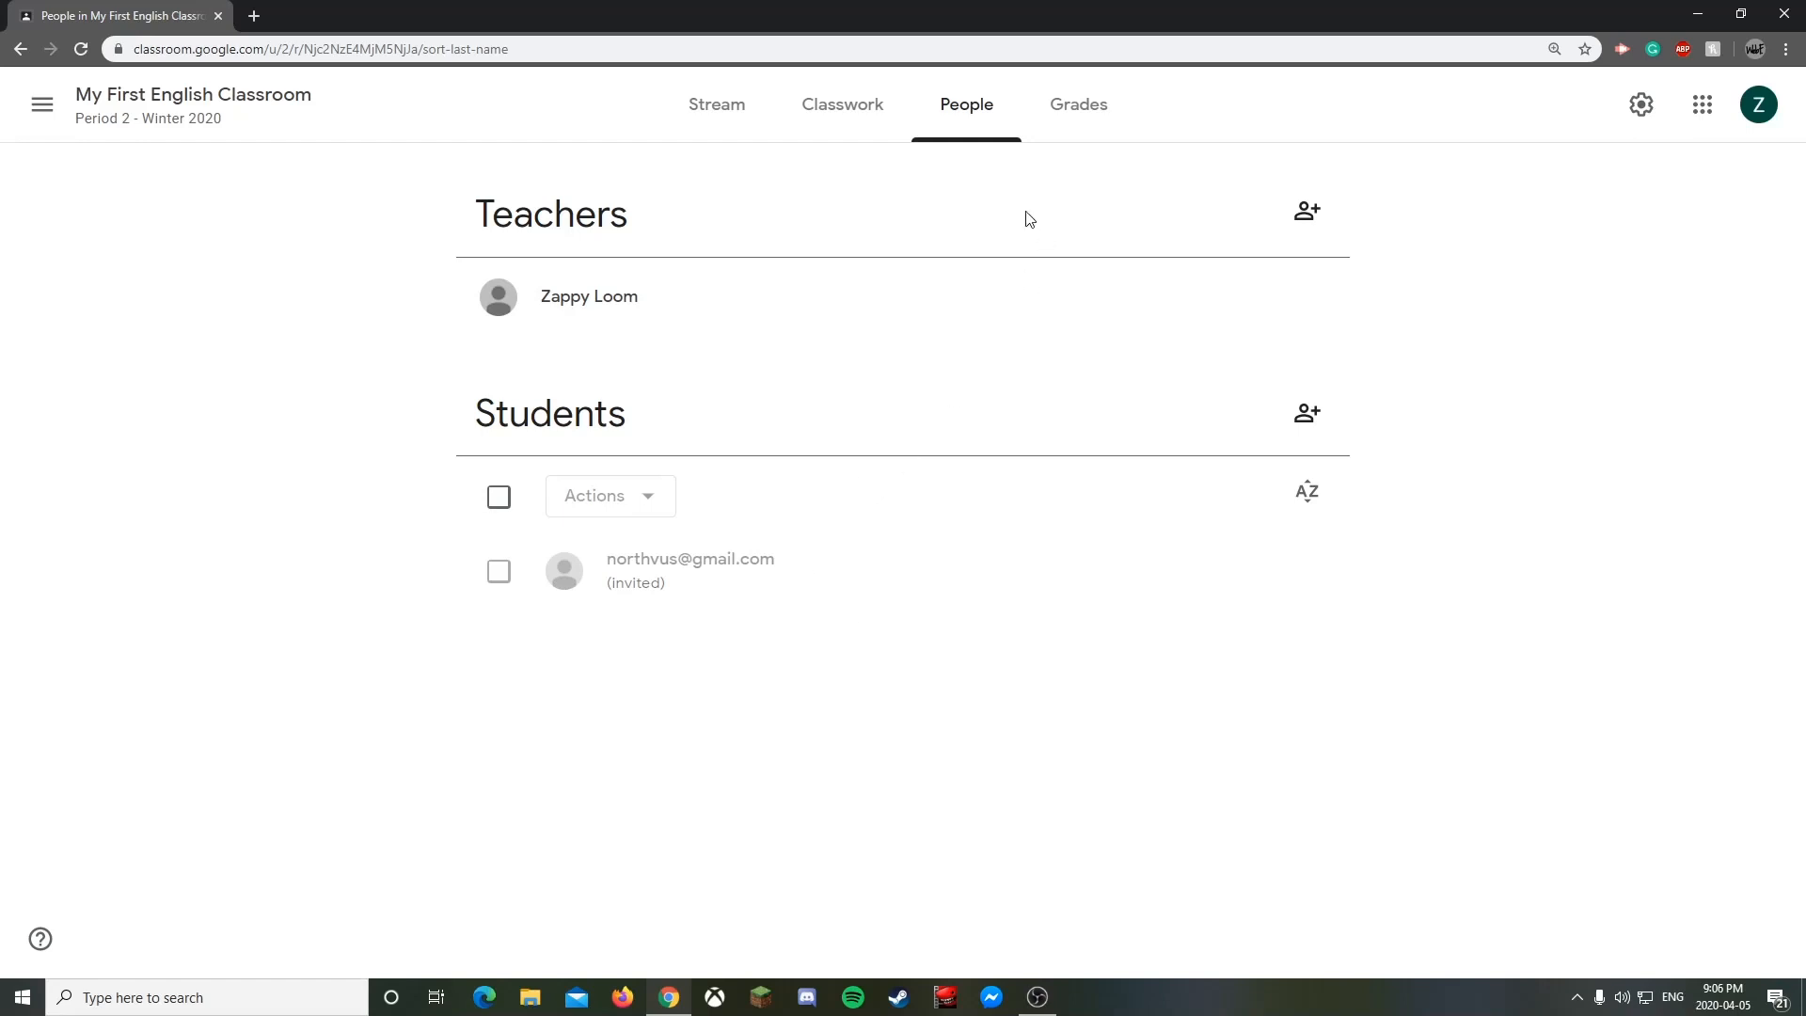
- Switch to the Classwork page of My First English Classroom
left_click(843, 107)
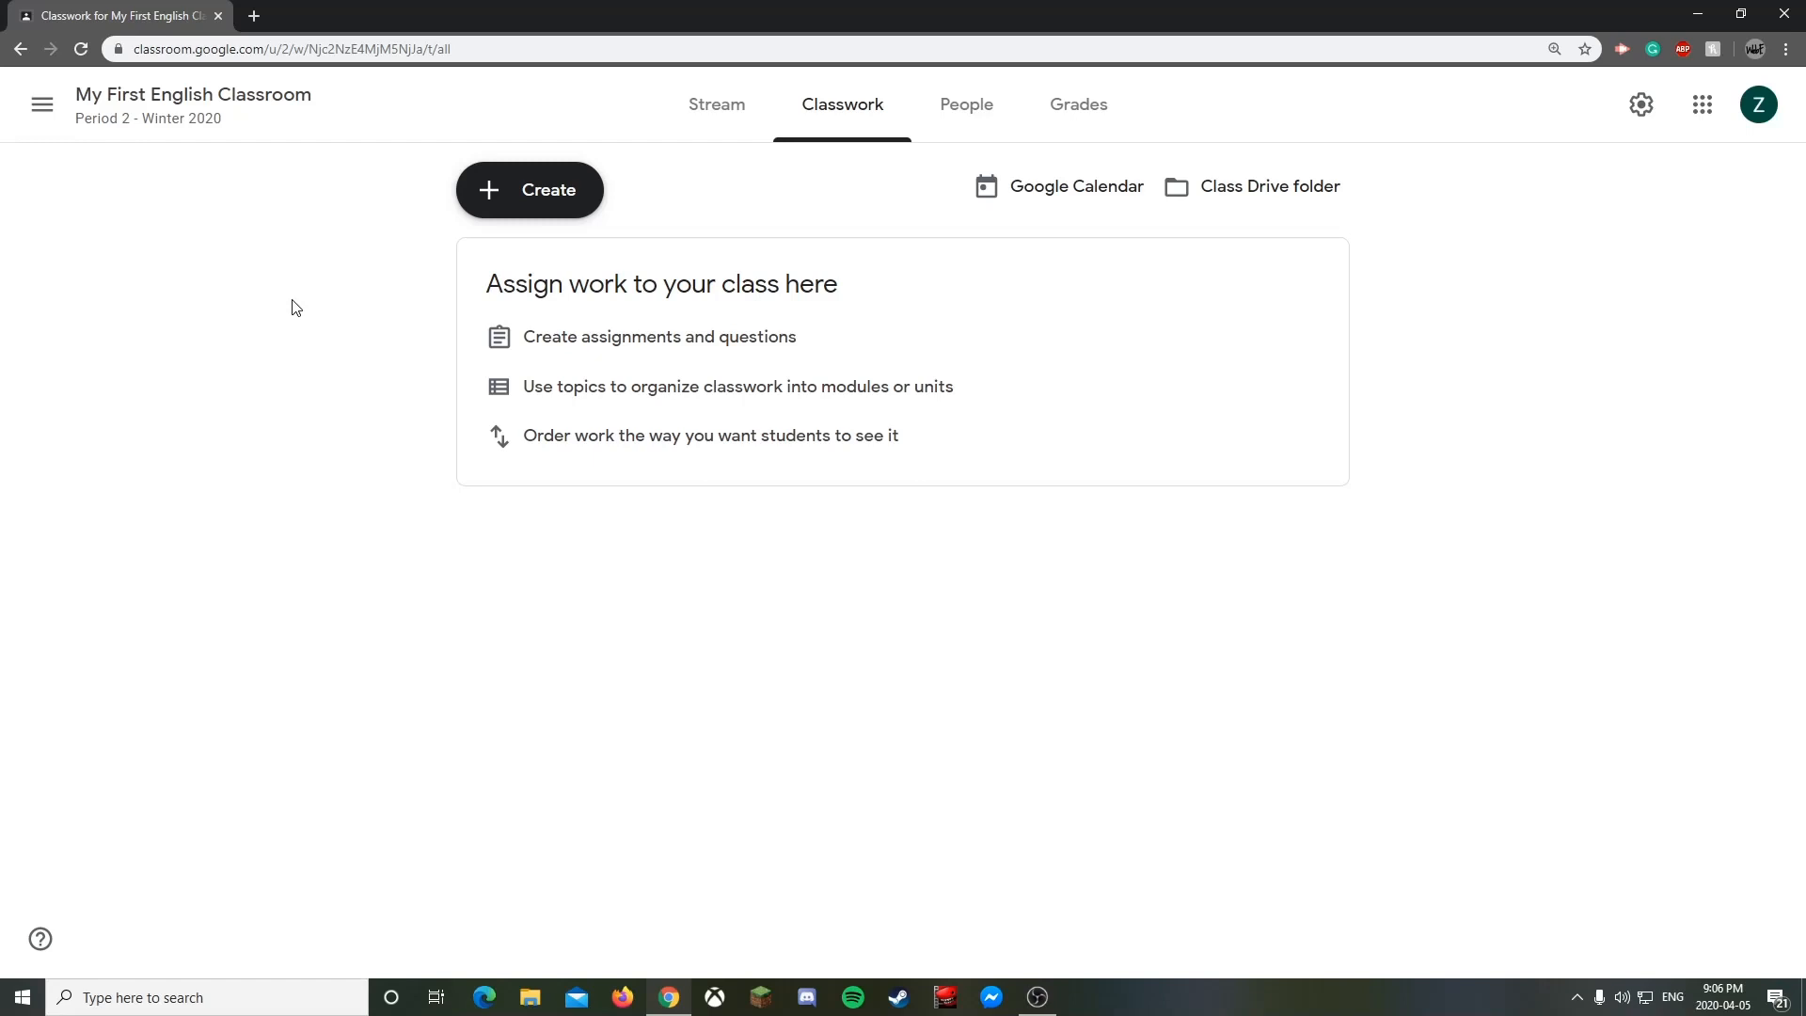
- Create a topic named 'Classroom Resources' on the Classwork page
left_click(498, 195)
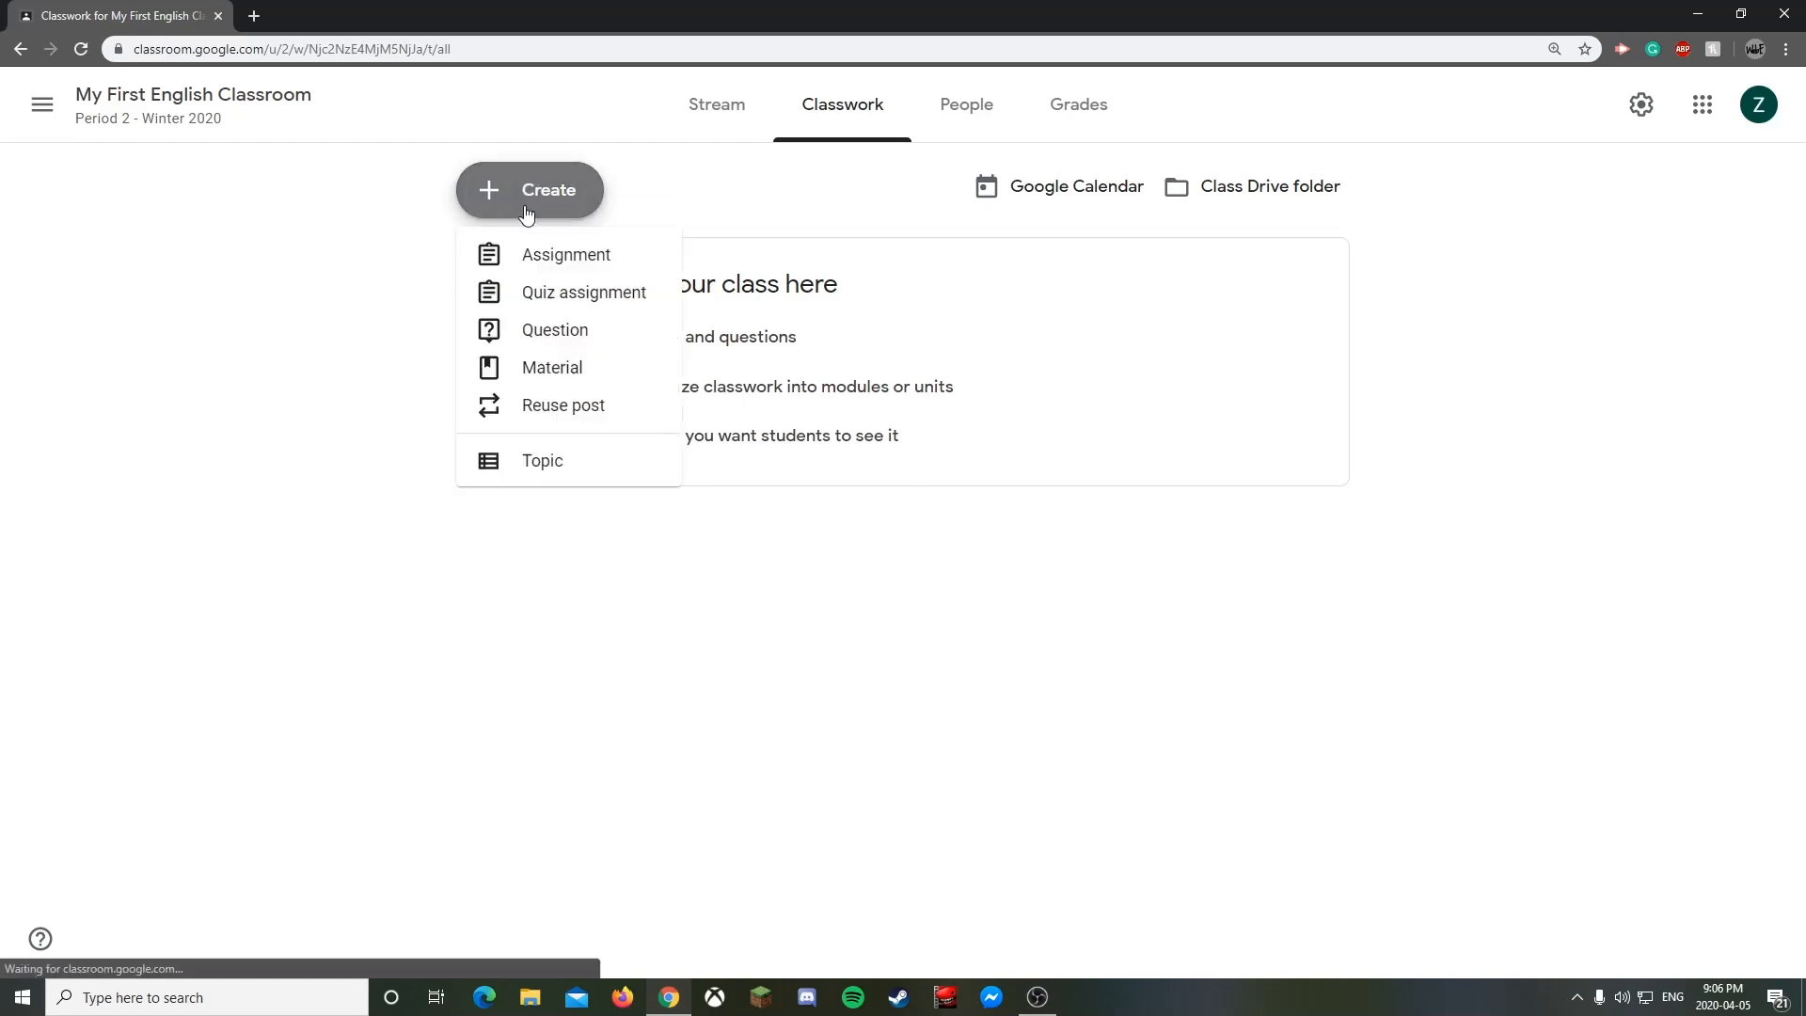
left_click(567, 471)
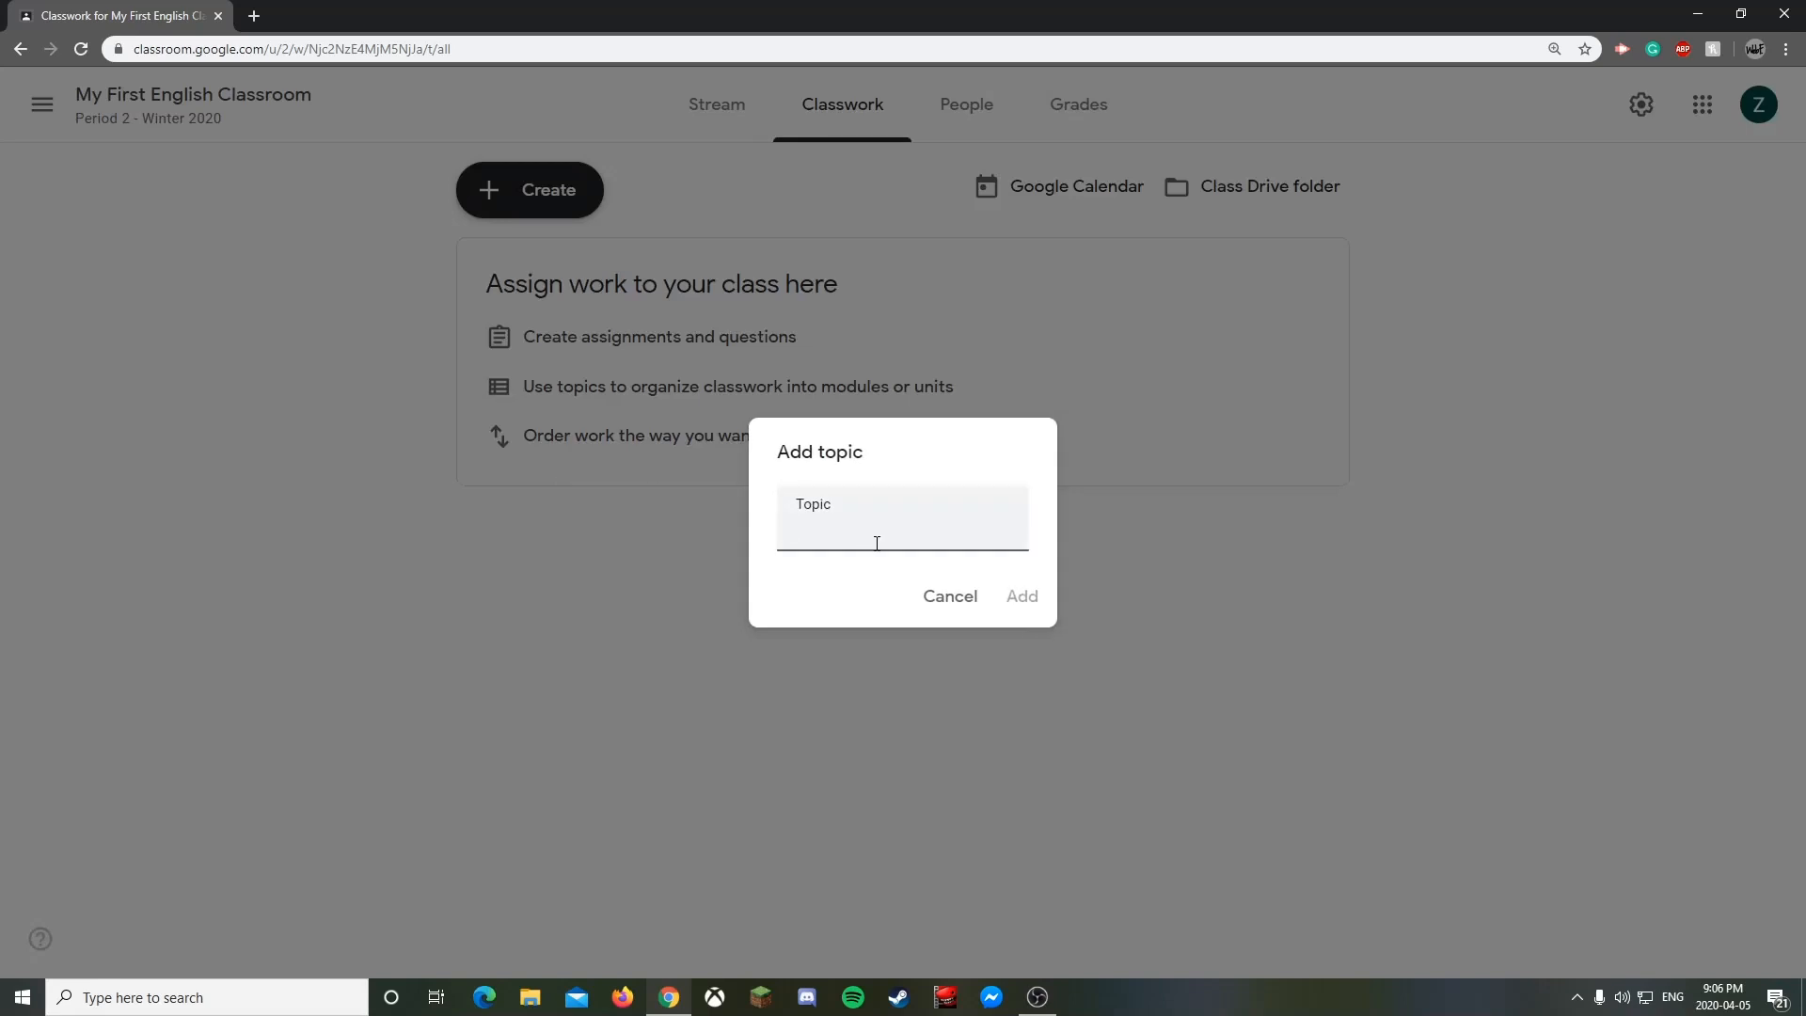
type("Classroom Resources")
left_click(1030, 591)
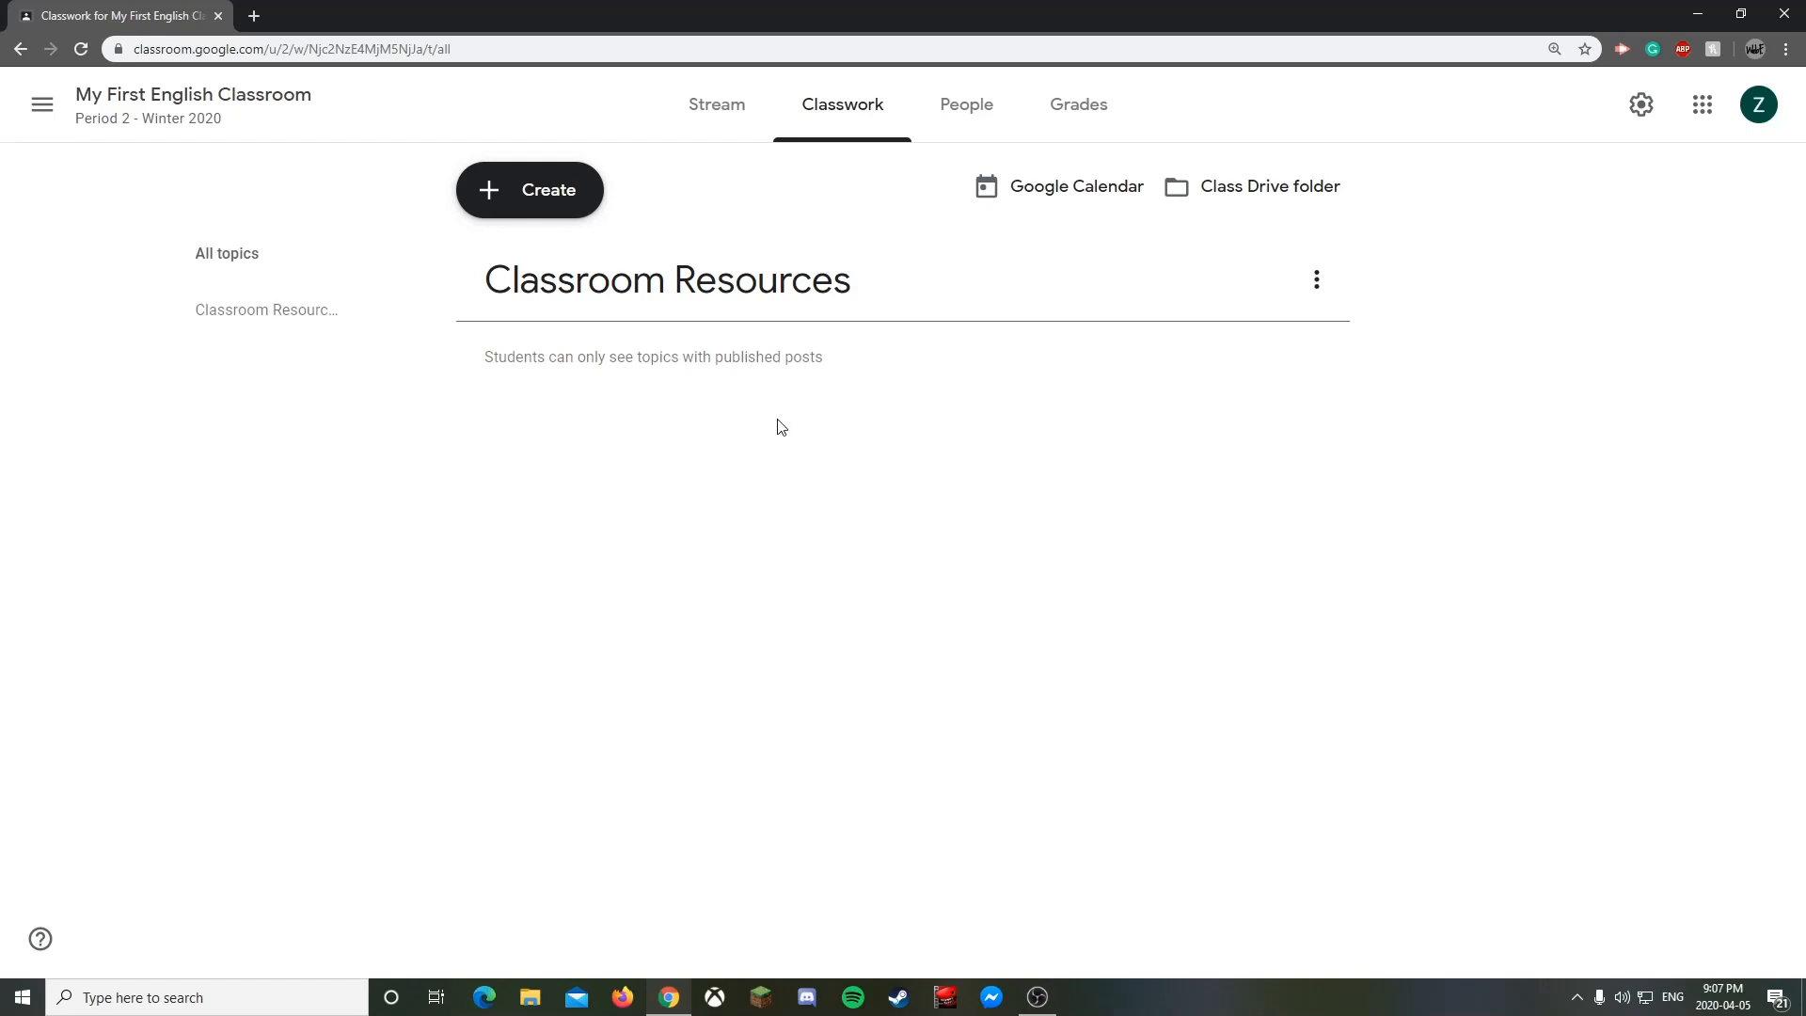
left_click(555, 199)
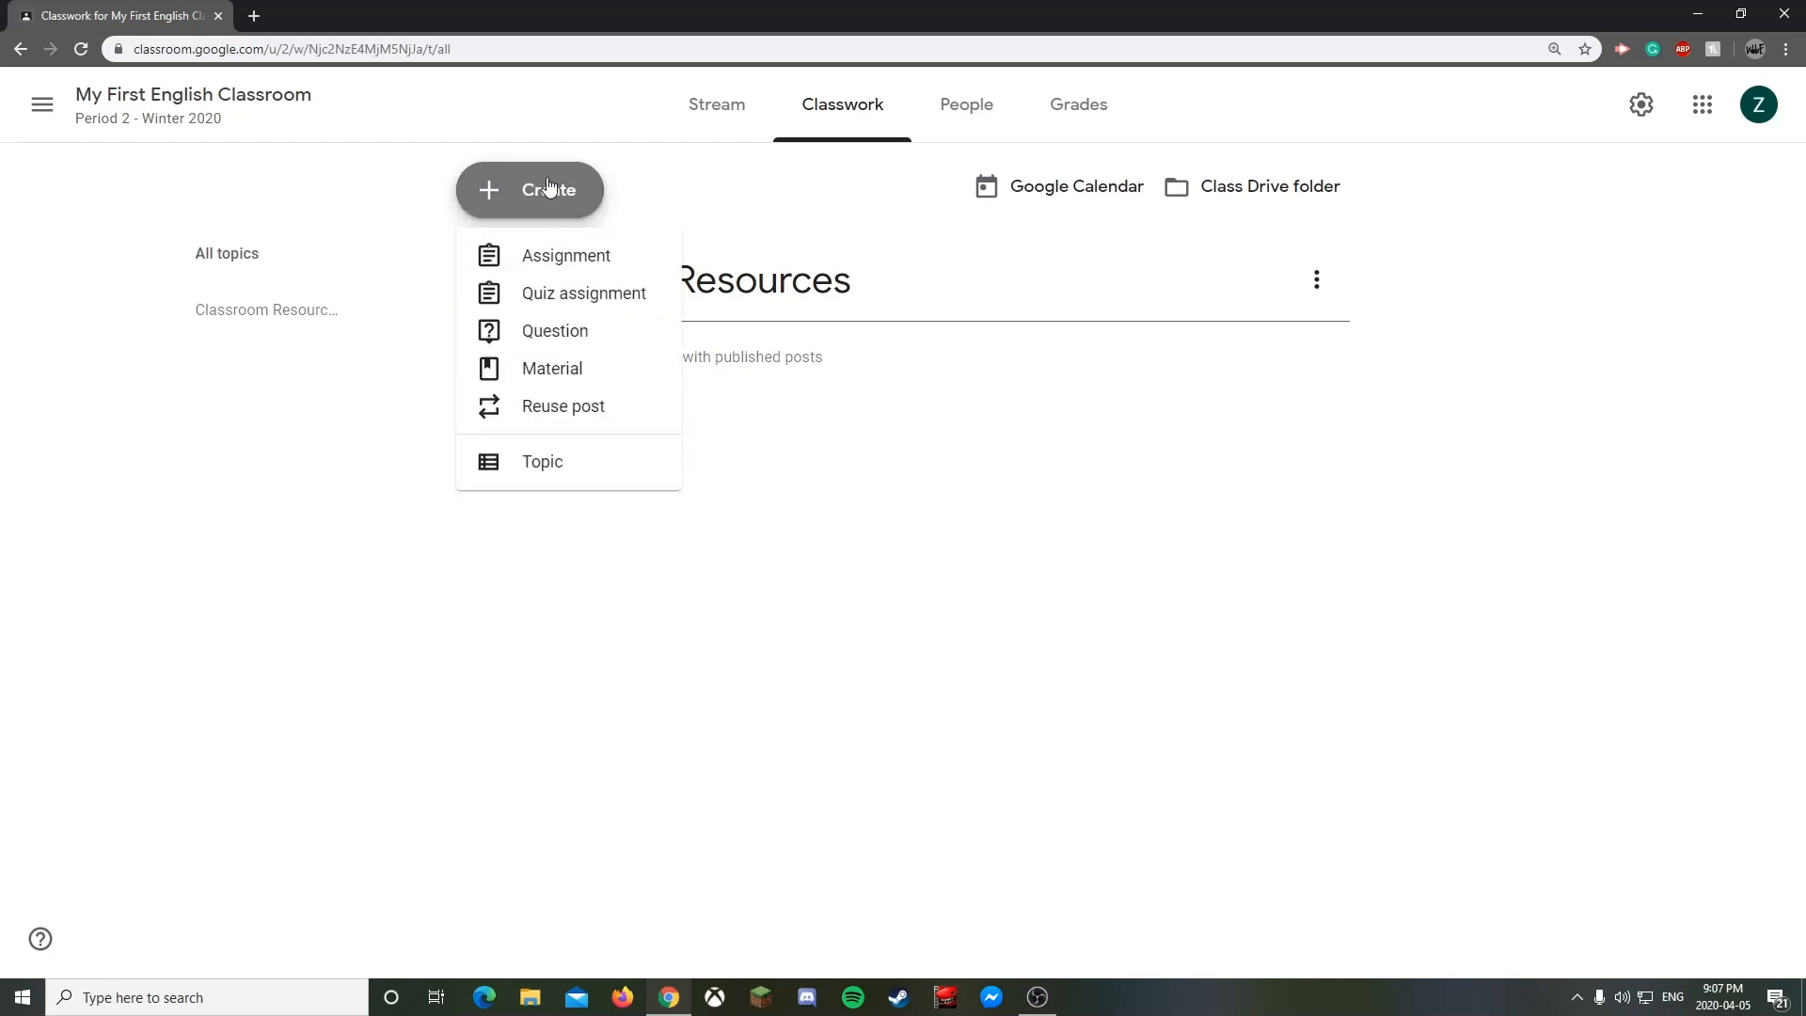
- Add an 'Exams/Tests' topic and move it below Classroom Resources
left_click(576, 476)
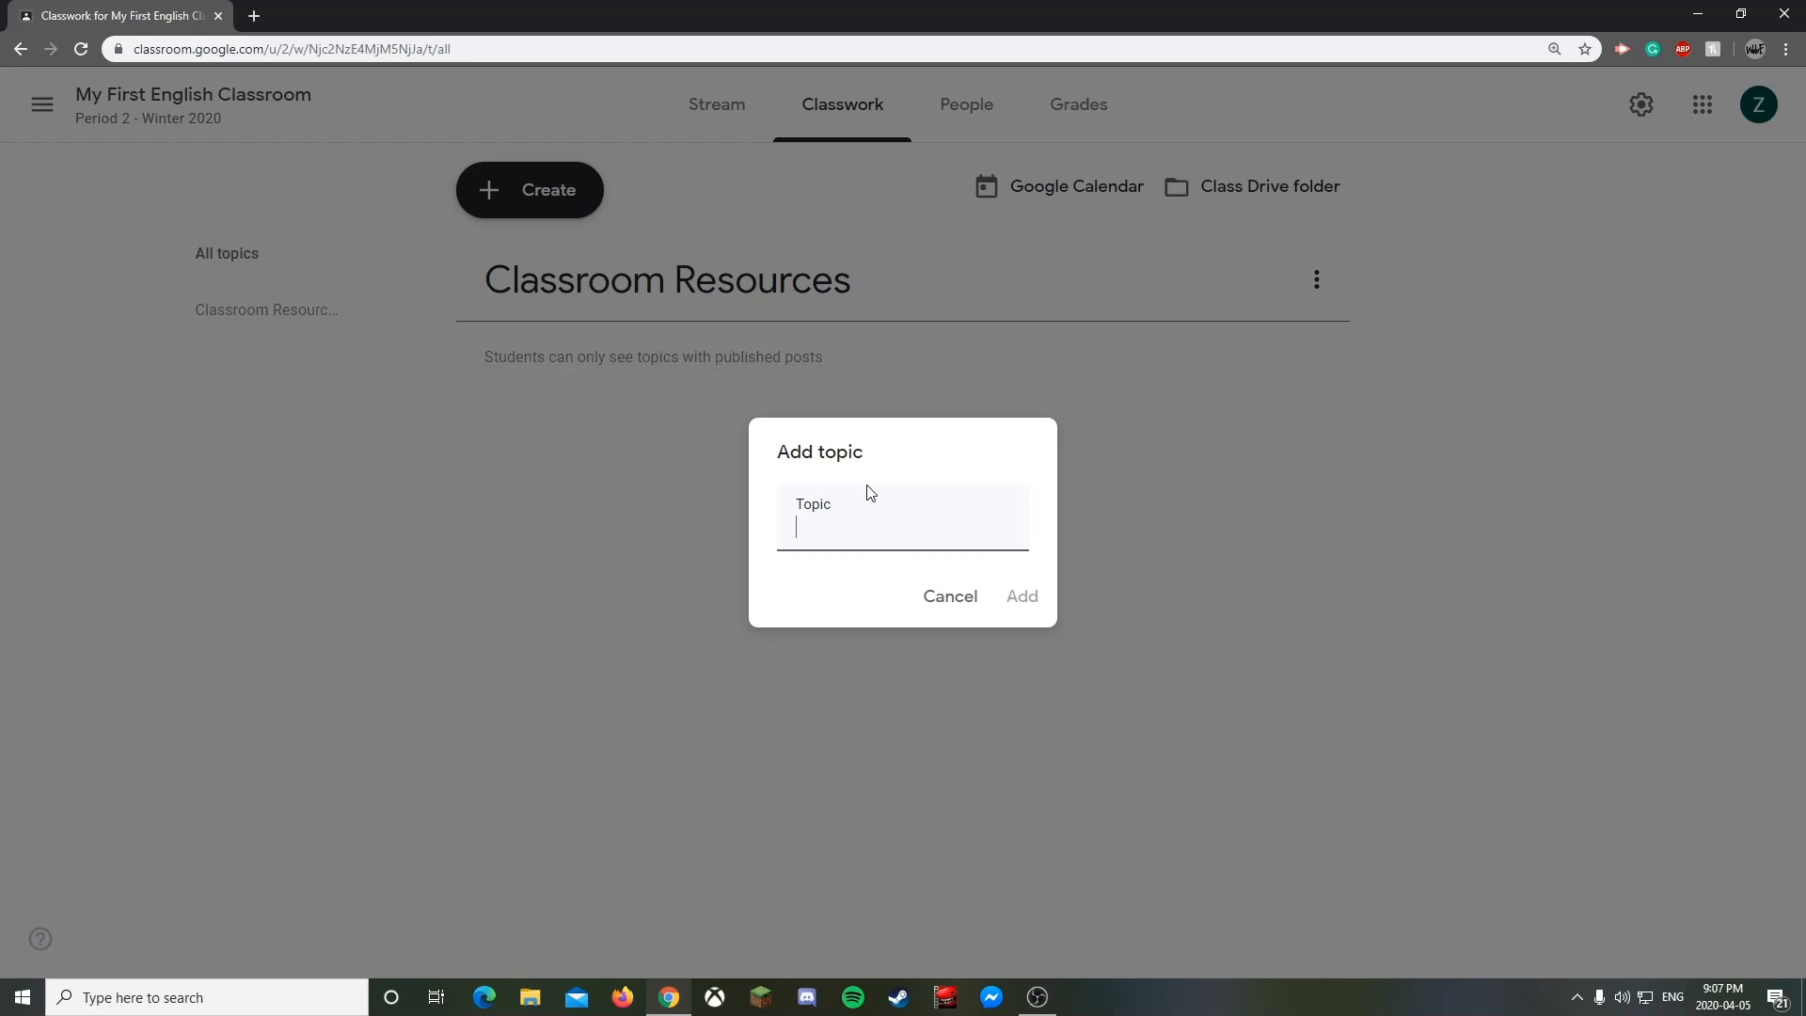
type("Exams/Tests")
left_click(1029, 598)
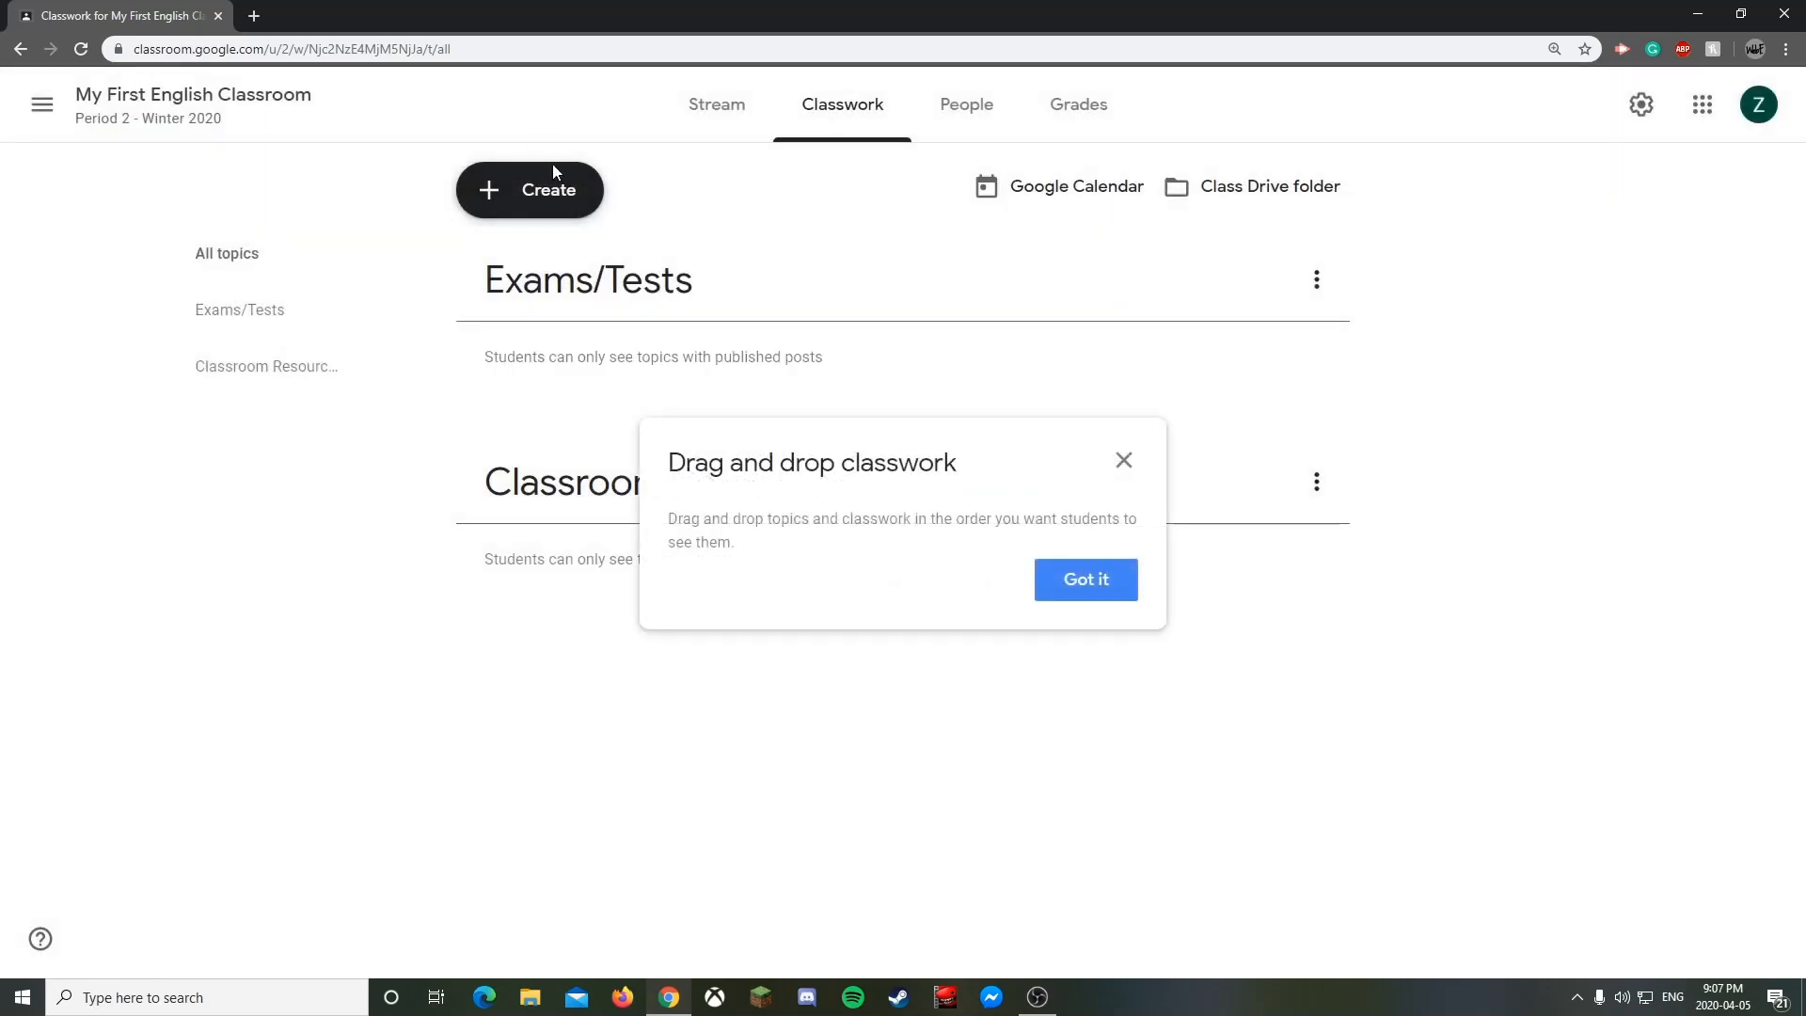
left_click_drag(569, 293, 545, 545)
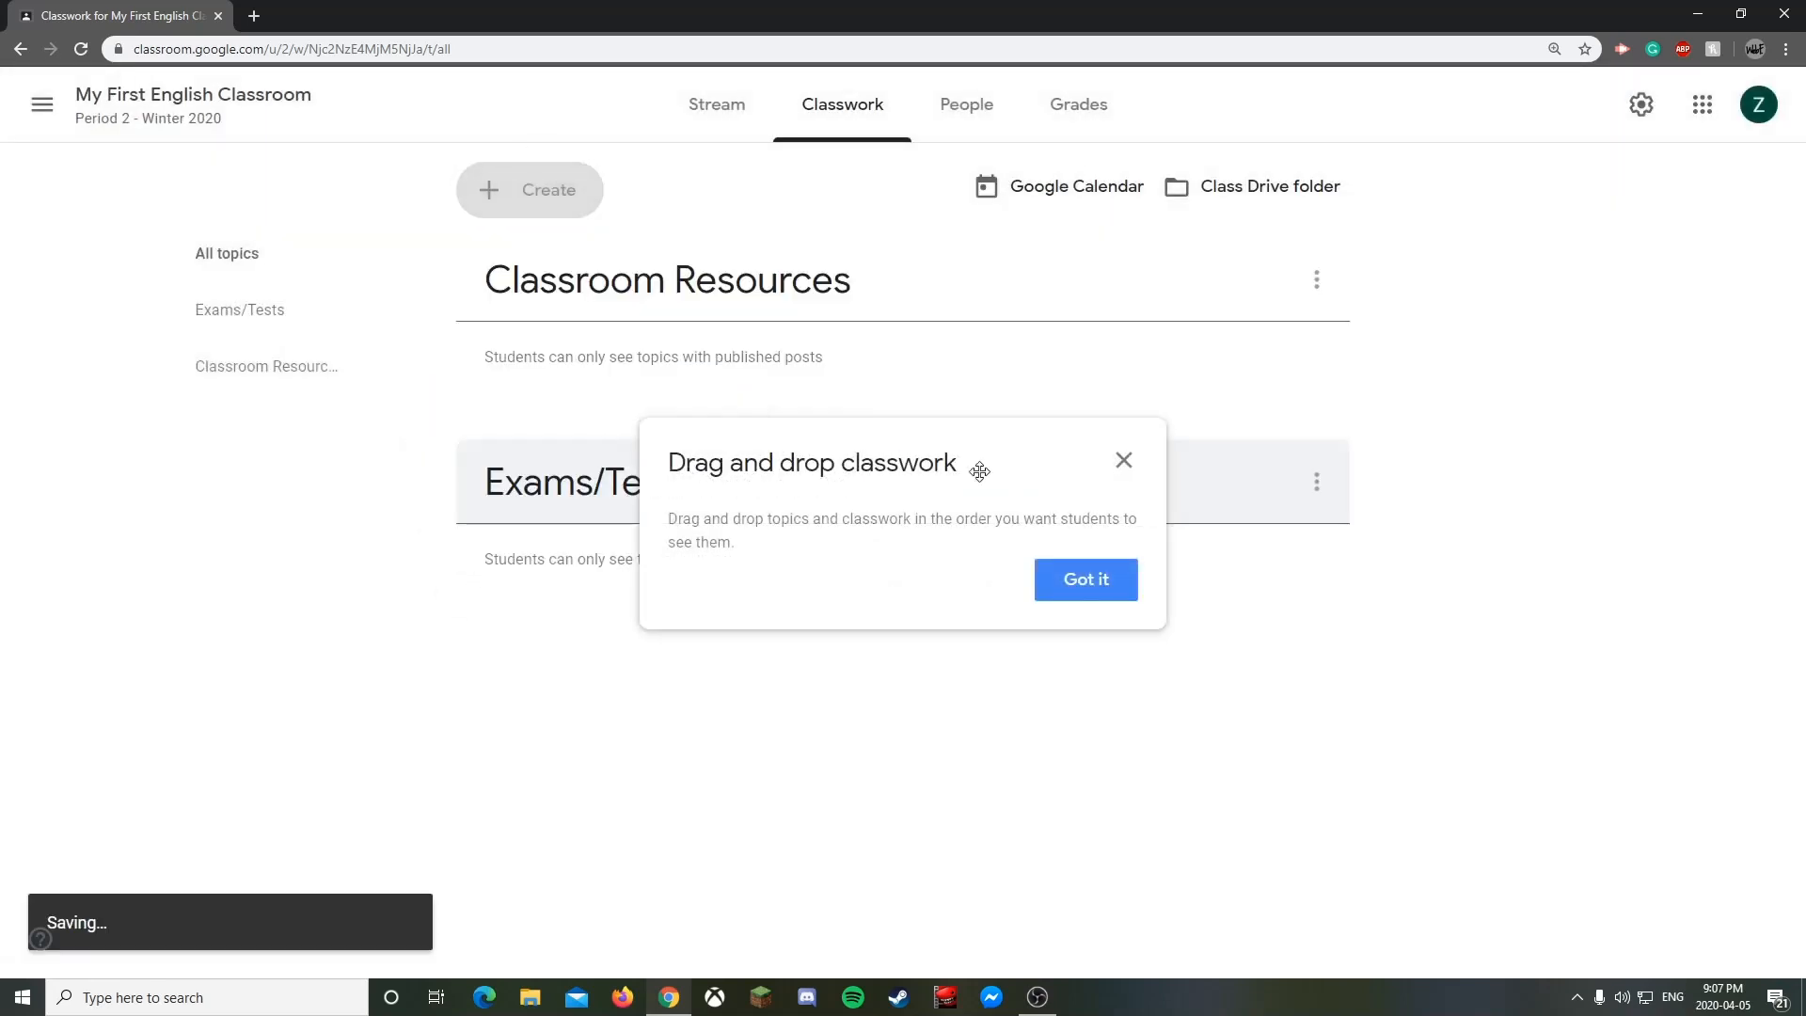
left_click(1126, 464)
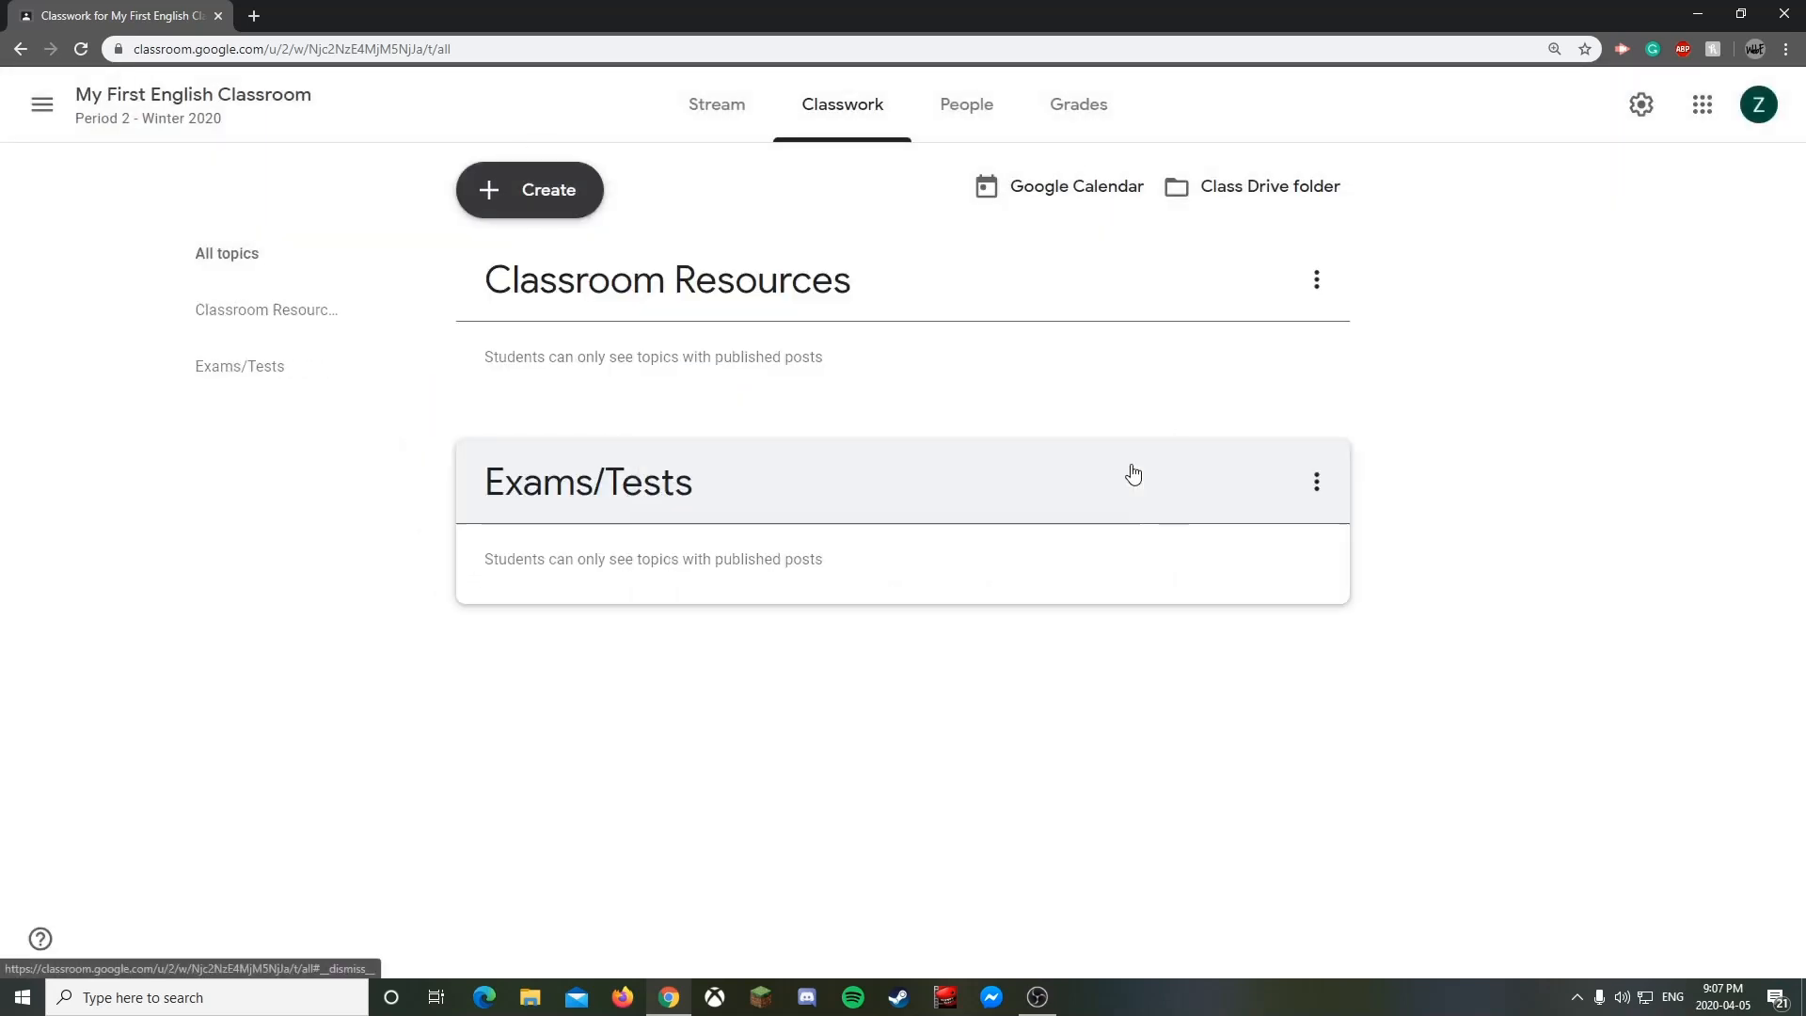
- Add an 'Assignments' topic and drag it to the bottom, below Exams/Tests
left_click(552, 190)
left_click(552, 461)
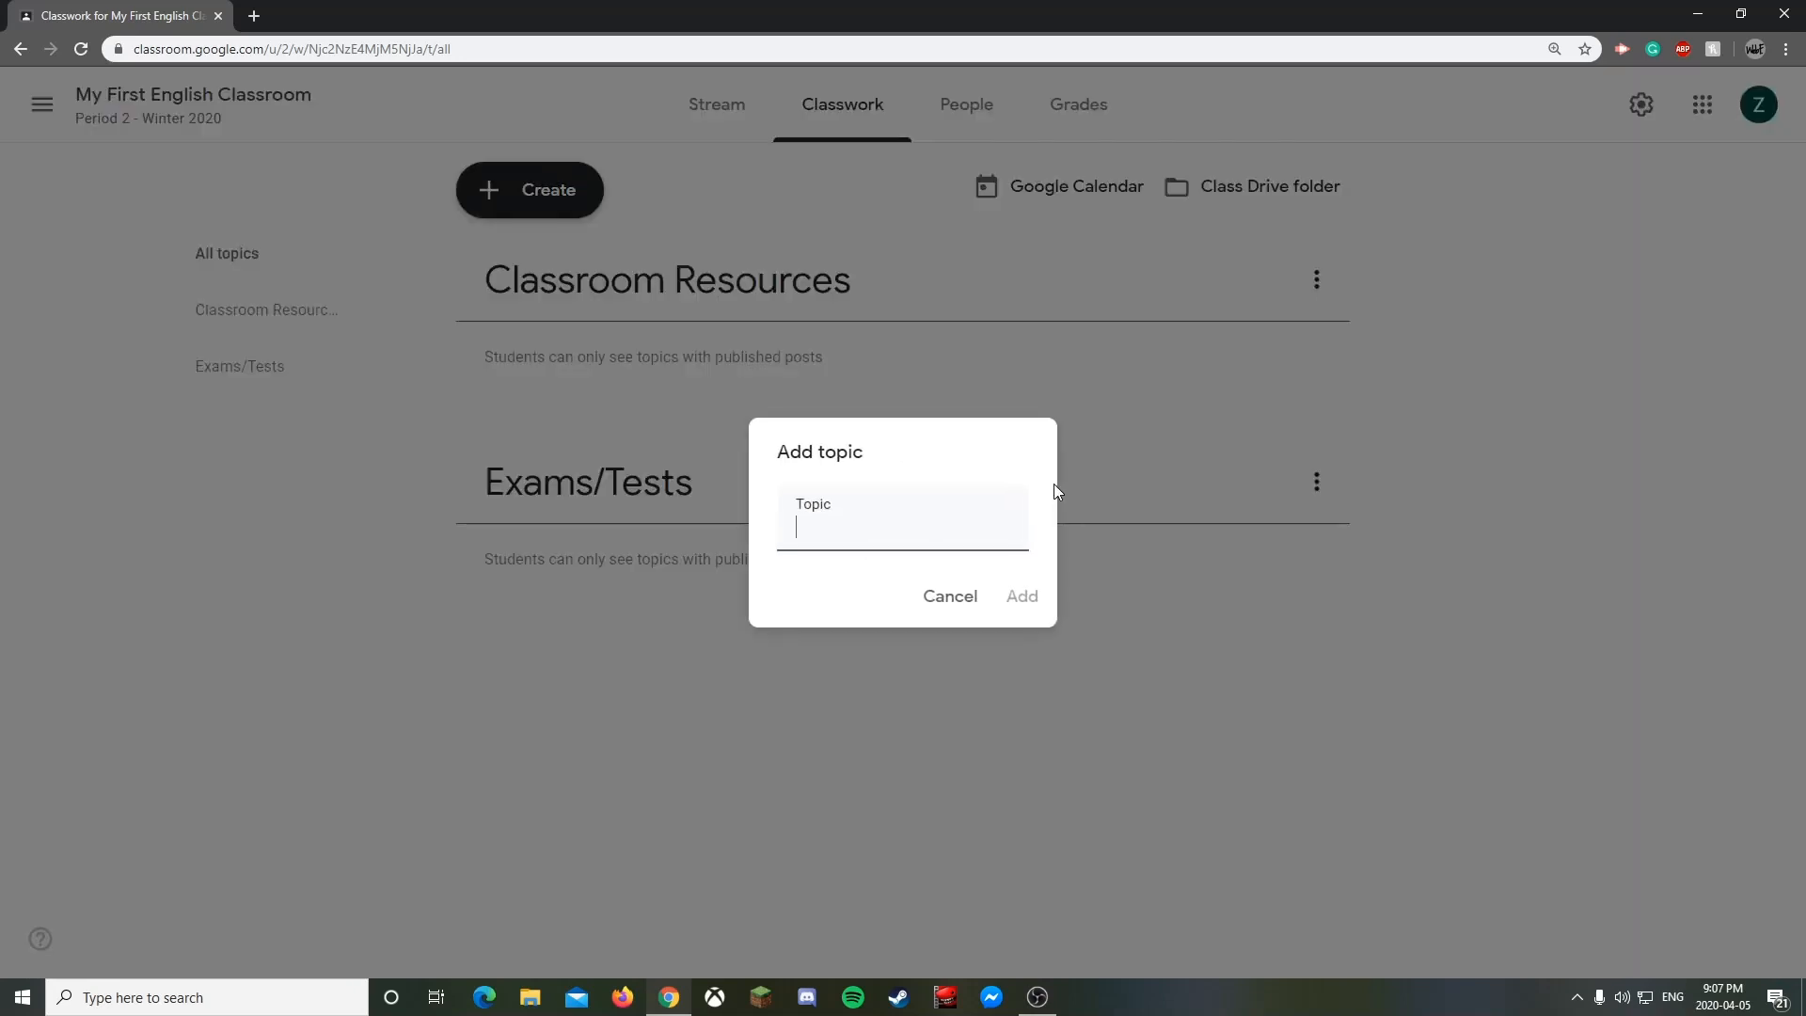
type("Assignments")
left_click(1034, 594)
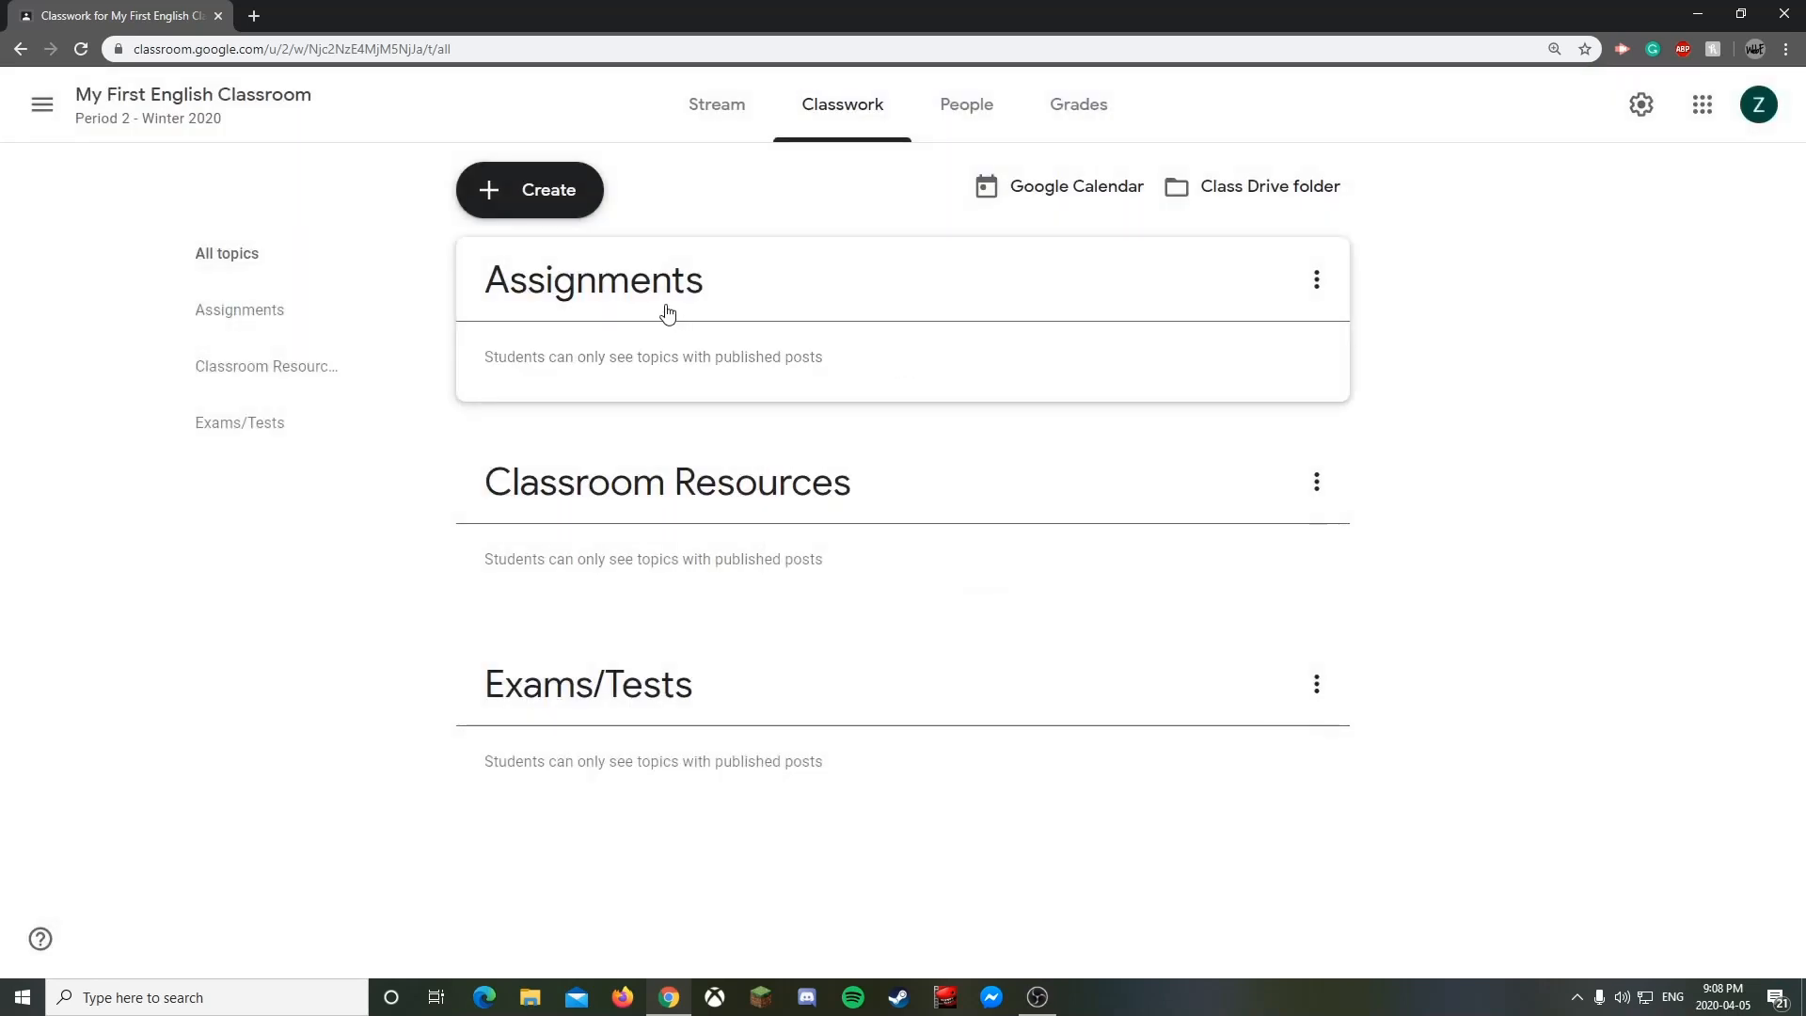
left_click_drag(670, 318, 672, 337)
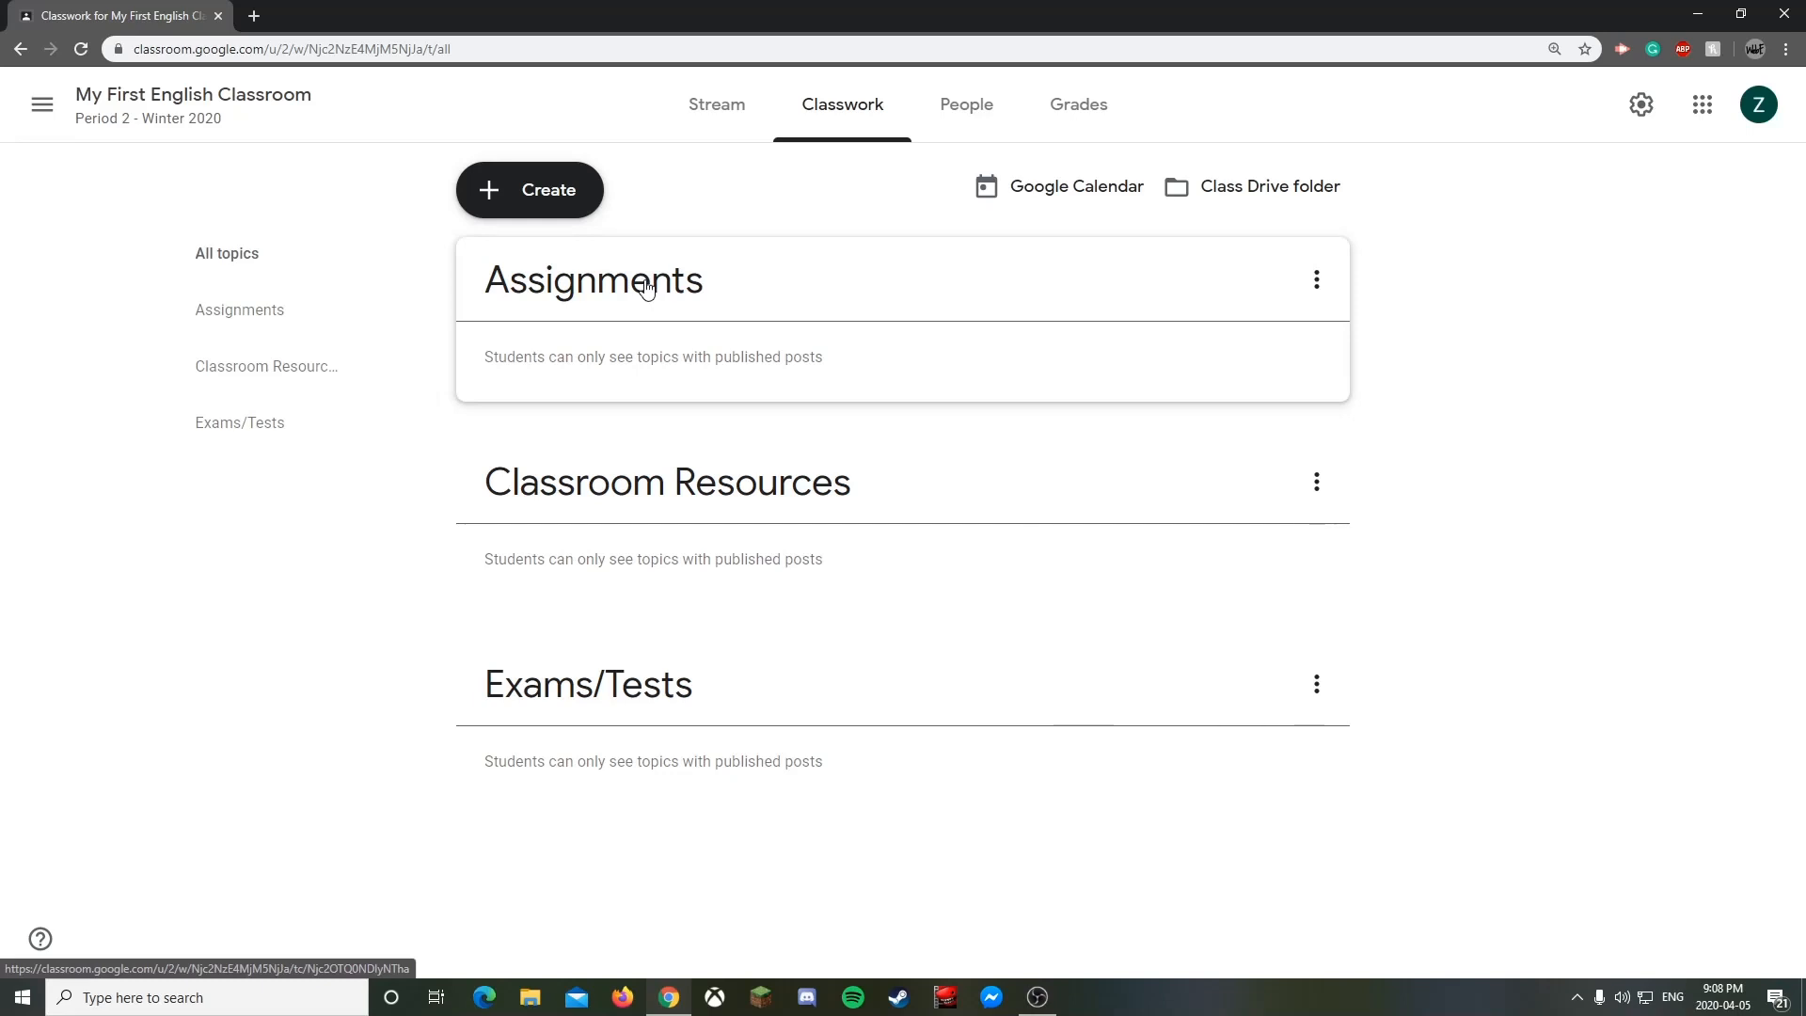
left_click_drag(646, 288, 759, 697)
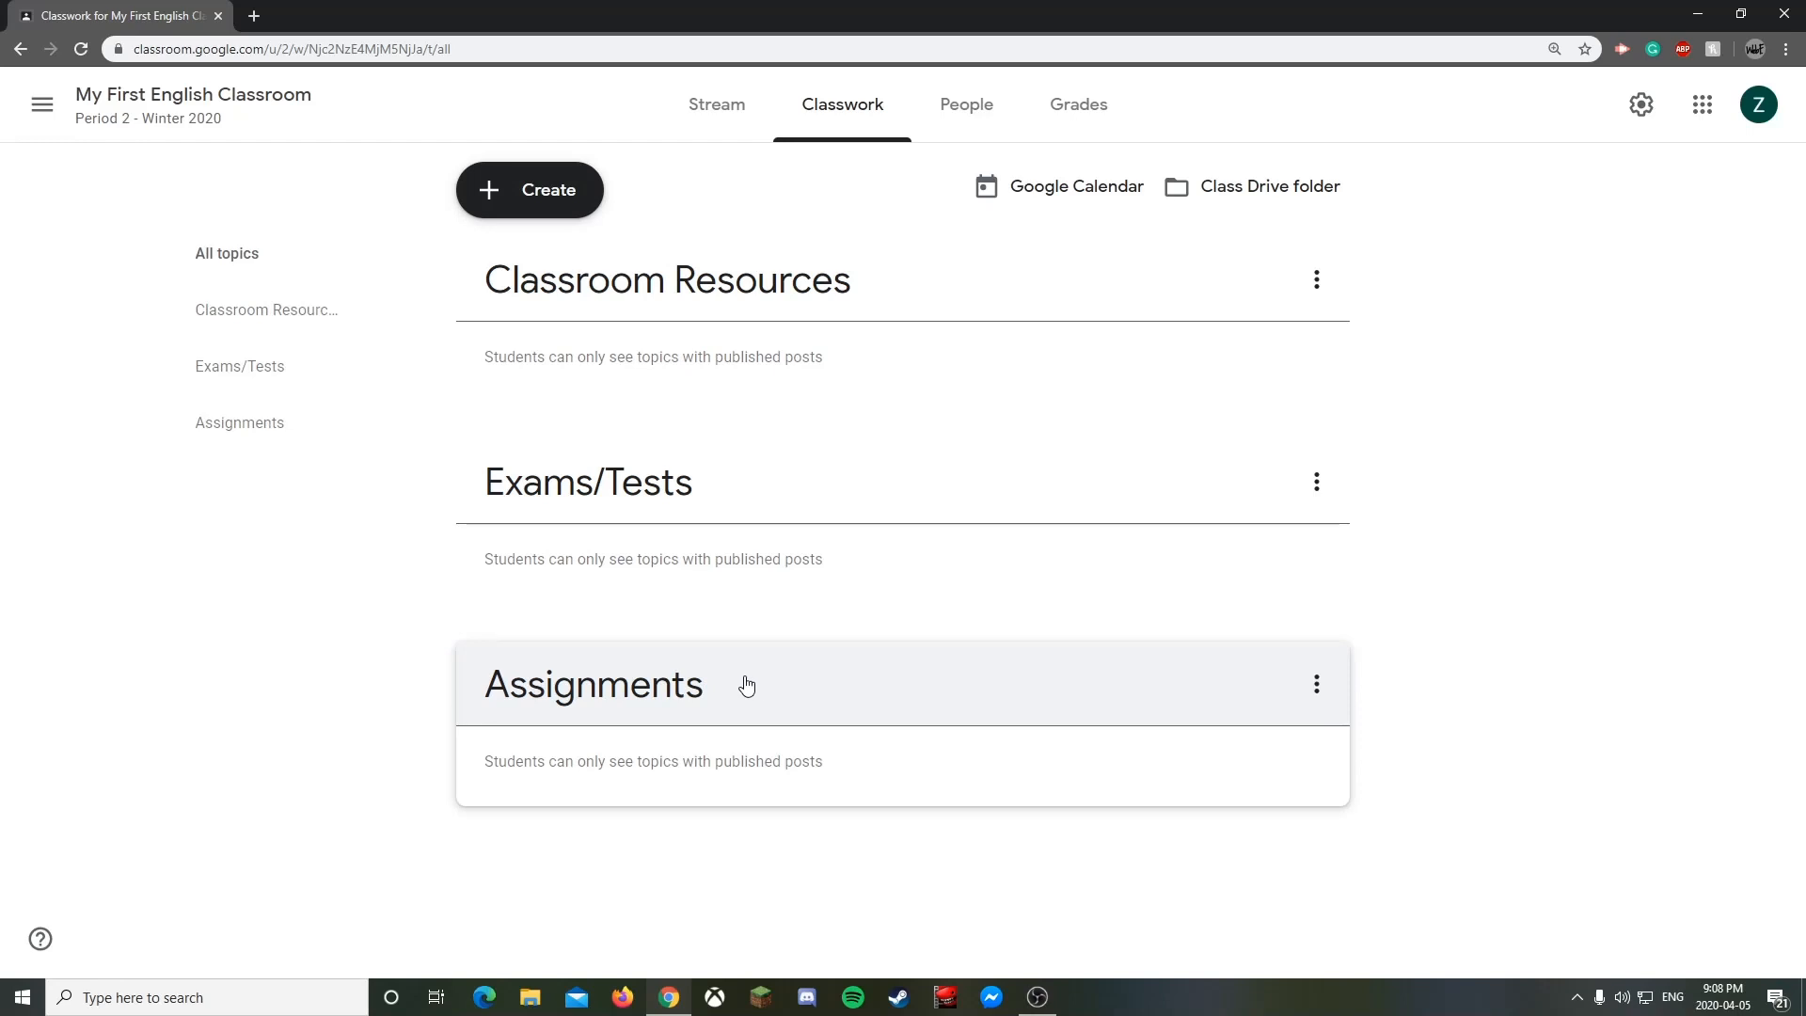
left_click_drag(610, 696, 672, 662)
- Create a 'unit 1 materials' topic and move it below Assignments
left_click(534, 191)
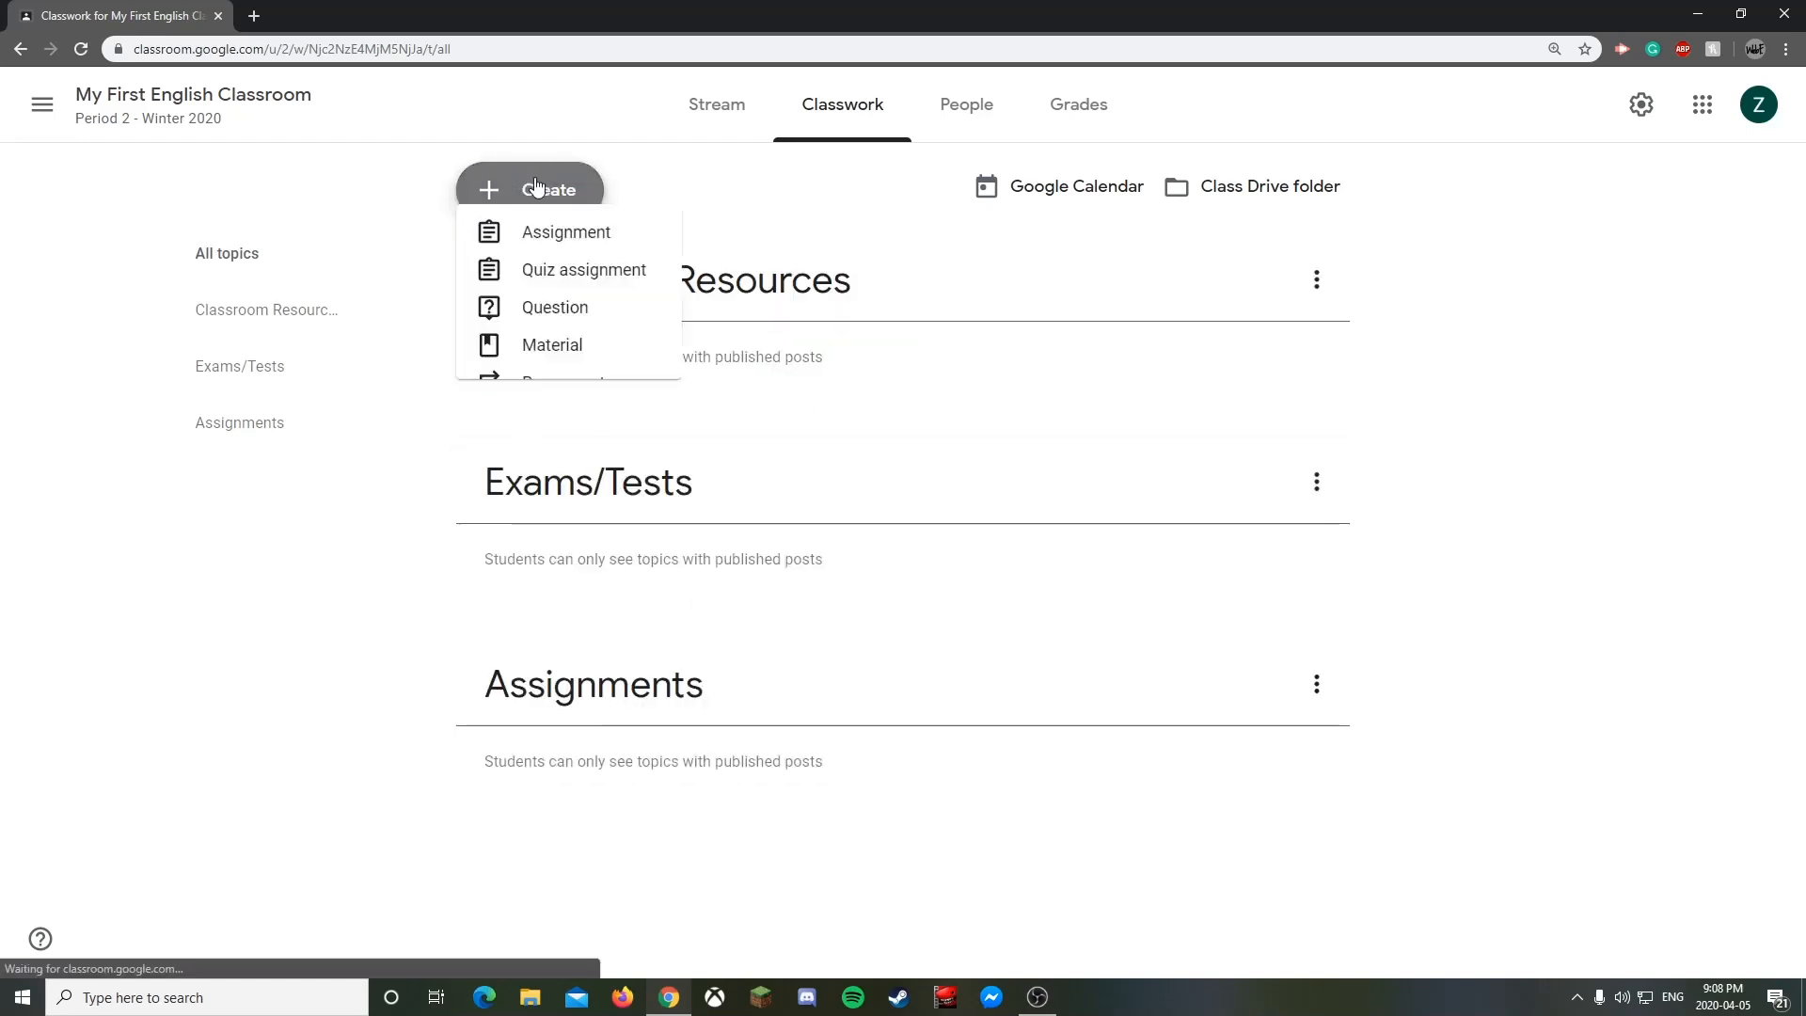
left_click(541, 459)
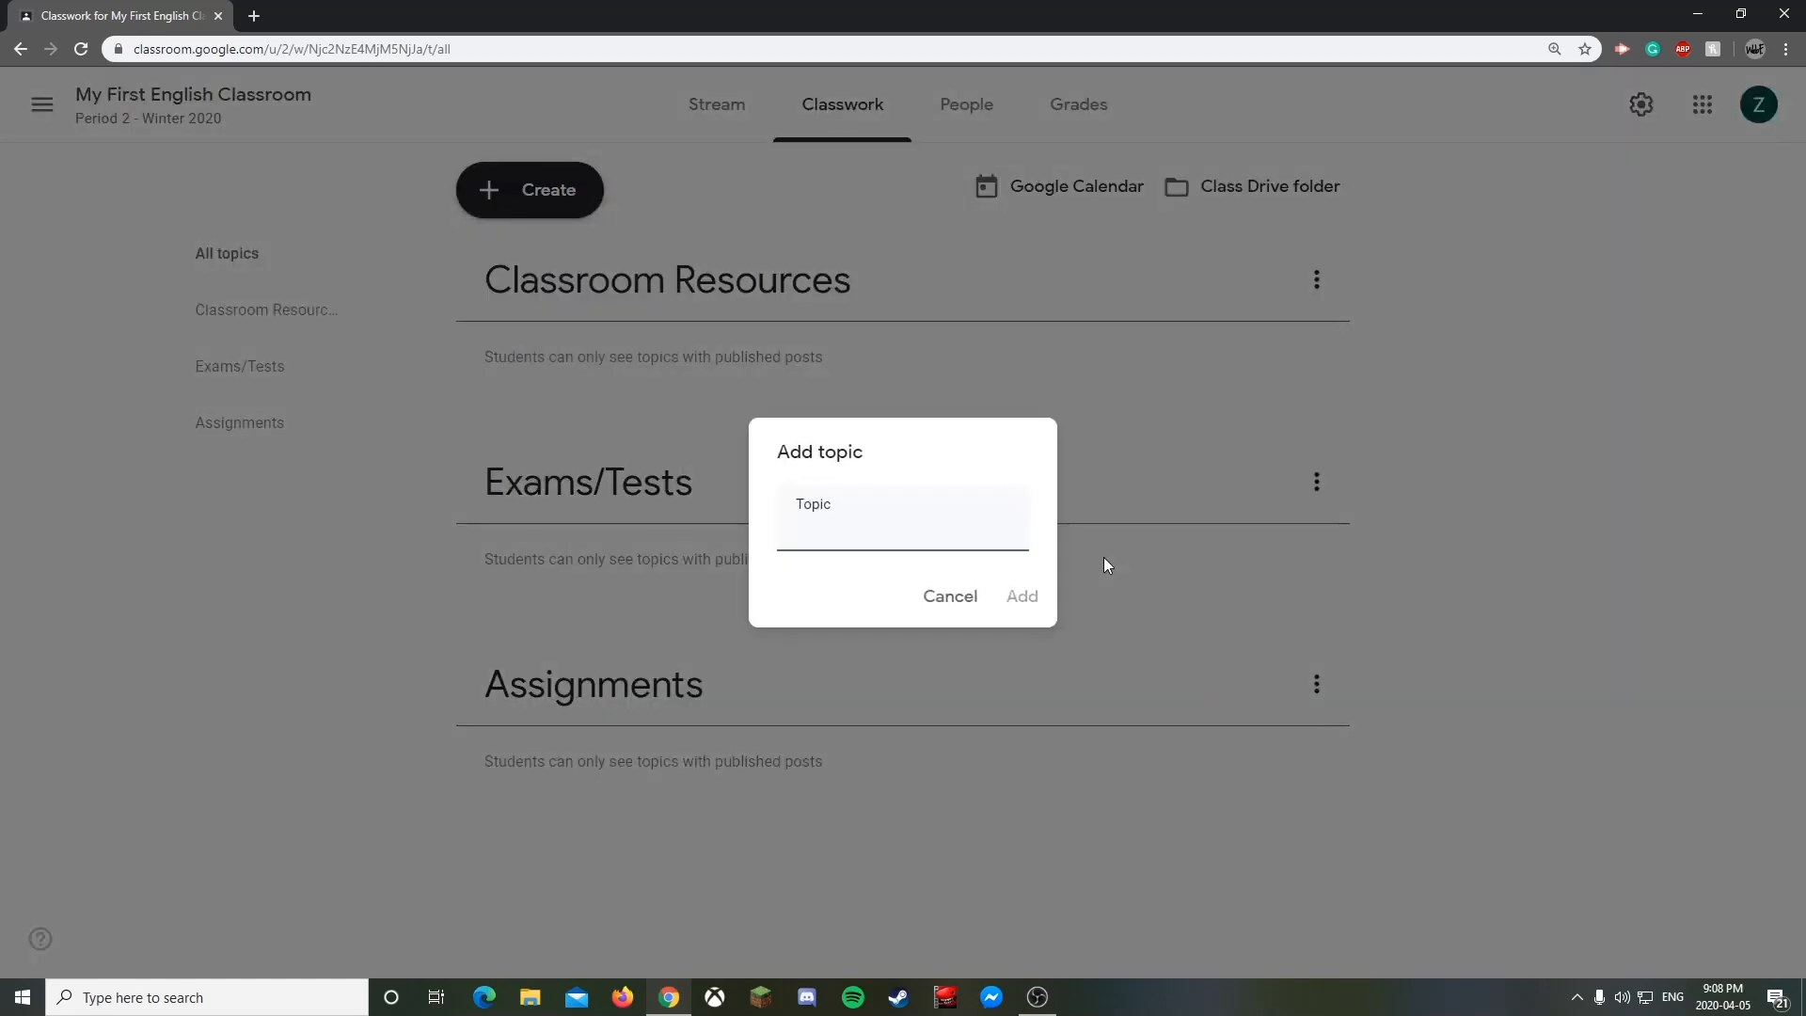
type("unit 1 materials")
left_click(1030, 602)
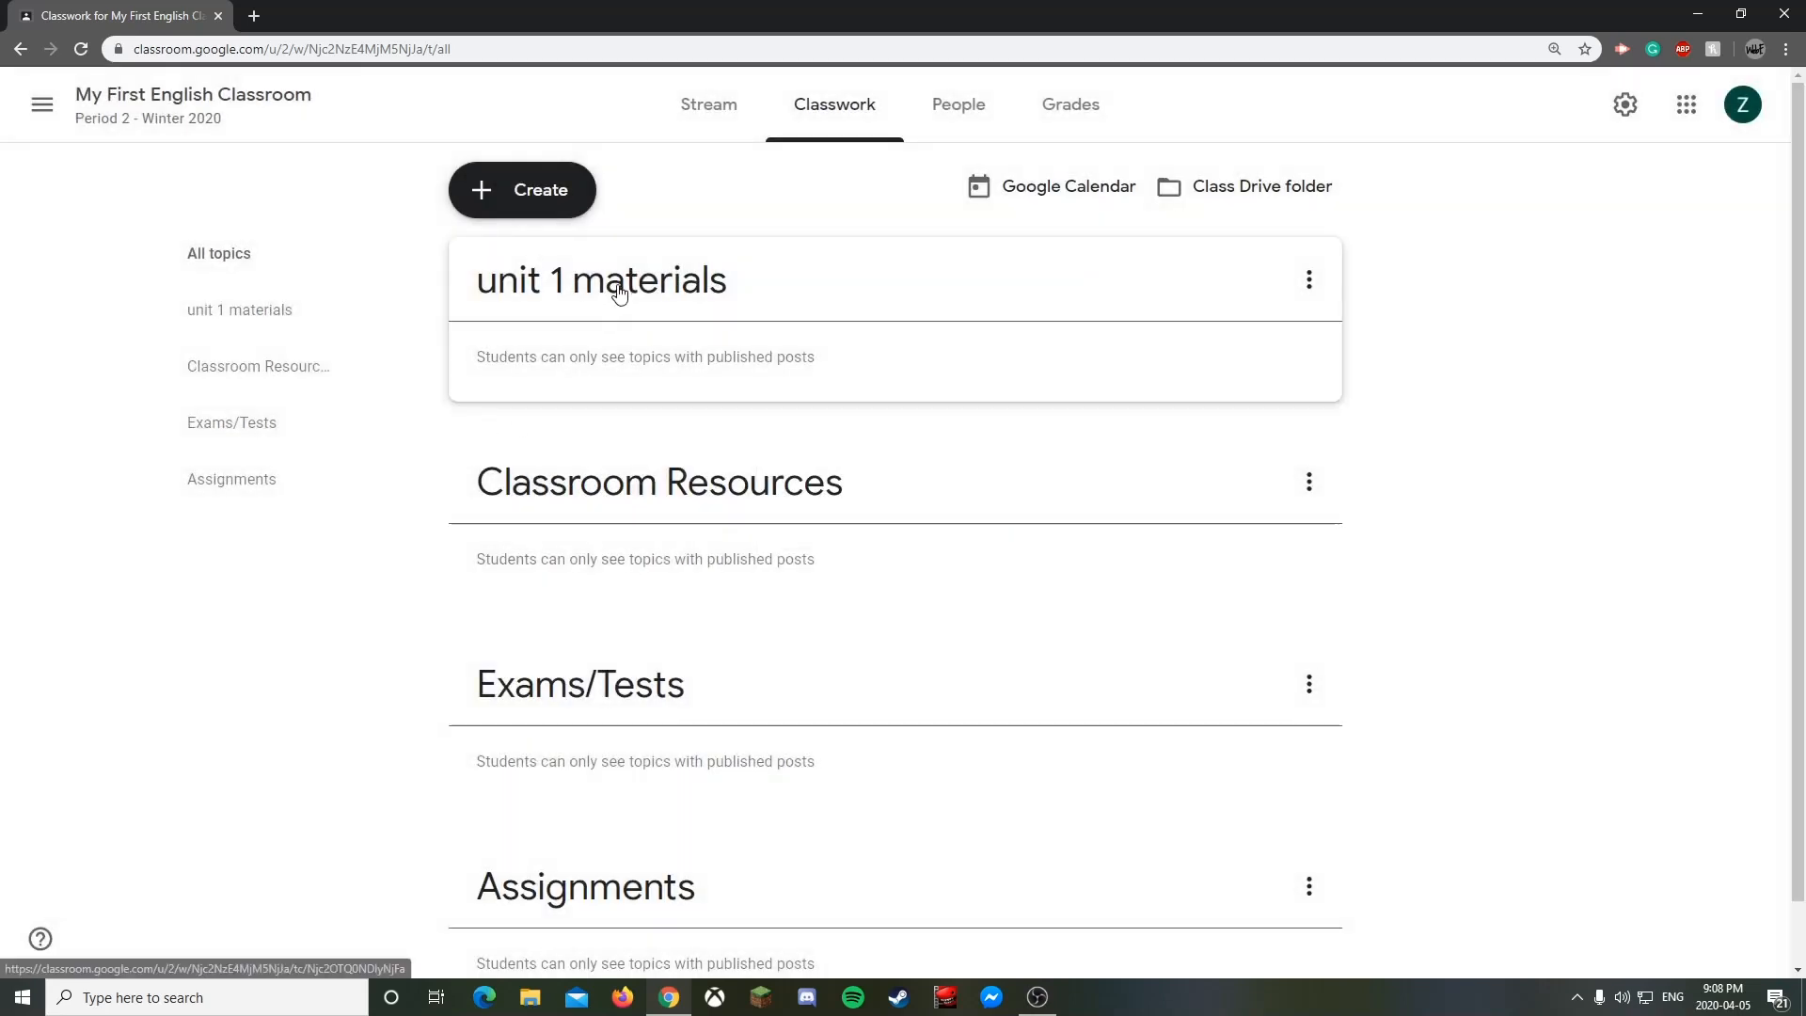
left_click_drag(617, 295, 609, 827)
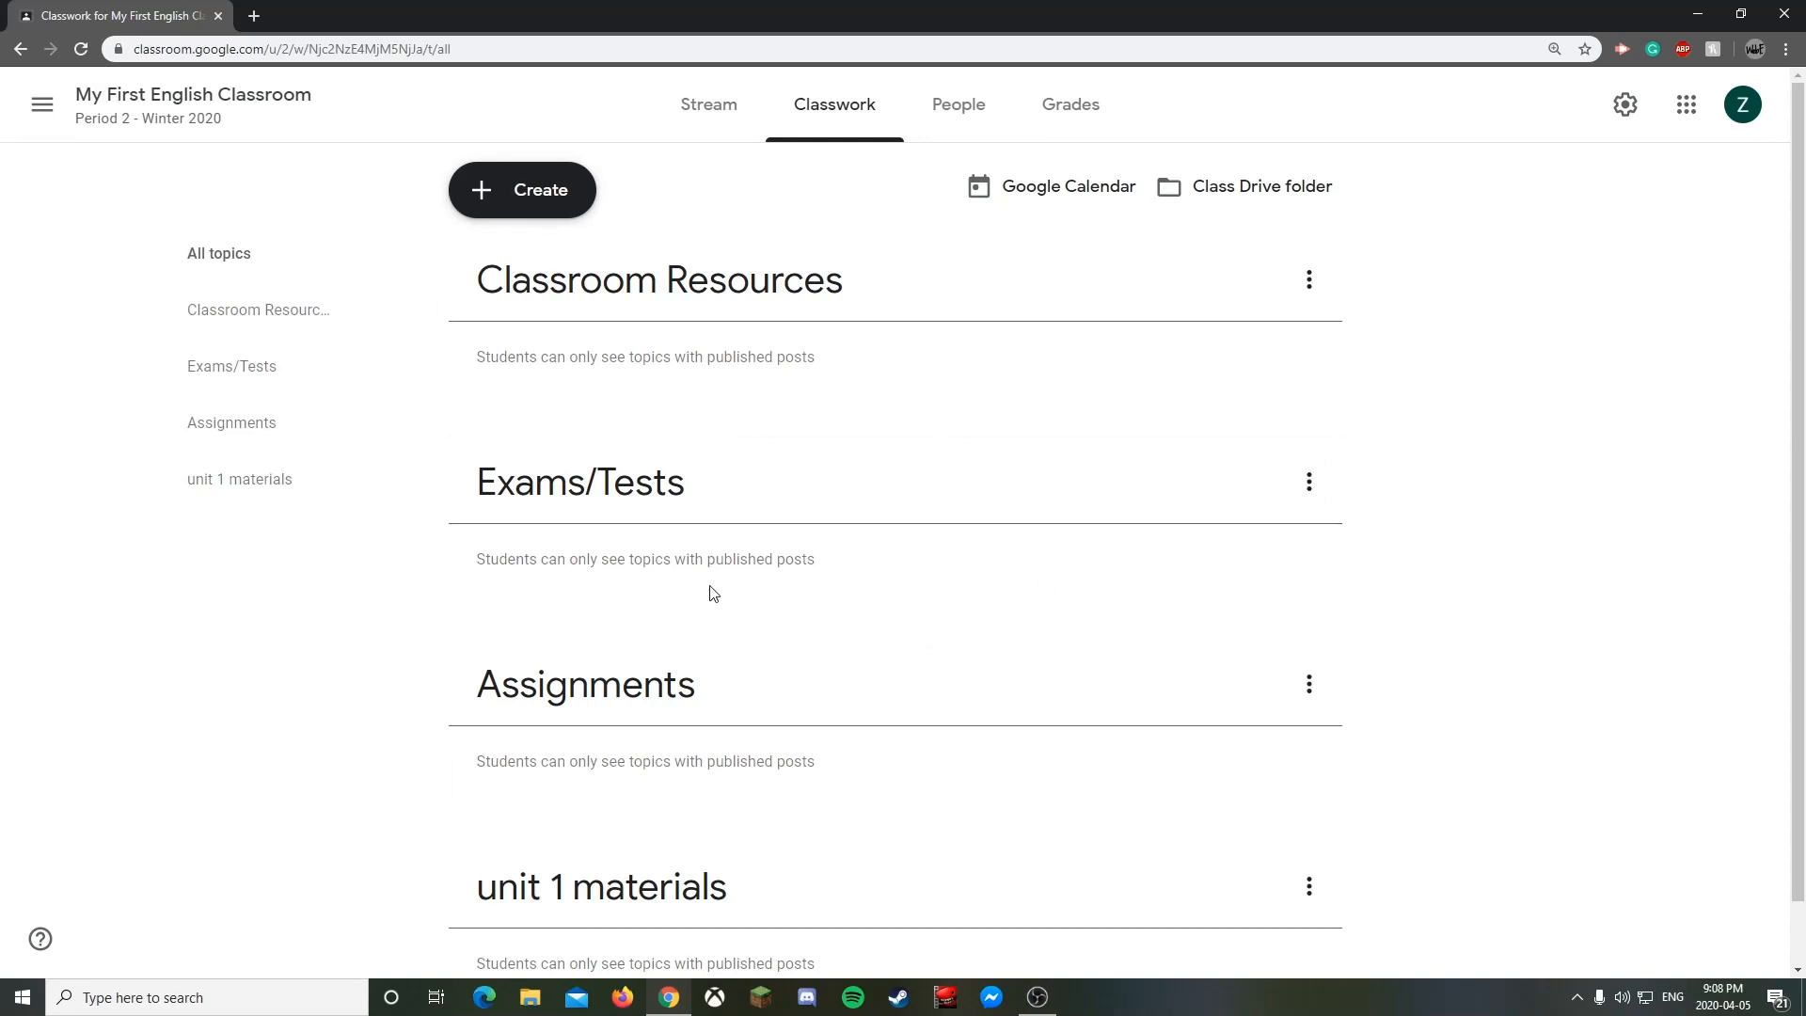
left_click(541, 211)
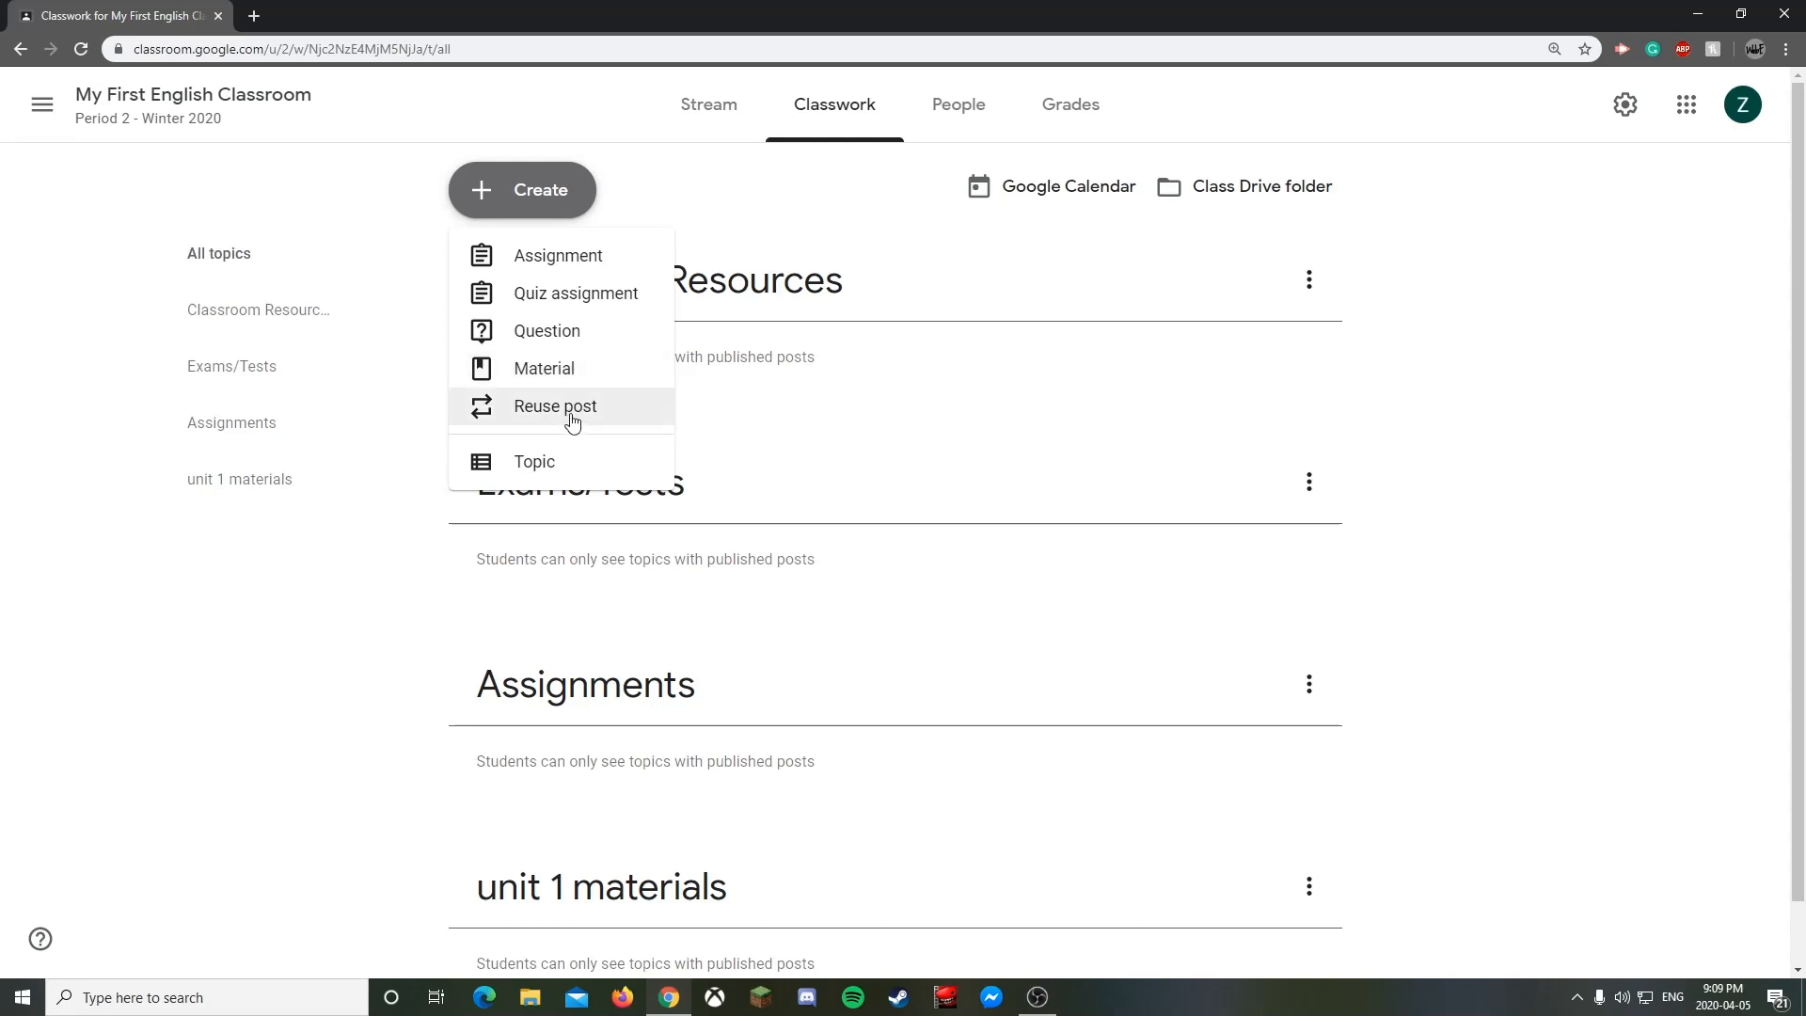
- Create a new assignment titled 'The Intro Assignment'
left_click(557, 254)
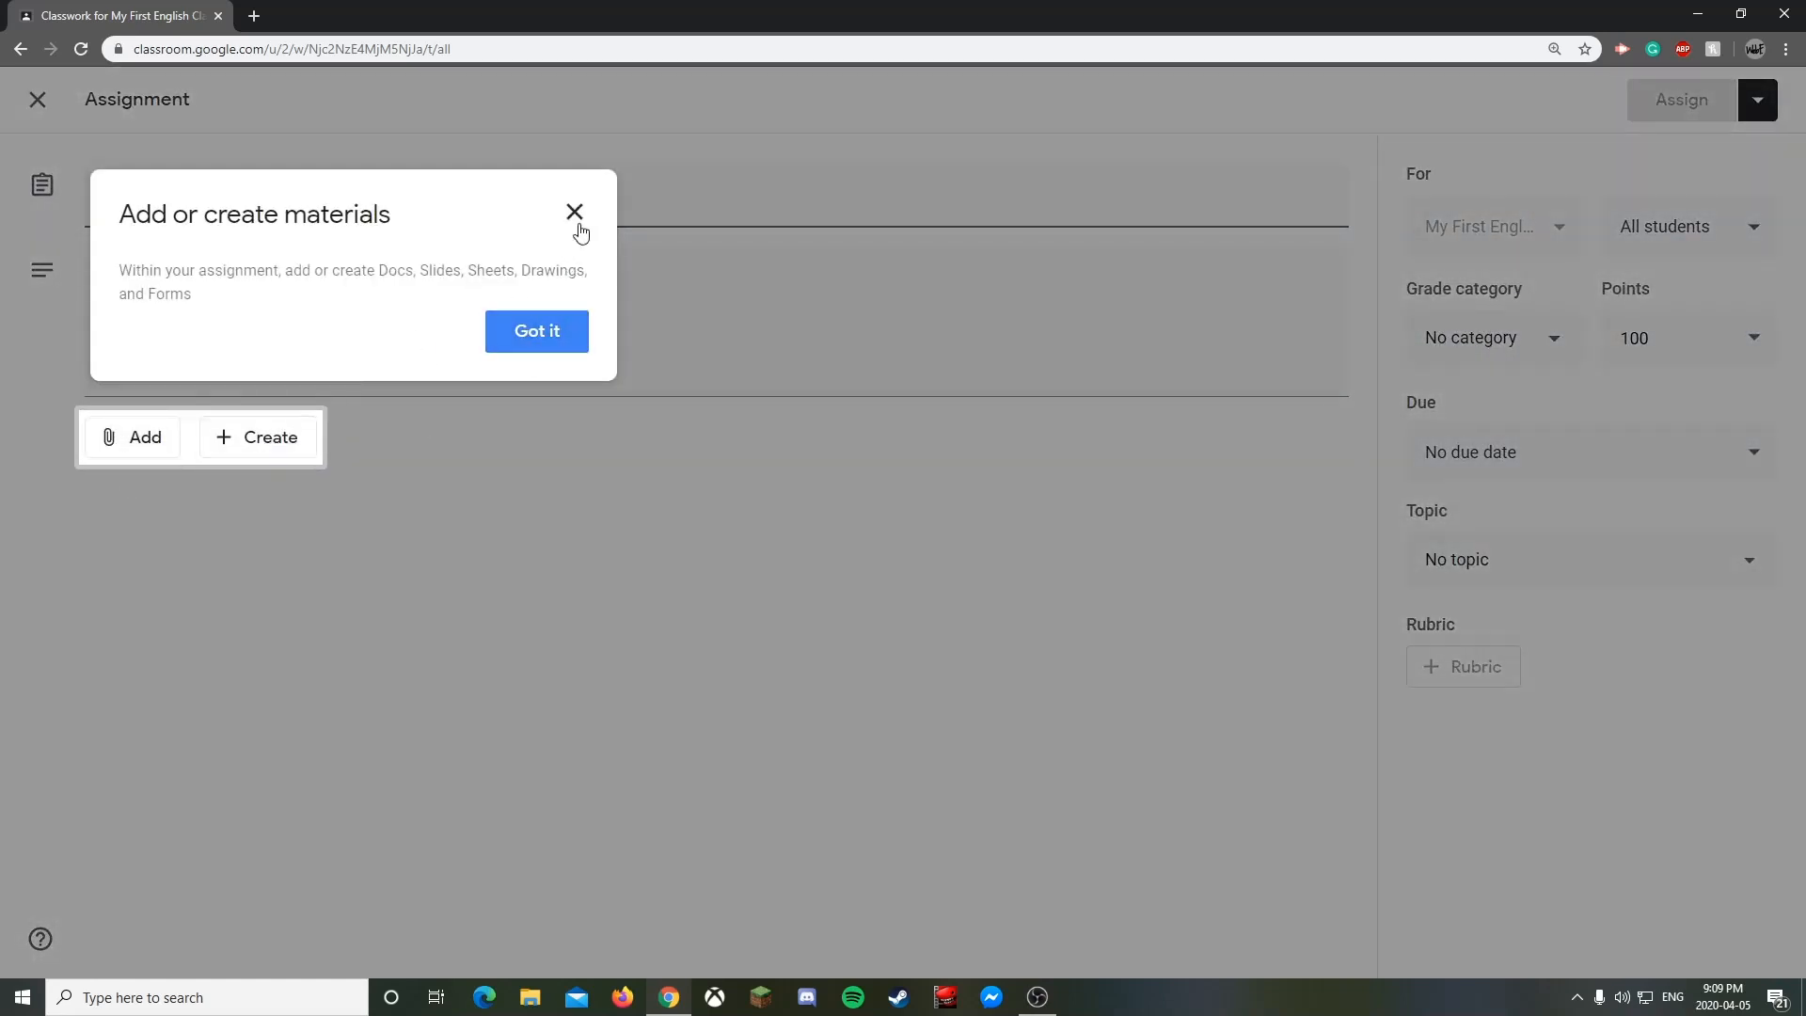
left_click(575, 212)
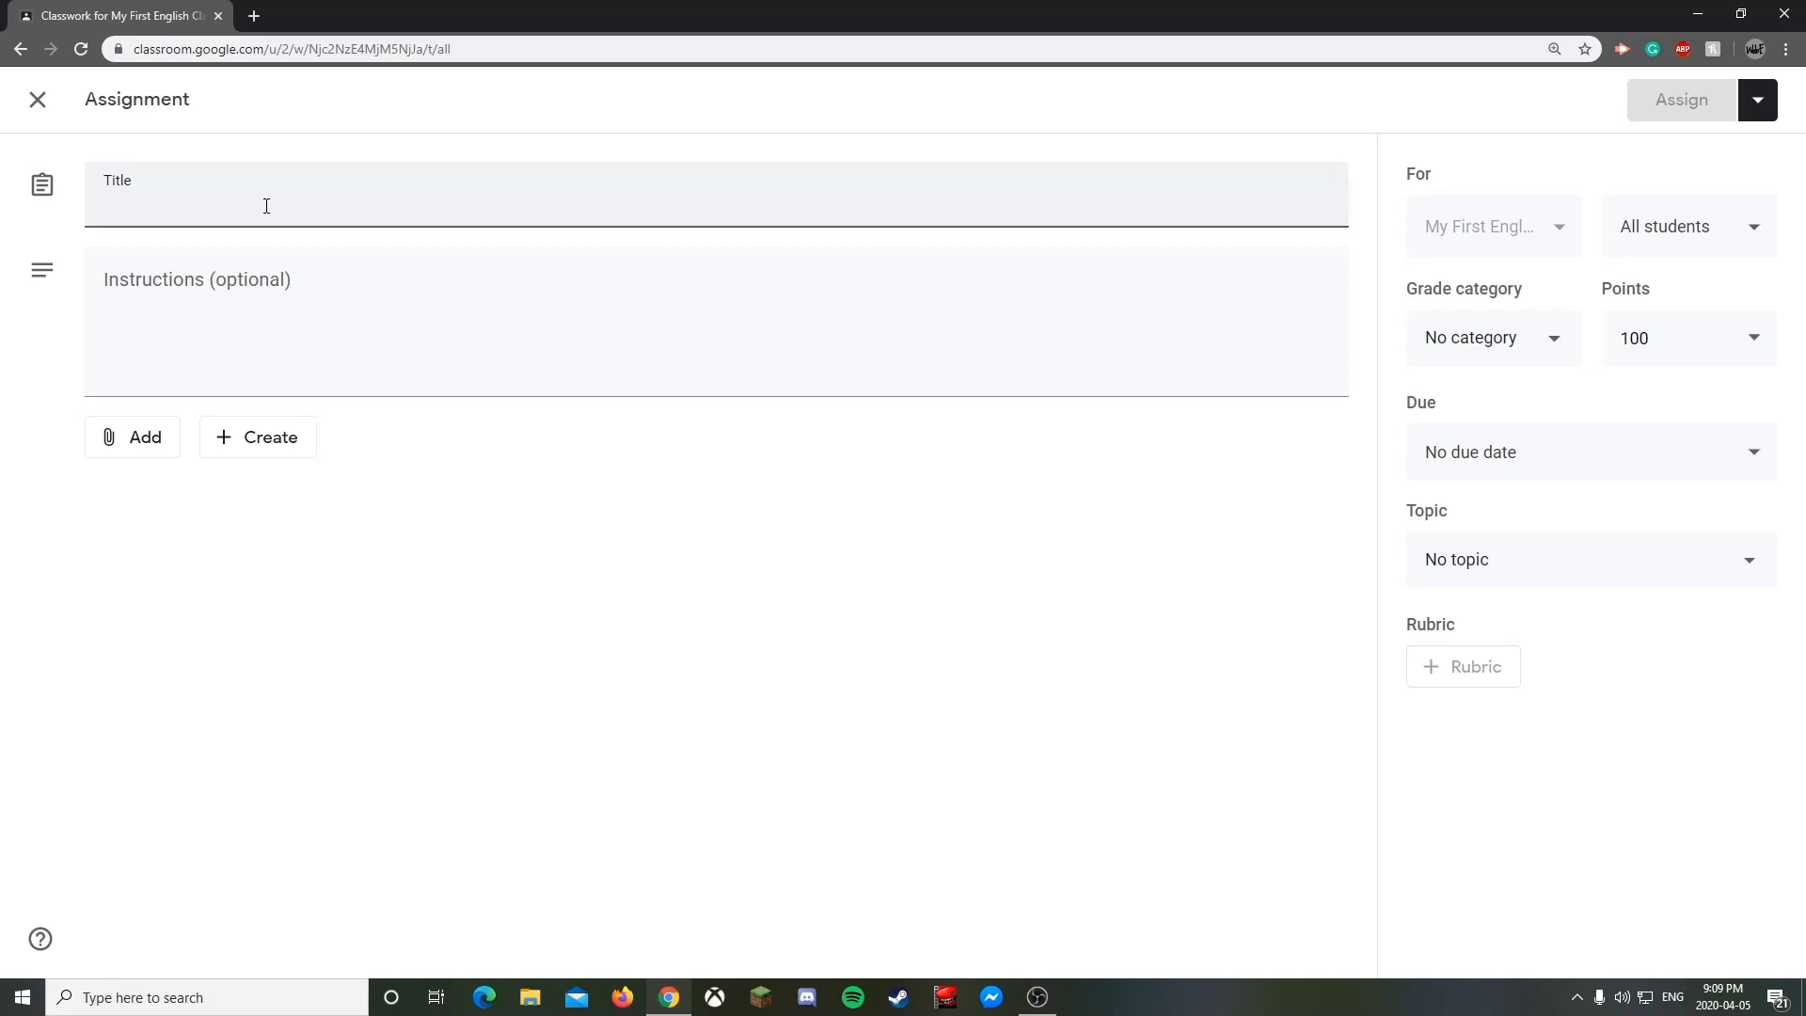
type("The Intro ")
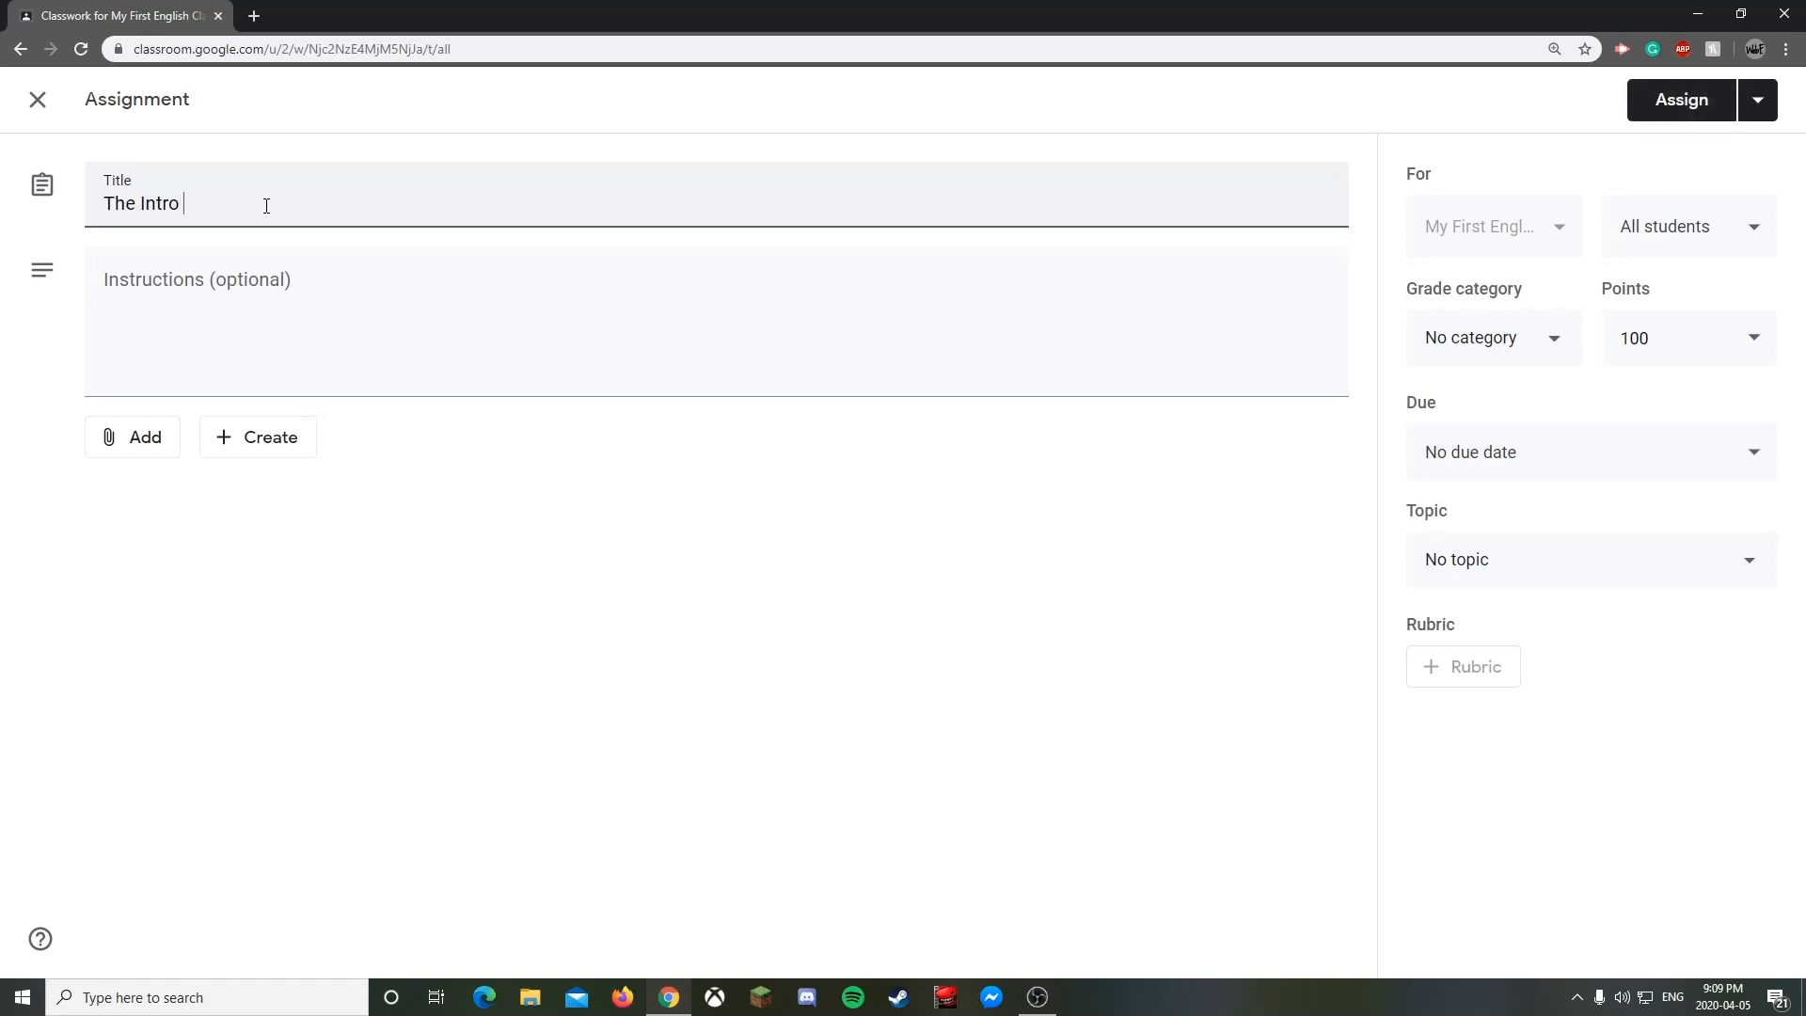
type("d")
key("BackSpace")
type("Assignment")
left_click(298, 287)
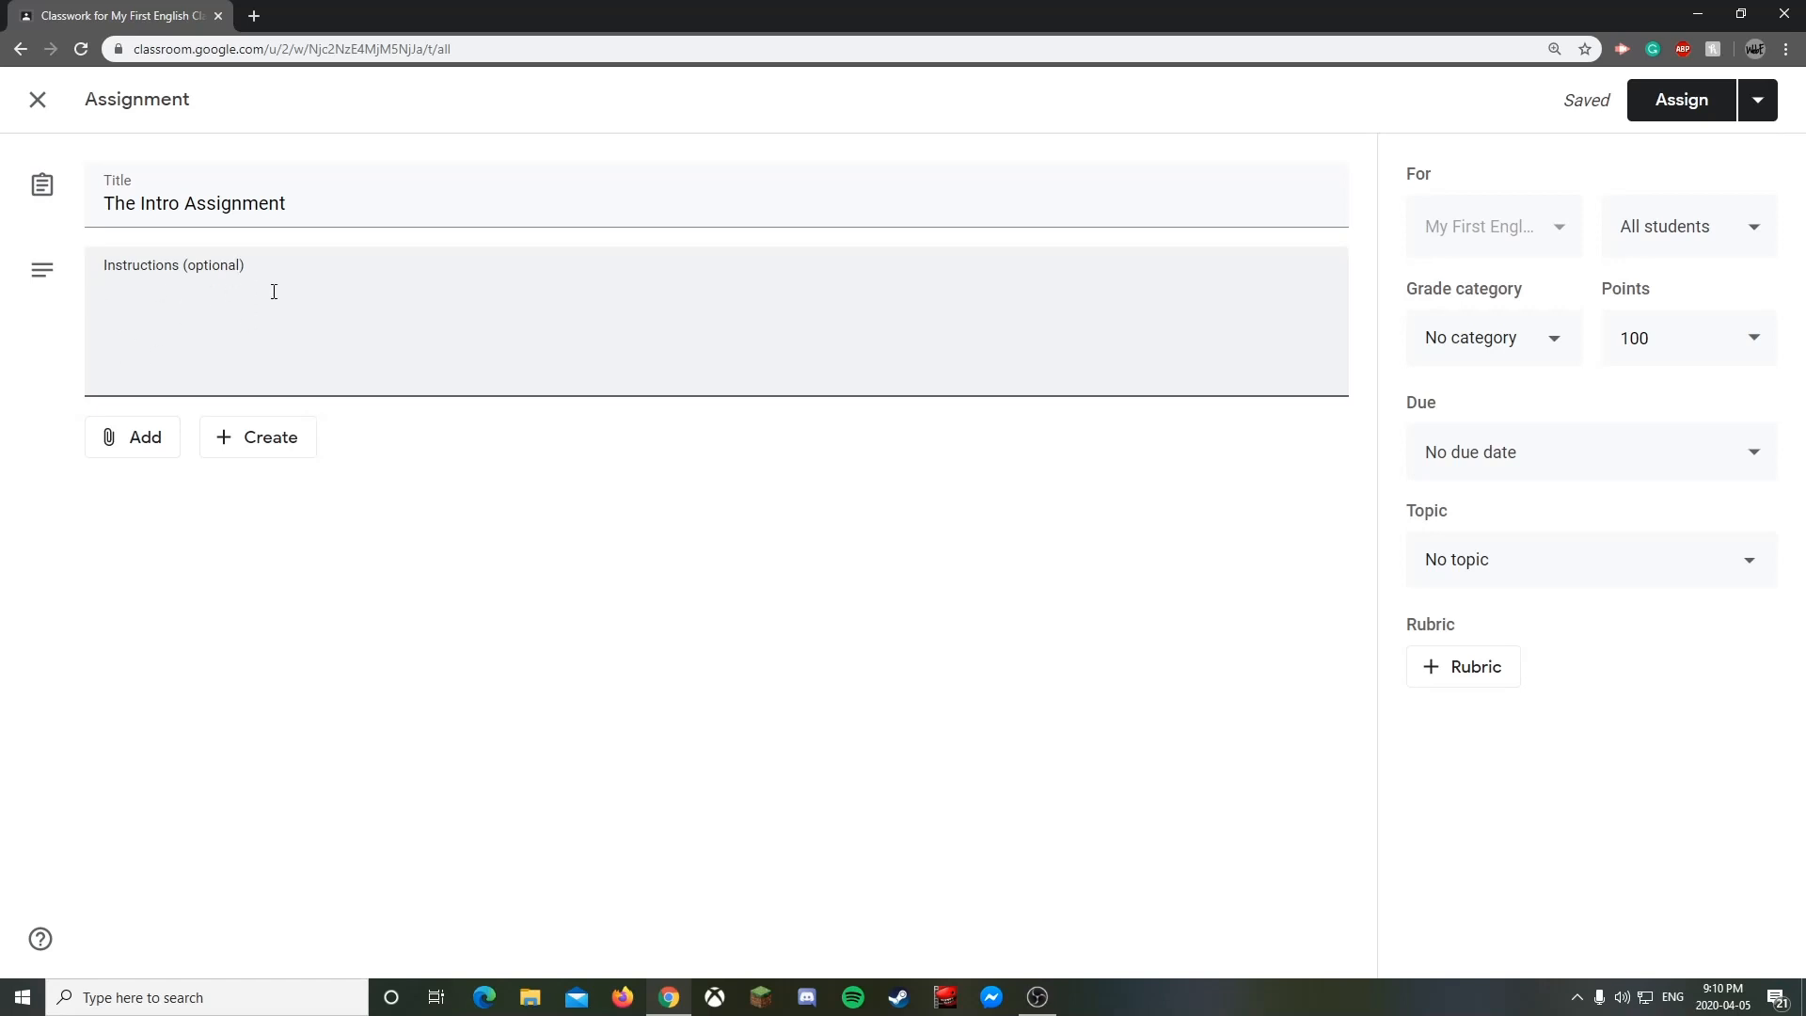
- Enter the instructions 'This instructions box is more of a brief description.' for the assignment
type("This instructions box is ")
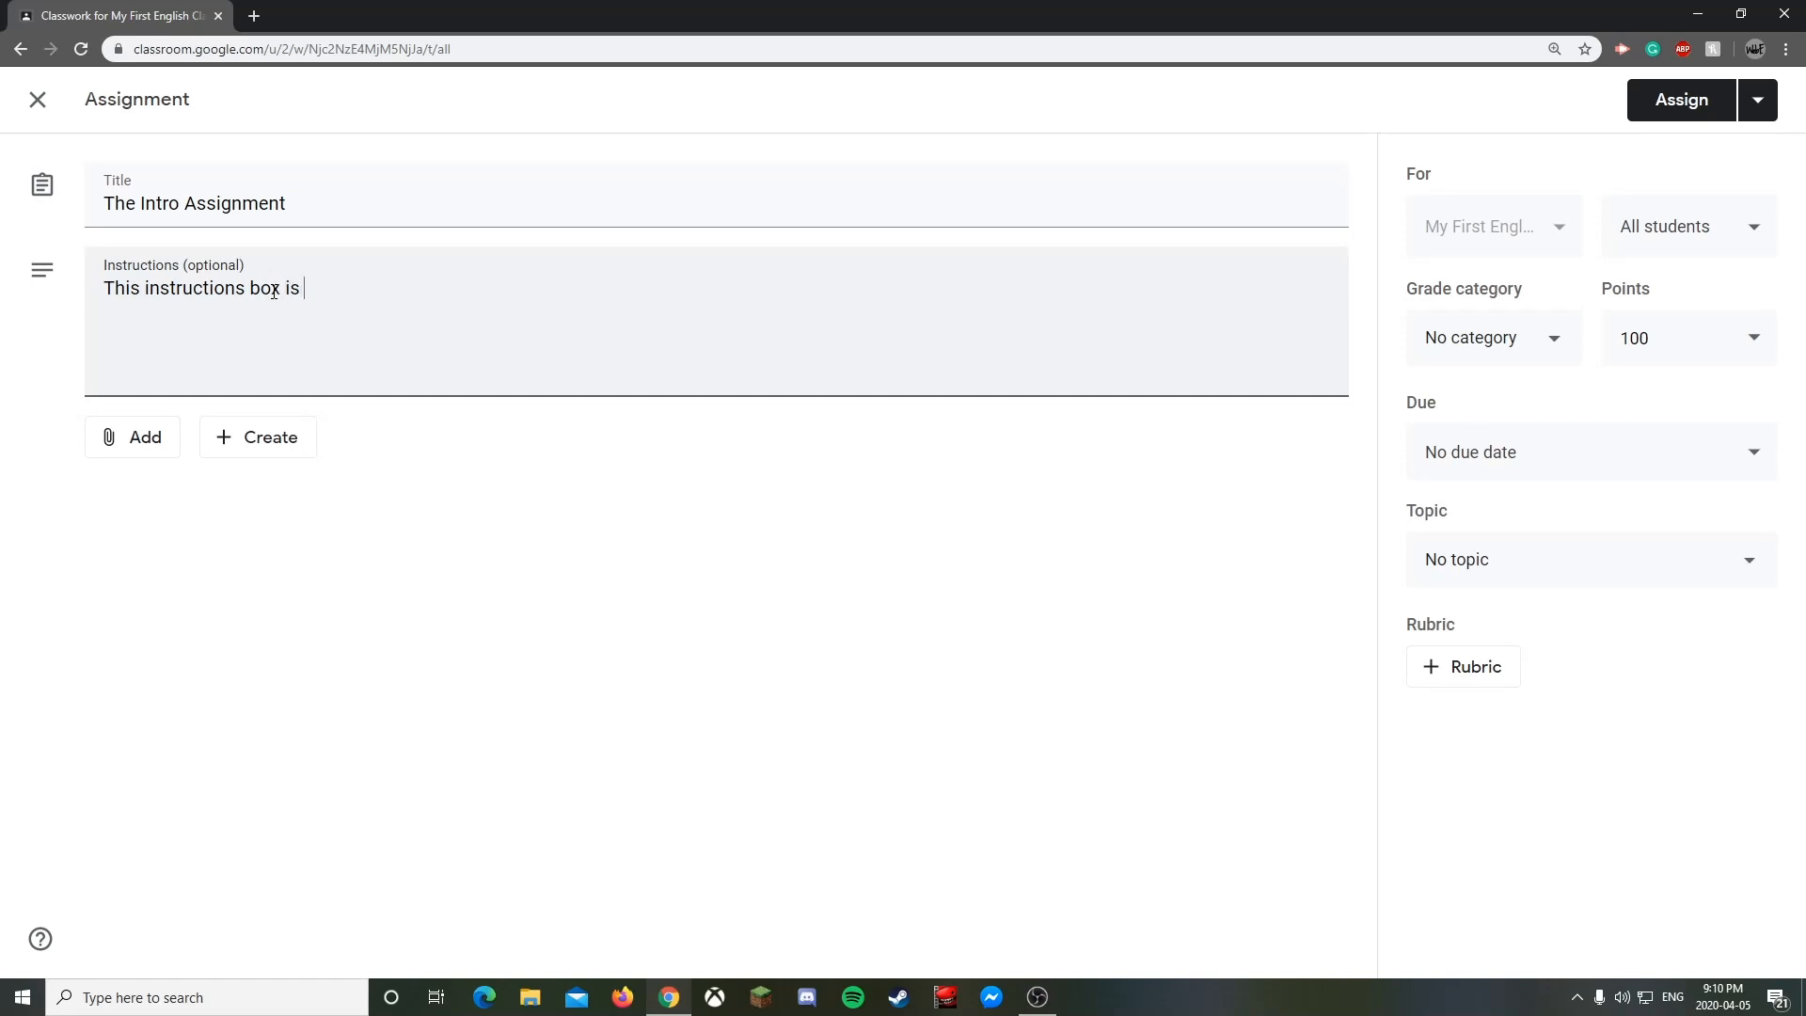
type("more of a brief descriptio")
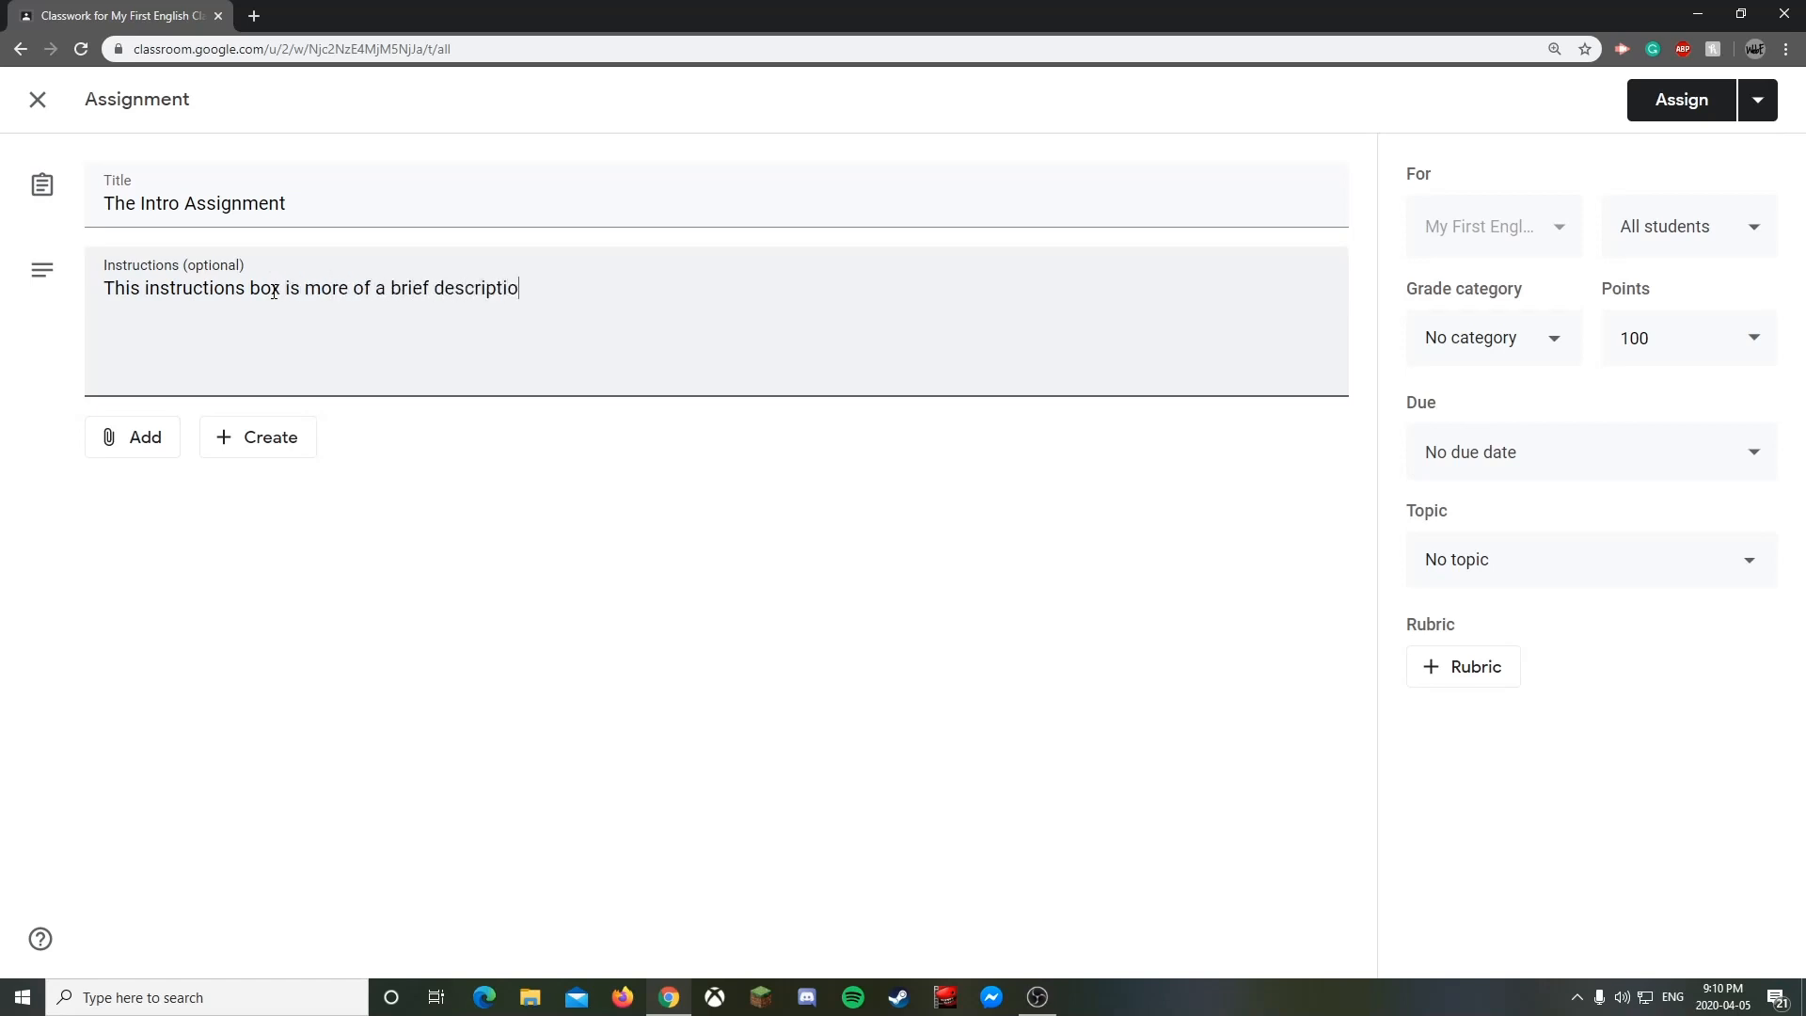
type("n.")
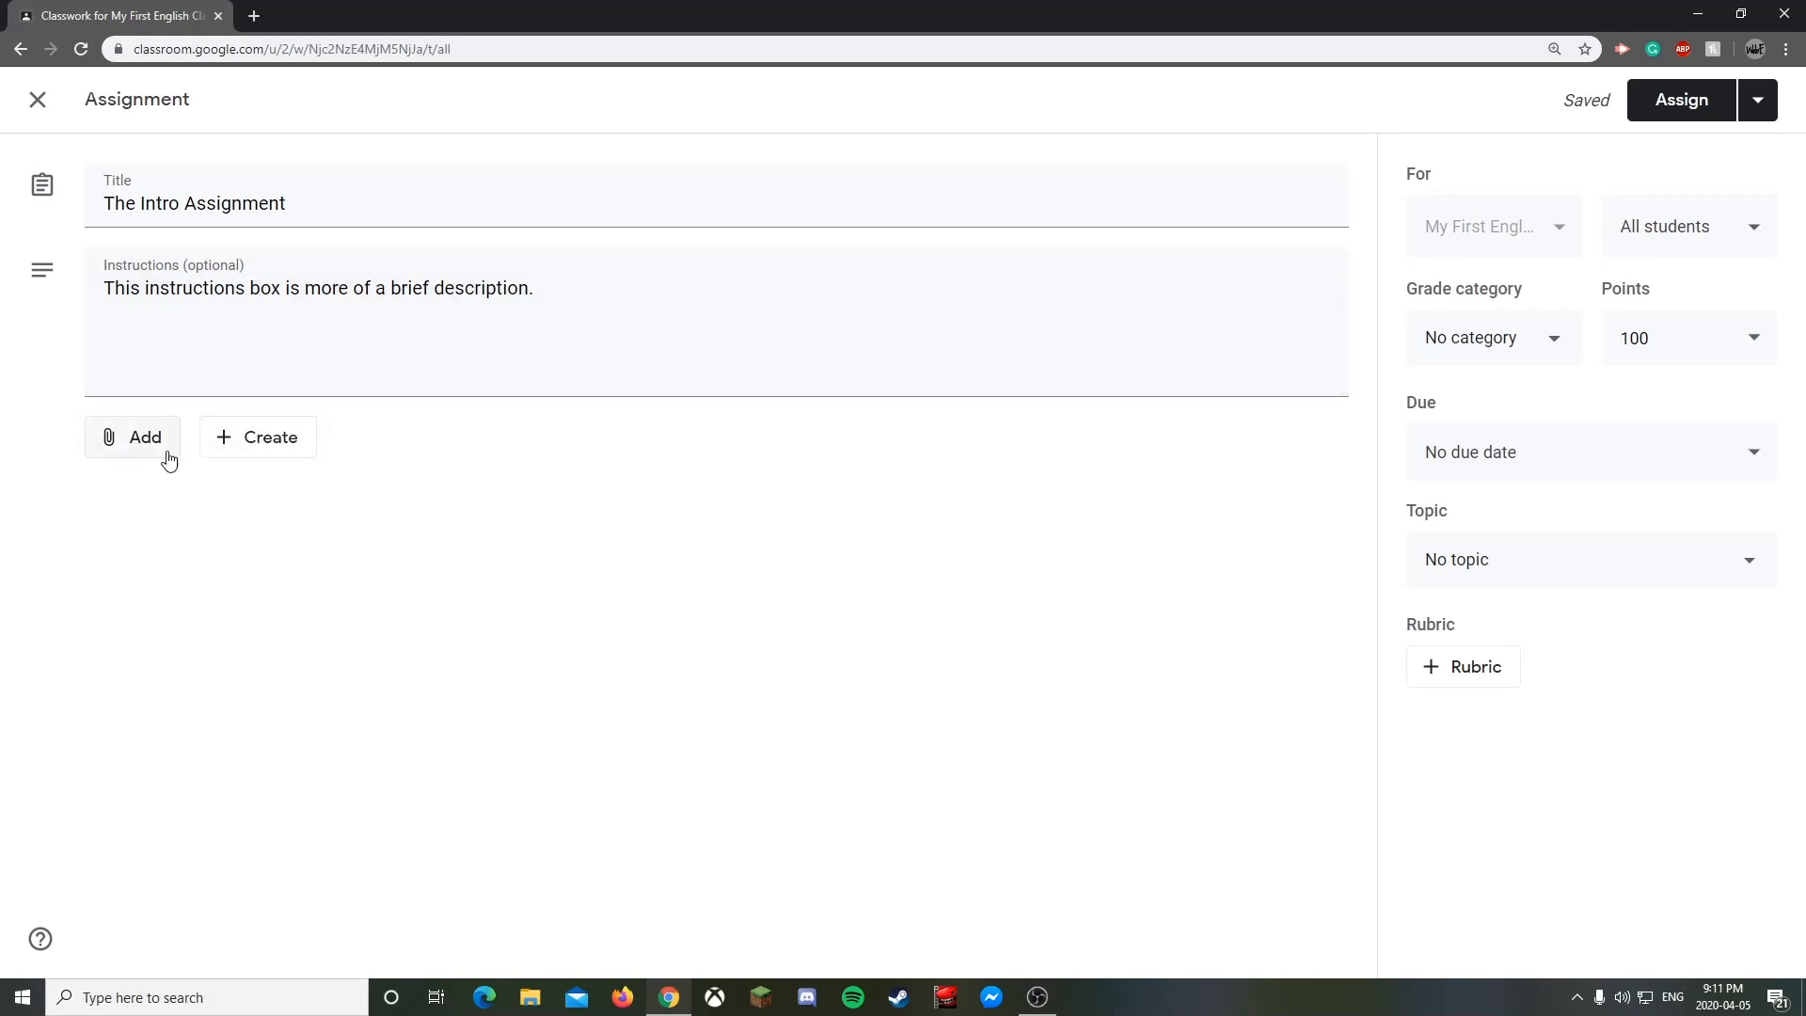
left_click(249, 445)
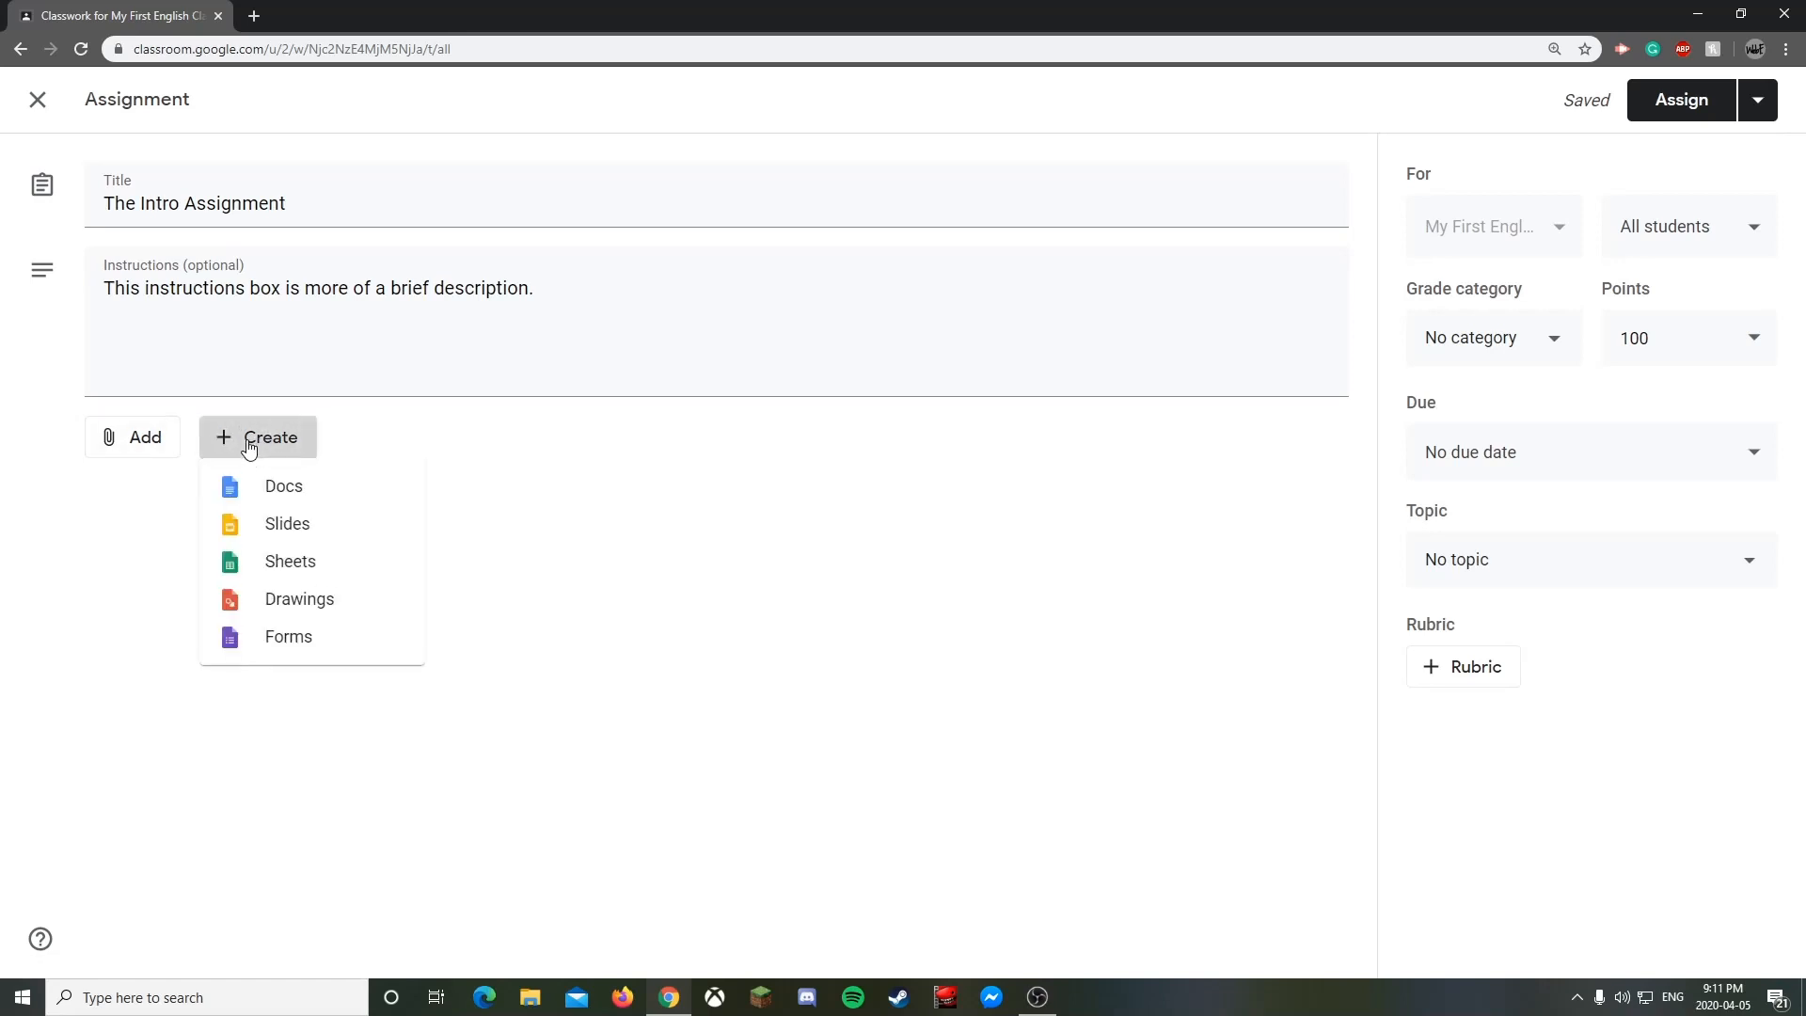
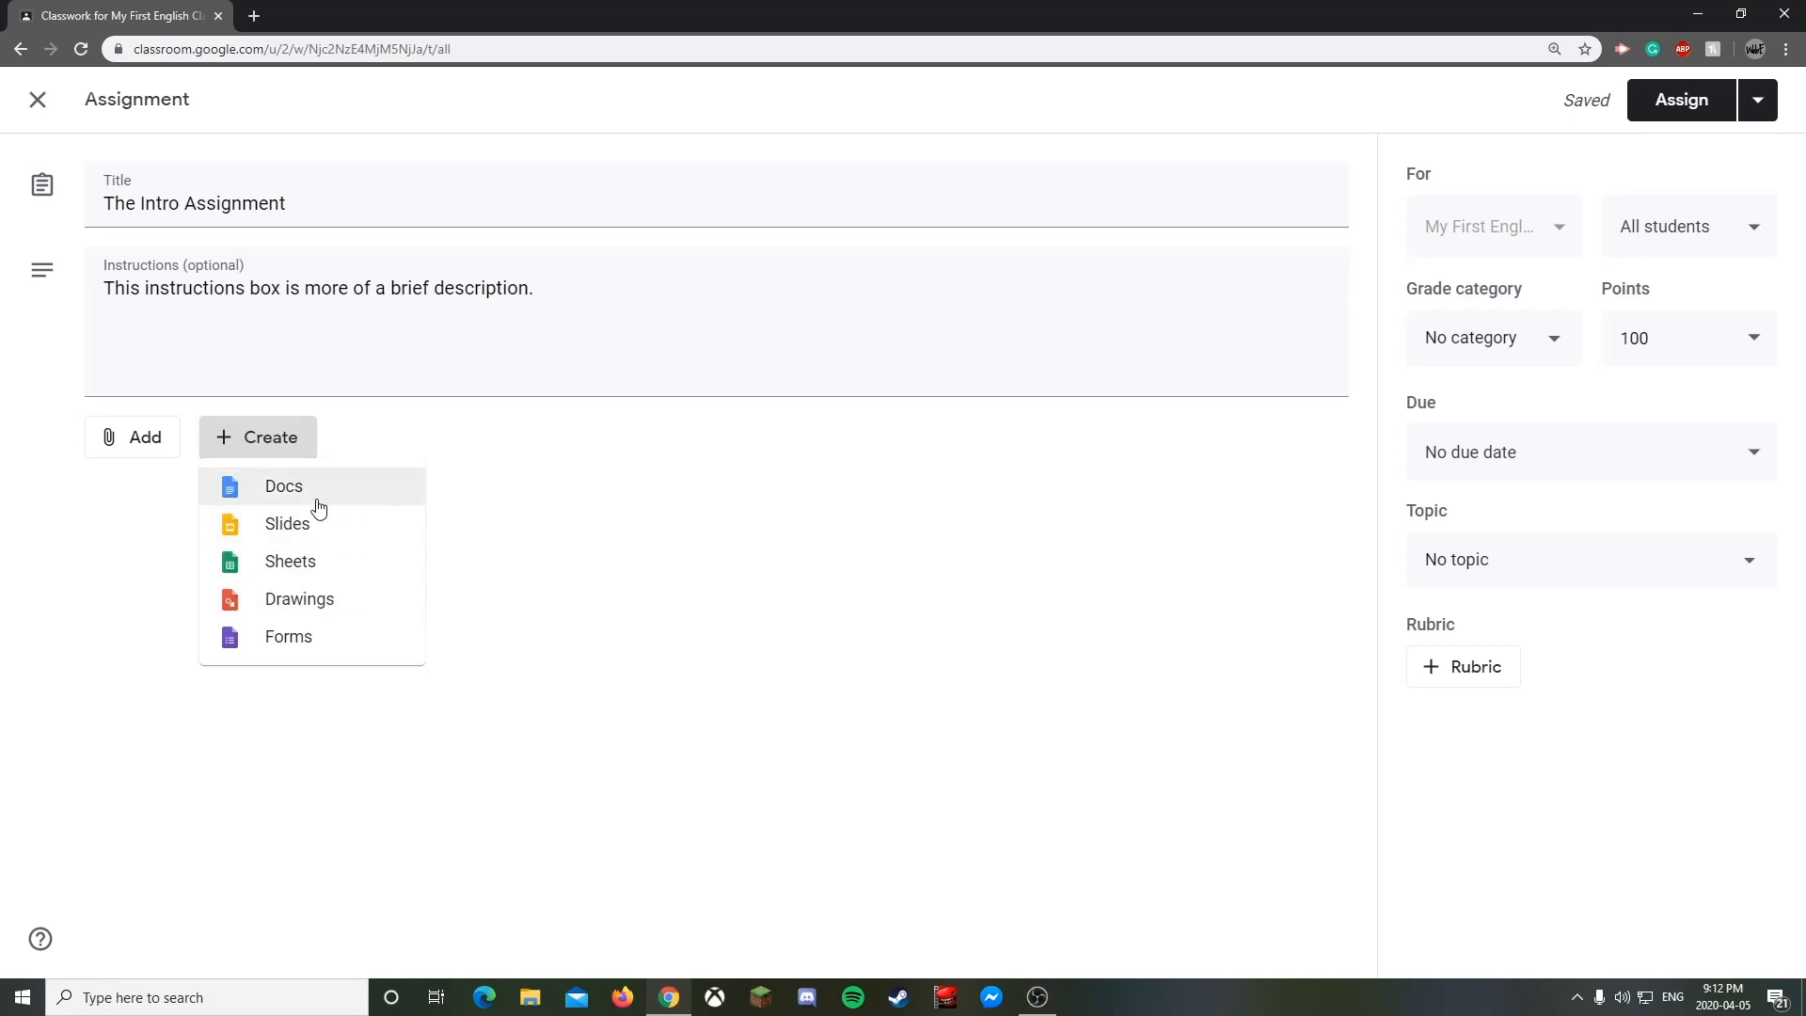
- Create a new blank Google Doc from the assignment's Create menu, choosing Docs
left_click(299, 502)
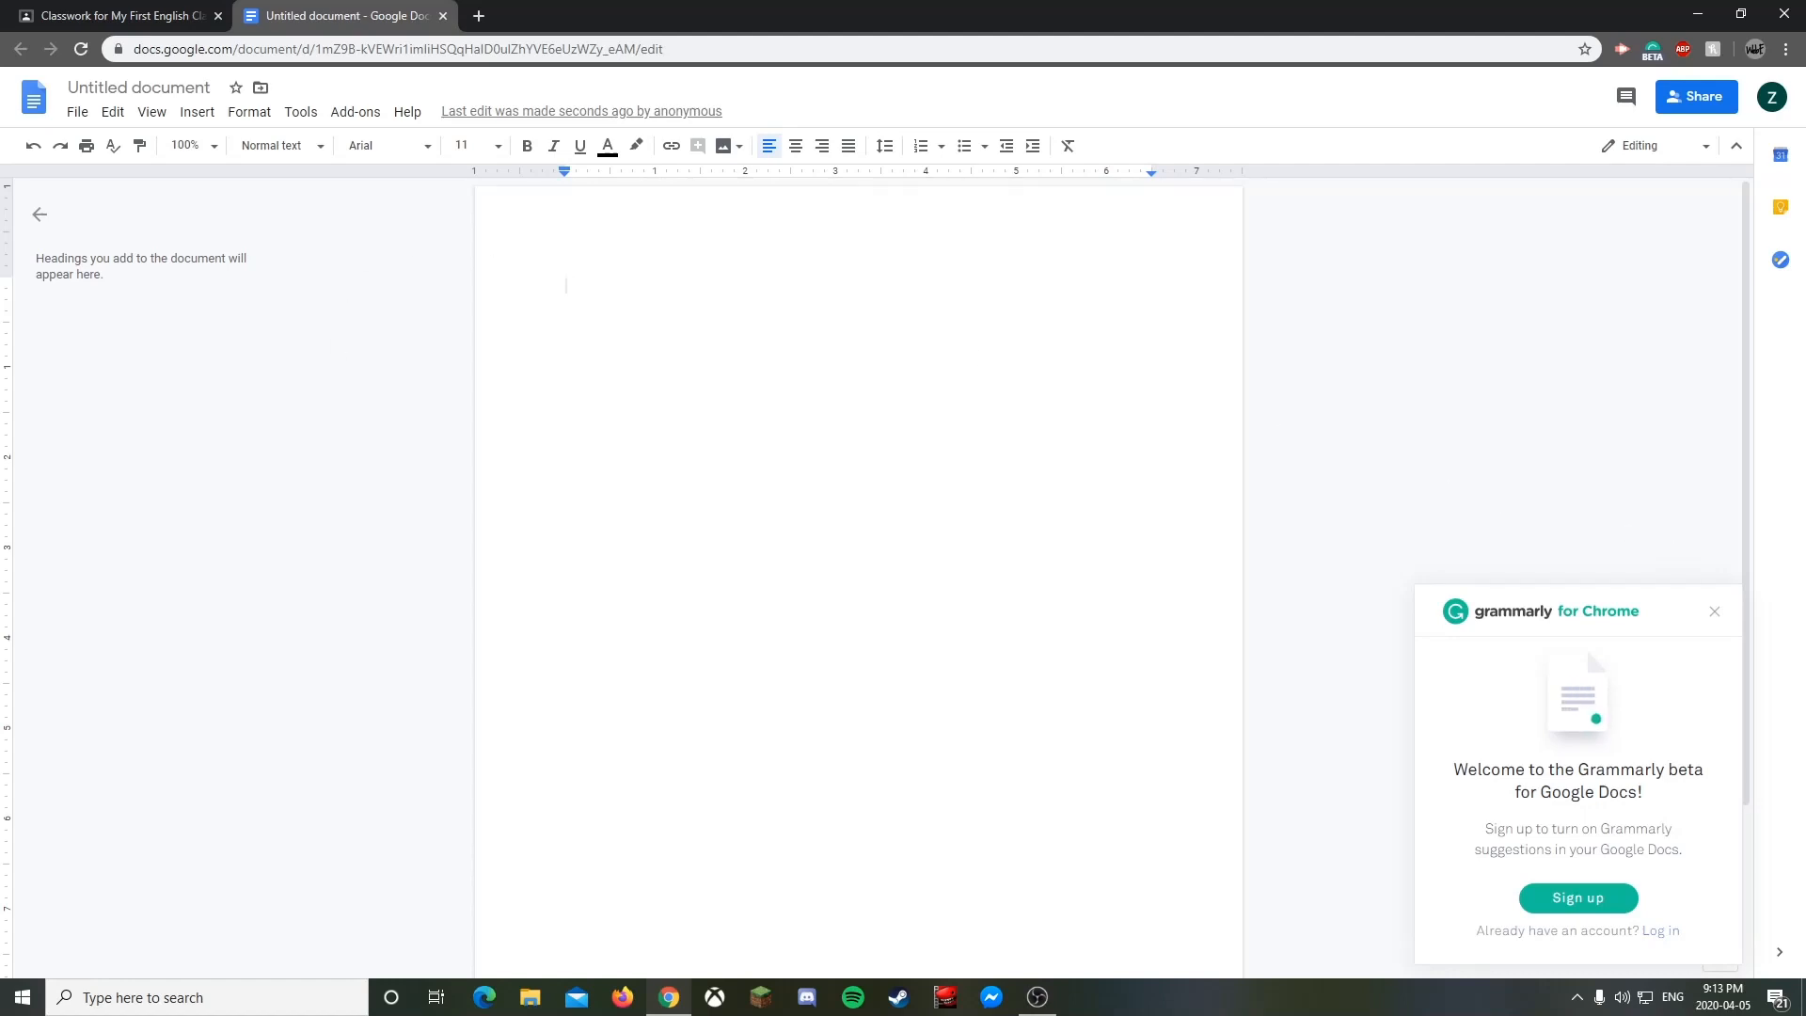
- Dismiss the Grammarly popup and rename the document 'Intro Assign Template'
left_click(1713, 612)
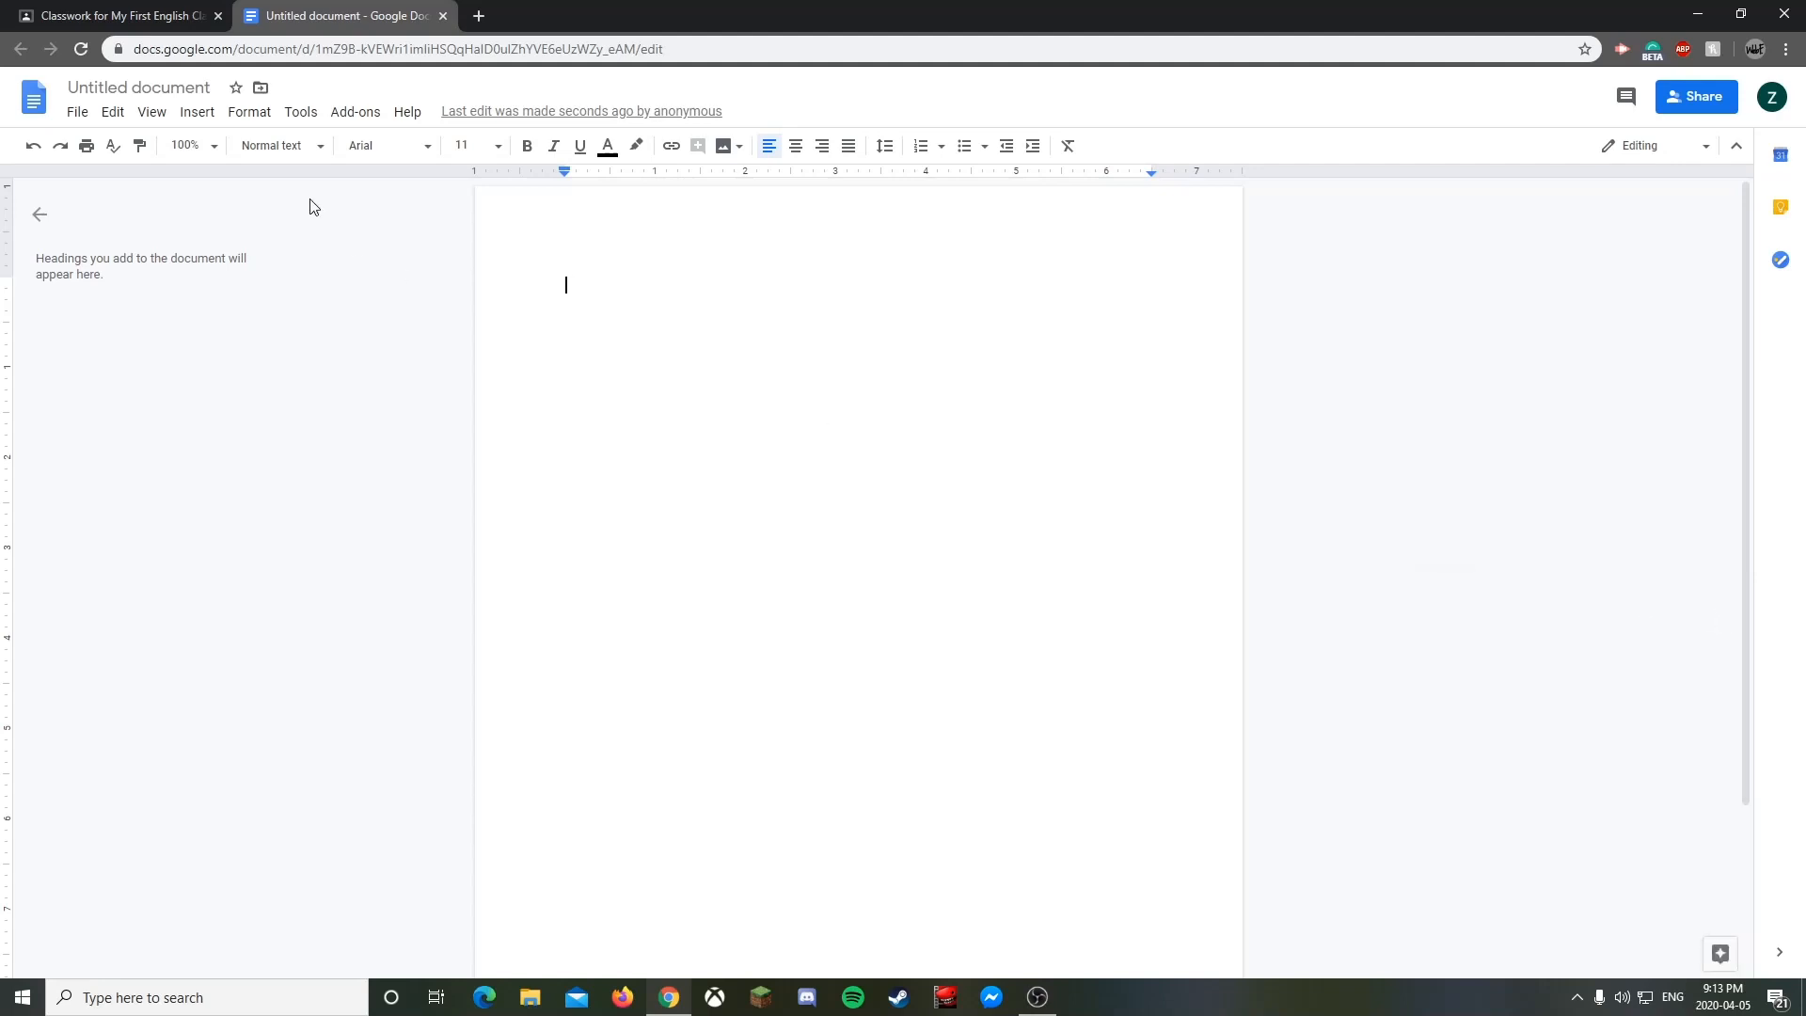
left_click(144, 84)
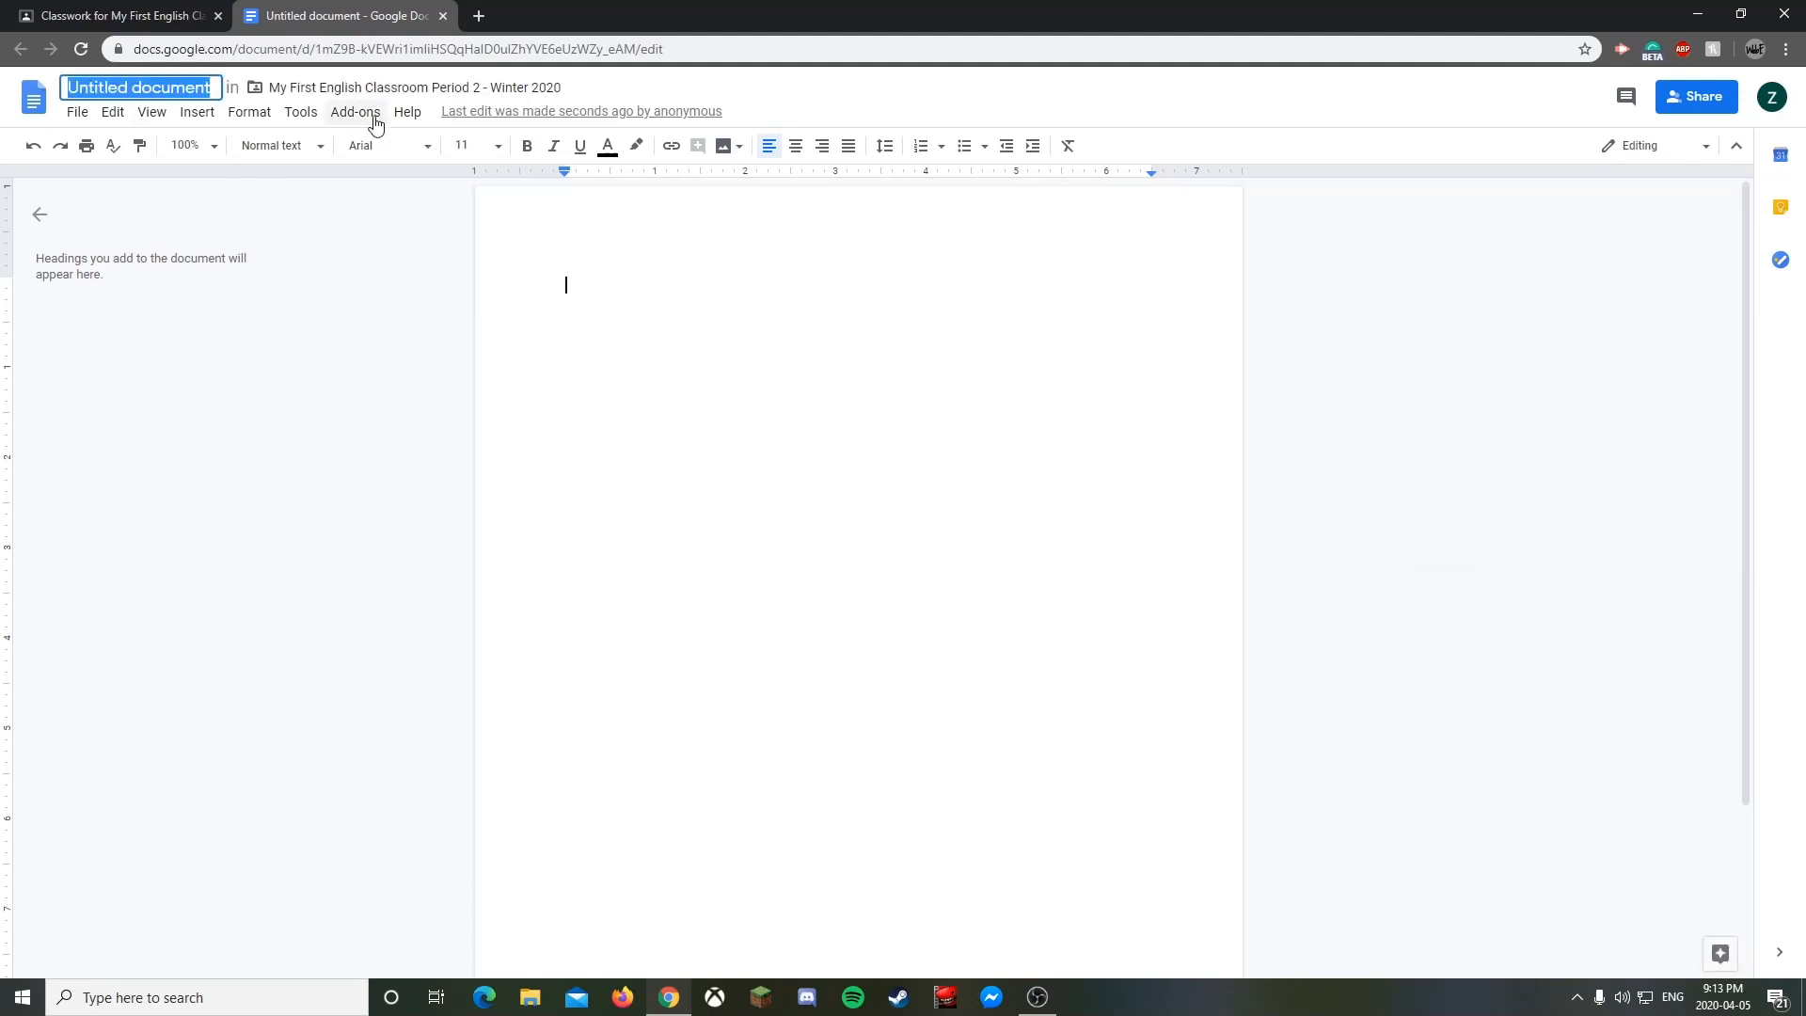
type("Intr")
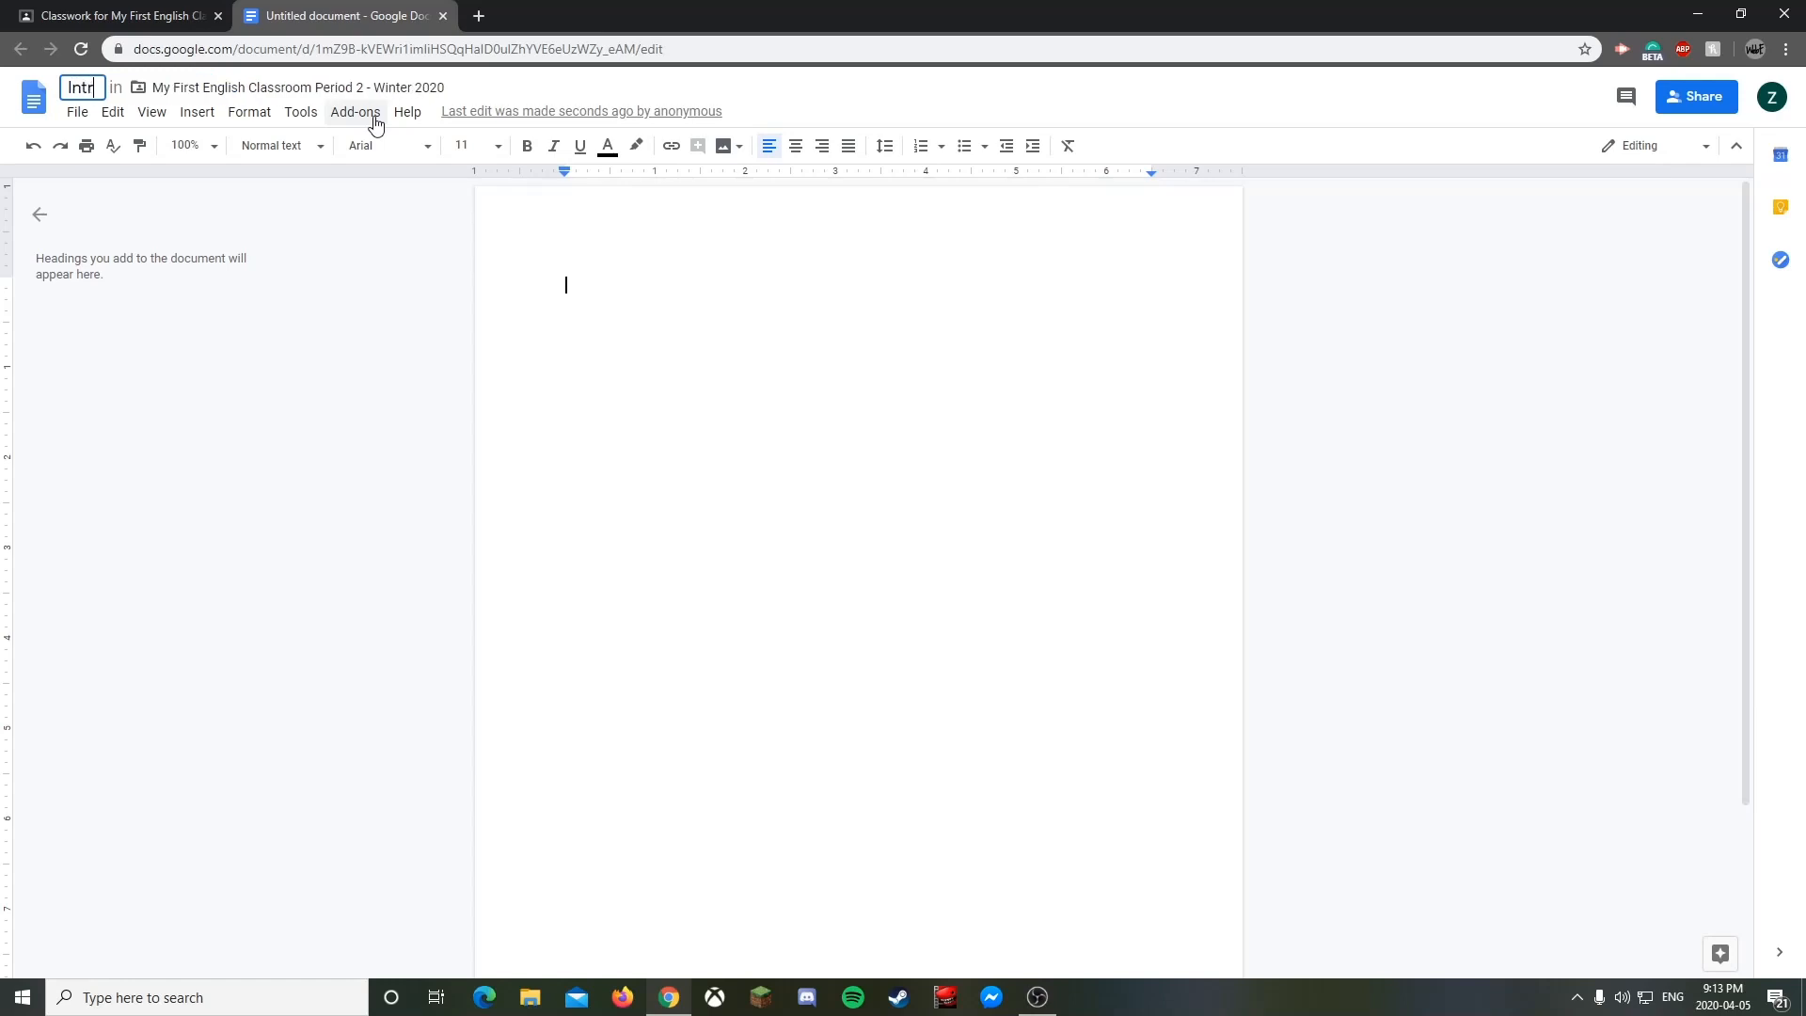
type("o Ass")
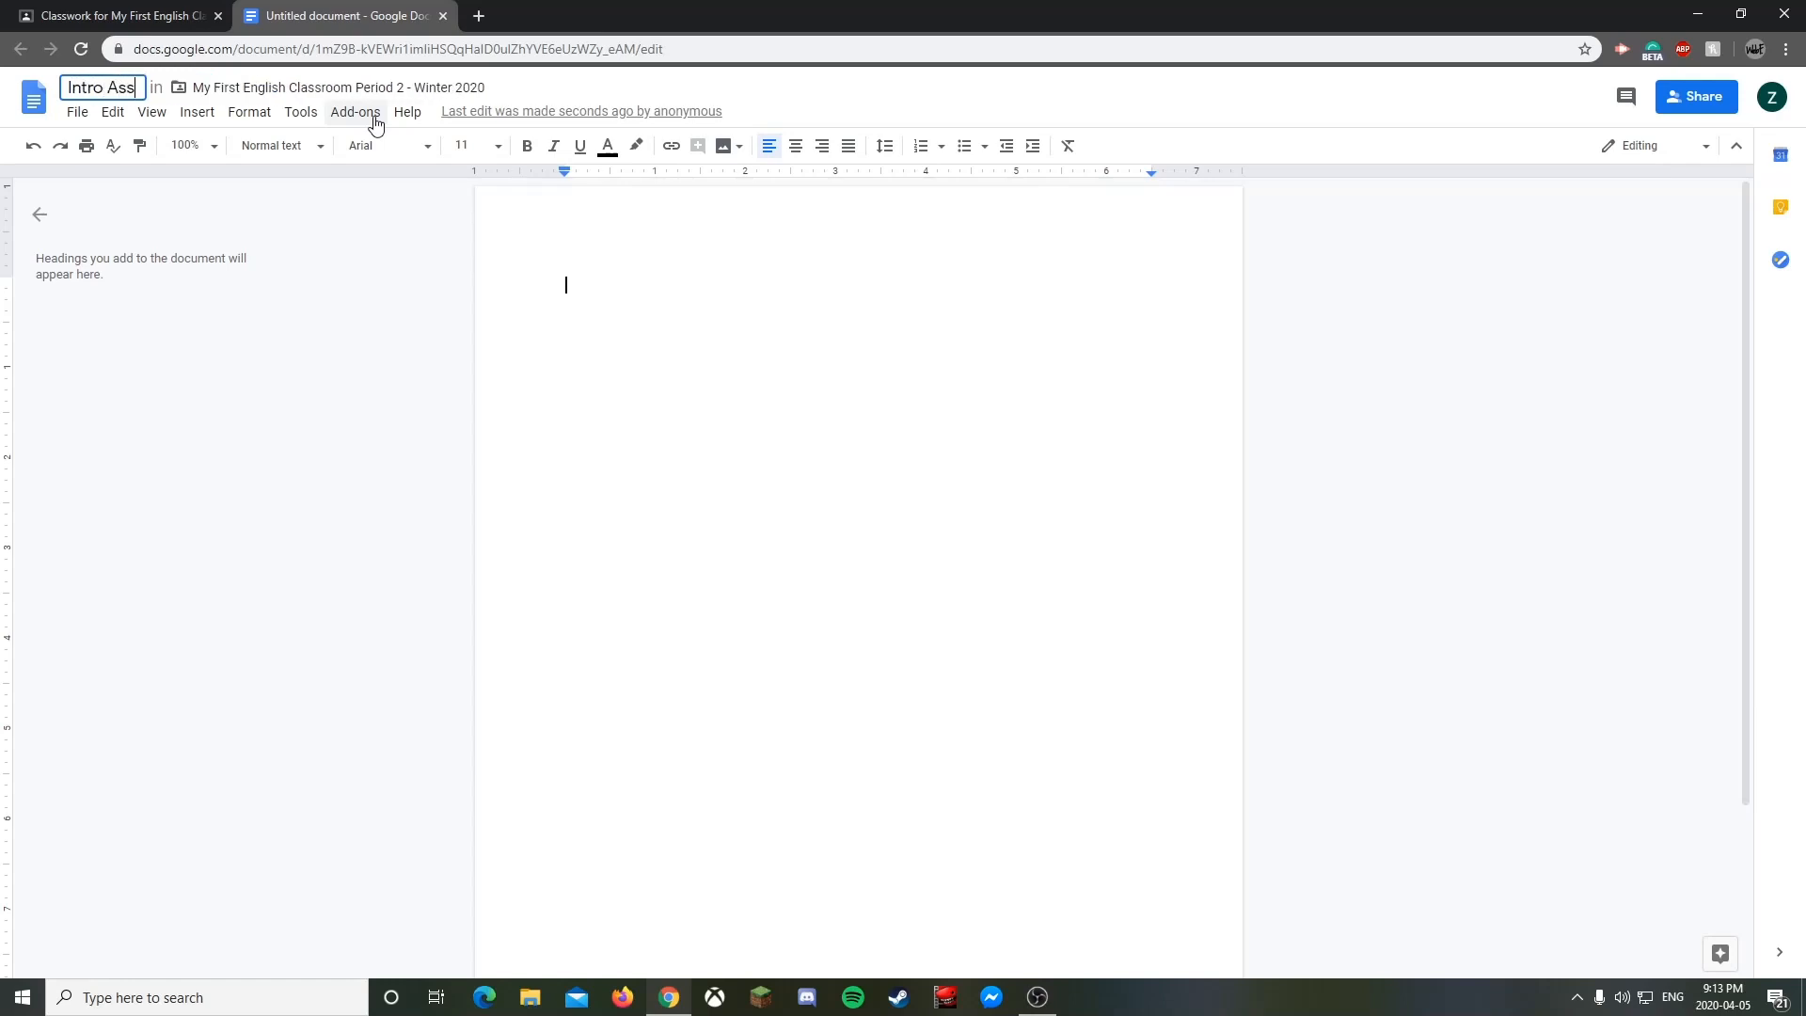
type("ign Template")
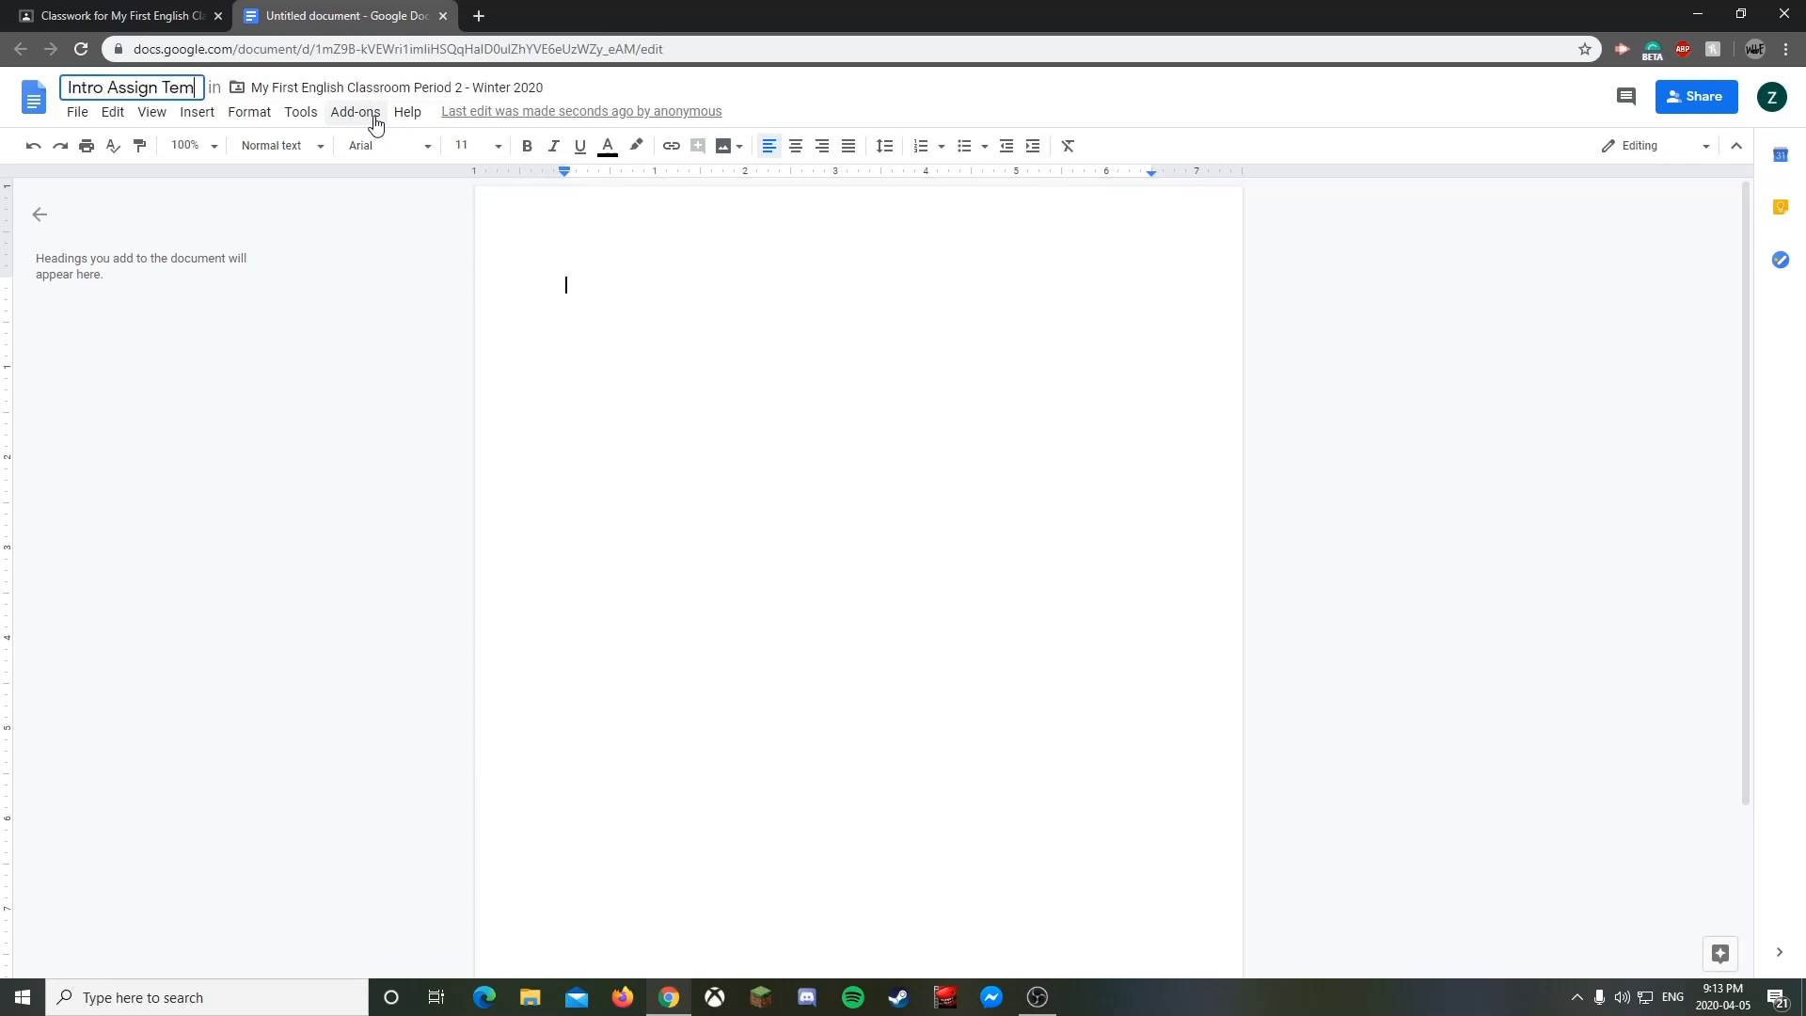
left_click(589, 254)
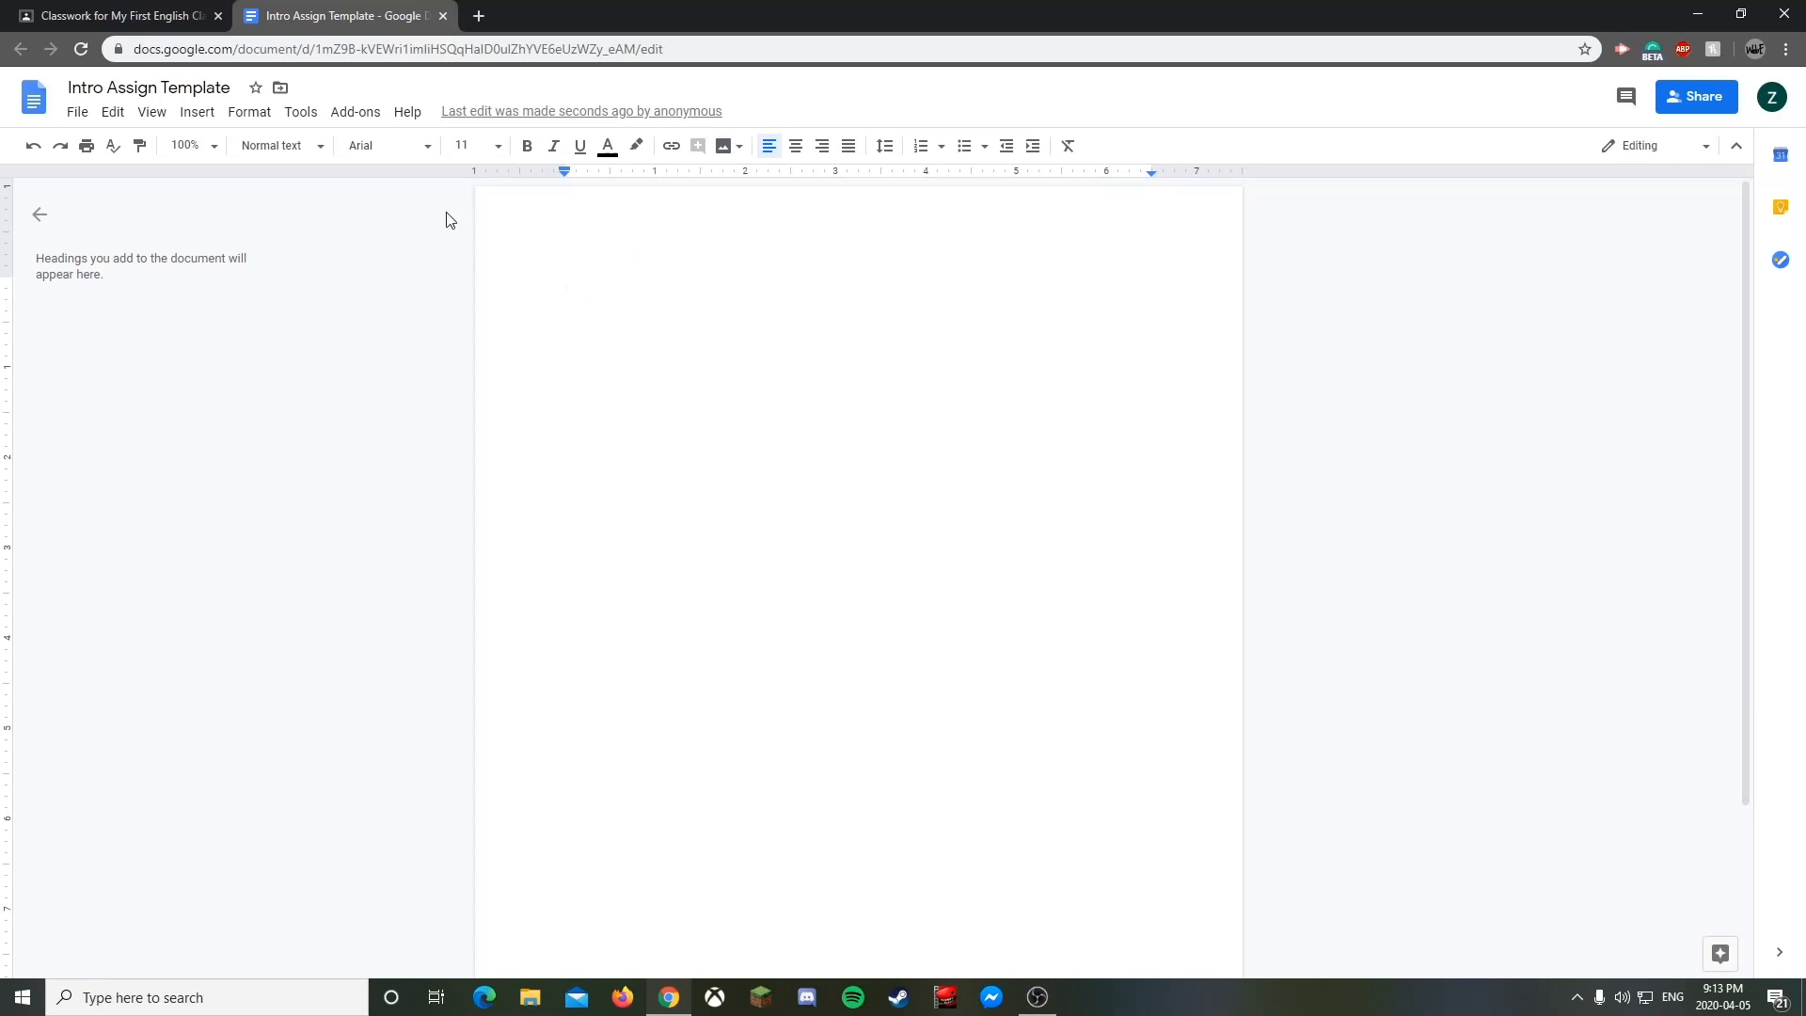
- Add a Title-style heading reading 'Intro Assignment'
left_click(312, 151)
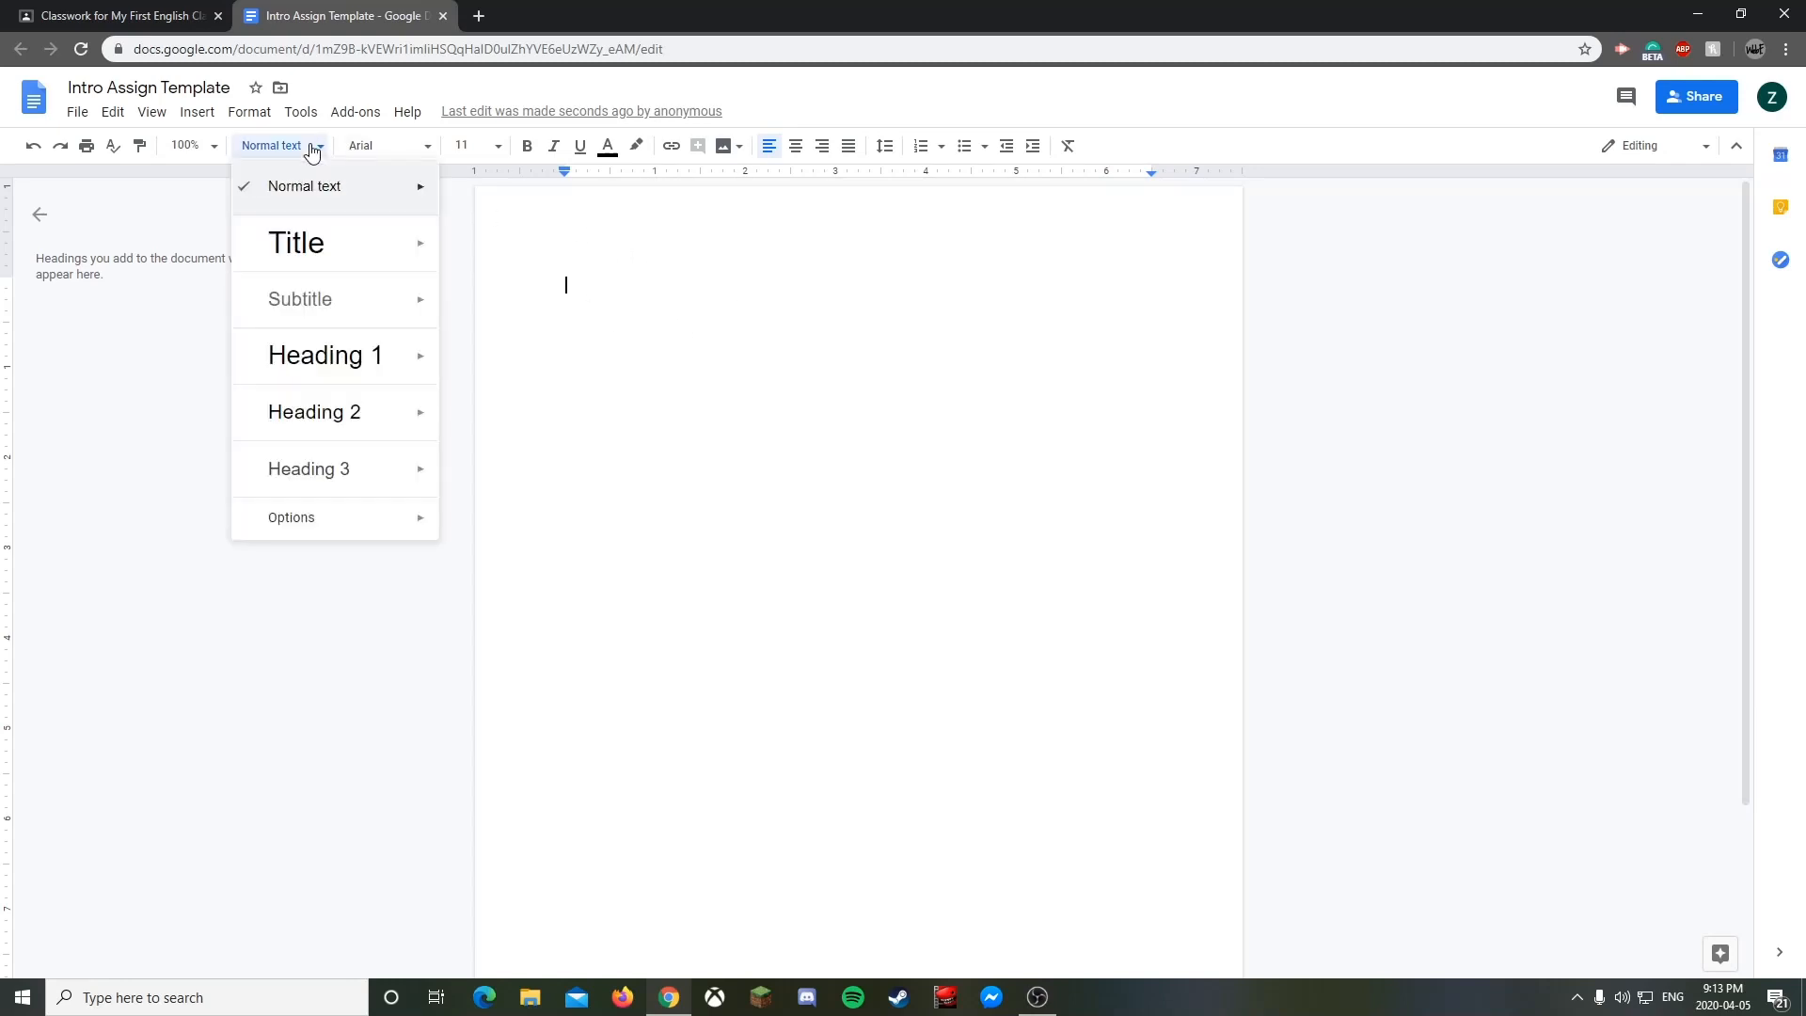
left_click(320, 256)
type("Int")
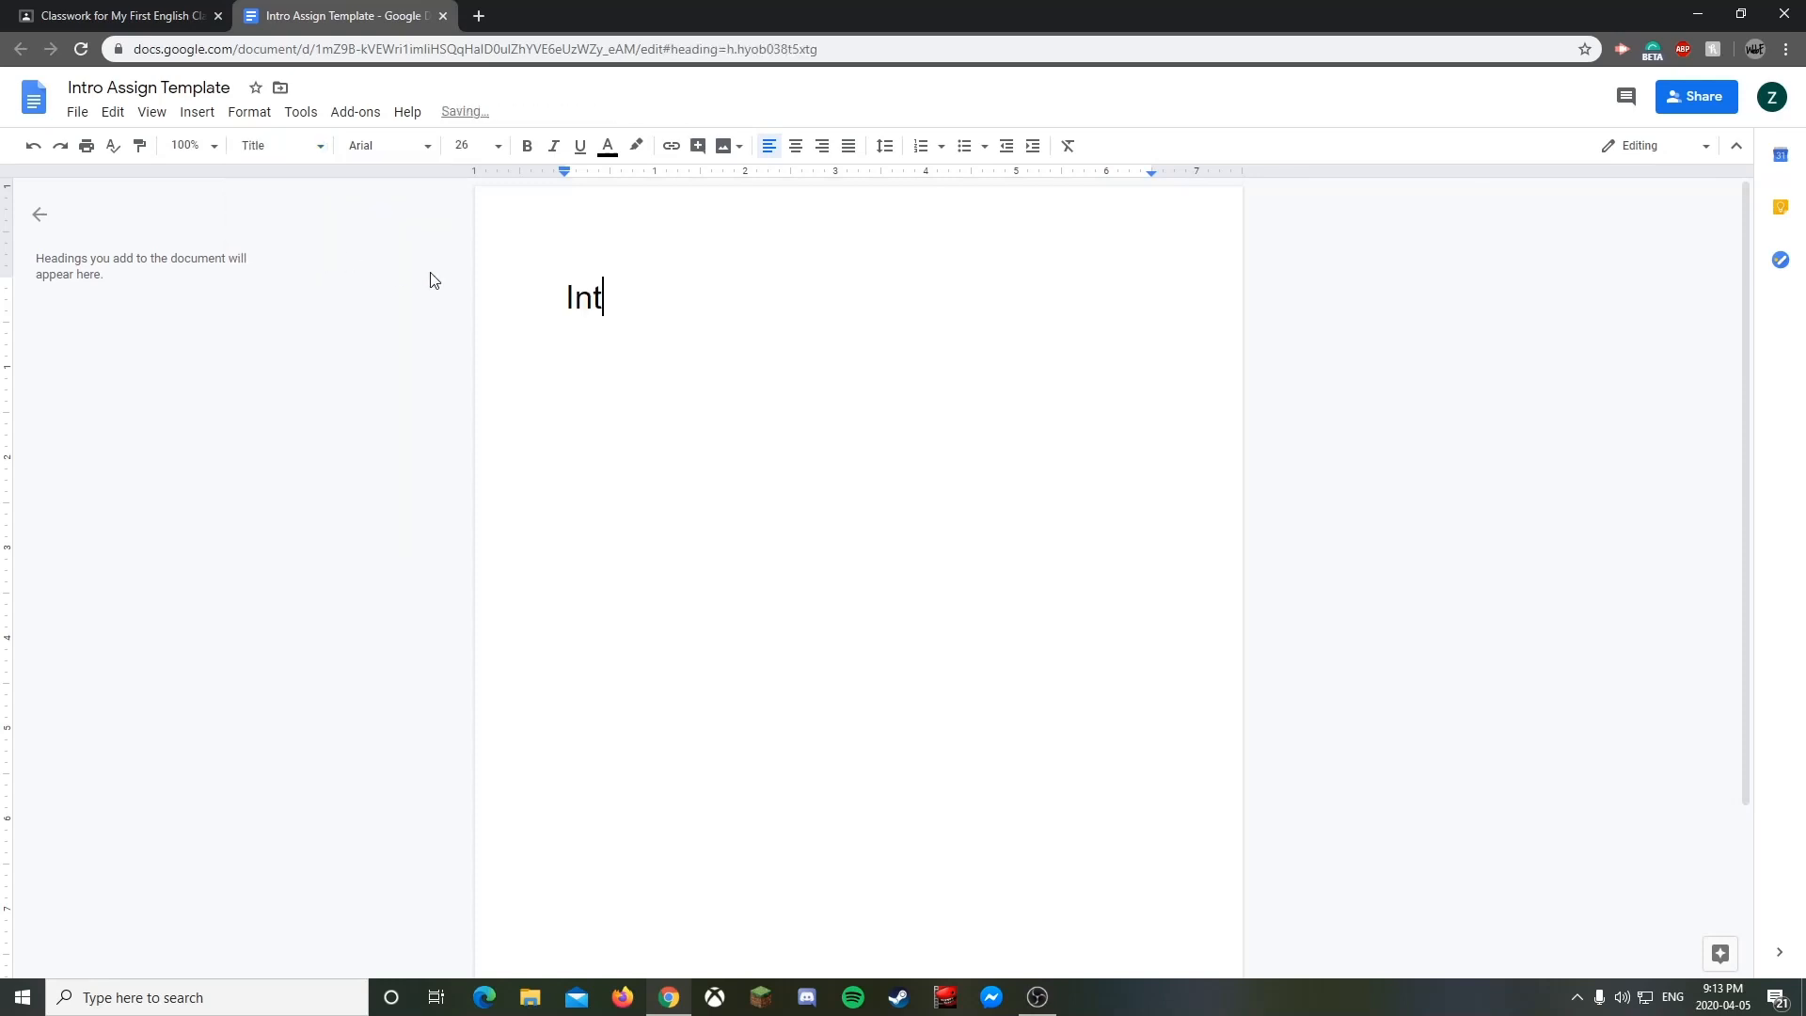
type("ro Assignment")
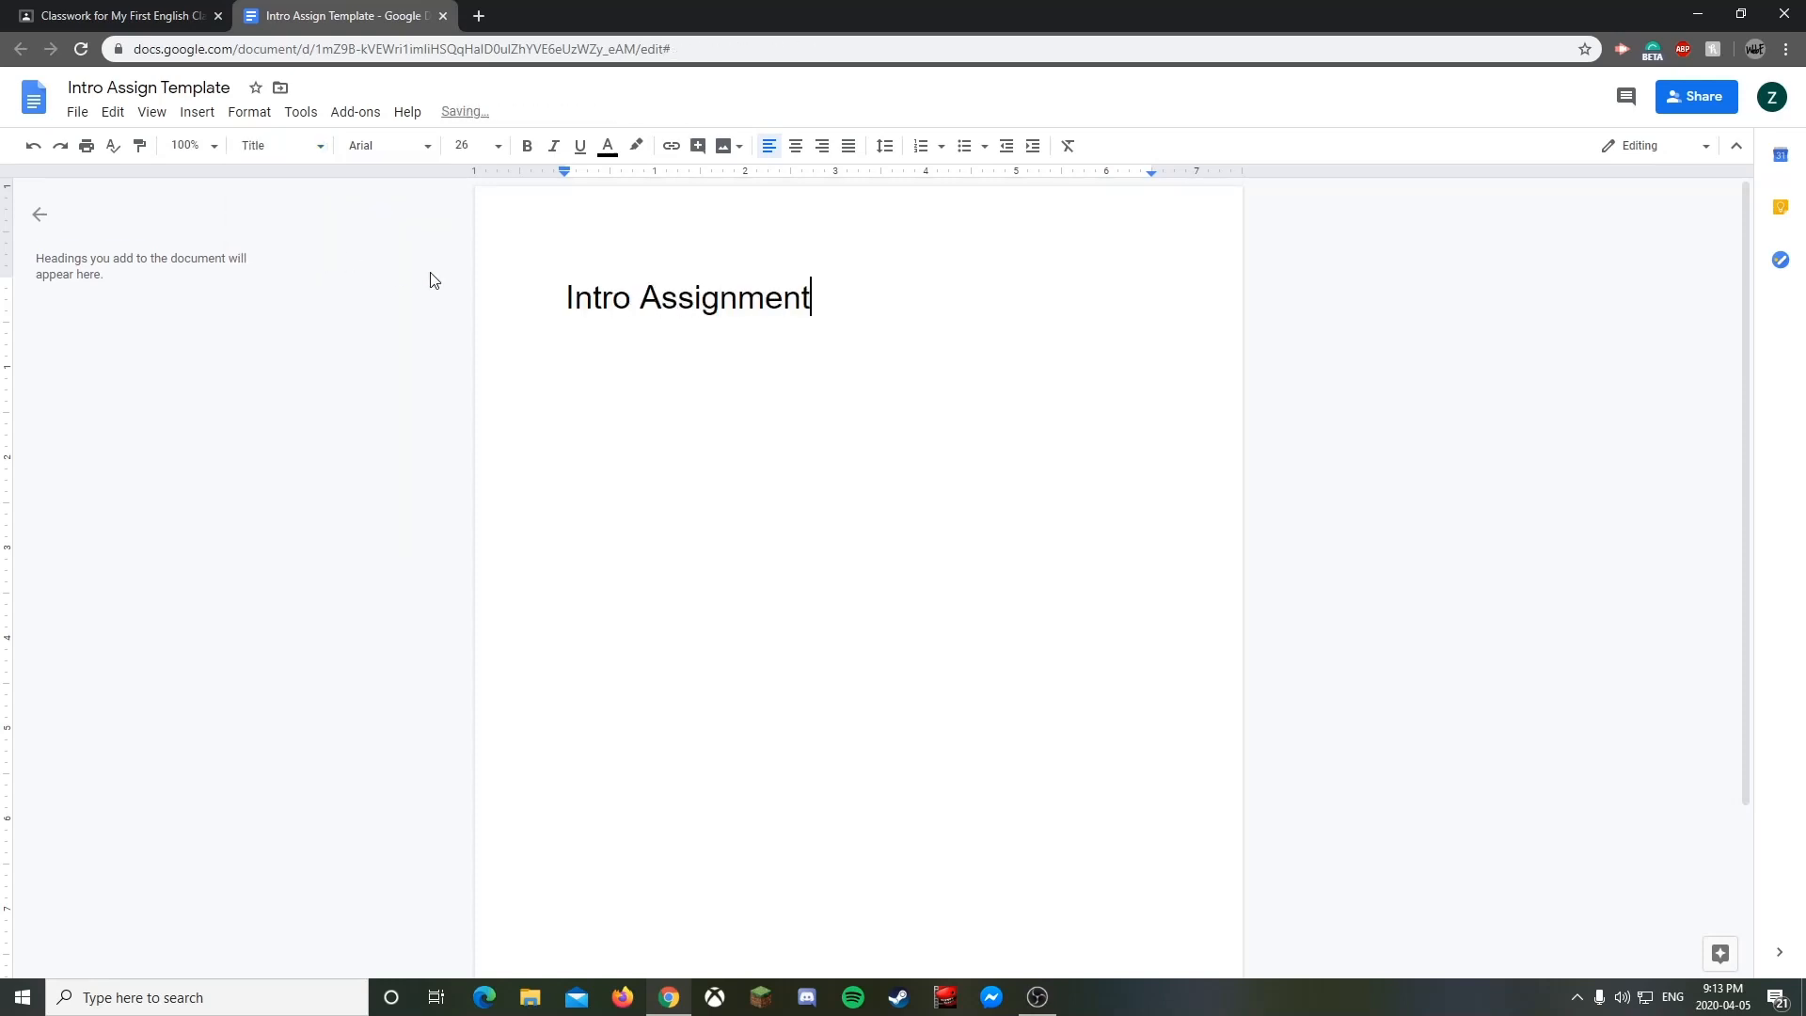
key("Return")
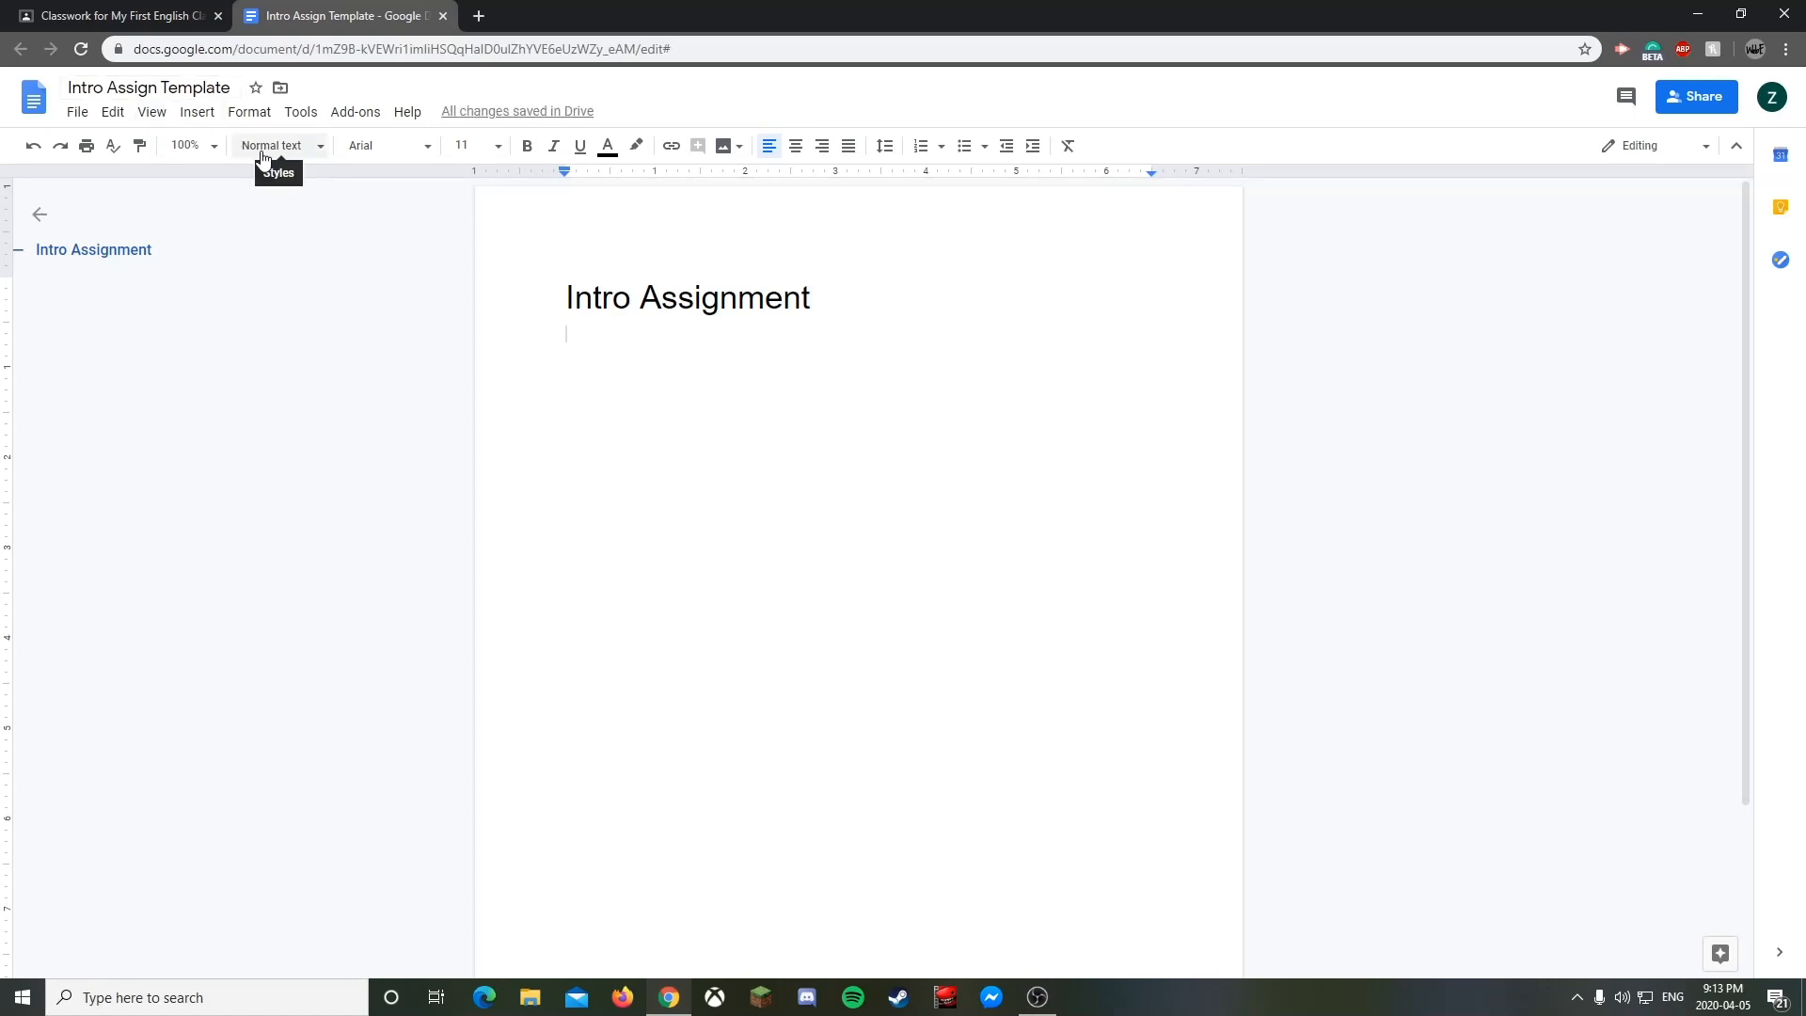
- Add the lines 'Name:', 'Date:' and 'Teacher: Mr. Name Here'
type("Name:")
key("Return")
type("Date:")
key("Return")
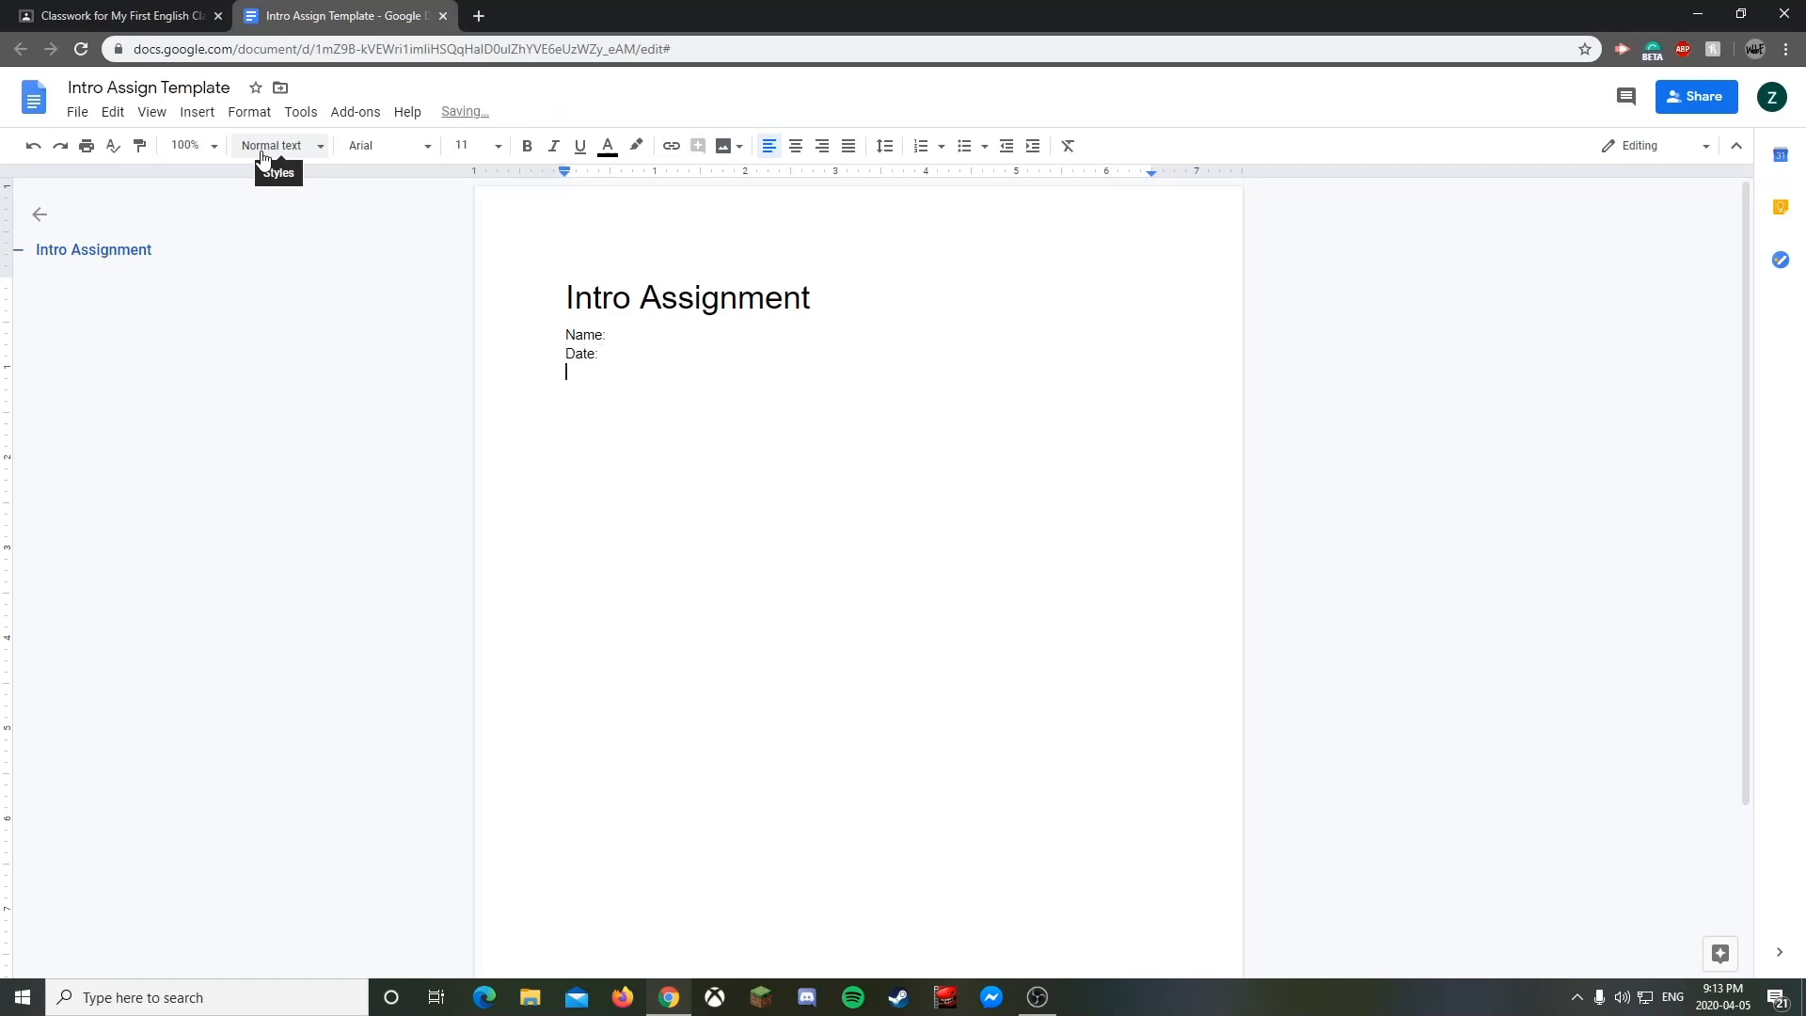
type("Teacher: ")
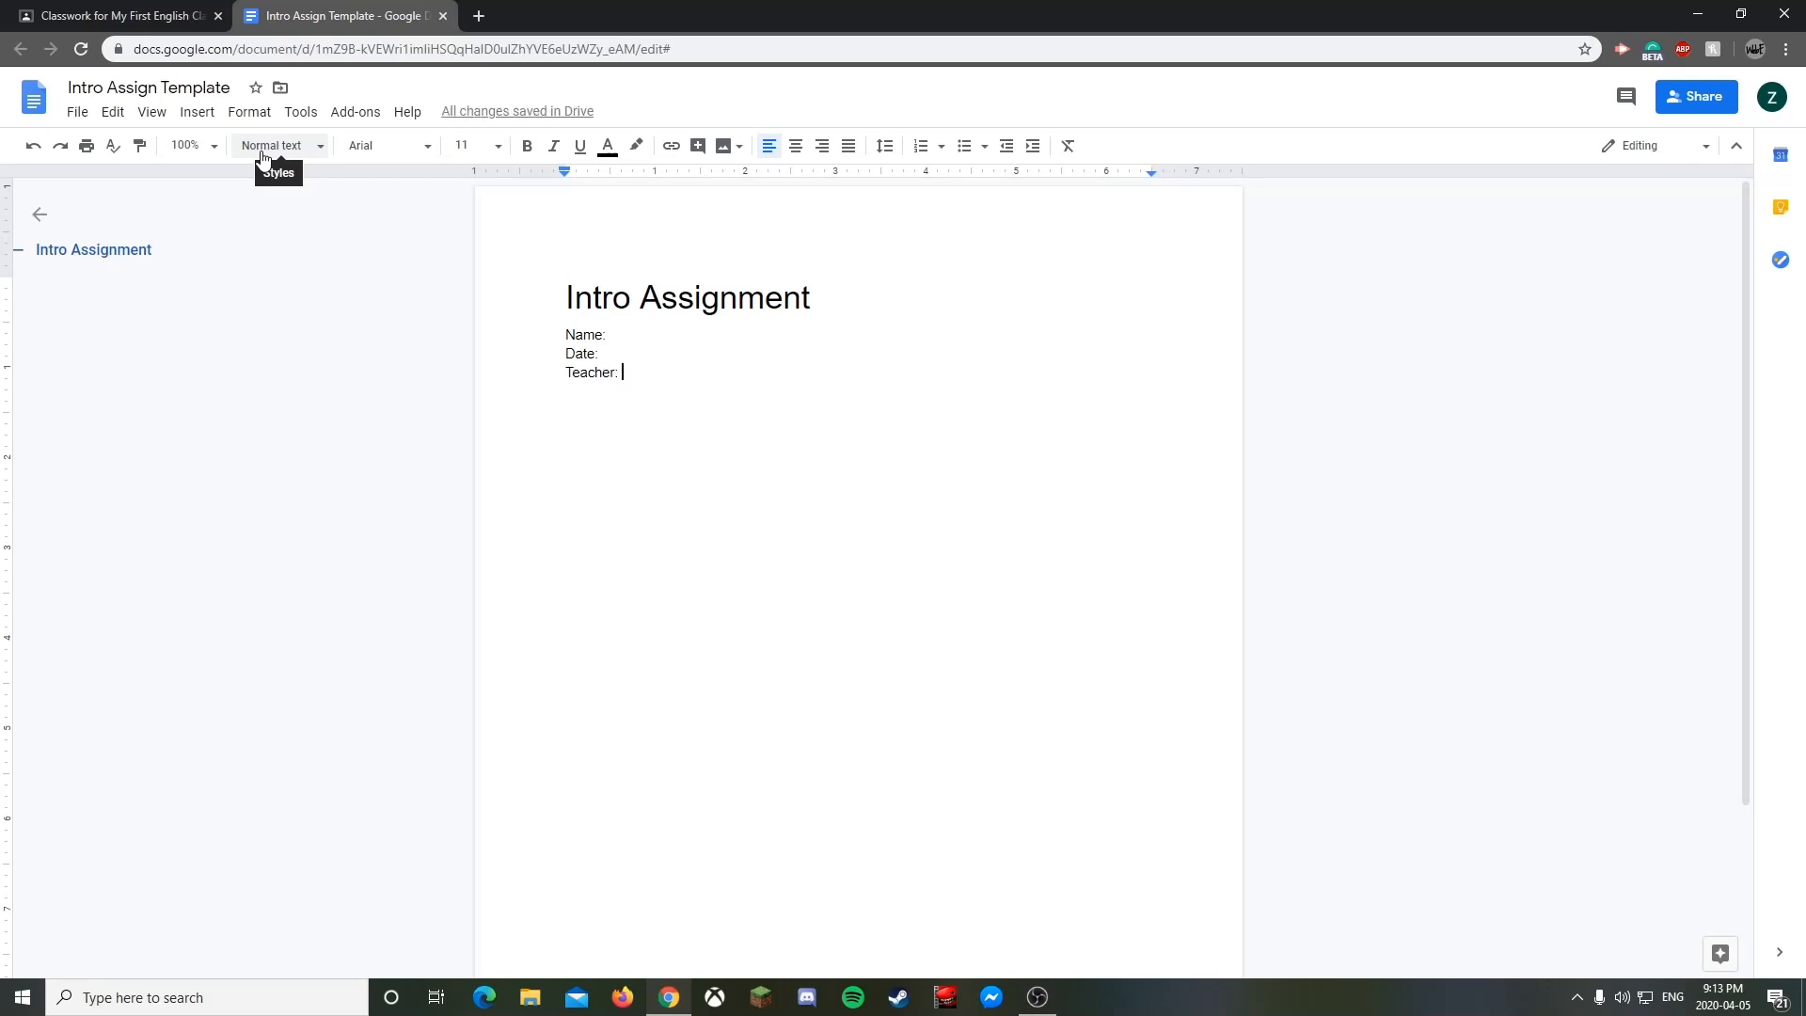
type("Mr. Name")
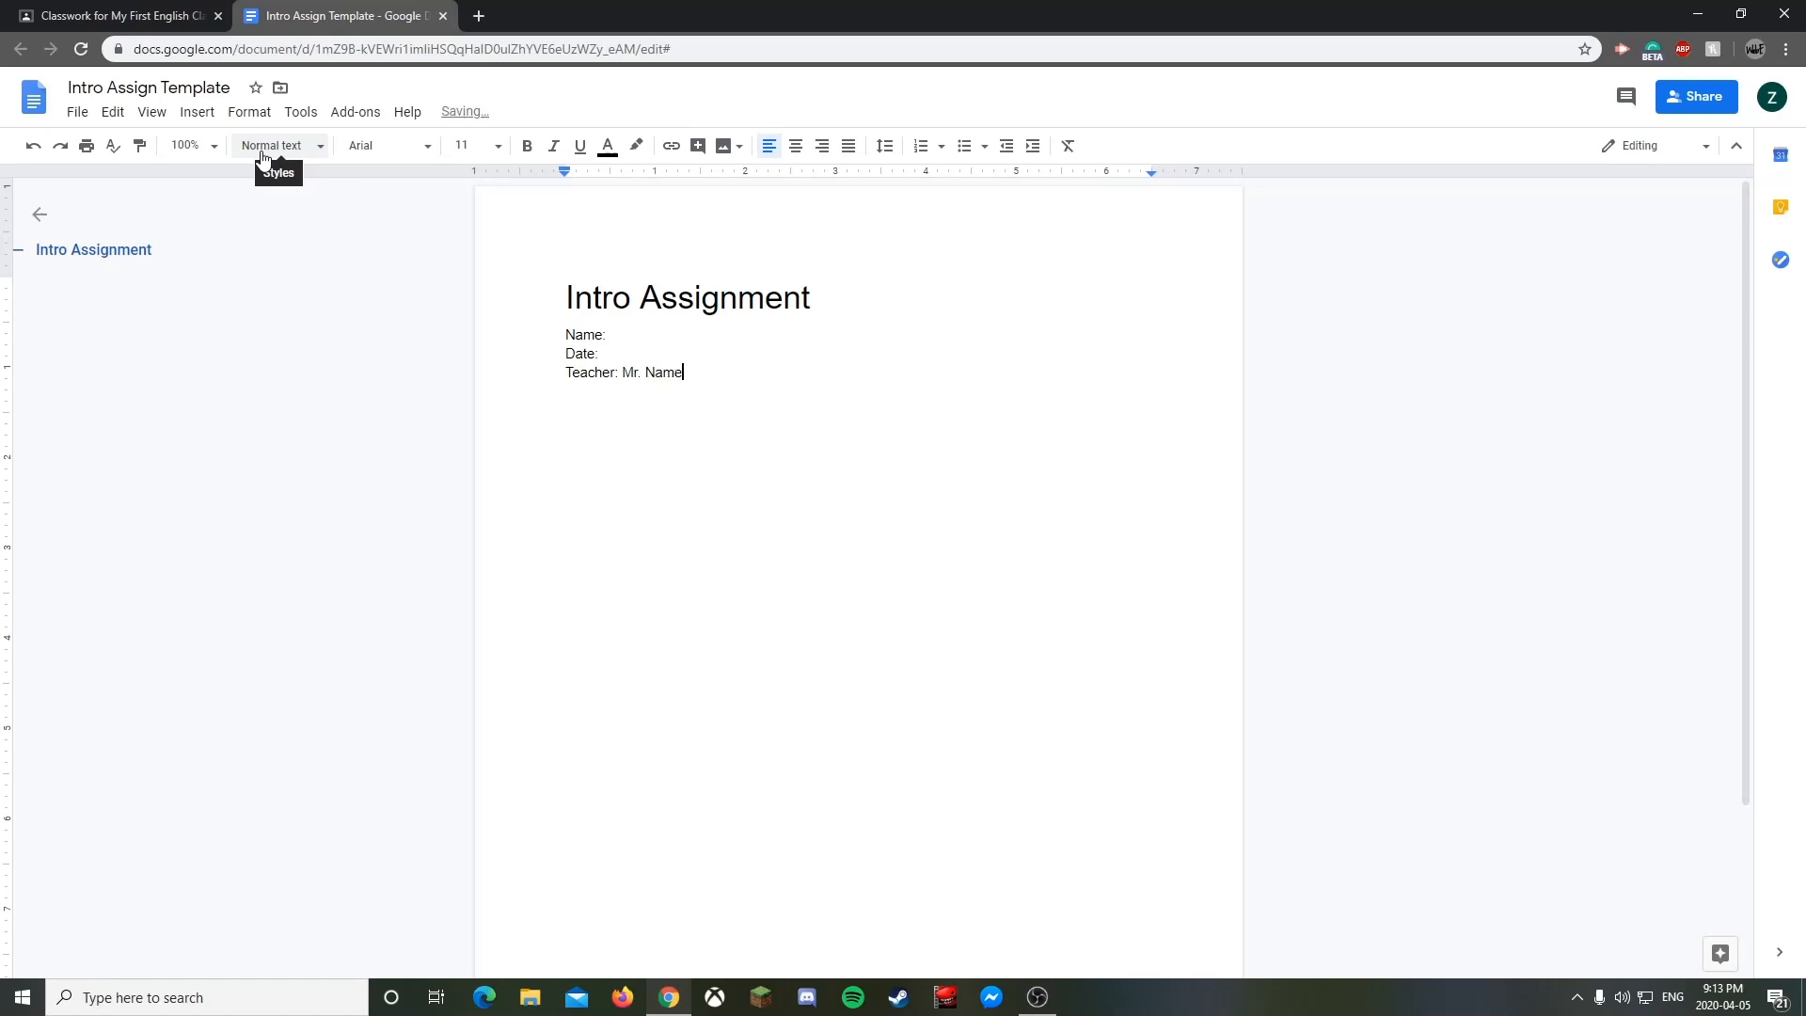
type(" Here")
key("Return")
key("Return")
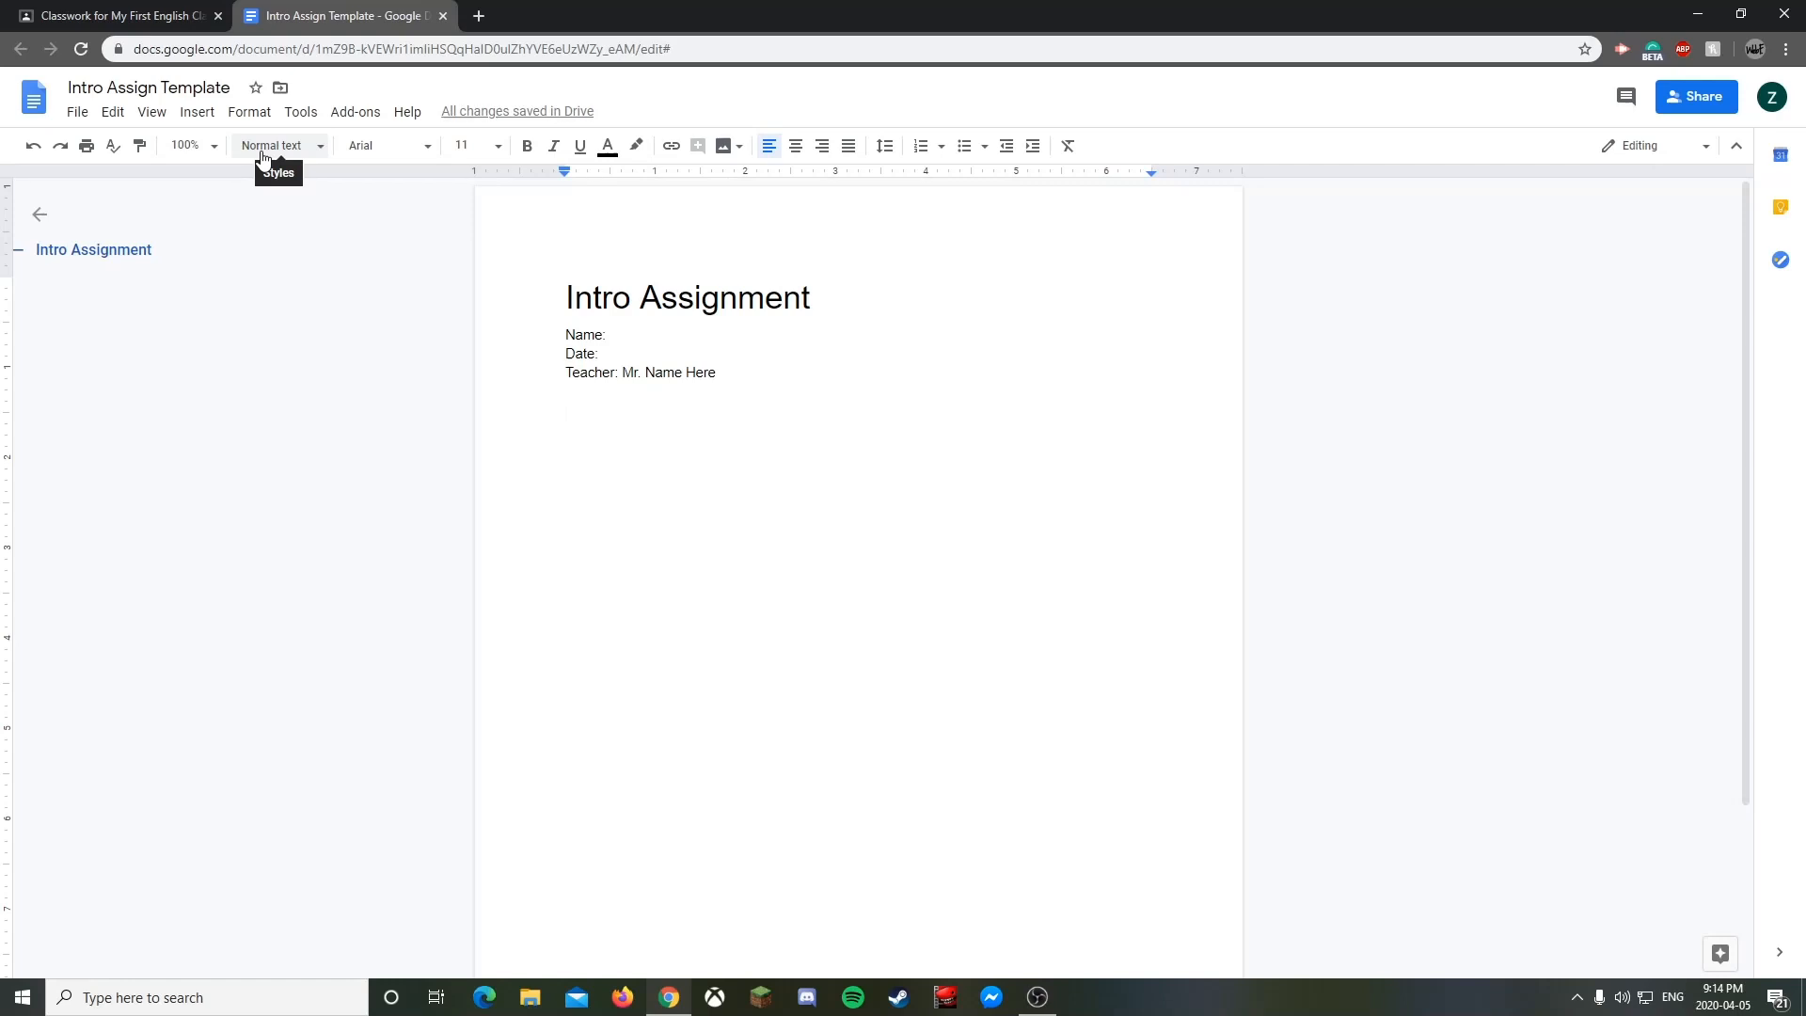
- Add 'Question One?' followed by an 'Interview Responses?' line
type("Question Oine?")
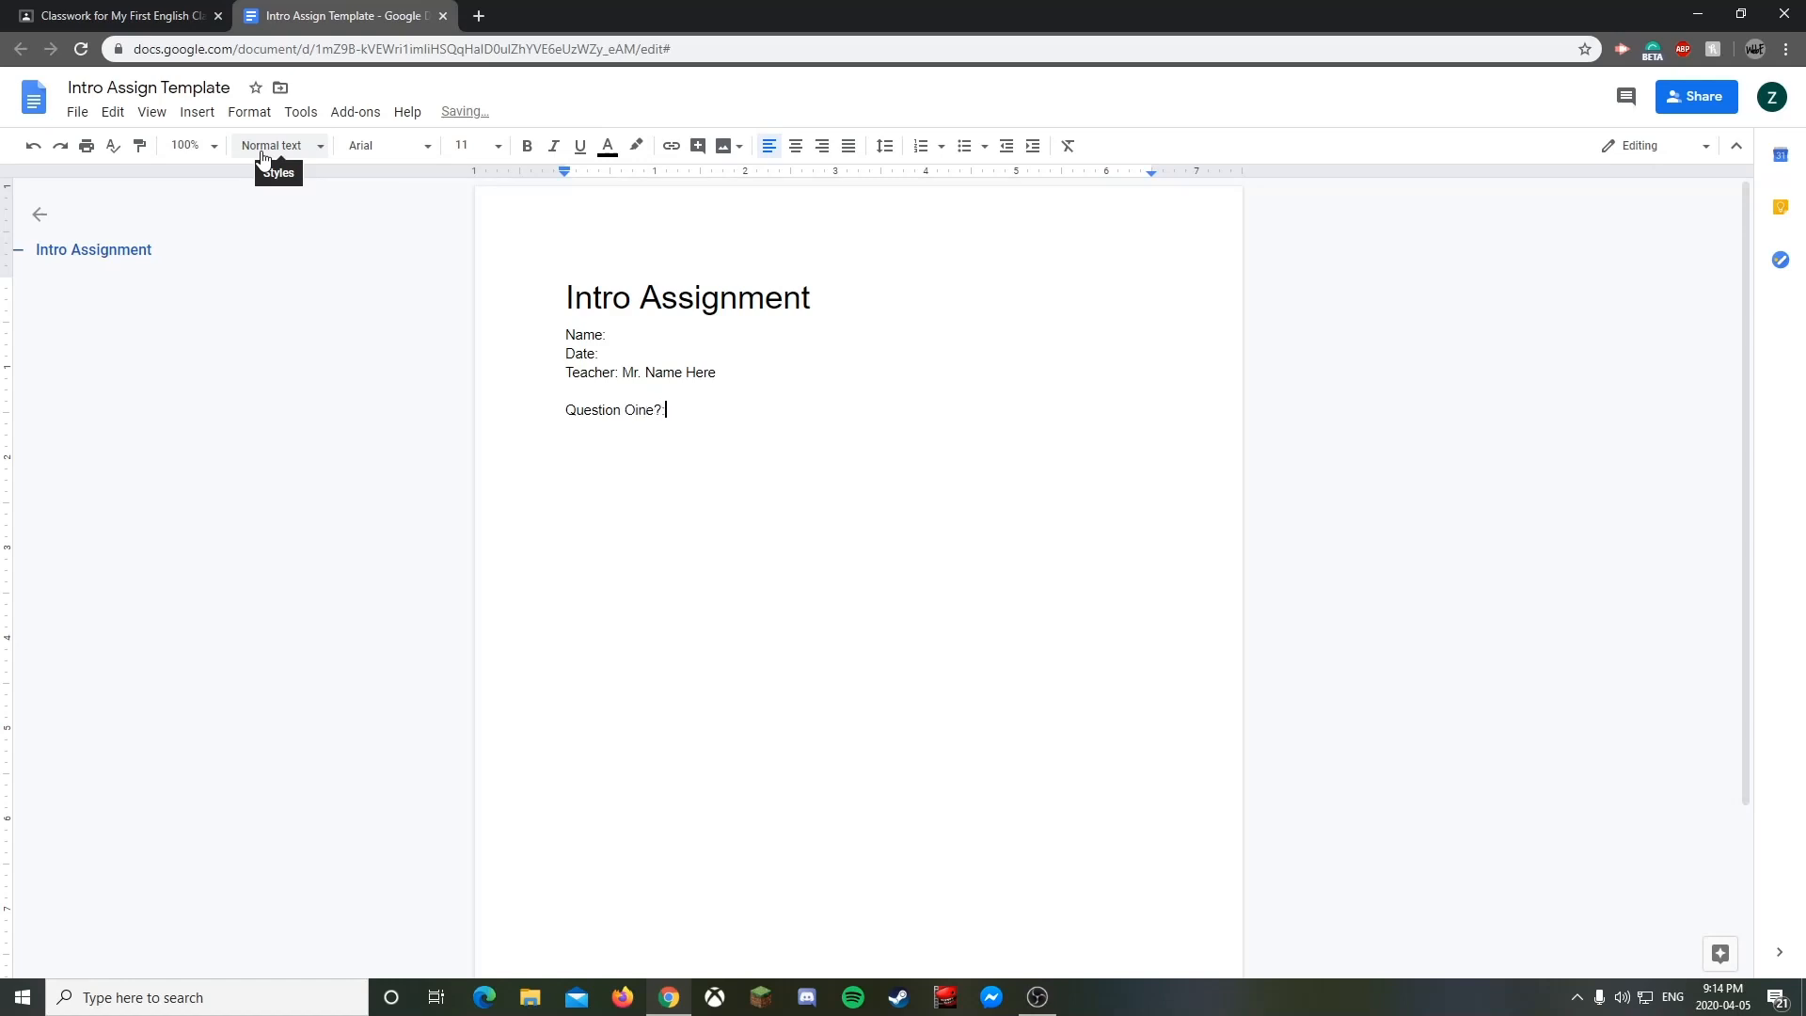
key("BackSpace")
key("BackSpace")
key("BackSpace")
key("BackSpace")
key("BackSpace")
type("ne?")
key("Return")
key("Return")
key("Return")
key("Return")
key("BackSpace")
type("Interview Responses?")
key("Return")
key("Return")
key("Return")
key("Return")
key("Return")
- Add 'Question Two?' followed by another 'Interview Responses?' line
type("Question ")
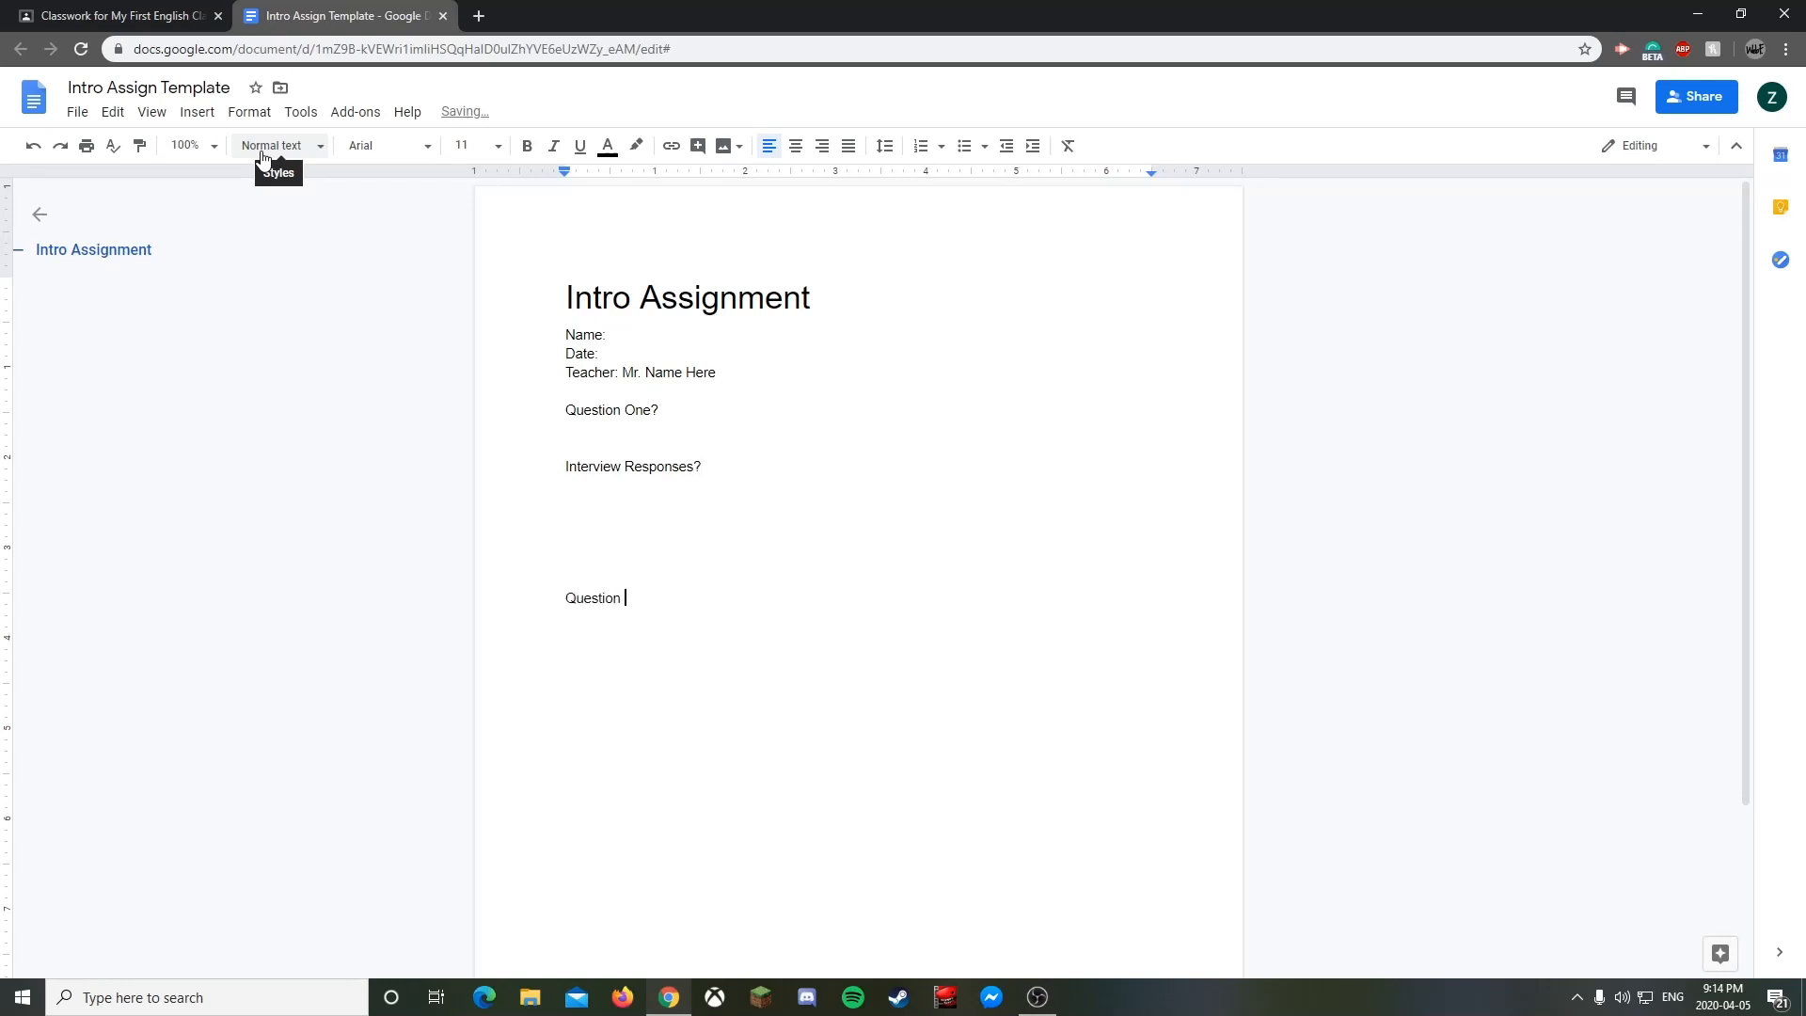
type("Two?")
key("Return")
key("Return")
key("Return")
key("Return")
type("Invi")
key("BackSpace")
key("BackSpace")
key("BackSpace")
key("BackSpace")
key("BackSpace")
type("Inv")
key("BackSpace")
type("terview Responses?")
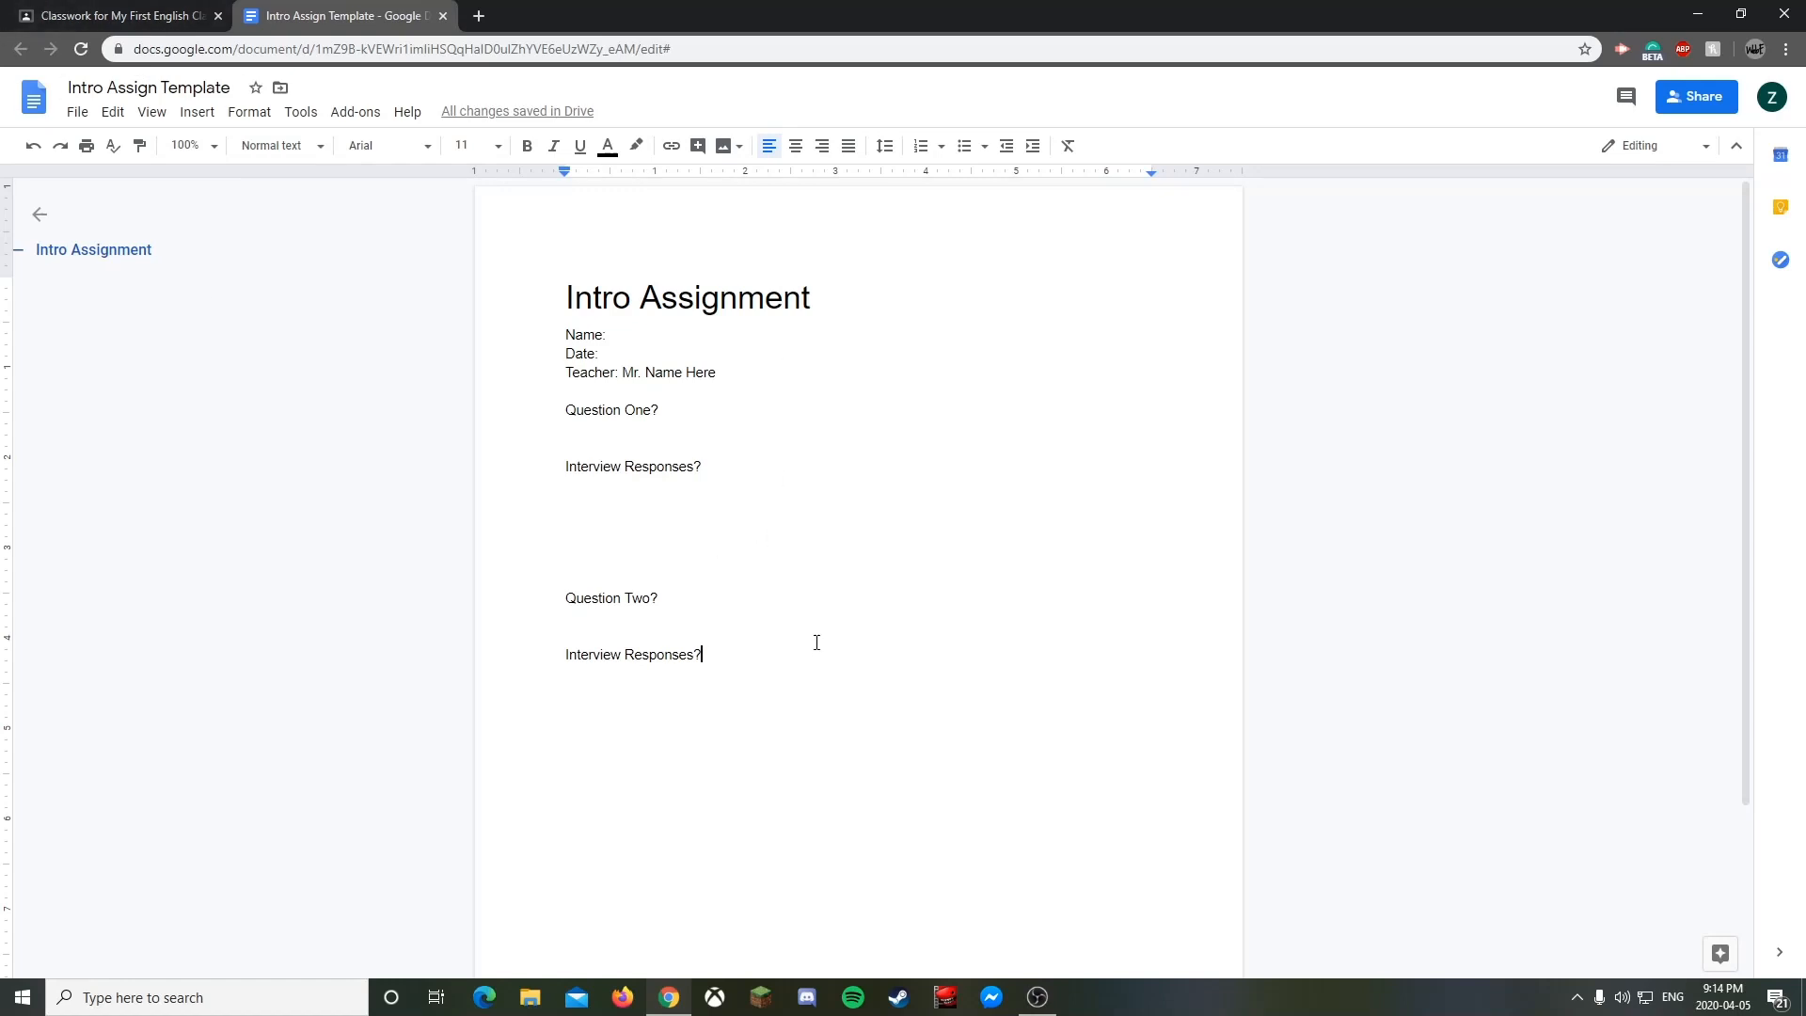
left_click_drag(816, 643, 641, 463)
- Insert a 6x4 table below the last 'Interview Responses?' line
left_click(662, 297)
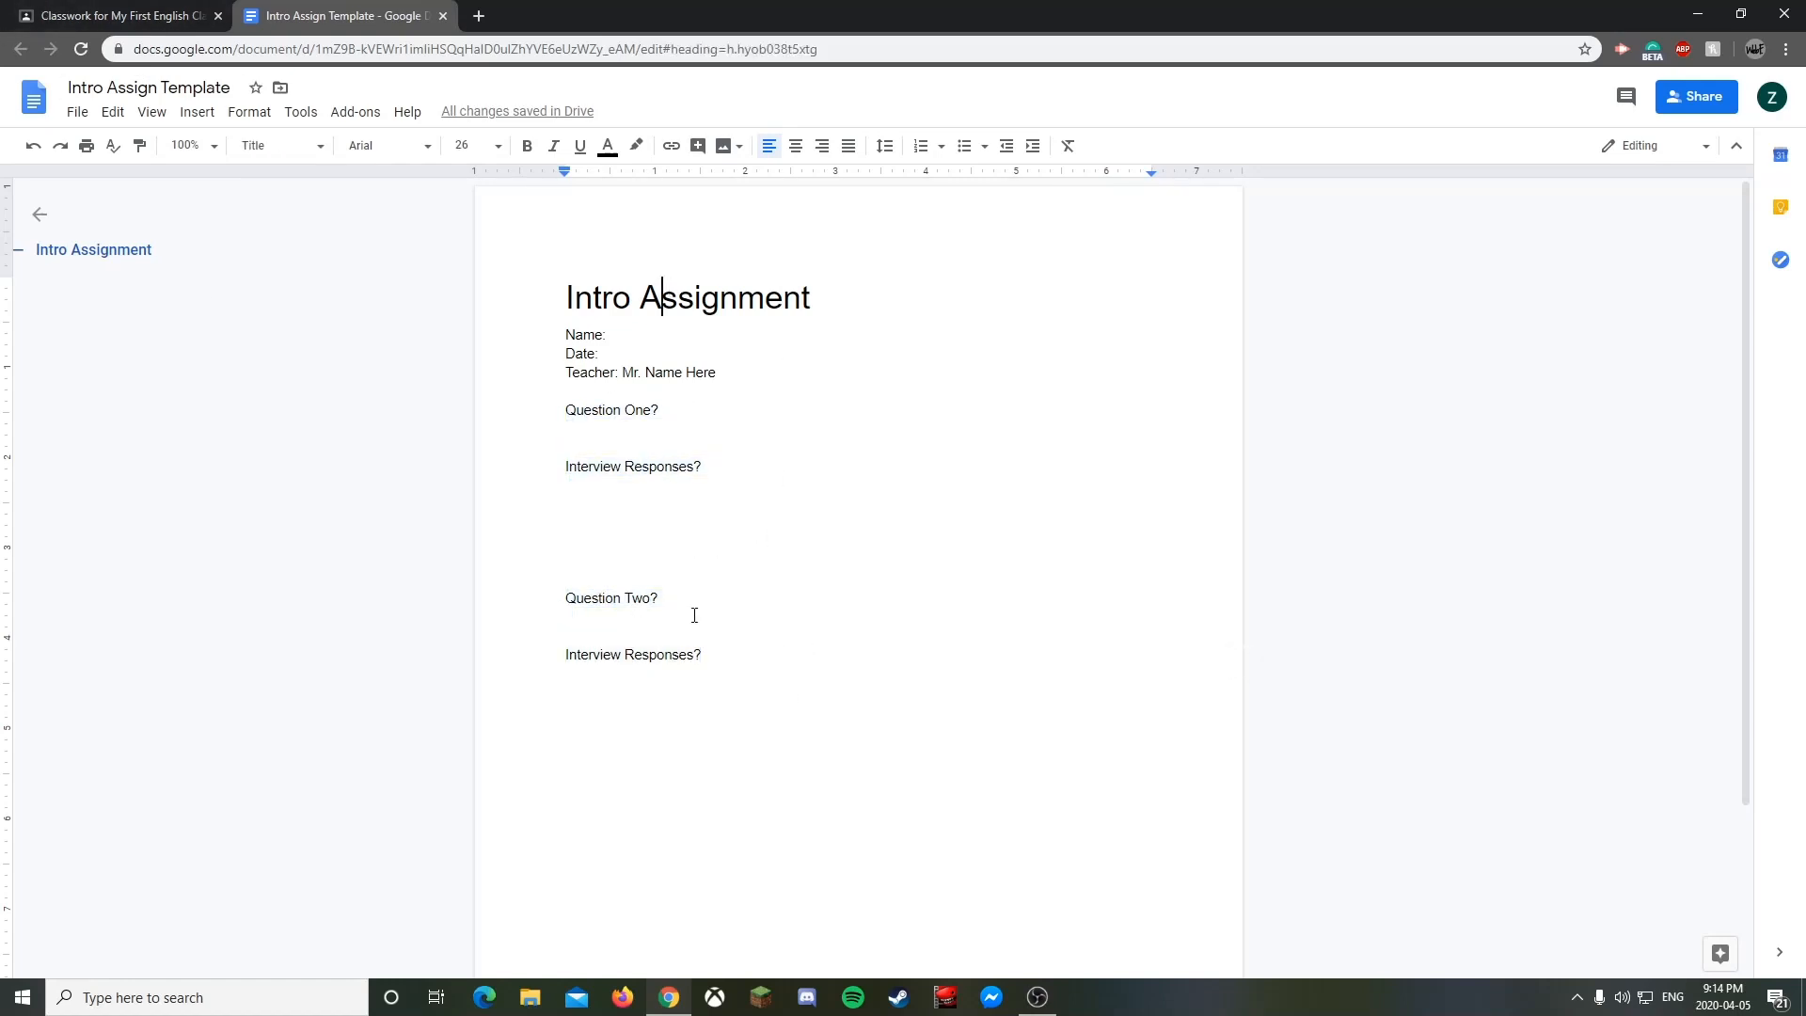
left_click(861, 777)
key("Return")
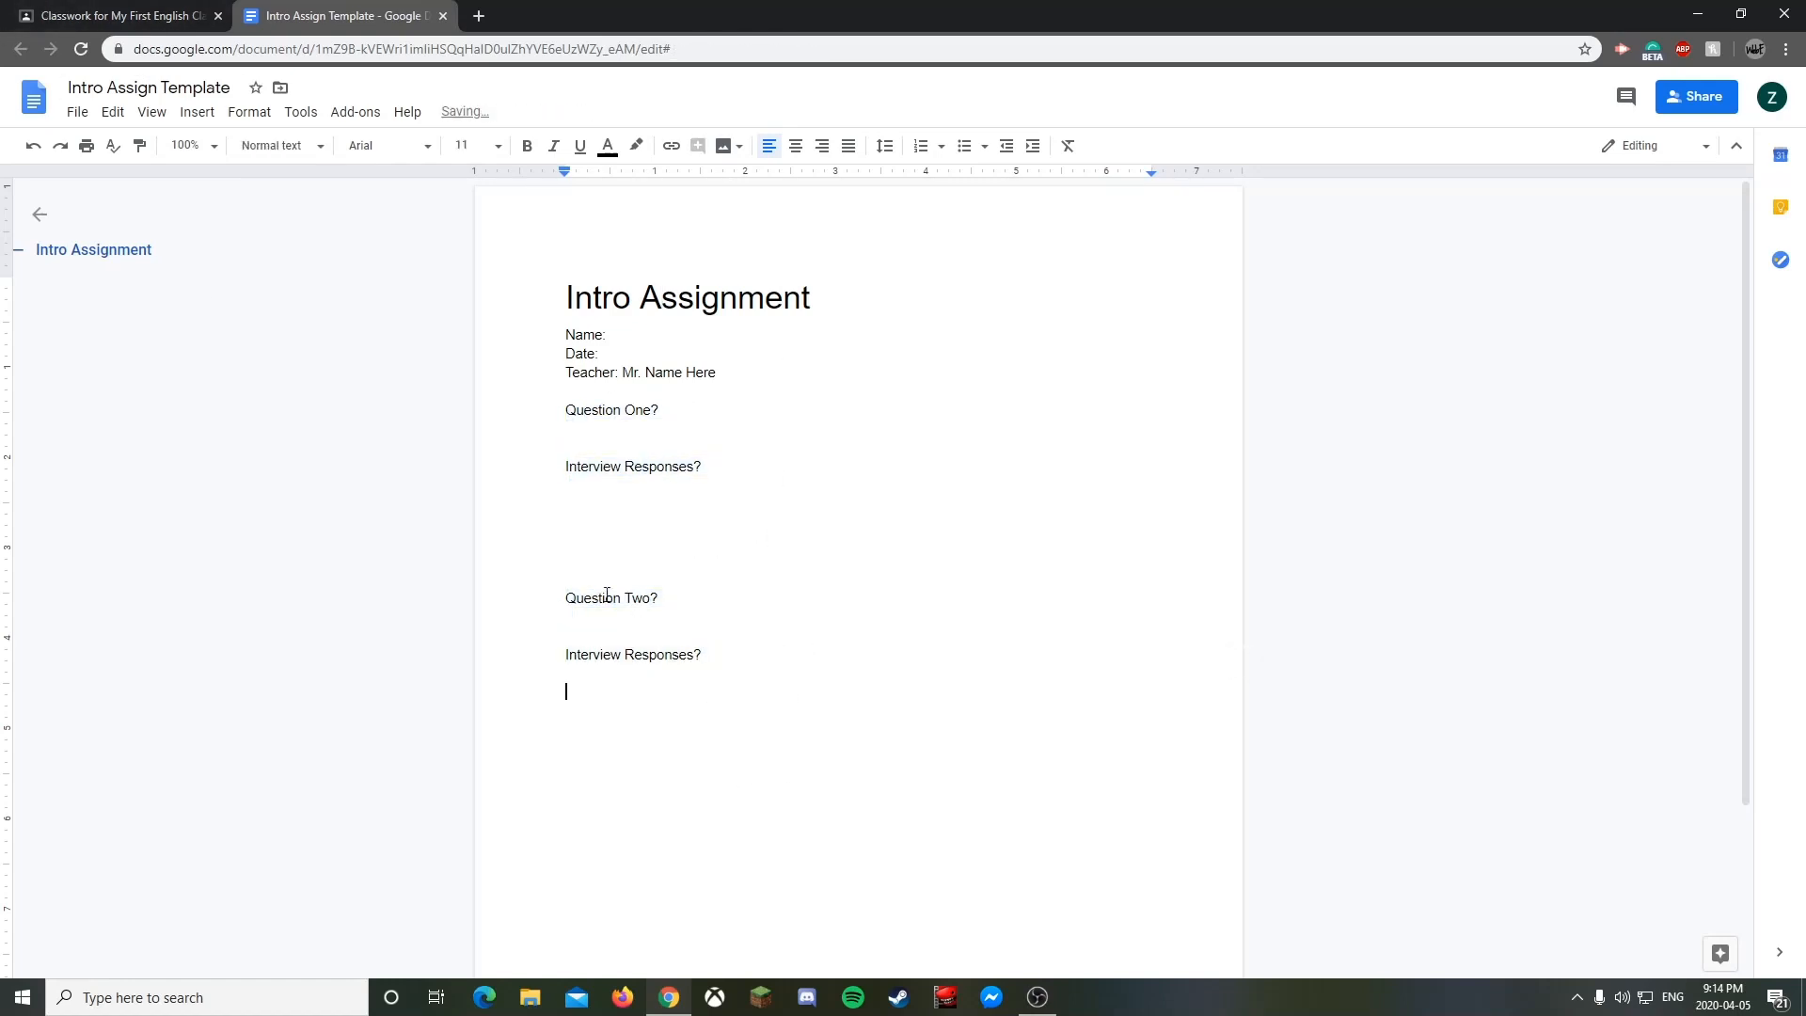
left_click(196, 112)
mouse_move(216, 181)
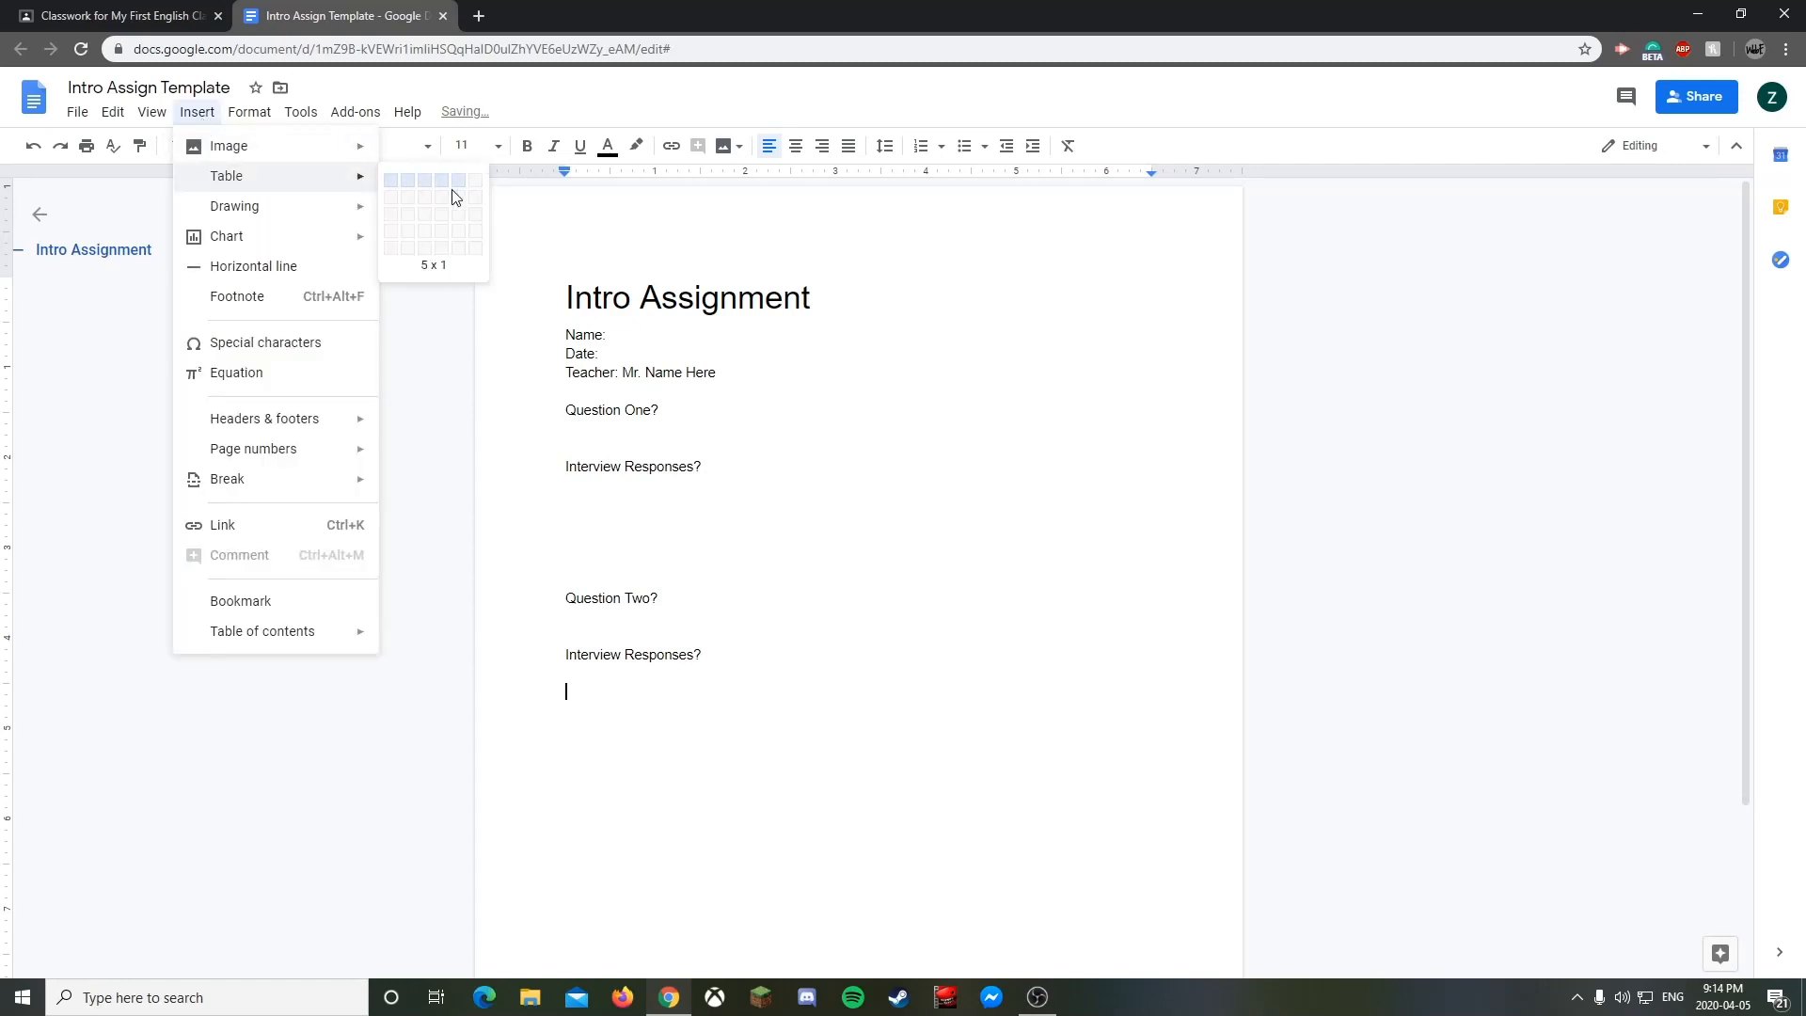
left_click(483, 235)
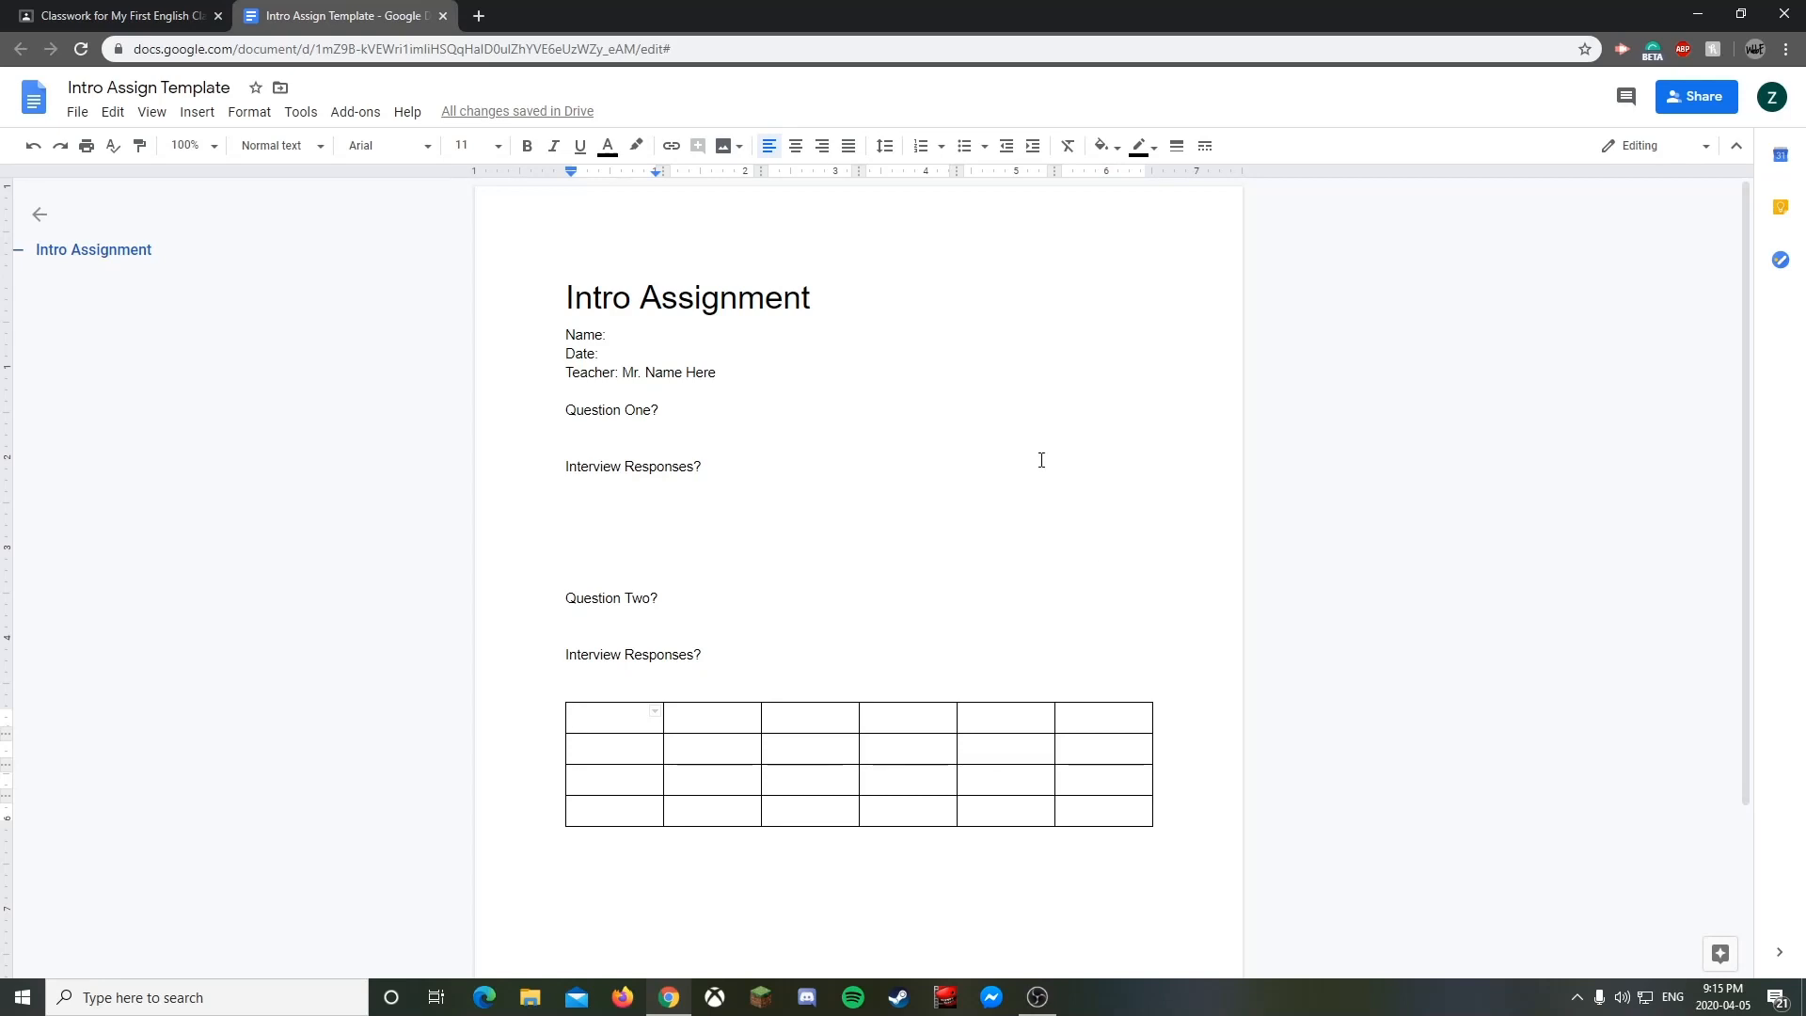
- Add blank space above the table and close the document
left_click(699, 687)
key("Return")
key("Return")
key("Return")
key("Return")
key("Return")
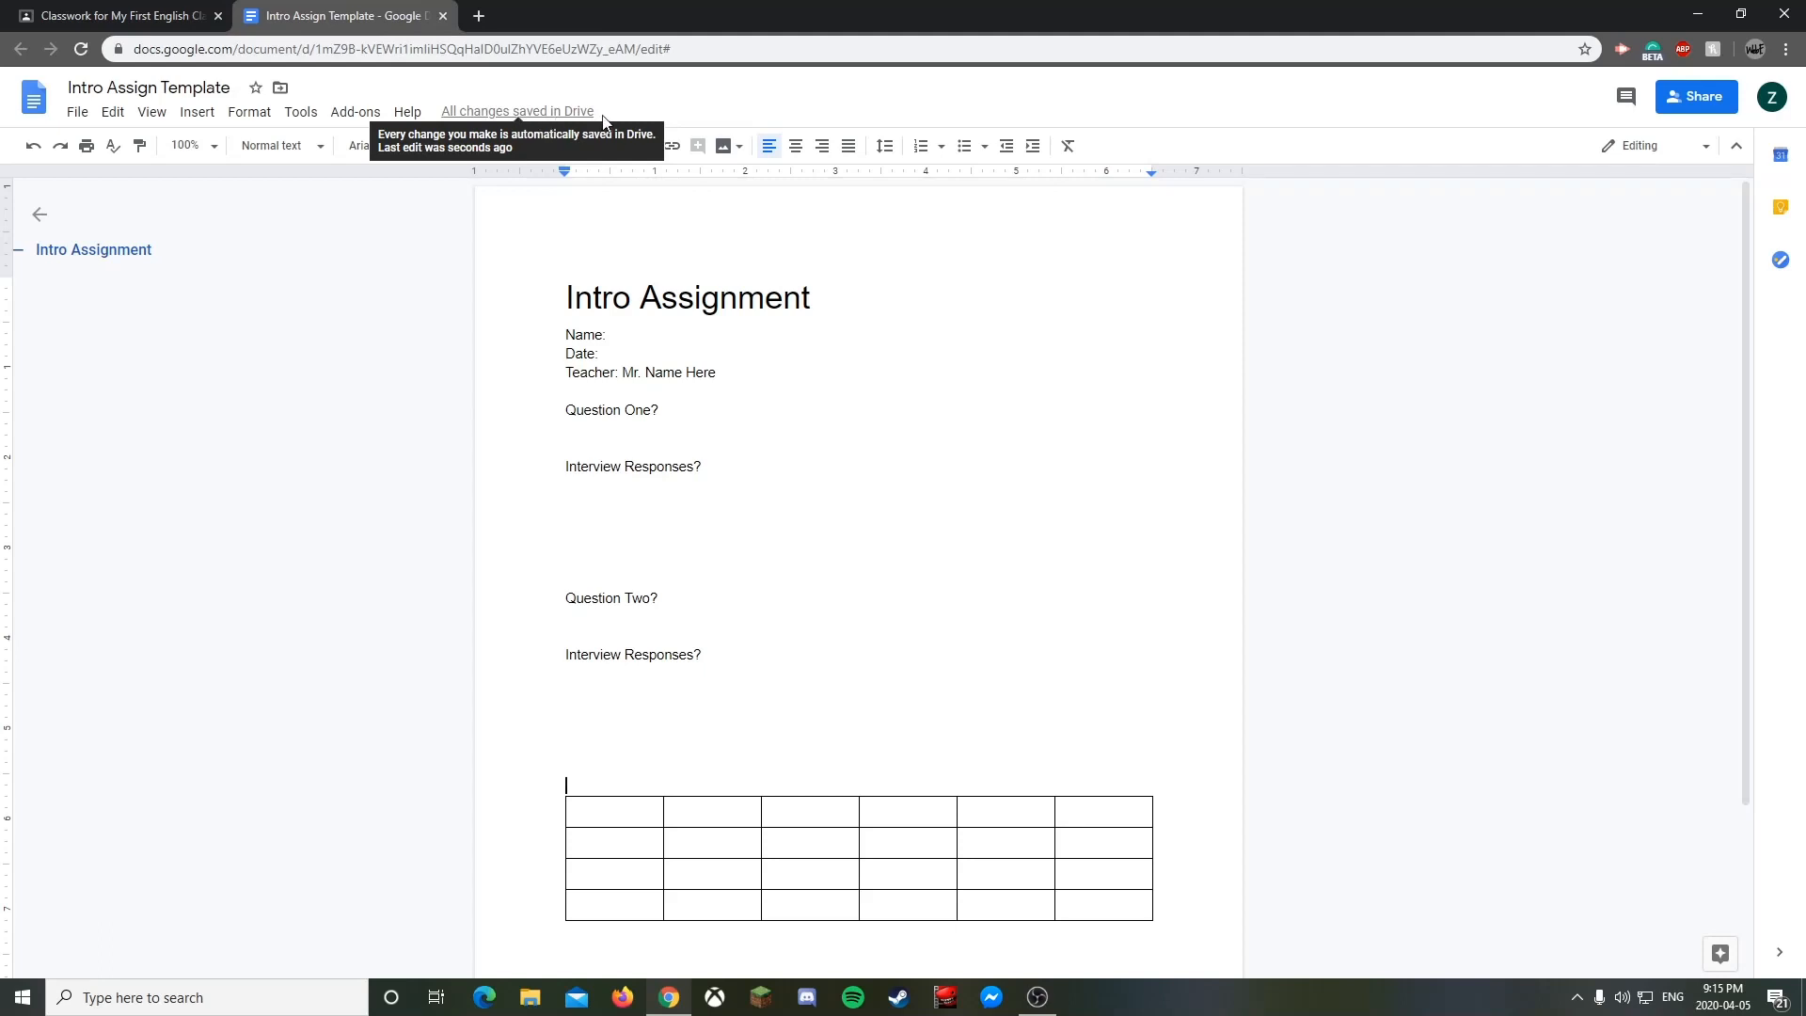
left_click(442, 16)
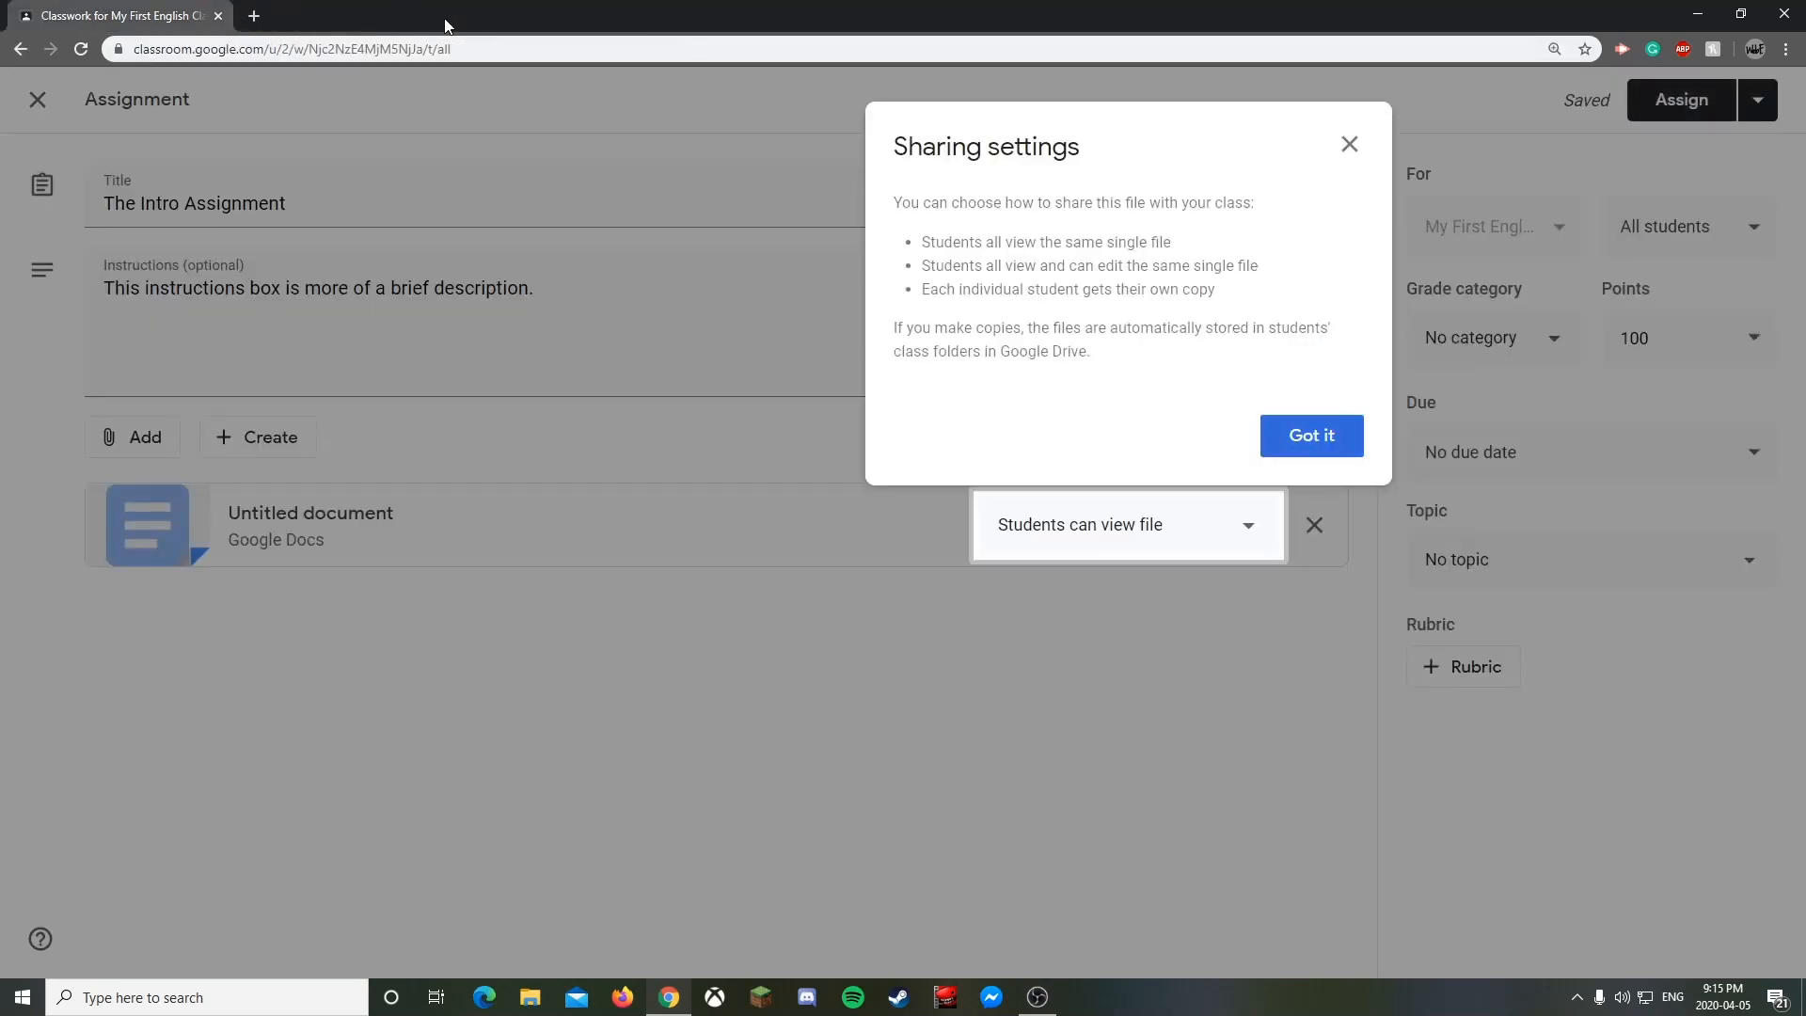
- Dismiss the sharing settings explanation and open the attached doc's student access dropdown
left_click(1352, 148)
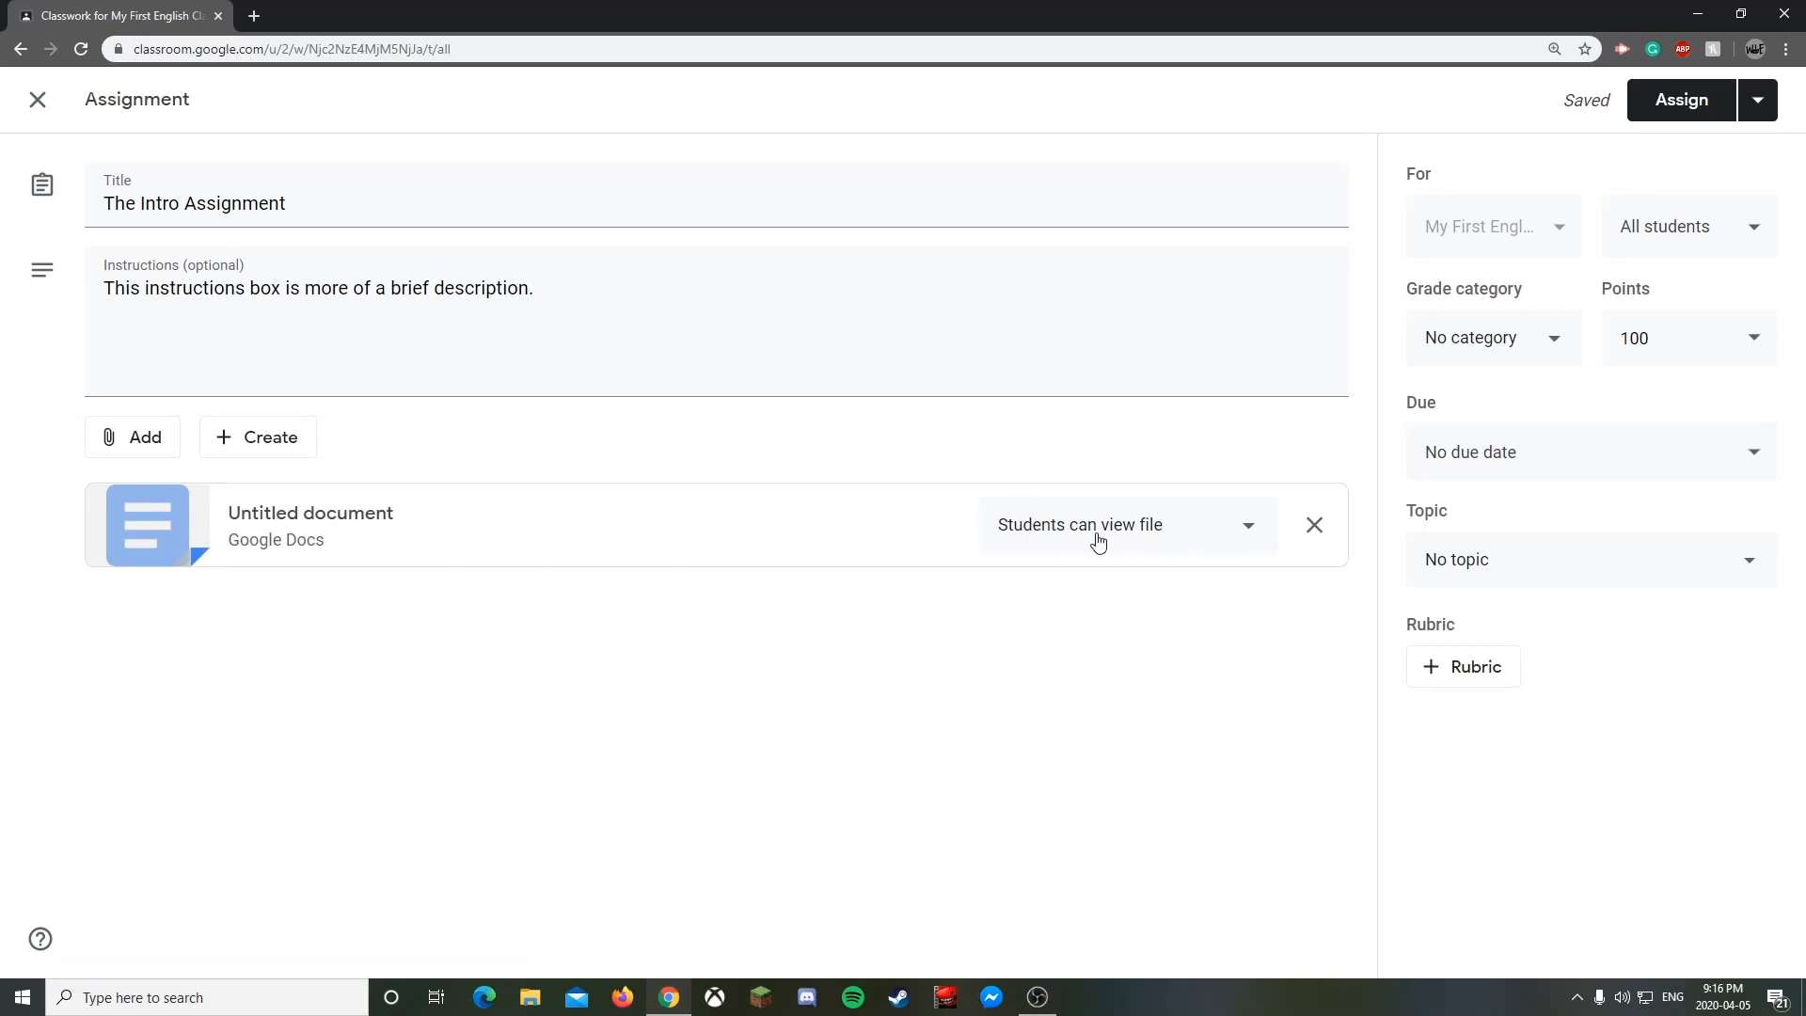
left_click(1249, 541)
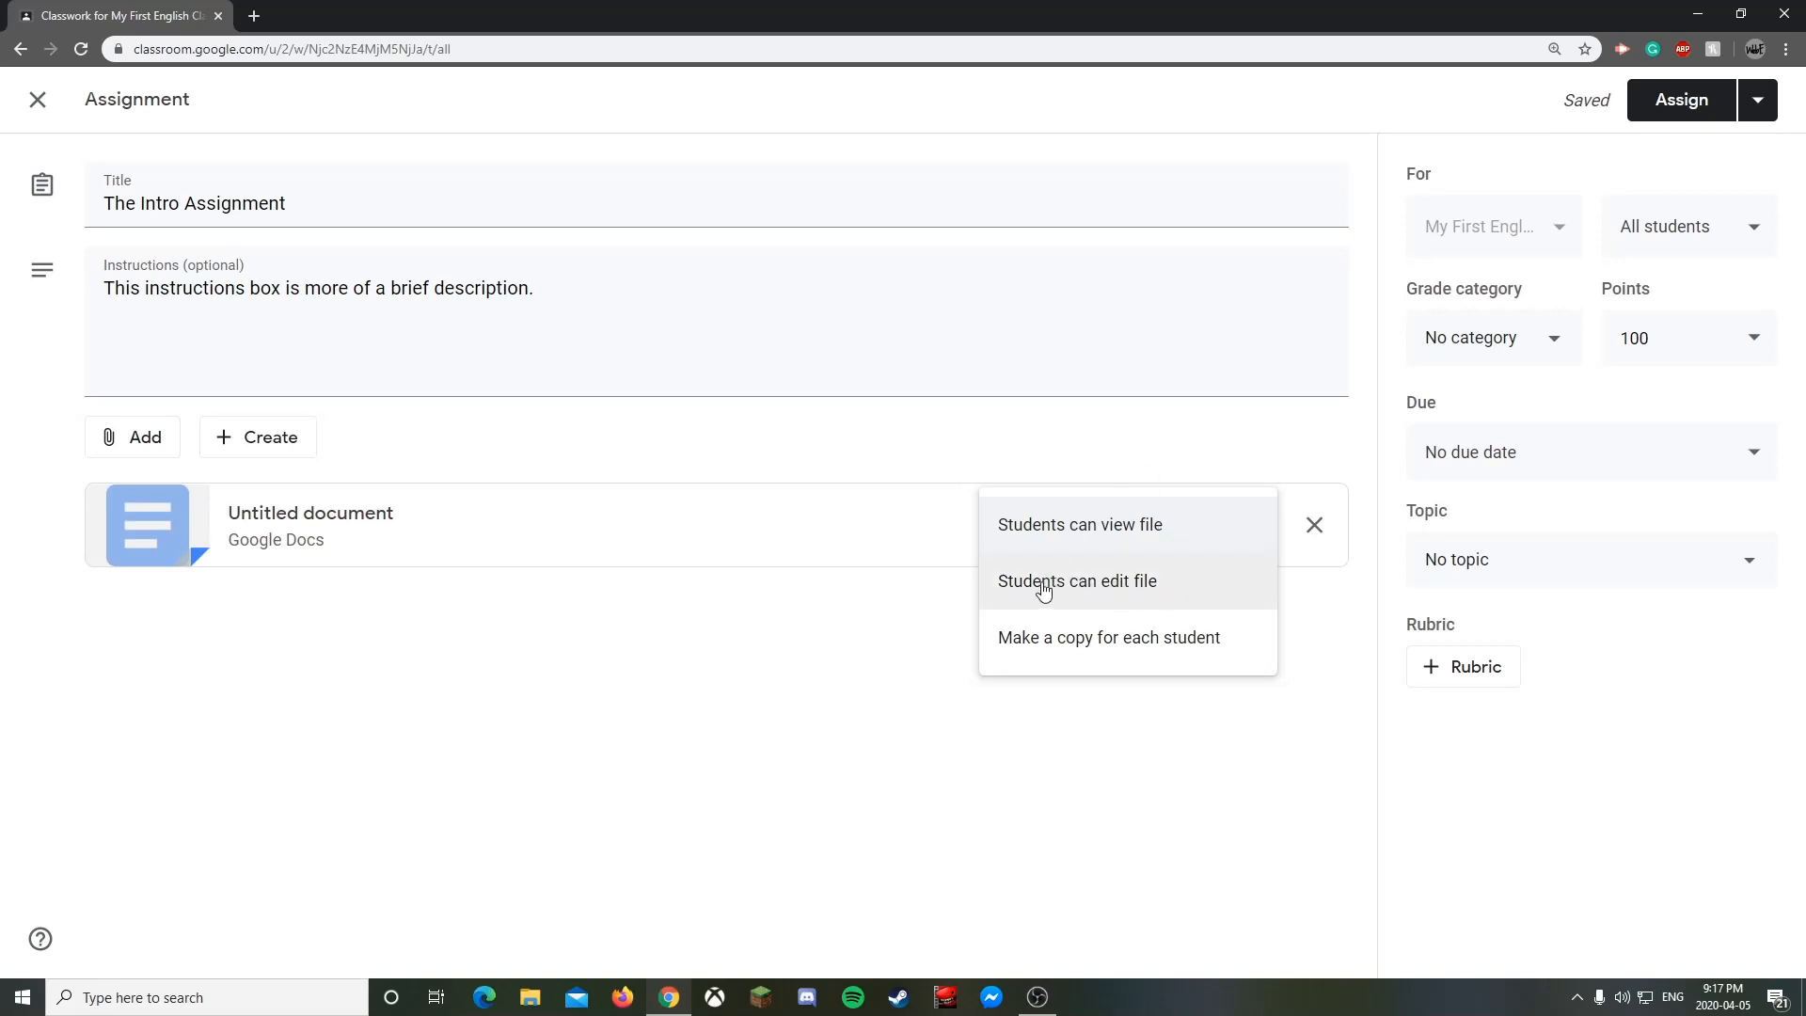
- Set the attached document to make a copy for each student
left_click(1168, 590)
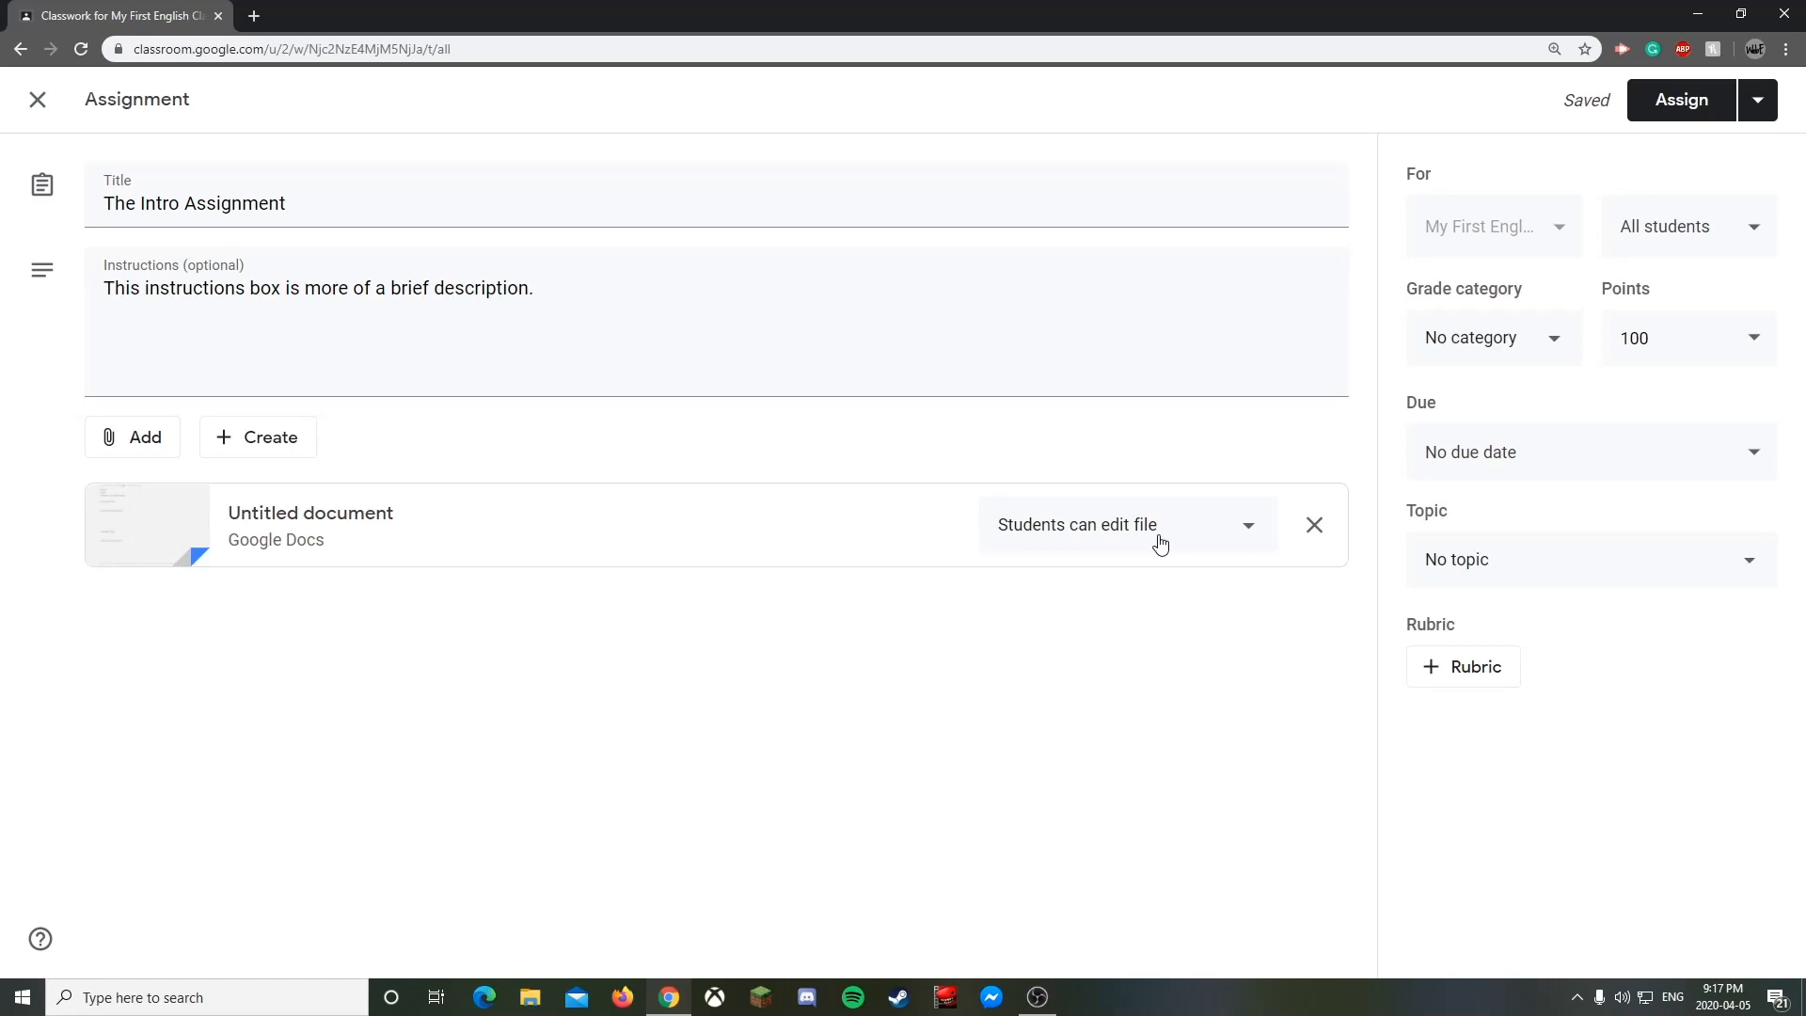
left_click(1112, 522)
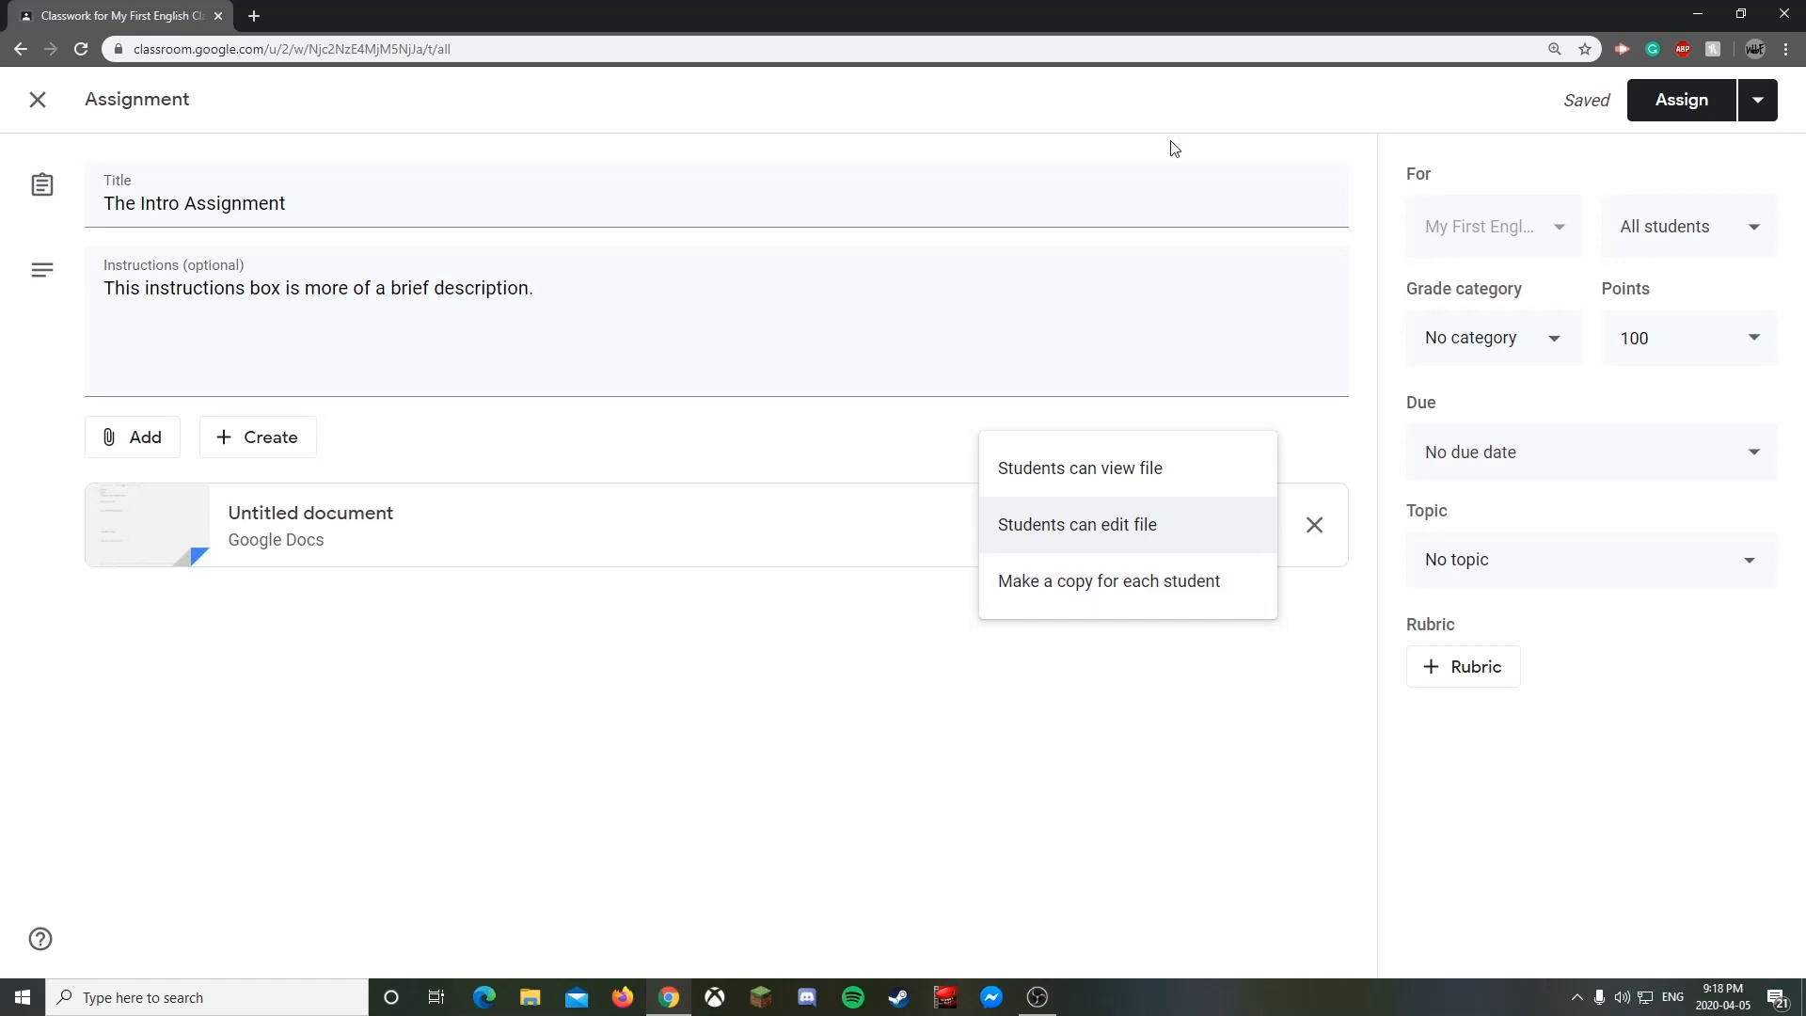
left_click(1169, 598)
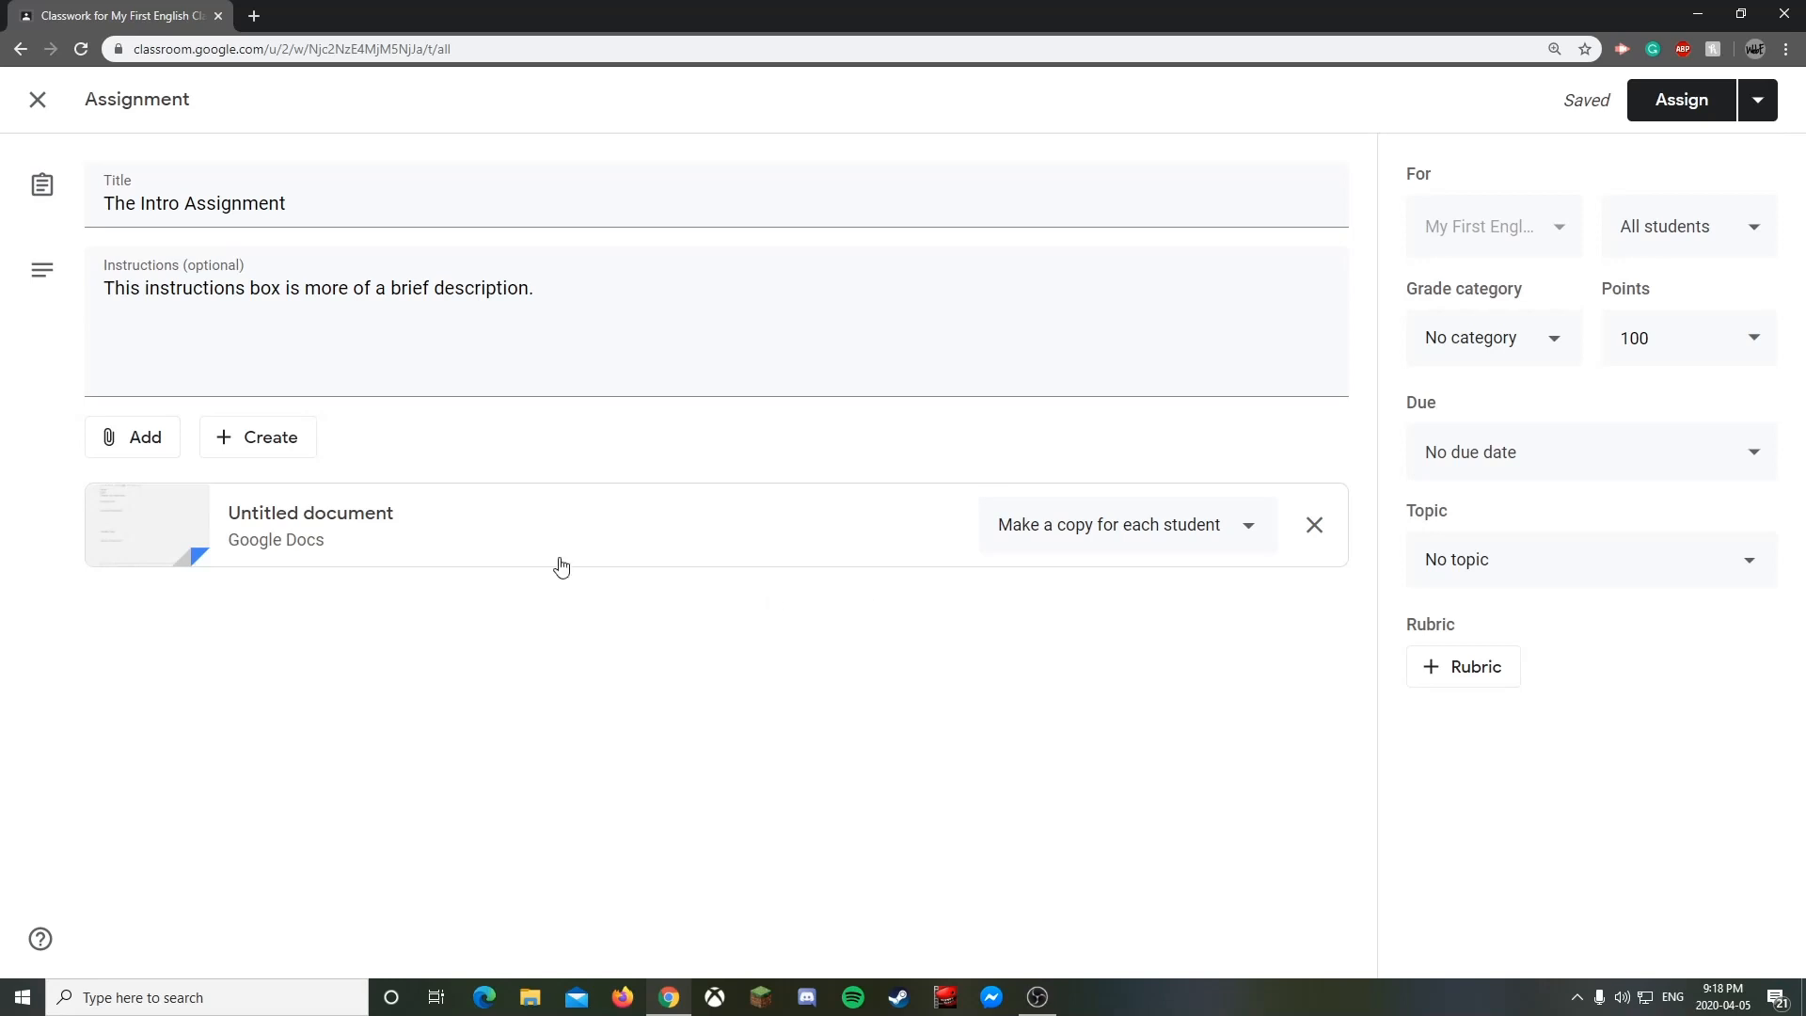
- Open the Add menu listing Google Drive, Link, File and YouTube options
left_click(255, 444)
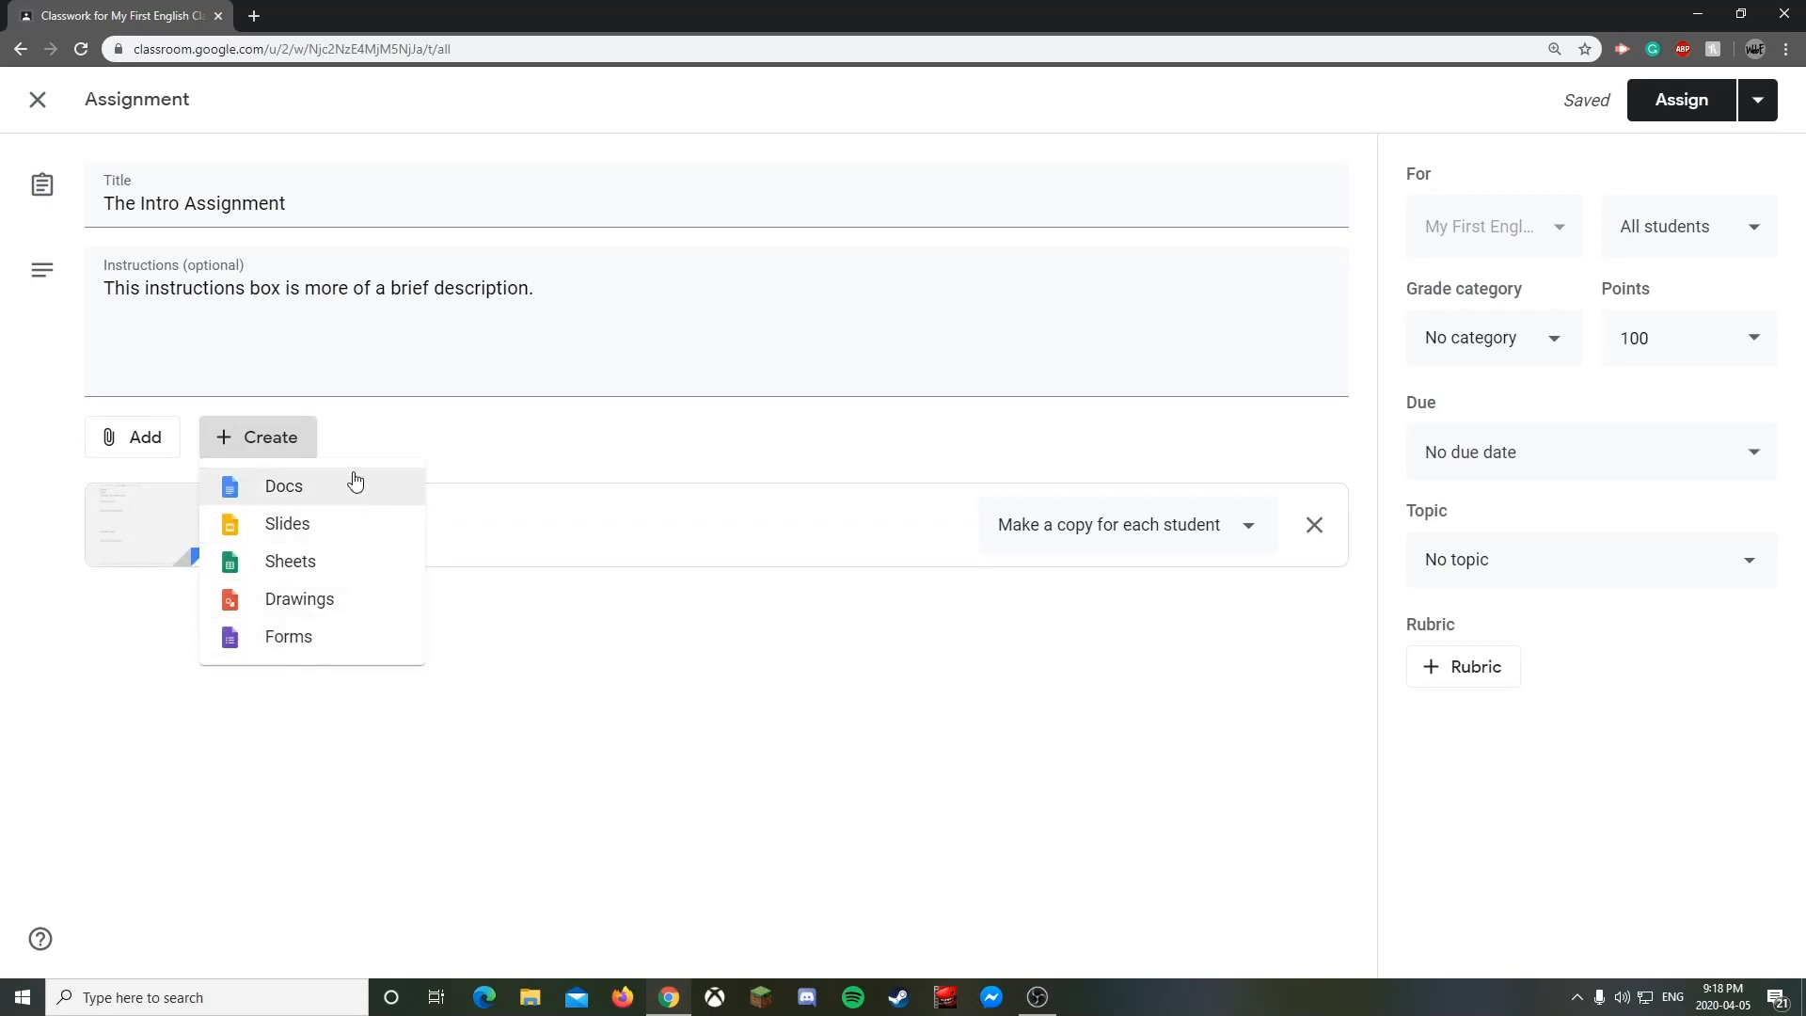
left_click(381, 449)
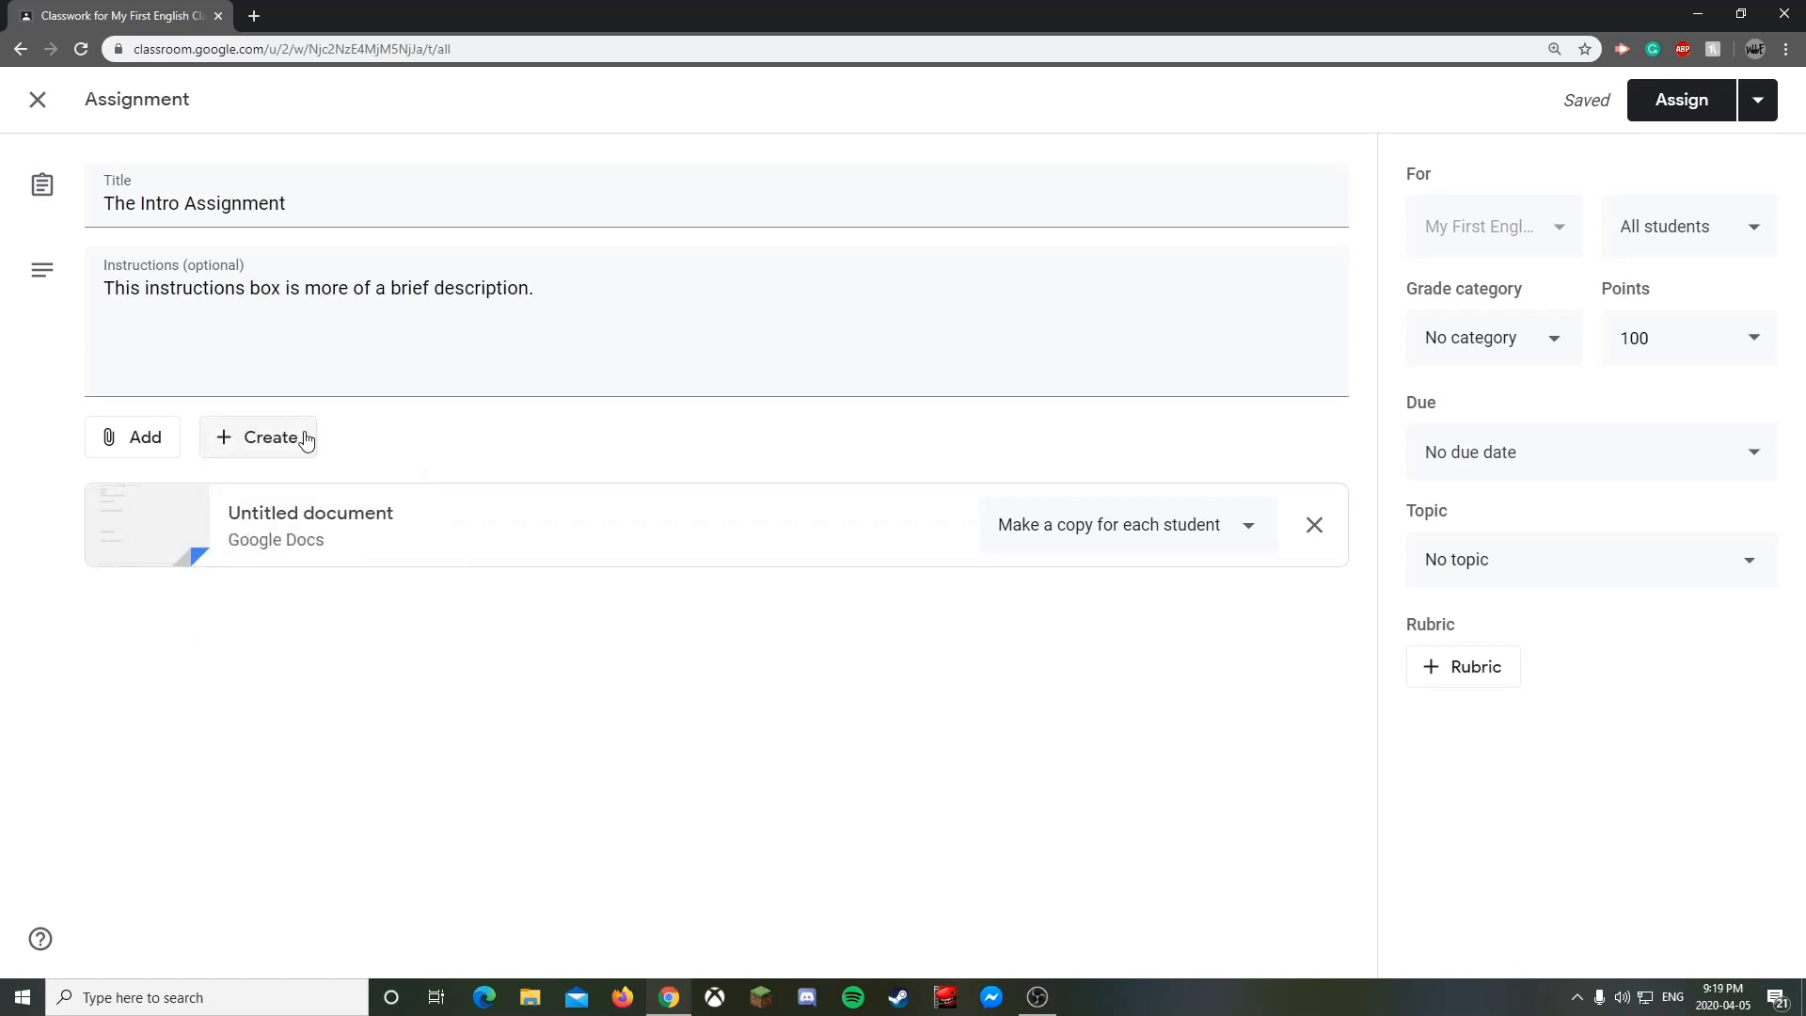
left_click(148, 446)
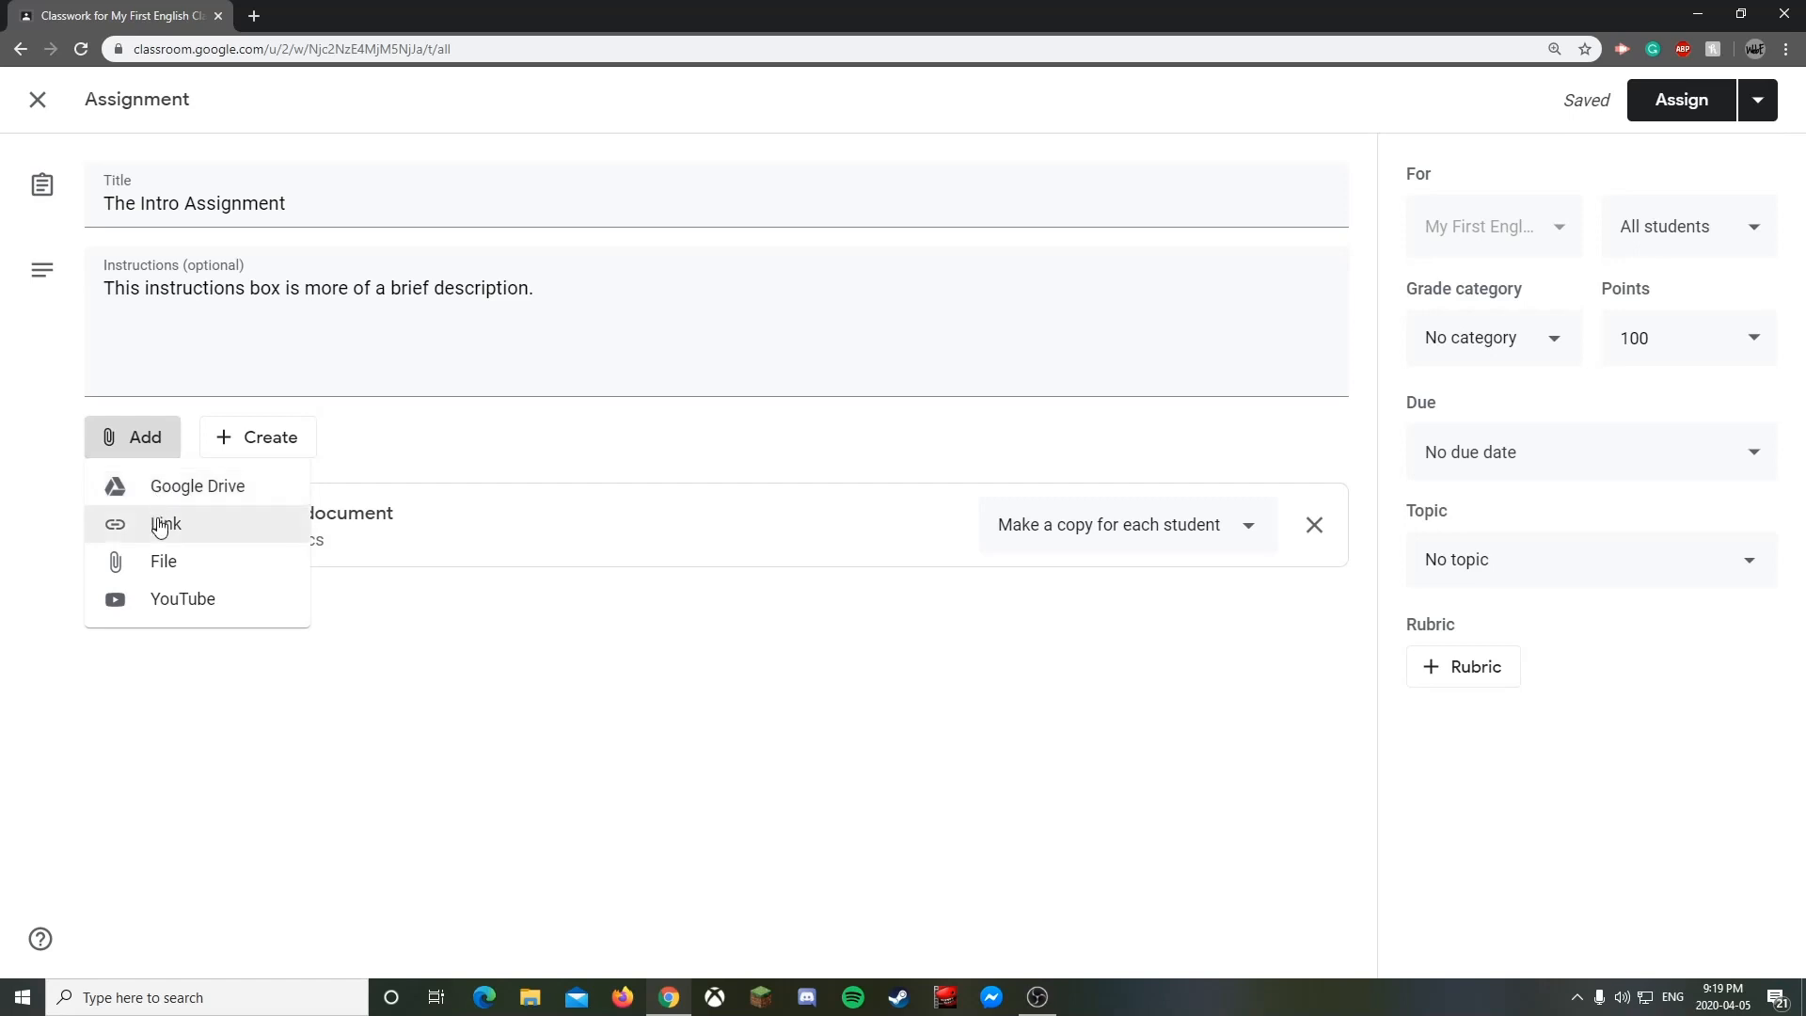
- Attach the link classroom.google.com to The Intro Assignment
left_click(159, 527)
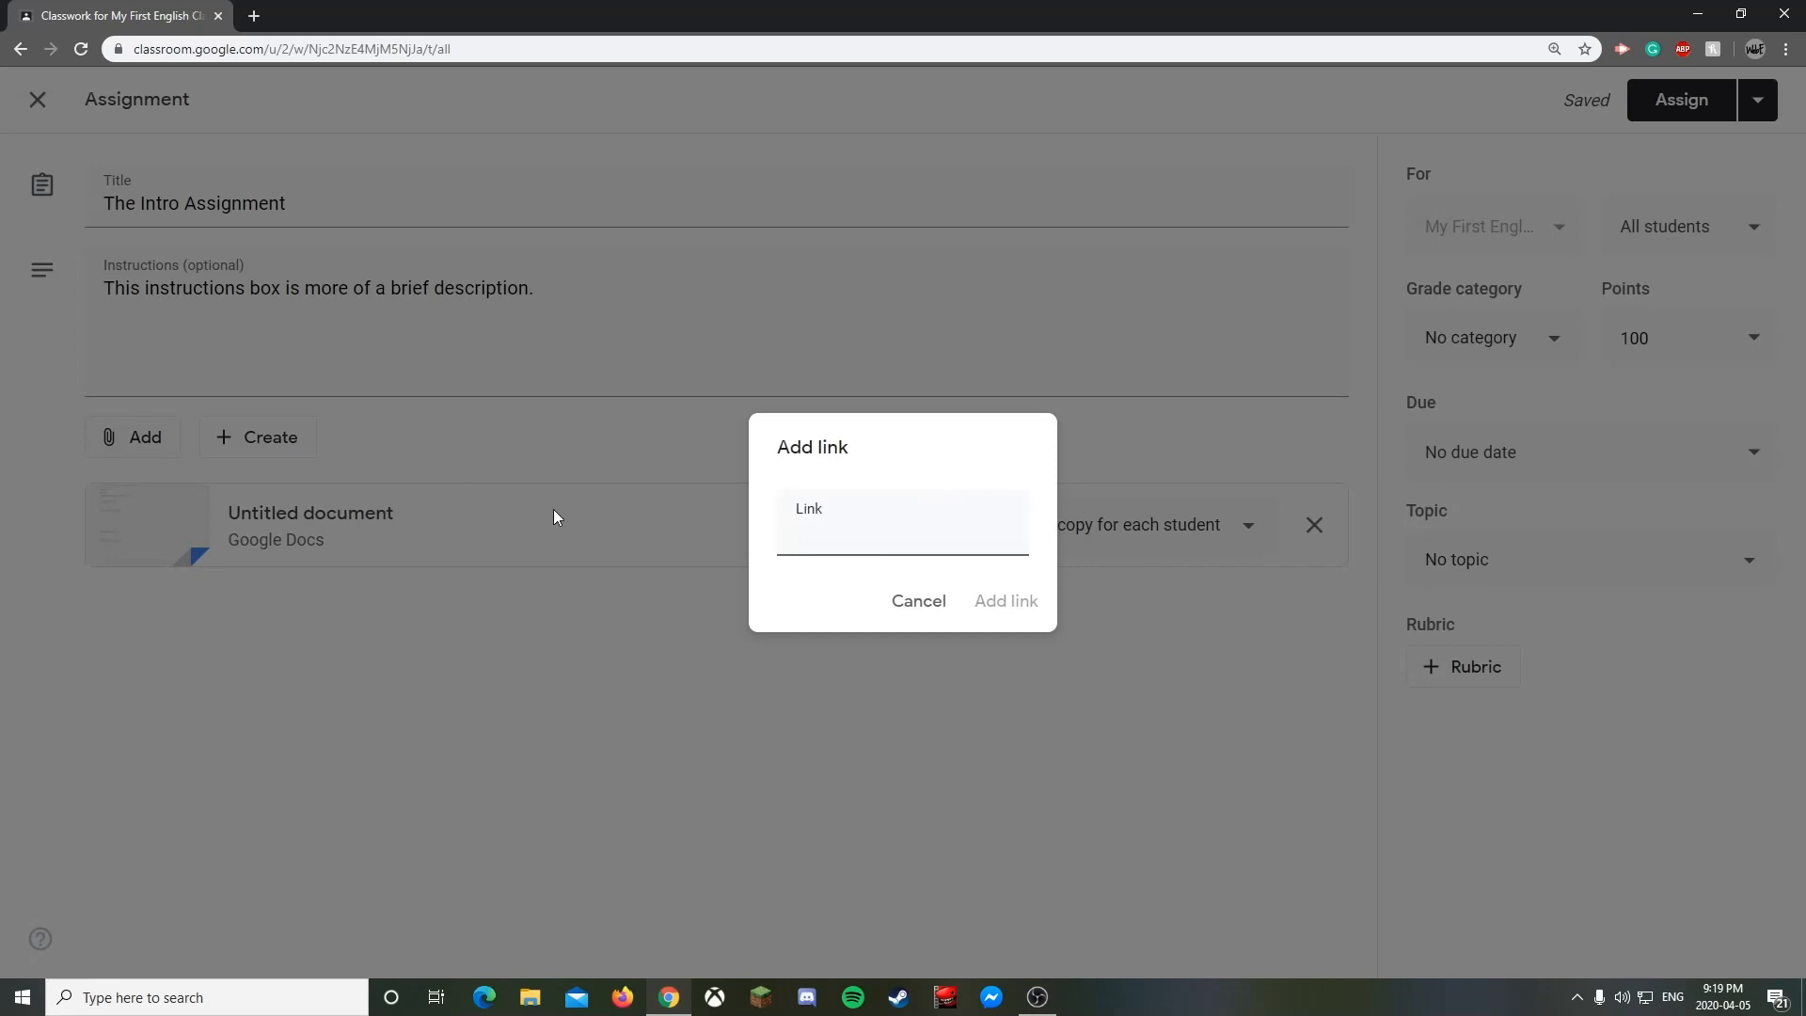
type("classroom.google.com")
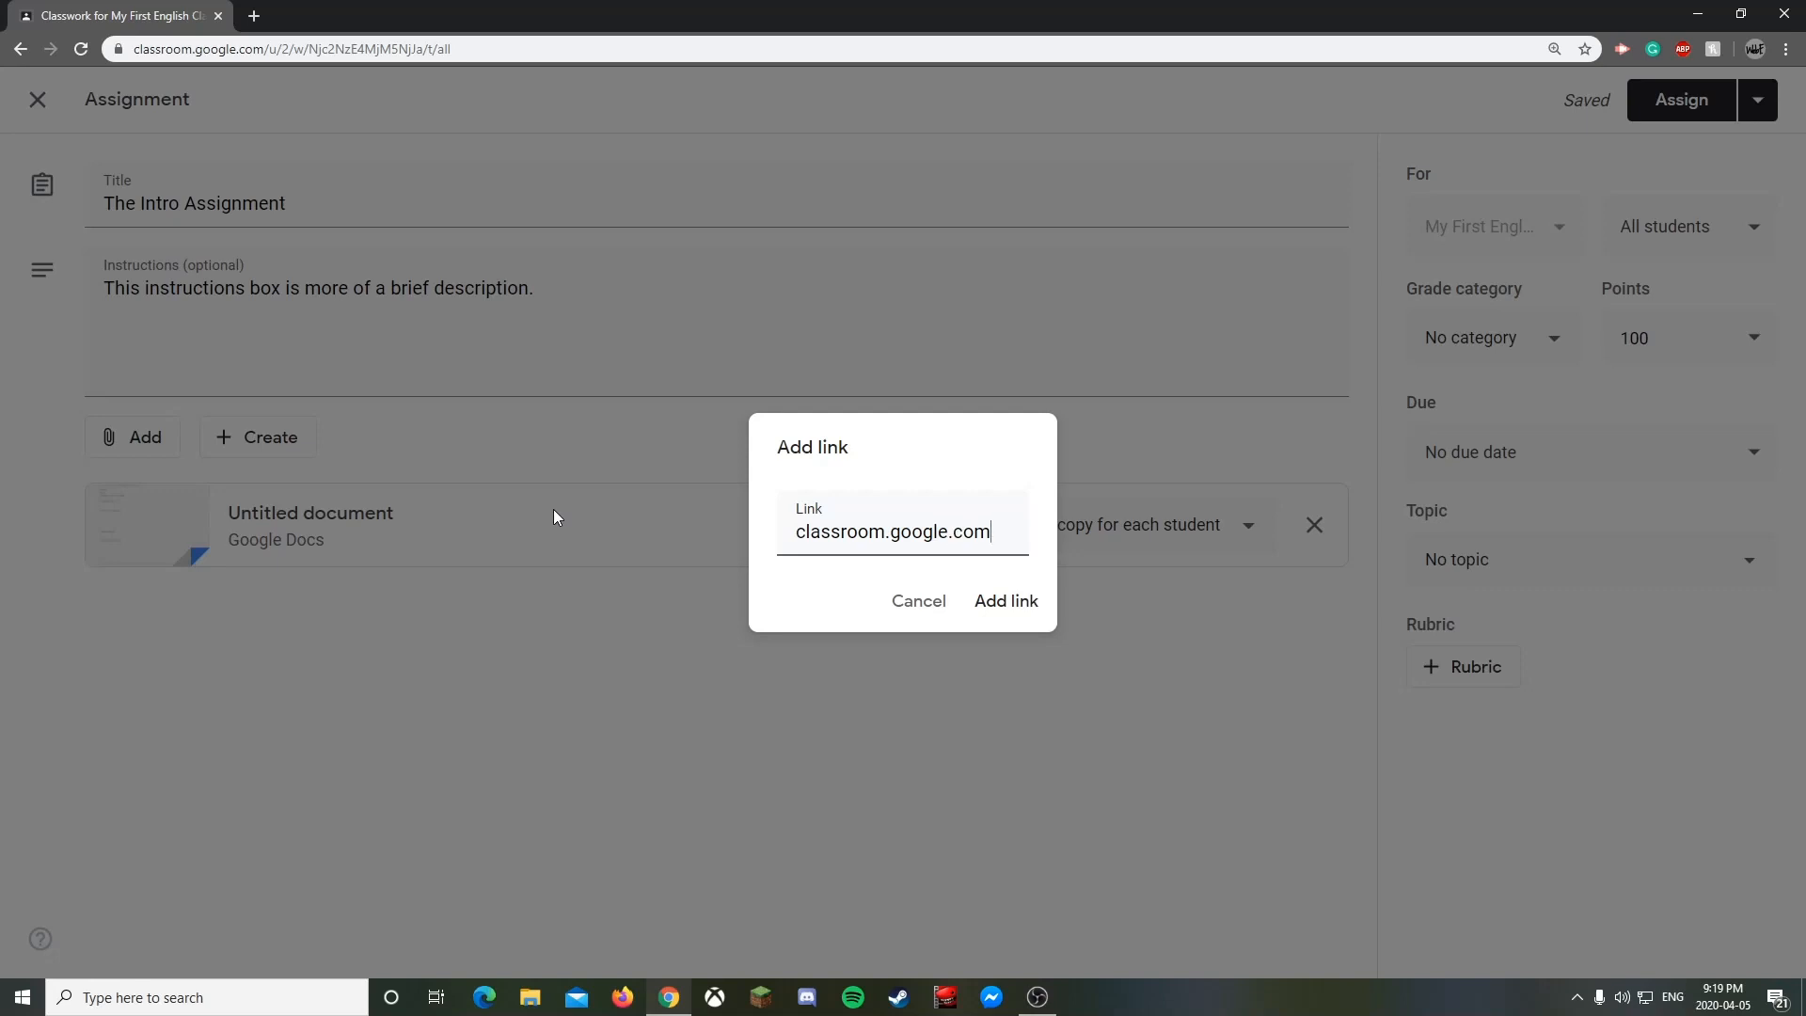
left_click(995, 603)
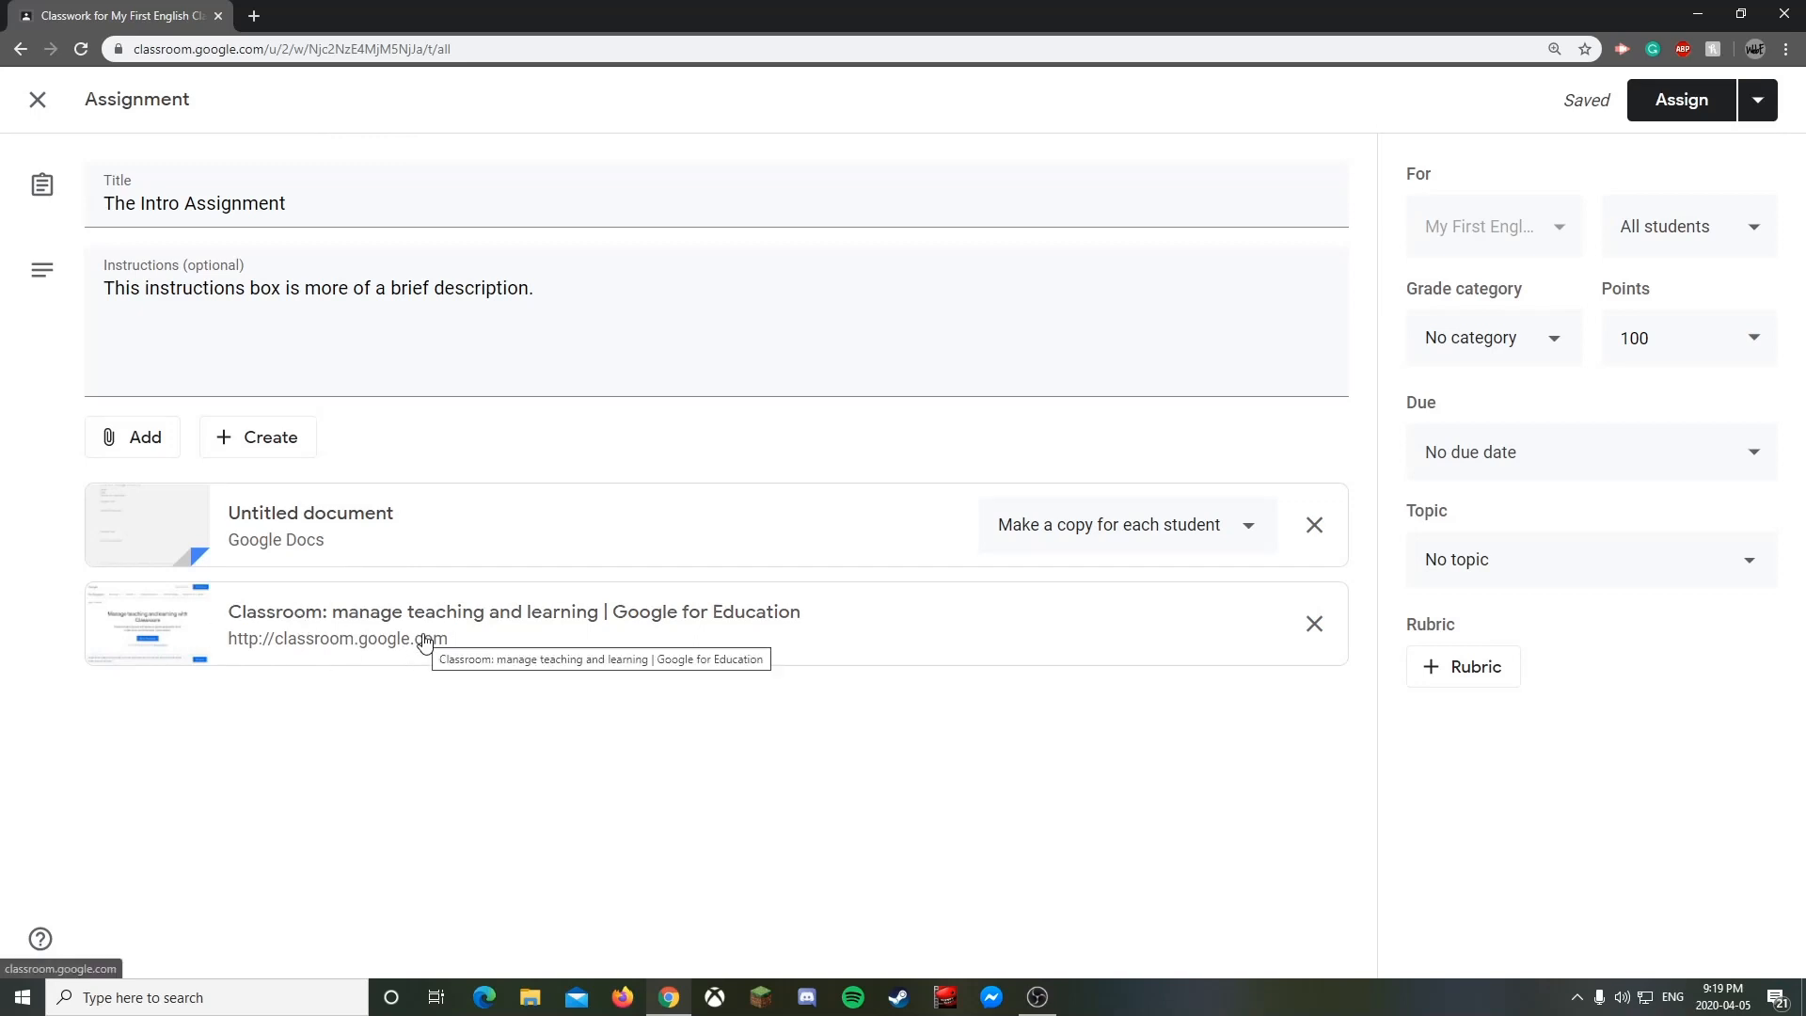
left_click(154, 441)
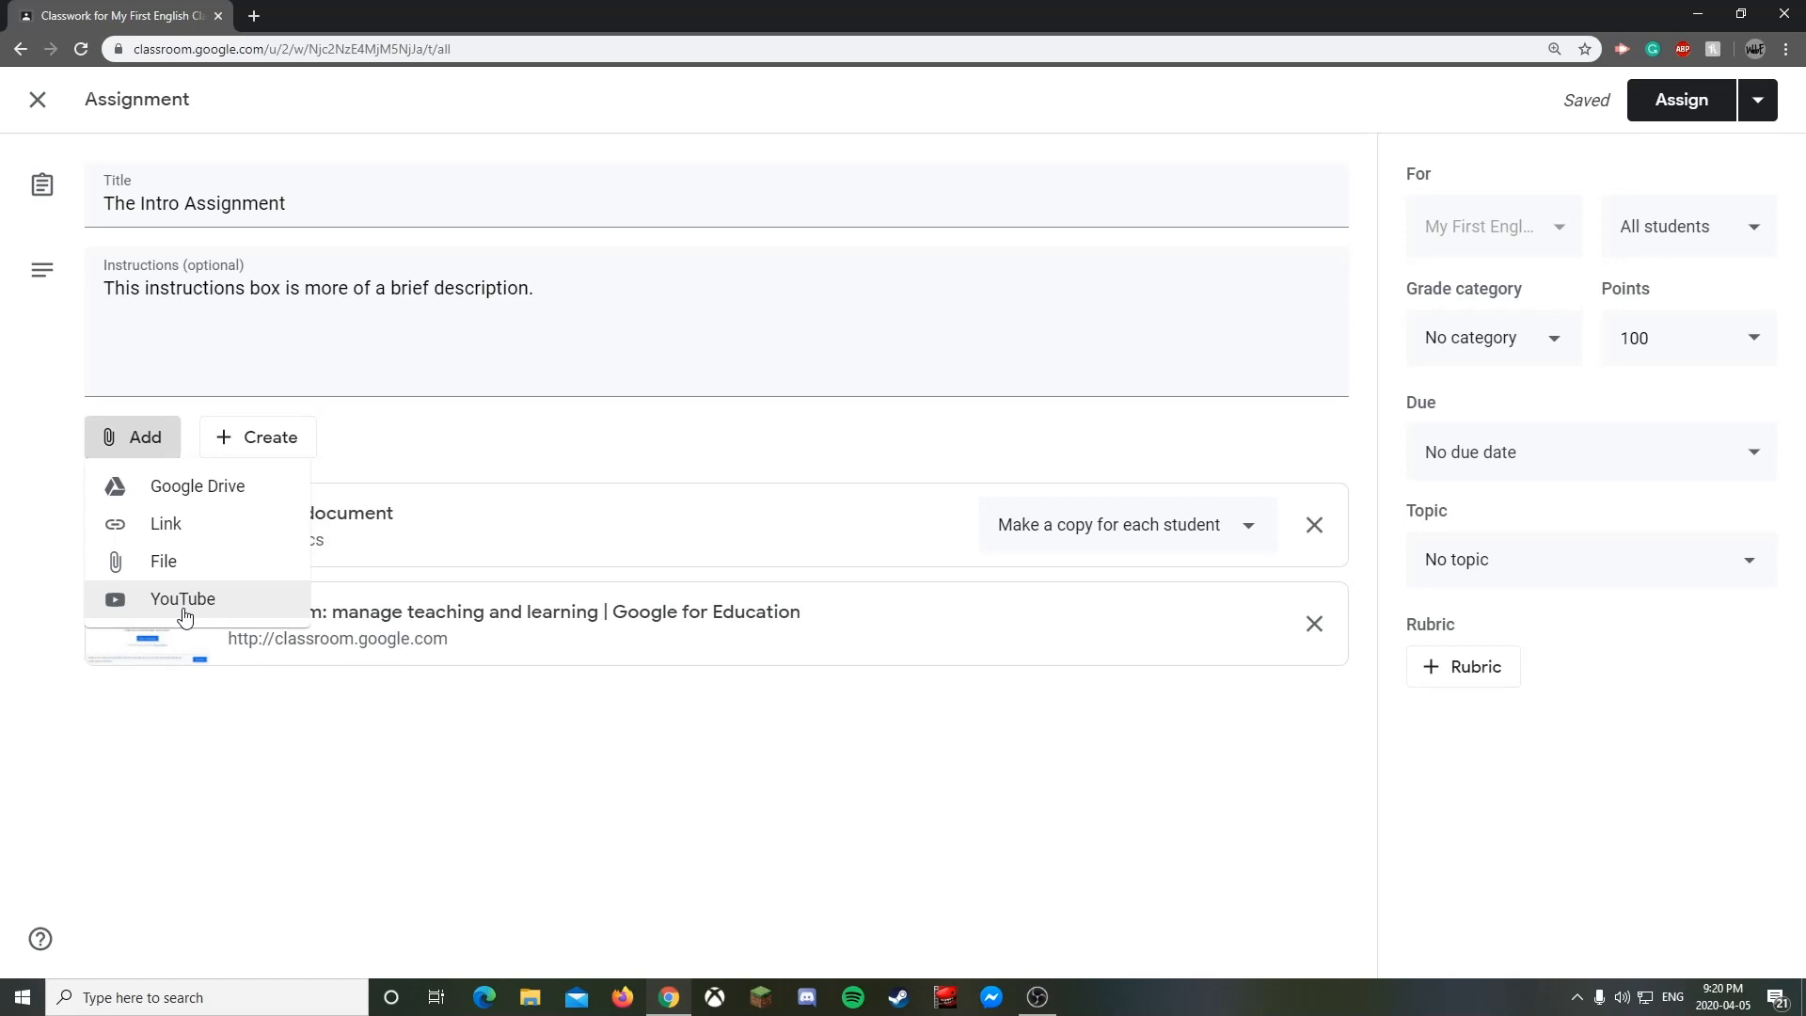
- Confirm the assignment goes to all students, then open the Grade category choices
left_click(485, 760)
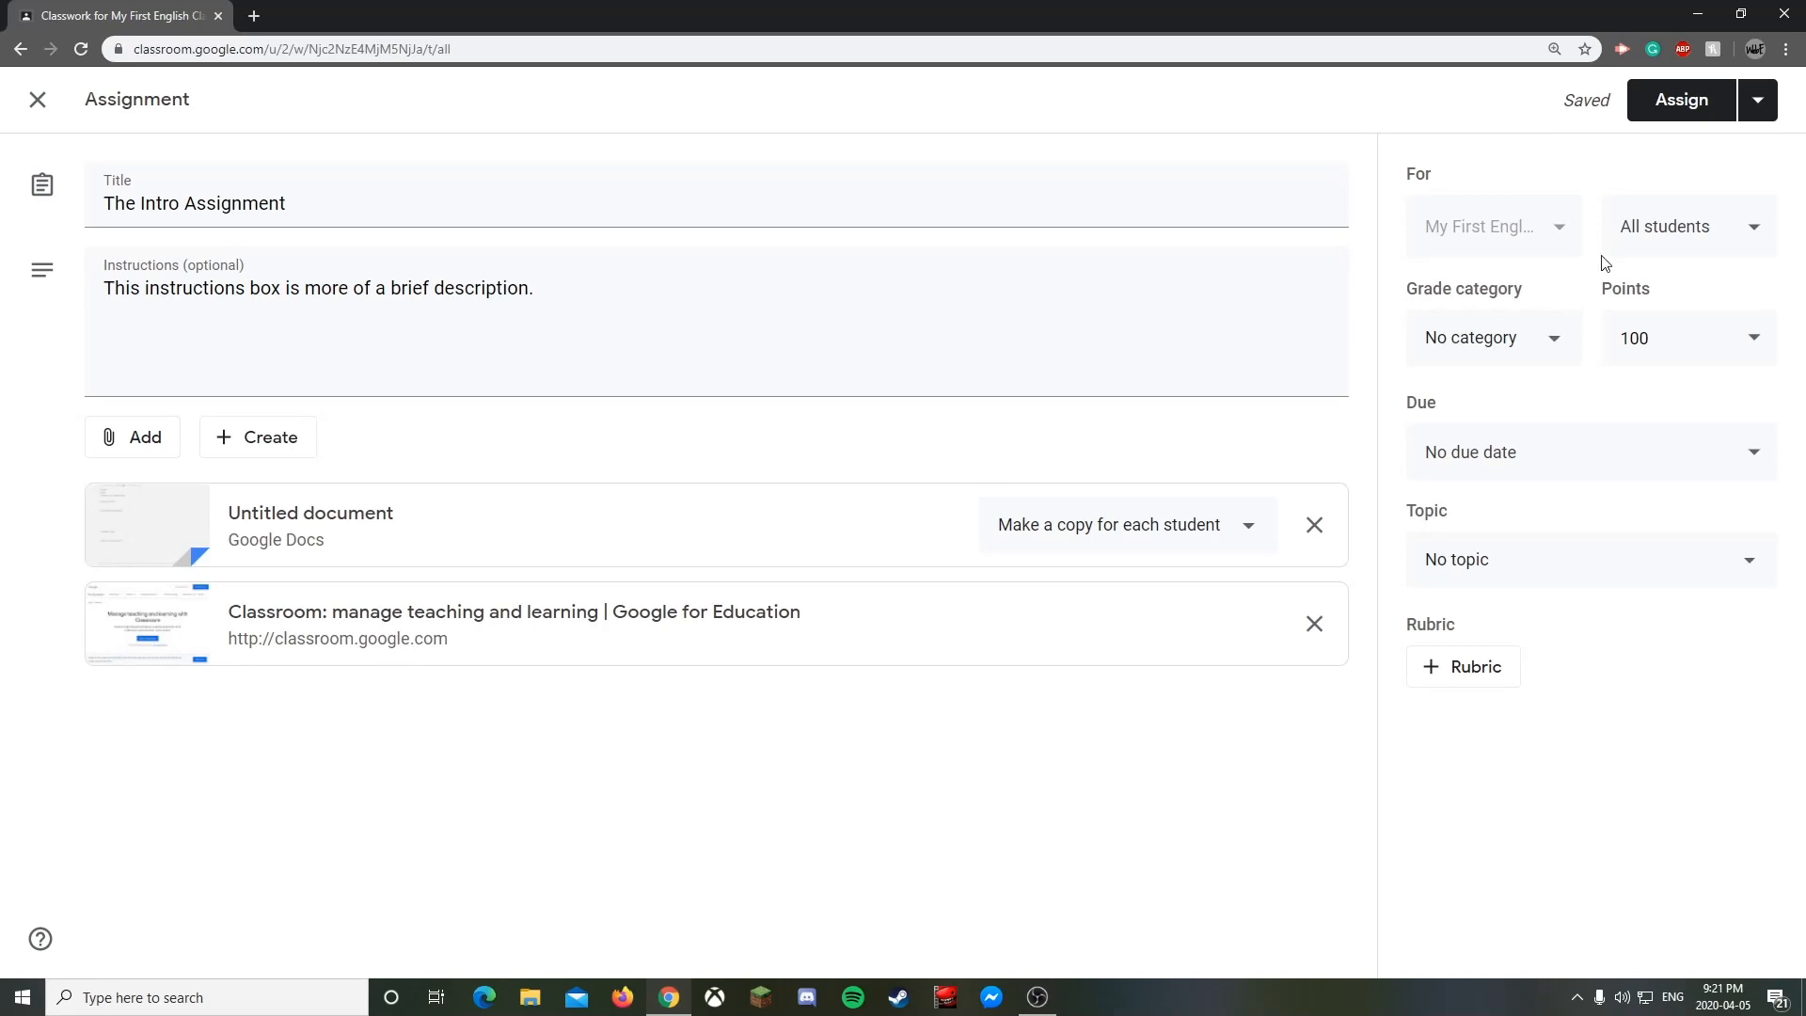
left_click(1684, 244)
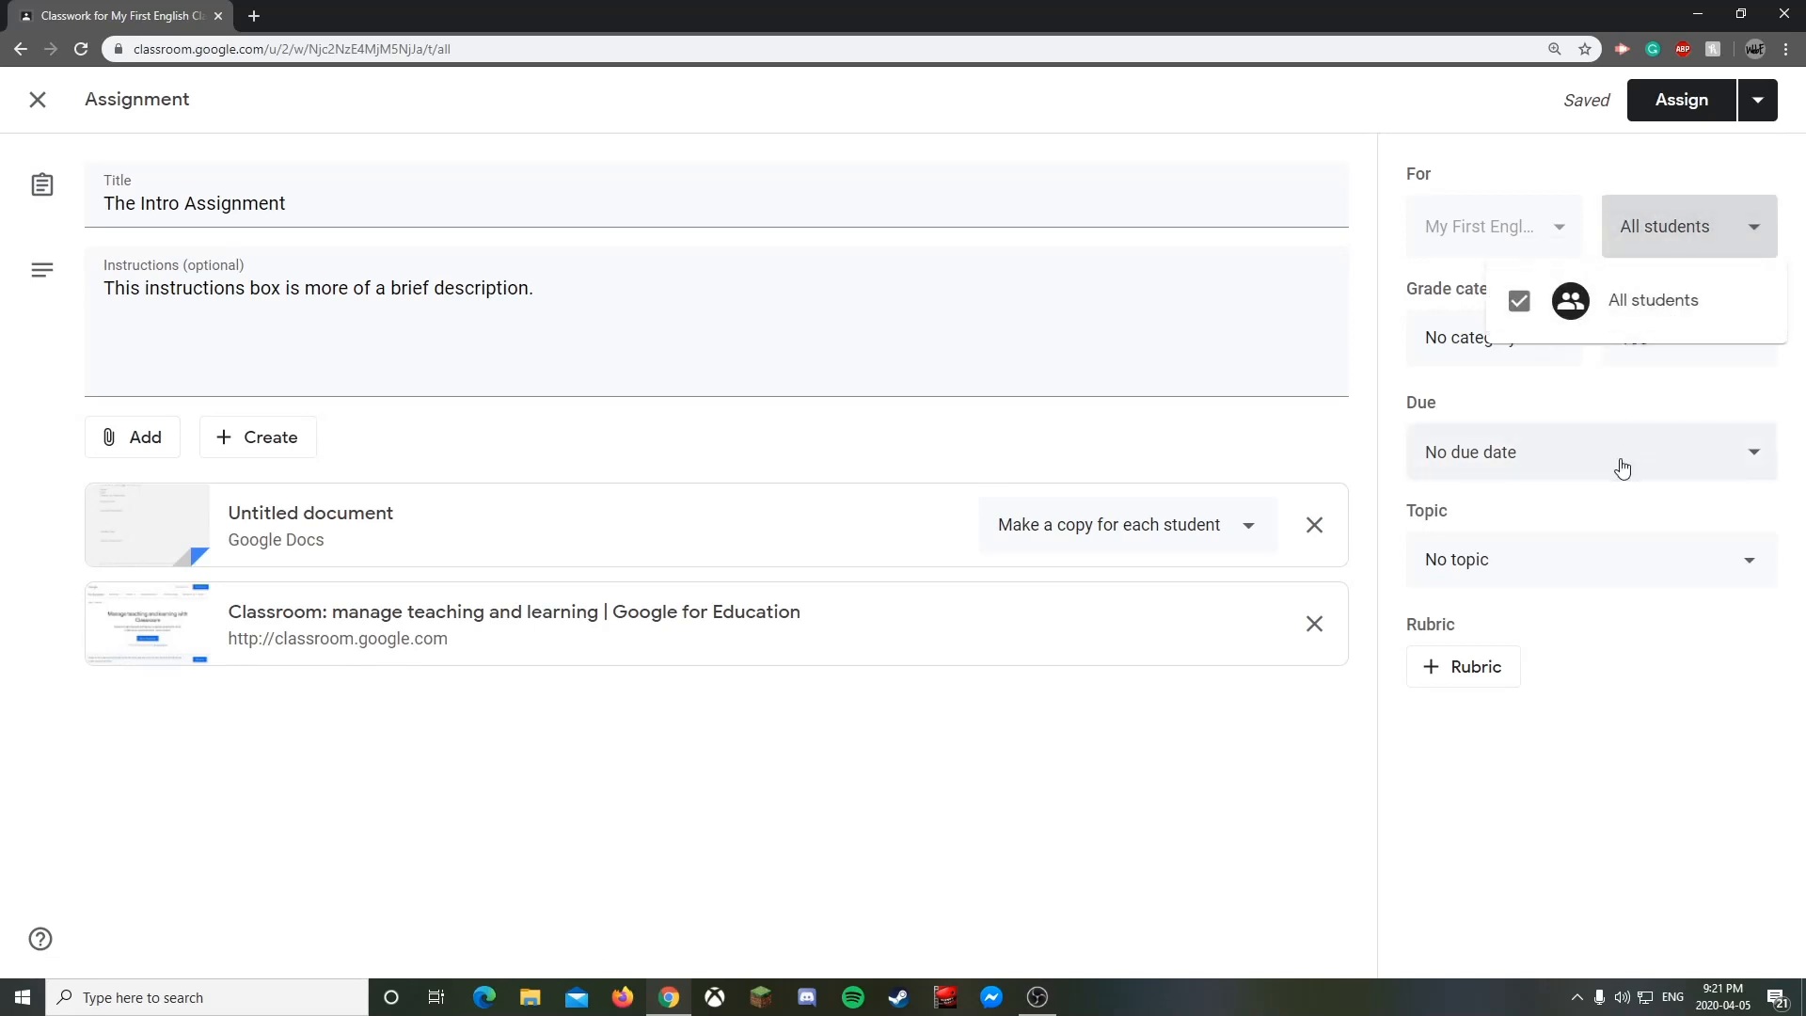
left_click(1693, 230)
left_click(1692, 231)
left_click(1658, 250)
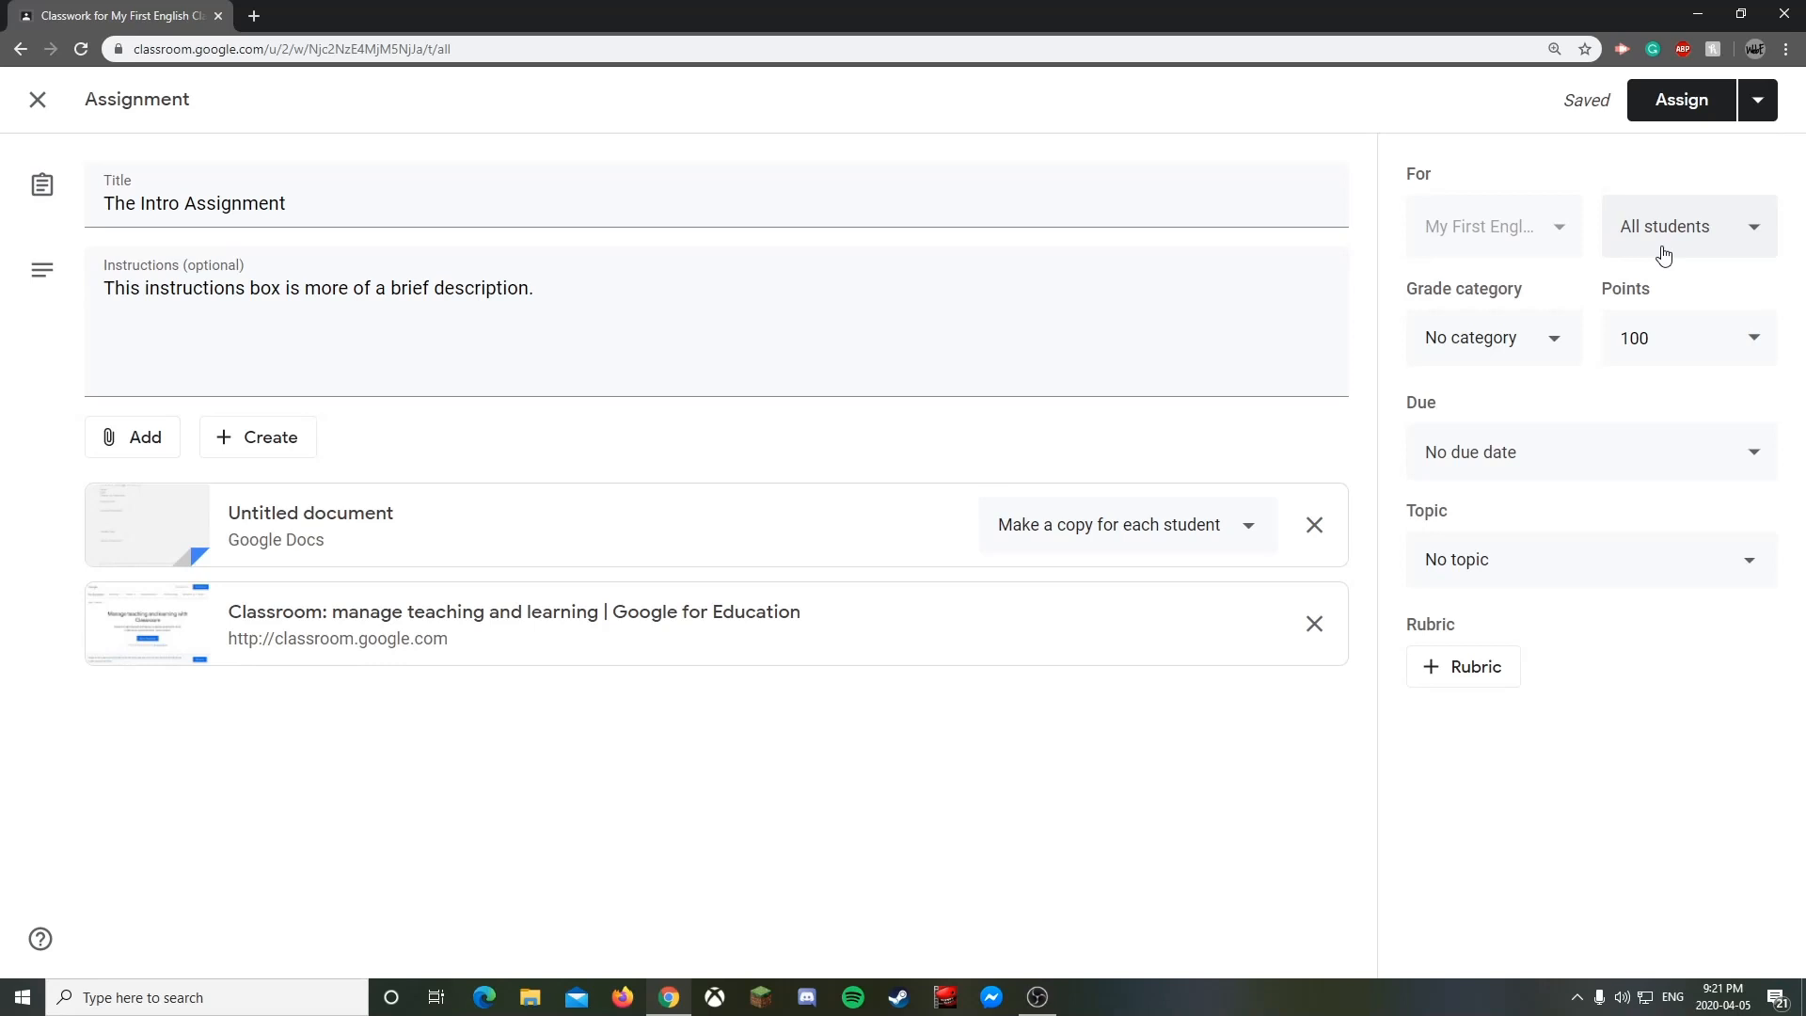
left_click(1502, 345)
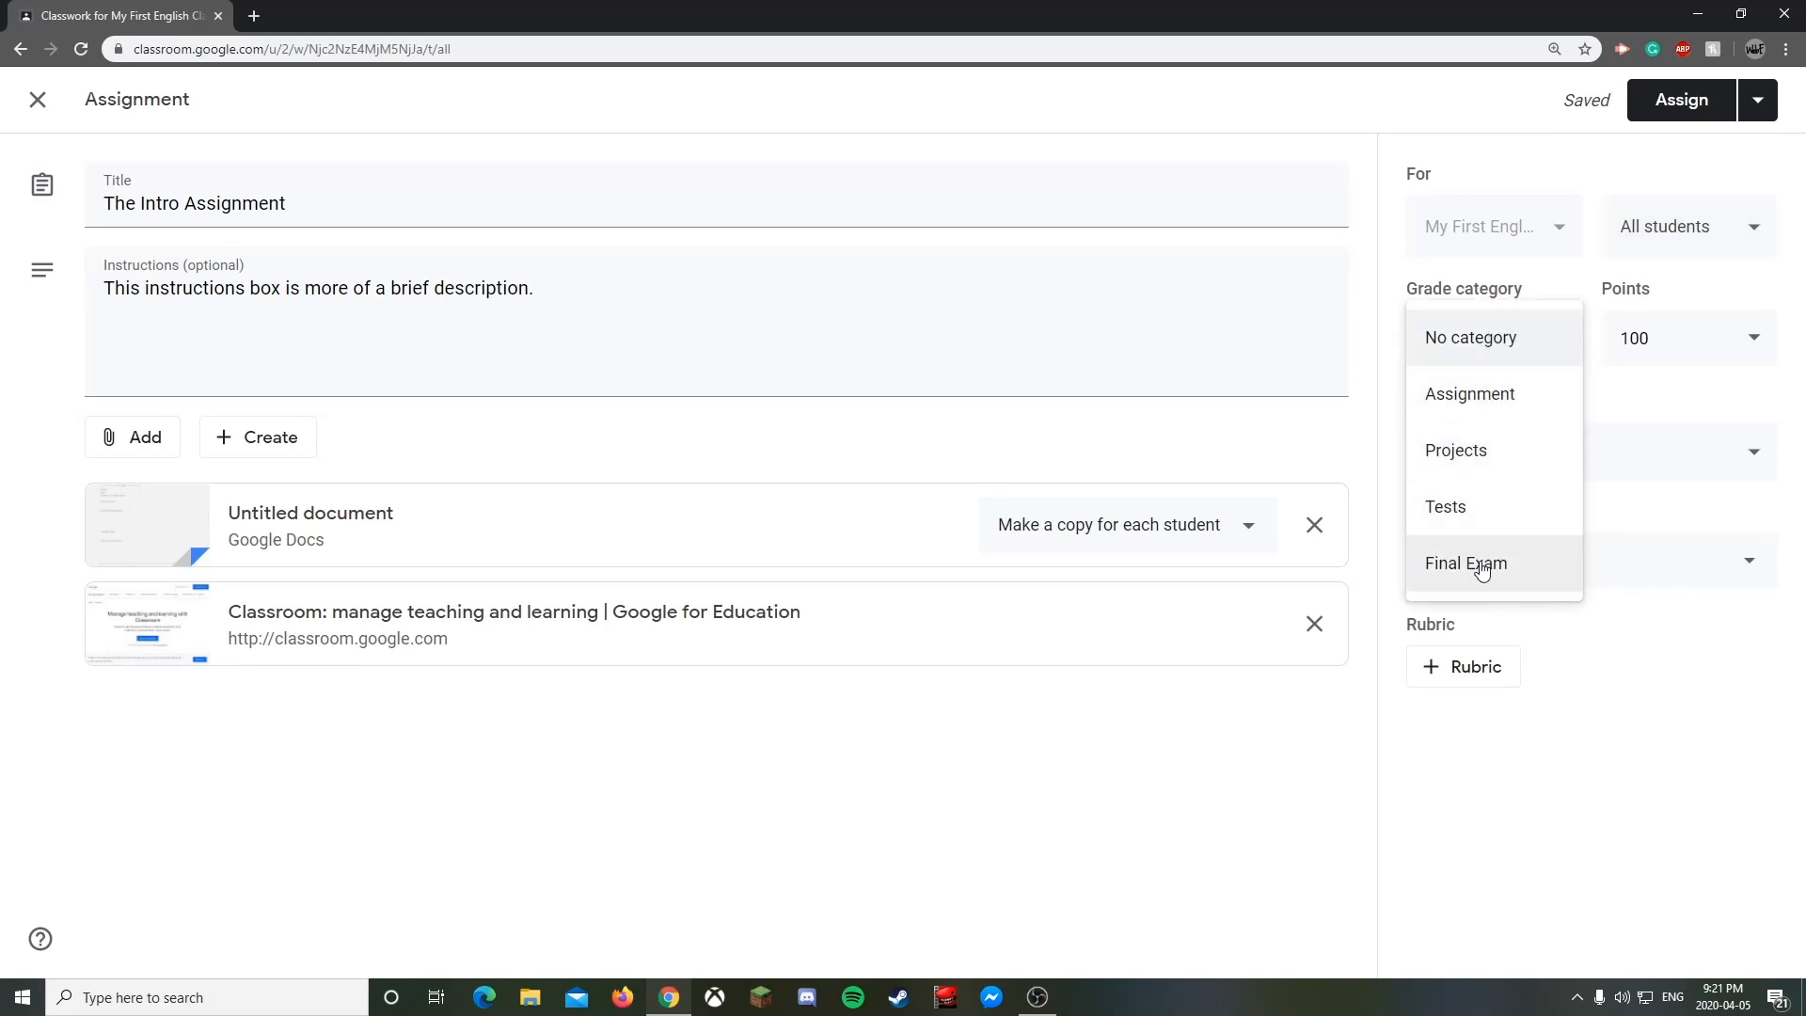
- Set the grade category to Assignment and the points to 10
left_click(1479, 396)
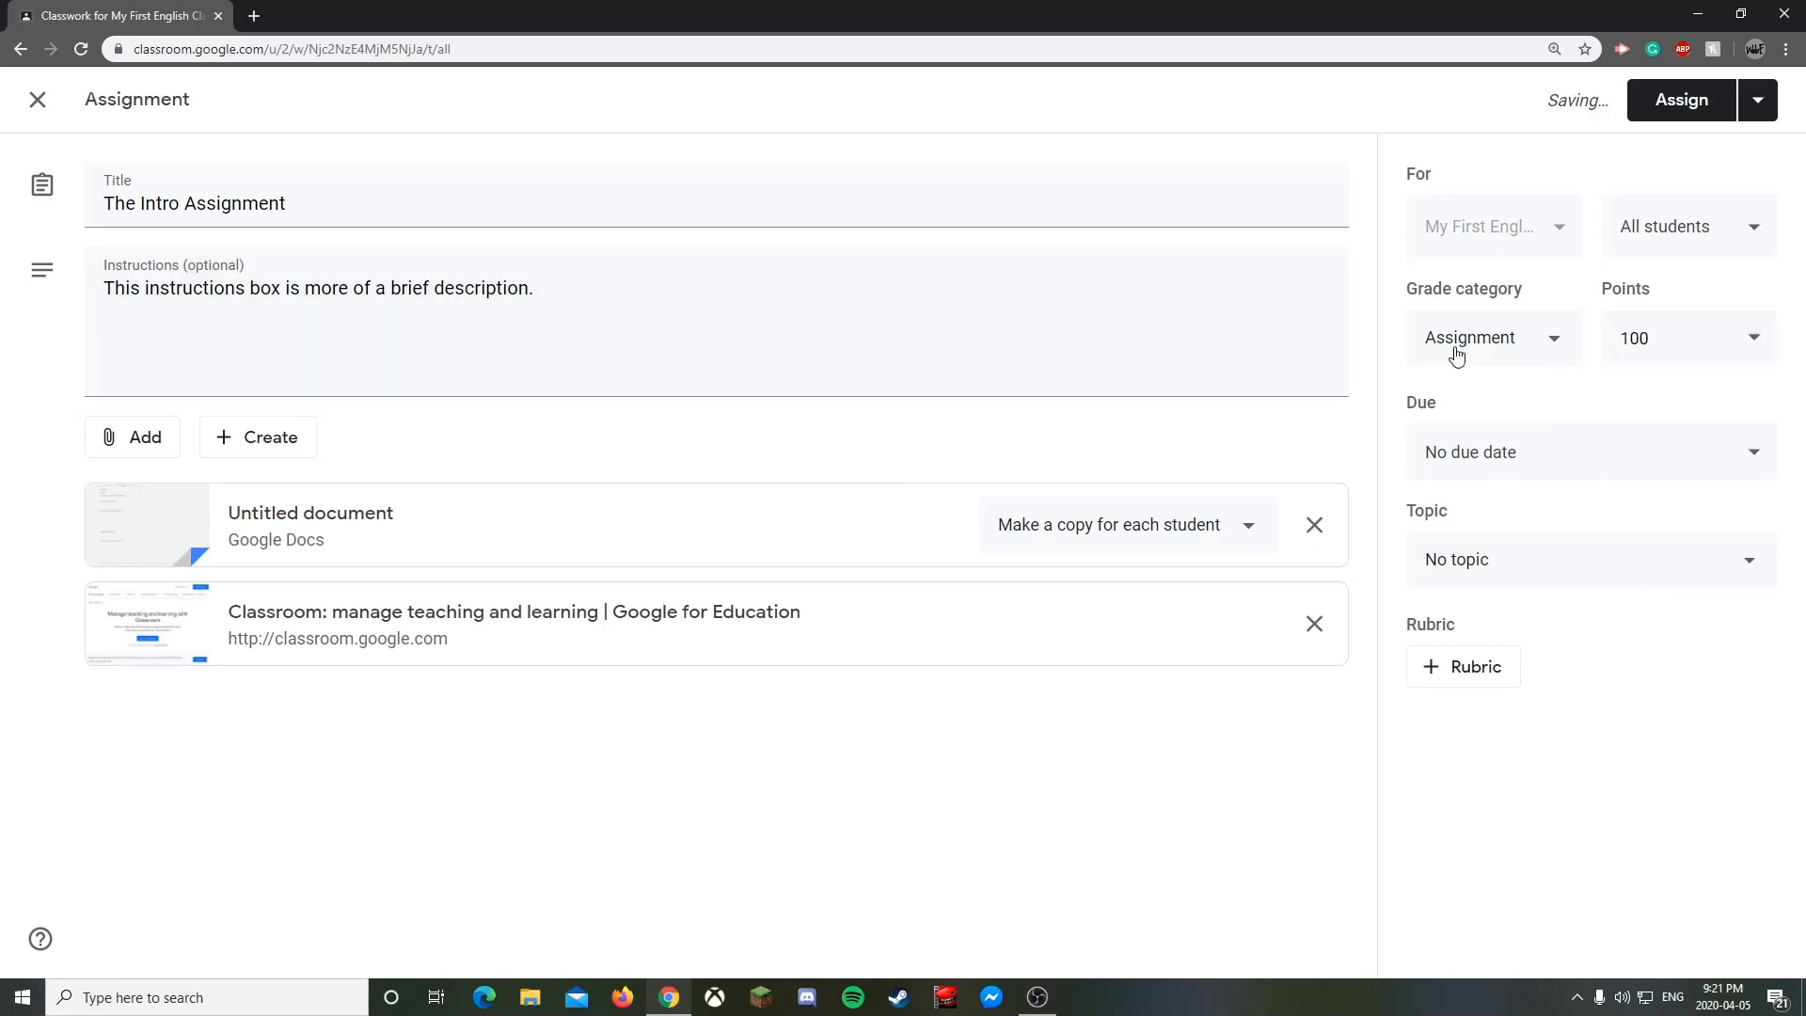
left_click(1677, 339)
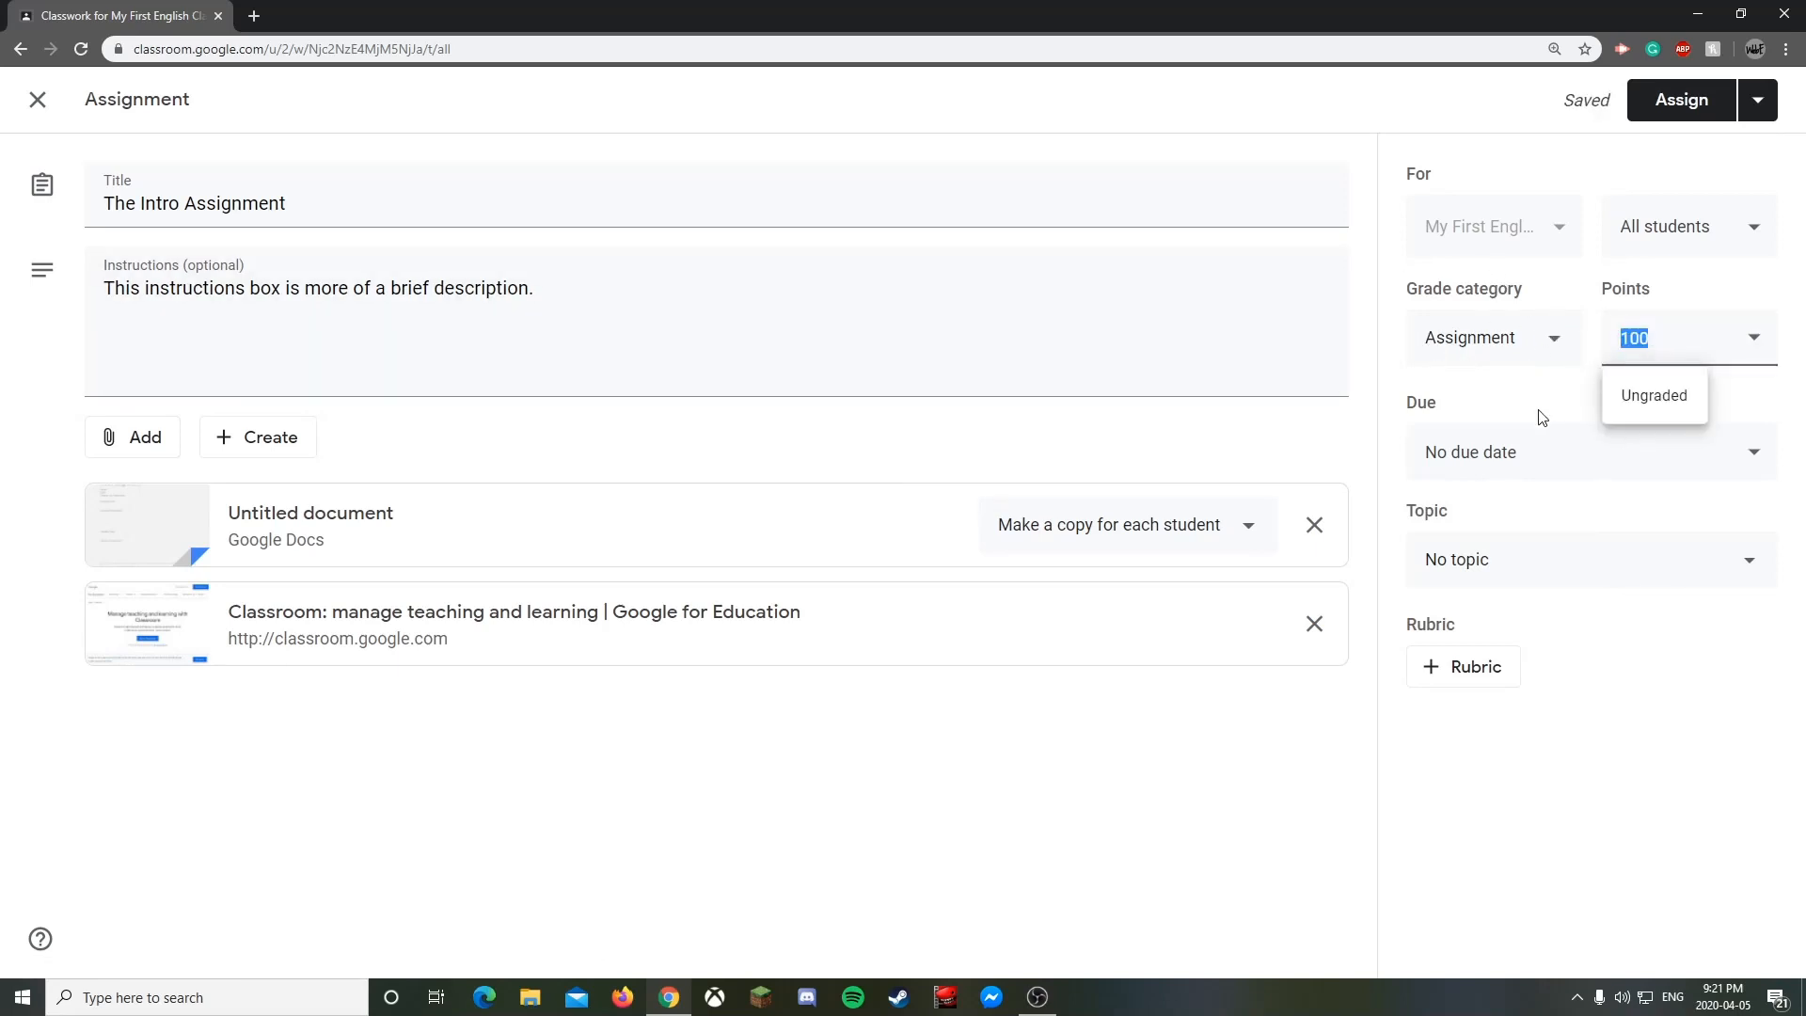
left_click(1660, 407)
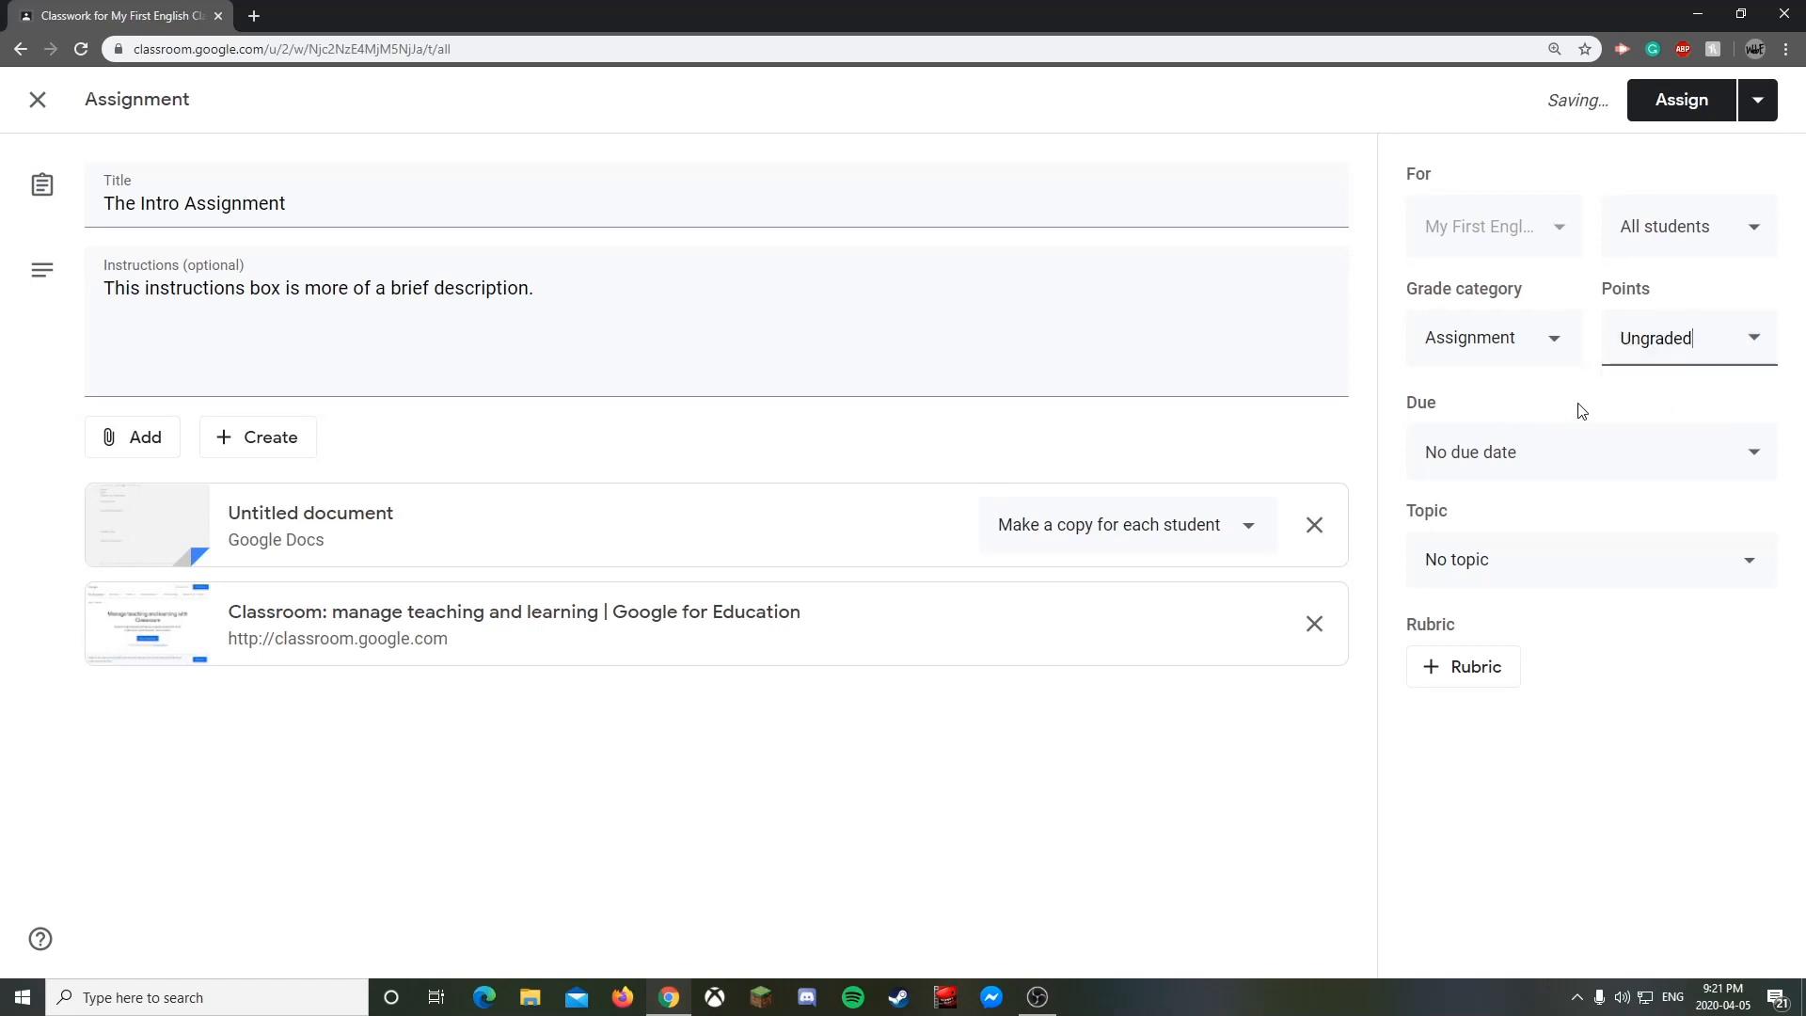
double_click(1662, 350)
type("10")
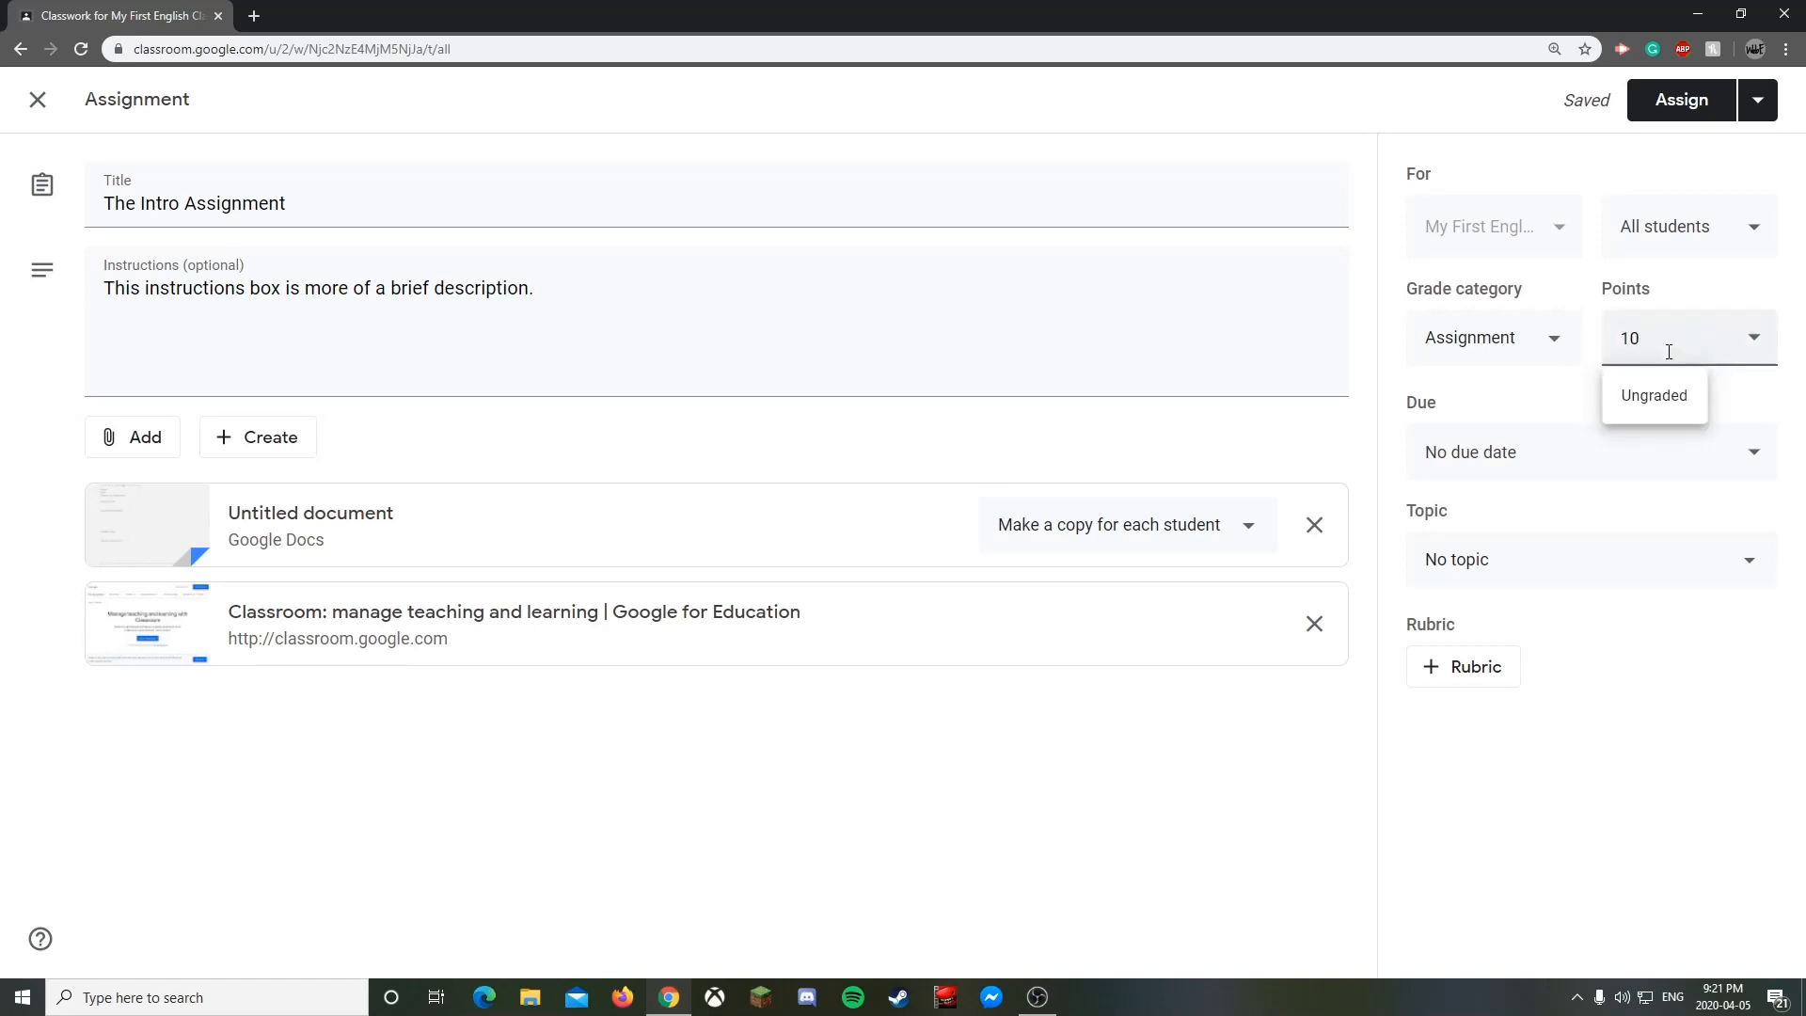
left_click(1721, 395)
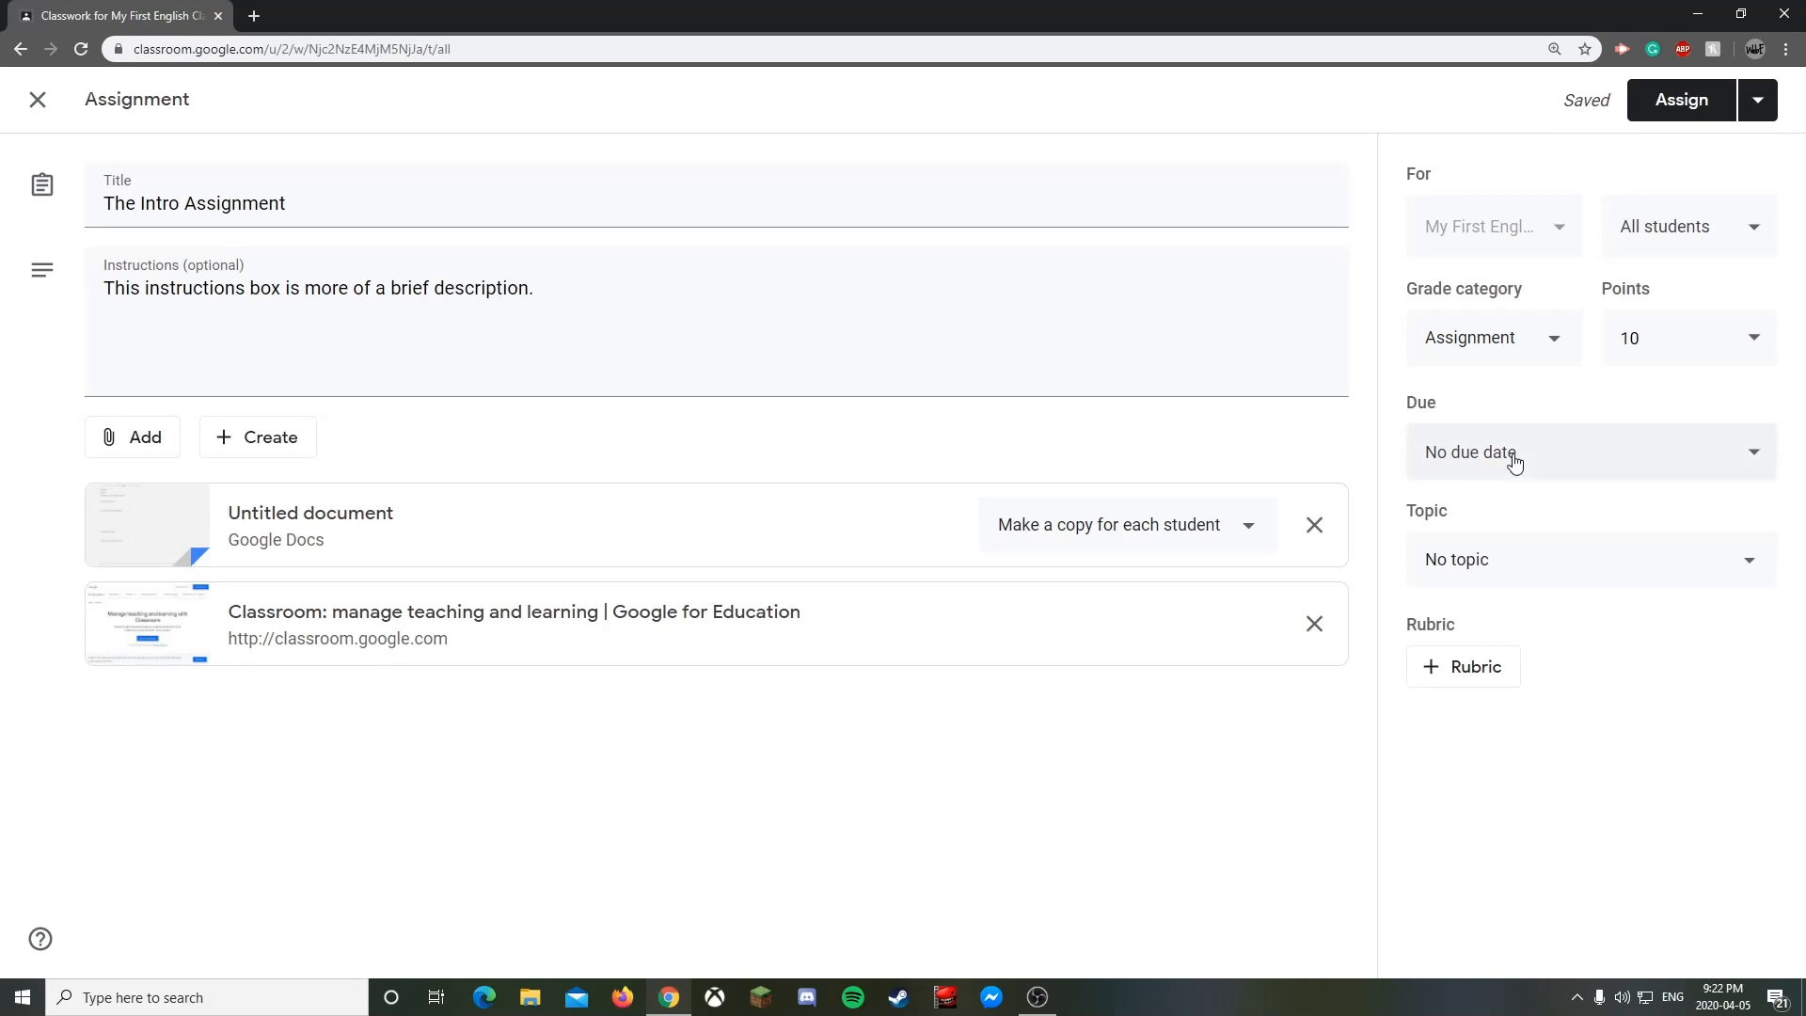
- Set the assignment's due date to Friday, April 10
left_click(1546, 458)
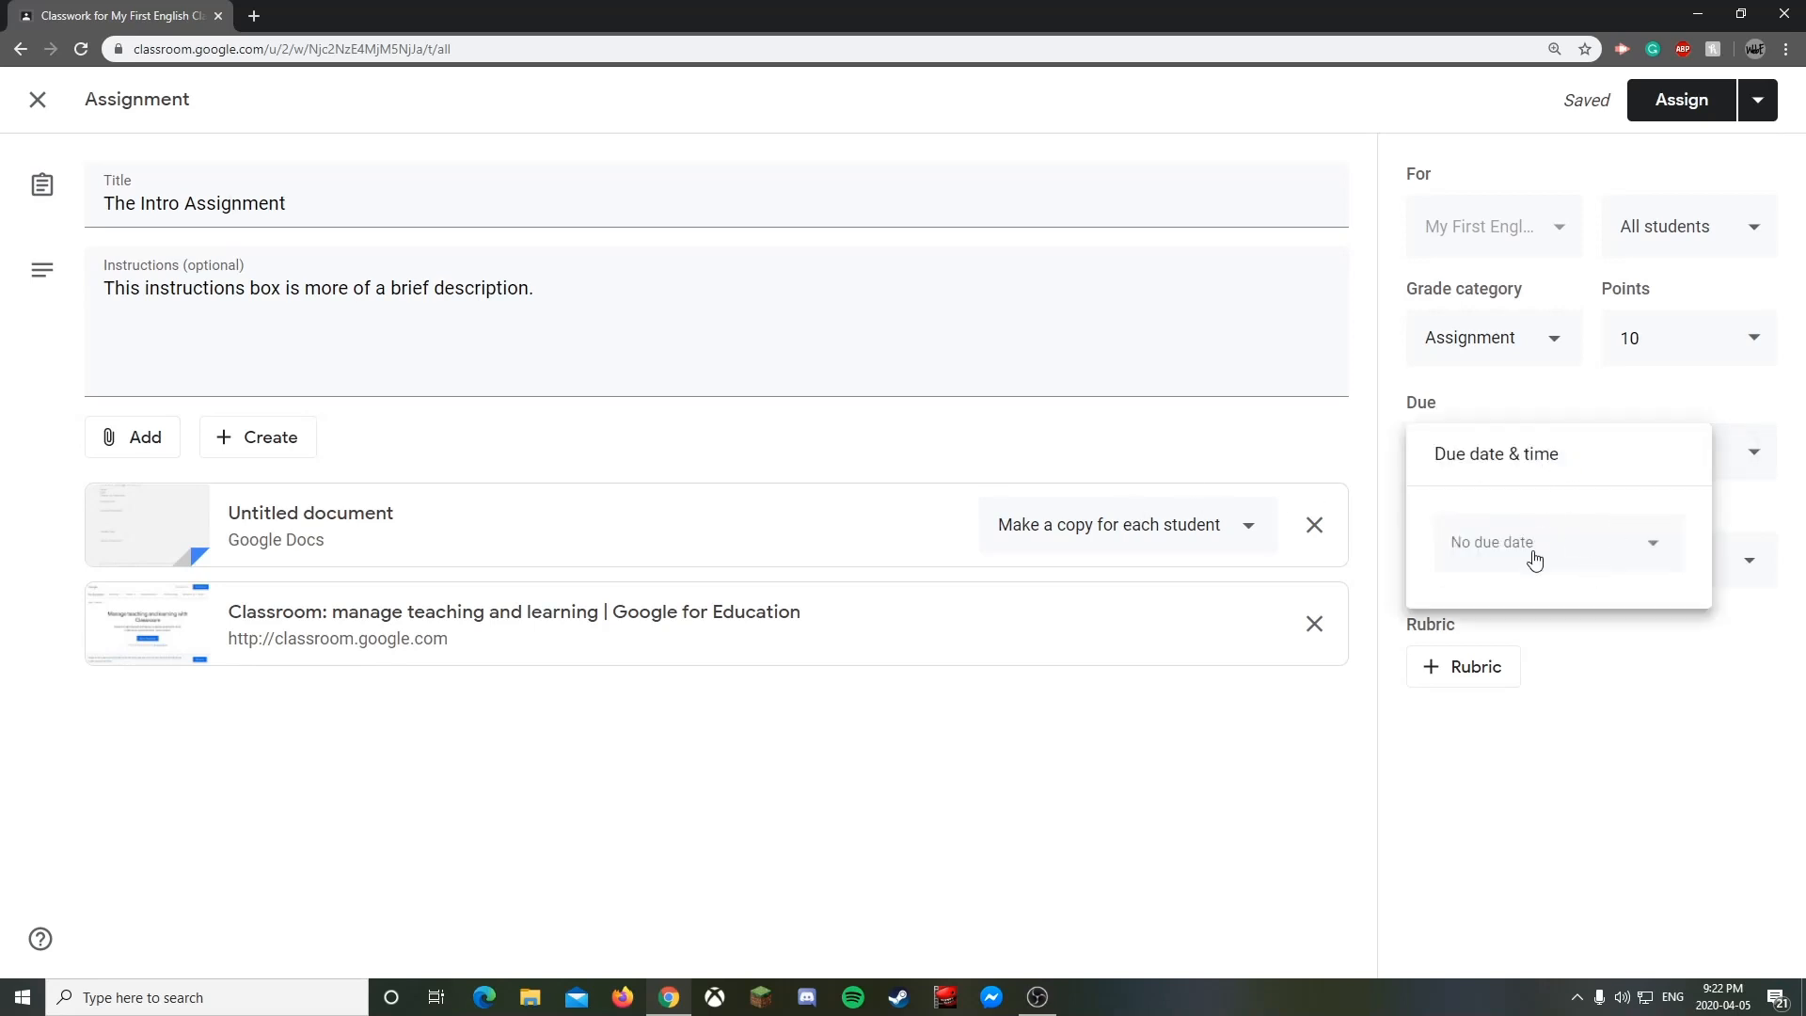
left_click(1657, 552)
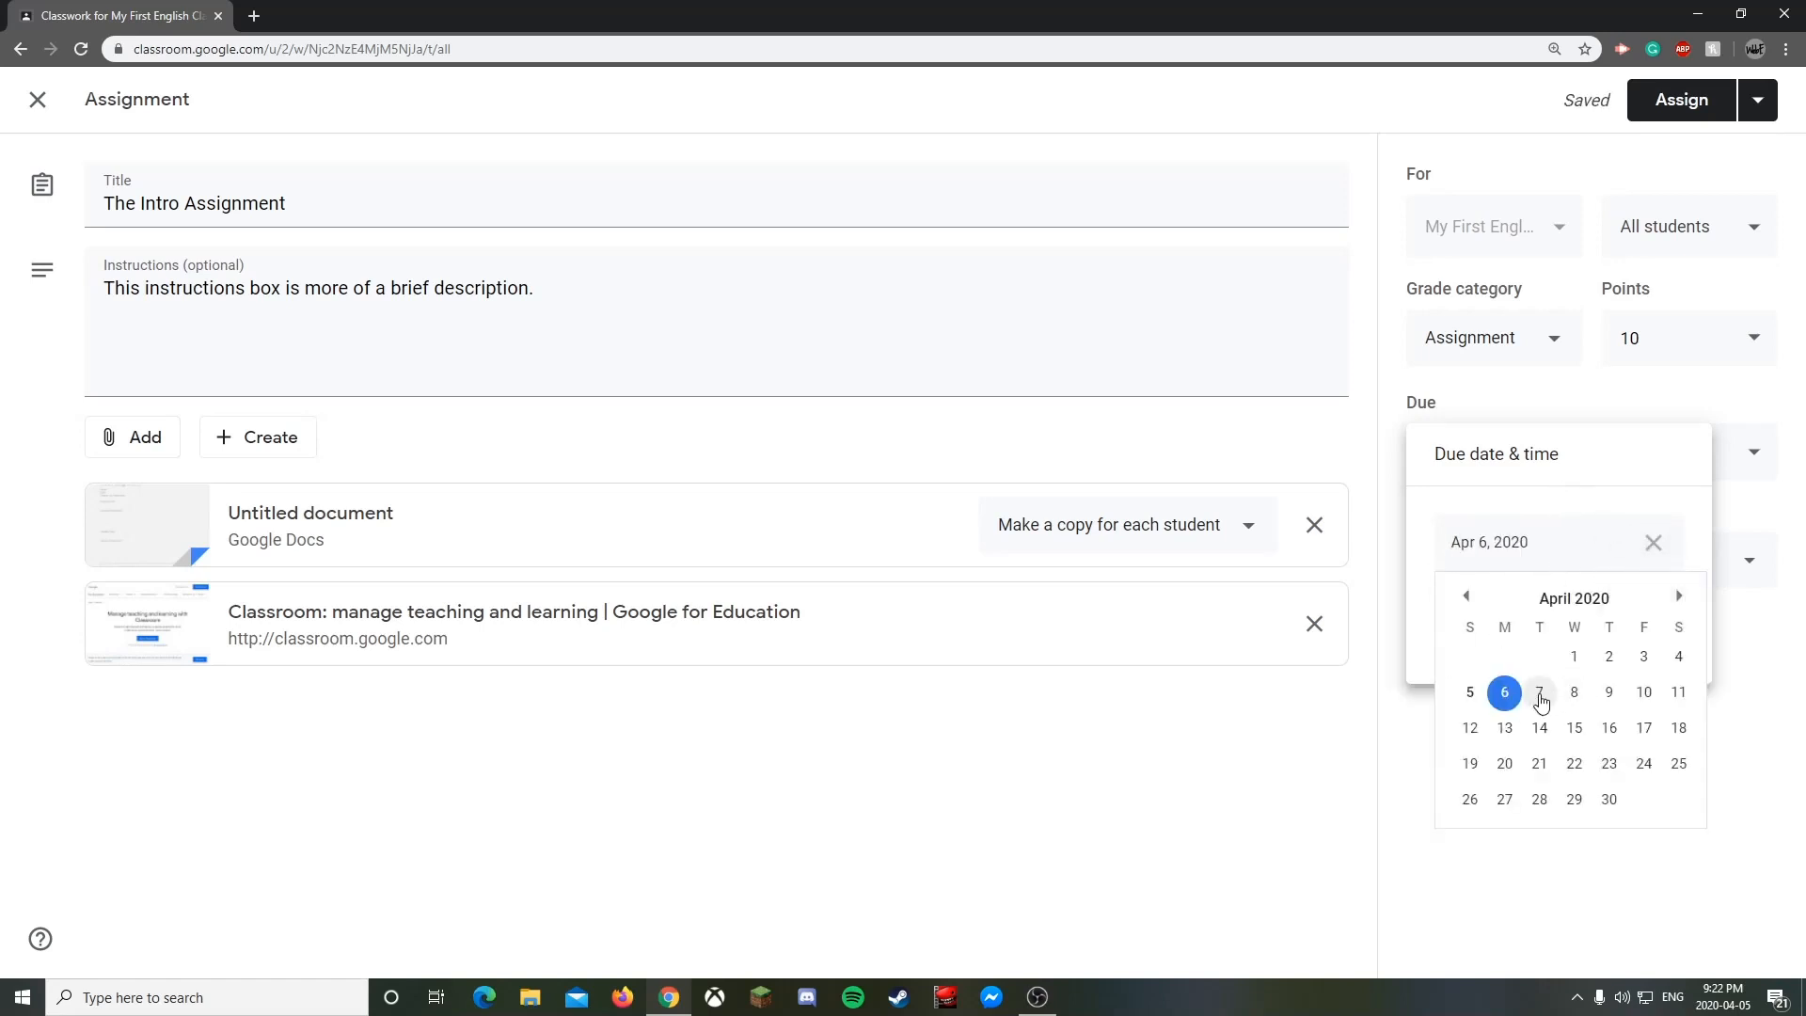
left_click(1642, 692)
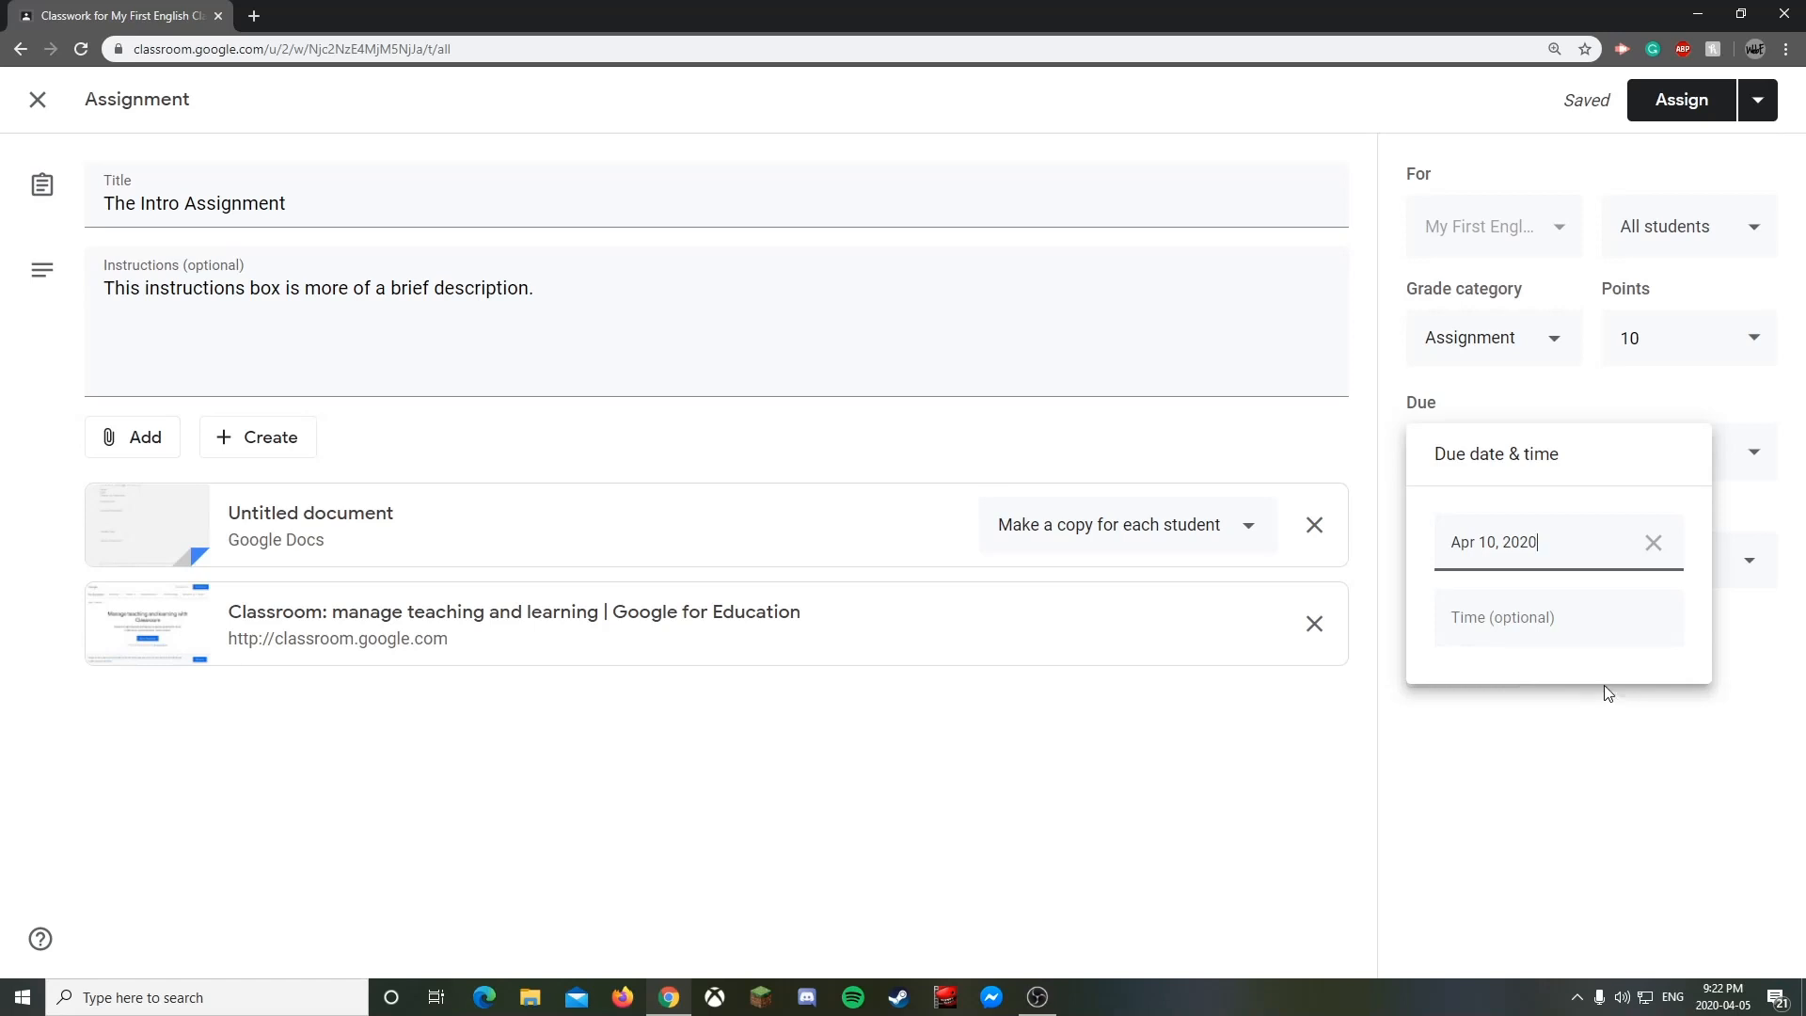
left_click(1588, 753)
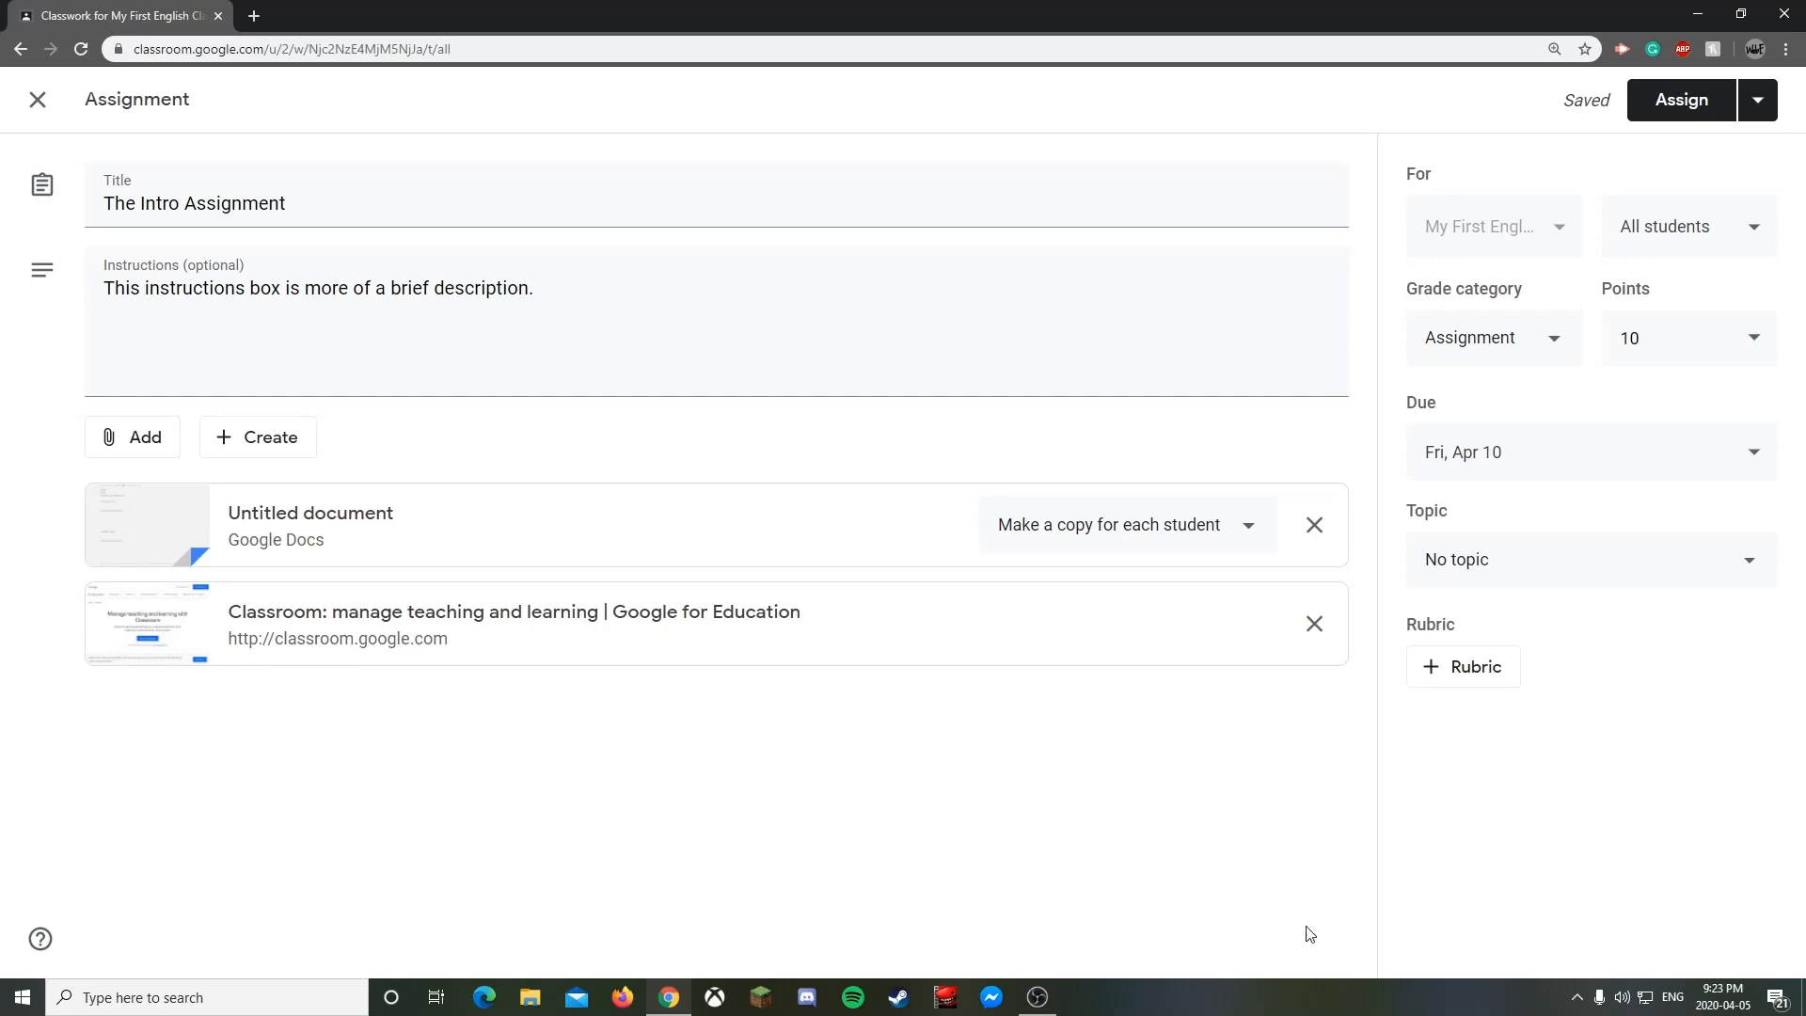
- Set the due time to 4:00 PM
left_click(1567, 452)
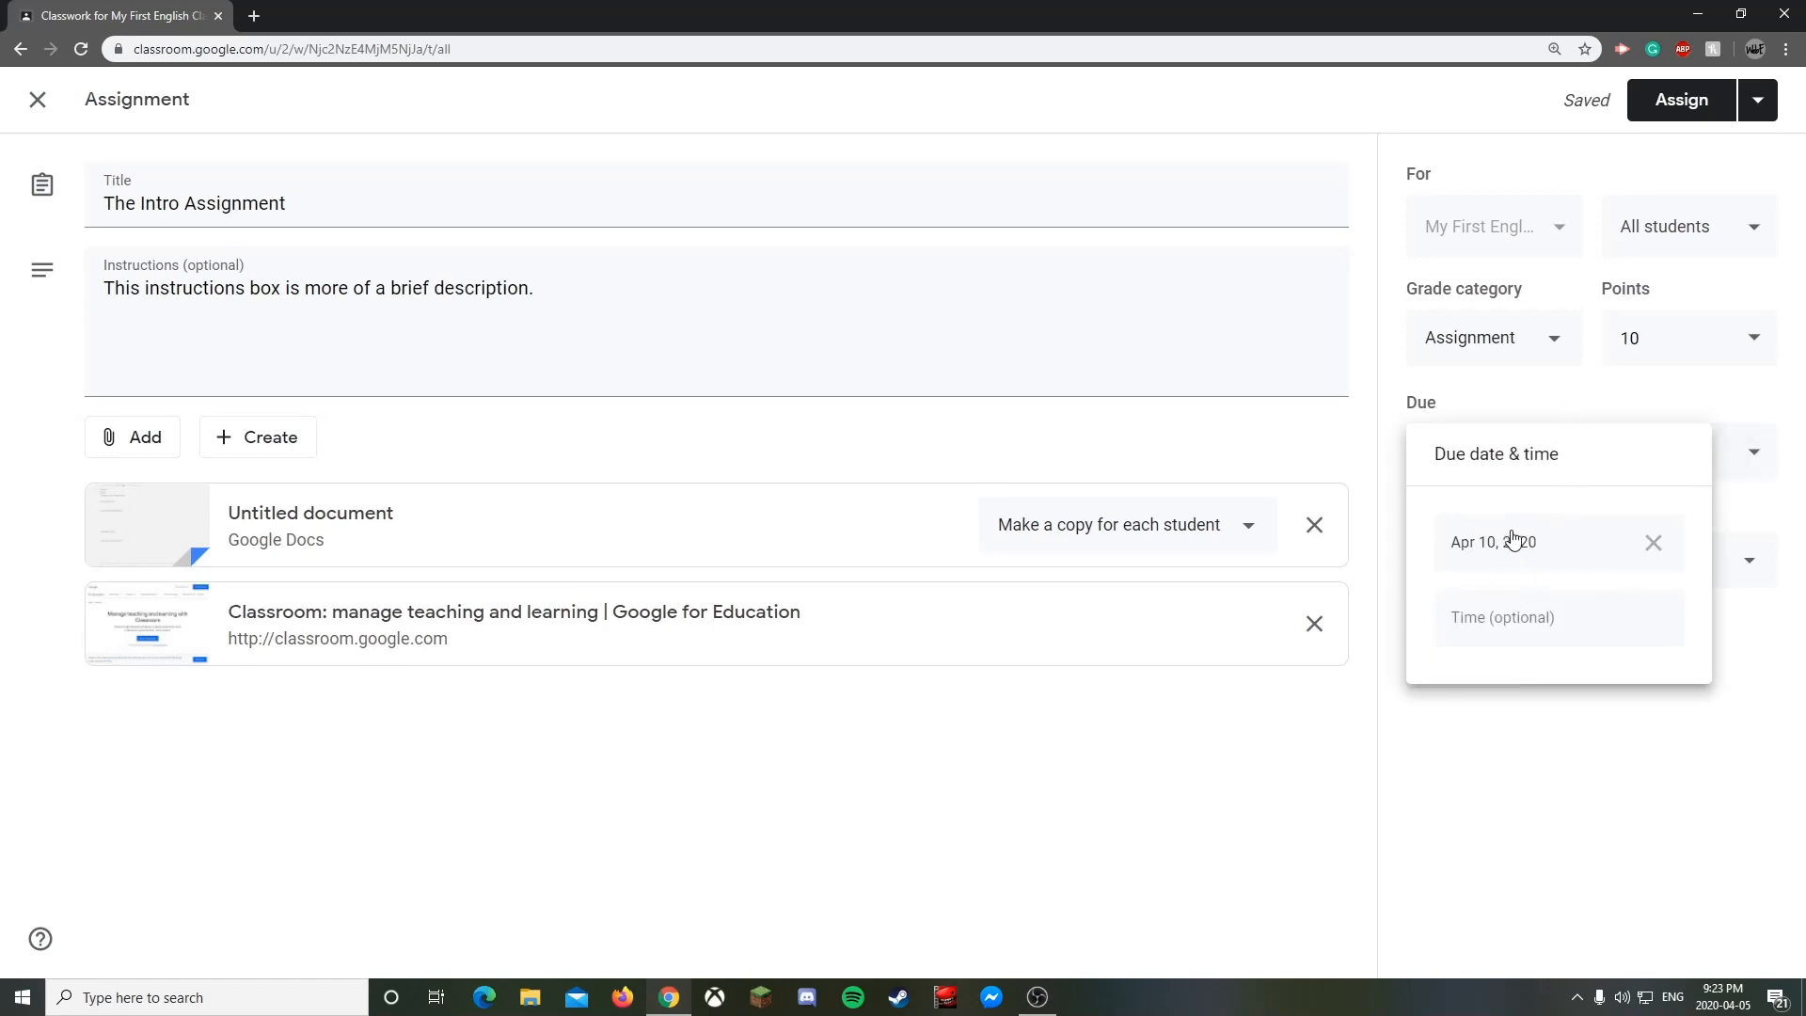
left_click(1552, 632)
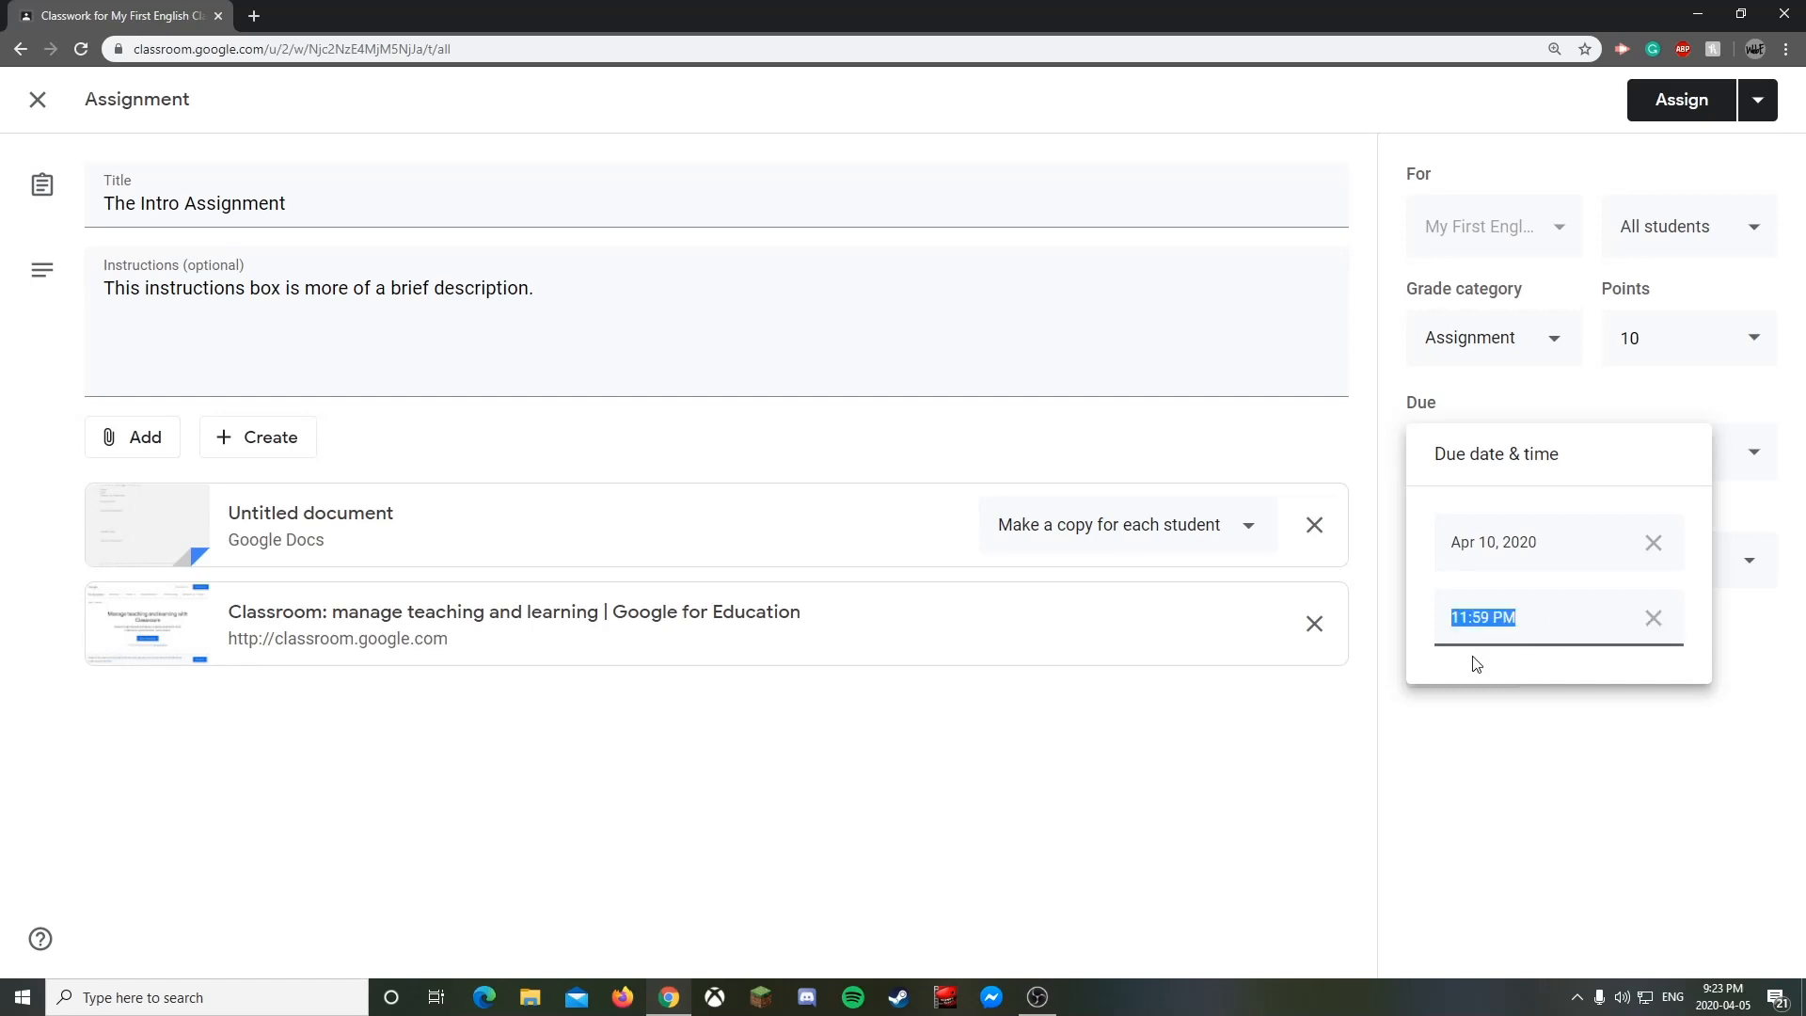
left_click(1278, 799)
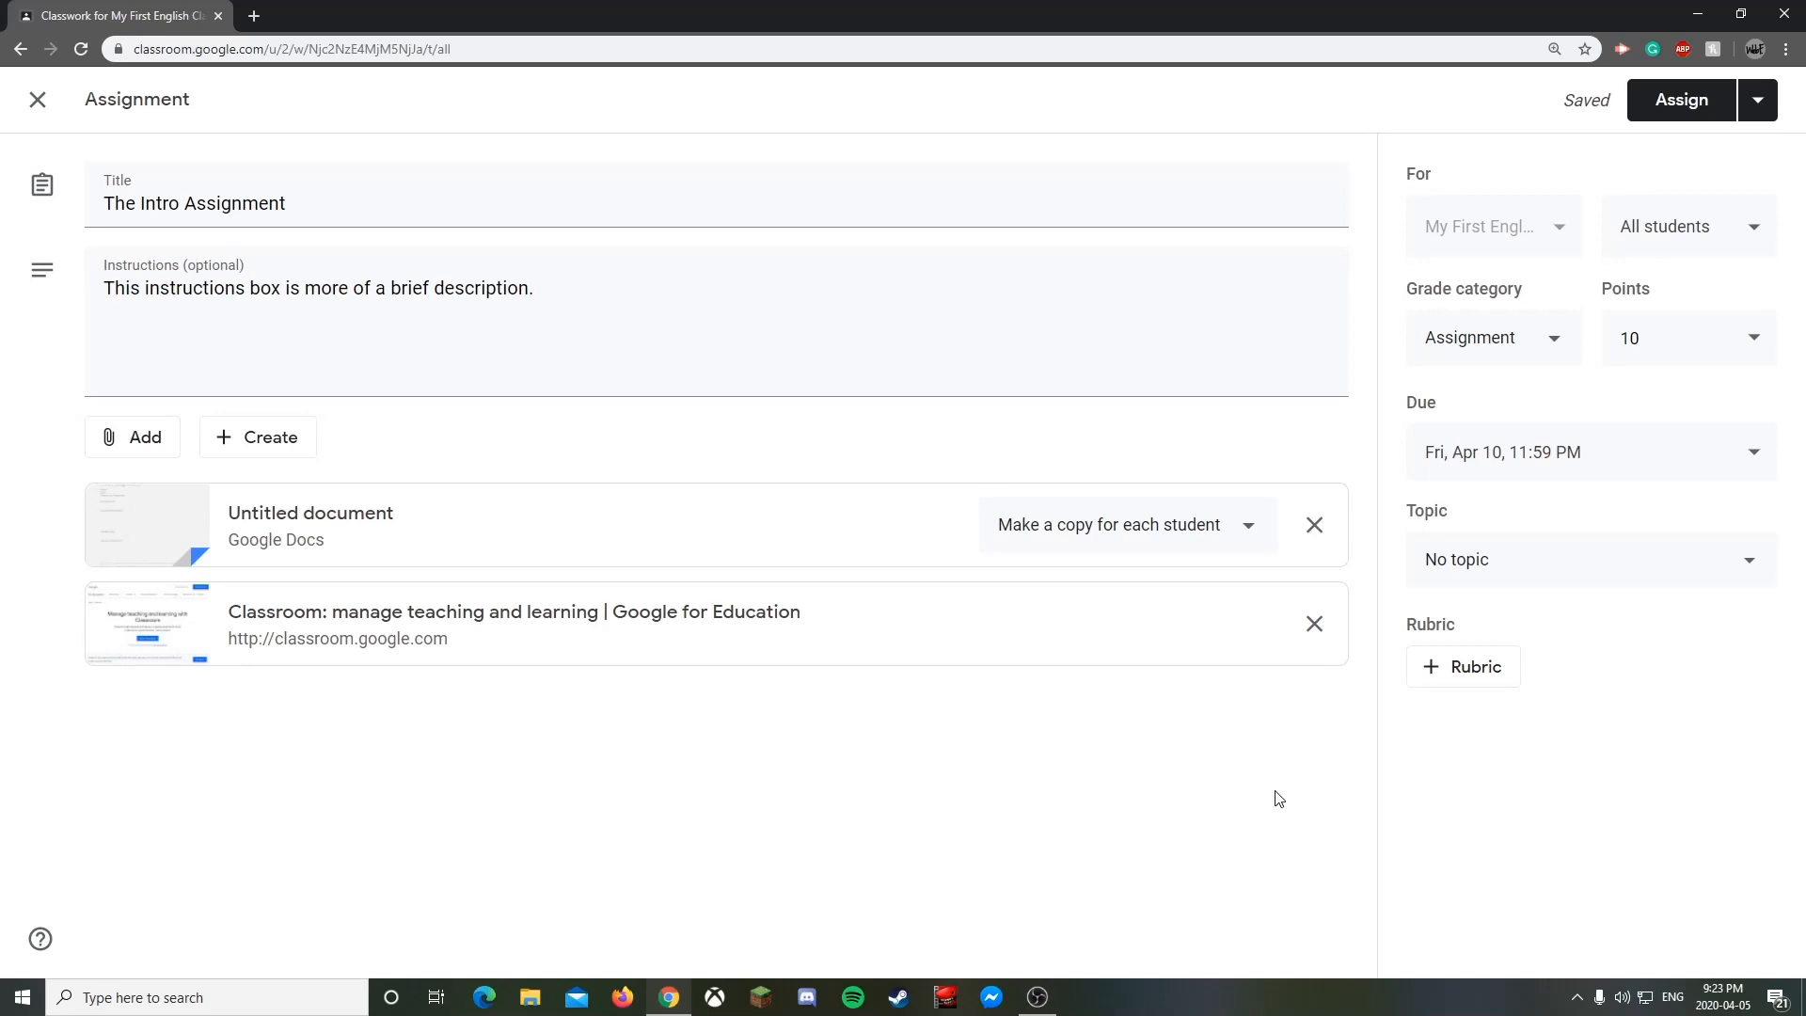
left_click(1566, 485)
left_click(1515, 625)
left_click(1652, 618)
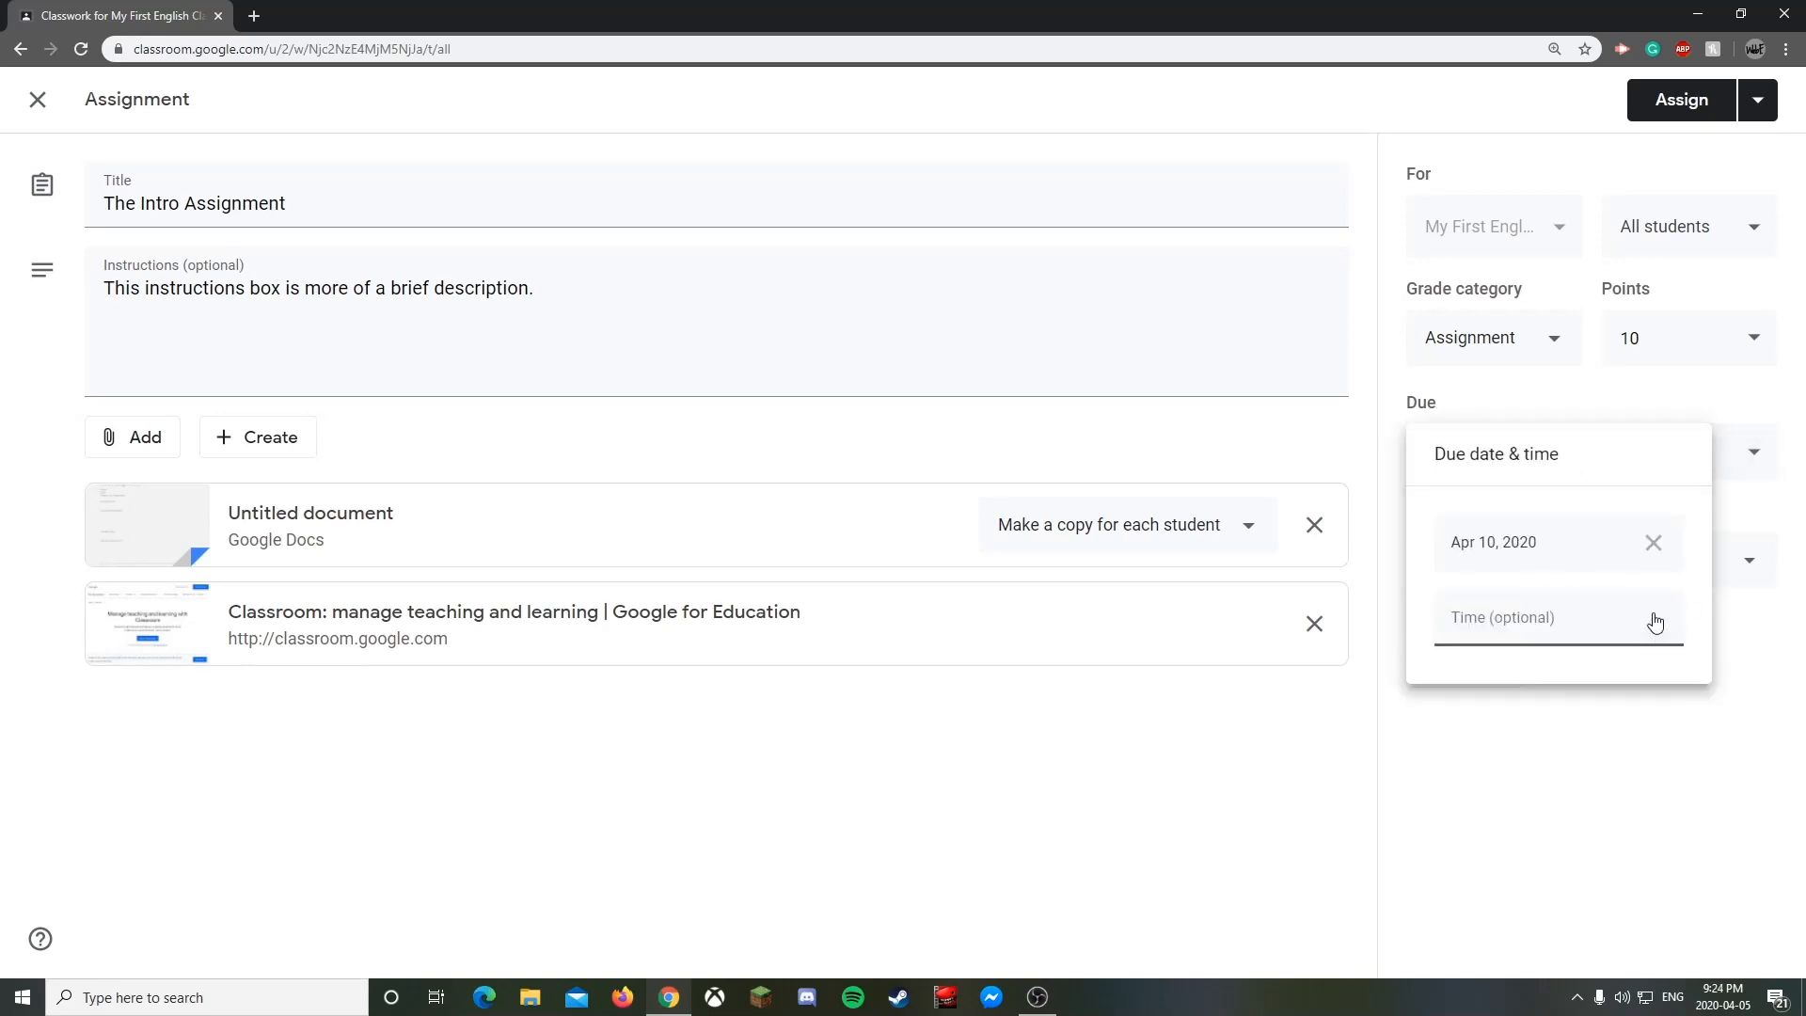
left_click(1485, 631)
type("4:00 PM")
left_click(1518, 748)
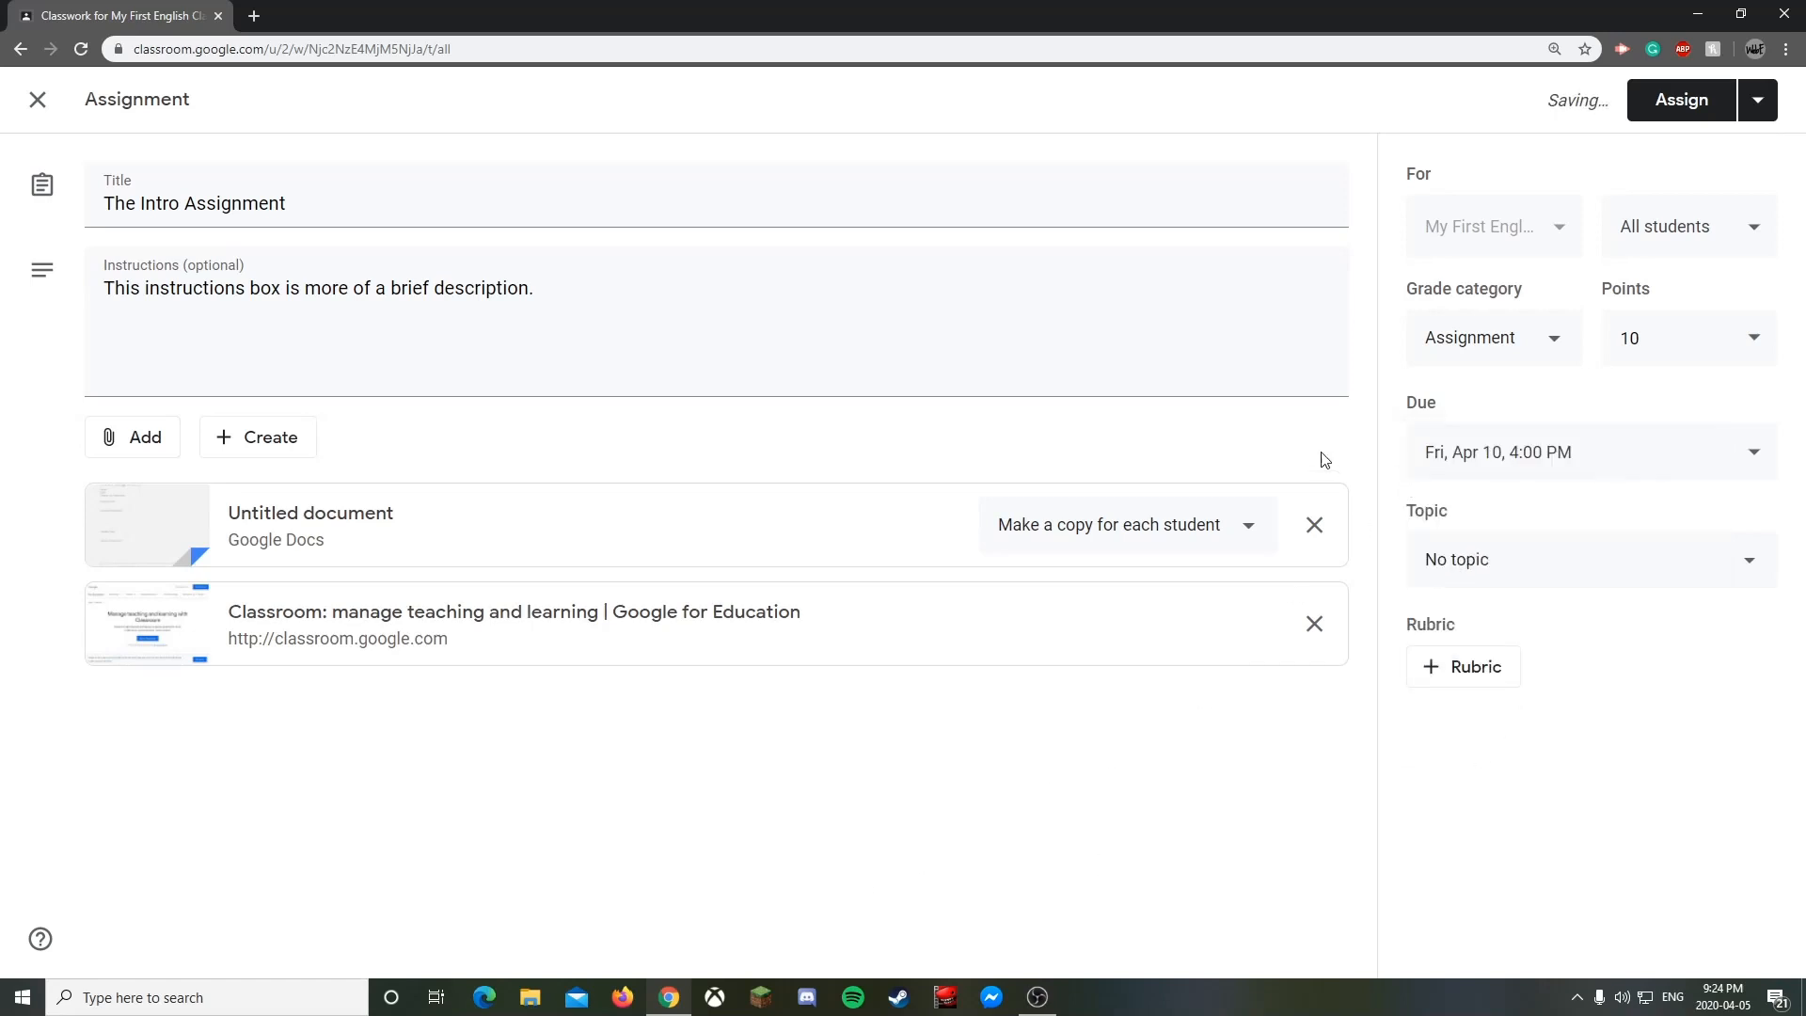
- Set The Intro Assignment's topic to Assignments and start a blank rubric with Create rubric
left_click(1531, 578)
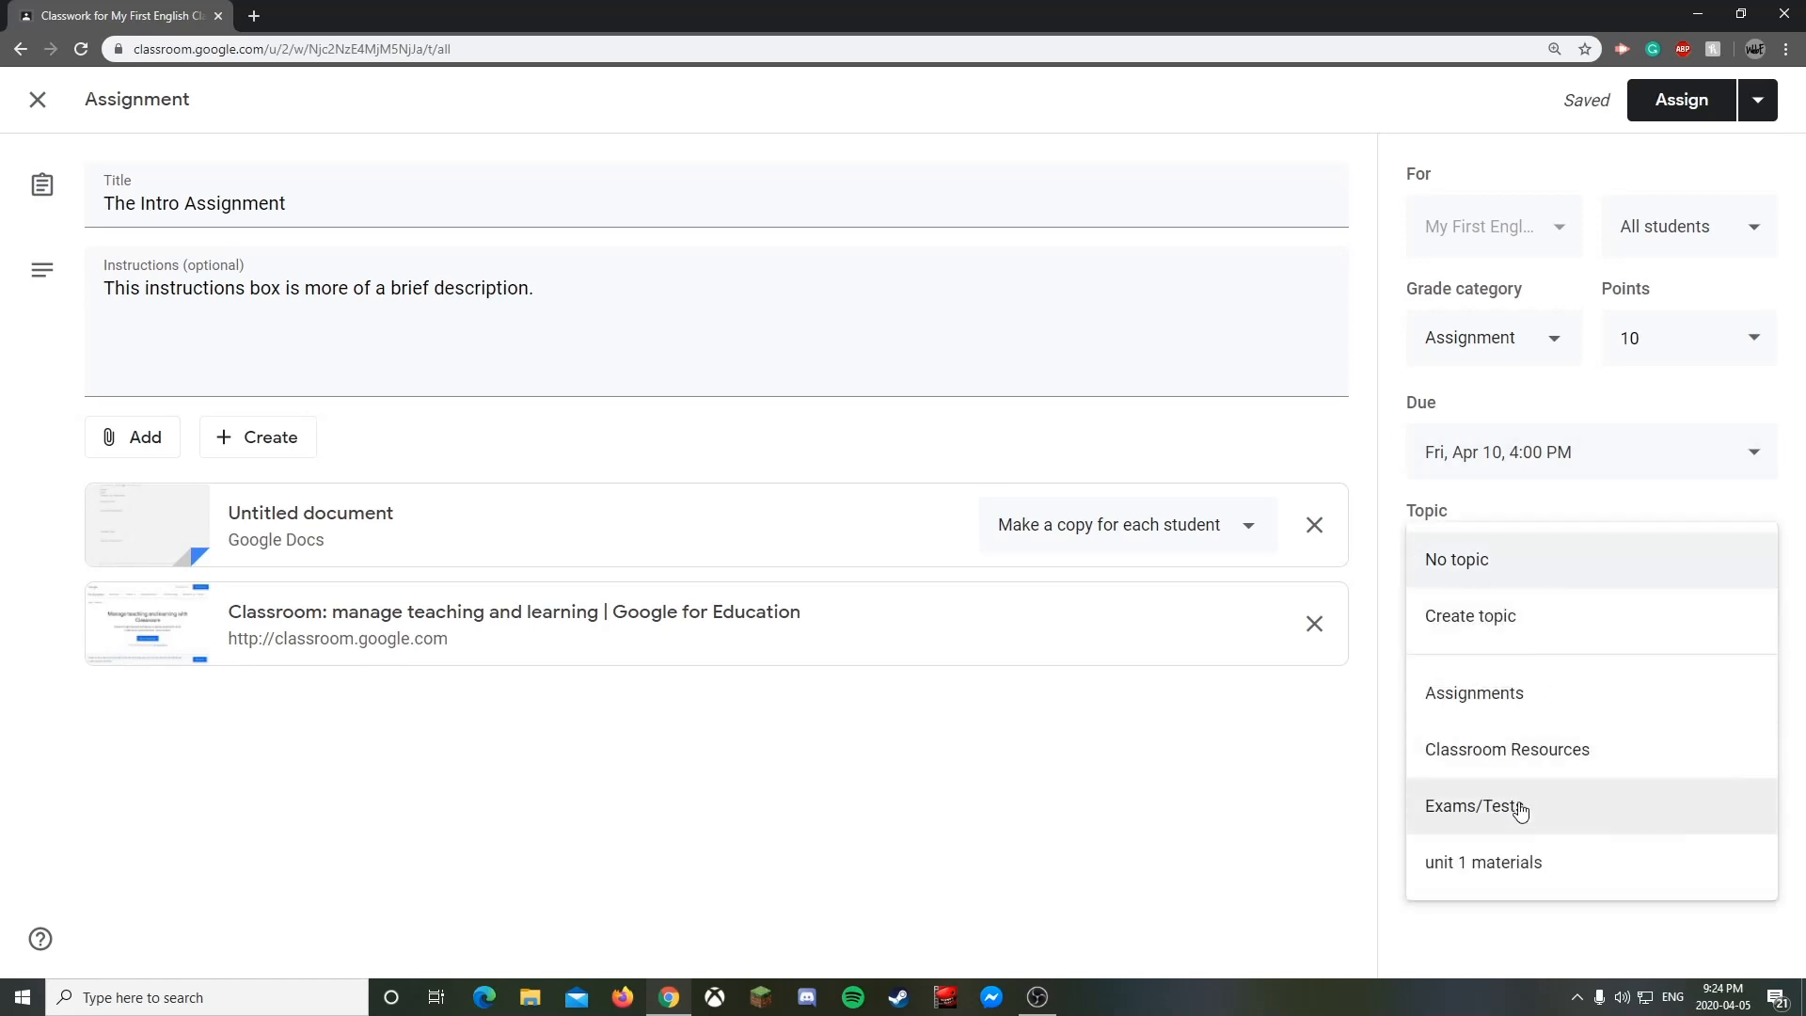
left_click(1505, 696)
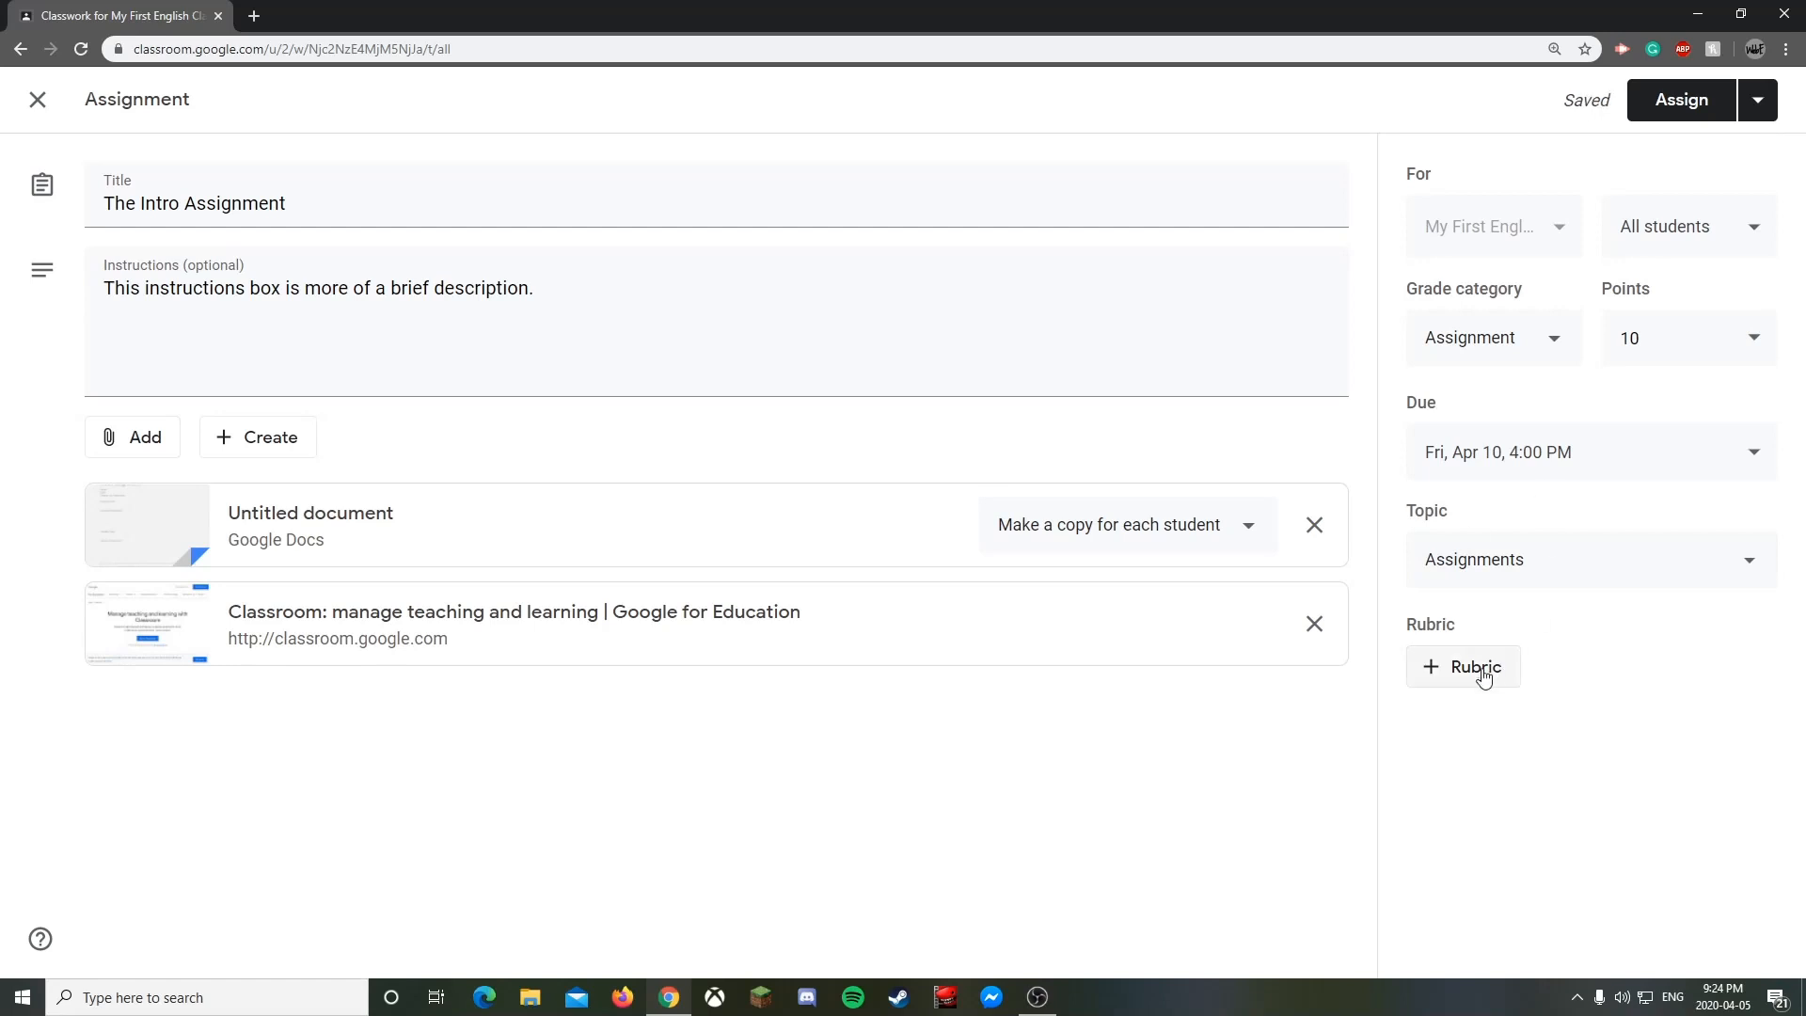
left_click(1484, 675)
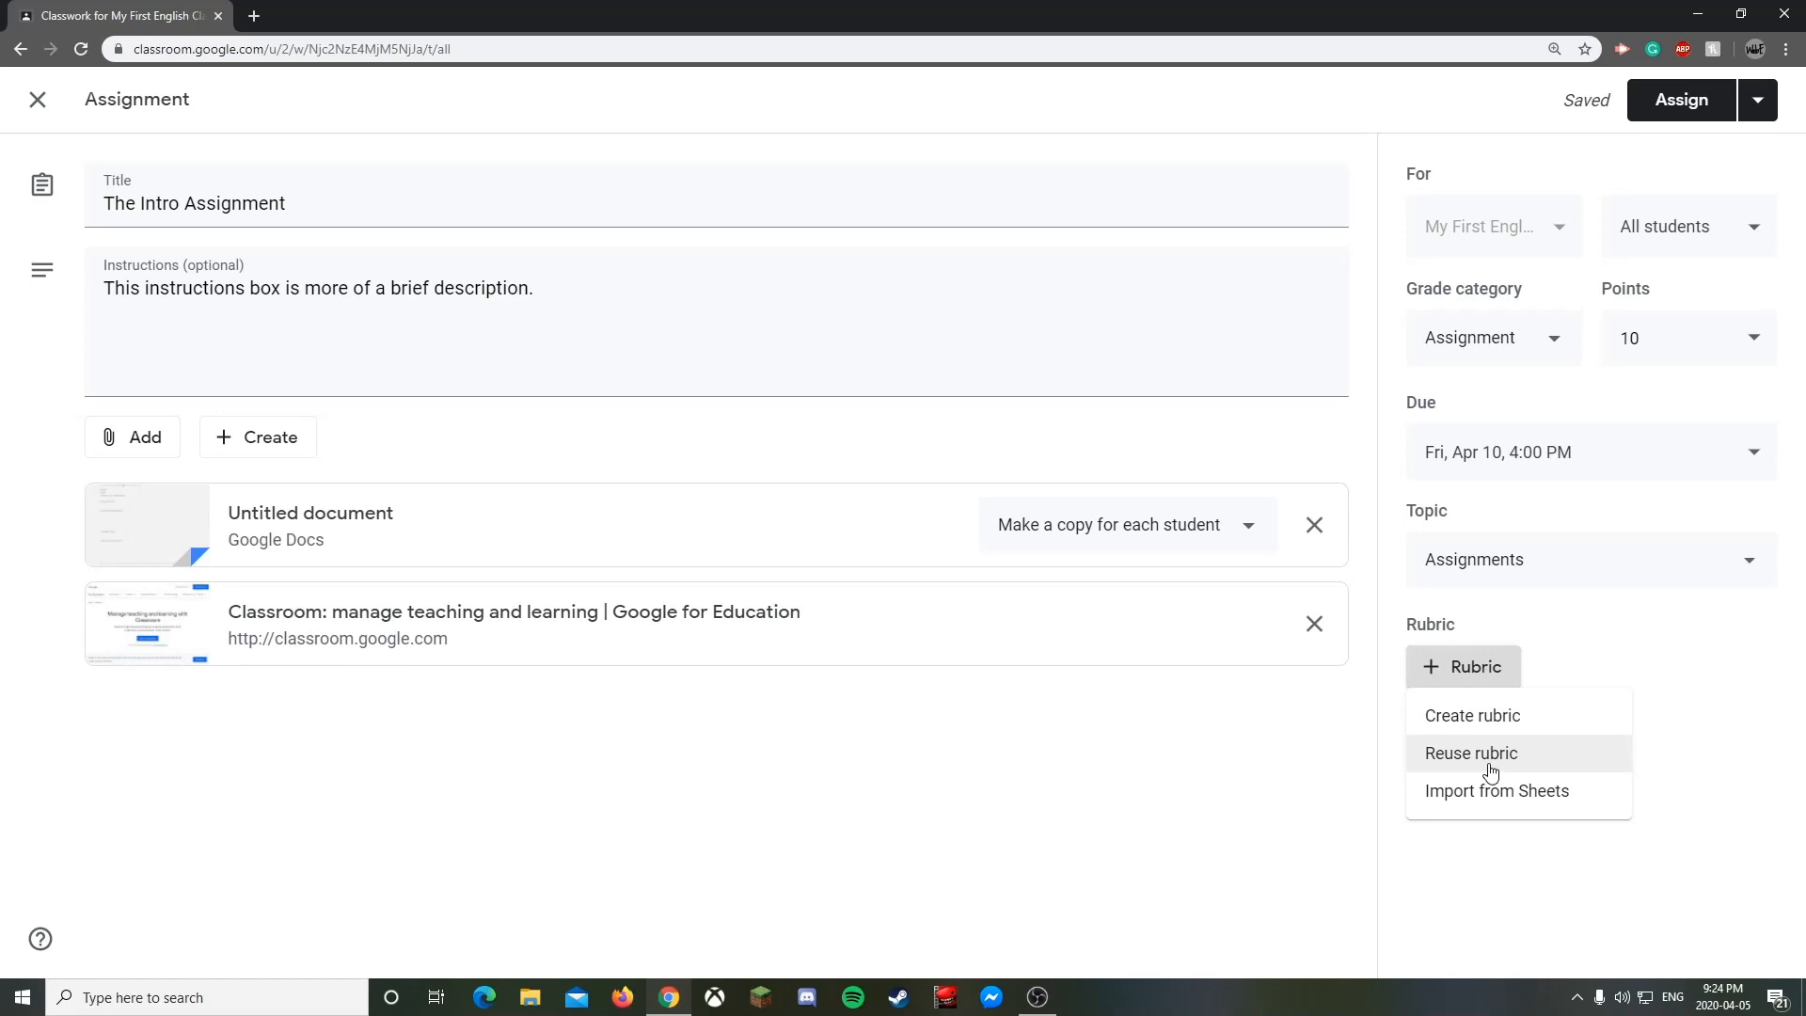
left_click(1498, 717)
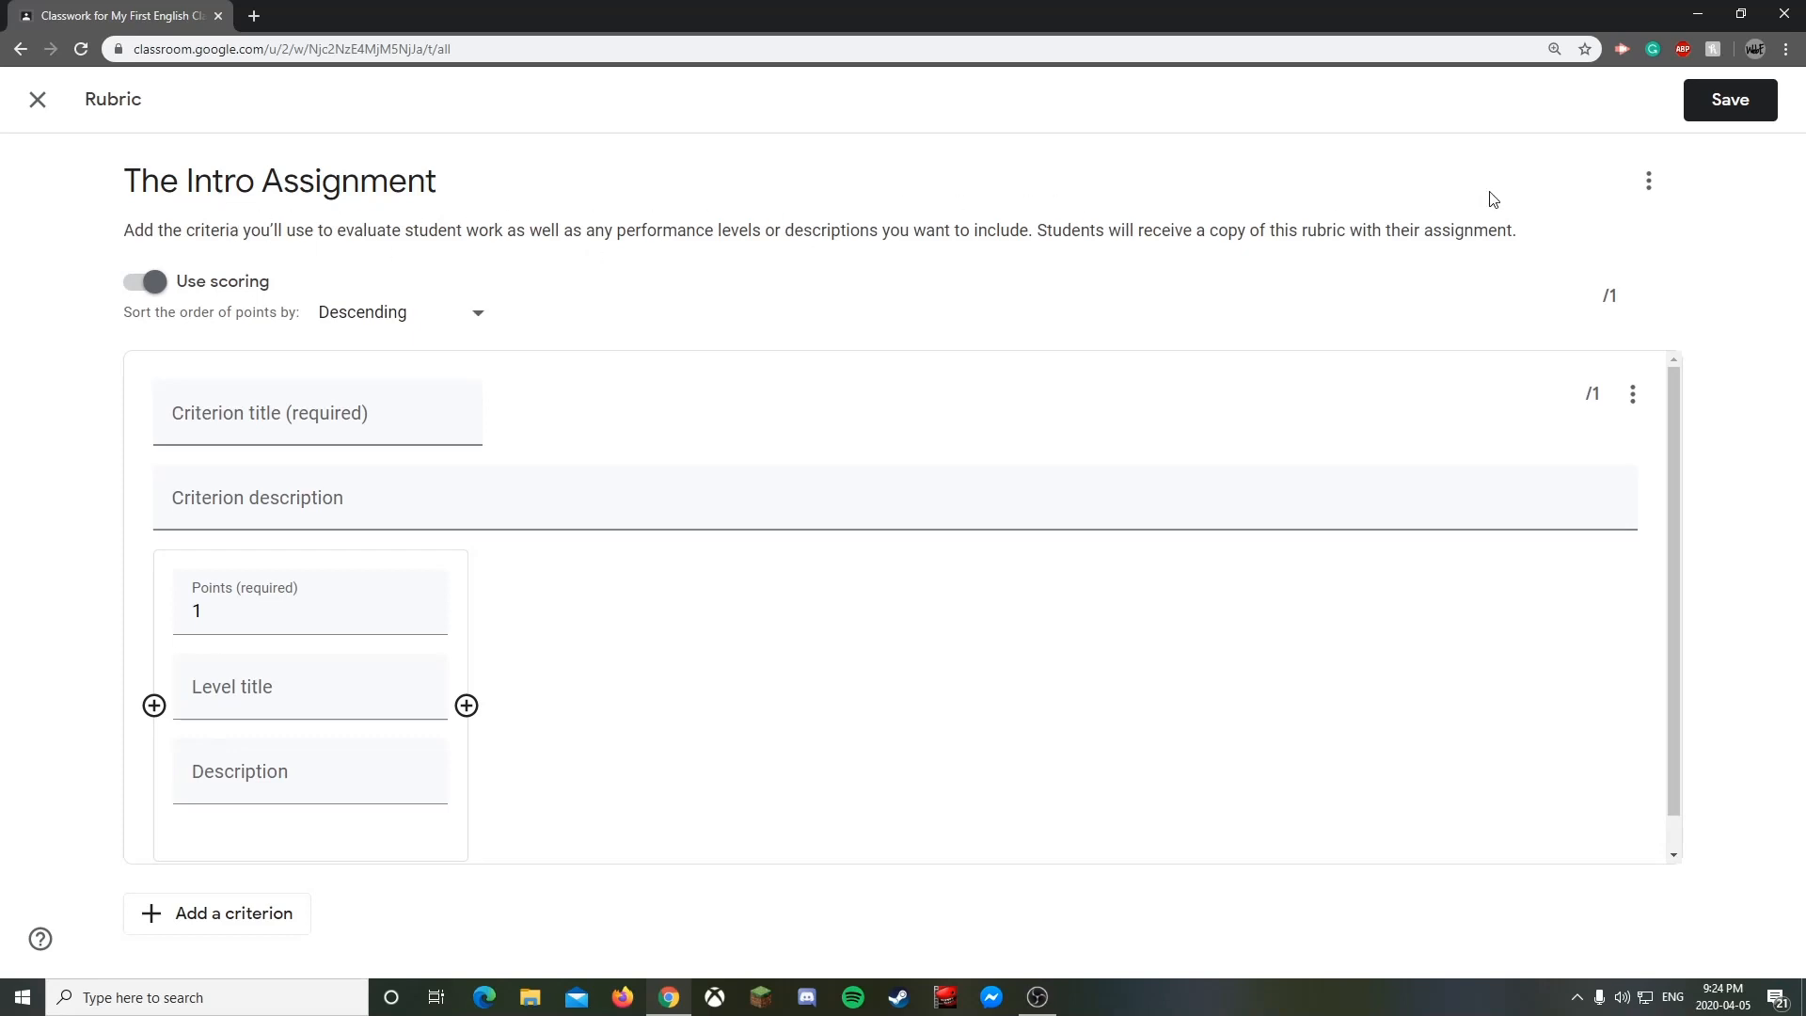
- Review the rubric's extra options and point sort order, keeping Descending
left_click(1651, 182)
left_click(333, 285)
left_click(429, 315)
left_click(544, 292)
- Go through the criterion title, description and points fields, leaving the first level's points at -1
left_click(259, 412)
left_click(251, 517)
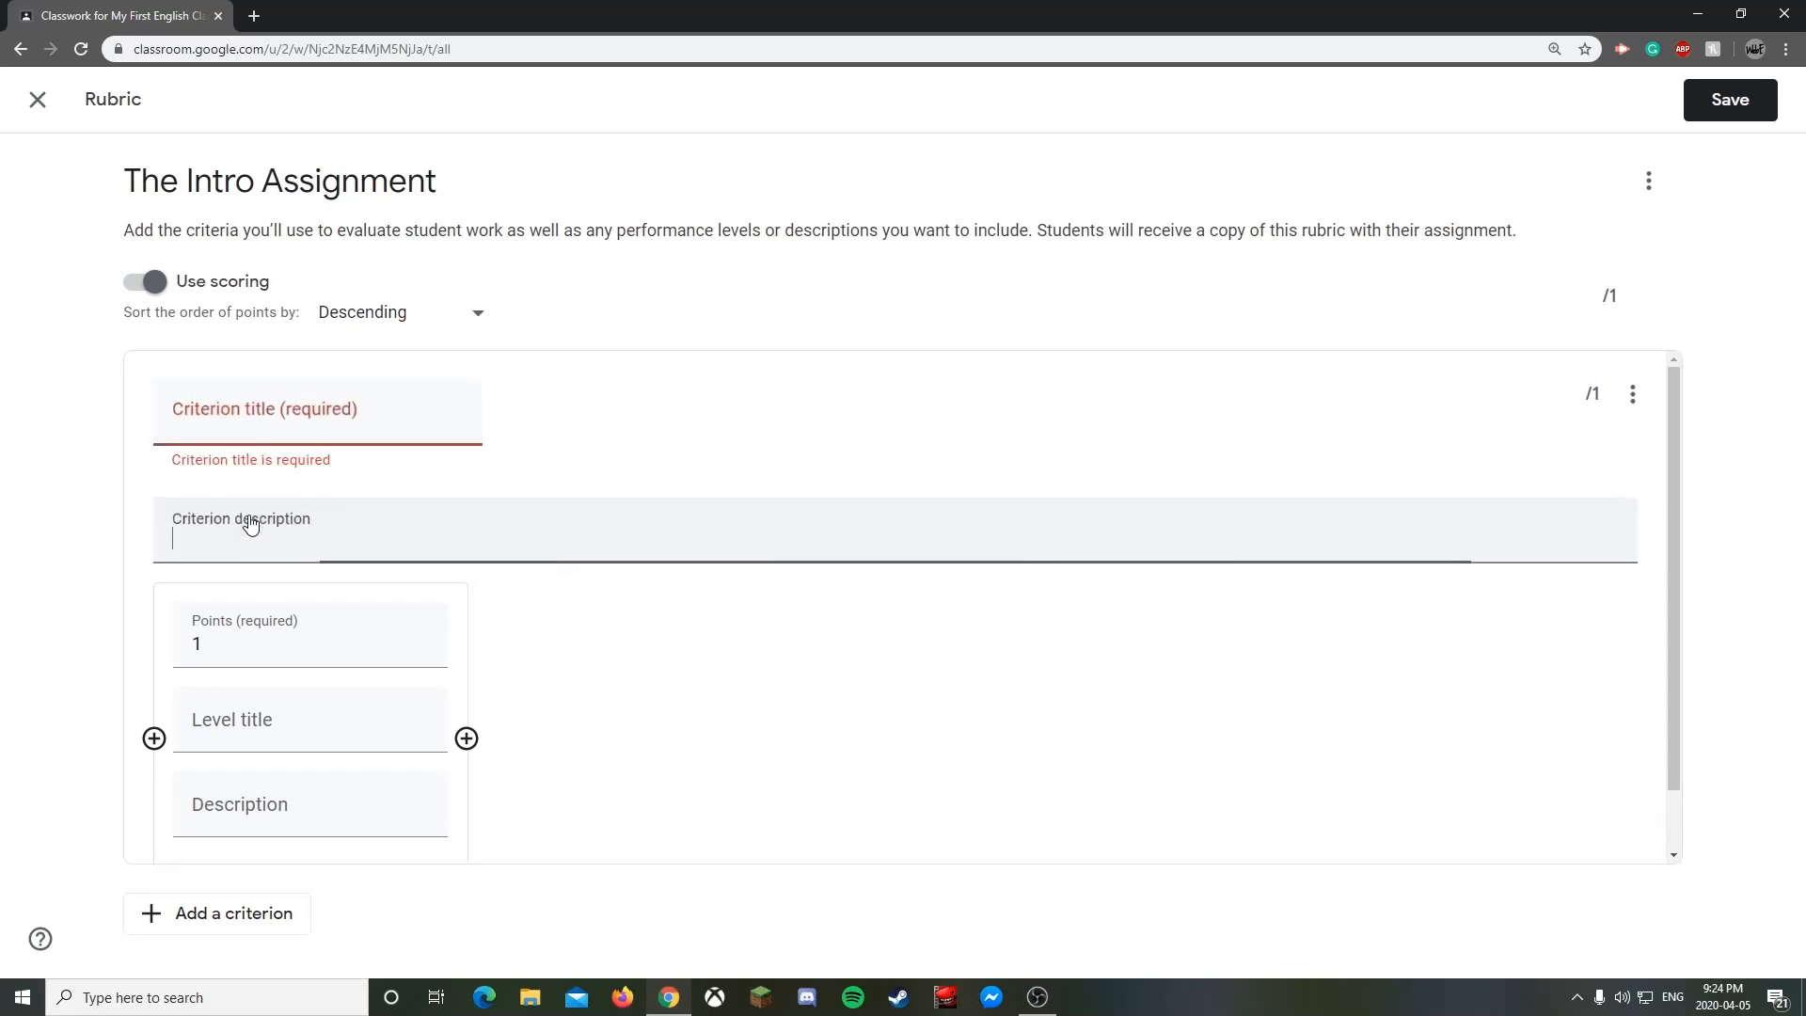
left_click(294, 627)
scroll(293, 633, "down", 2)
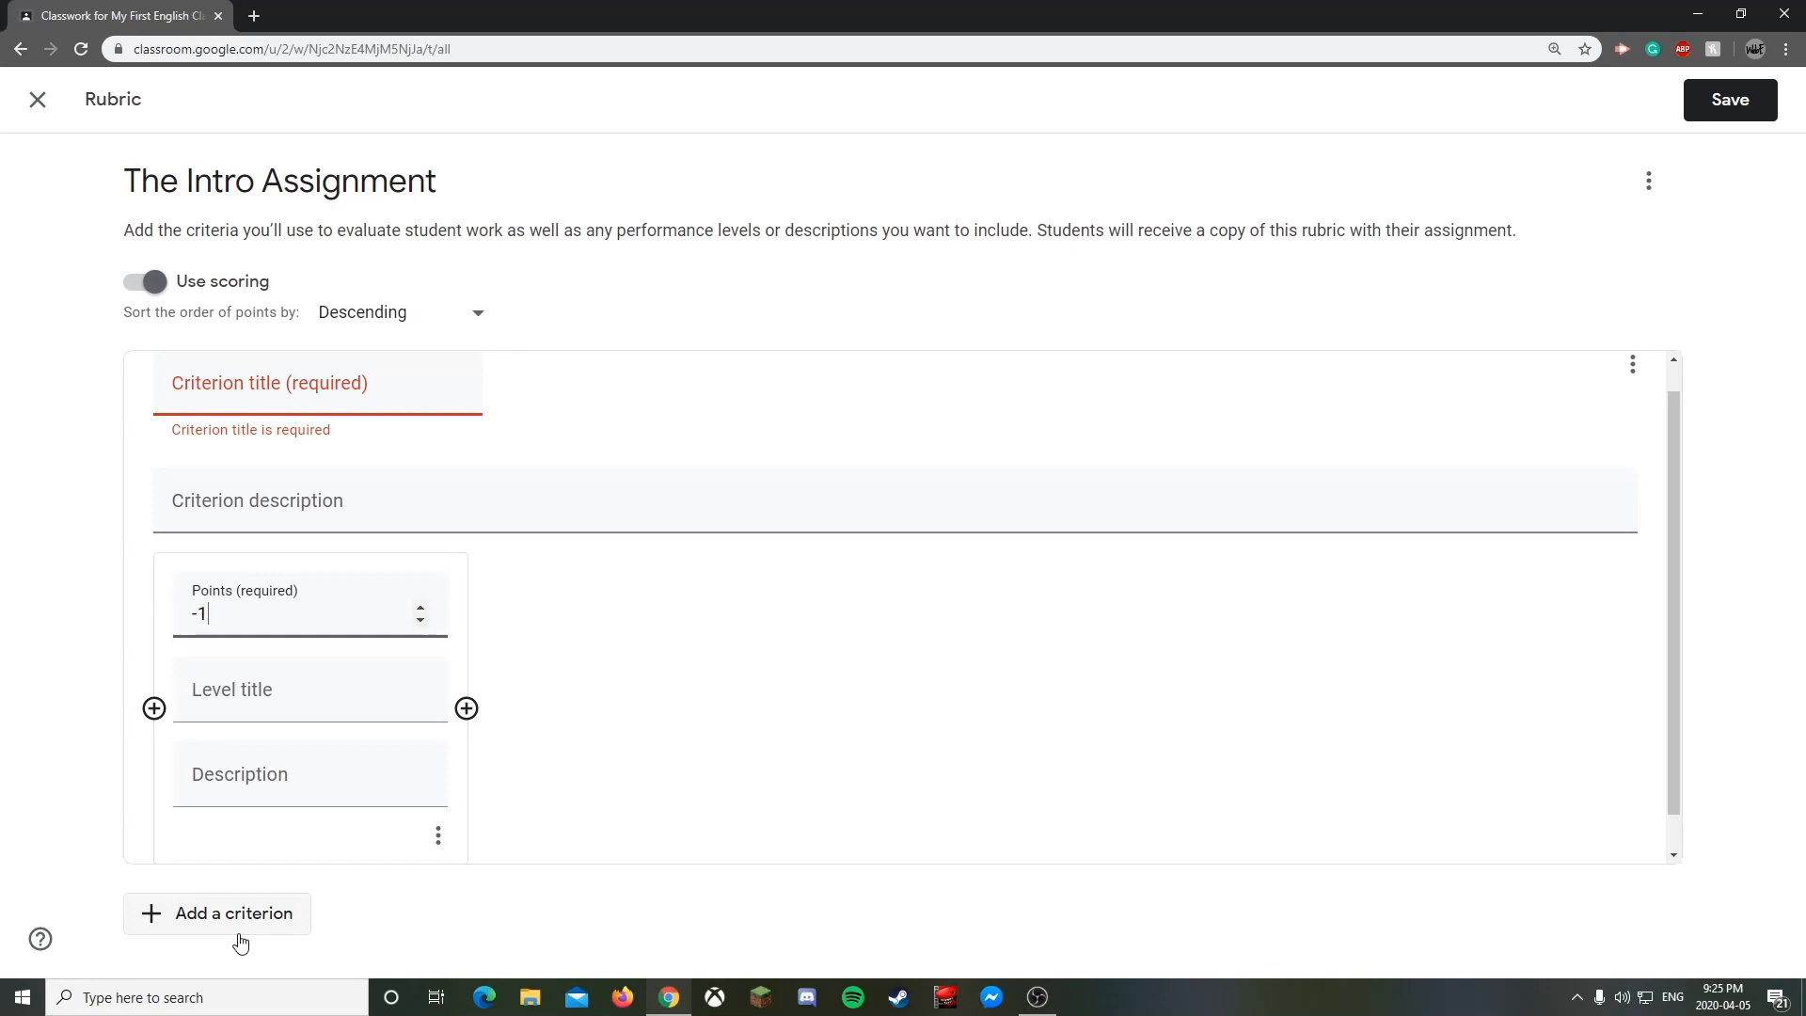
- Title the criterion 'Grammar' and give its first level 10 points
left_click(323, 382)
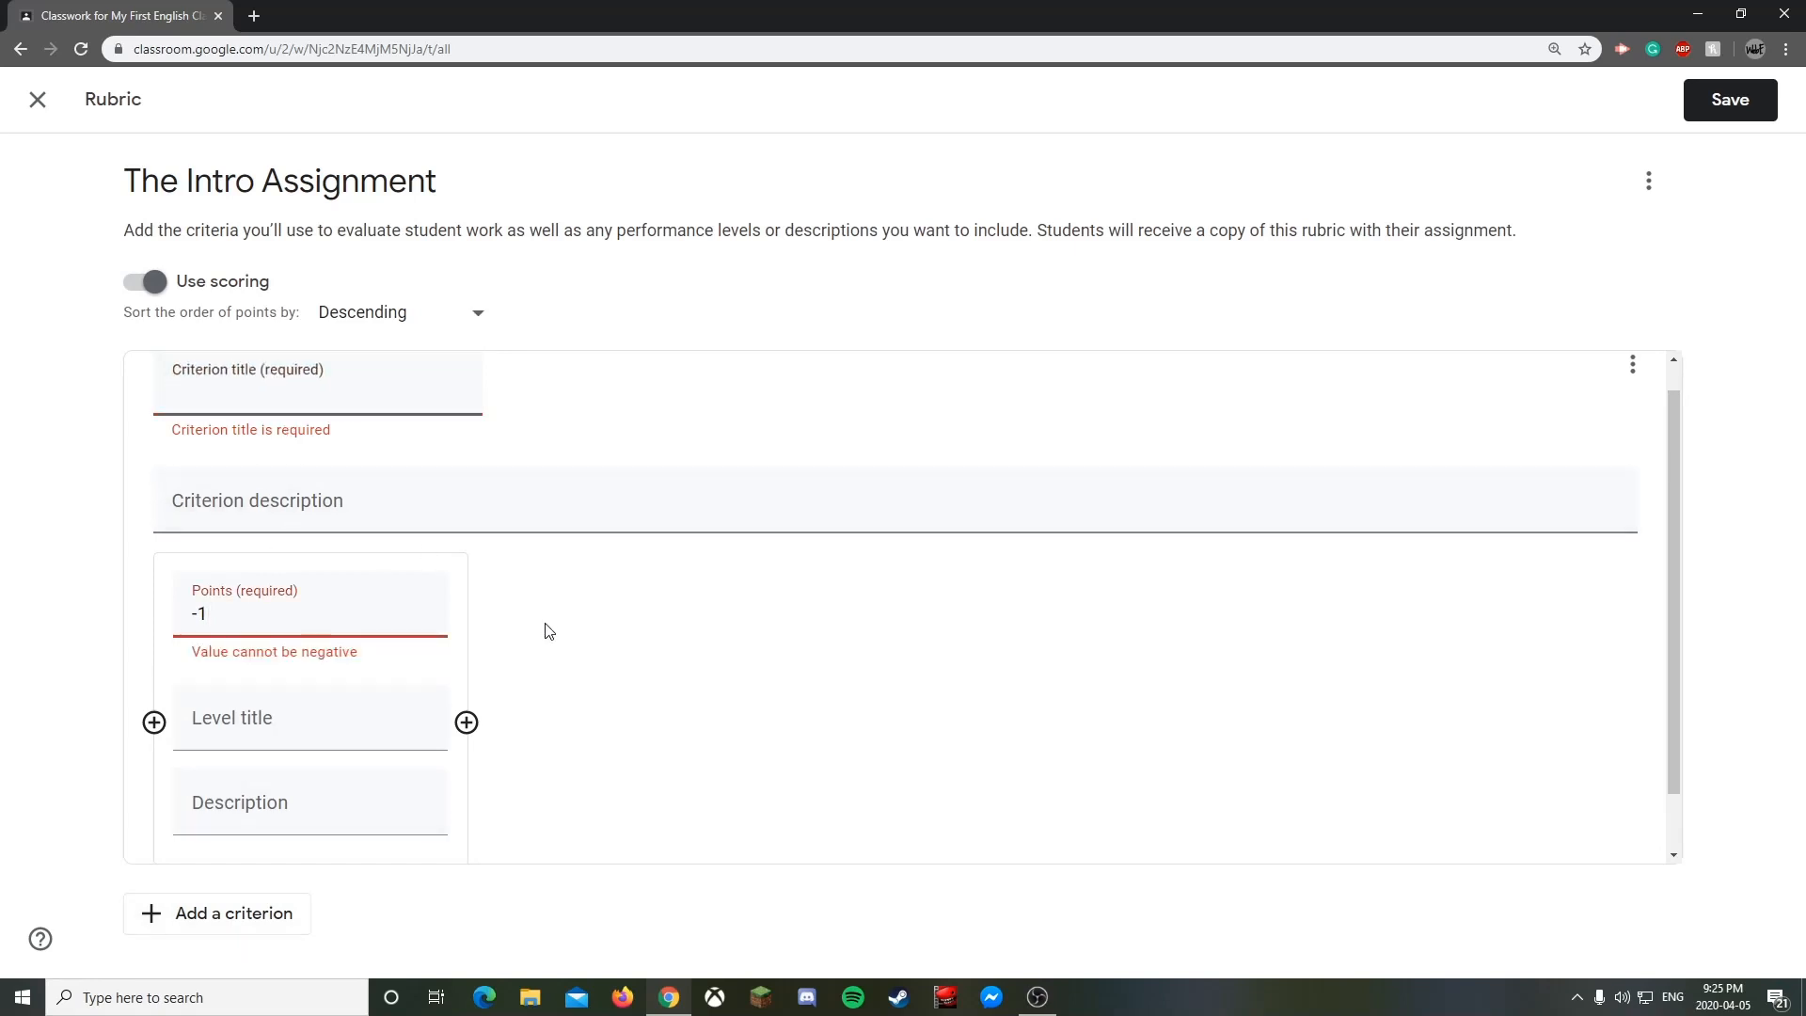
left_click(347, 392)
type("G")
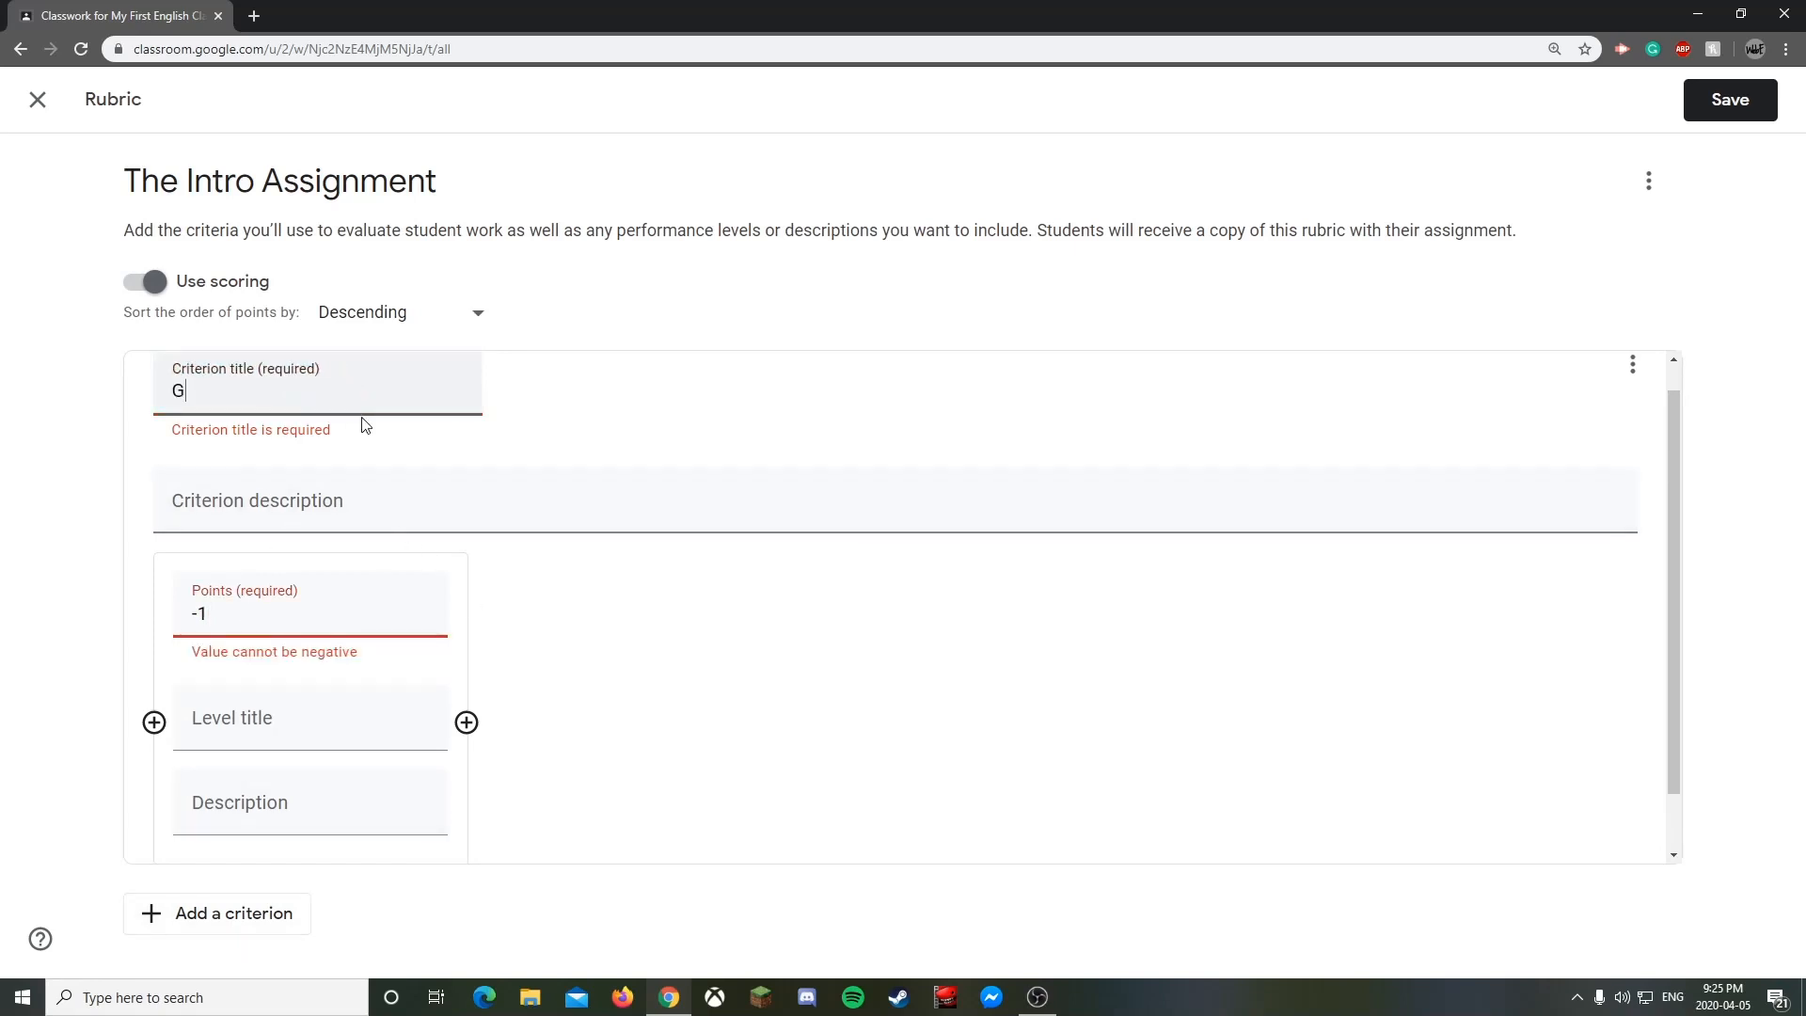
type("rammar")
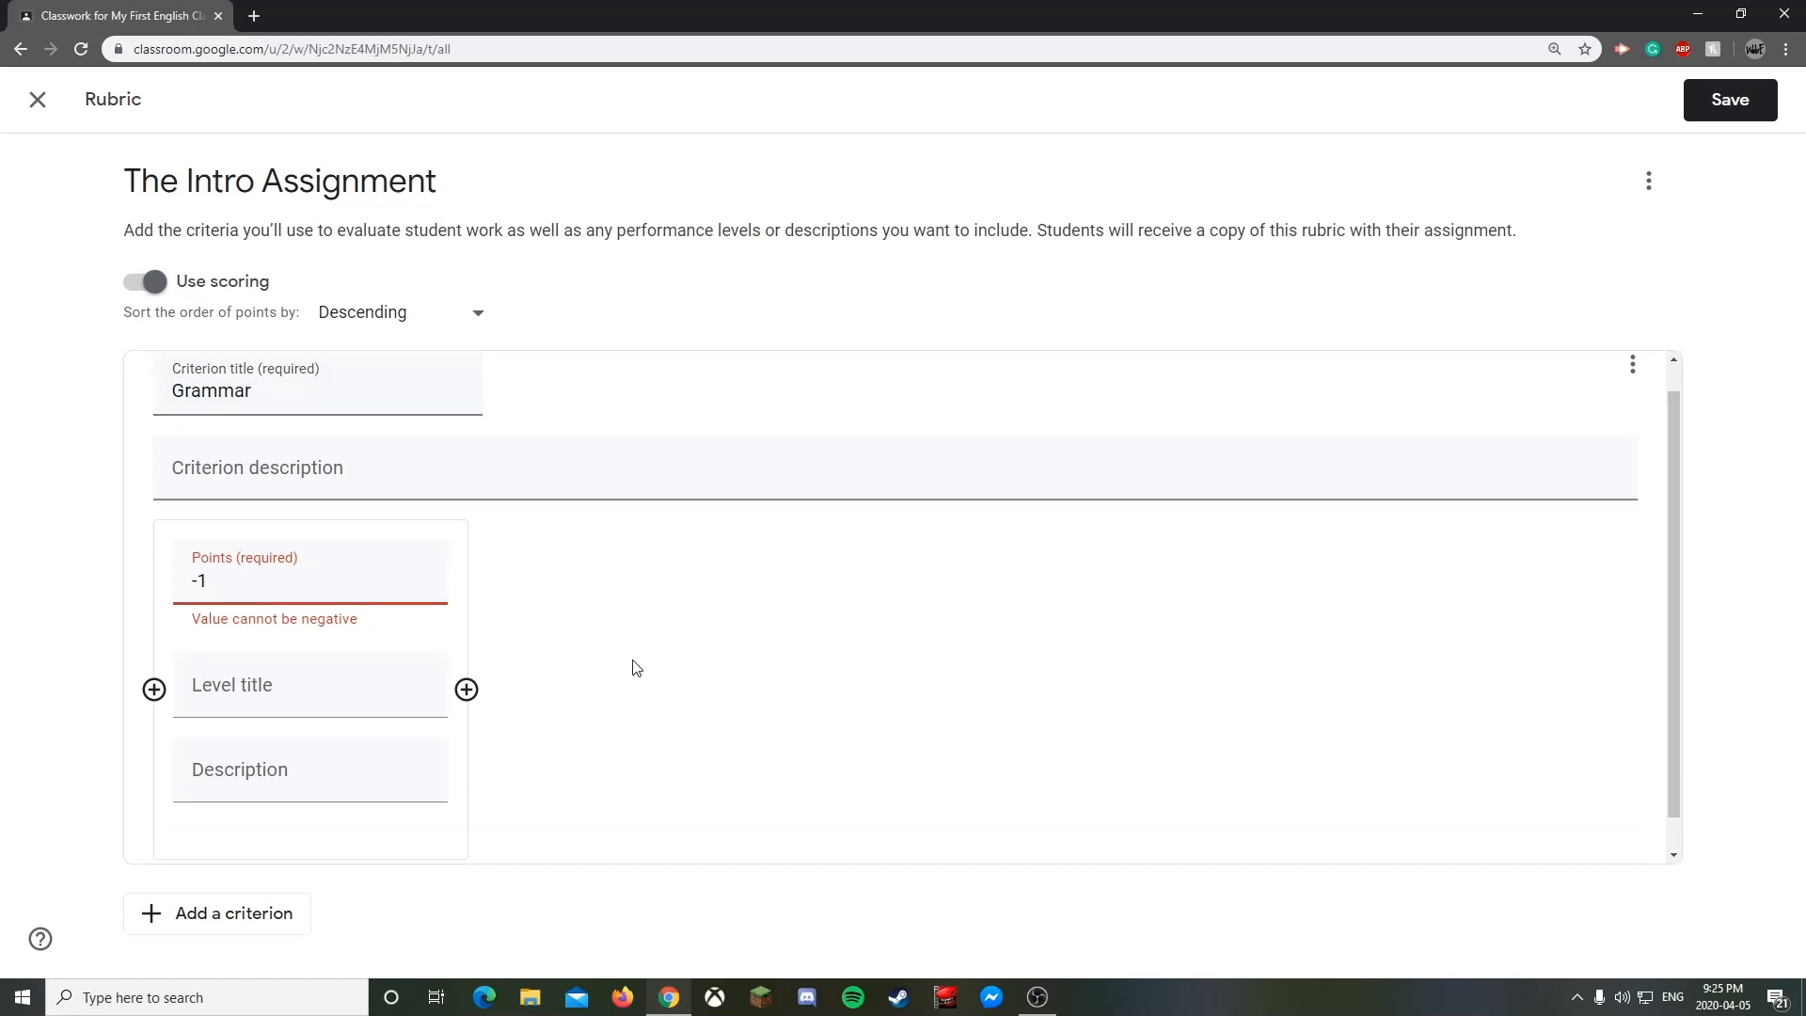
left_click_drag(245, 585, 179, 580)
type("10")
left_click(231, 657)
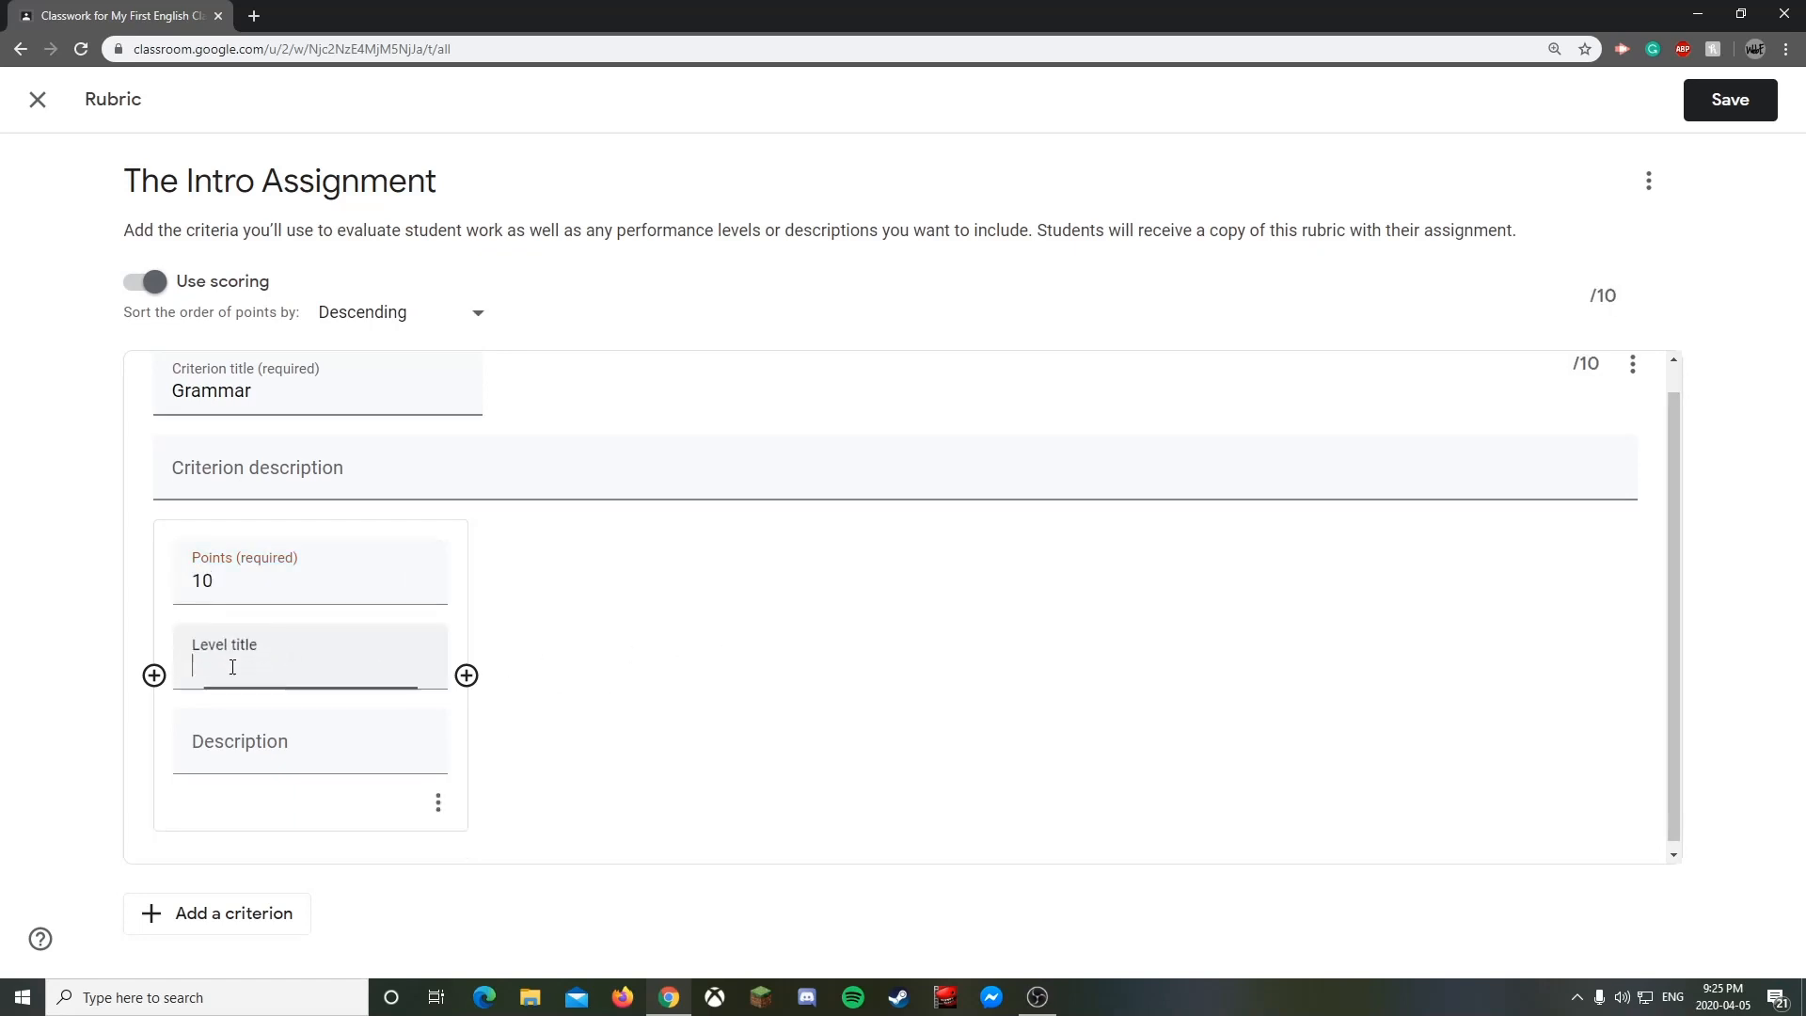
- Add three more Grammar levels worth 5, 3 and 1 points
left_click(467, 675)
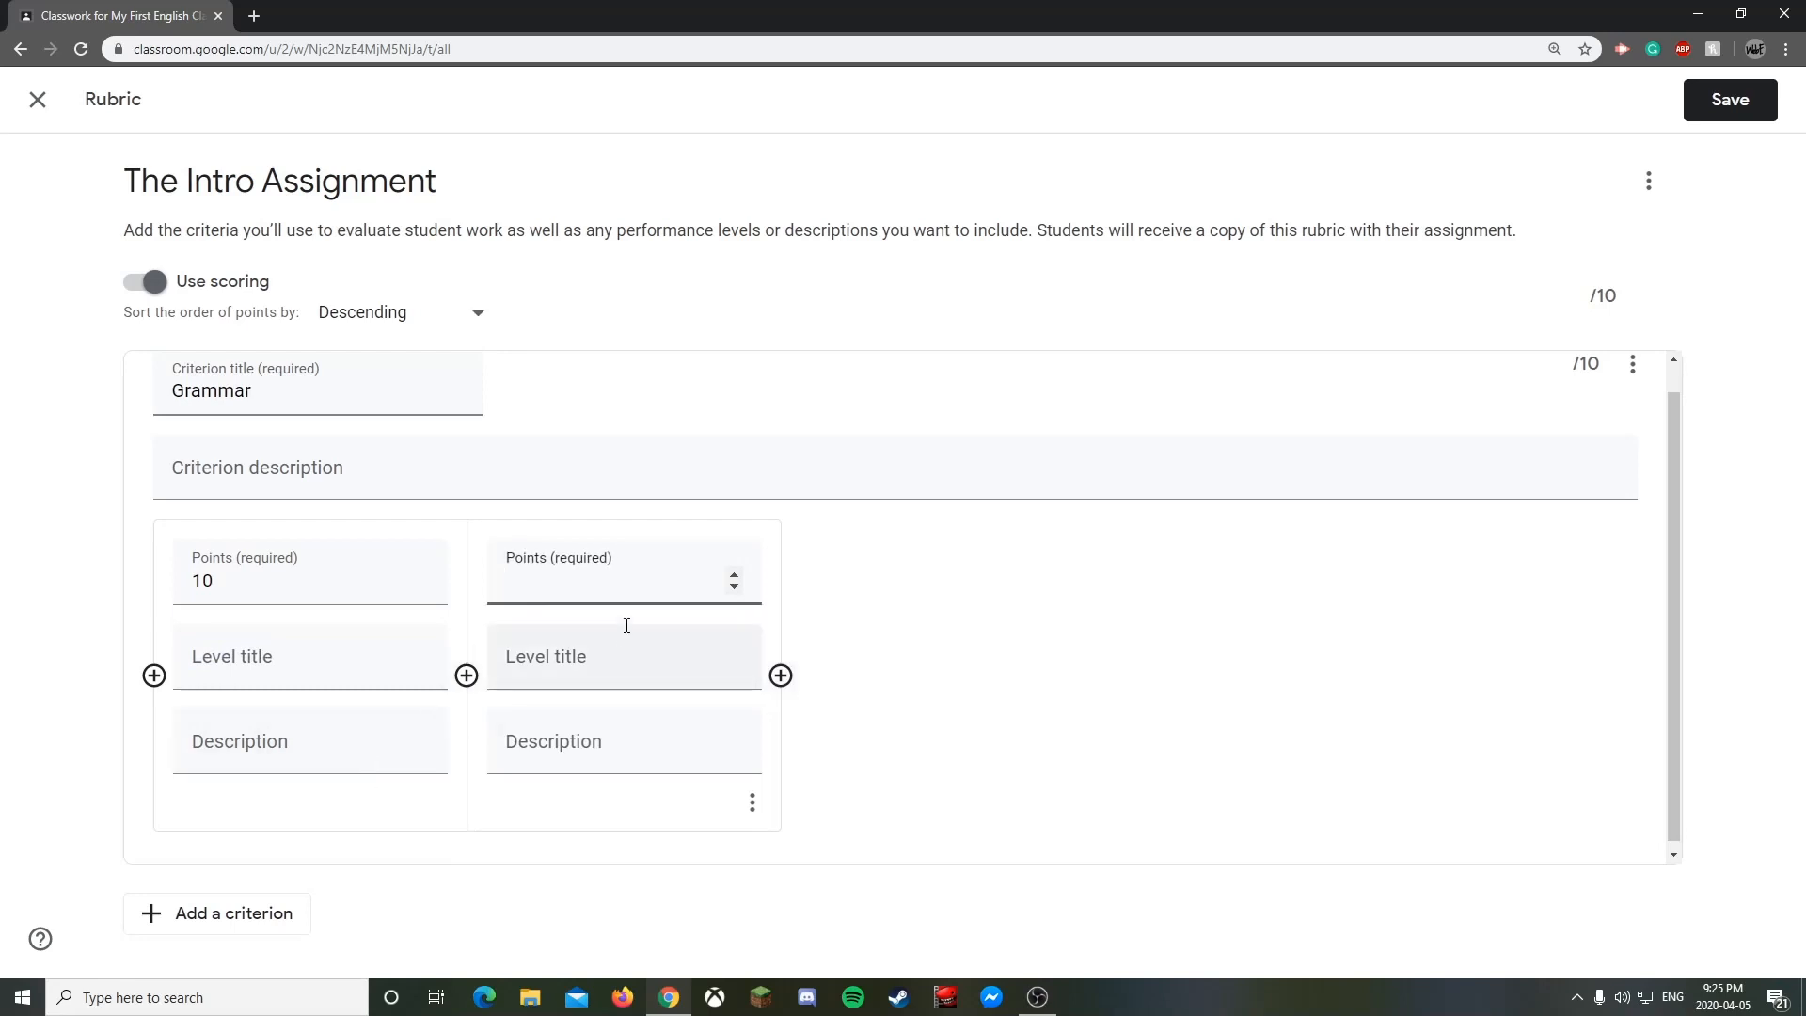
type("5")
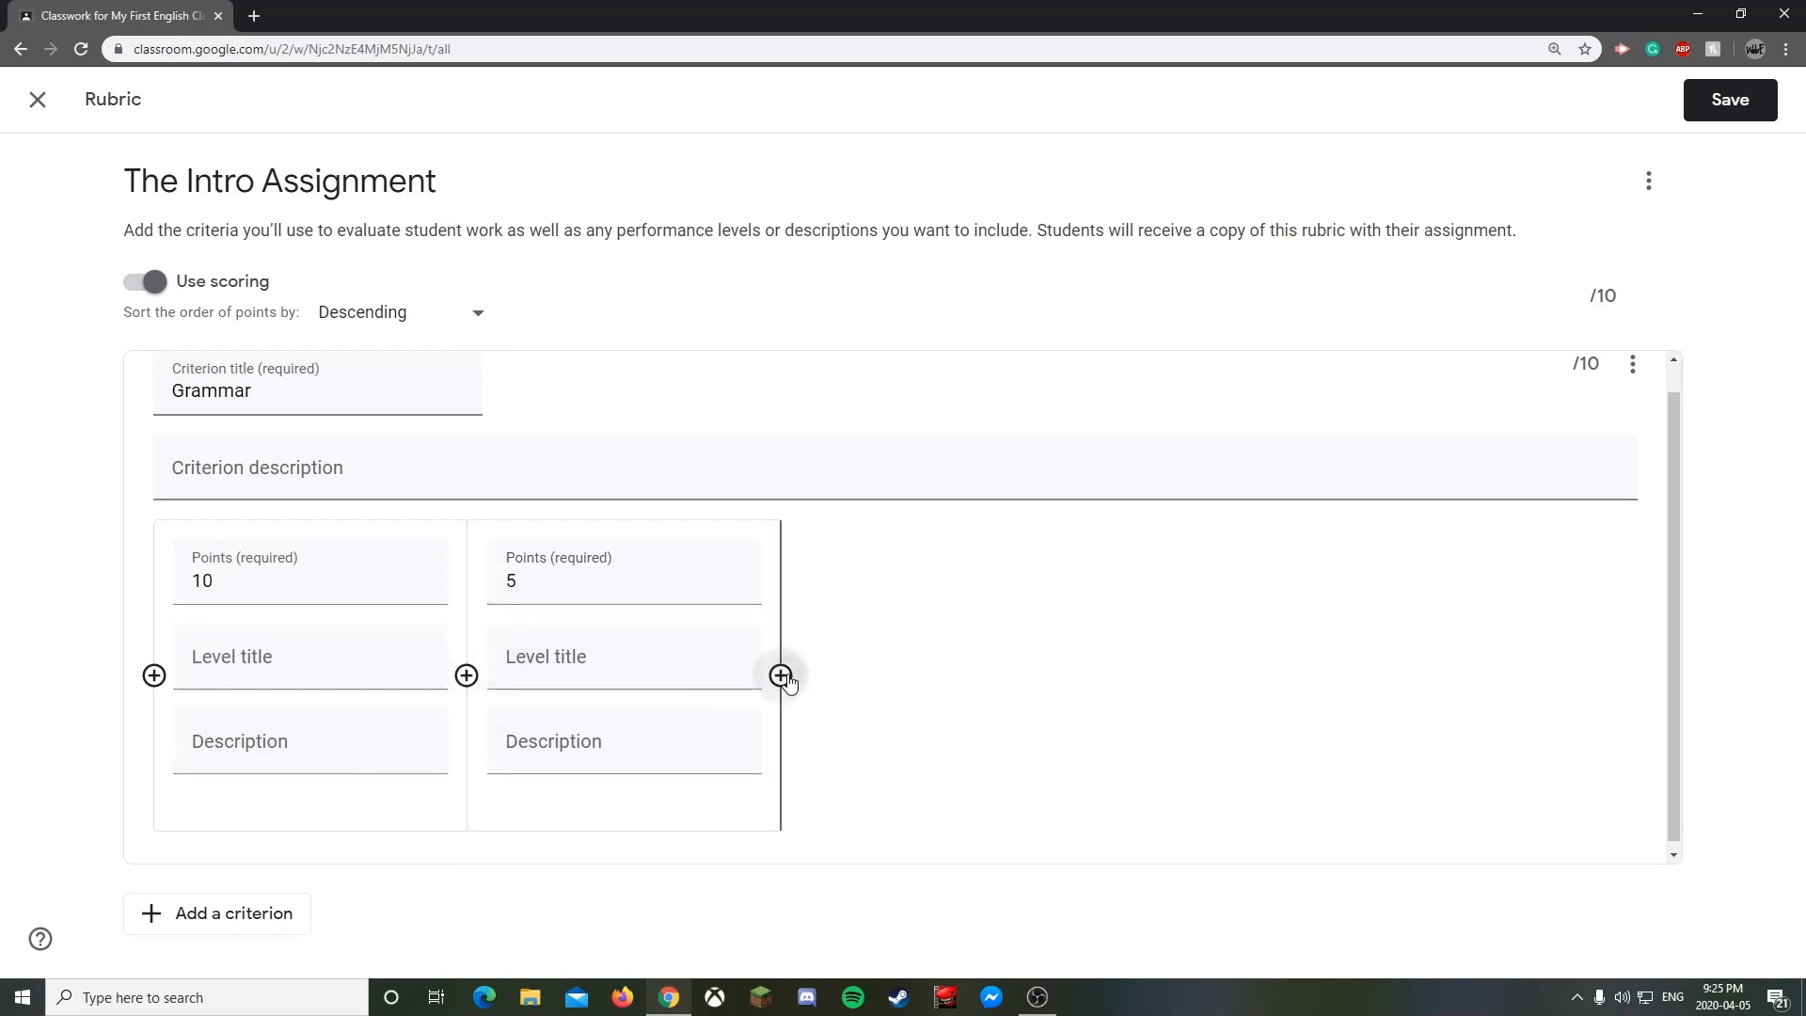
left_click(781, 675)
type("3")
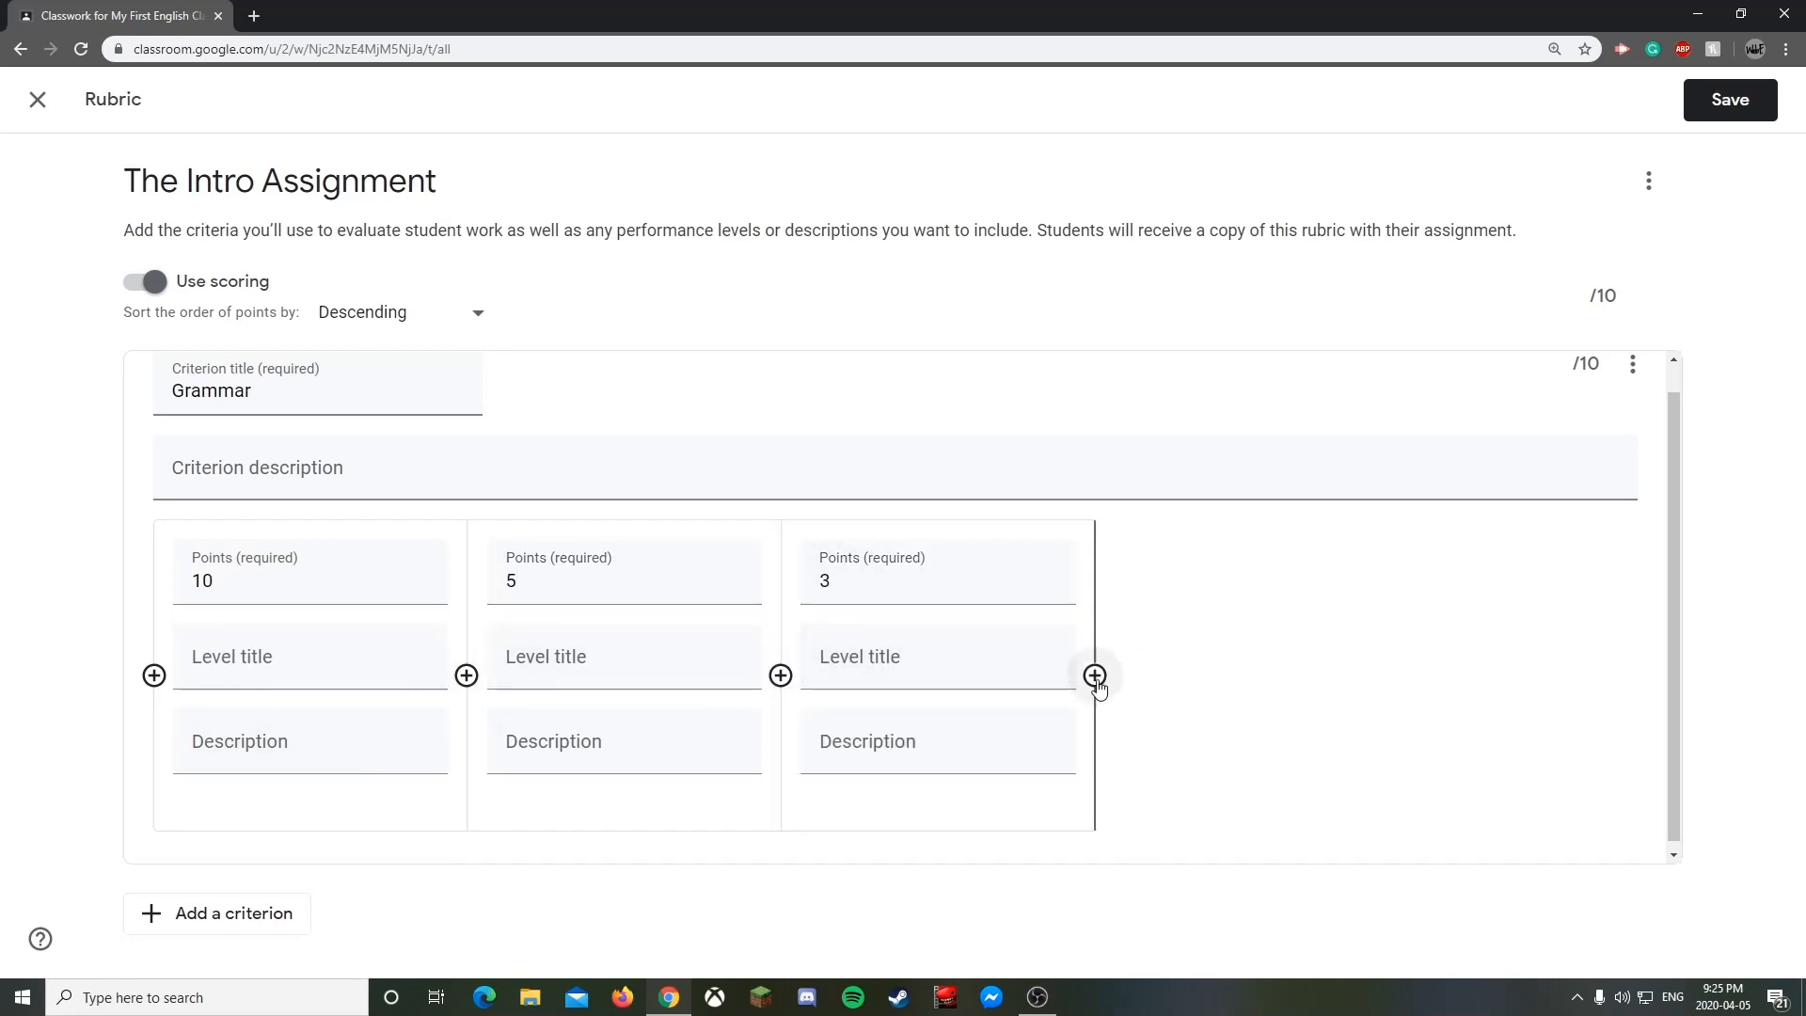
left_click(1095, 675)
type("1")
left_click(1505, 612)
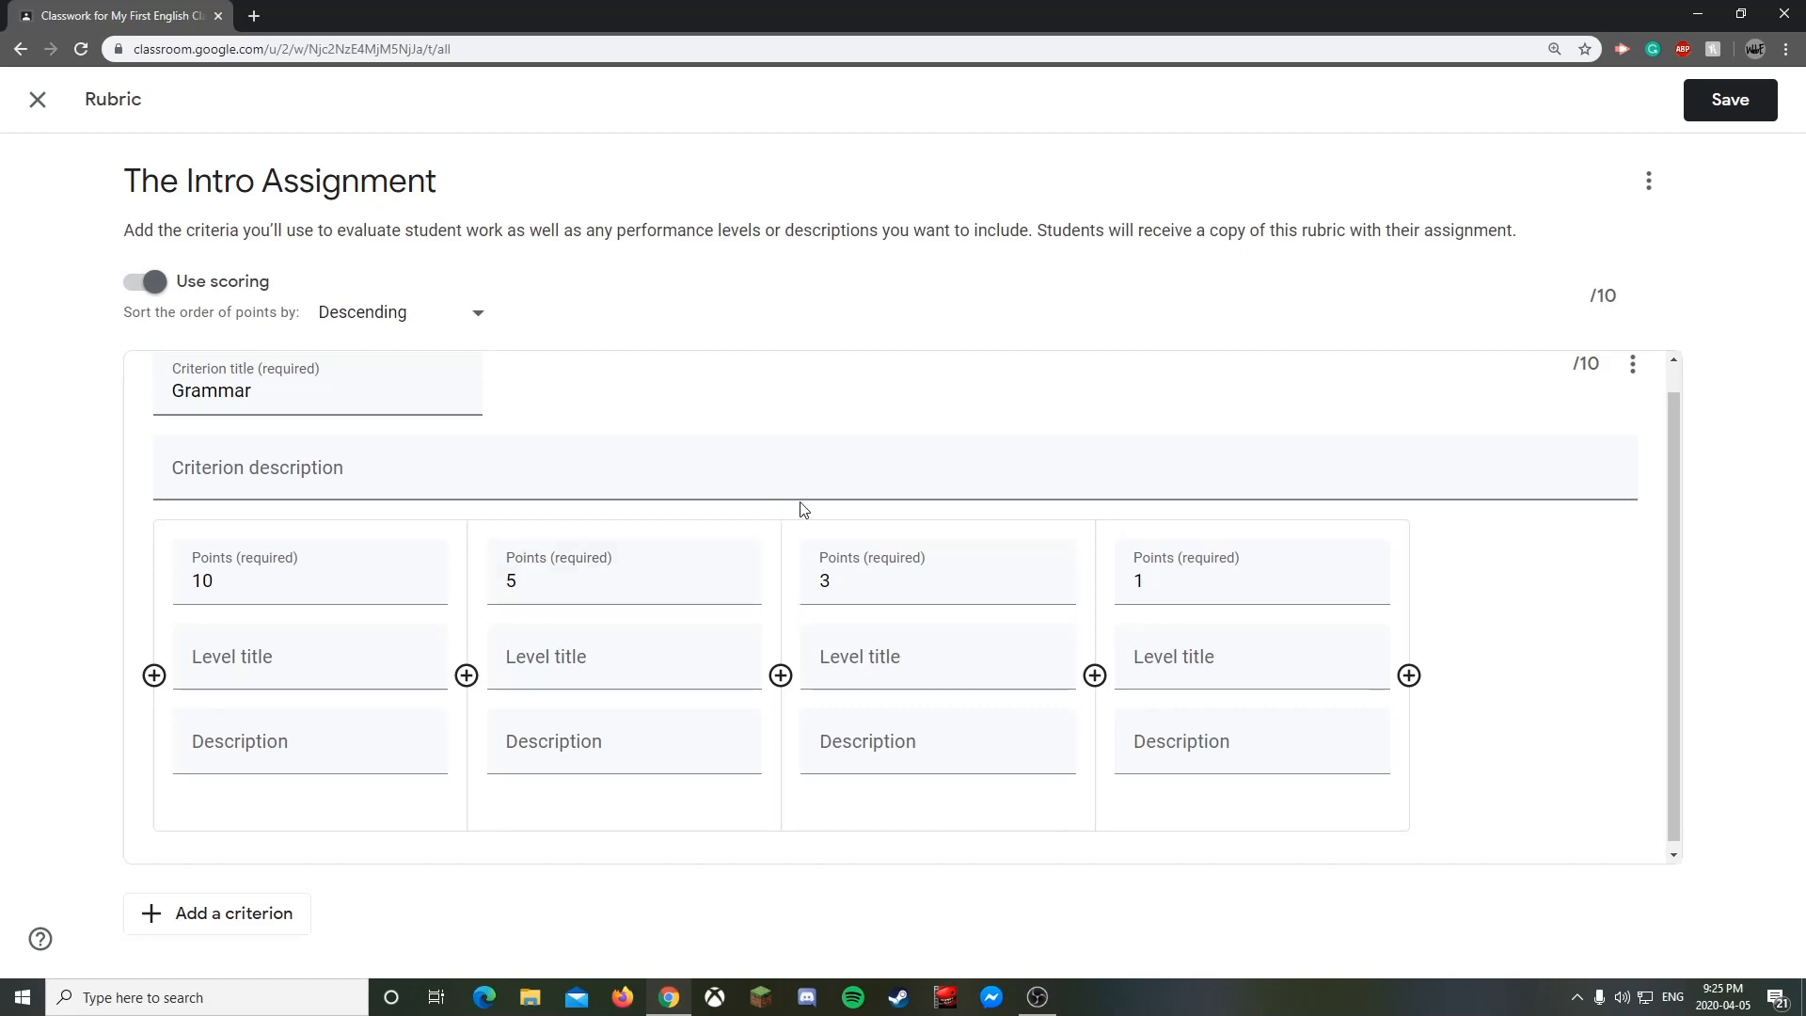
- Add a second criterion, try saving, then delete that blank criterion
left_click(229, 915)
scroll(371, 730, "up", 2)
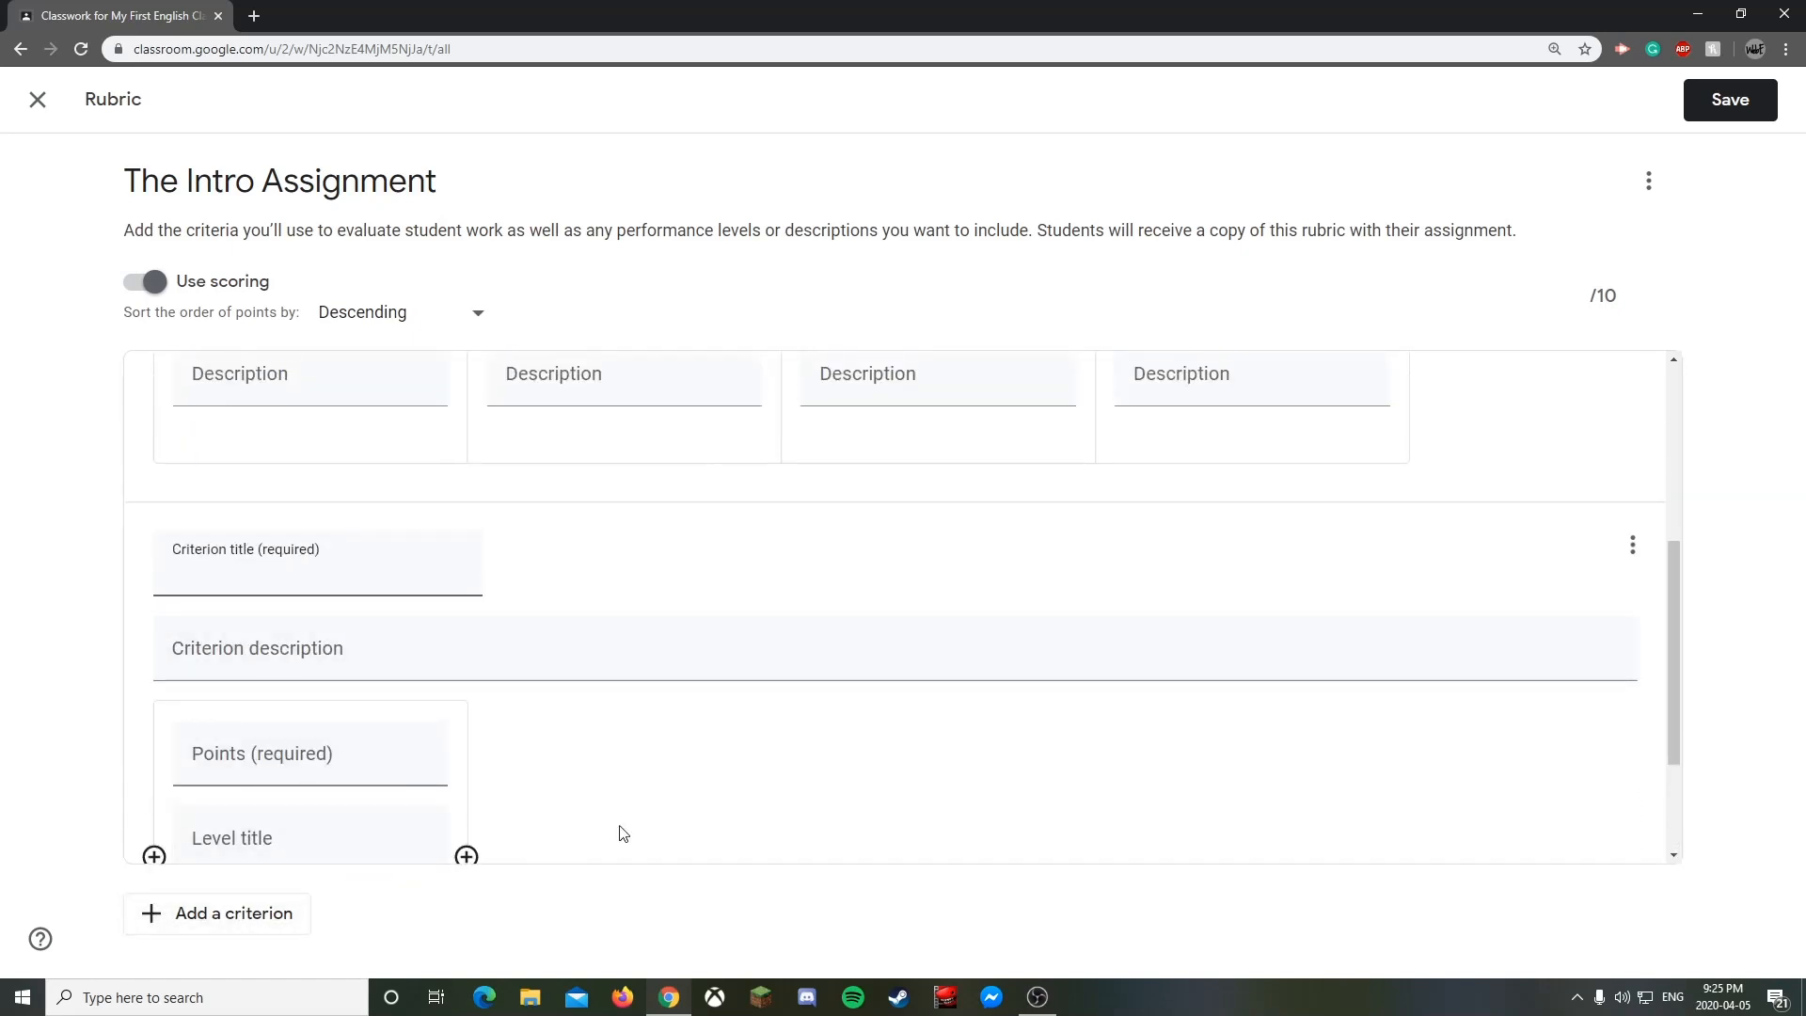
scroll(504, 798, "up", 3)
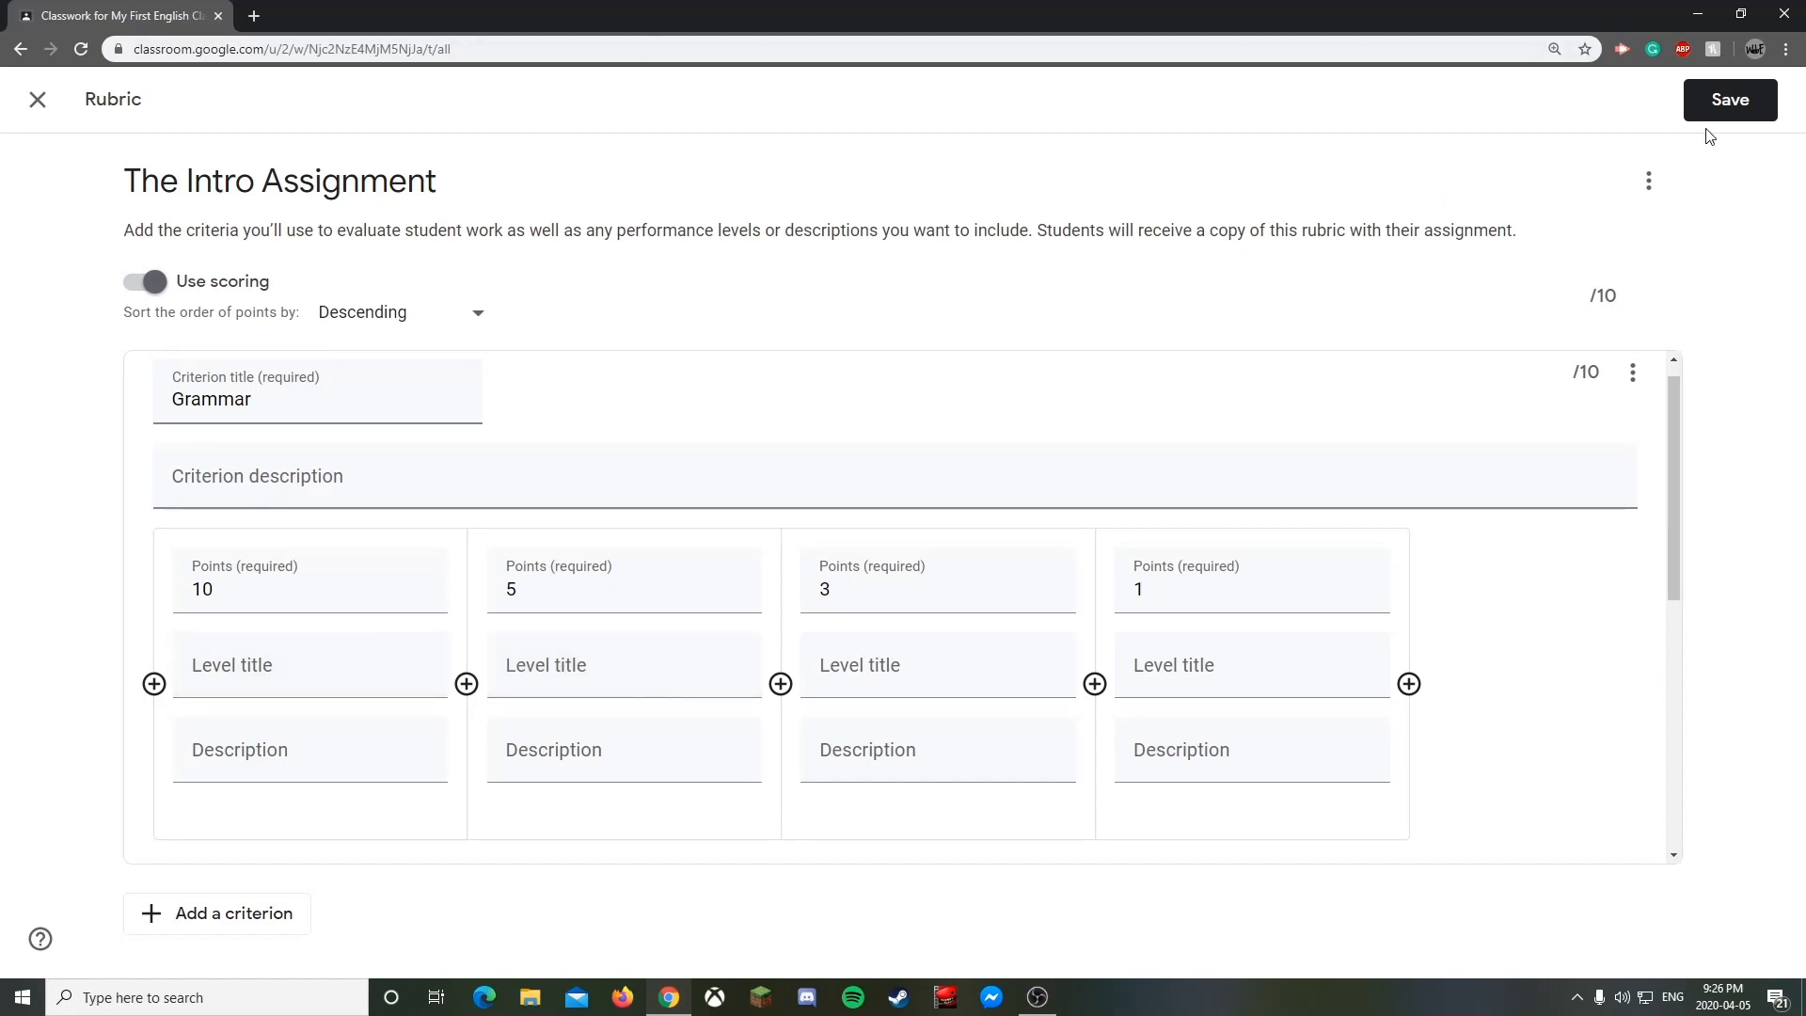
left_click(1731, 103)
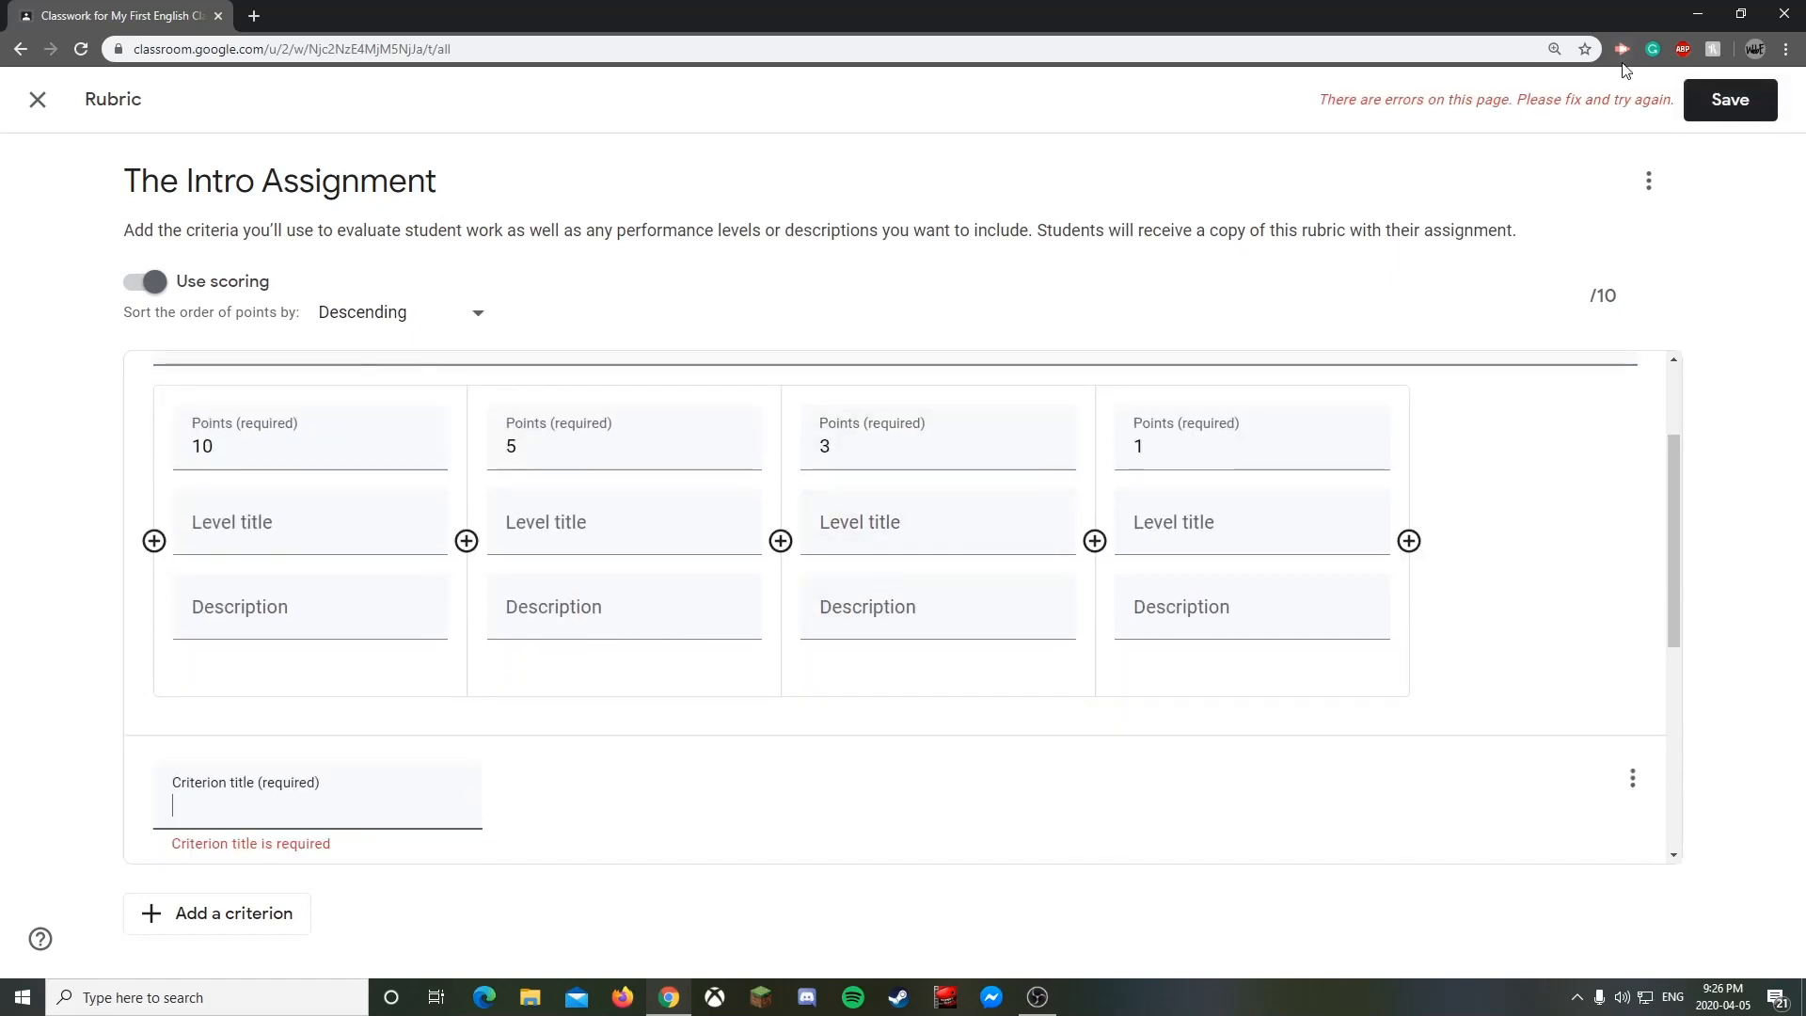
left_click(995, 782)
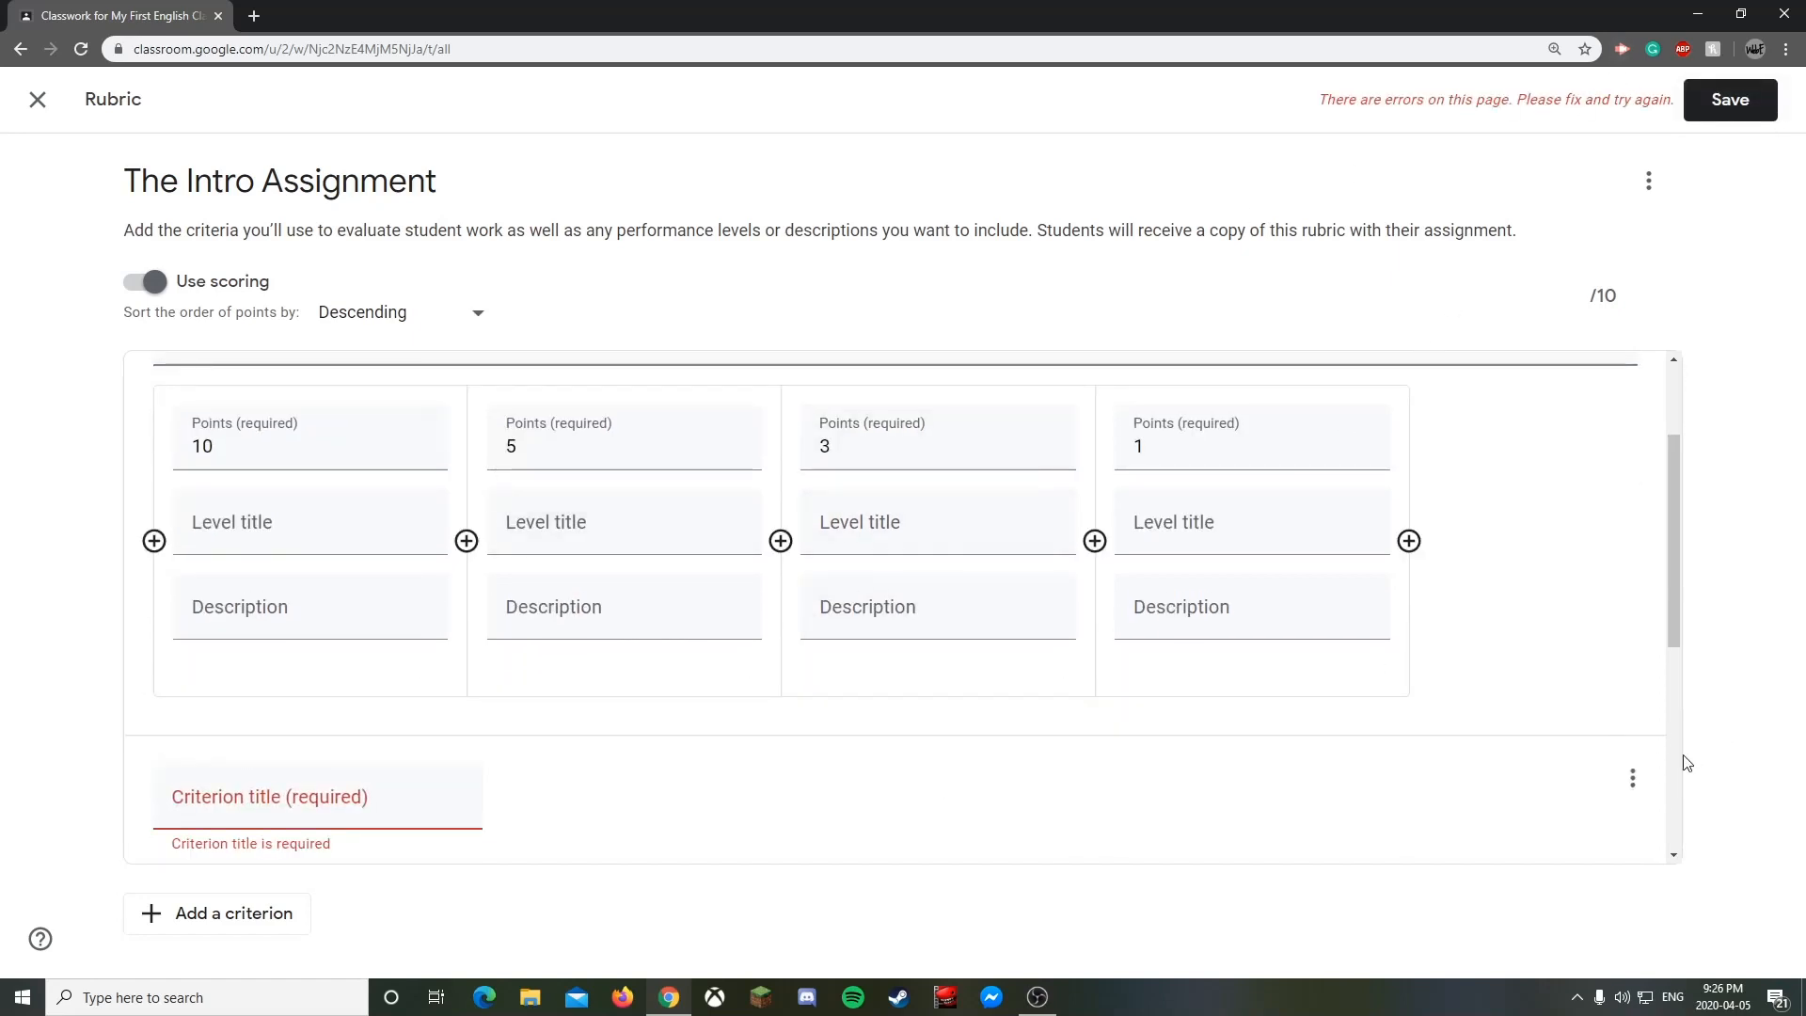
left_click(1633, 778)
left_click(1481, 840)
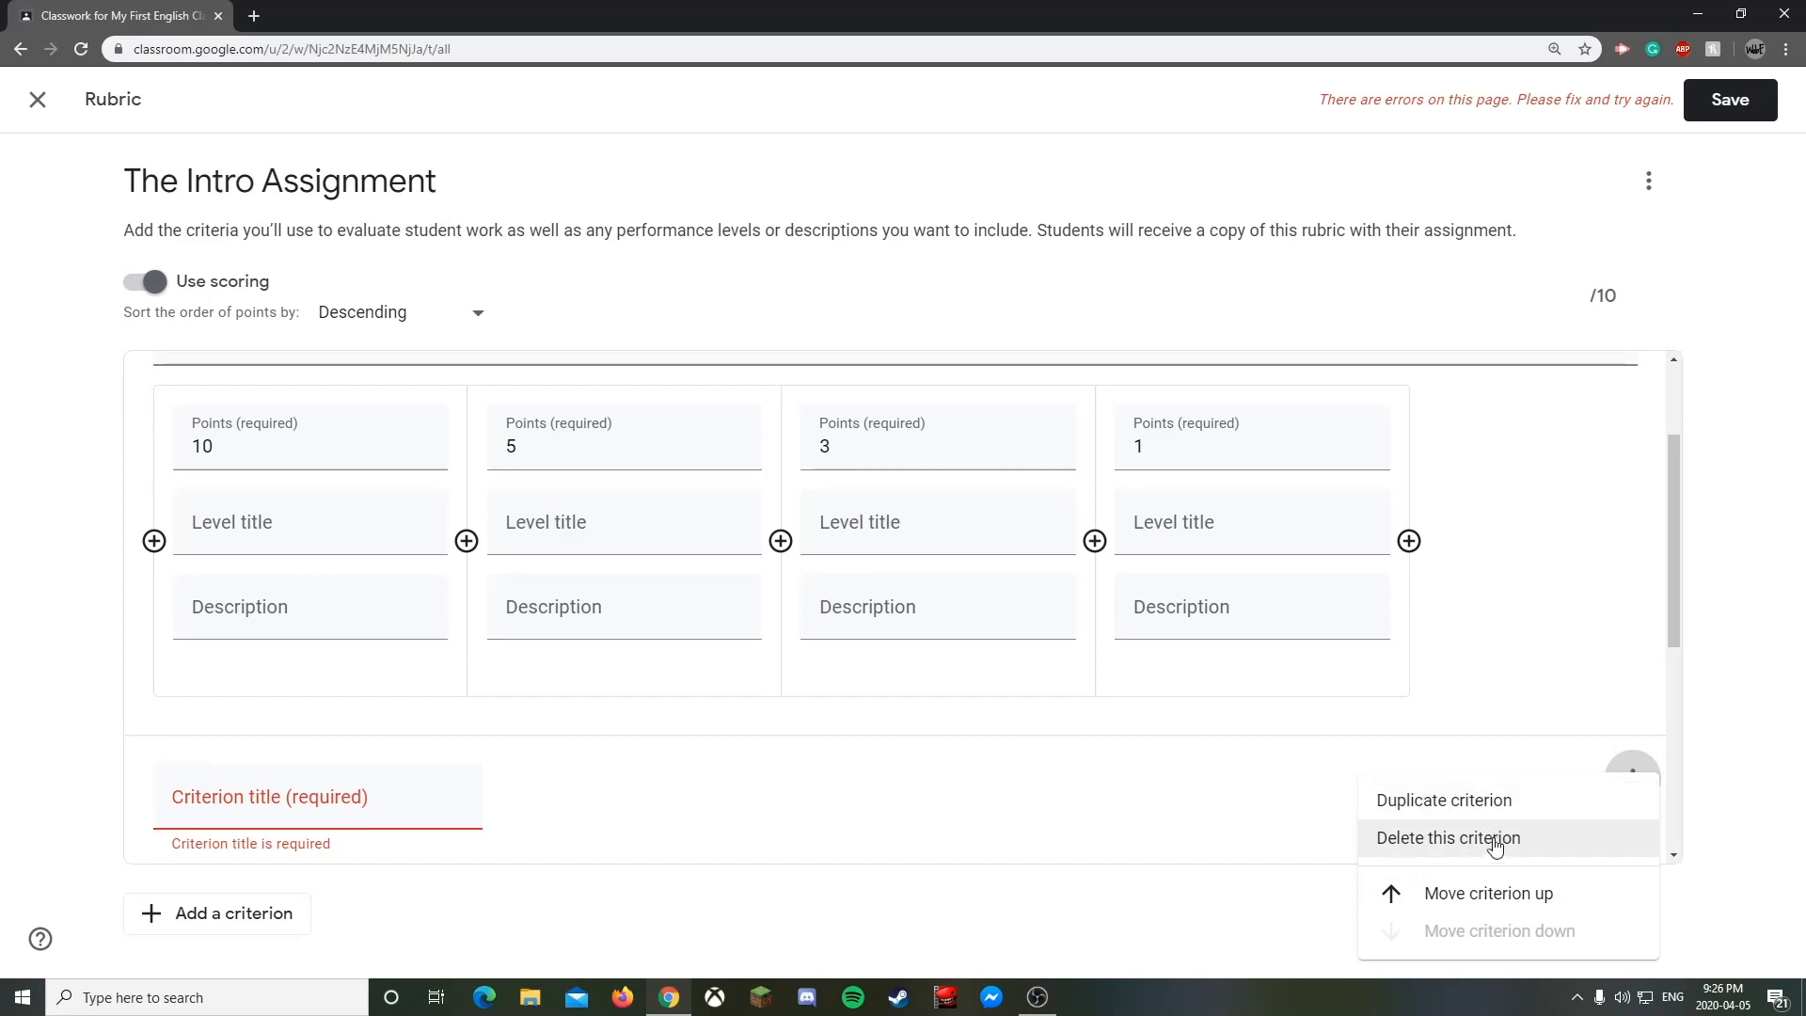
- Save the Grammar rubric, check the Assign options, then assign The Intro Assignment
left_click(1730, 100)
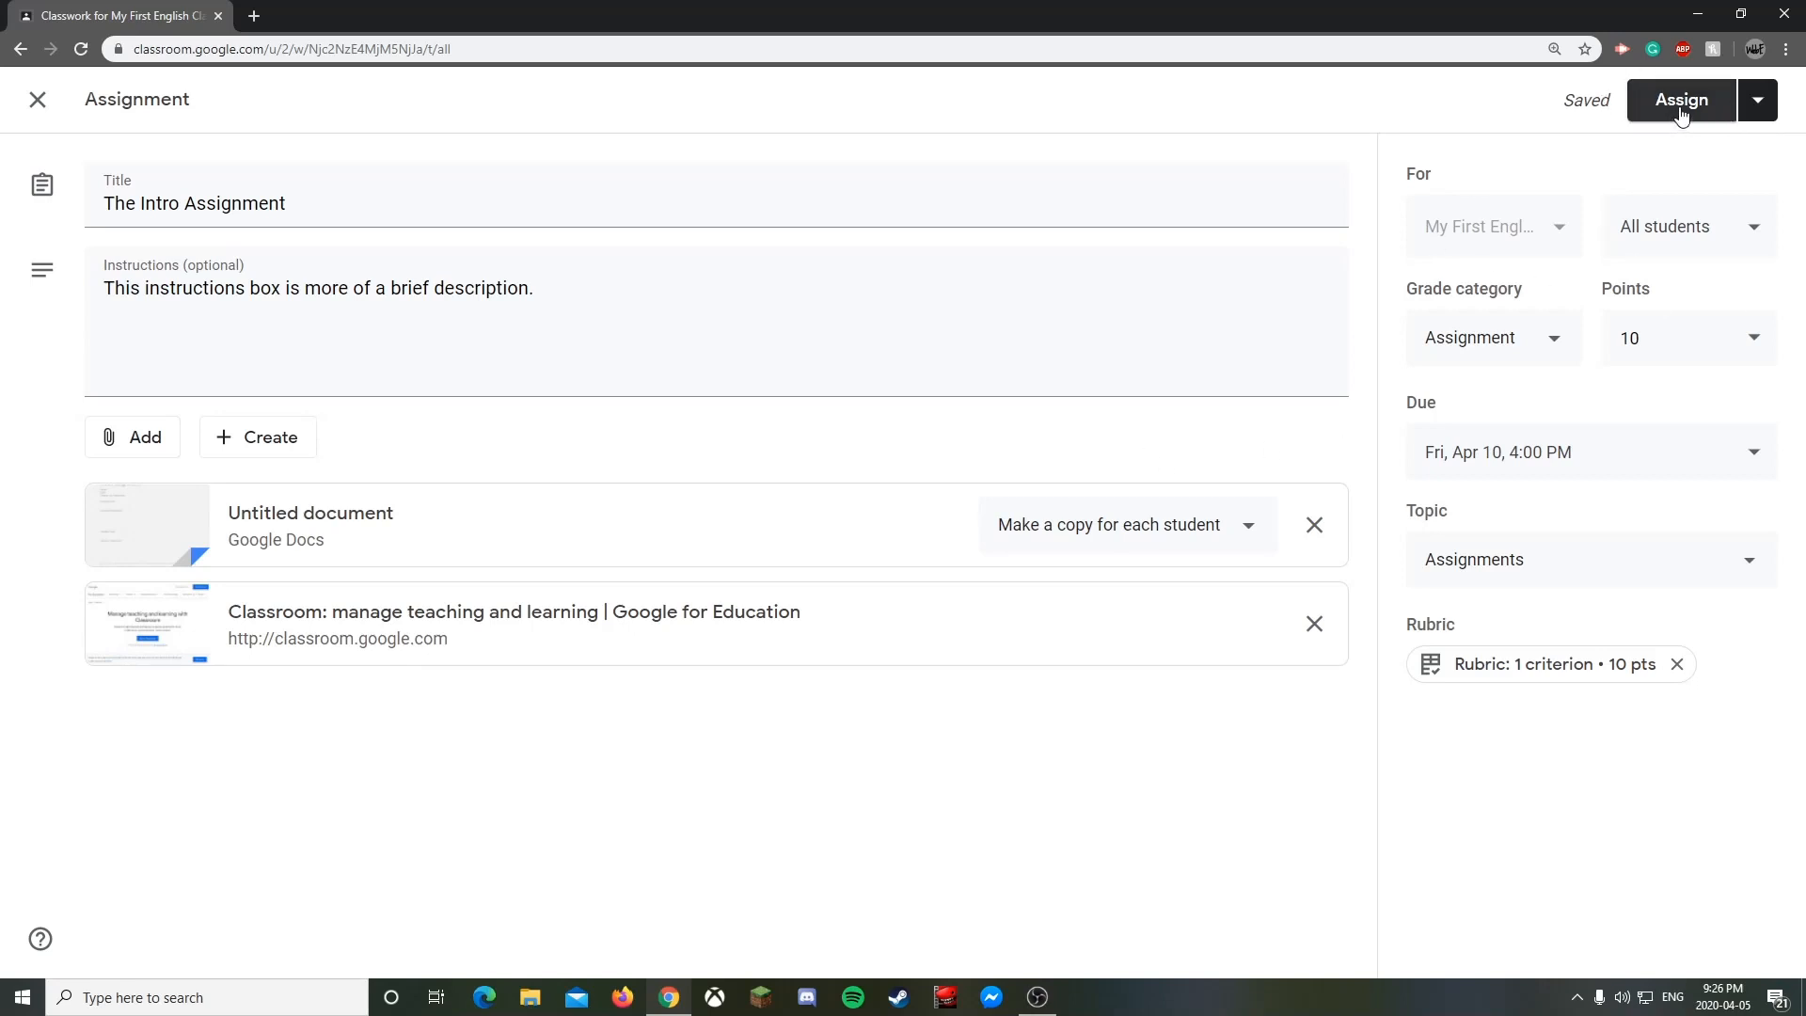
left_click(1759, 101)
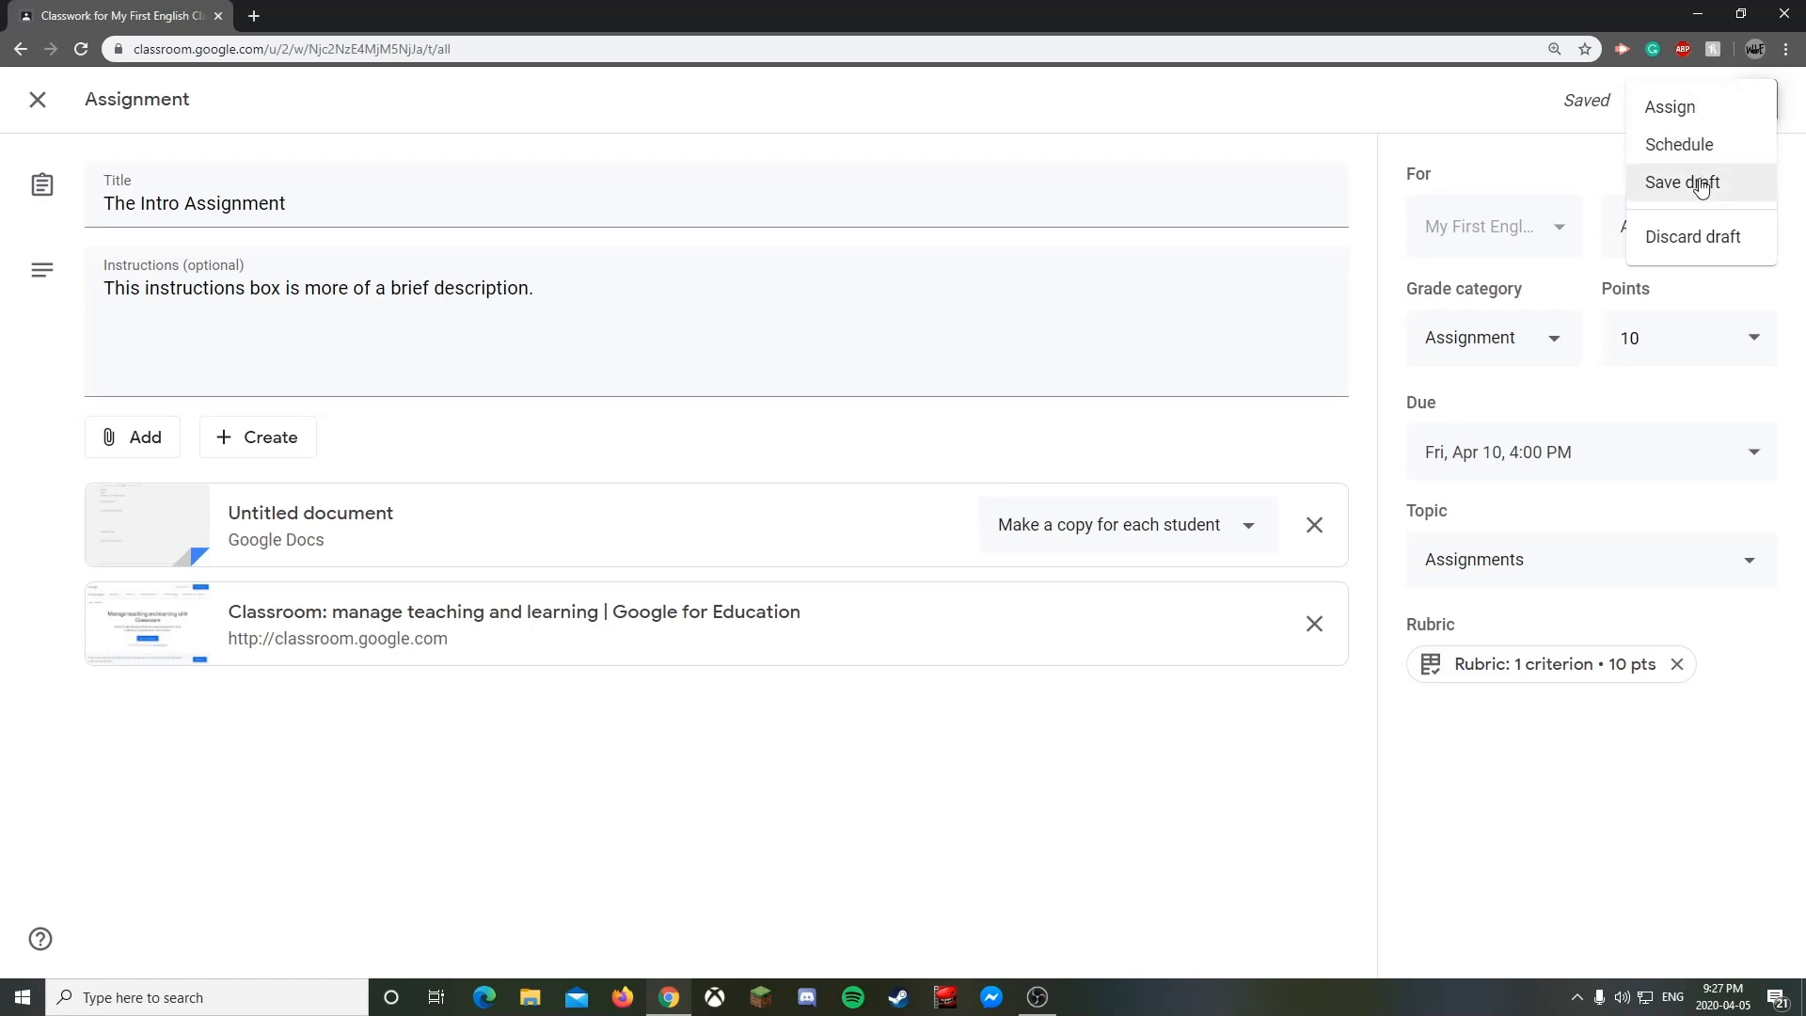
left_click(1551, 189)
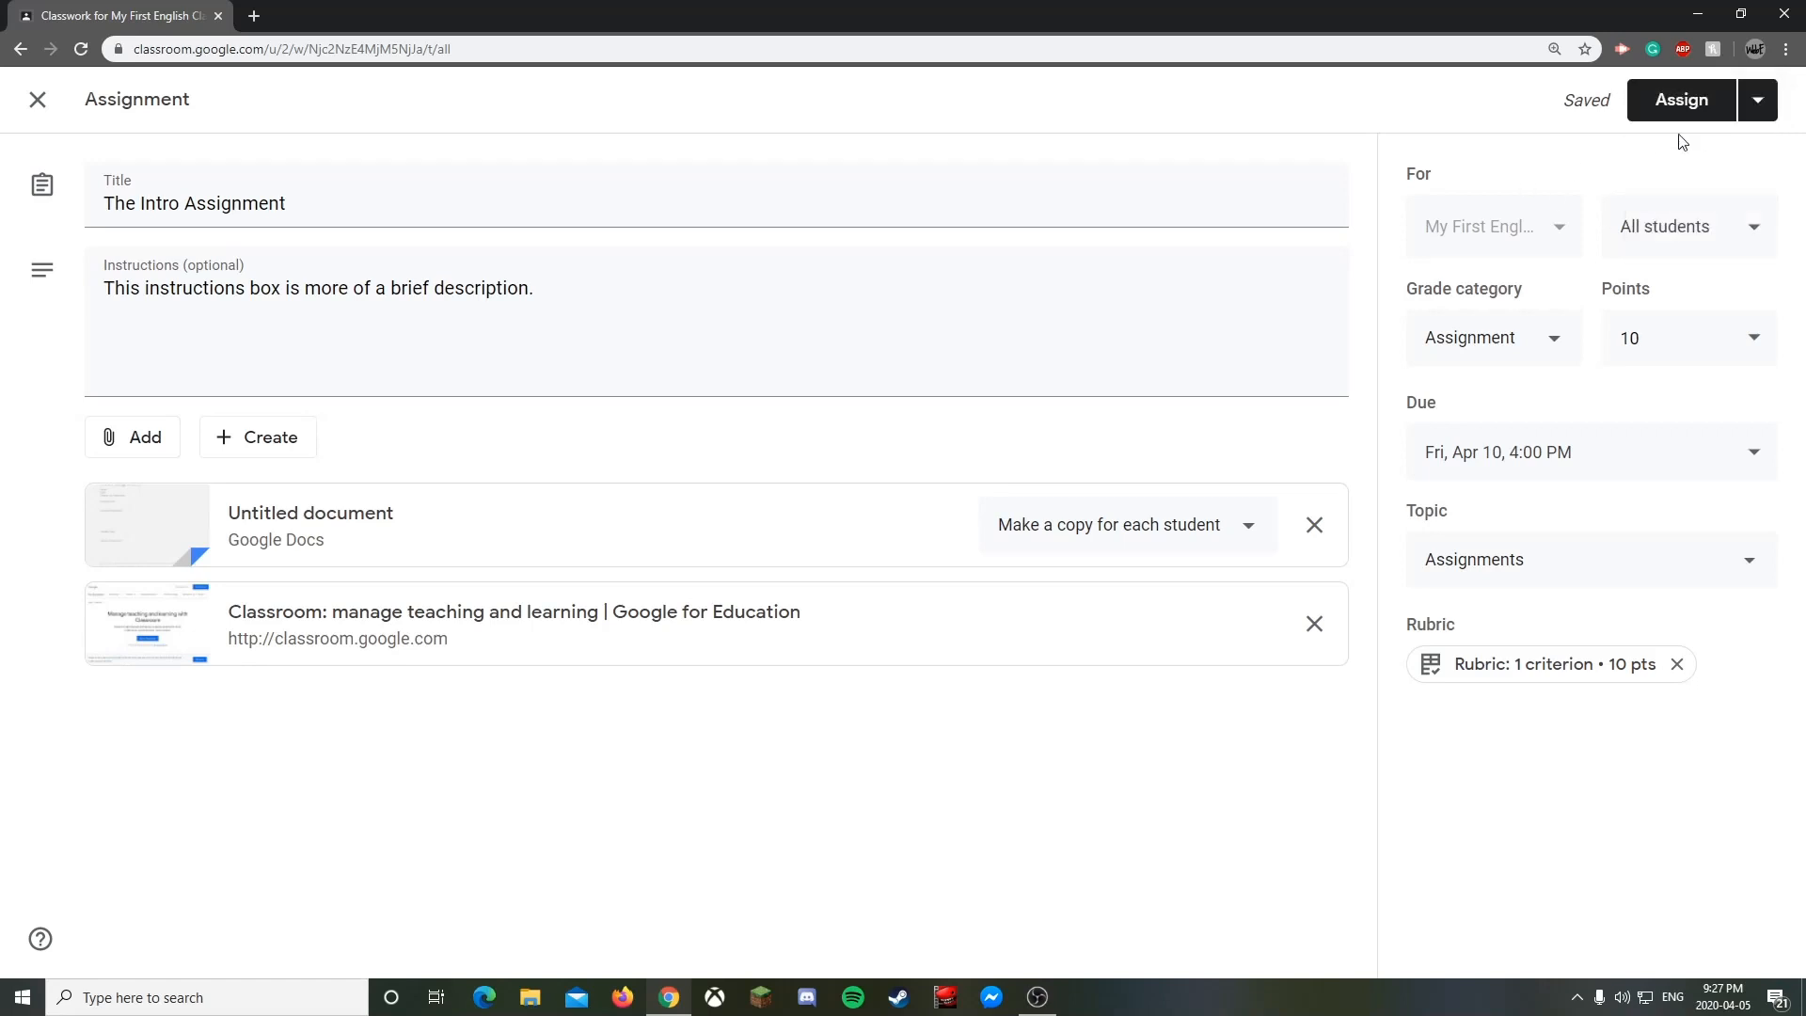
left_click(1687, 116)
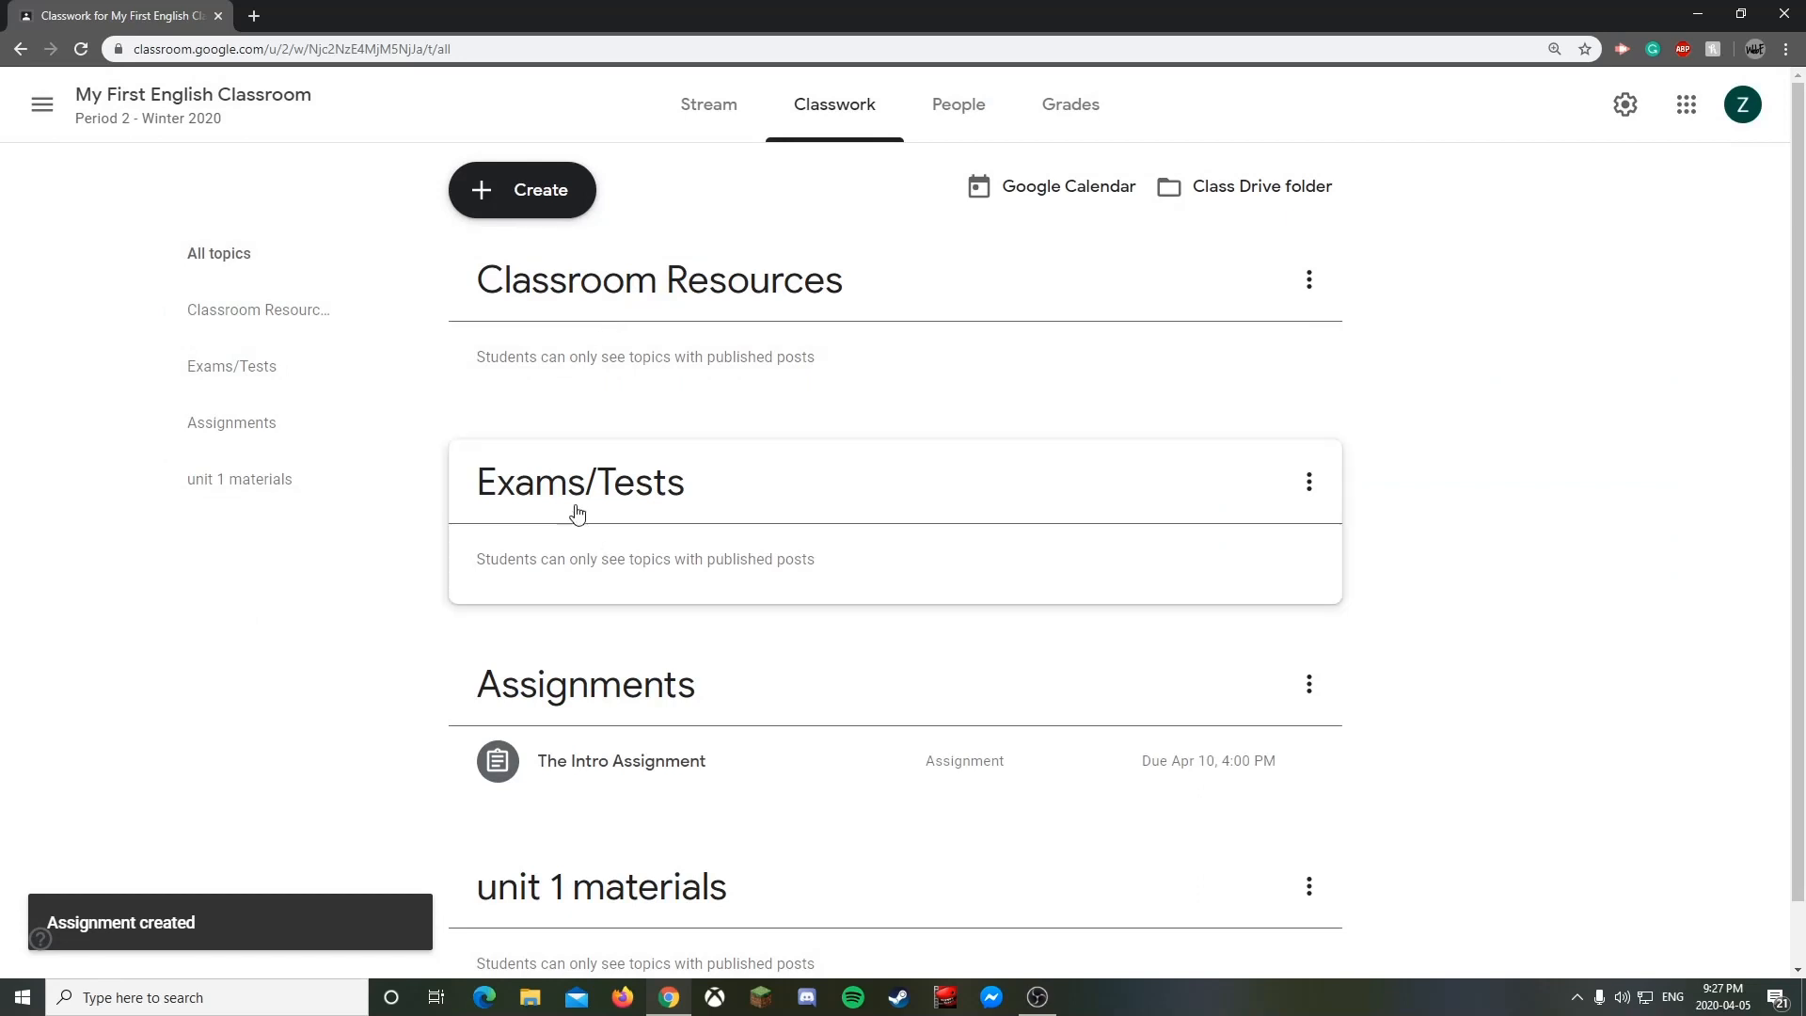
- Scroll Classwork to confirm The Intro Assignment is posted, then open the Create menu
scroll(489, 456, "down", 1)
scroll(778, 597, "up", 1)
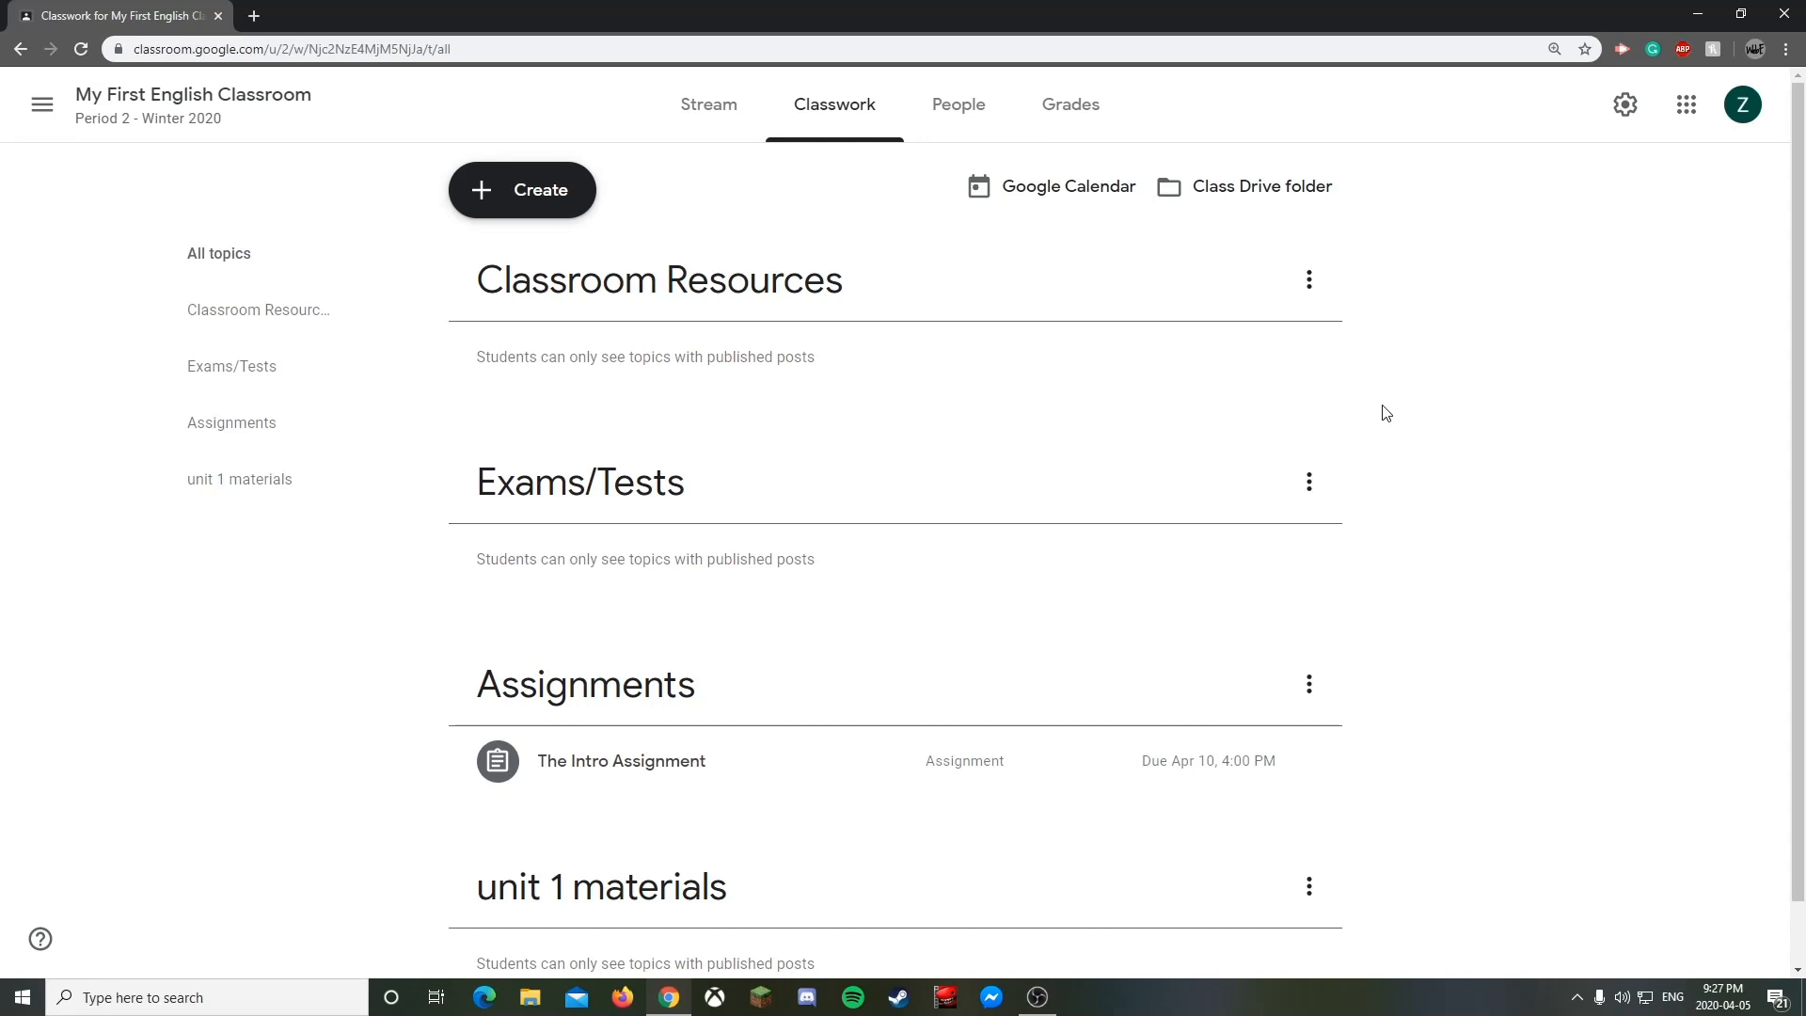
left_click(560, 203)
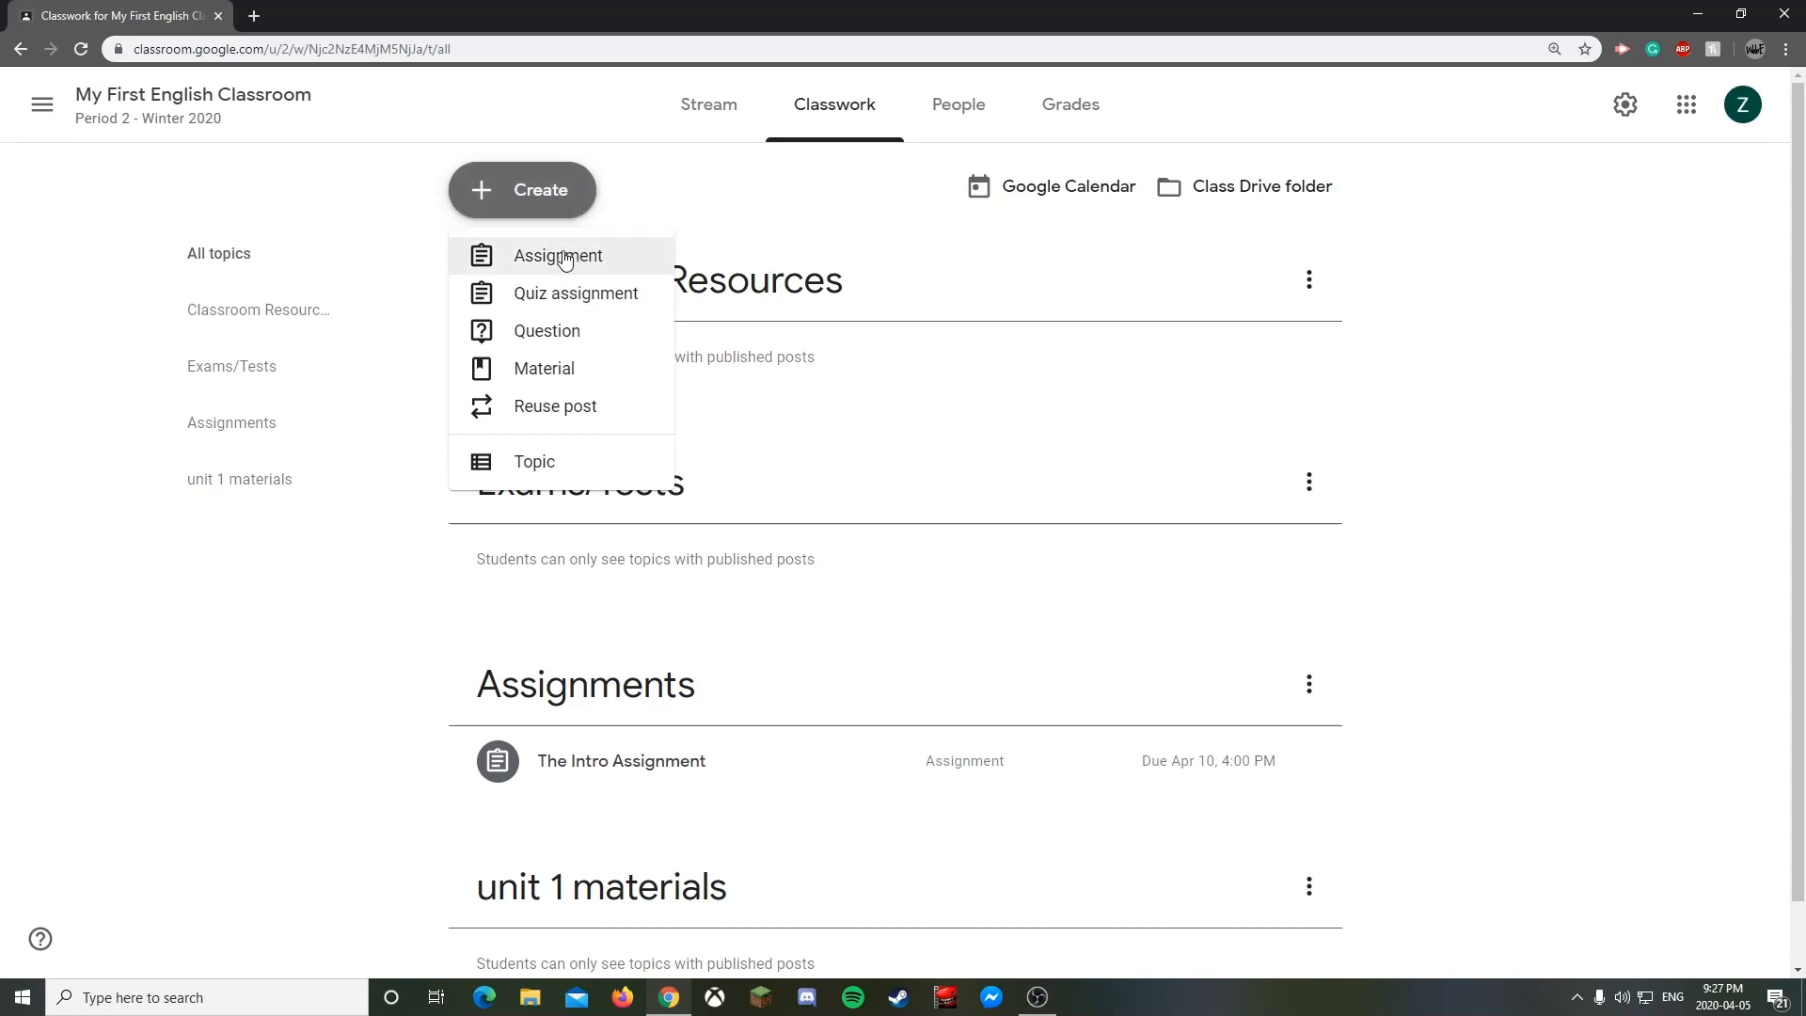
left_click(548, 334)
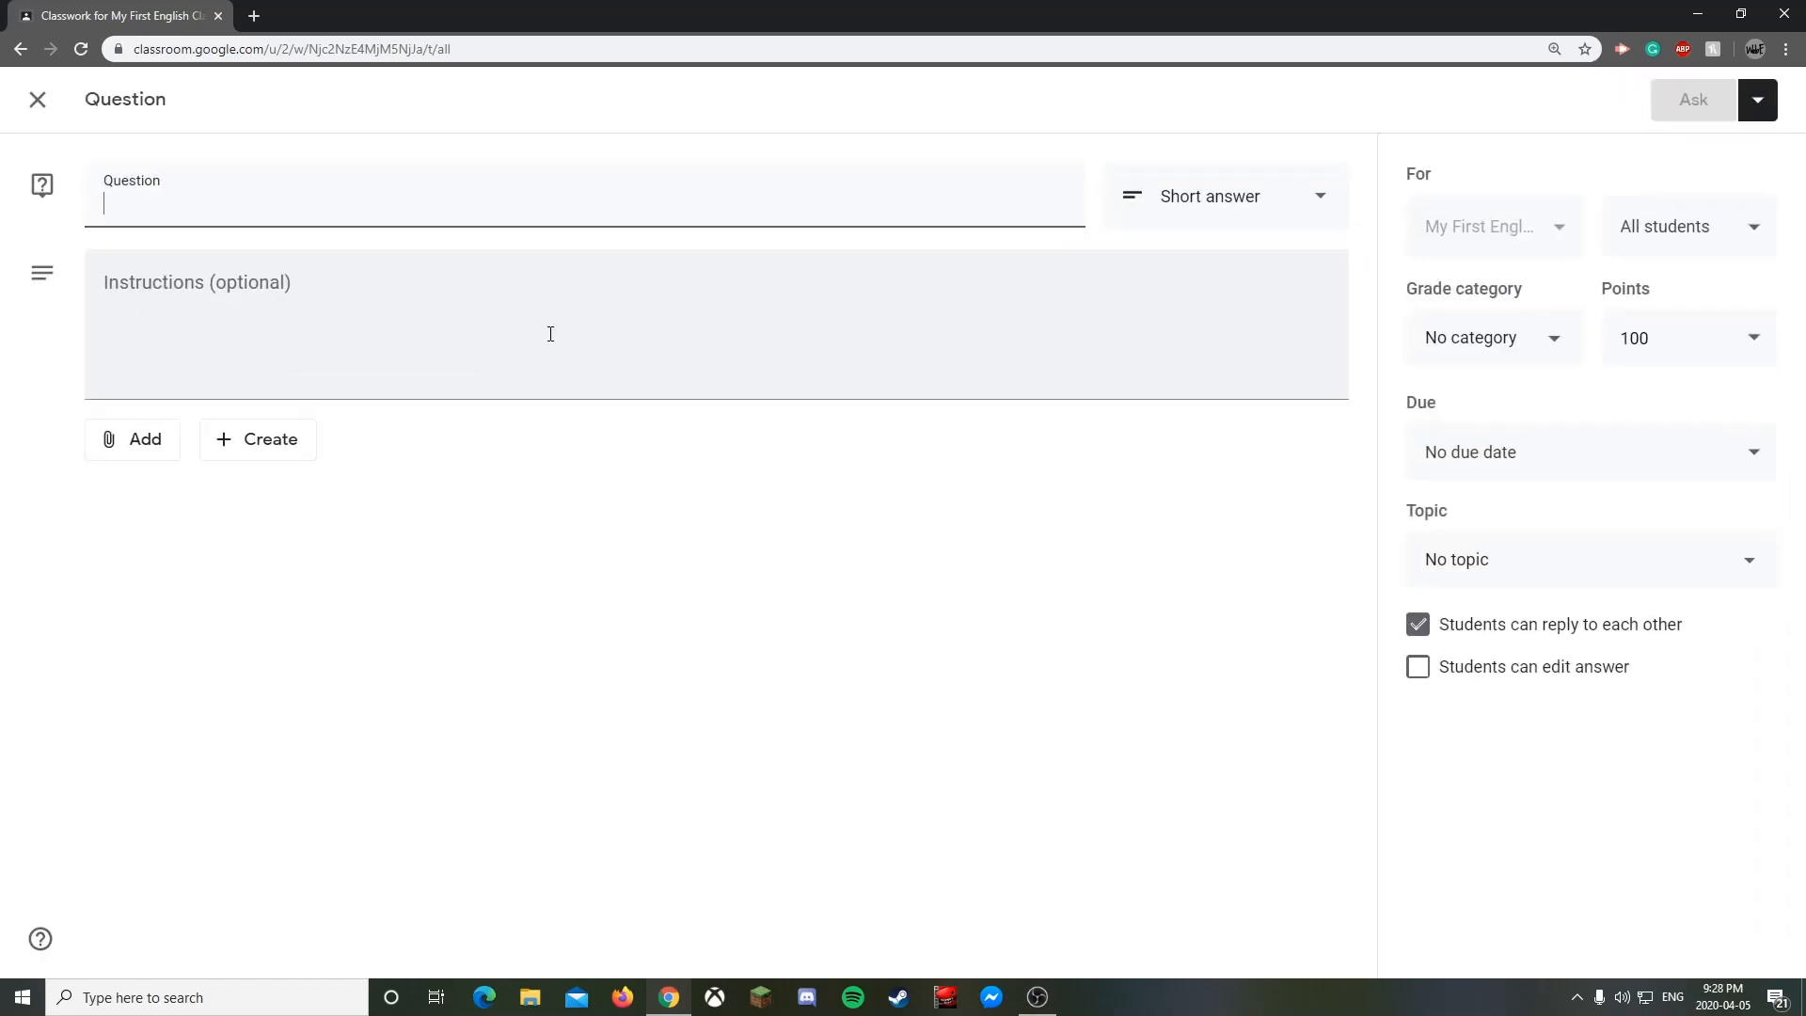
type("Wha")
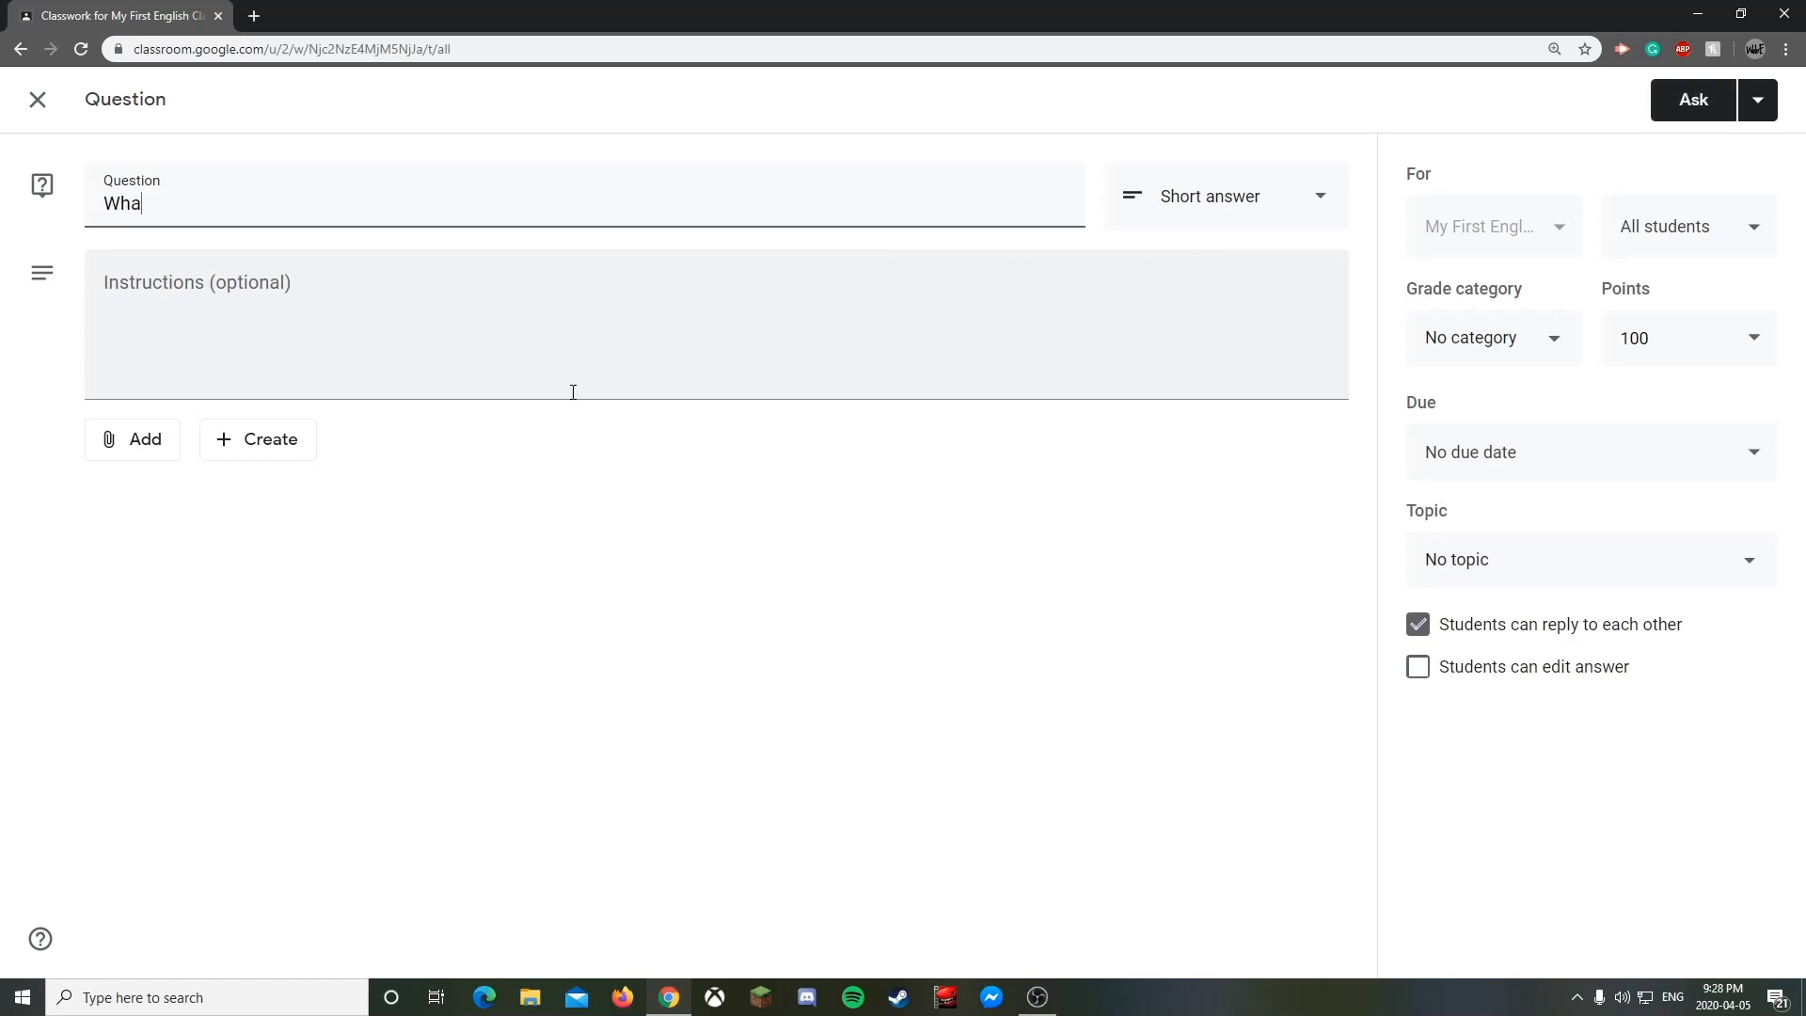
type("t is you ")
type(" favorite food")
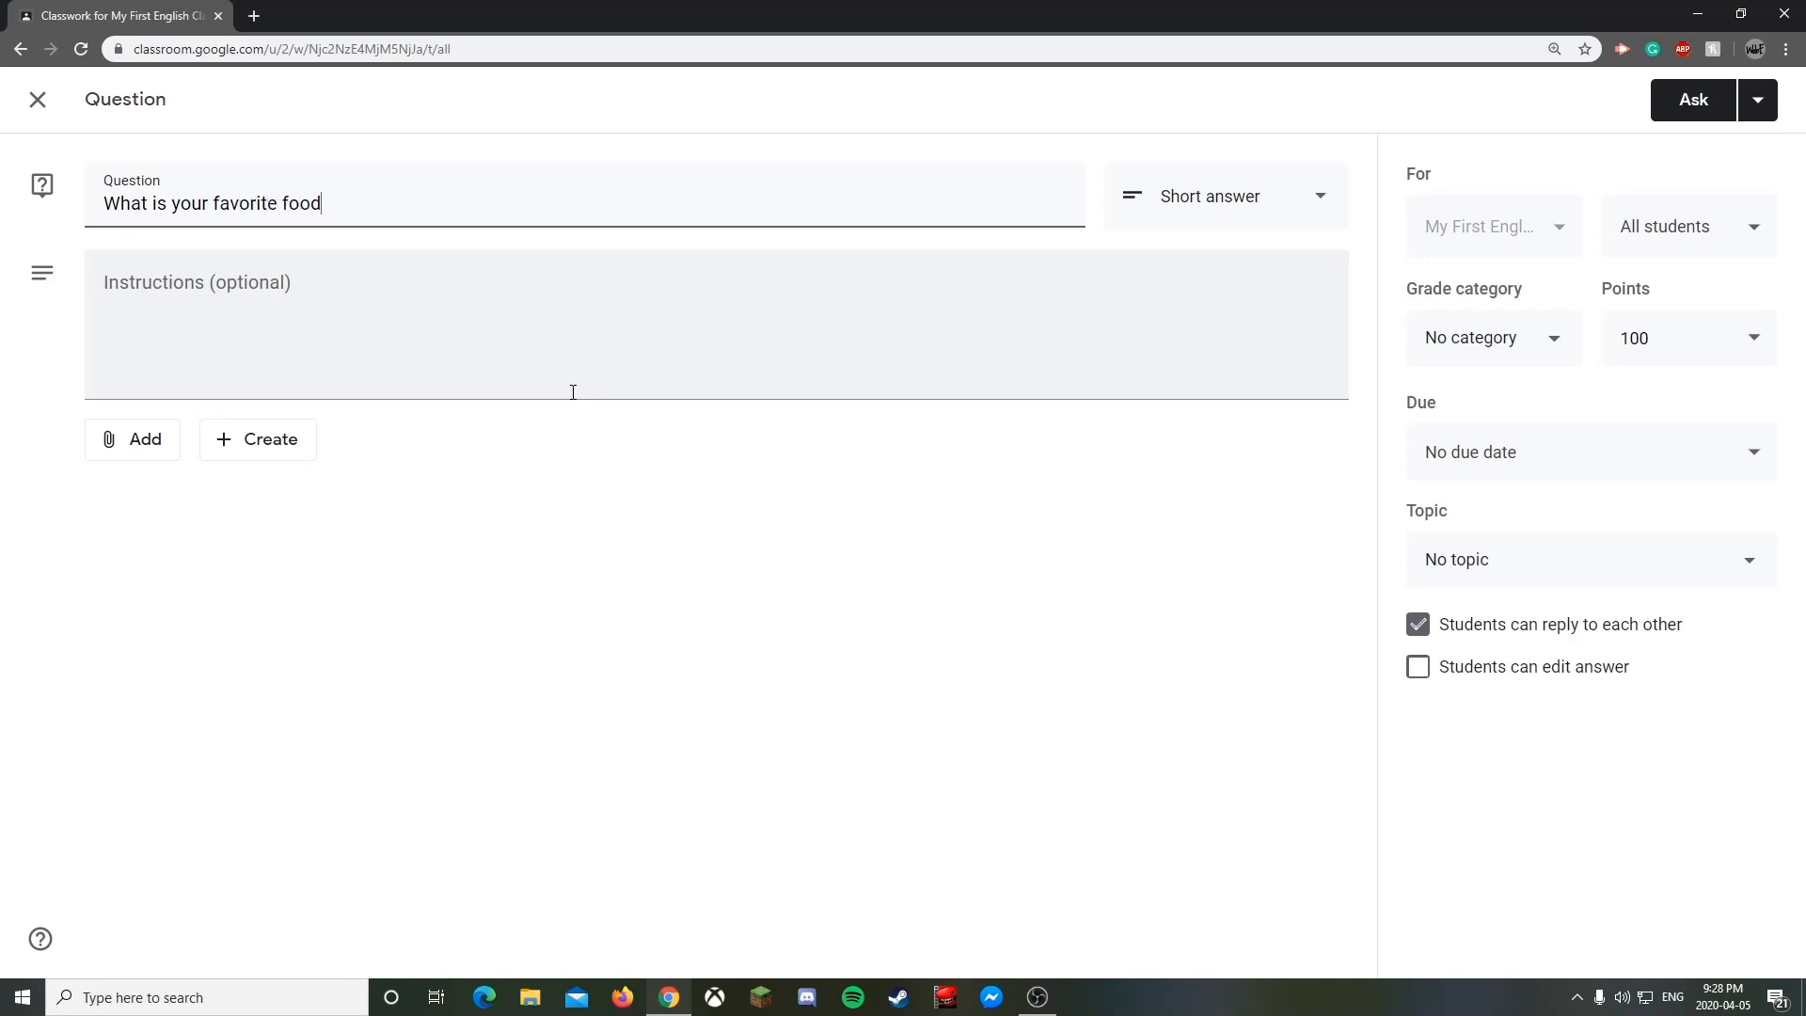
left_click(571, 370)
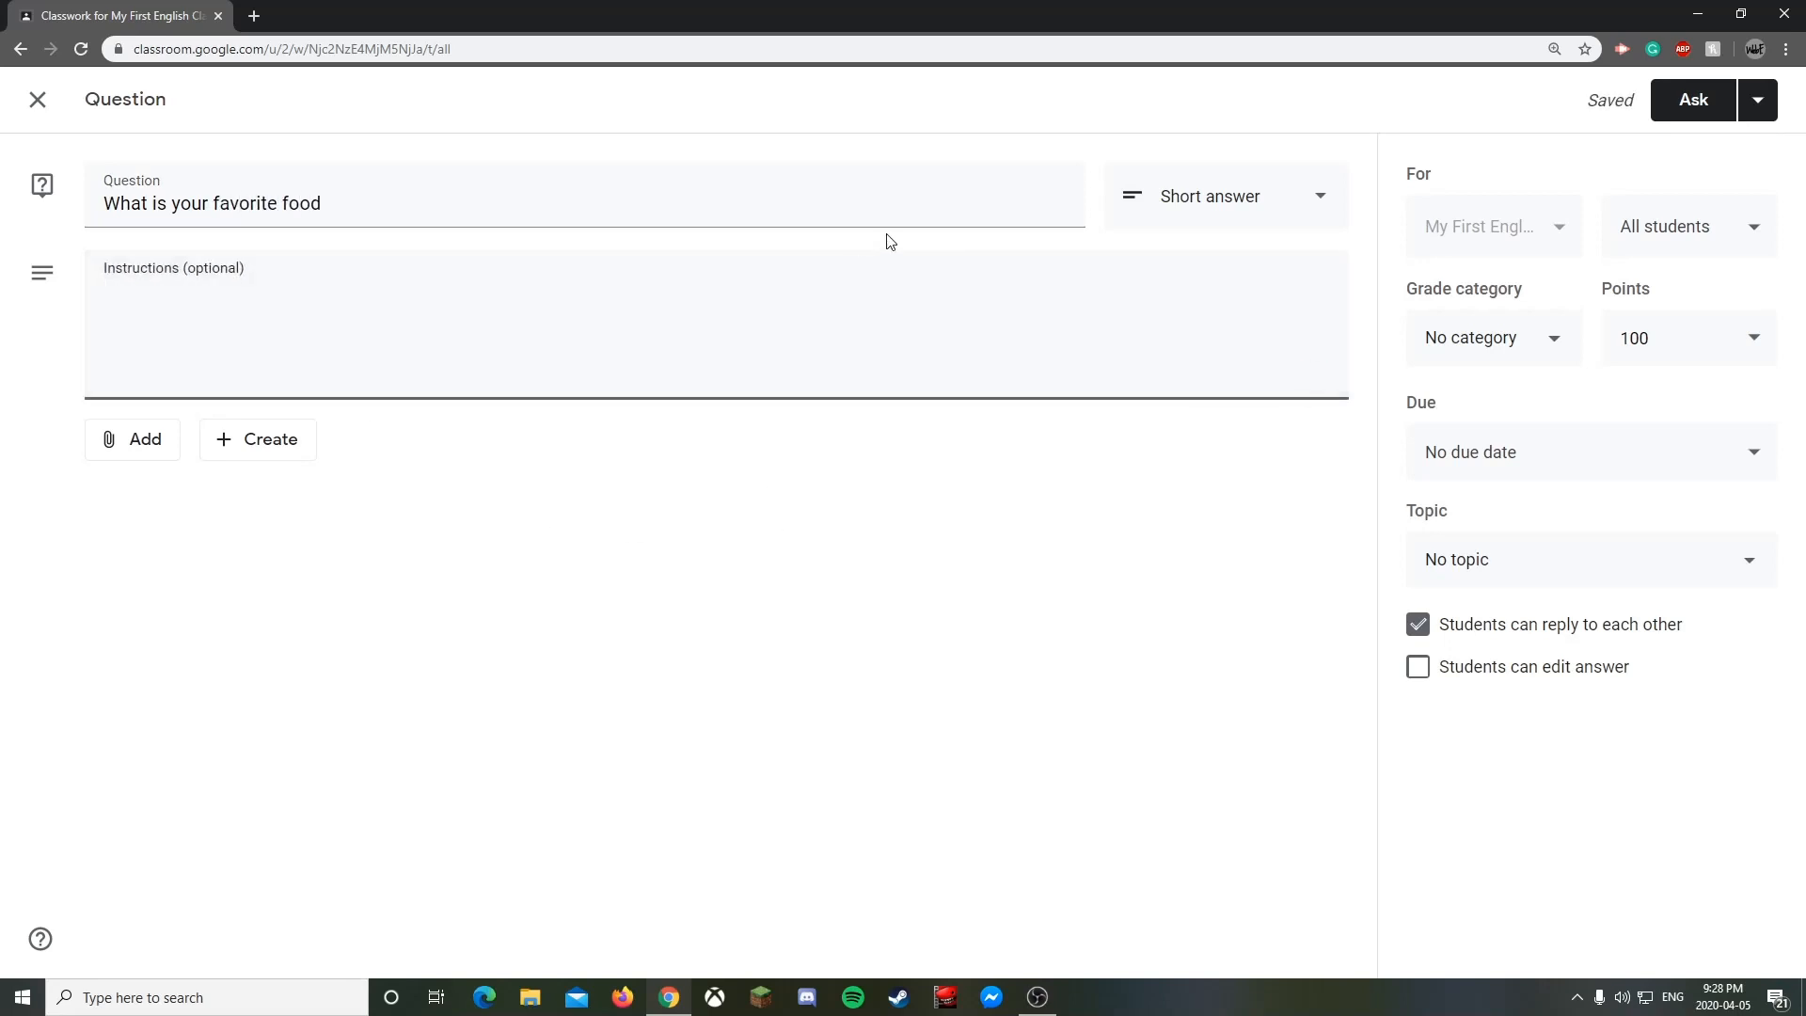
left_click(1144, 218)
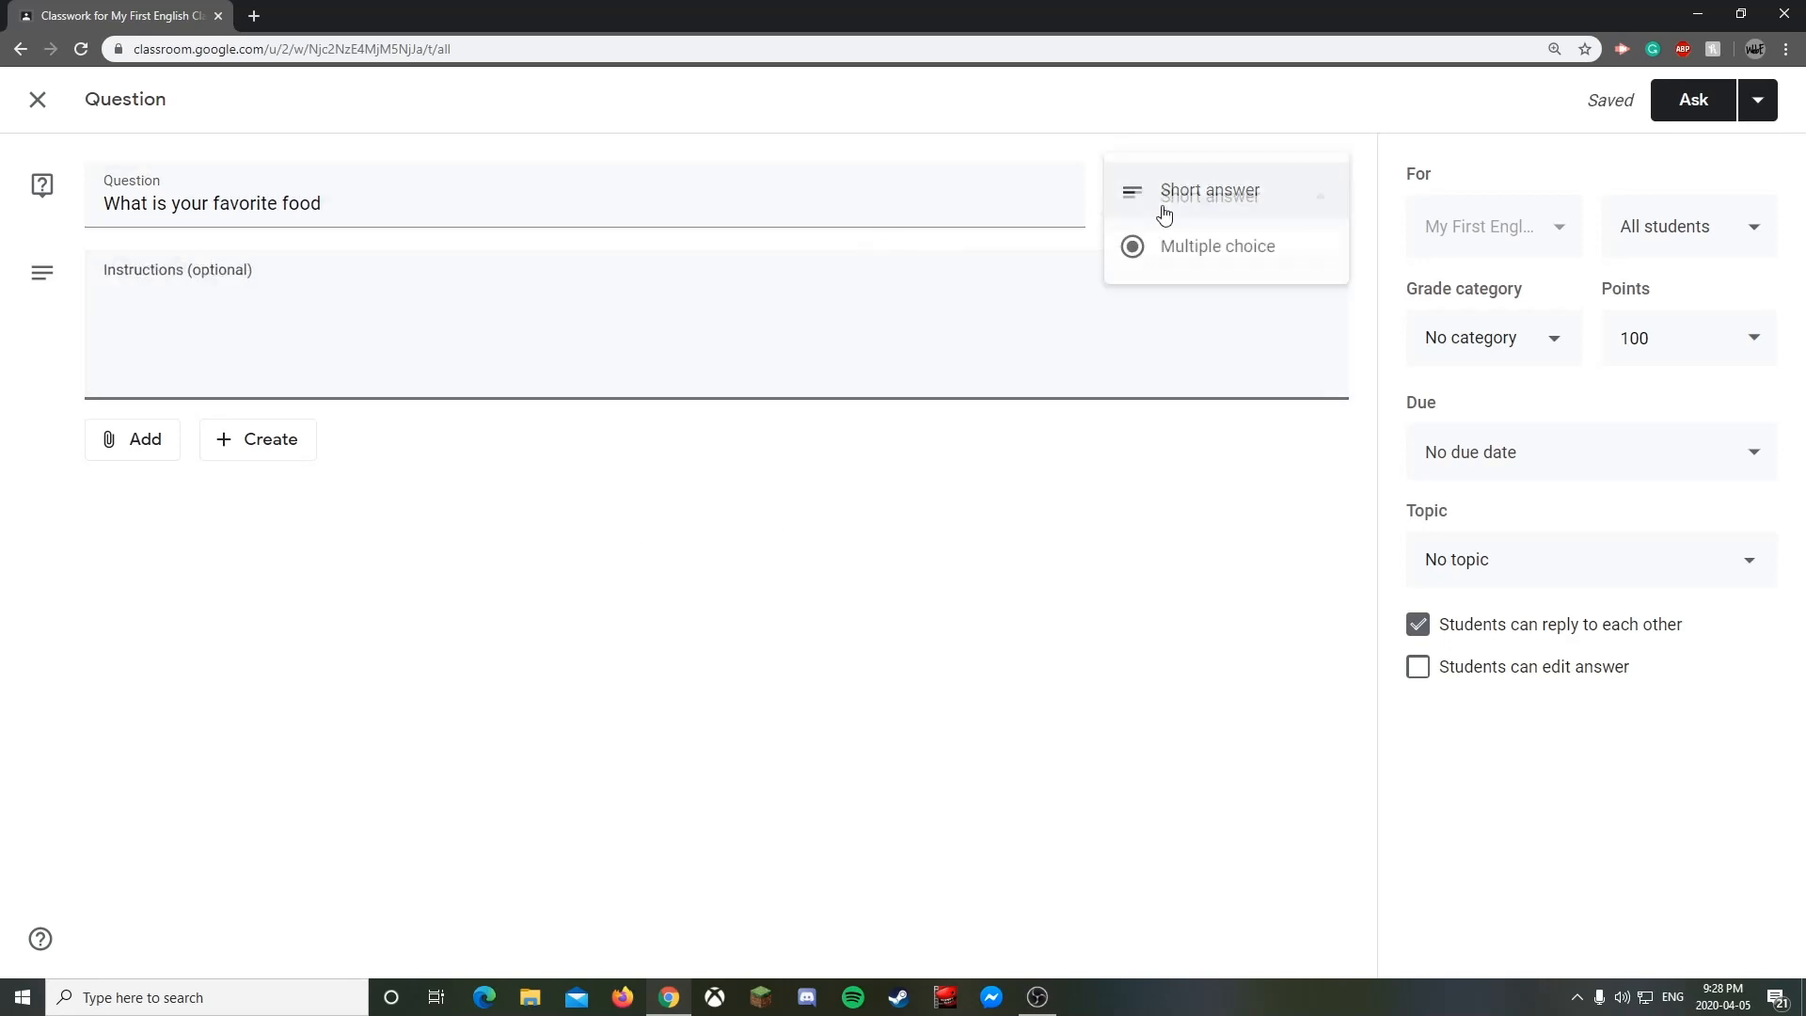
left_click(1212, 254)
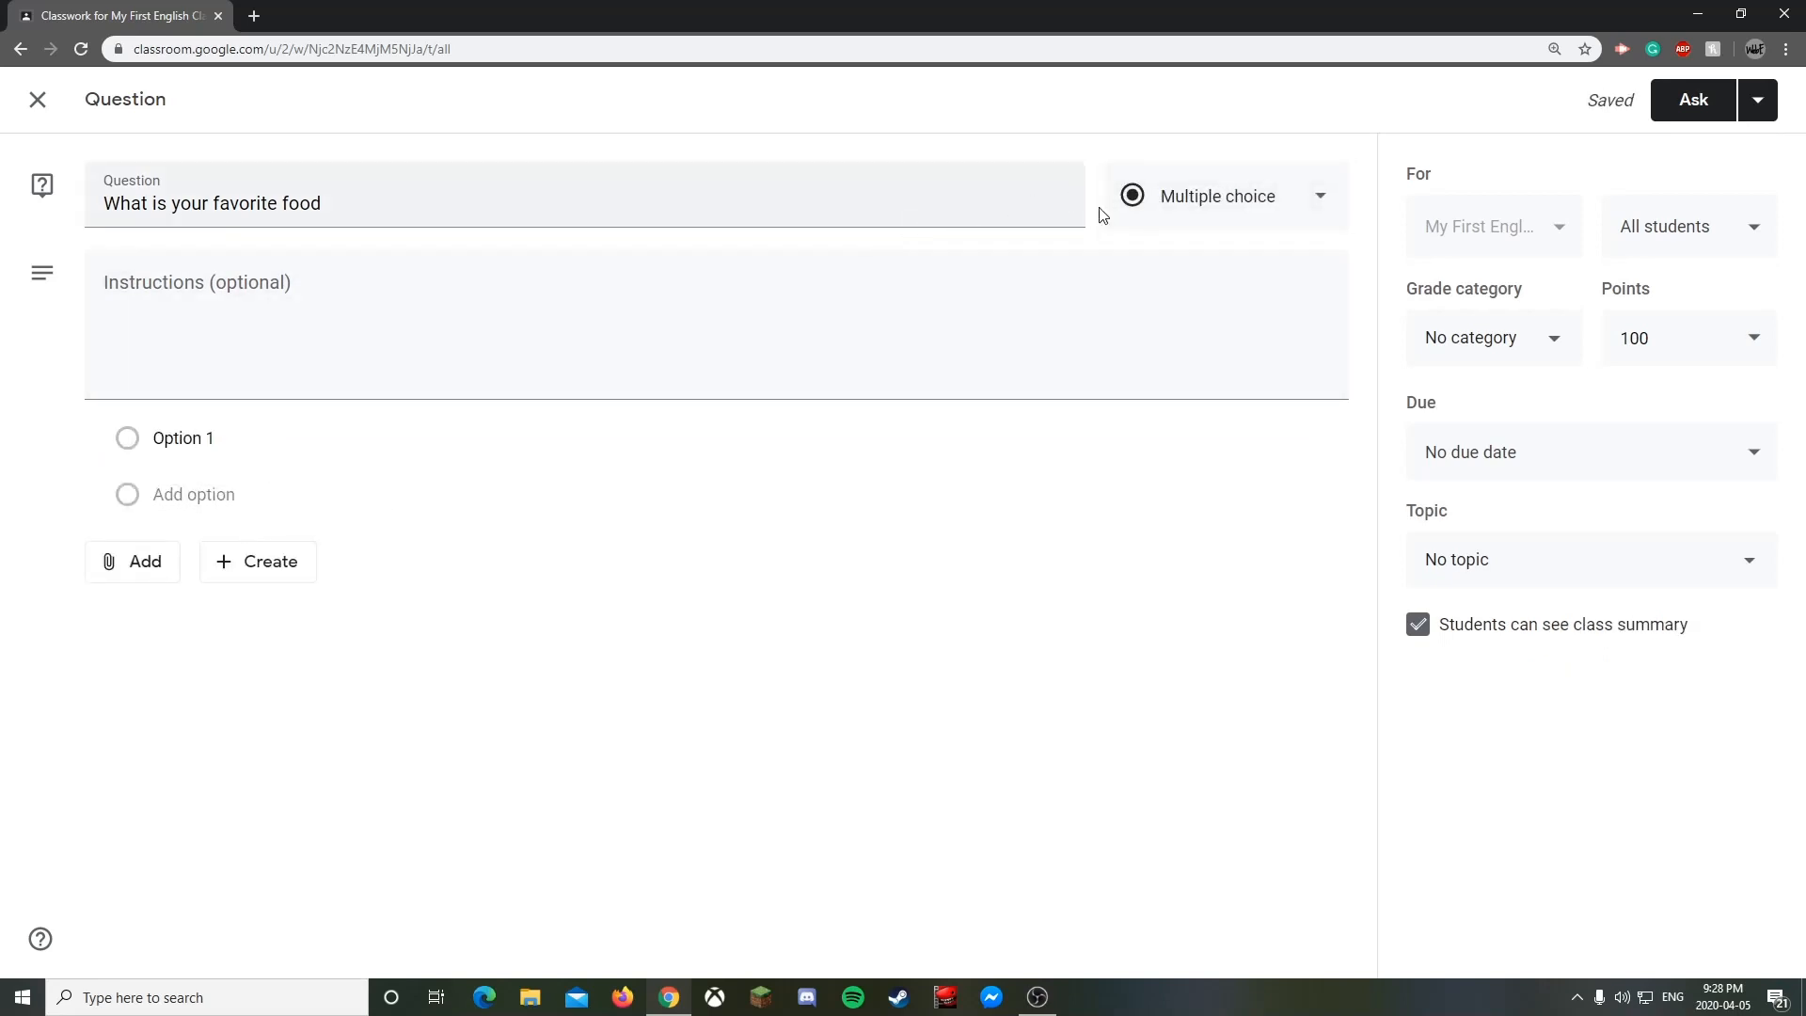
left_click(1197, 222)
left_click(1198, 133)
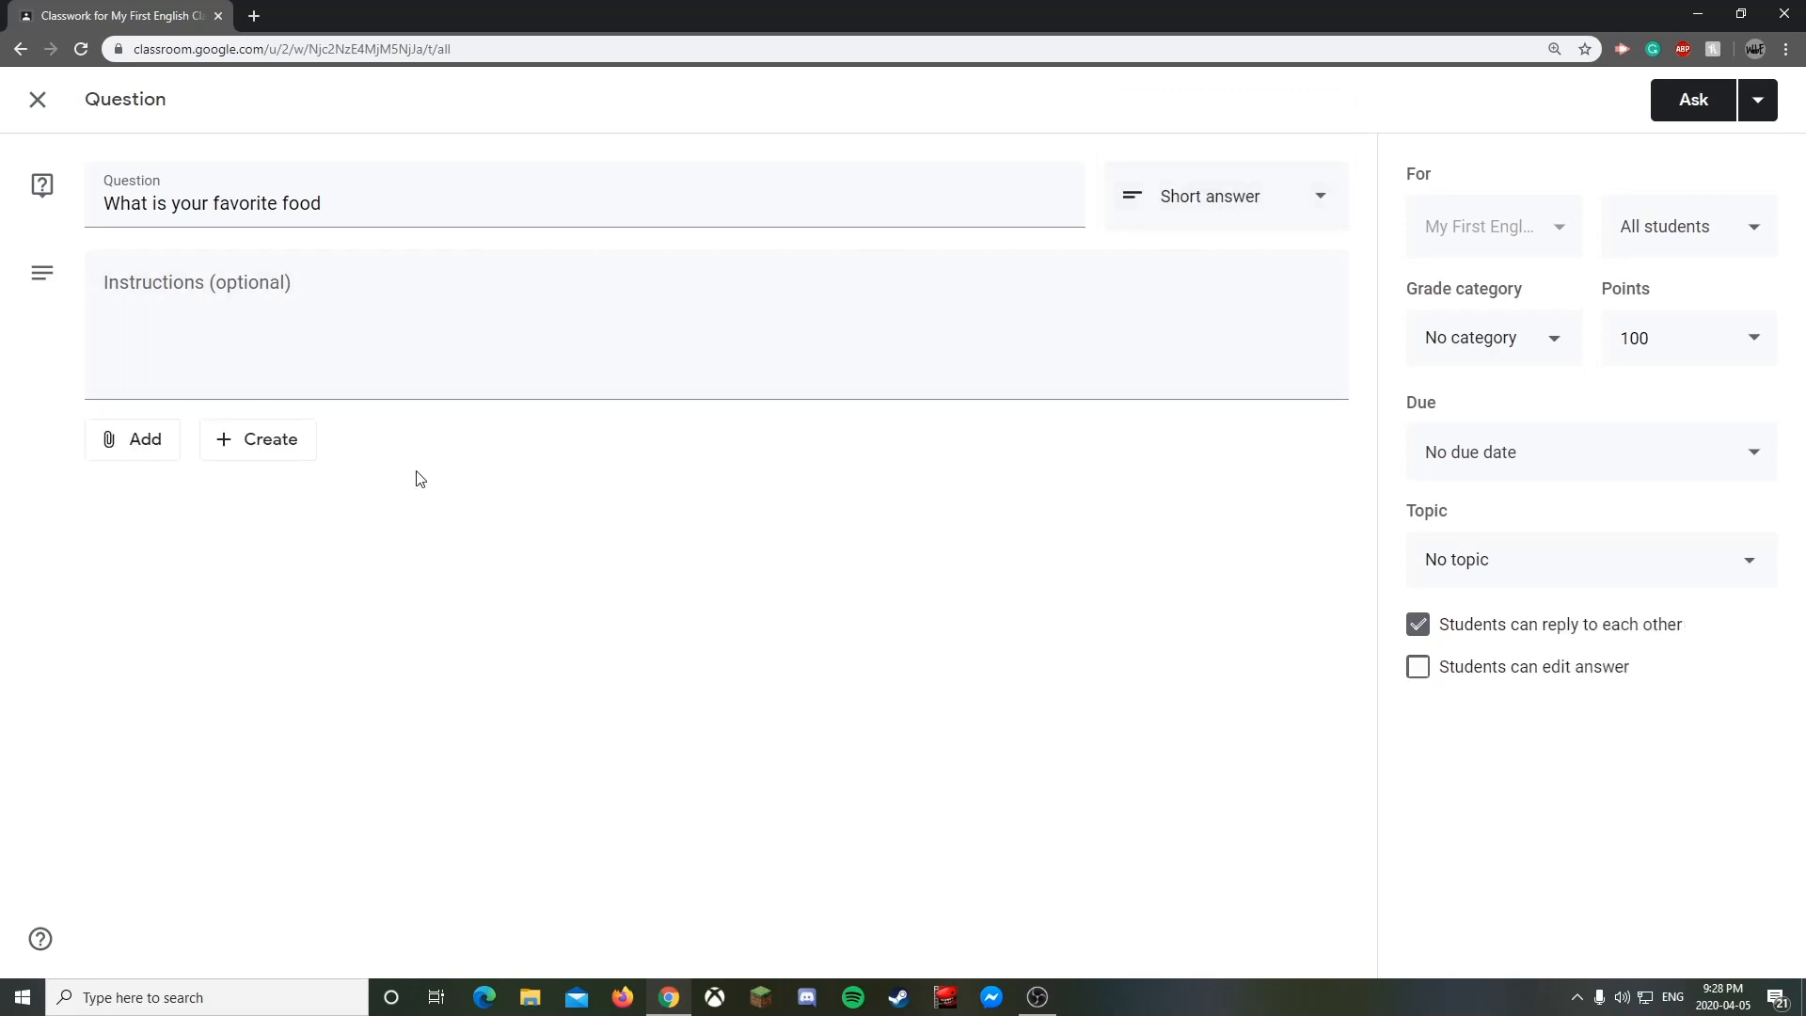
left_click(375, 330)
left_click(752, 511)
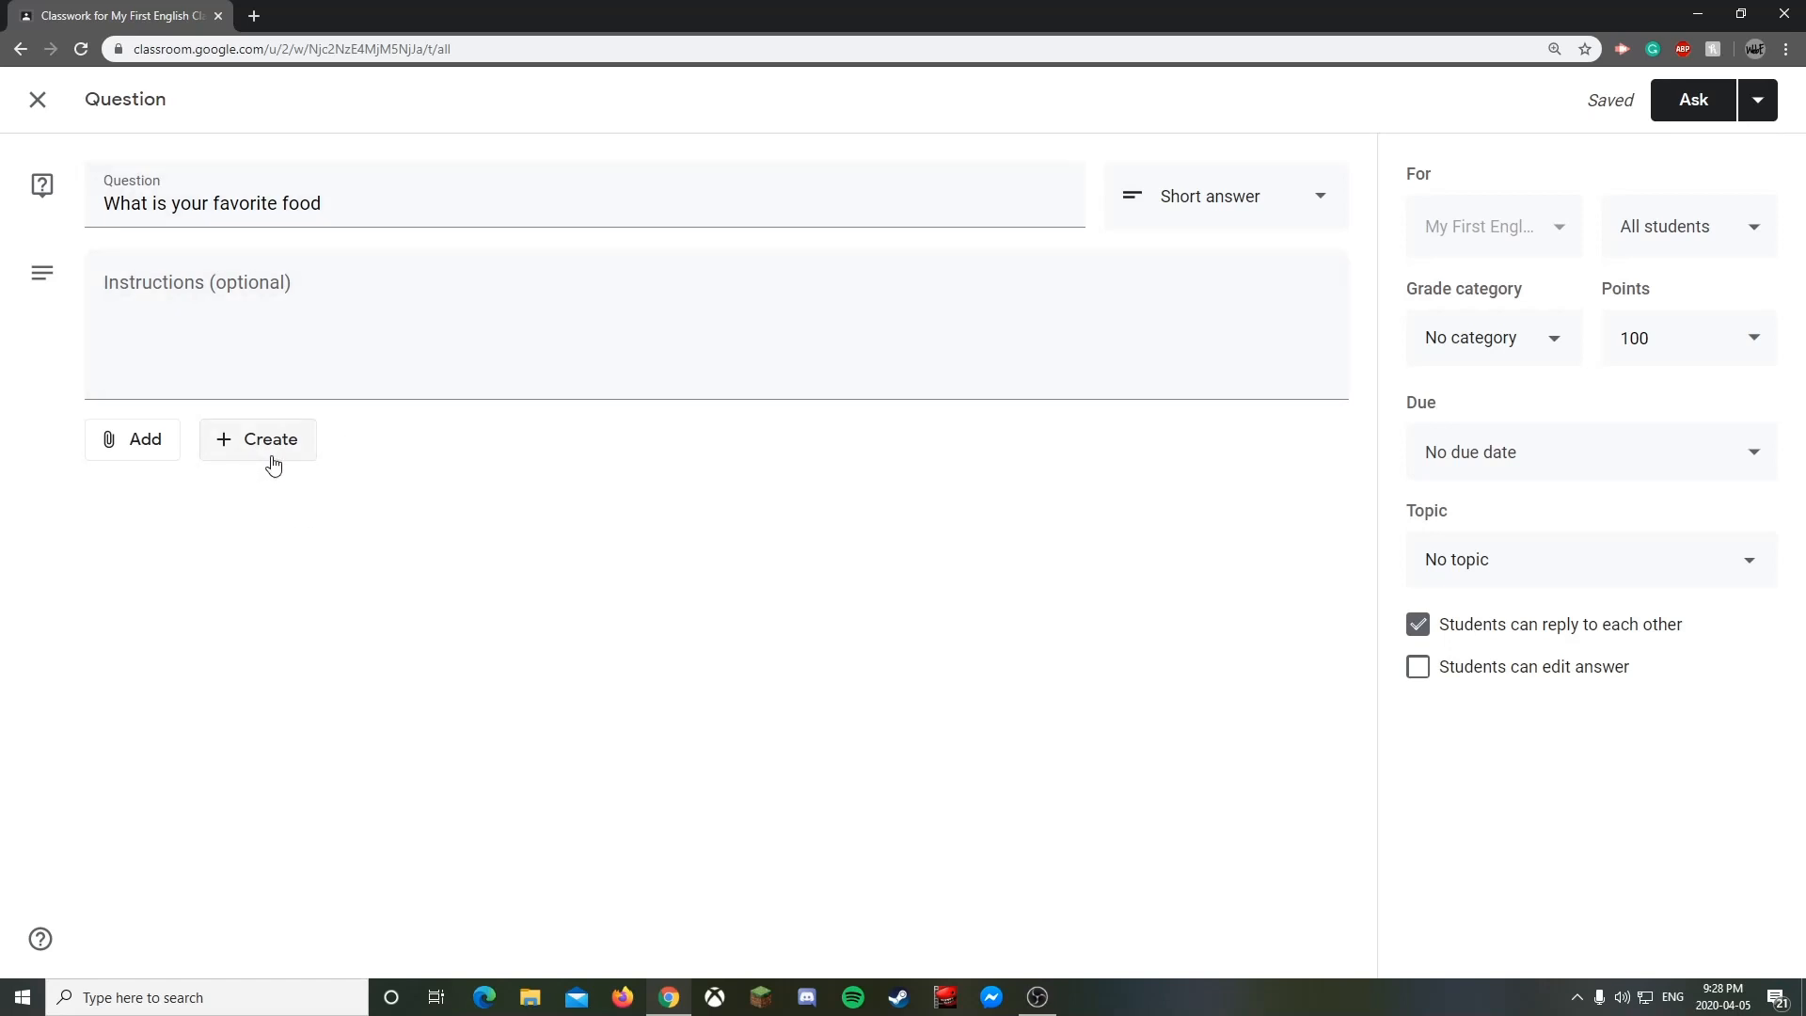
left_click_drag(388, 205, 121, 207)
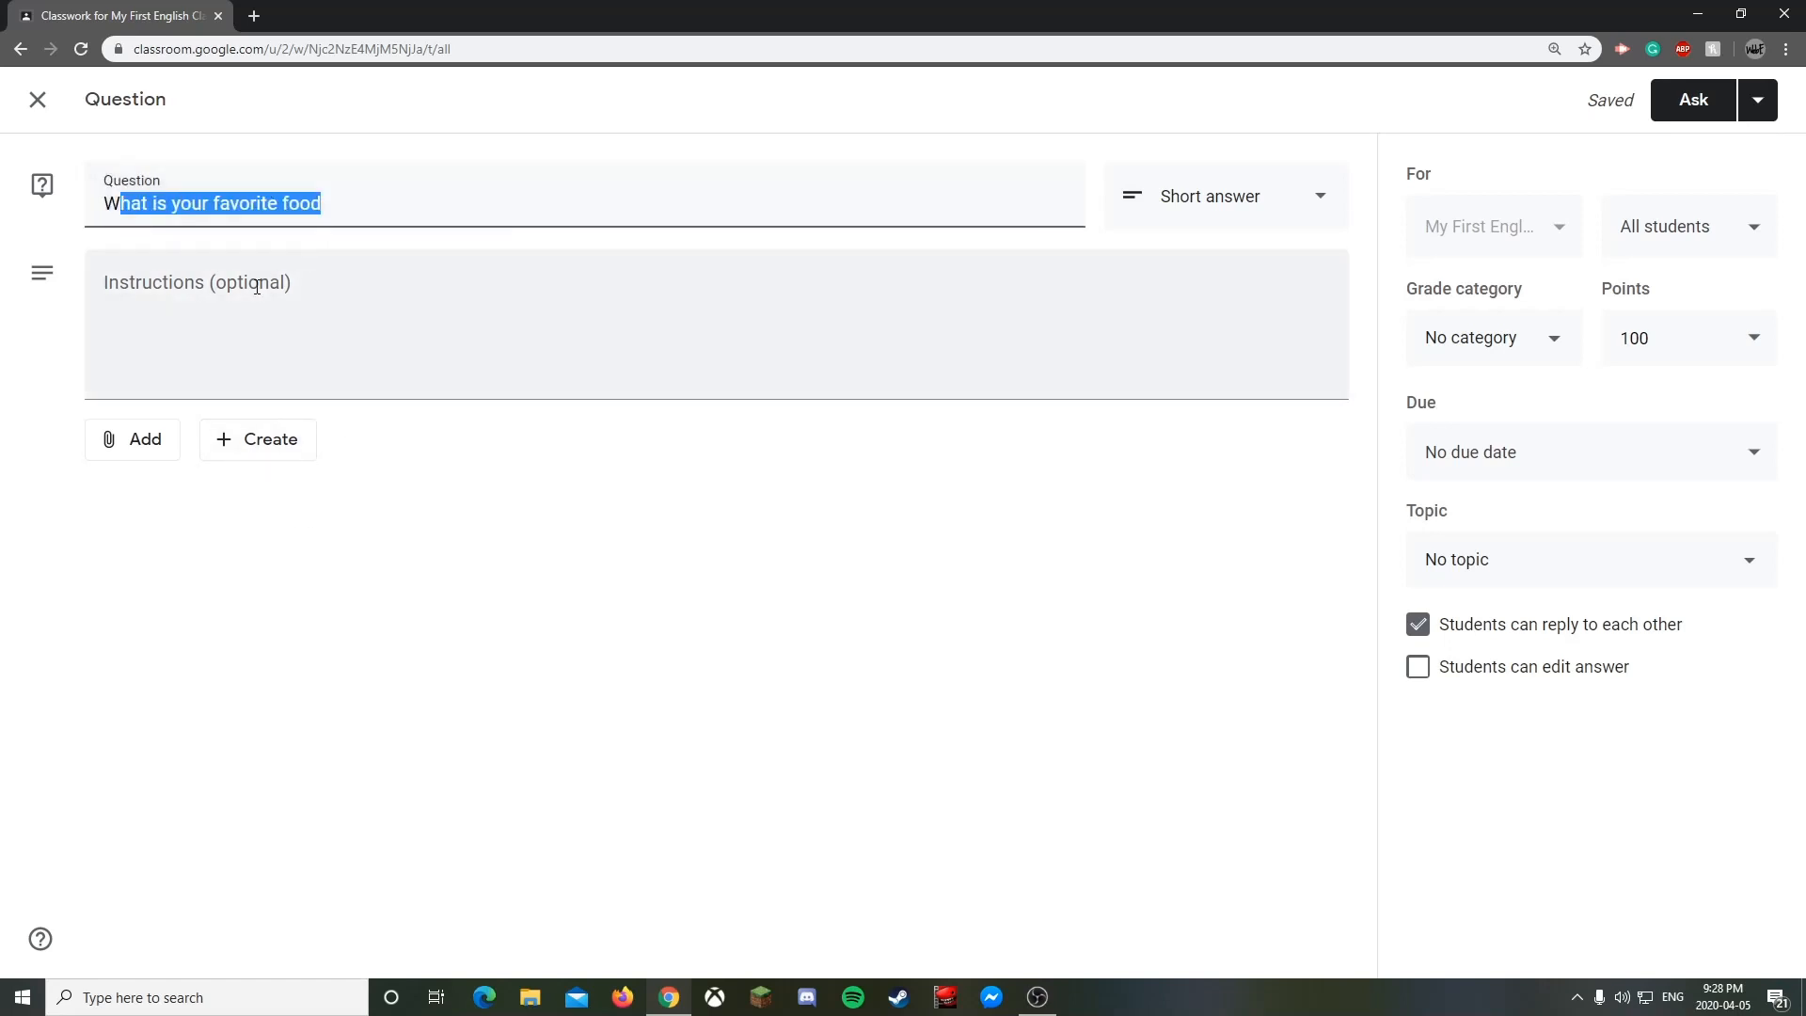
type("R")
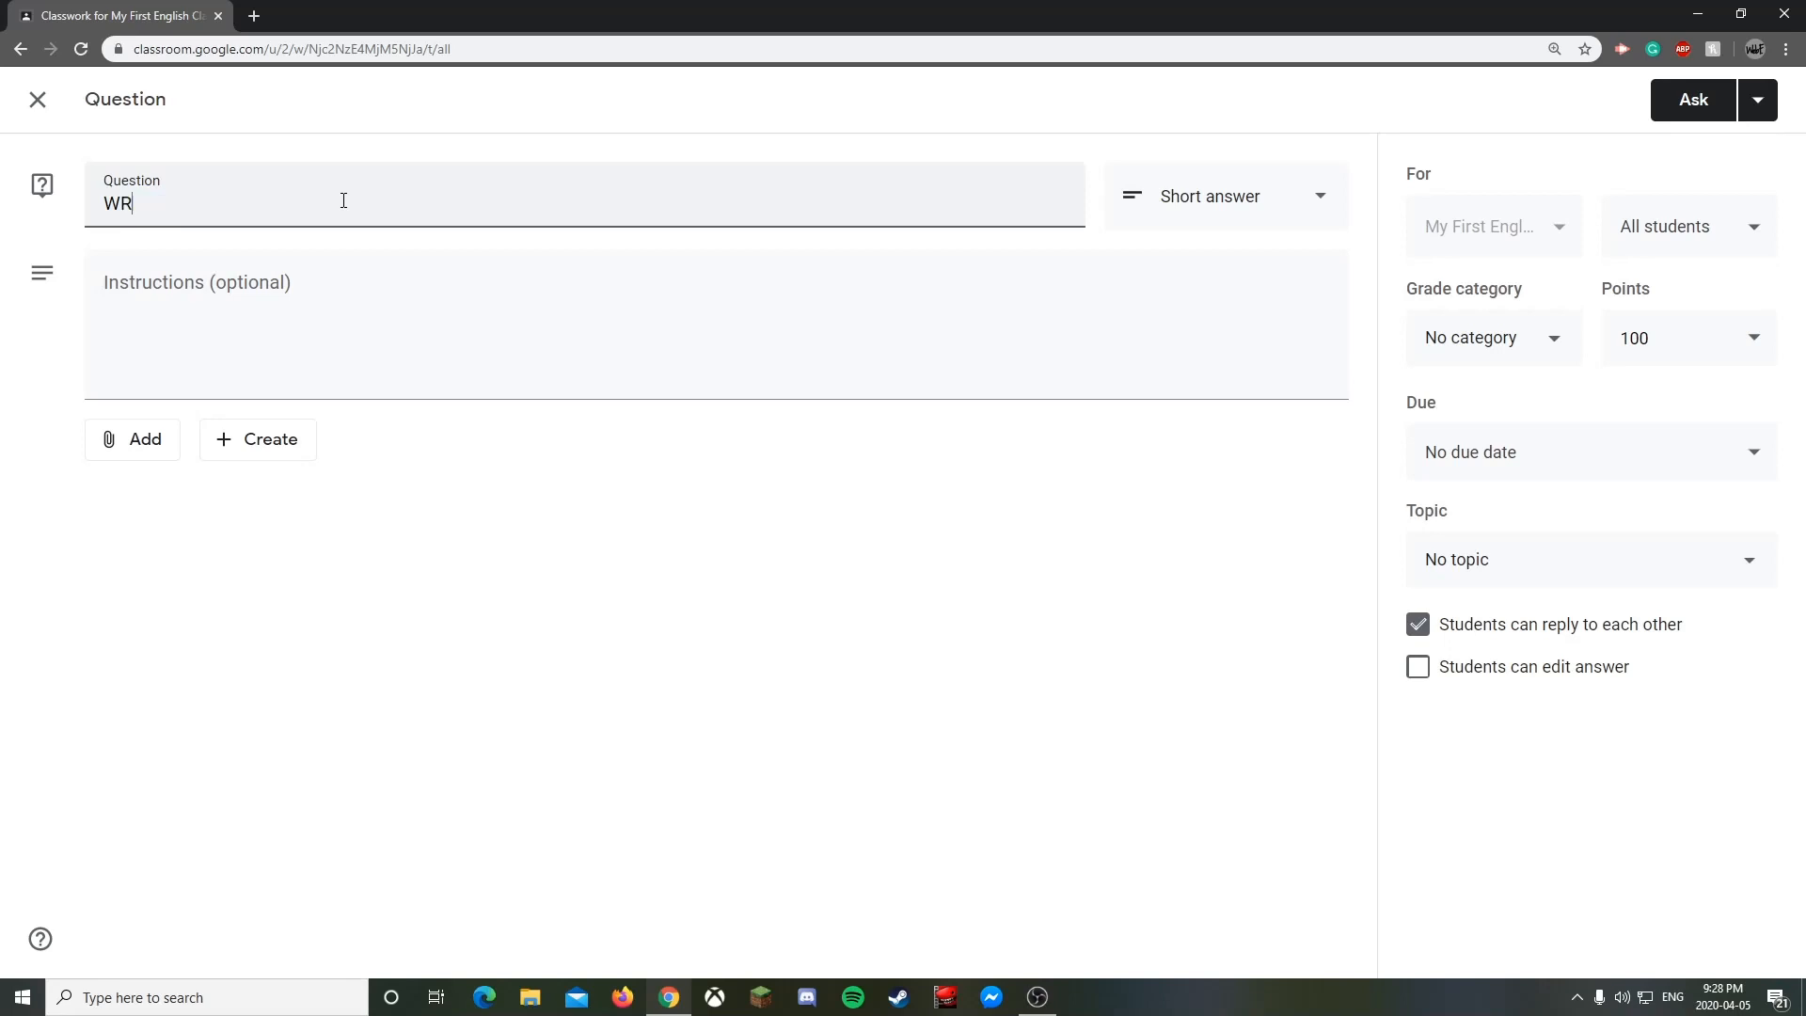
type("espond to this question")
key("ctrl+z")
key("ctrl+z")
left_click(411, 279)
left_click(620, 612)
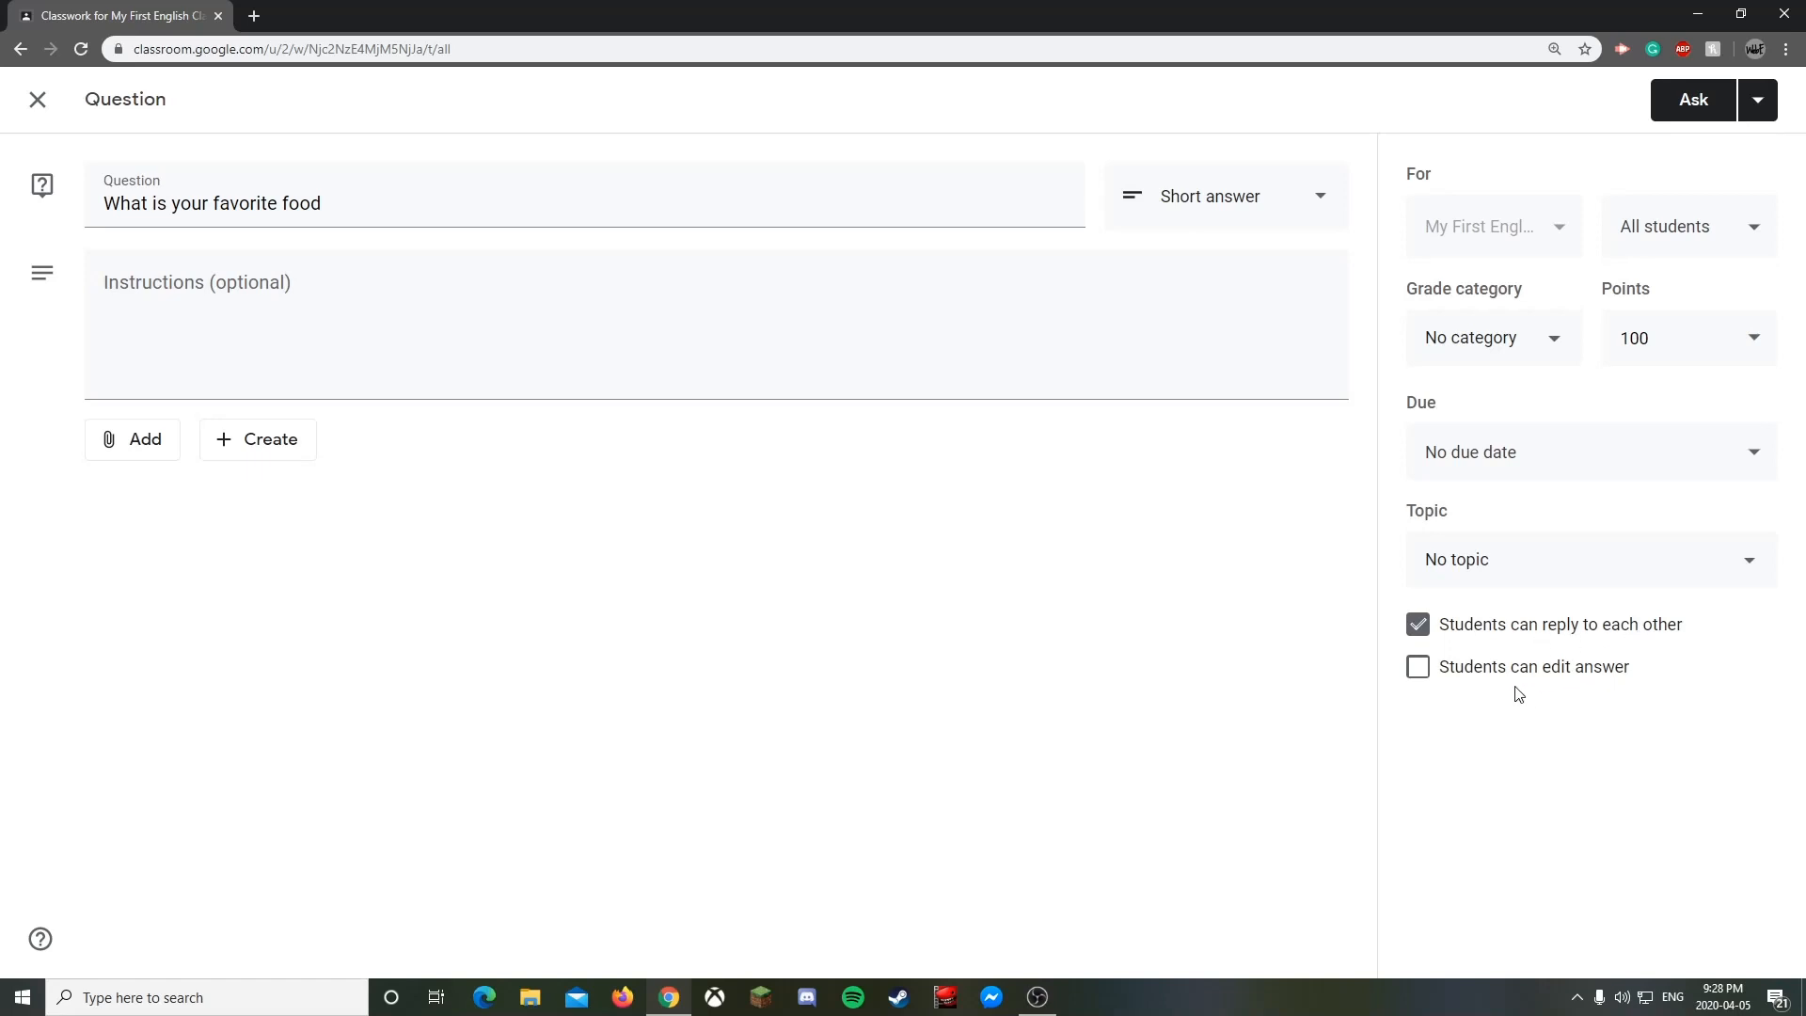
- Keep answer editing off, turn off student replies, and set the topic to Classroom Resources
left_click(1434, 675)
left_click(1417, 670)
left_click(1418, 625)
left_click(1503, 575)
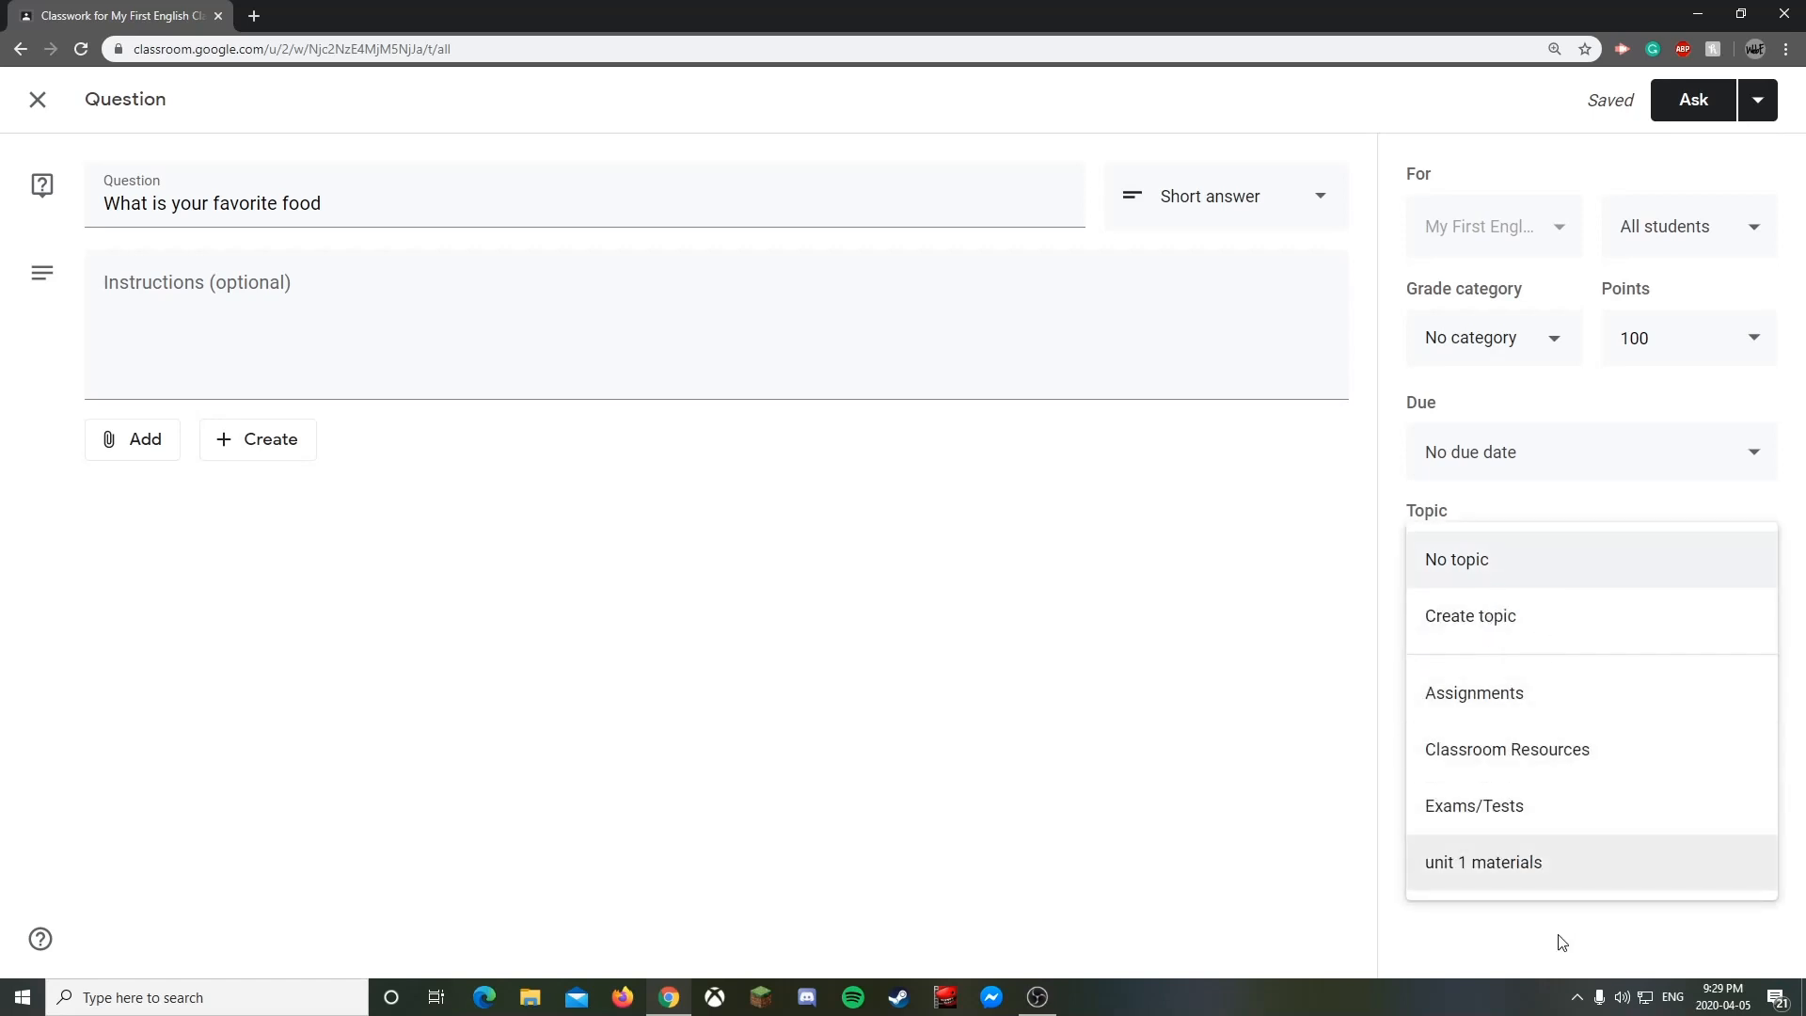
left_click(1546, 760)
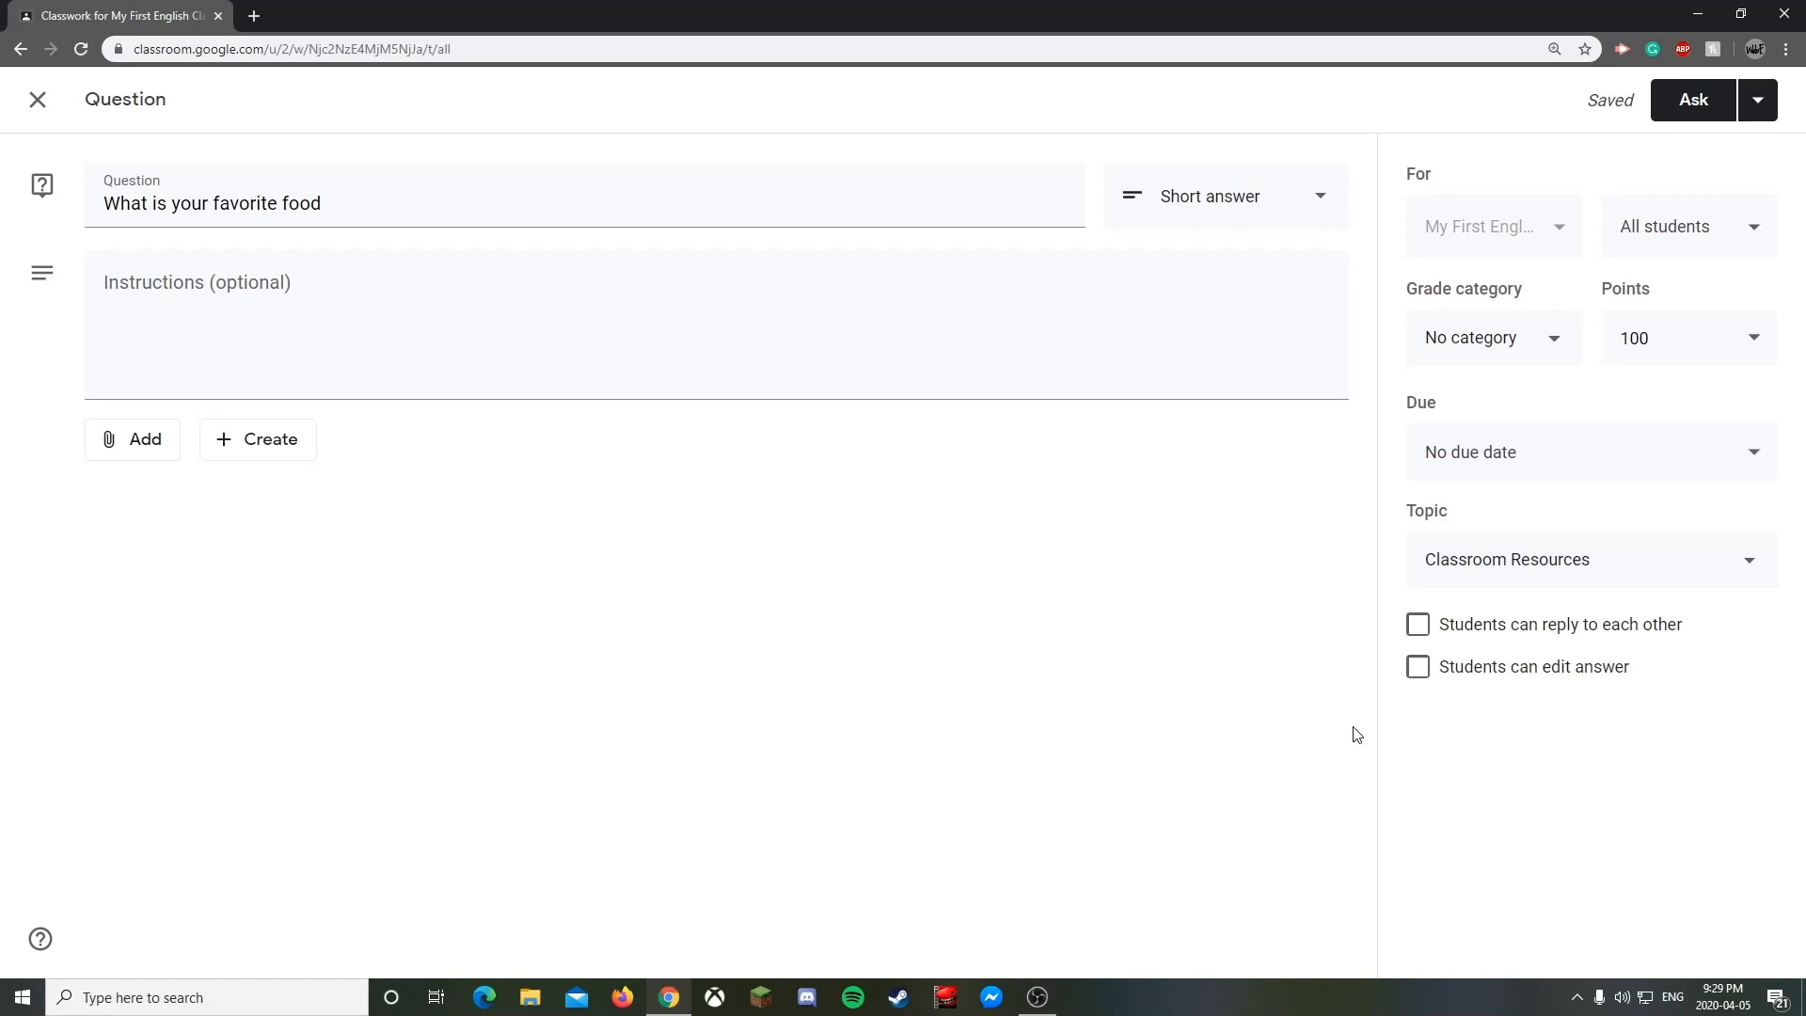
- Set the question's due date to Apr 6, 2020 at 11:59 PM
left_click(1537, 478)
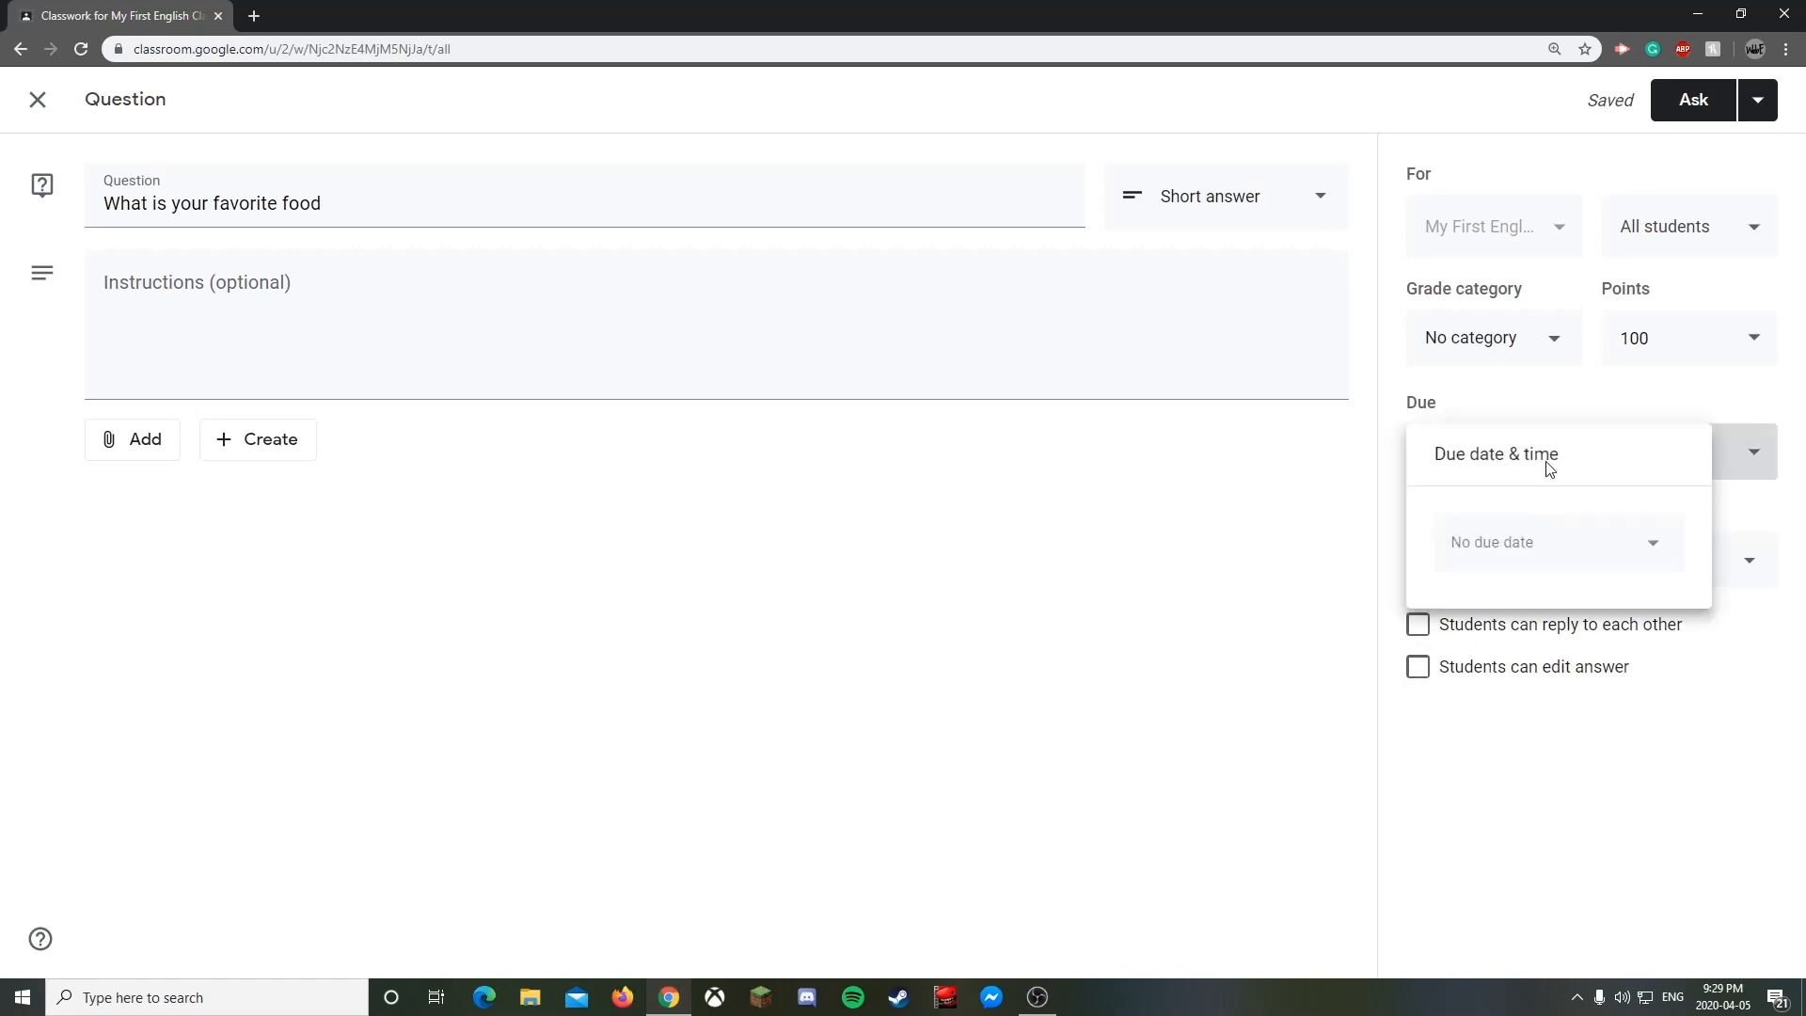
left_click(1552, 568)
left_click(1505, 693)
left_click(1480, 621)
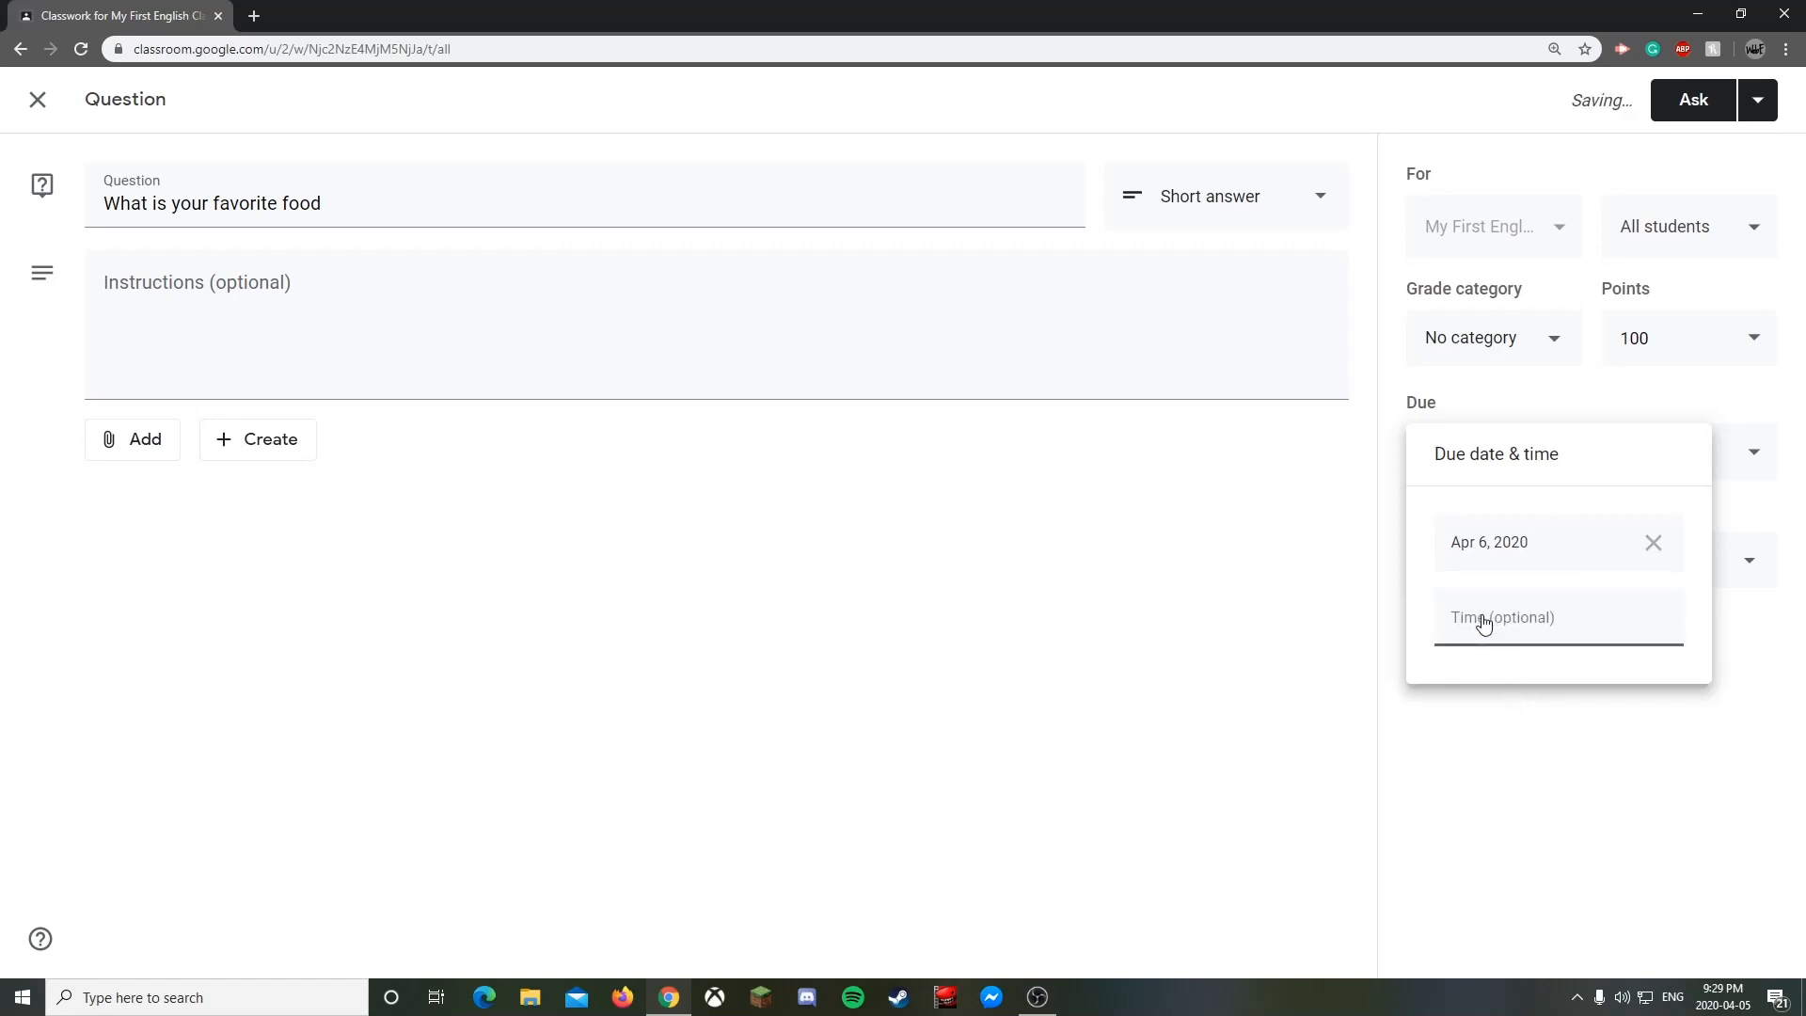
left_click(1591, 758)
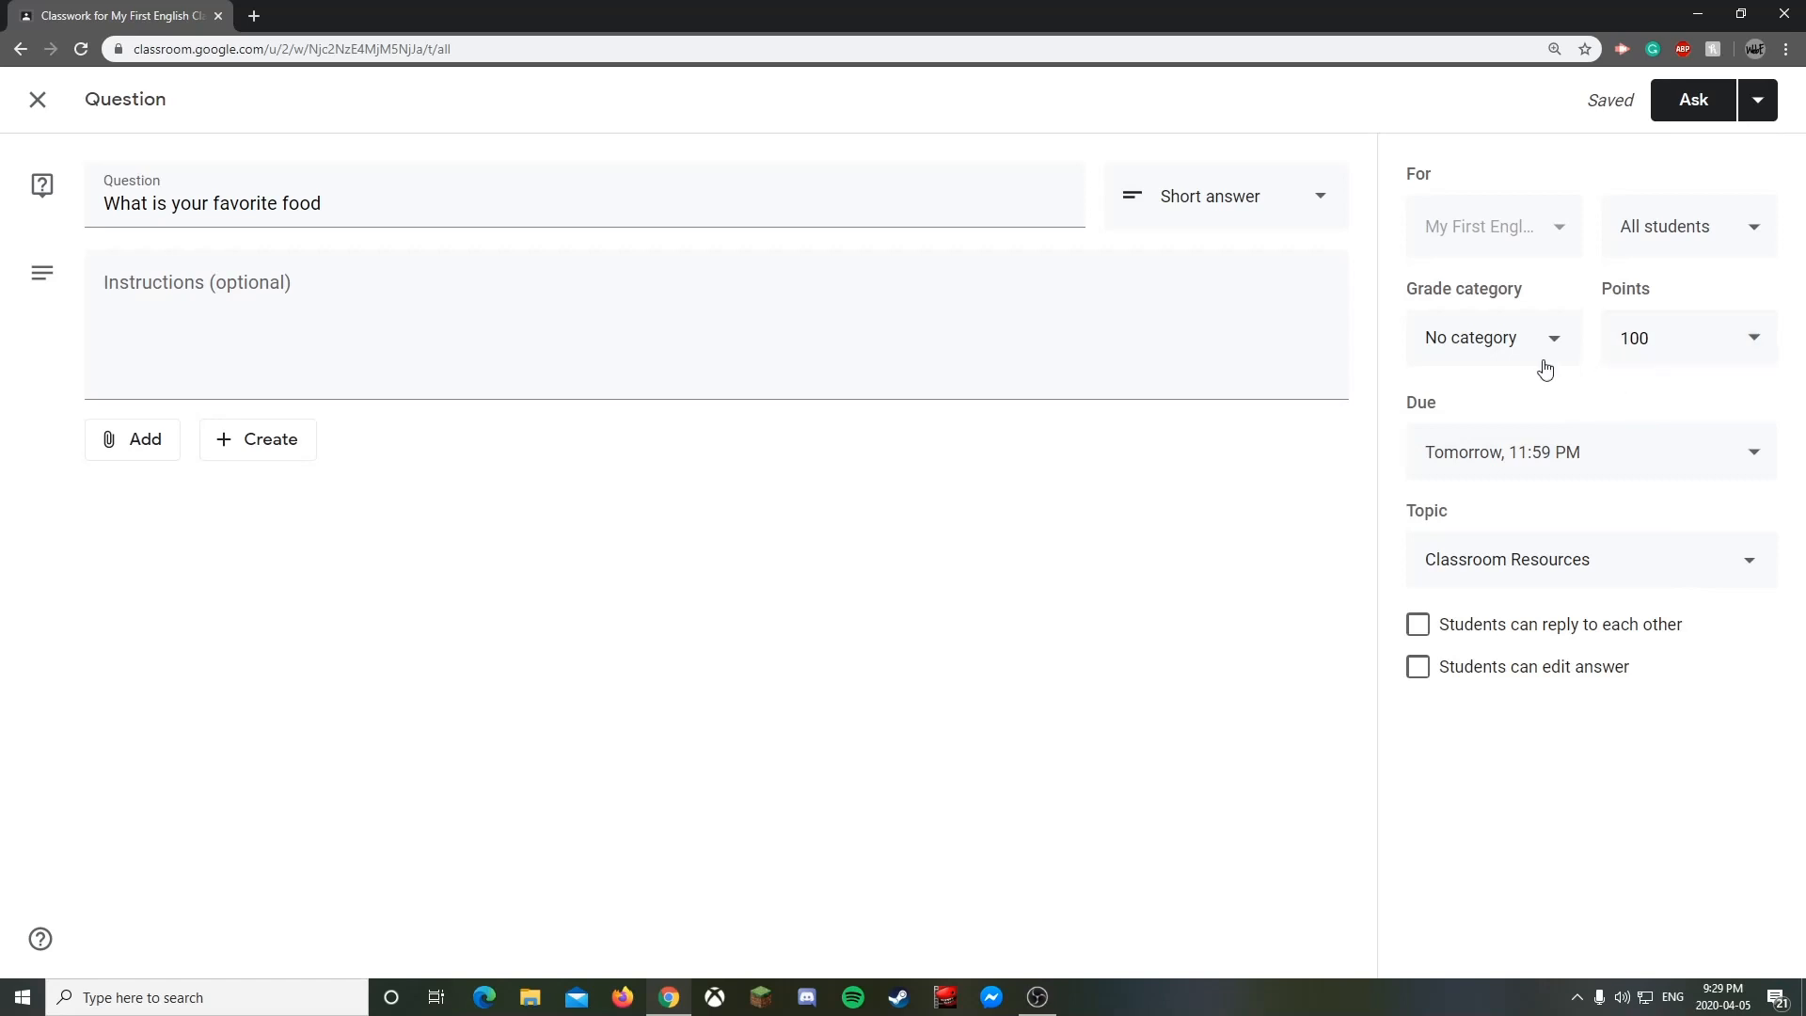
- Ask the question without a grade category, then start a new Material post
left_click(1697, 97)
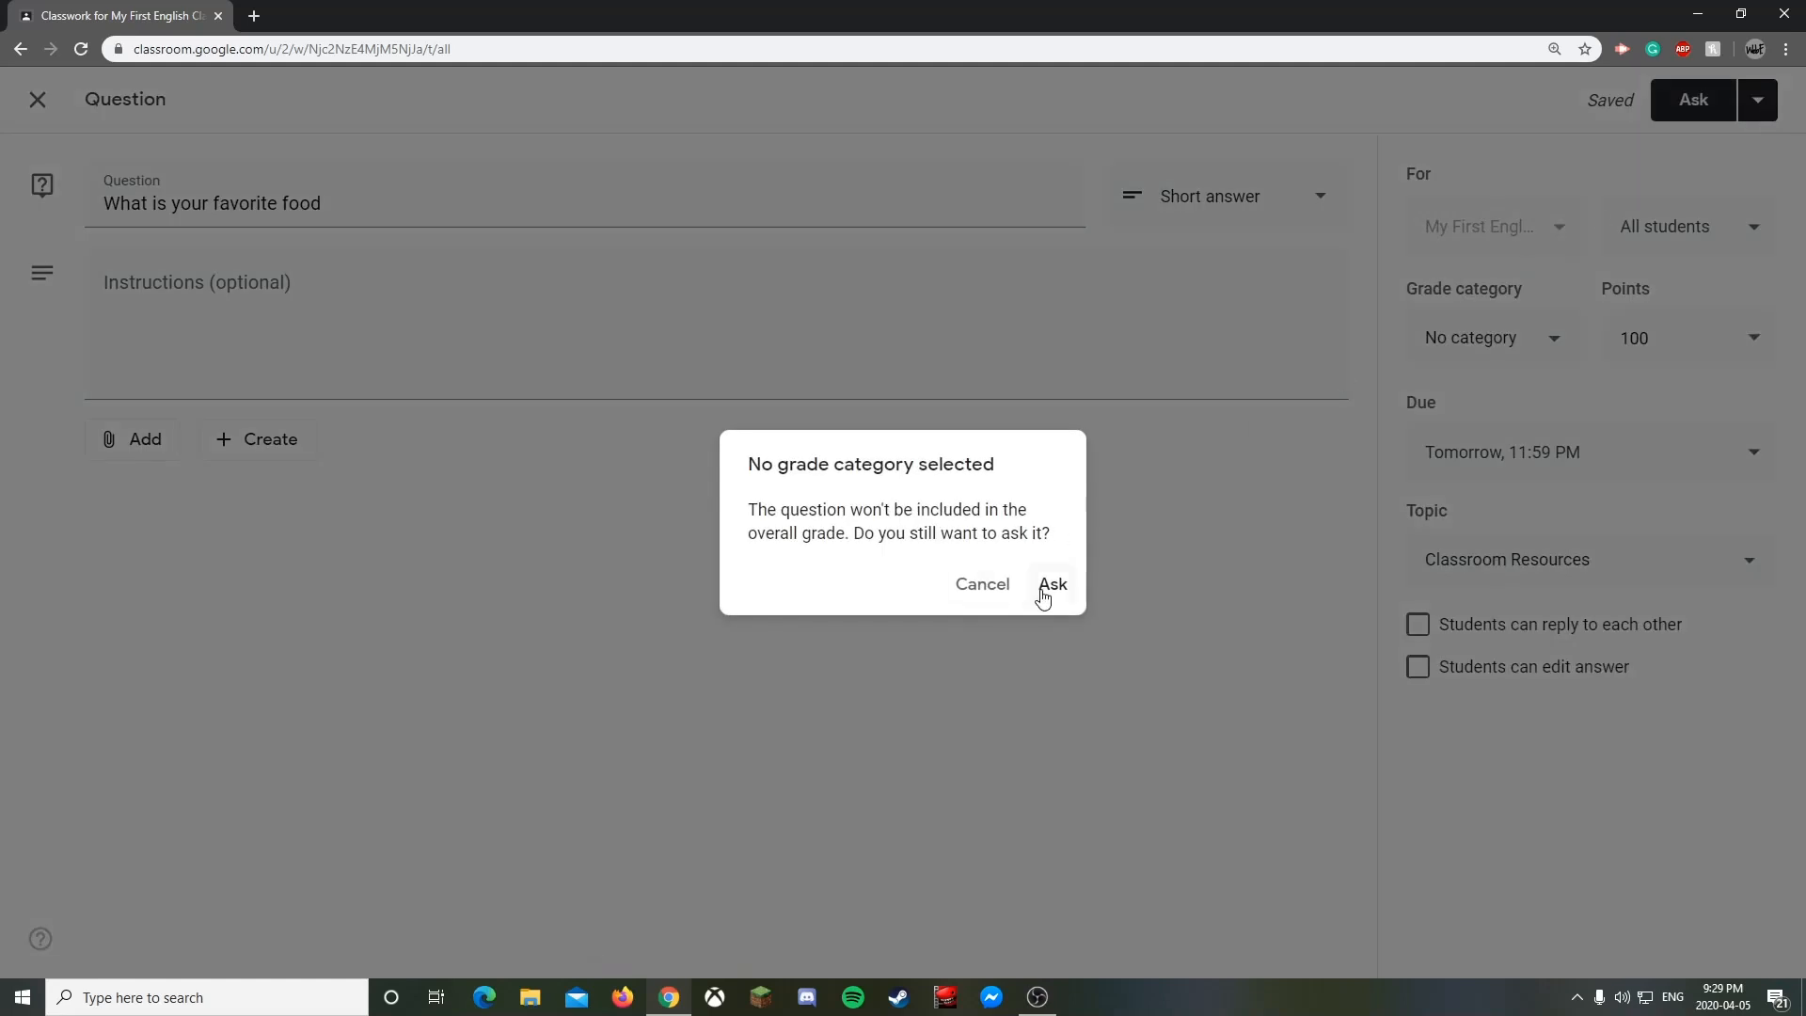
left_click(1044, 589)
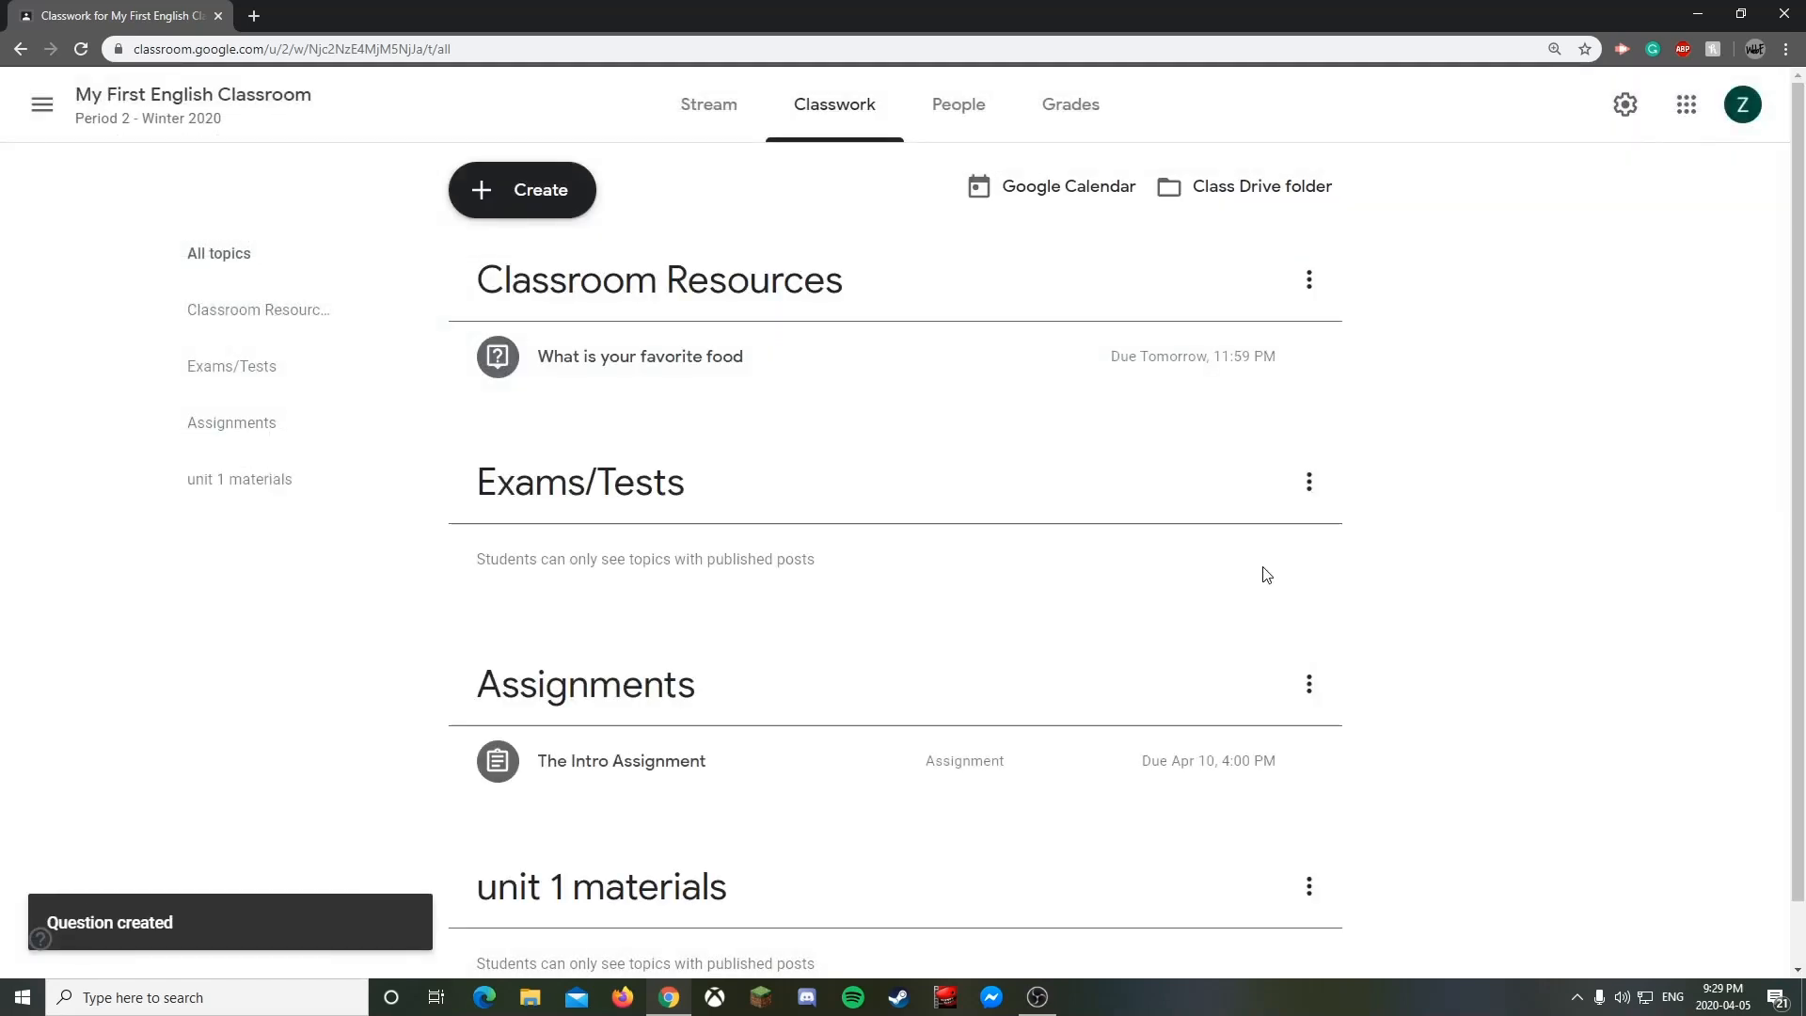
left_click(581, 178)
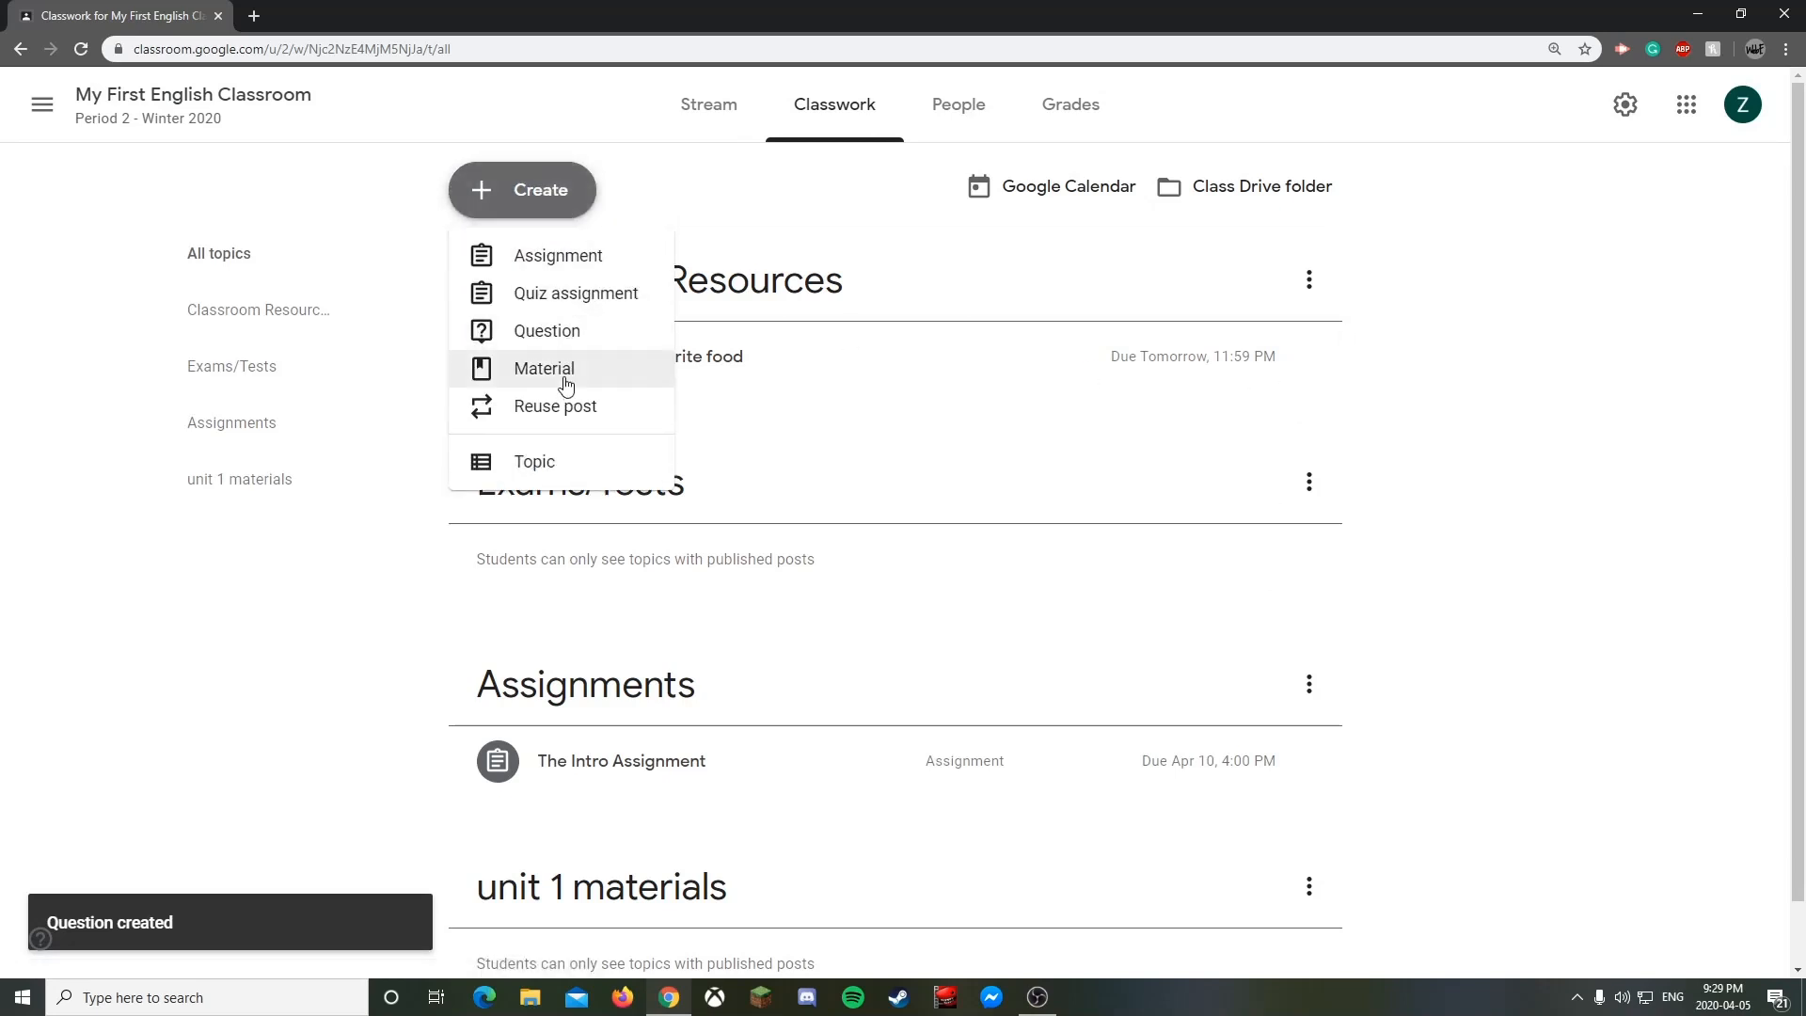
left_click(565, 382)
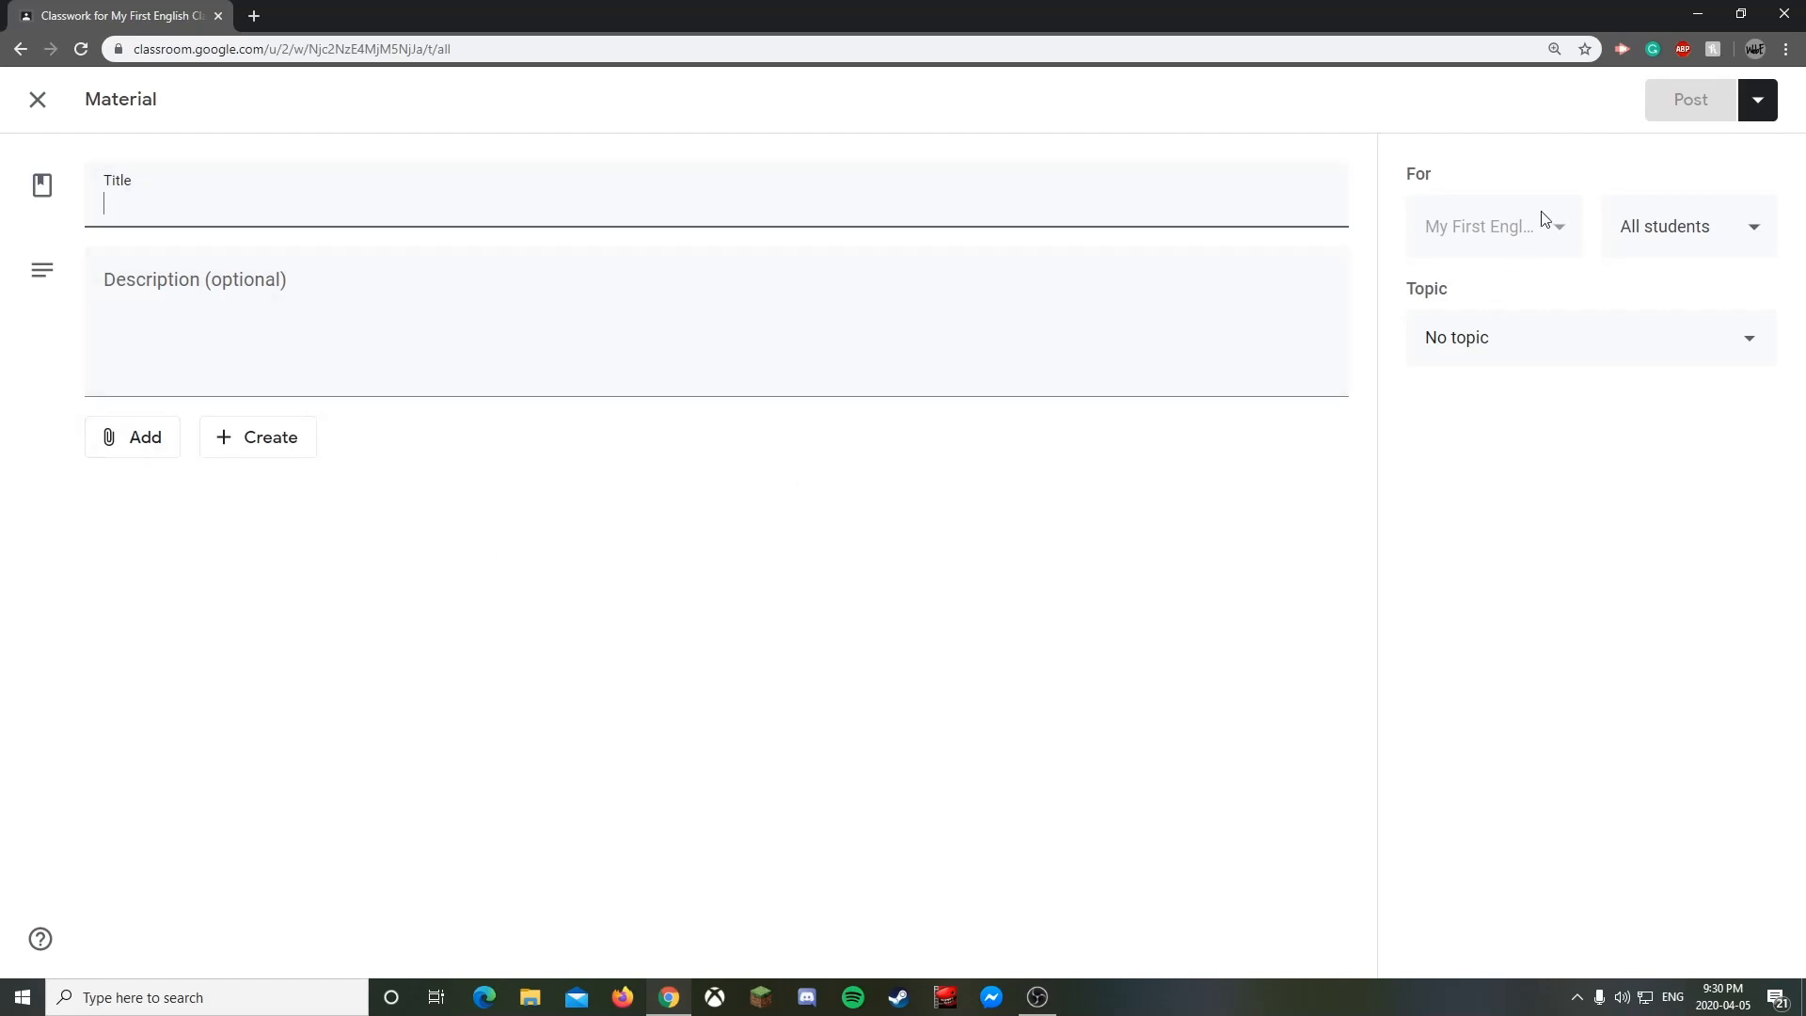
- Set the material's topic to Classroom Resources
left_click(1479, 338)
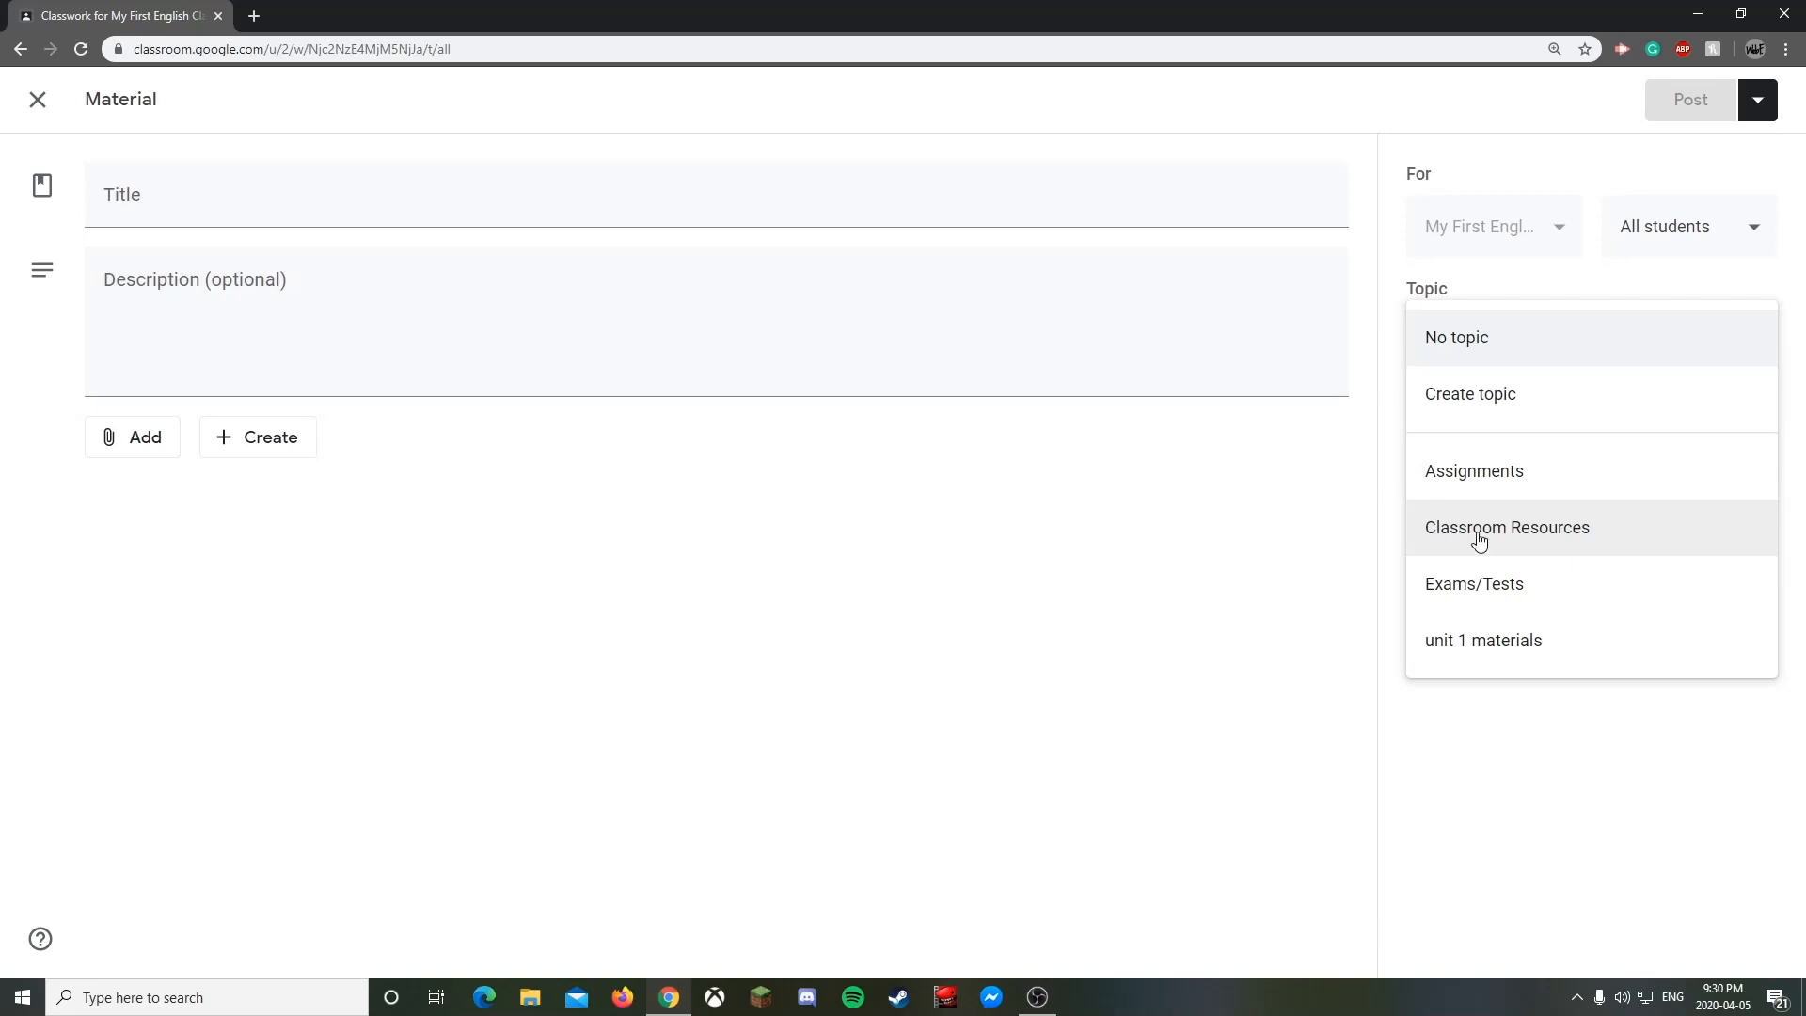
left_click(1493, 475)
left_click(1497, 536)
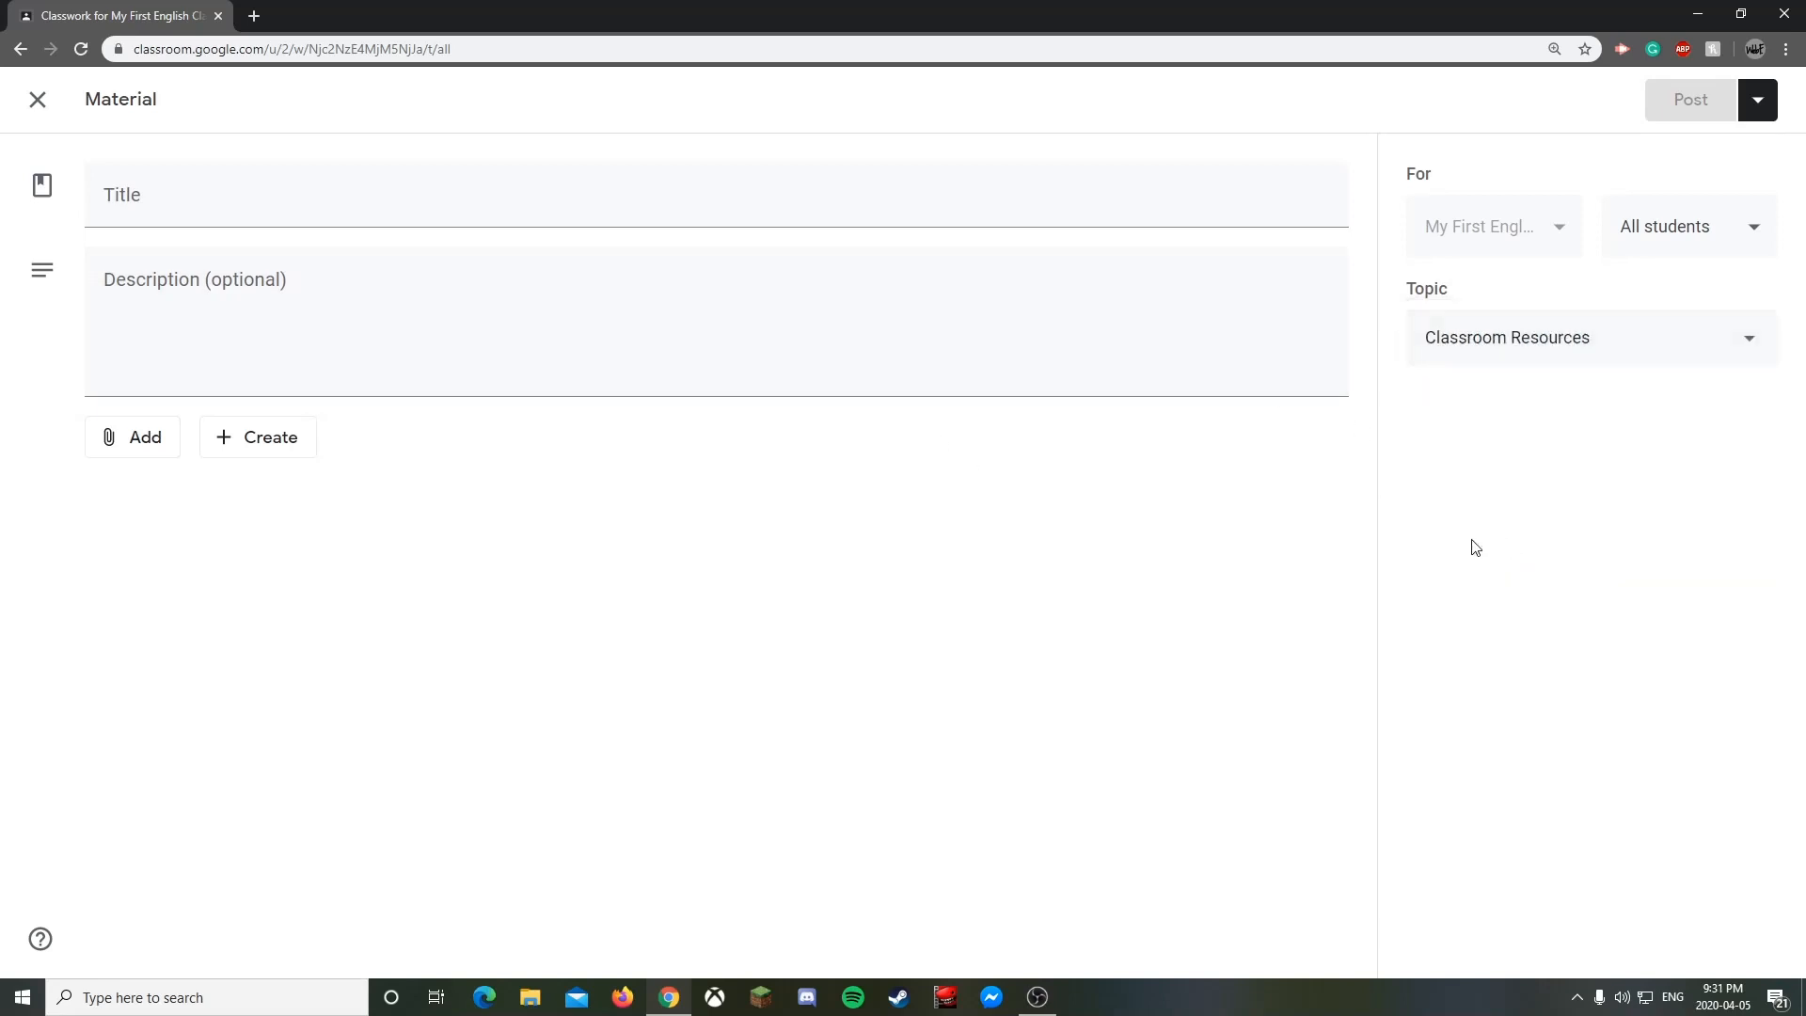
- Browse the Add and Create attachment menus, discard the draft, and open the Create menu
left_click(145, 441)
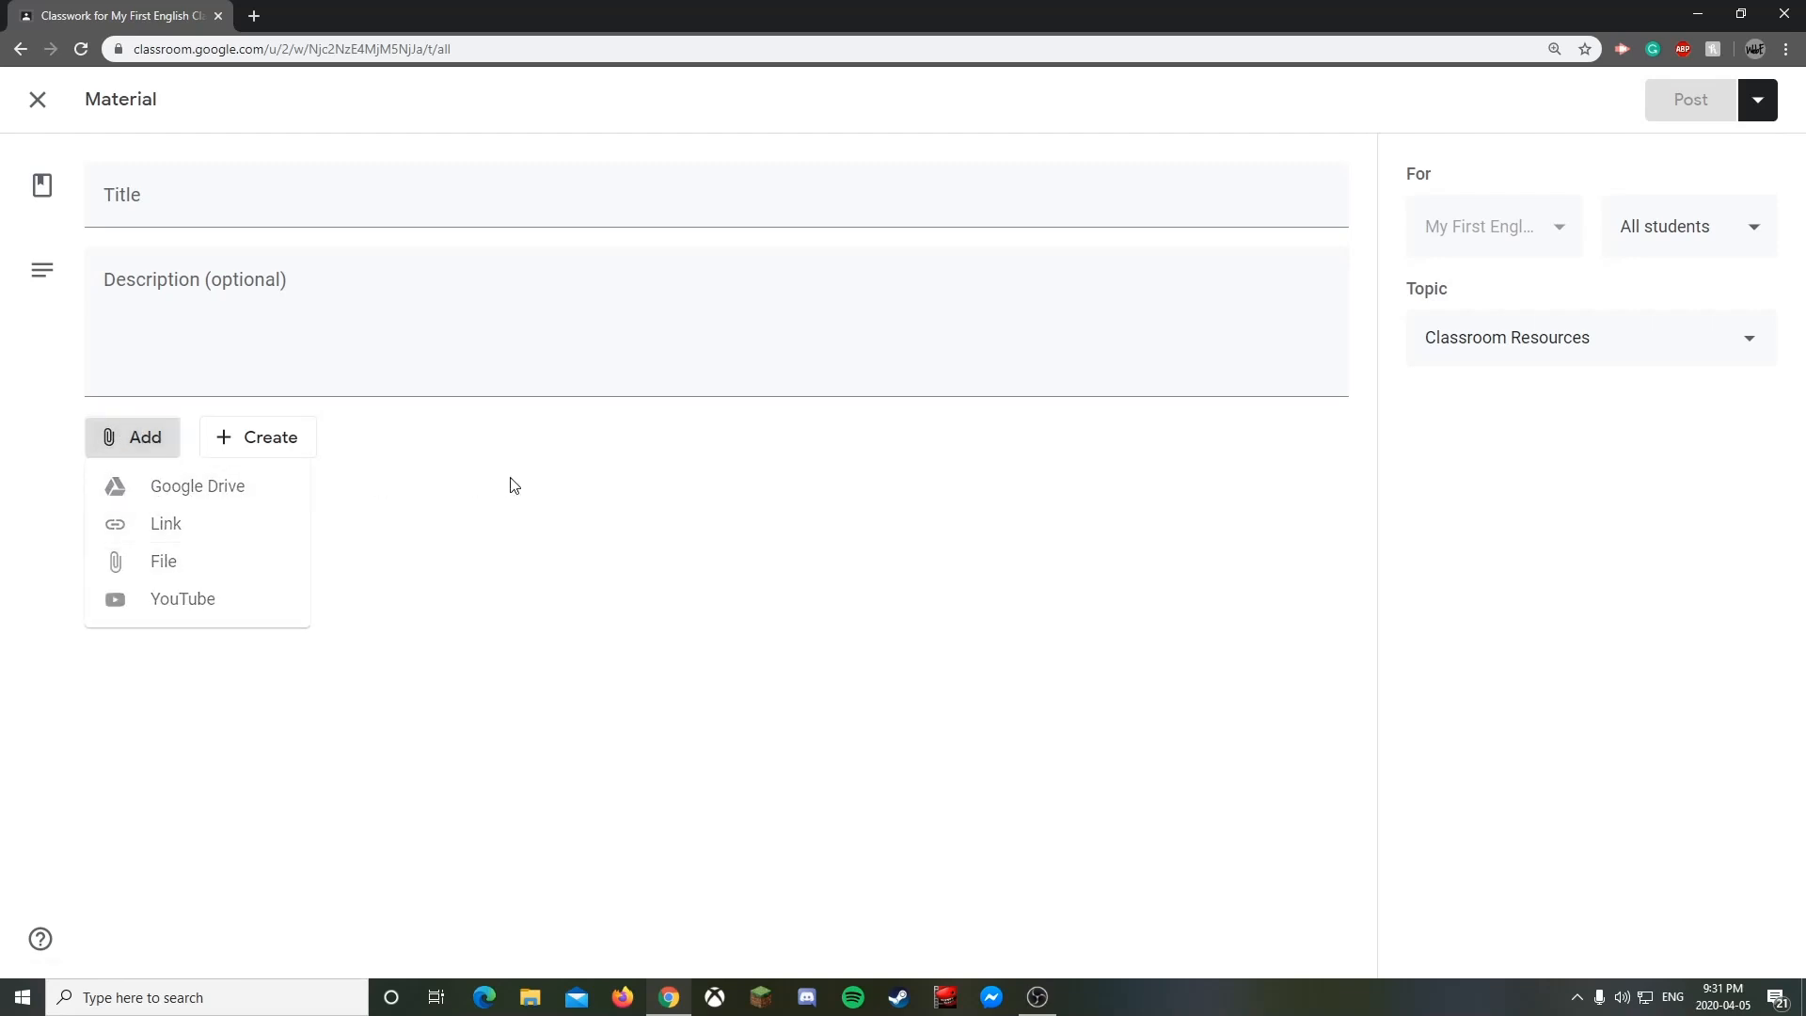
left_click(302, 446)
left_click(602, 425)
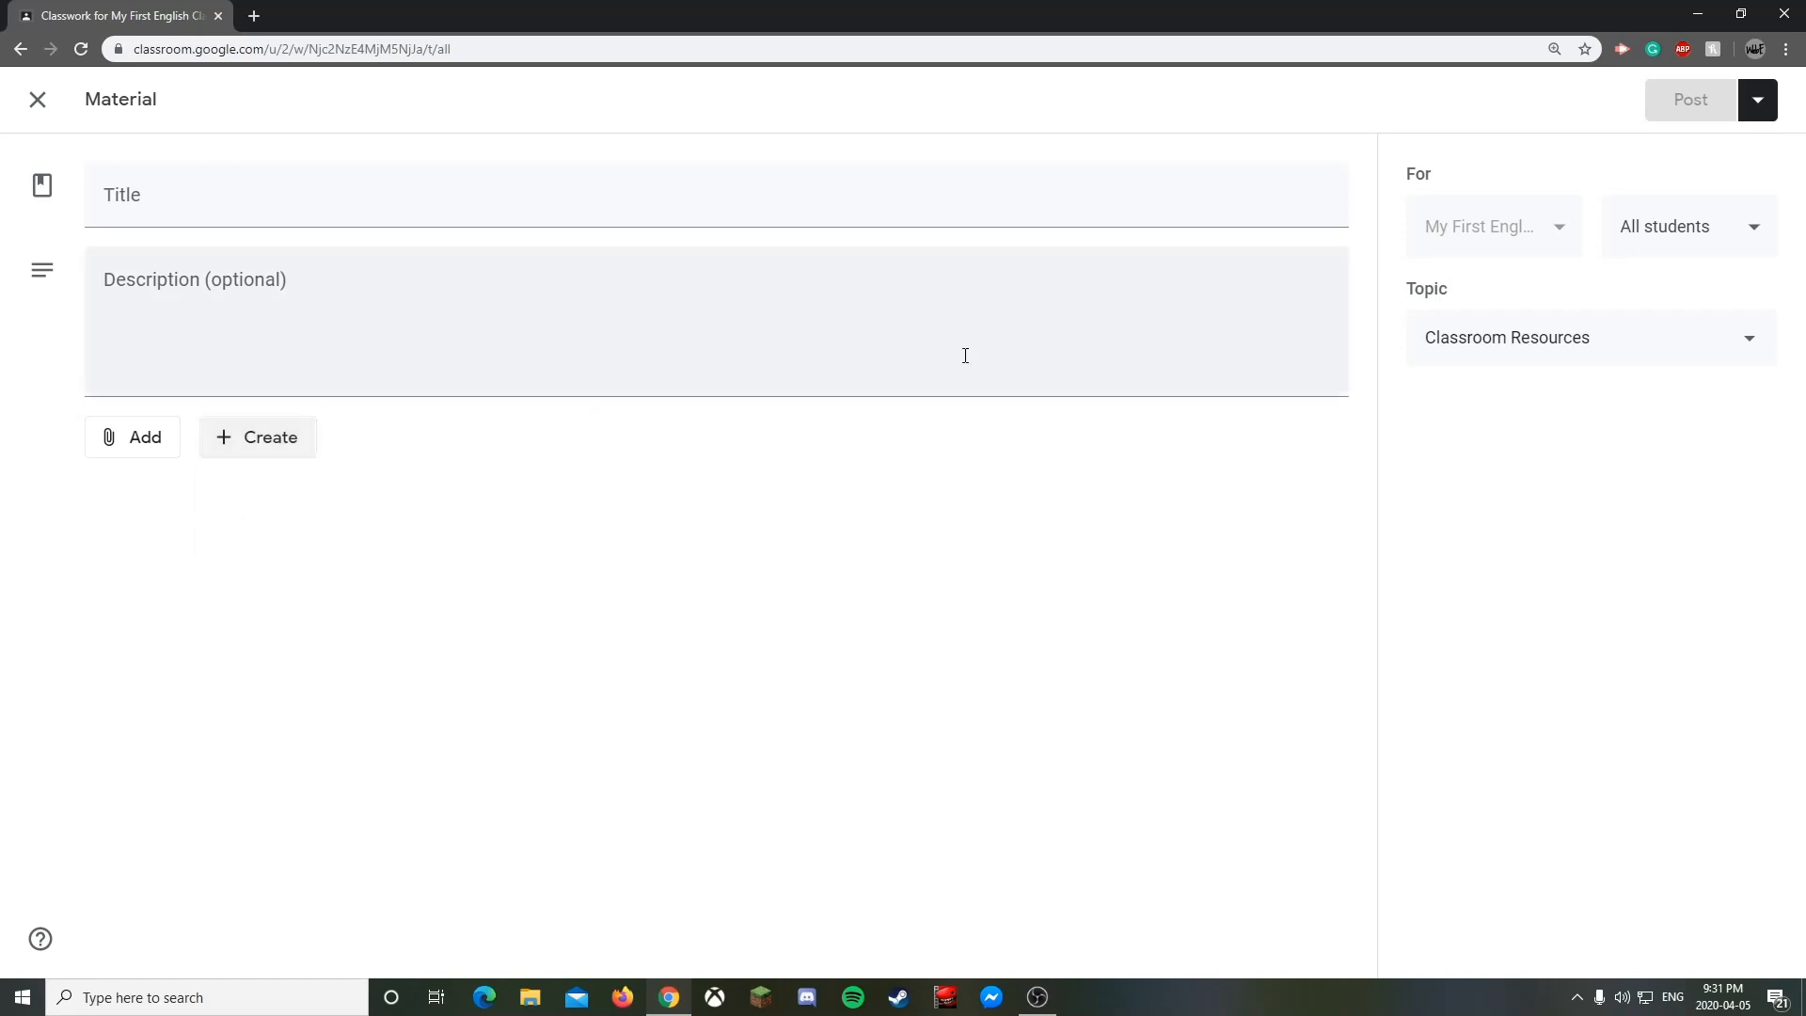
left_click(38, 103)
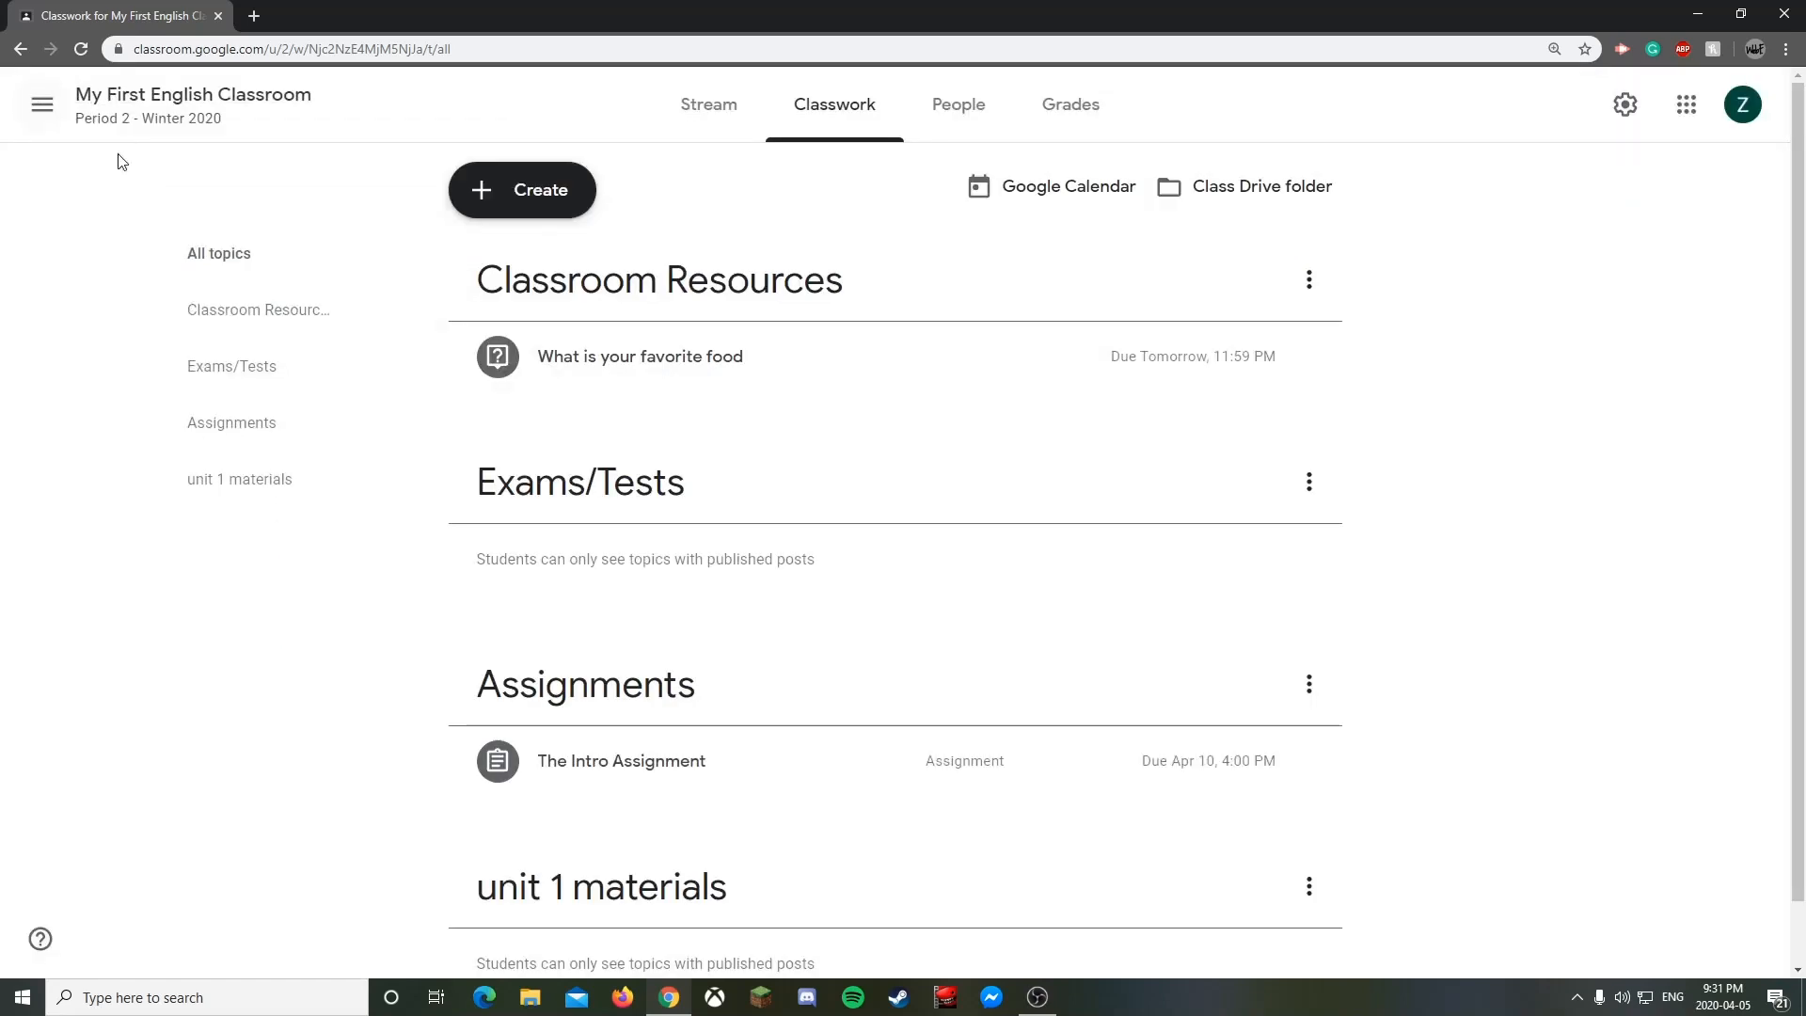
left_click(485, 189)
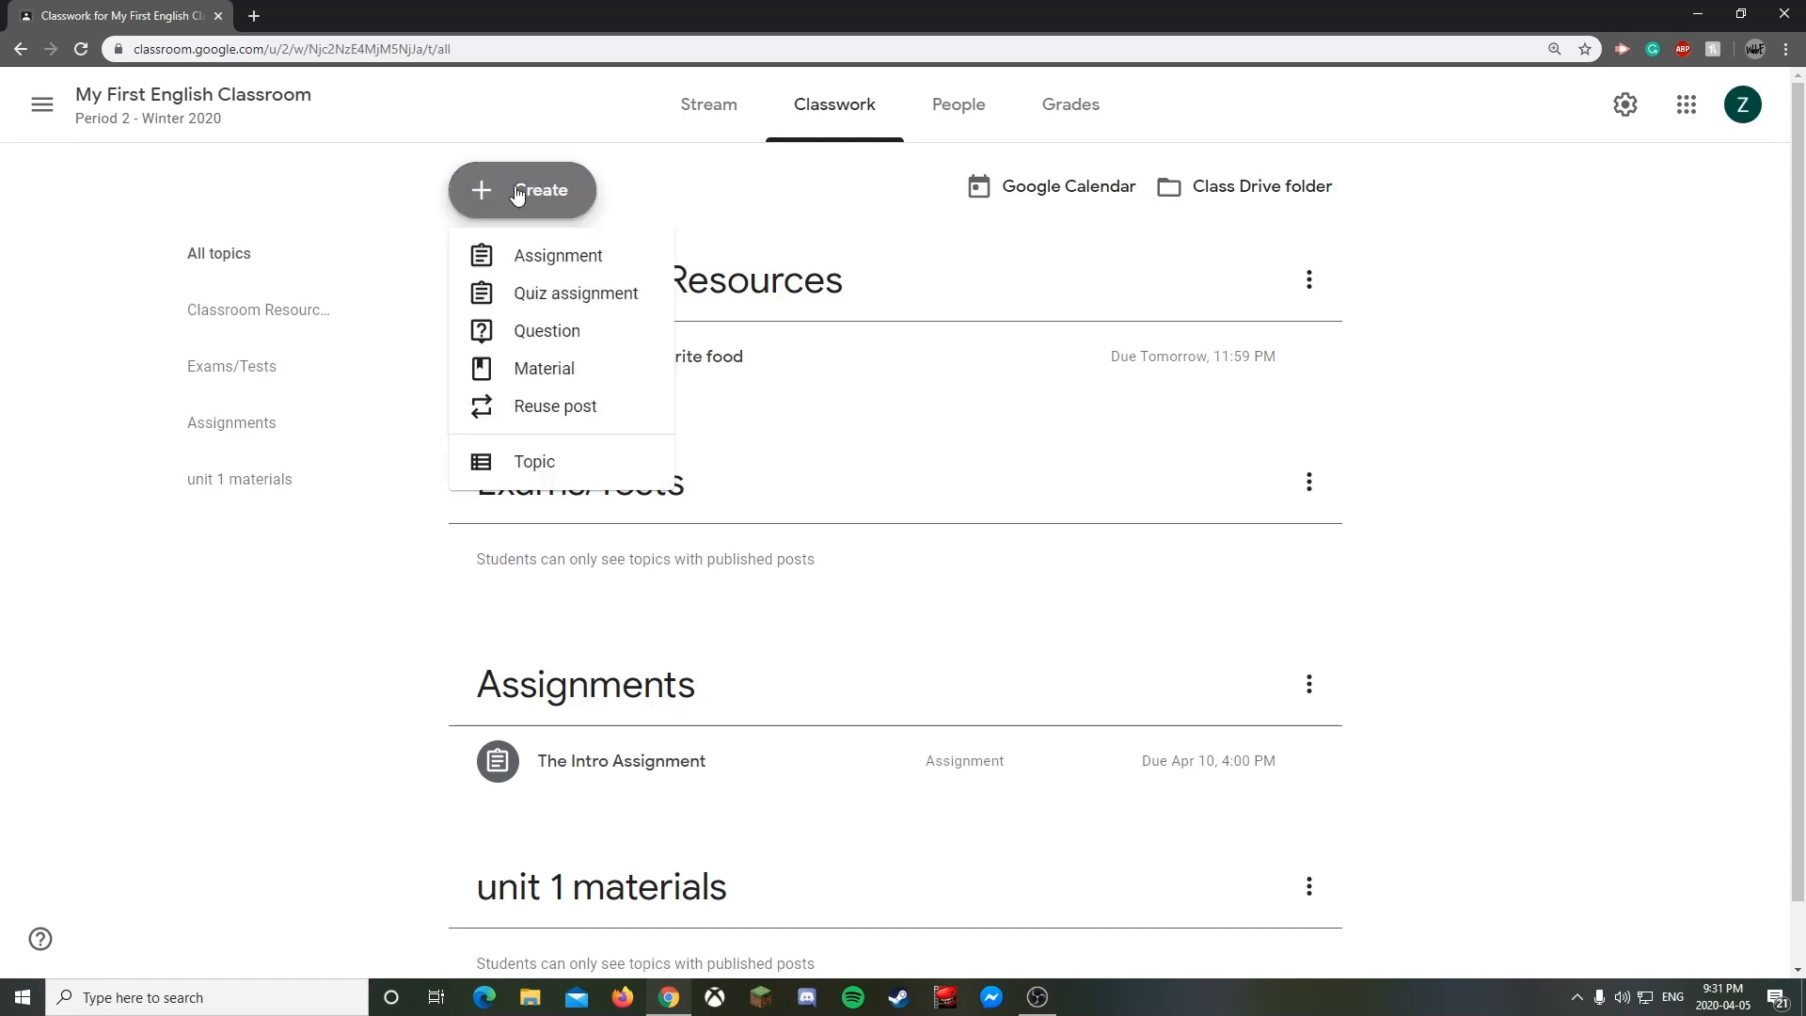
left_click(540, 414)
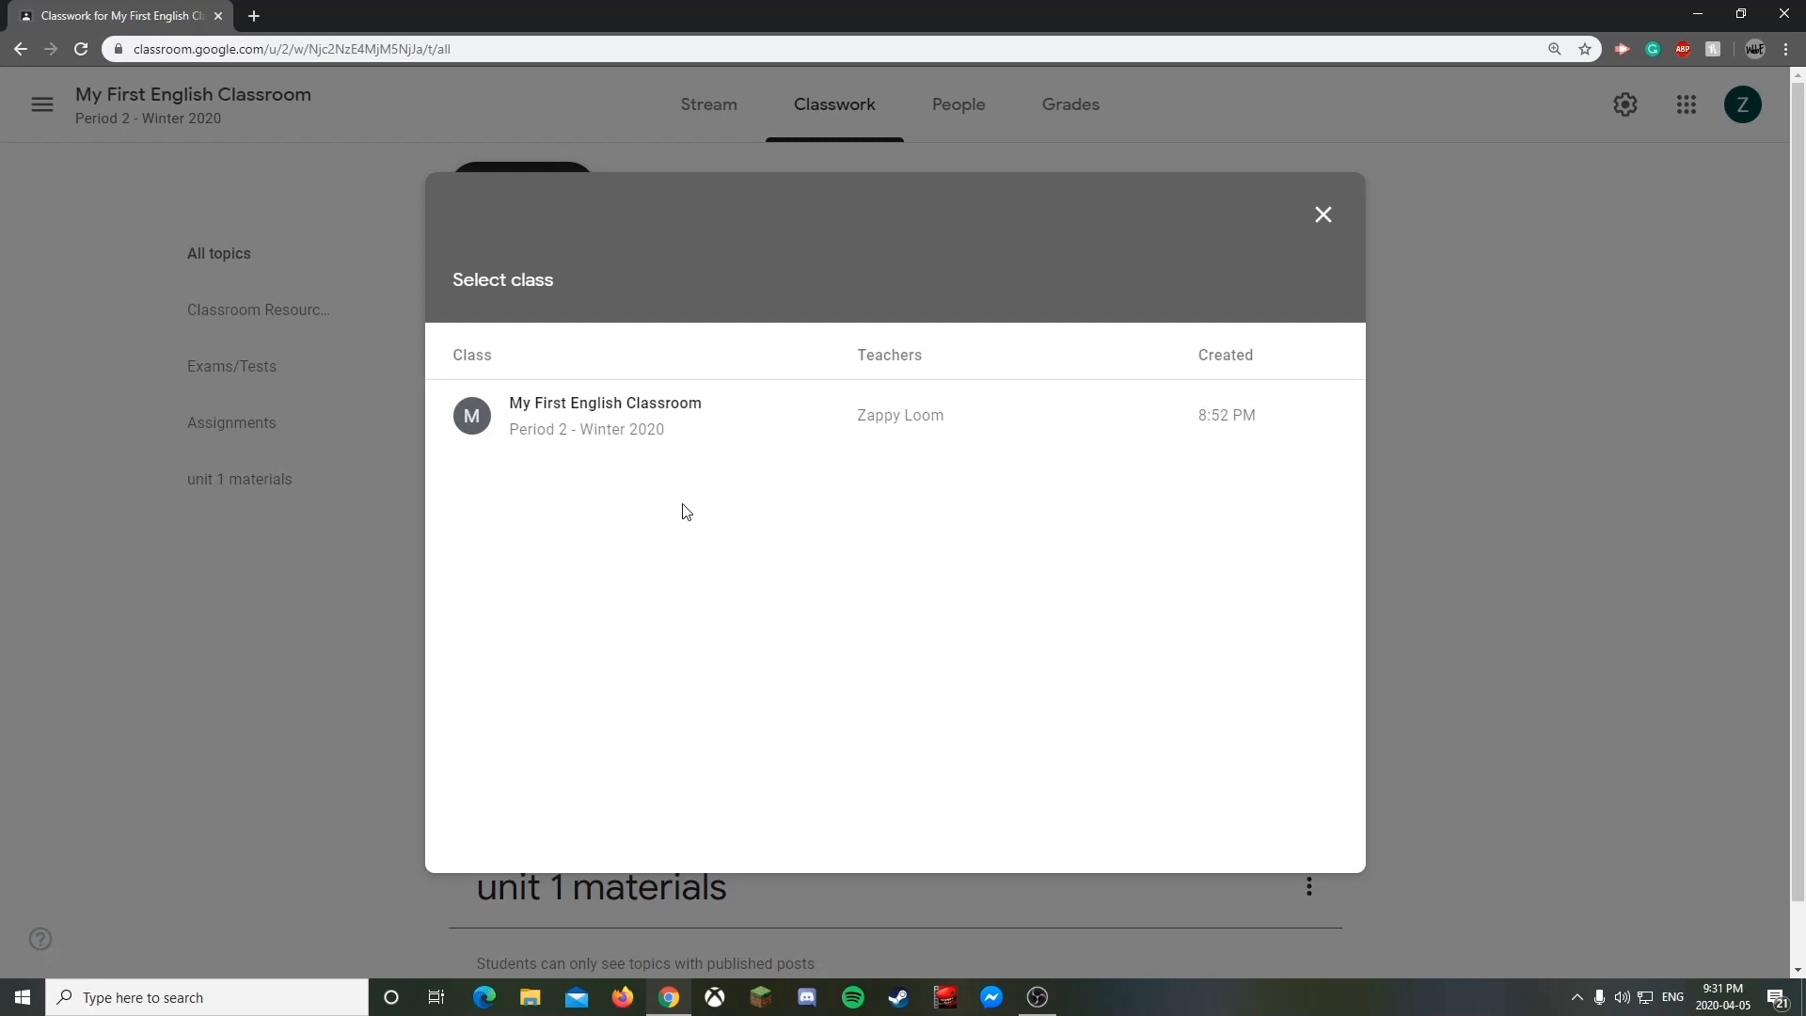
left_click(1324, 215)
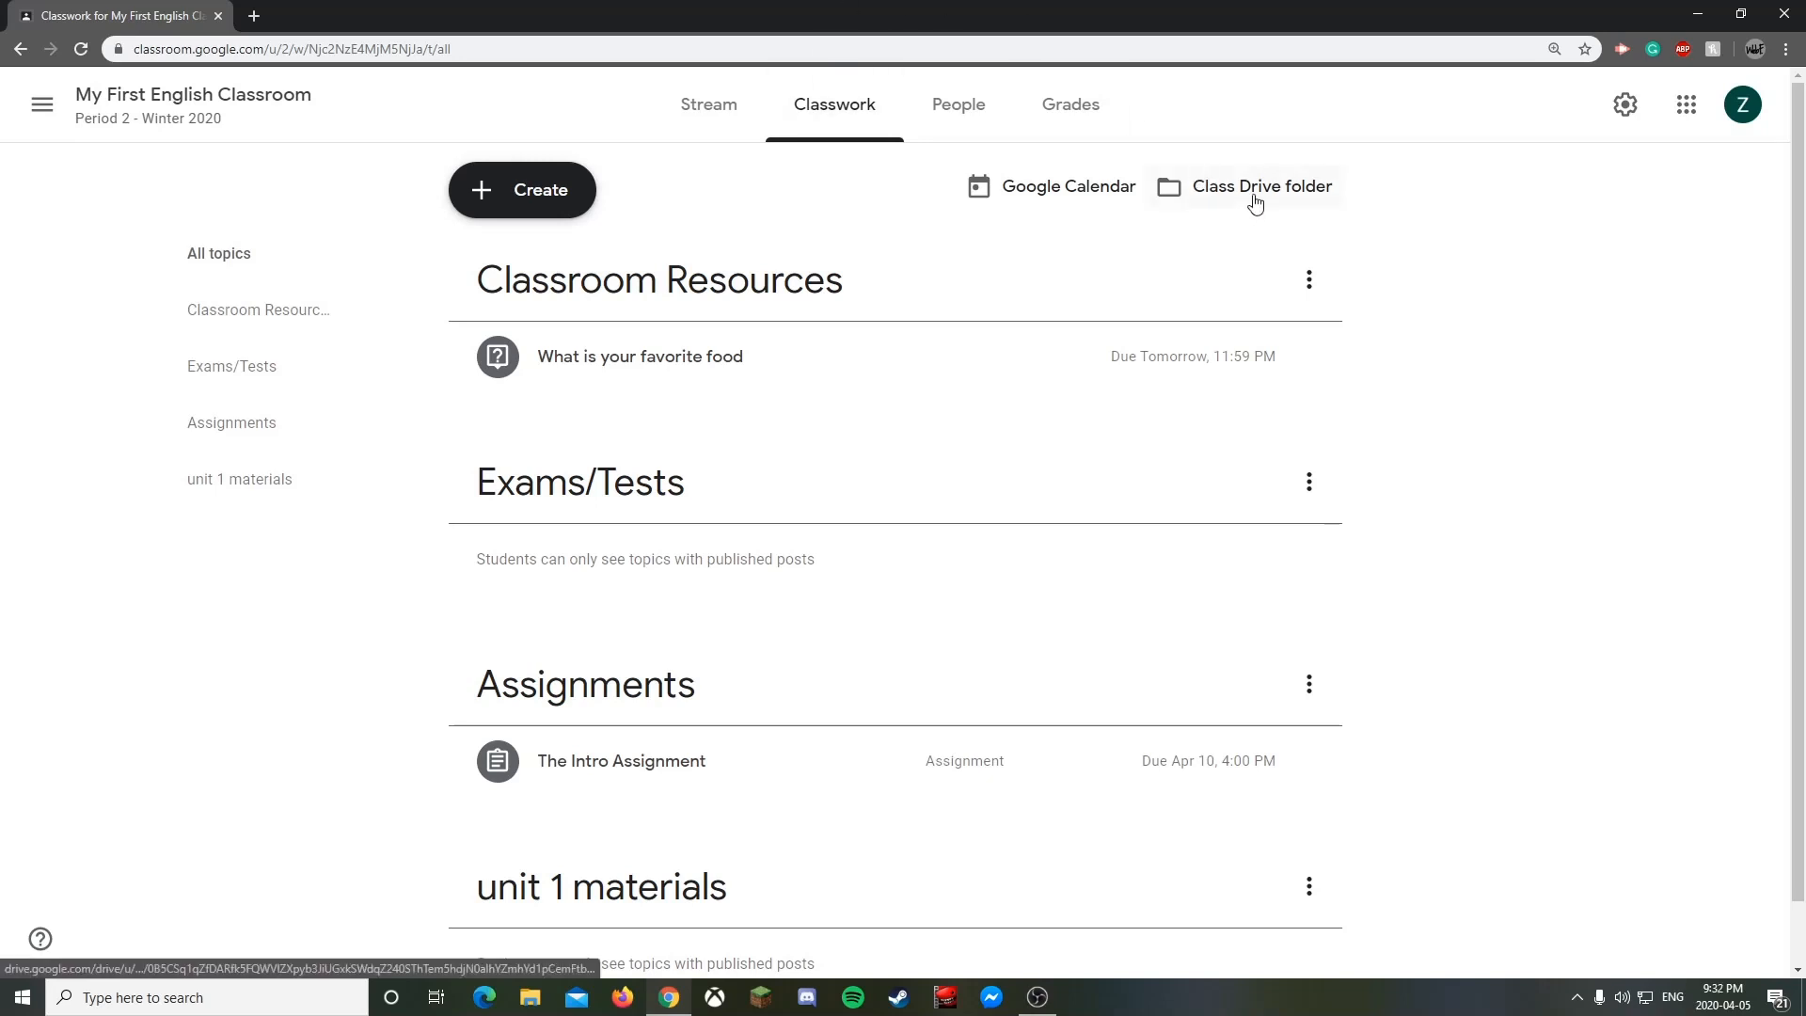
- Open the class calendar, dismiss its welcome and notification prompts, review due dates, and close it
left_click(1059, 196)
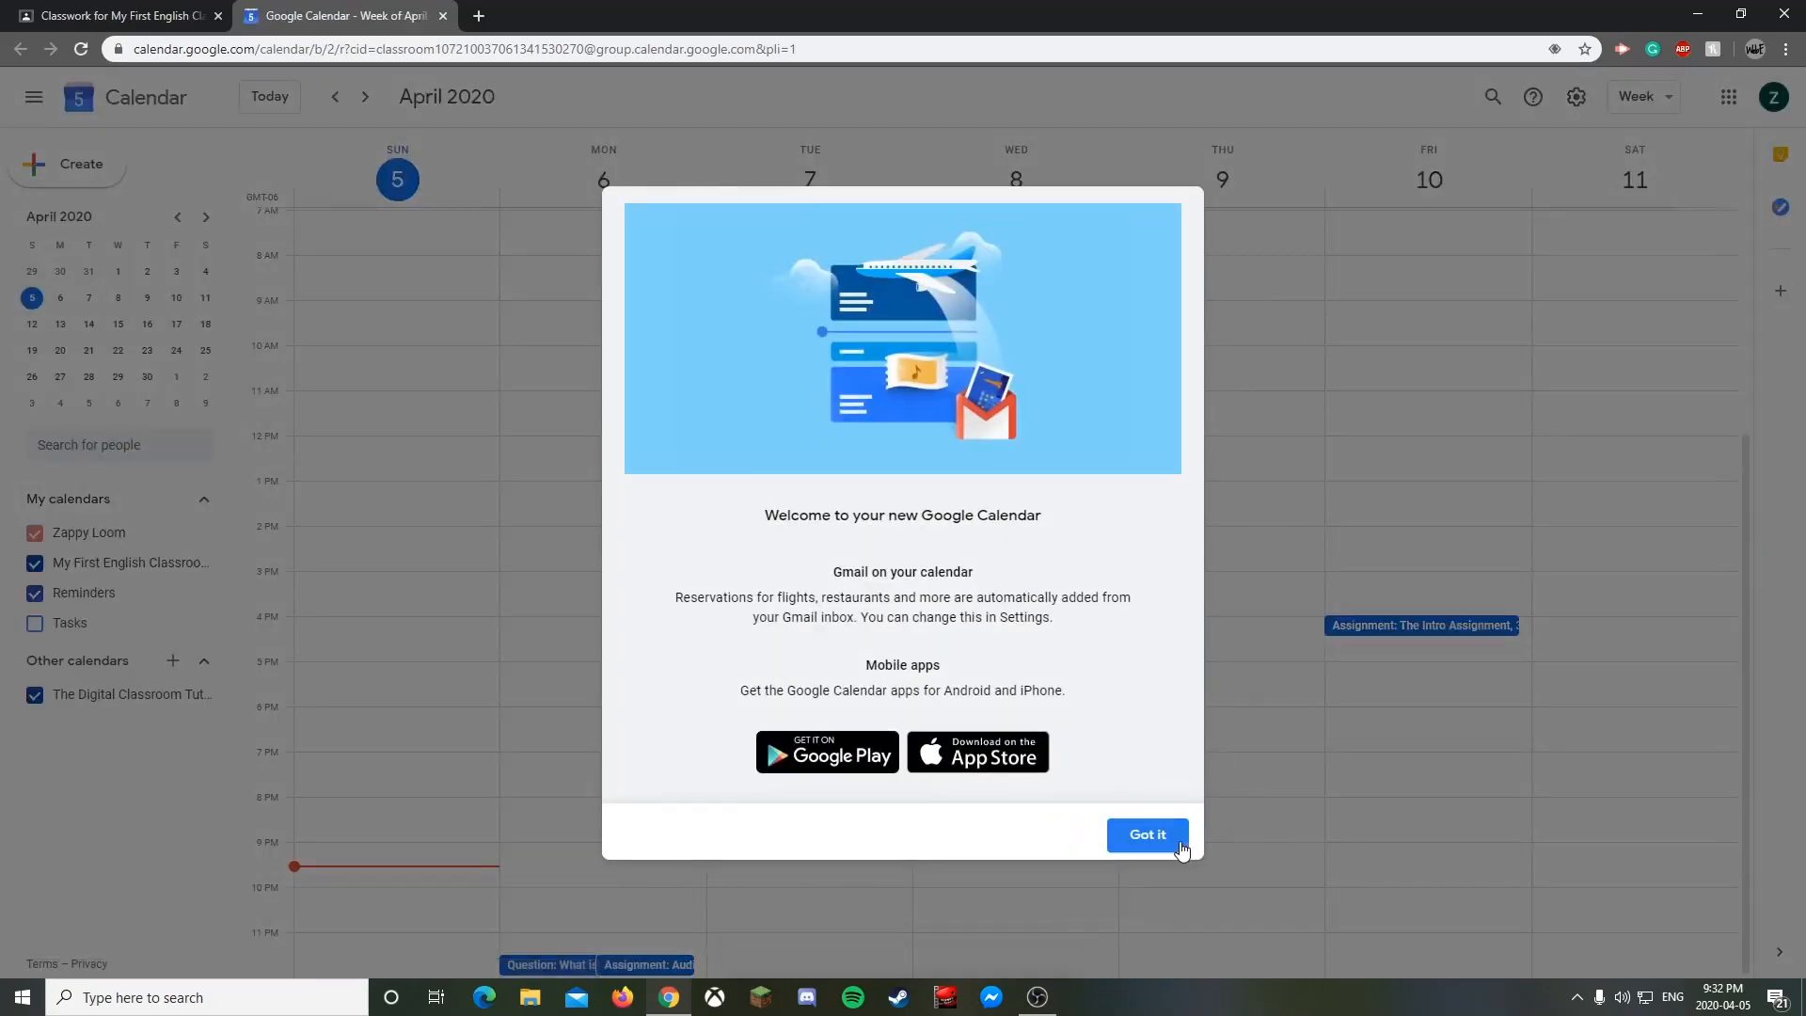
left_click(1148, 835)
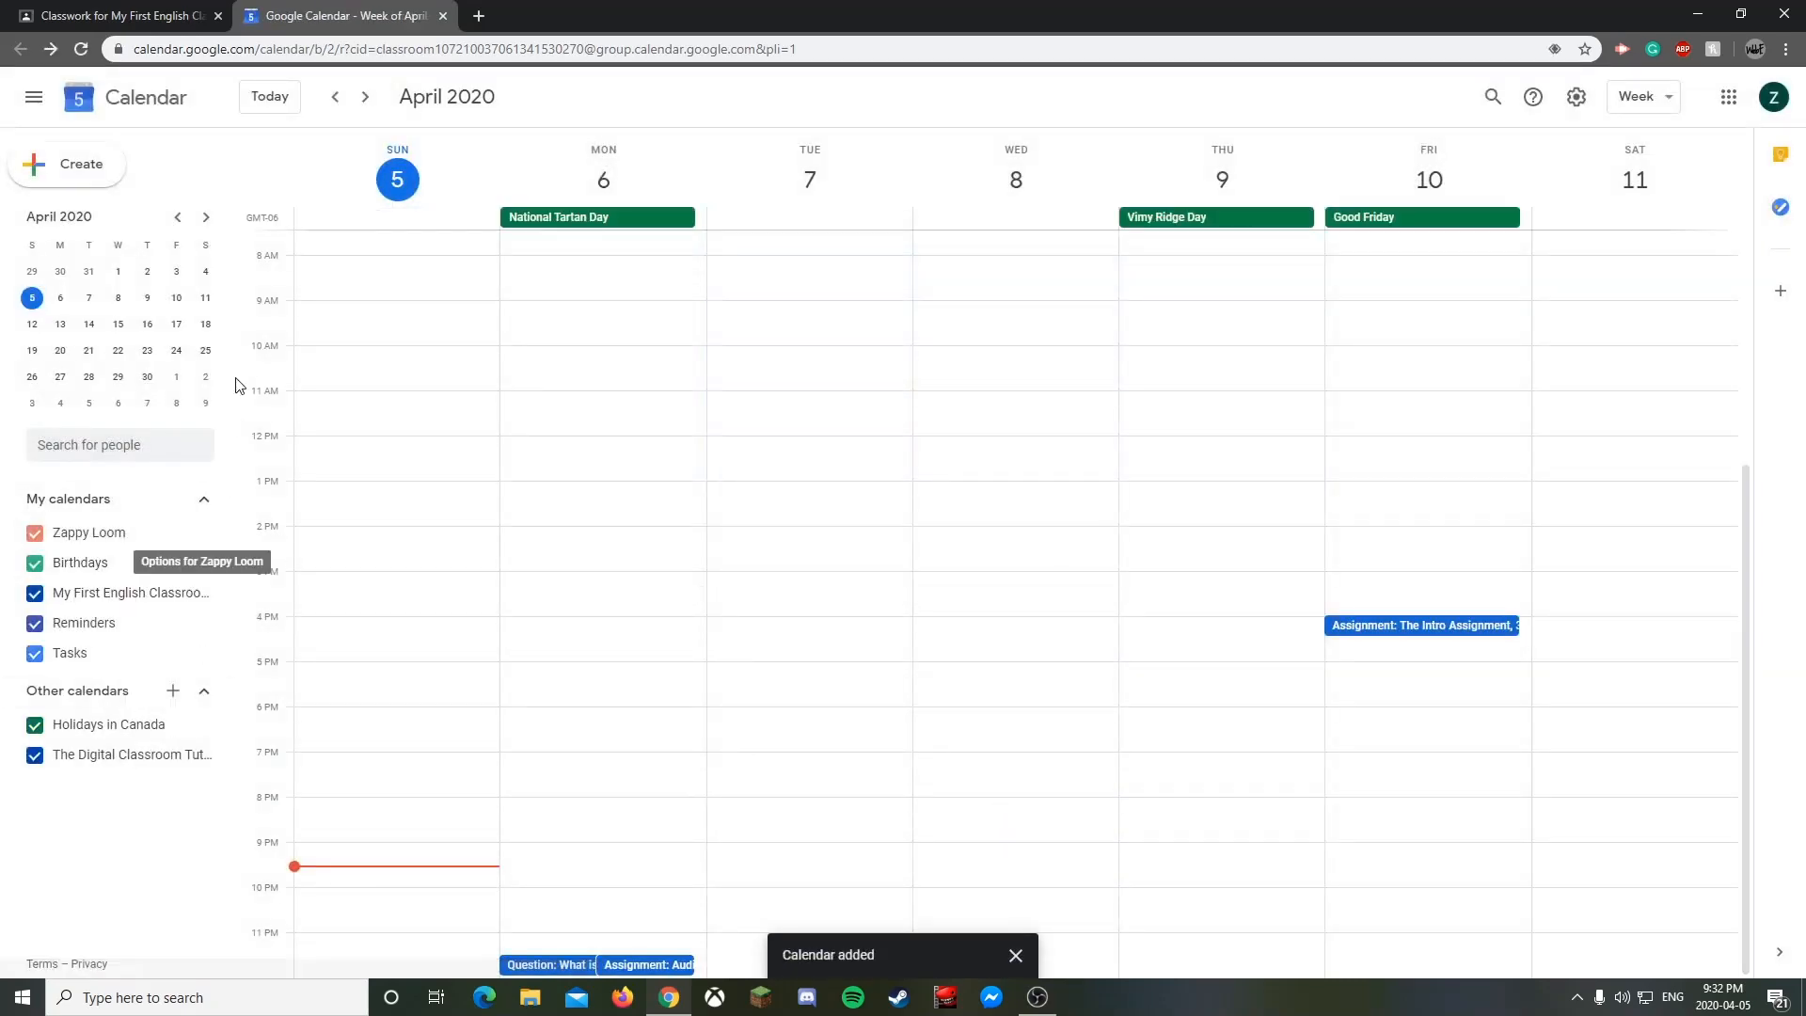
left_click(81, 49)
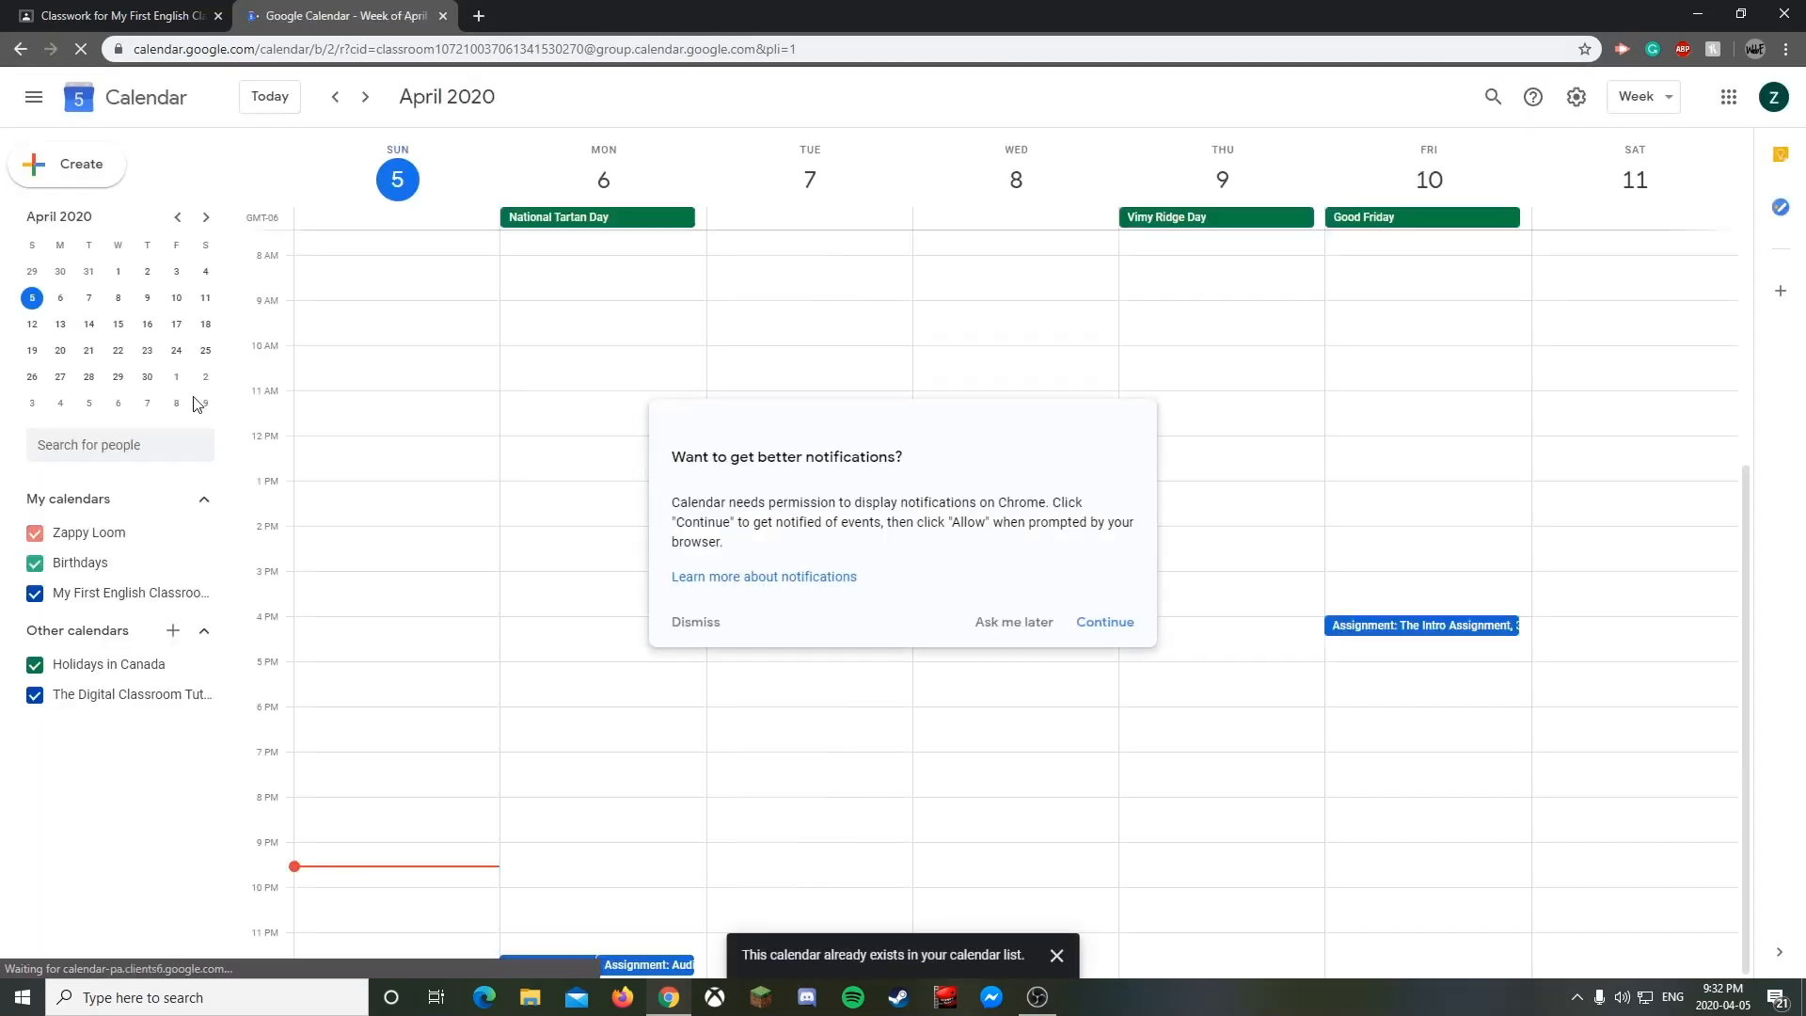
left_click(696, 622)
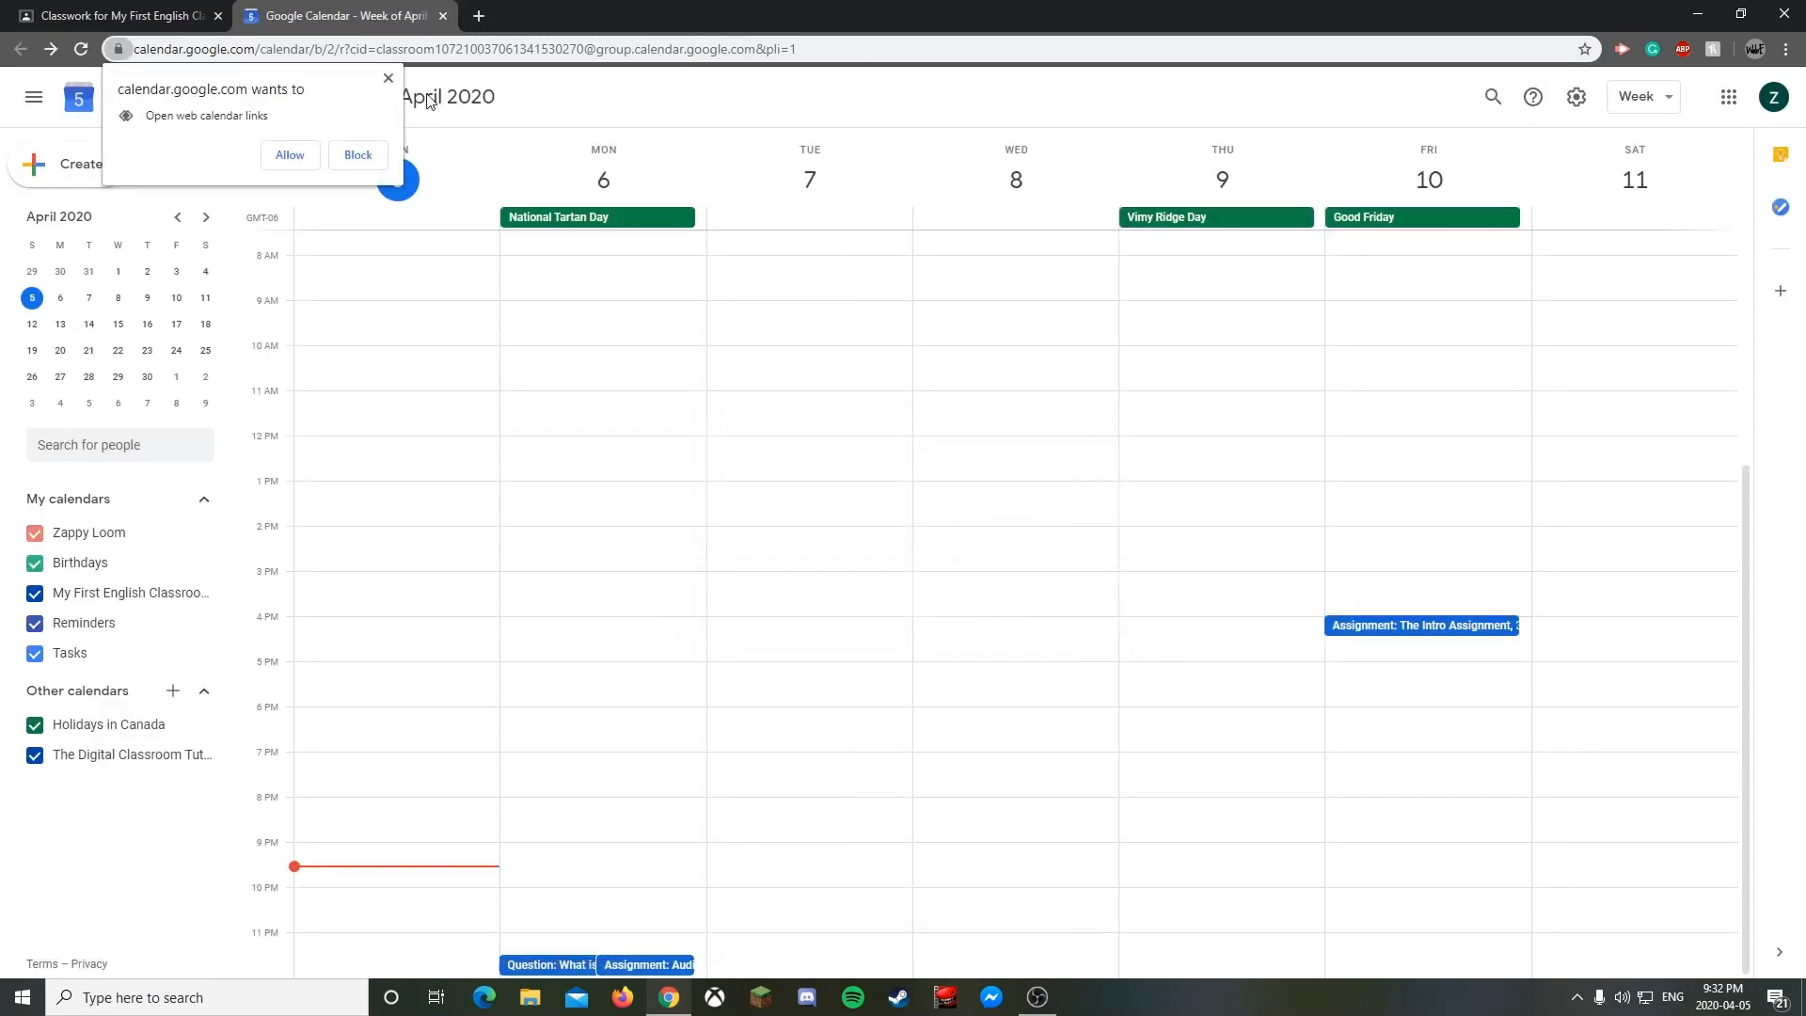
left_click(387, 78)
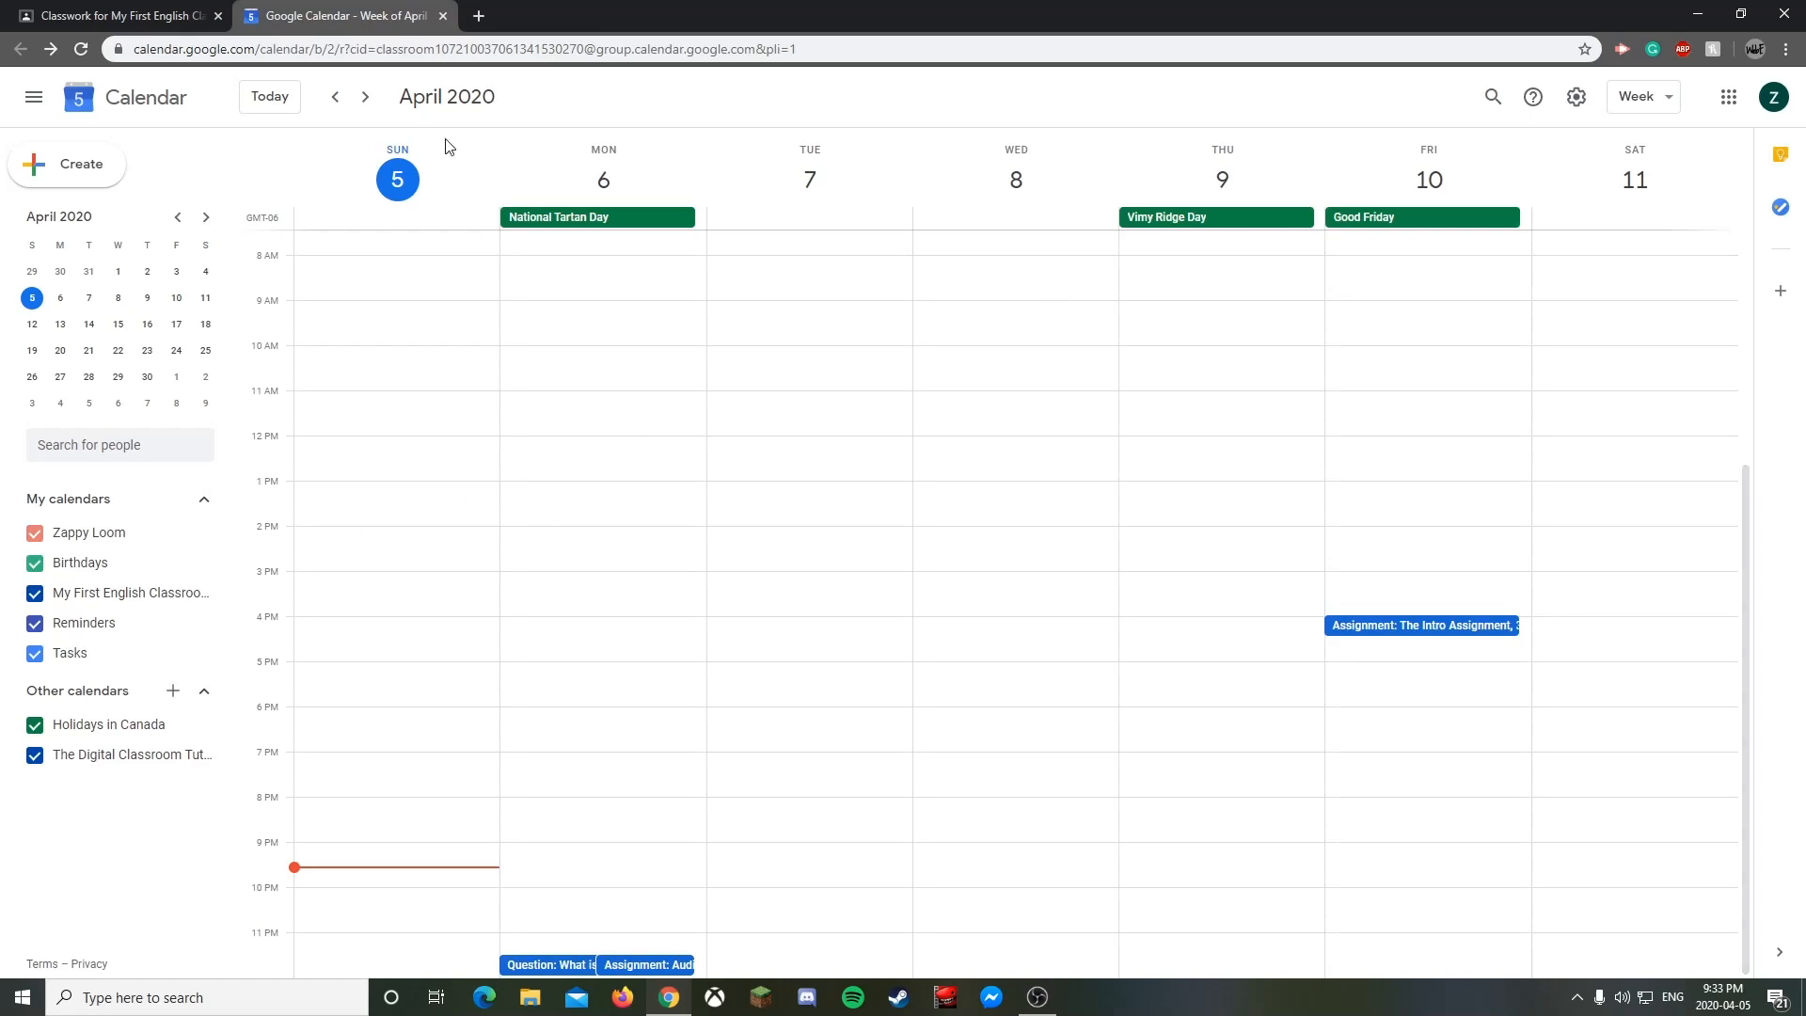
left_click(443, 16)
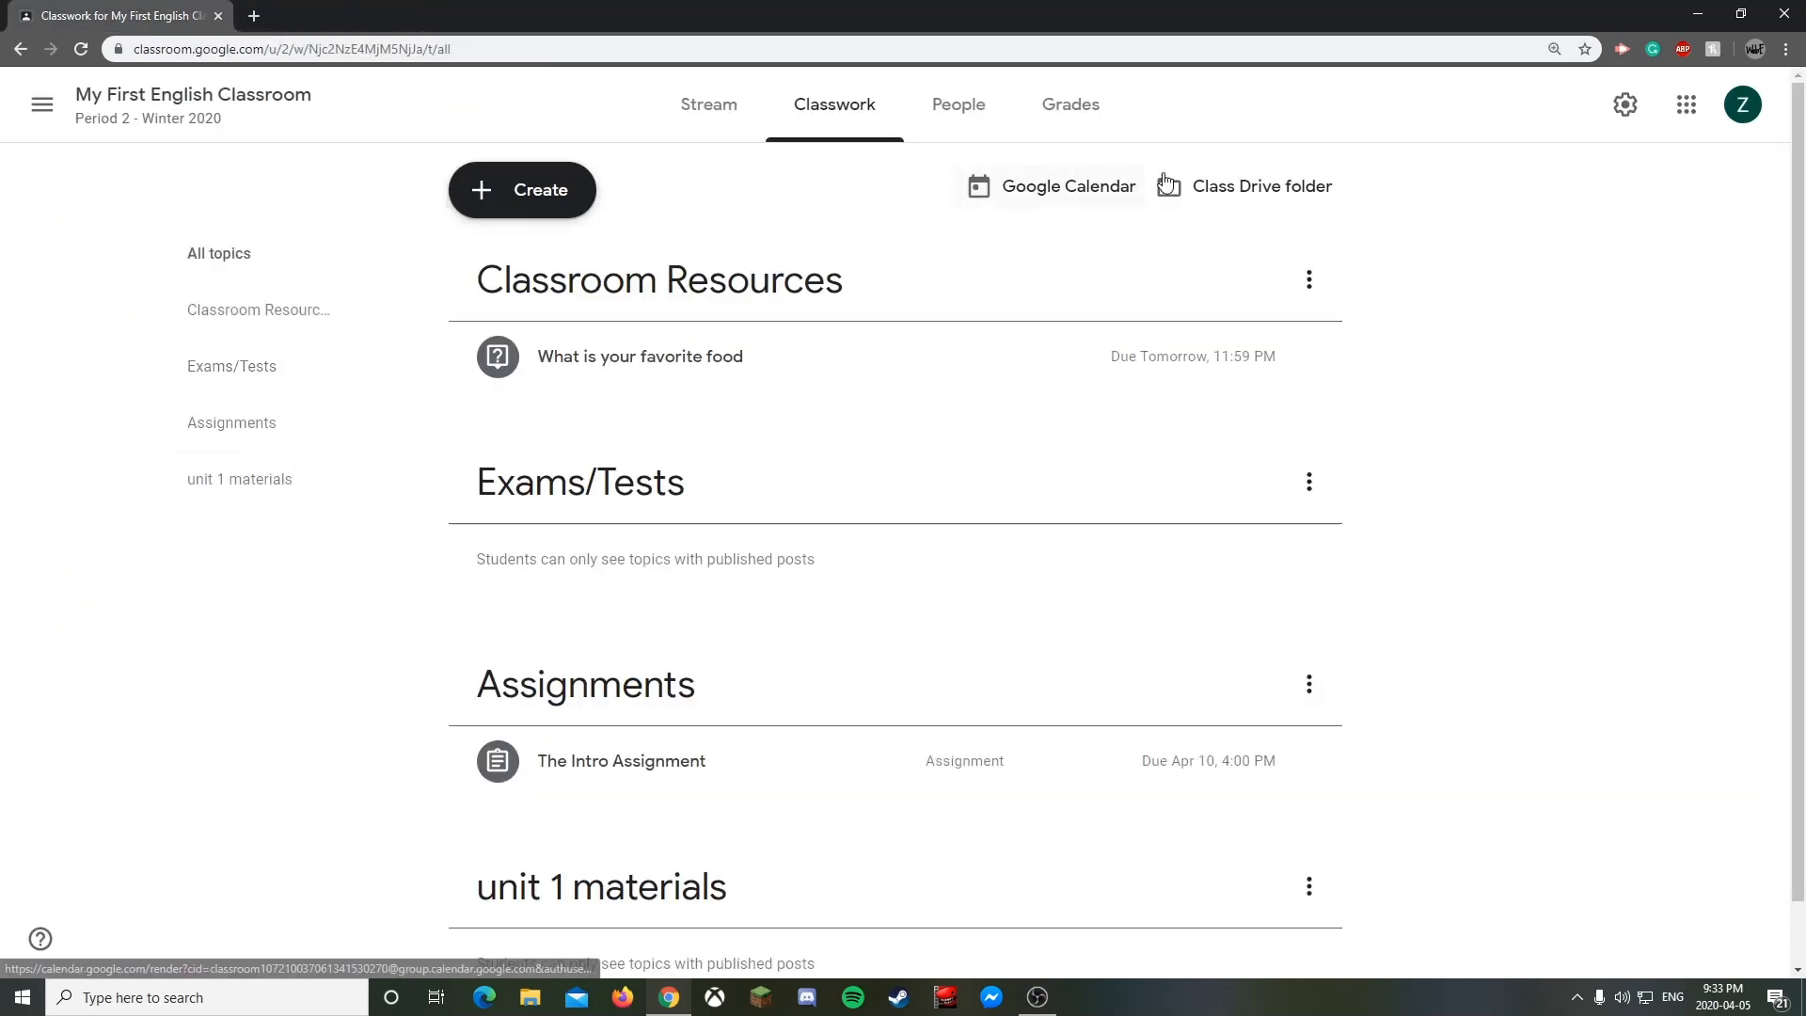
- Open the class Drive folder and browse My Drive > Classroom > My First English Classroom
left_click(1247, 187)
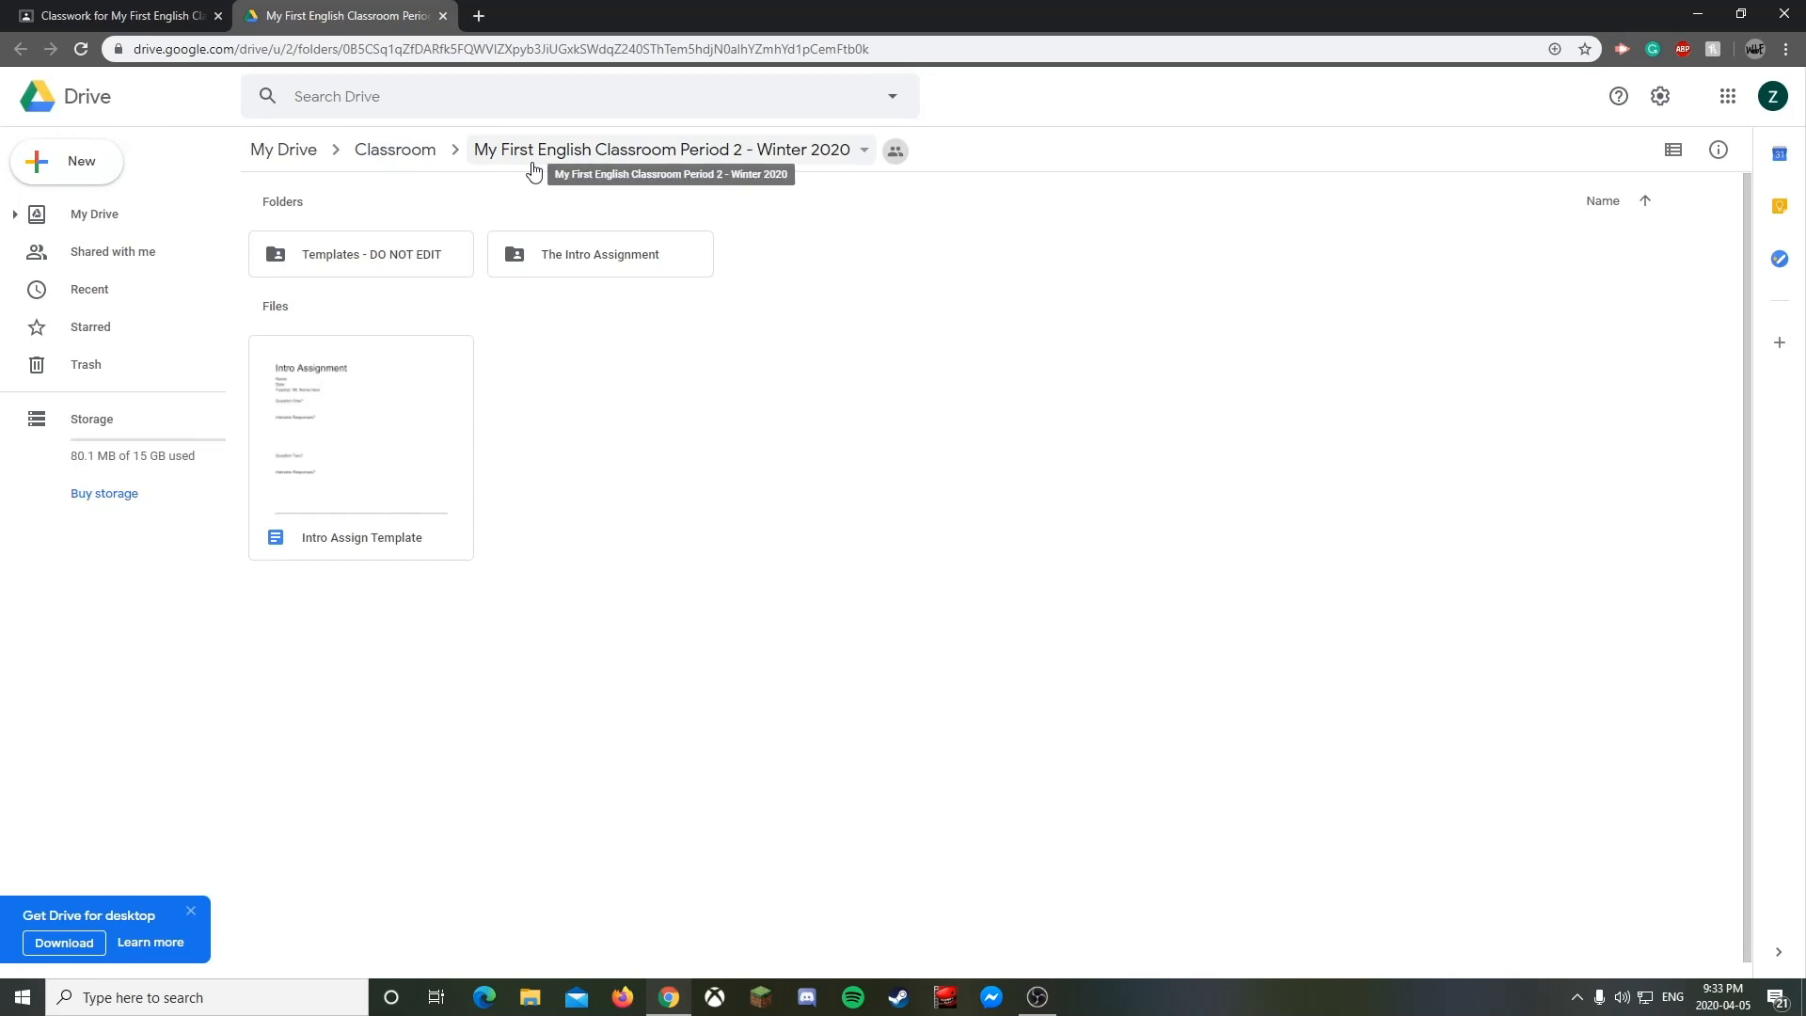
left_click(15, 213)
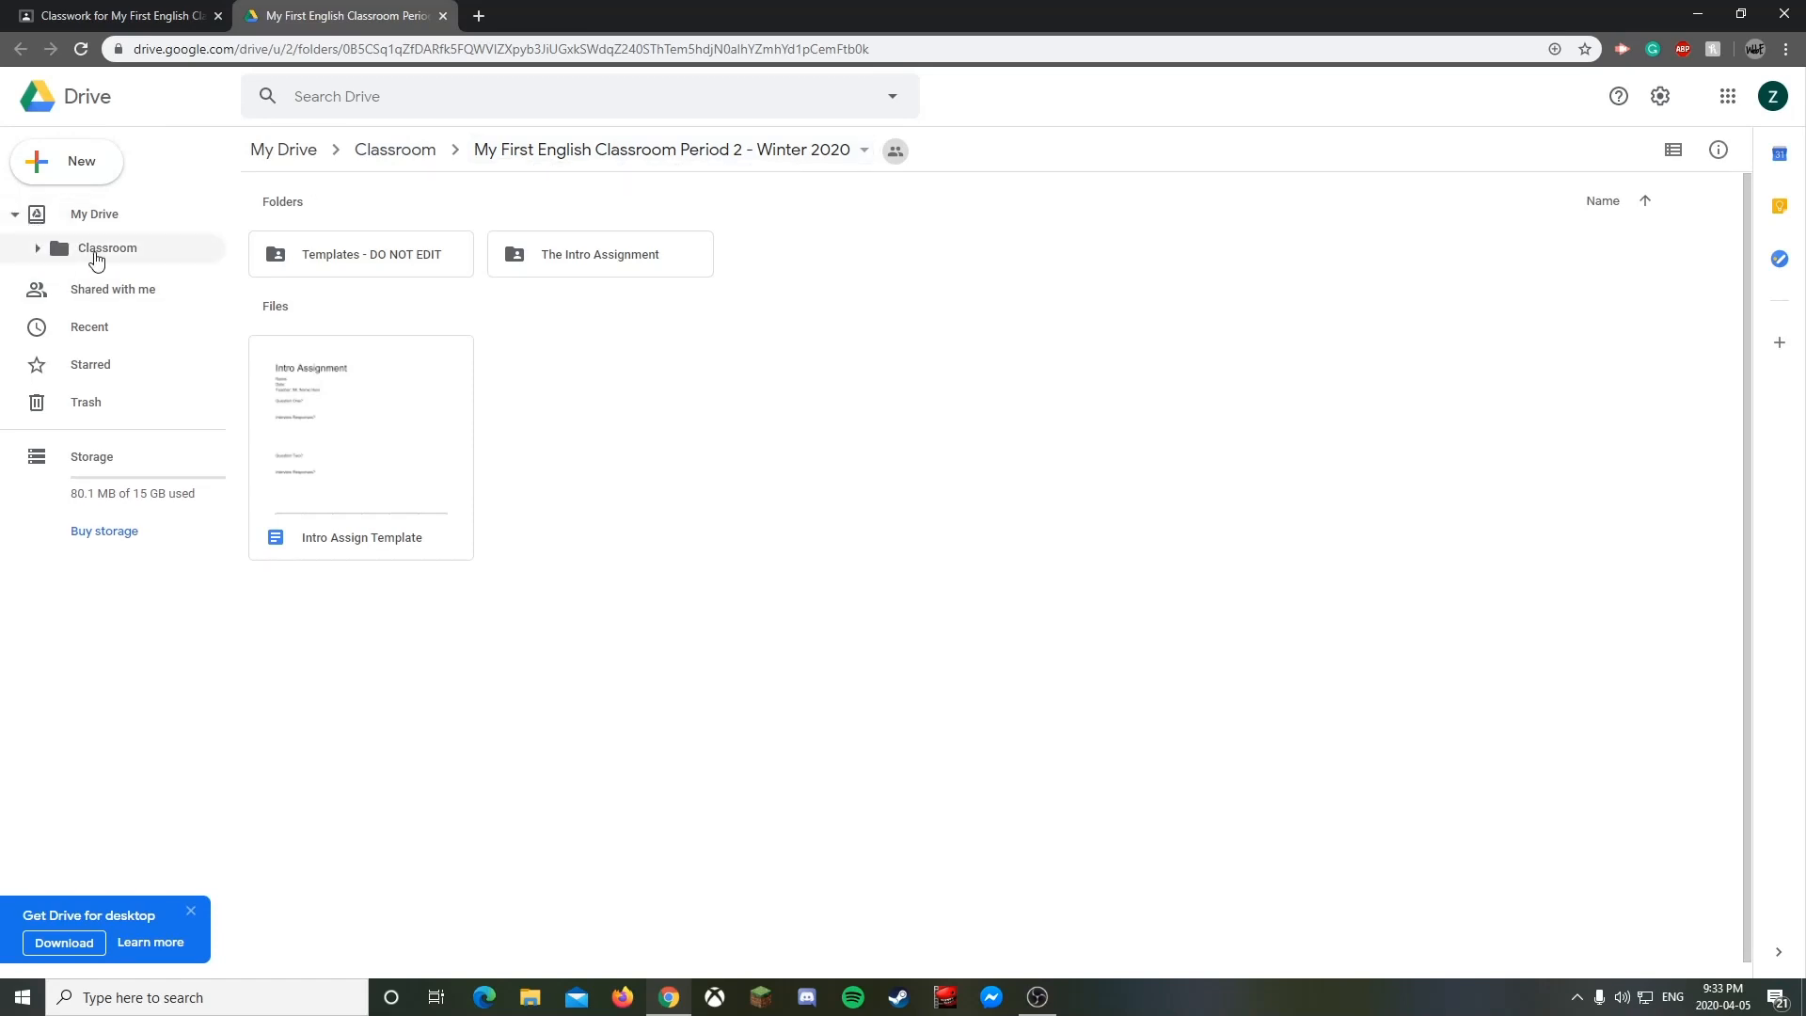
left_click(38, 247)
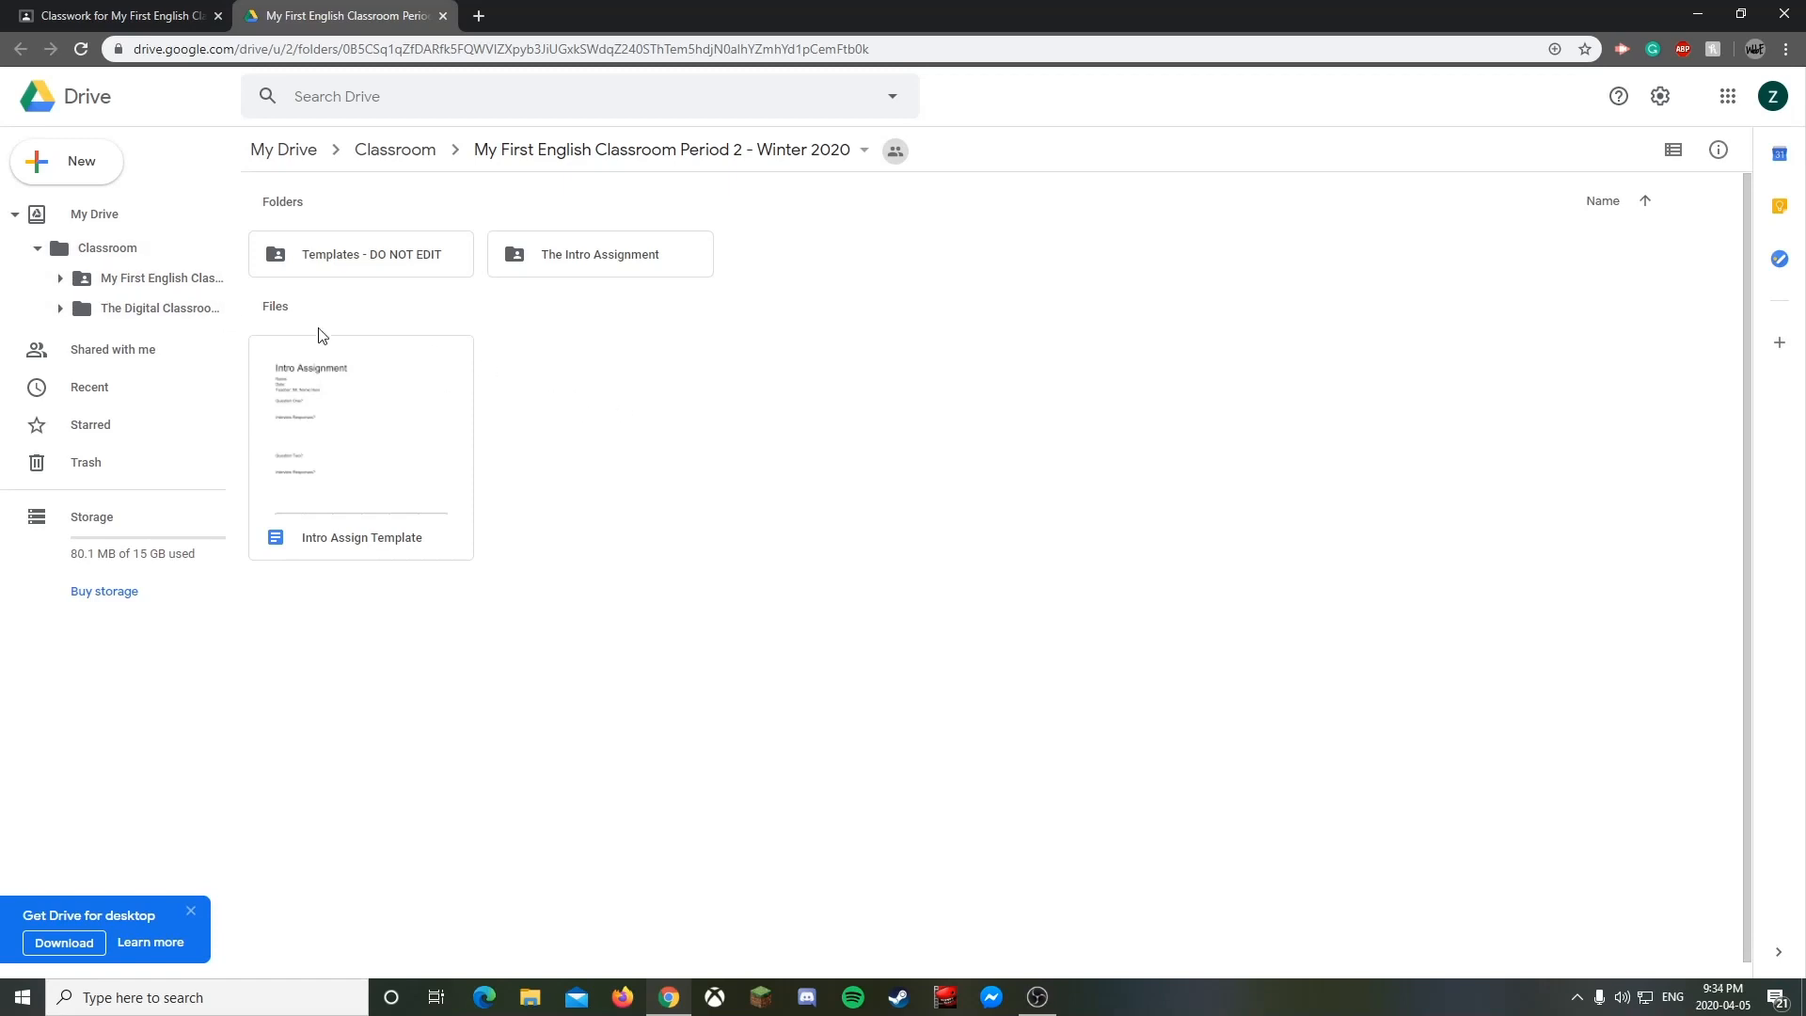
left_click(139, 274)
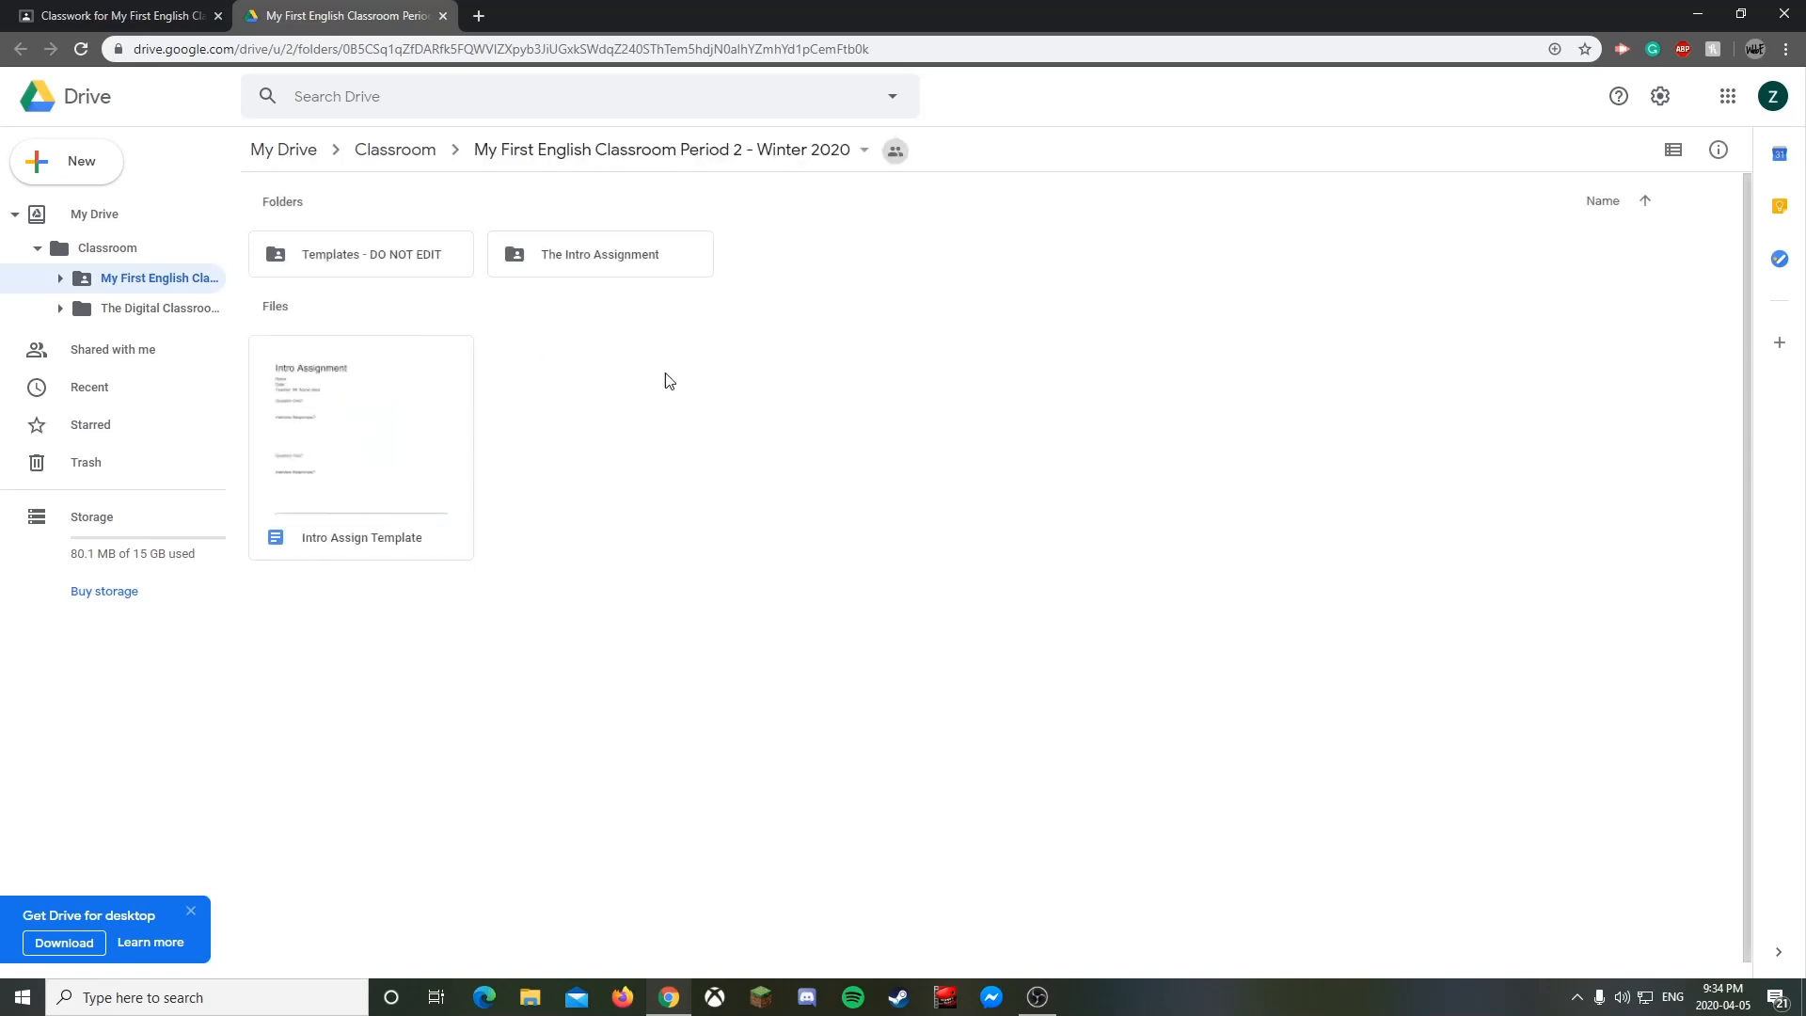
left_click(327, 459)
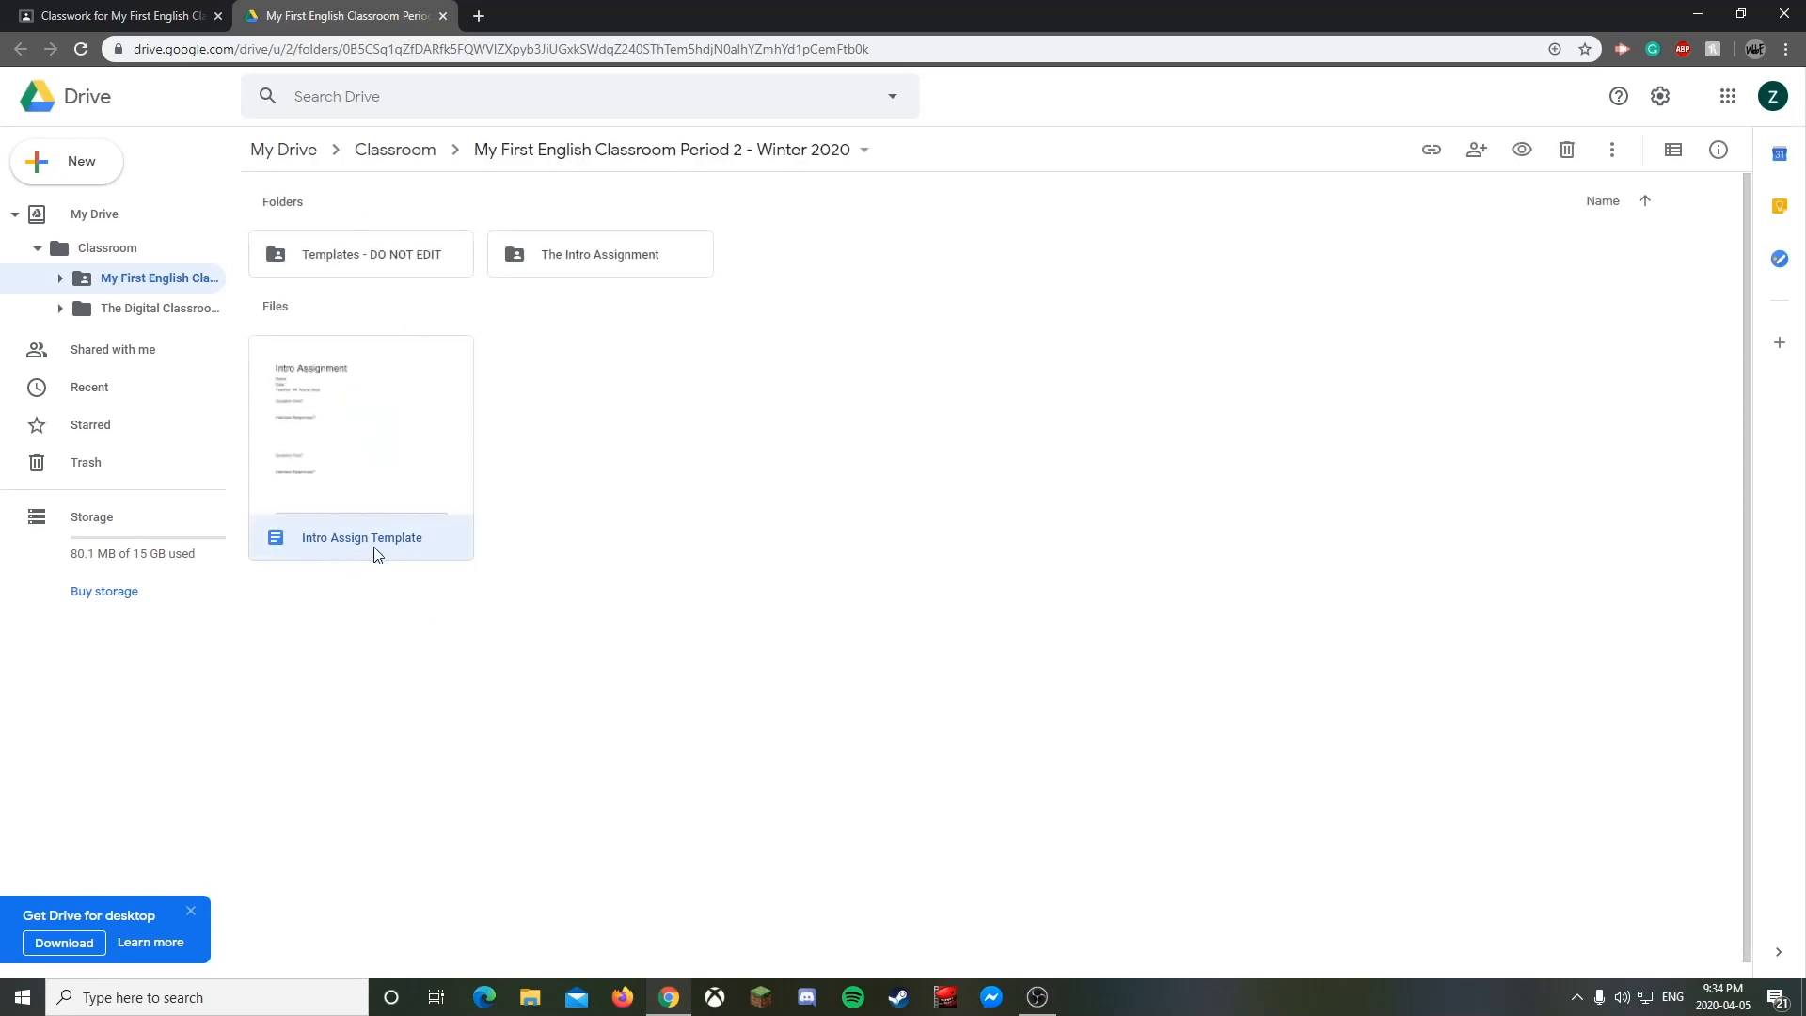
left_click(616, 526)
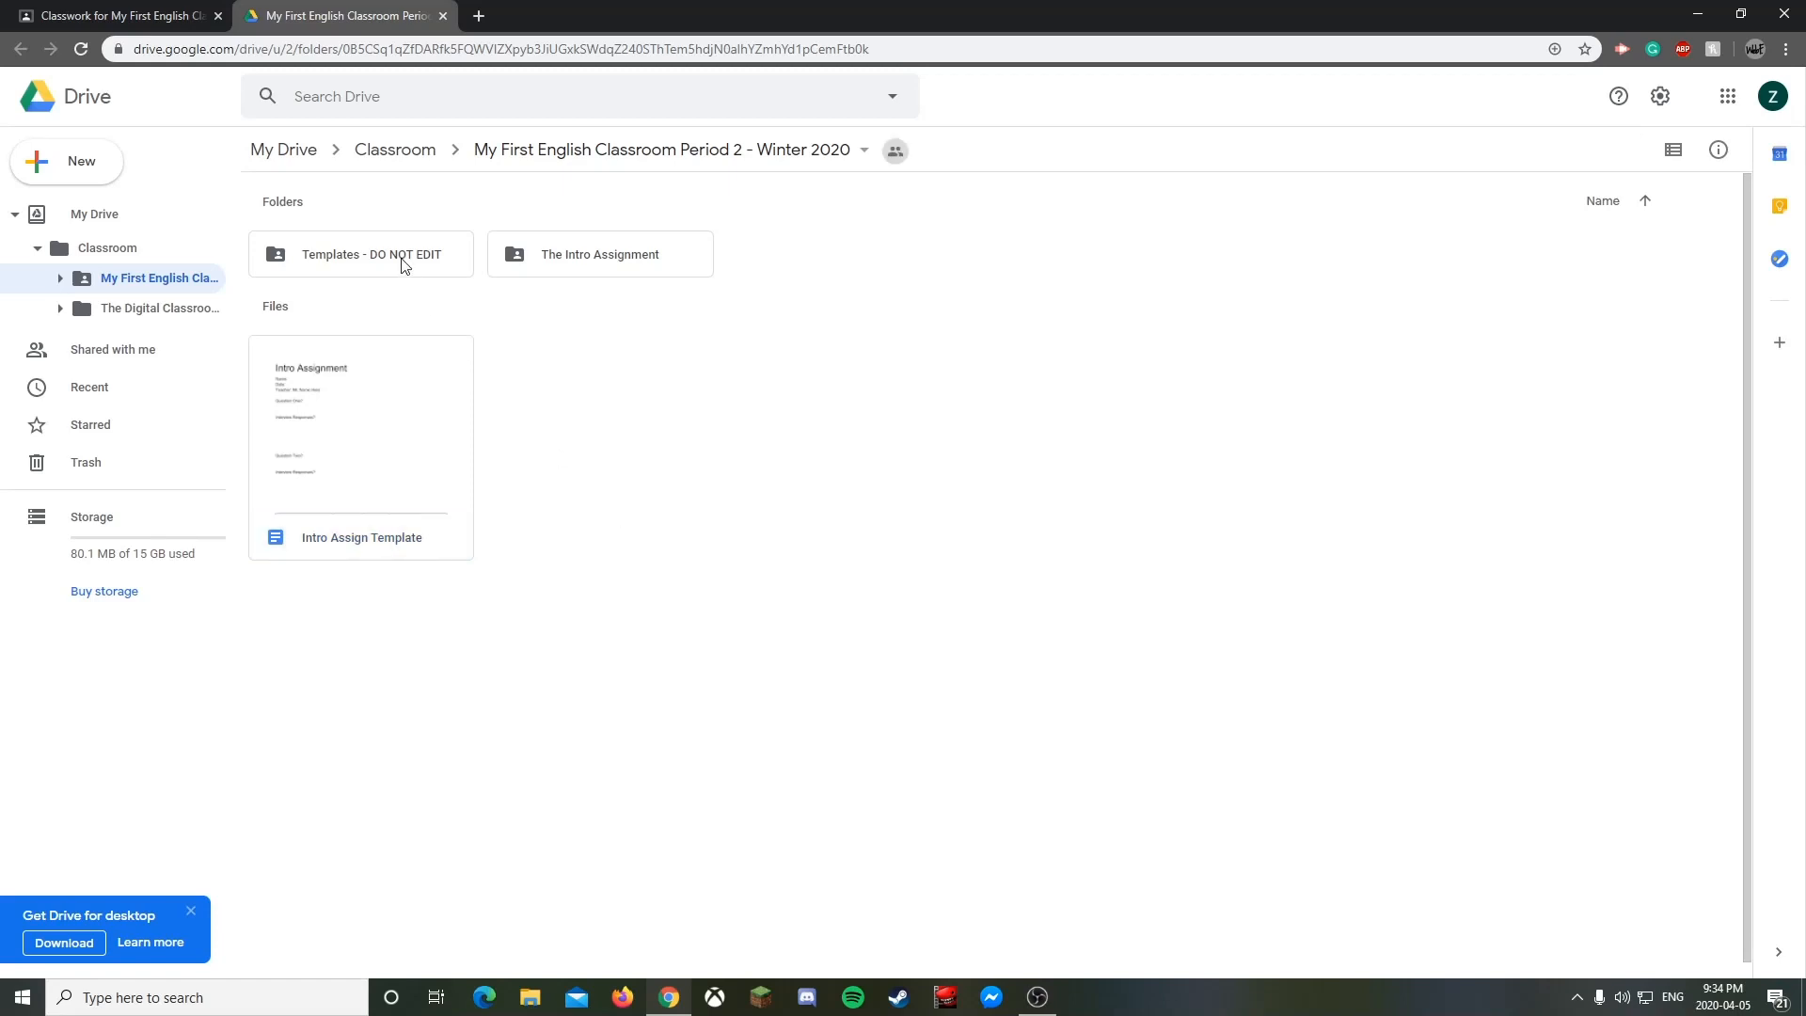
- Look inside the Templates - DO NOT EDIT and The Intro Assignment folders, then close Drive
double_click(381, 261)
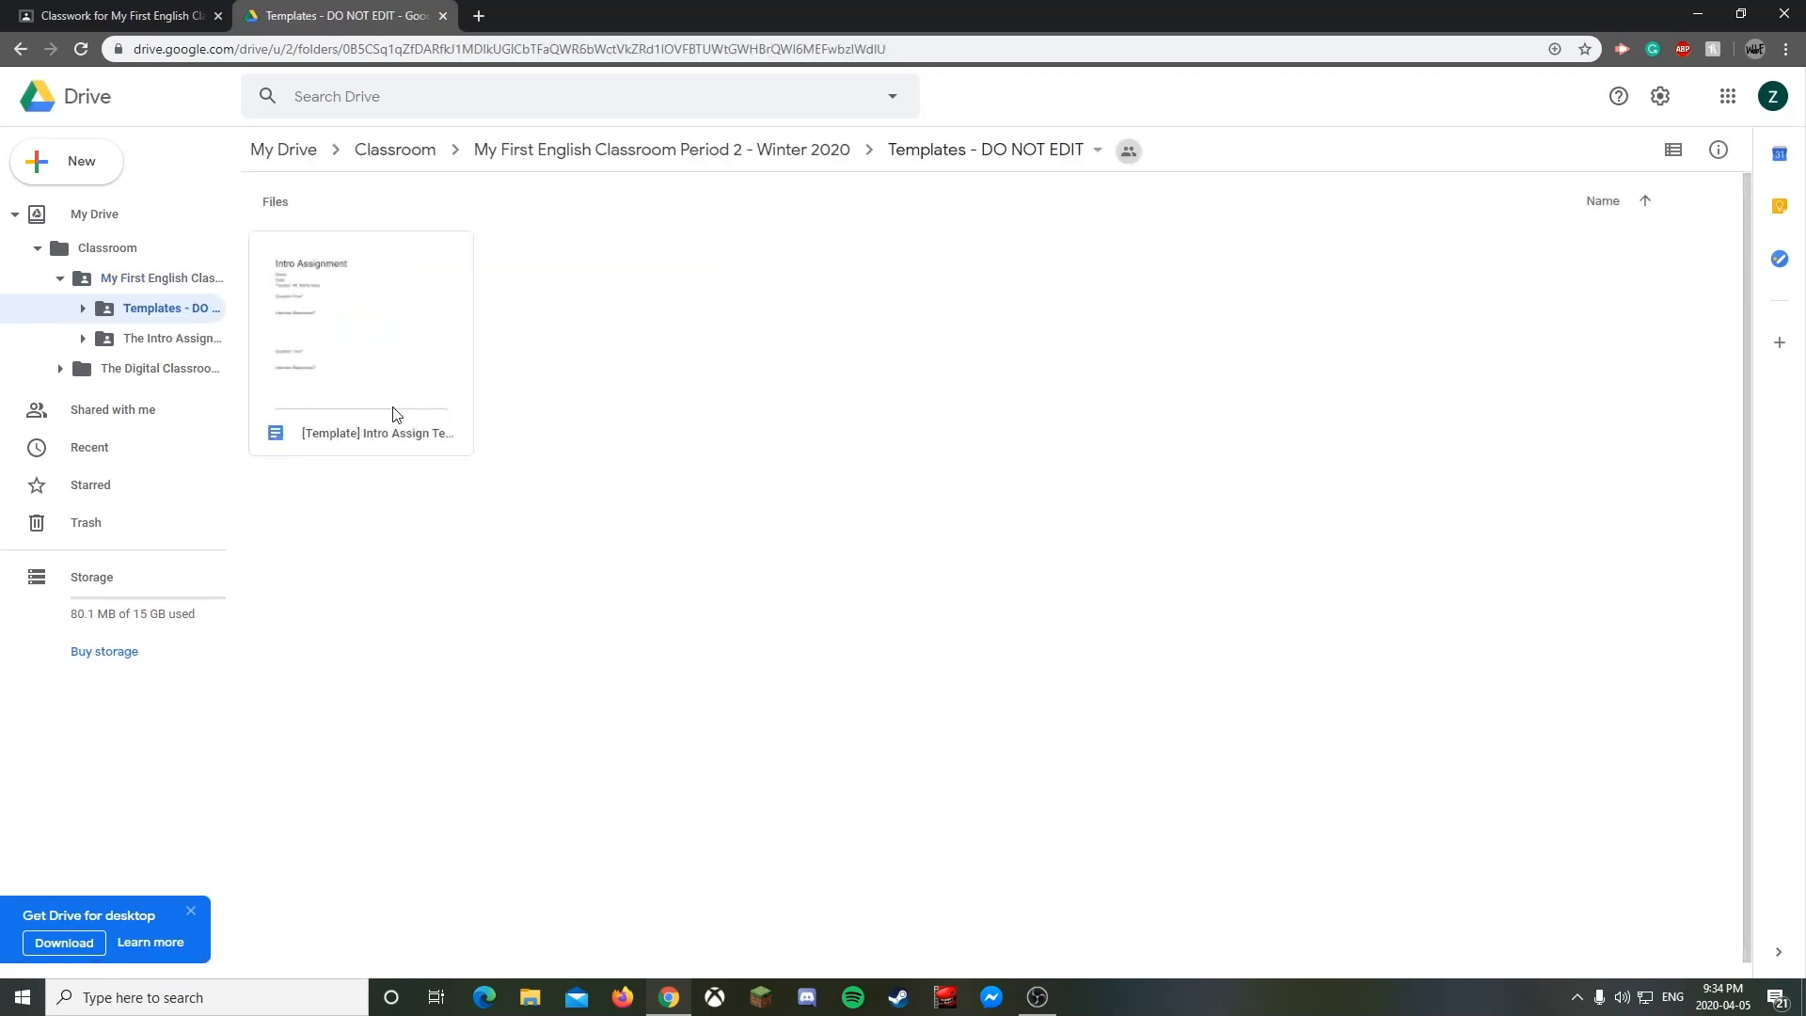
left_click(774, 153)
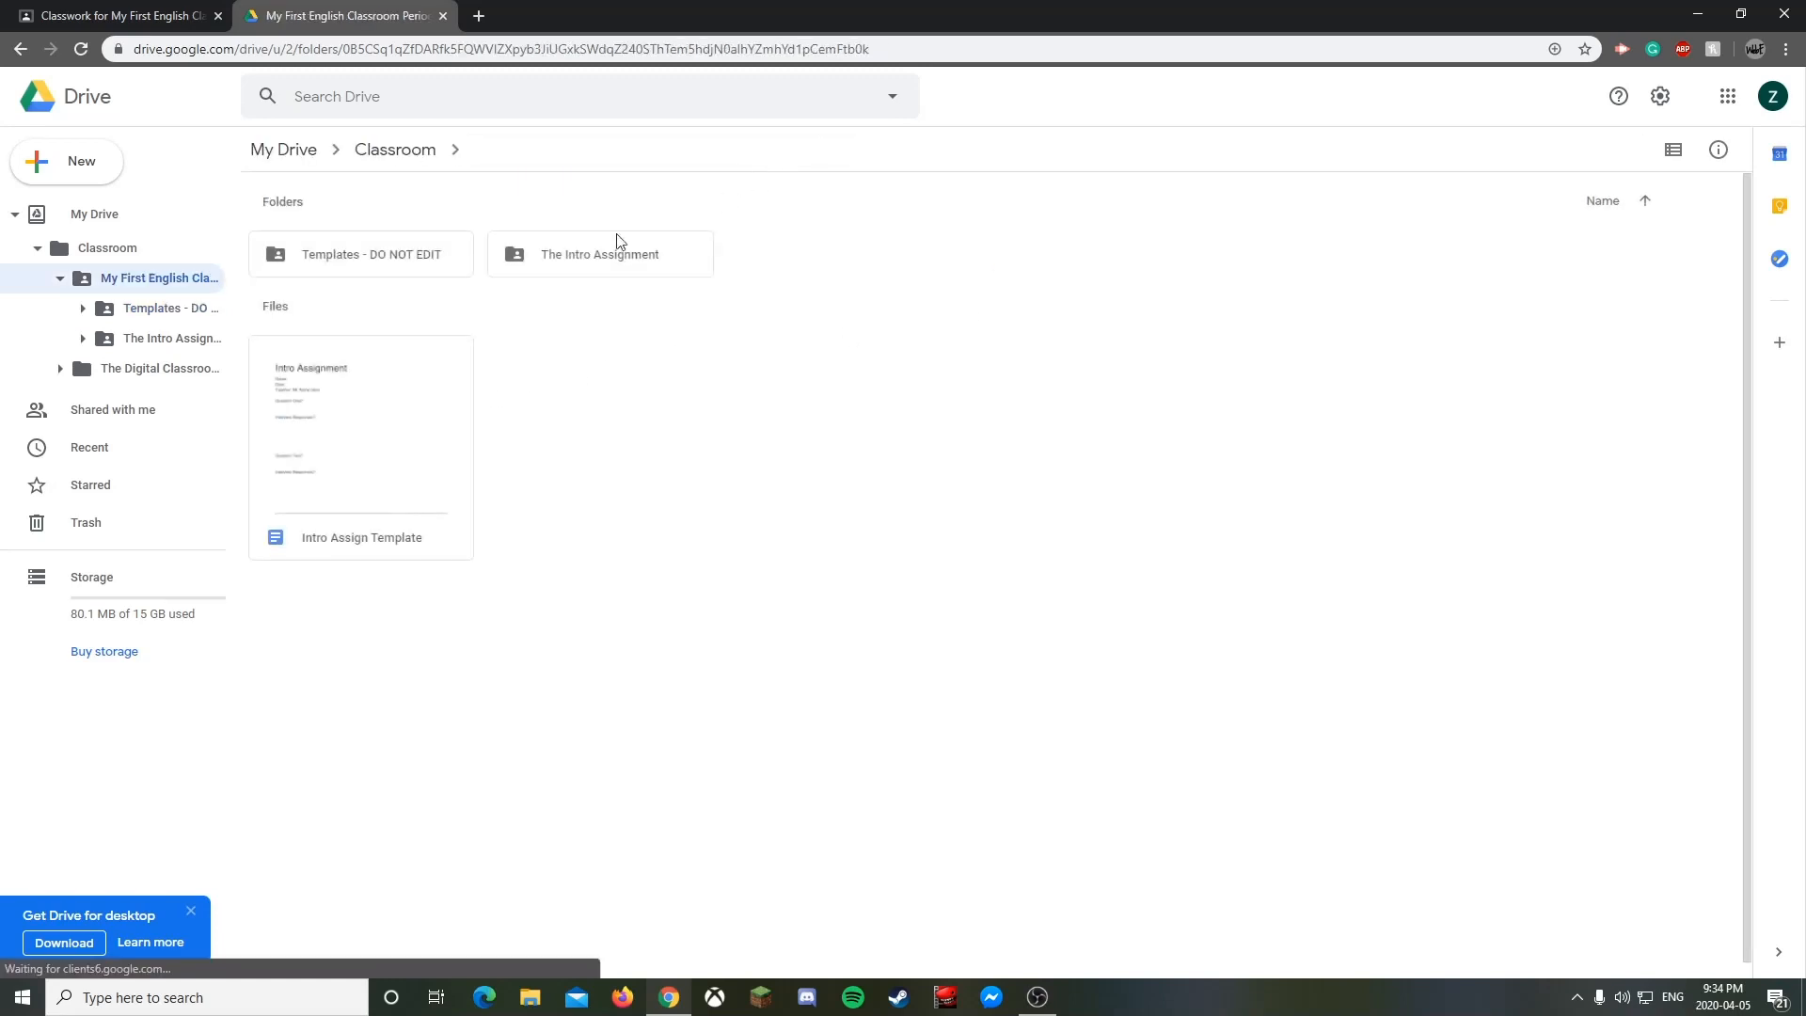
double_click(625, 264)
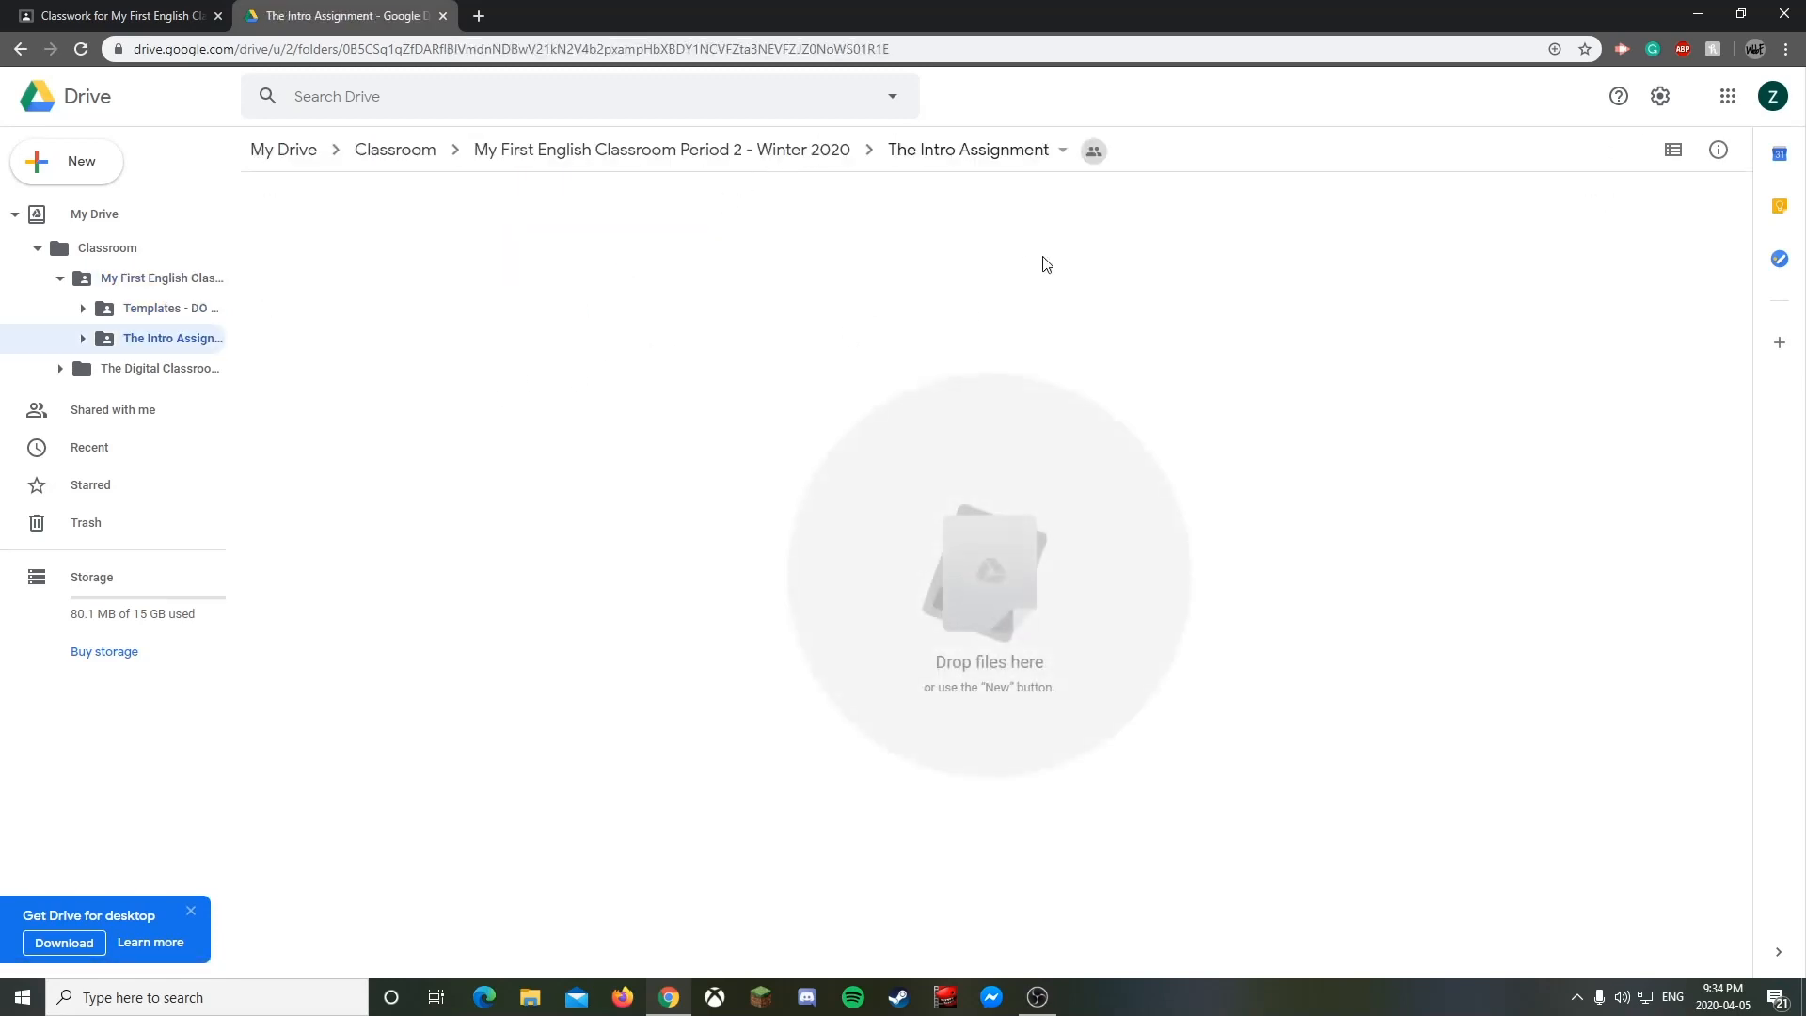
left_click(795, 165)
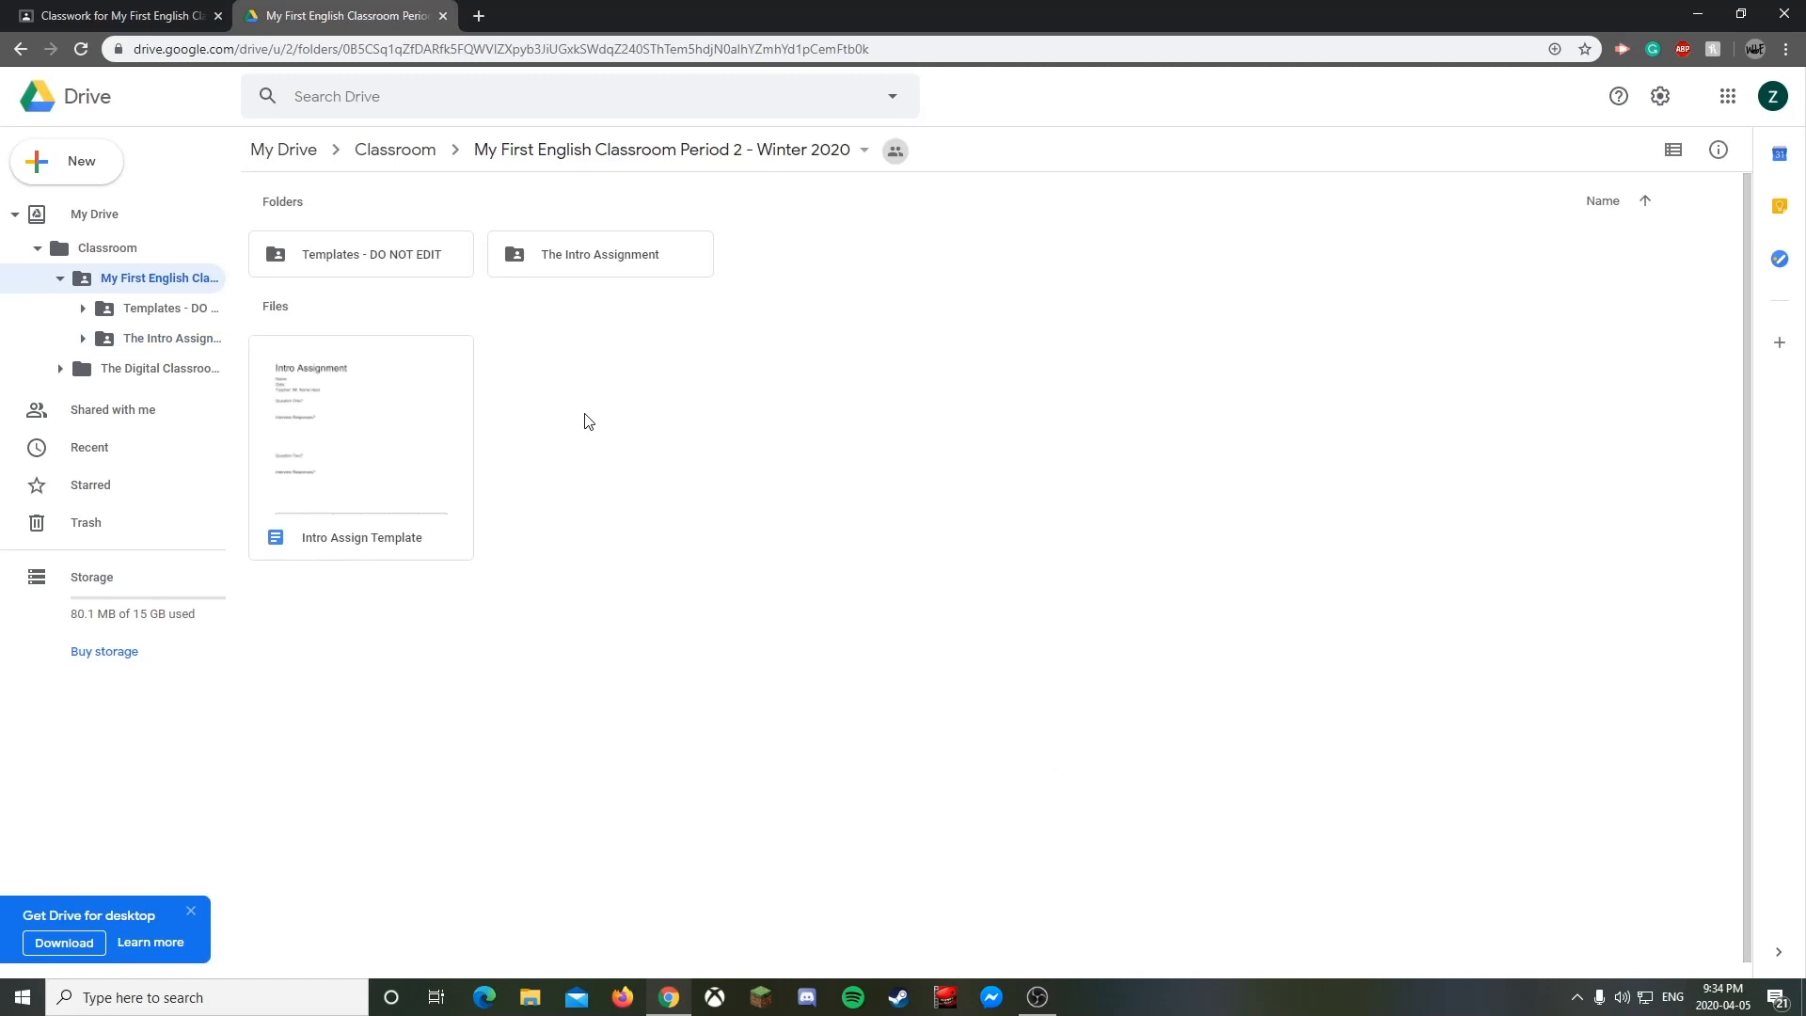
left_click(358, 269)
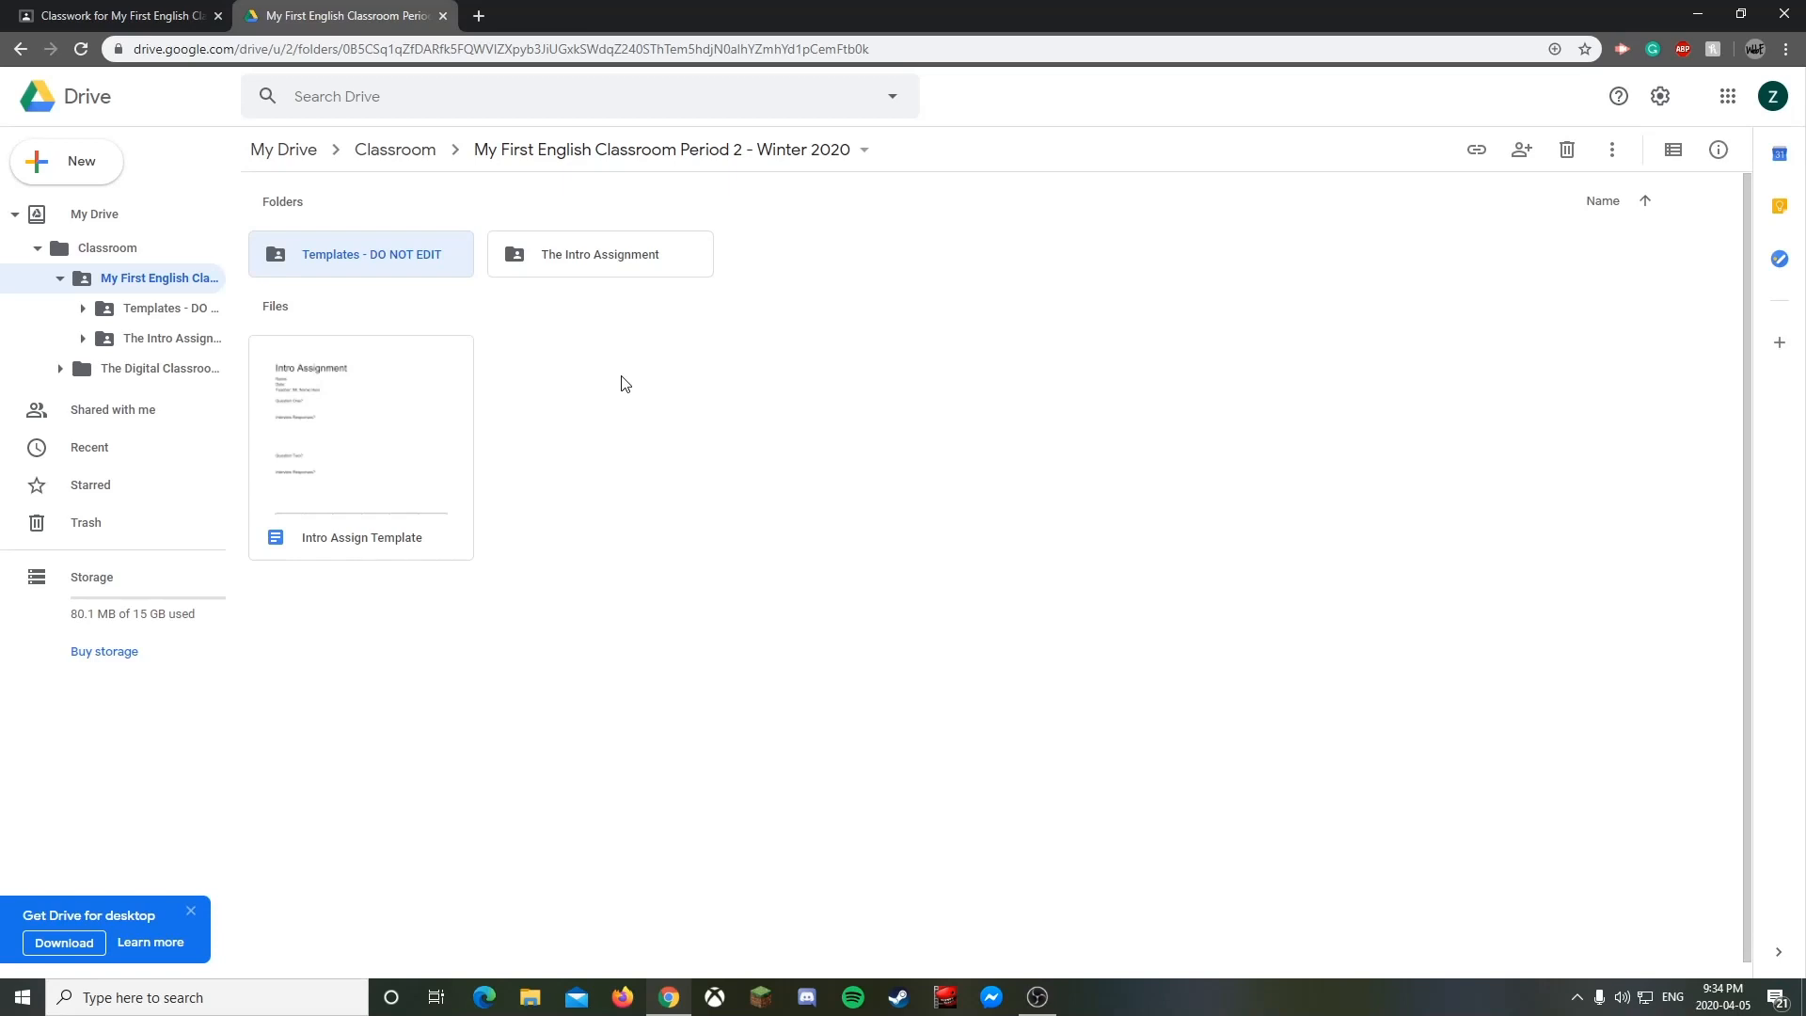
double_click(617, 269)
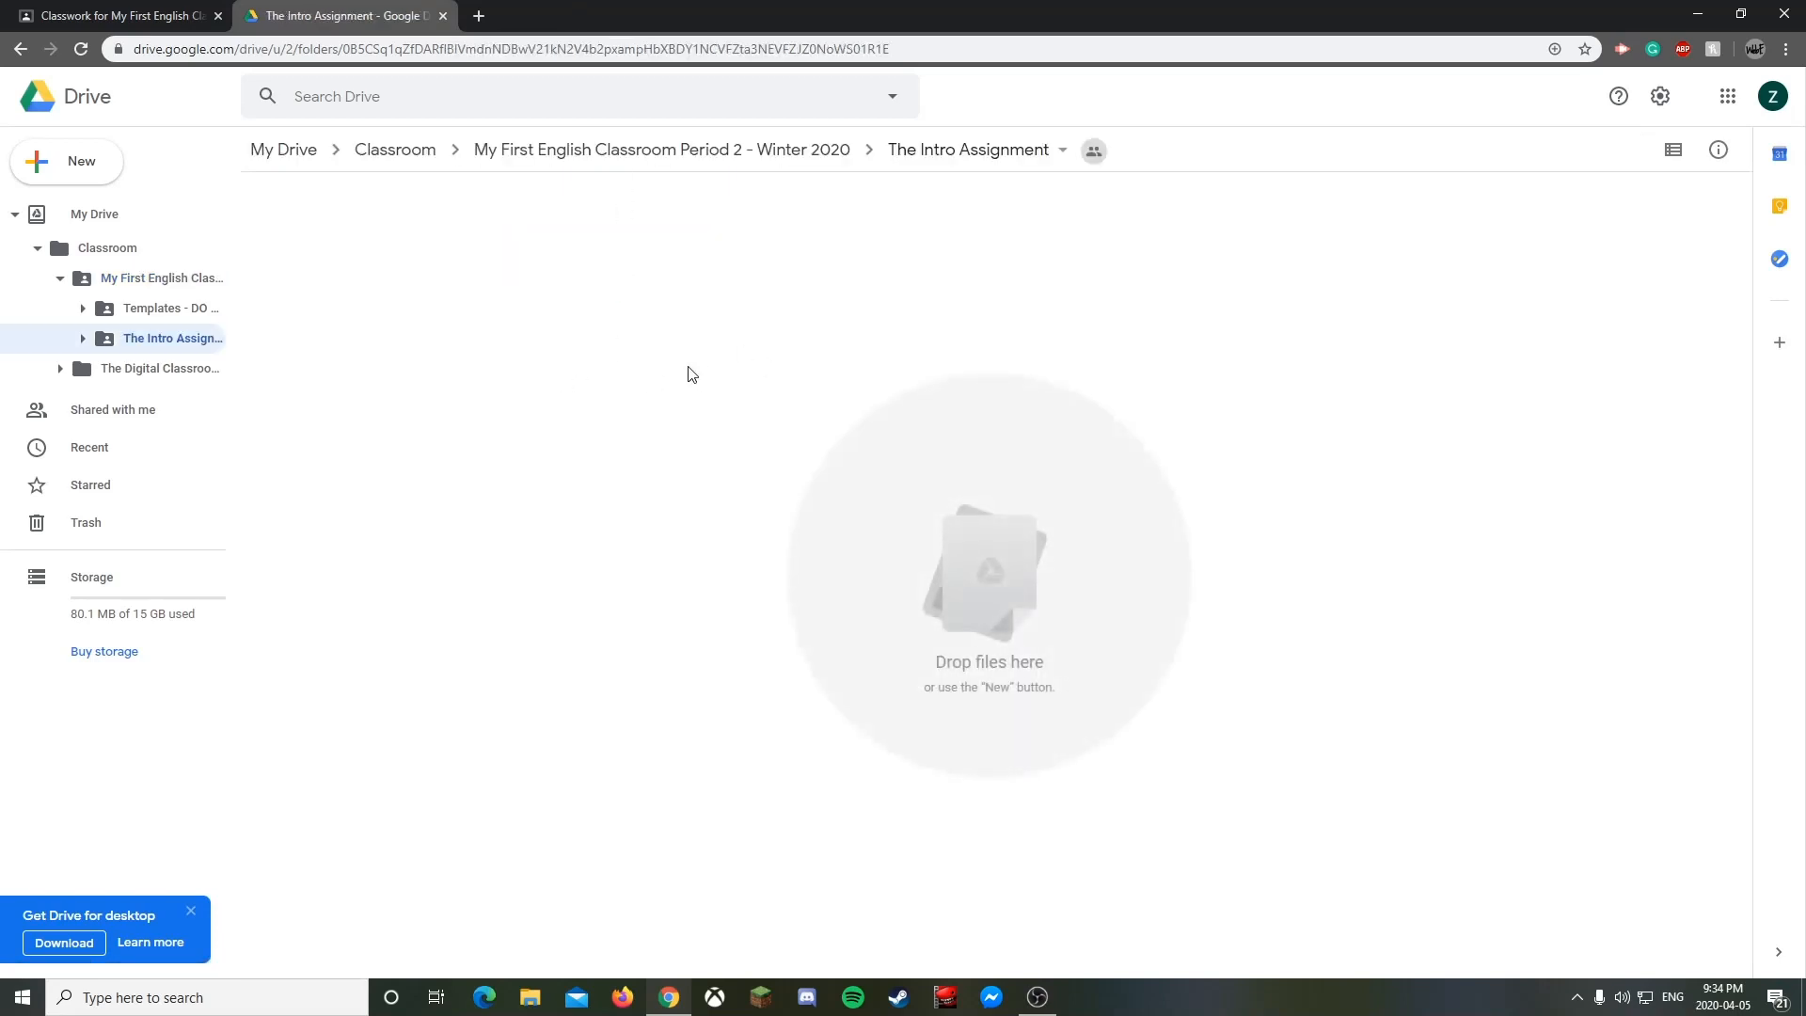
left_click(795, 148)
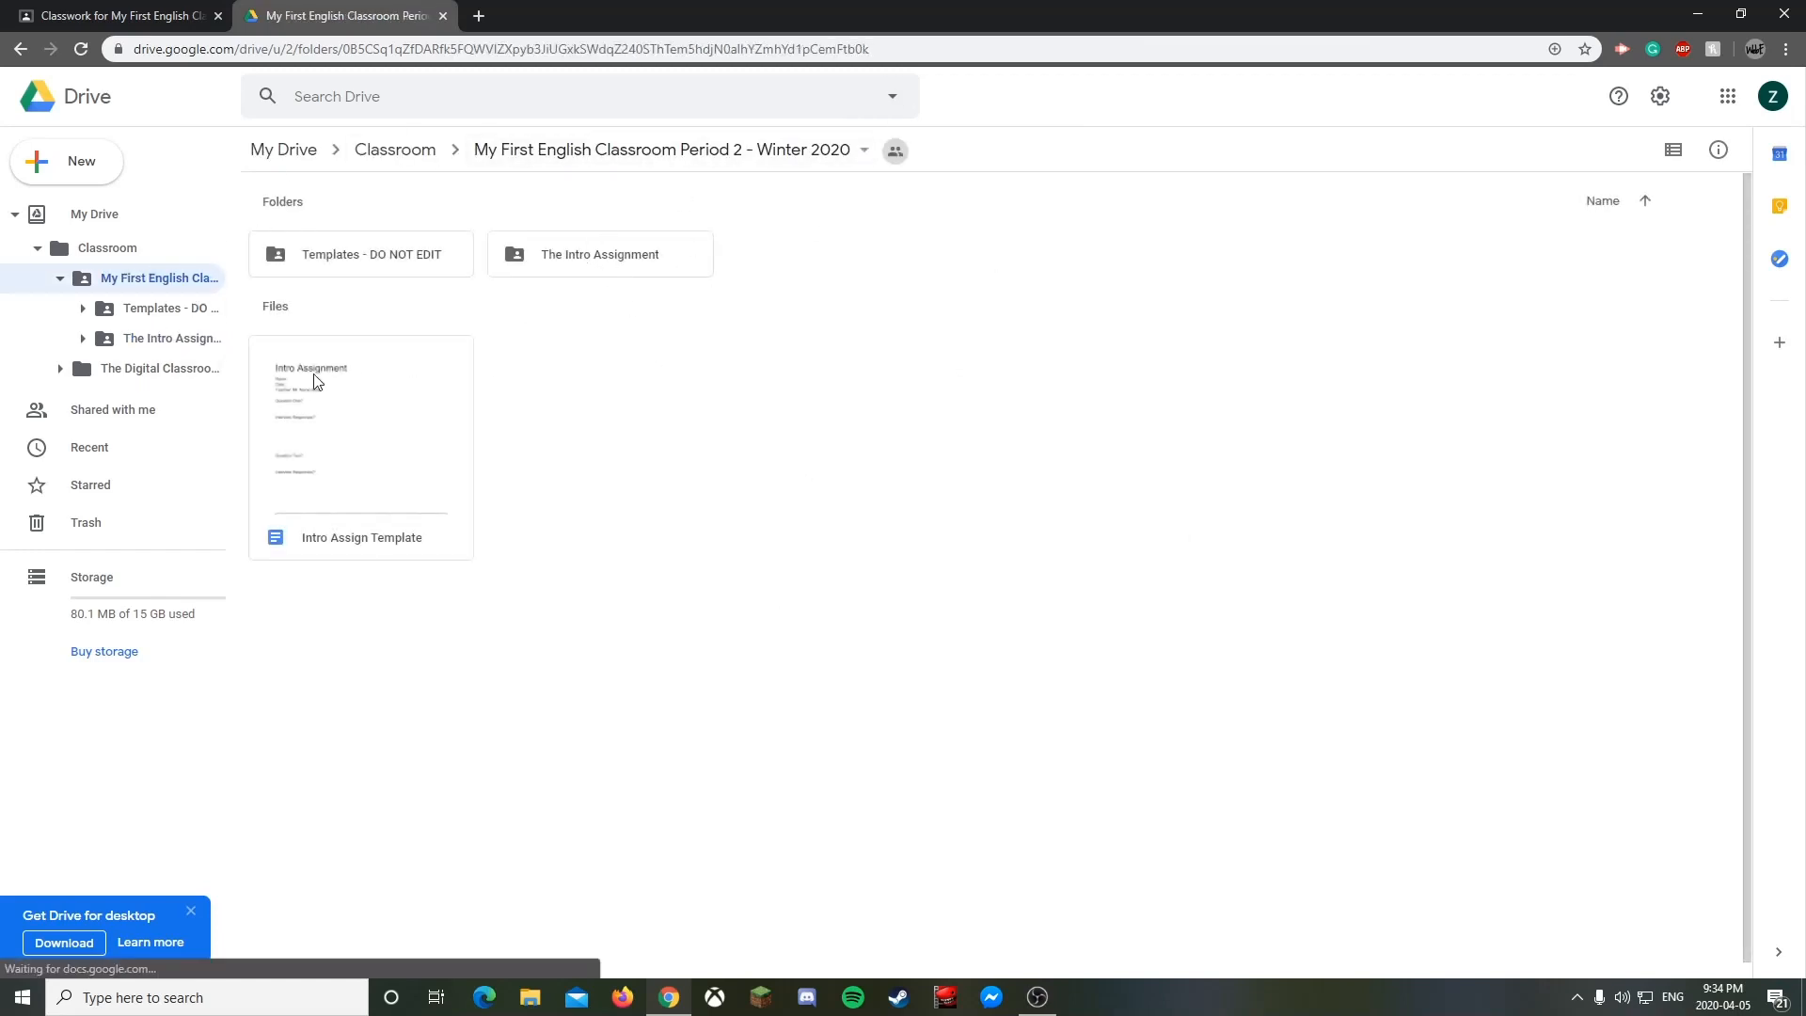
left_click(443, 16)
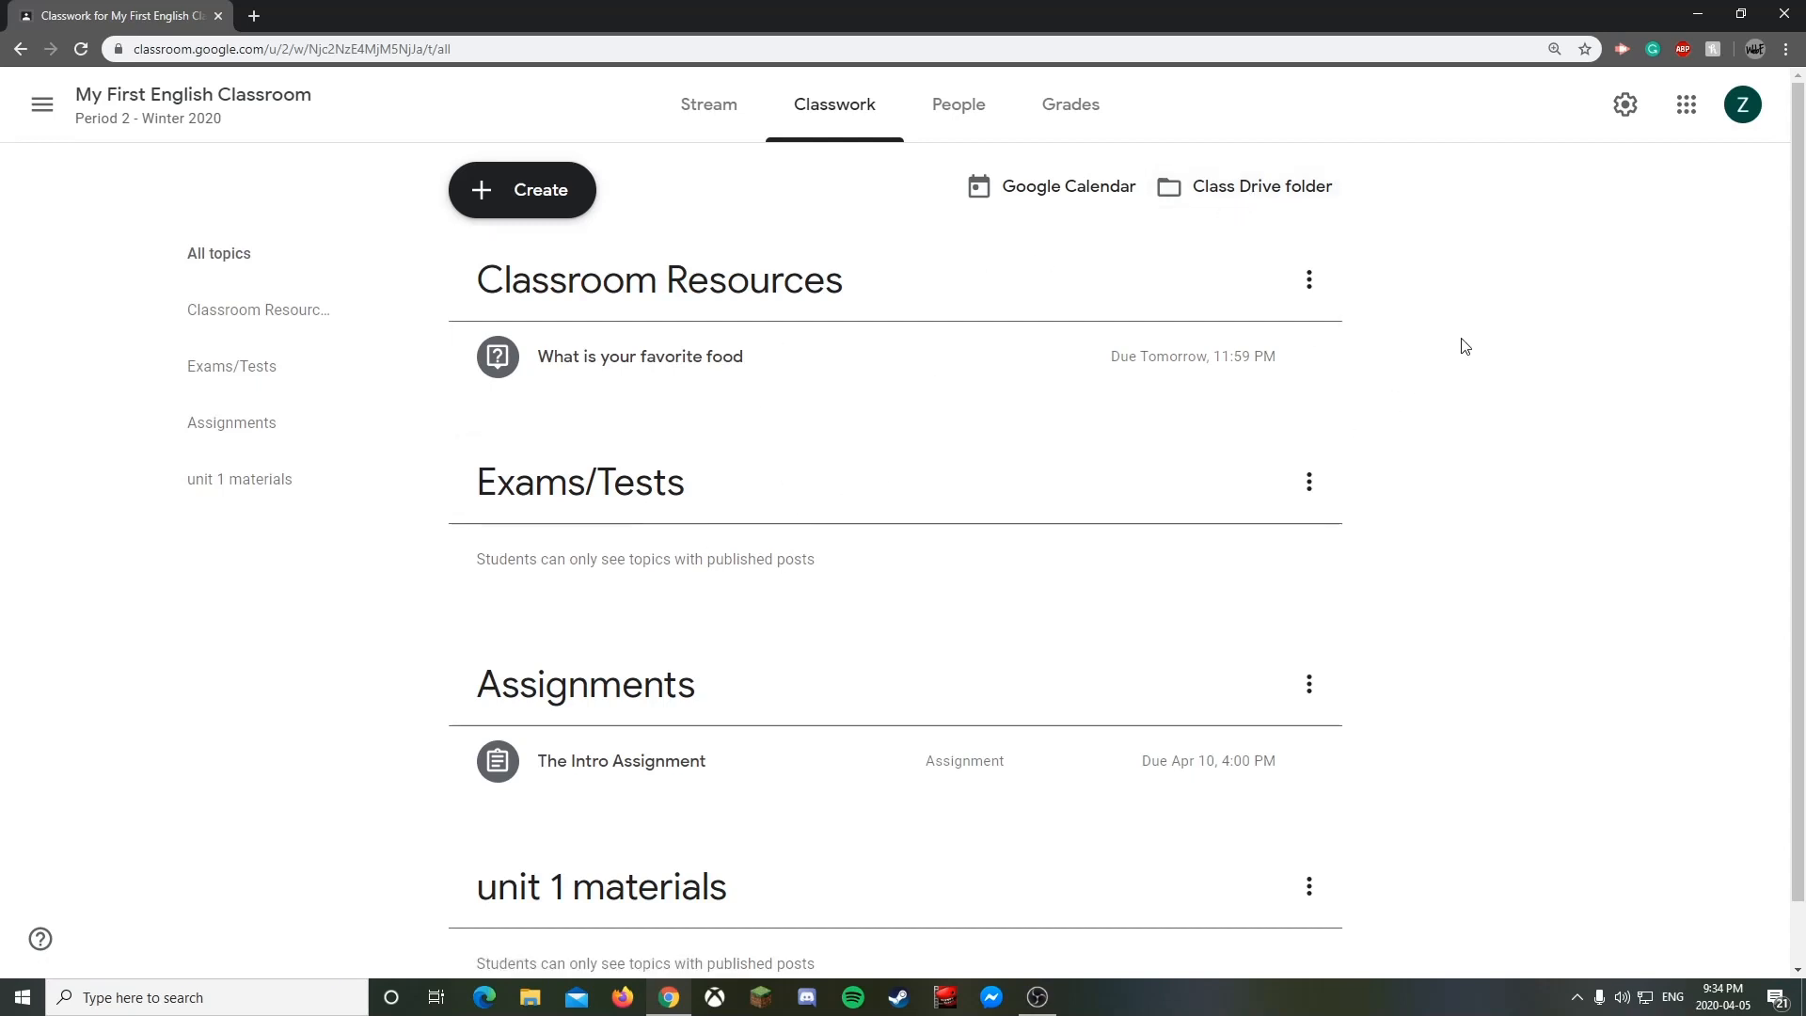
- View the empty Grades page, dismiss the grading-system tip, and return to the Stream
left_click(1053, 107)
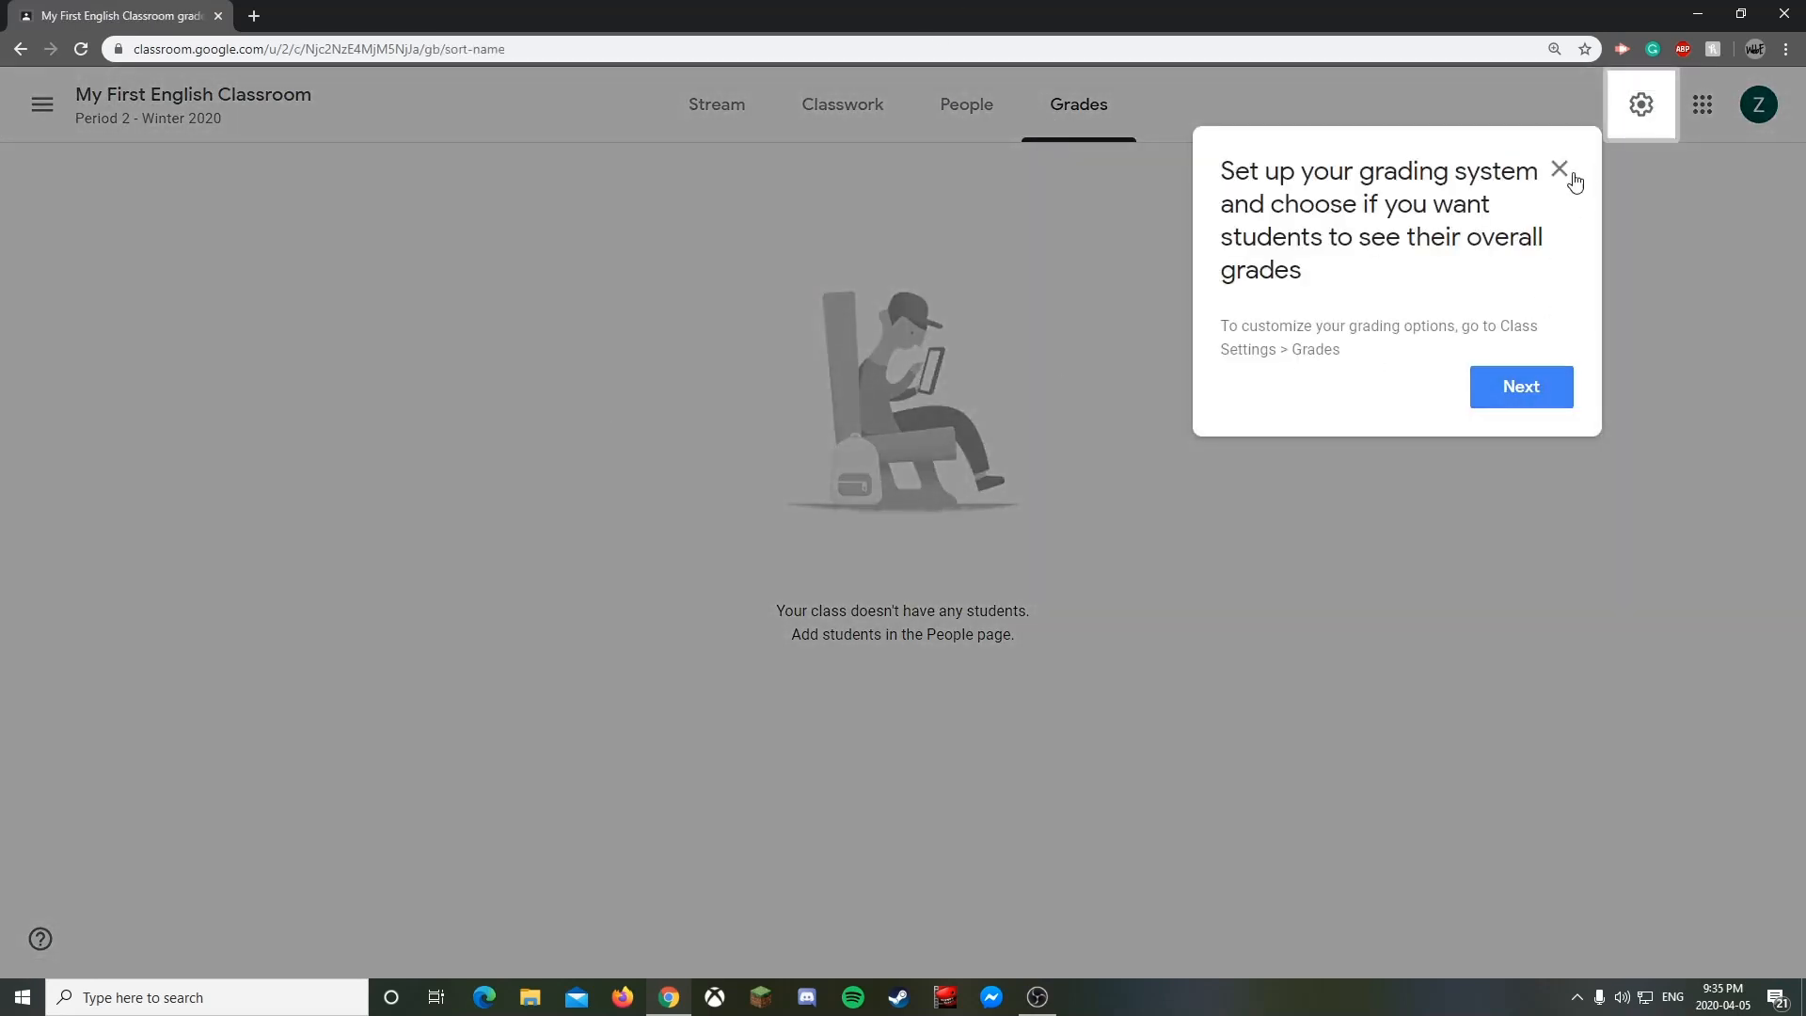
left_click(1559, 170)
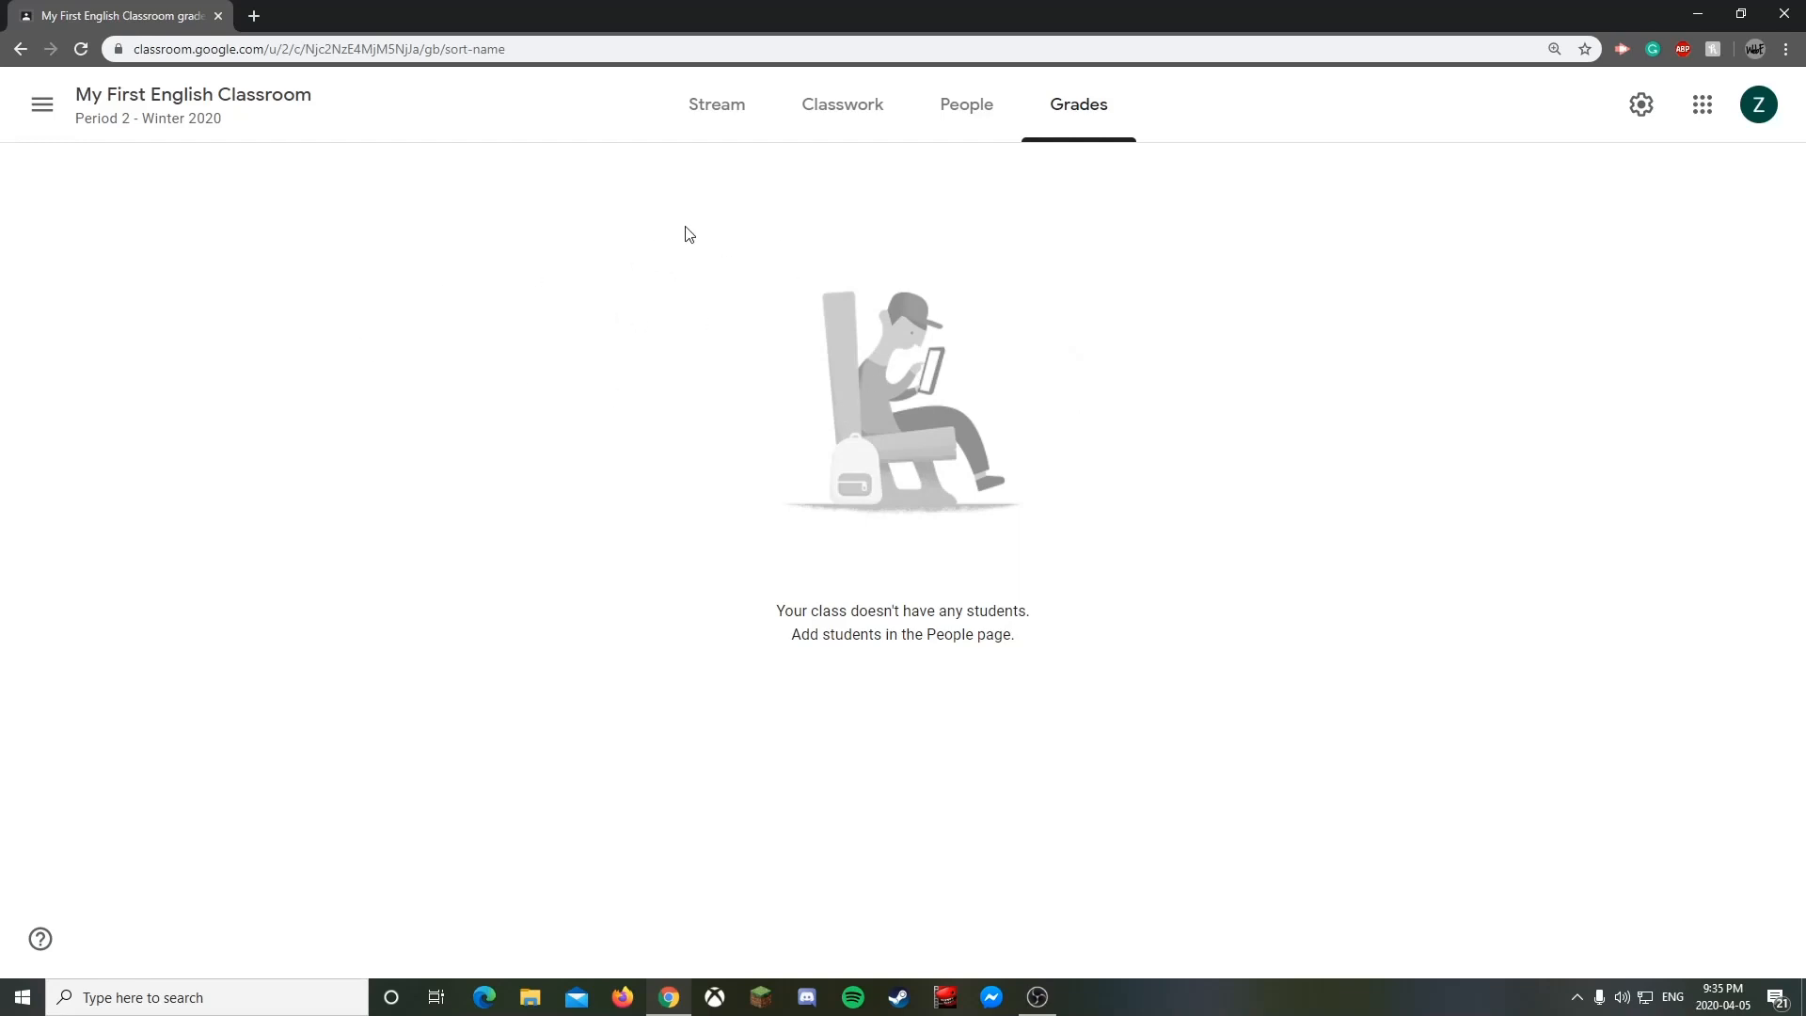
left_click(708, 111)
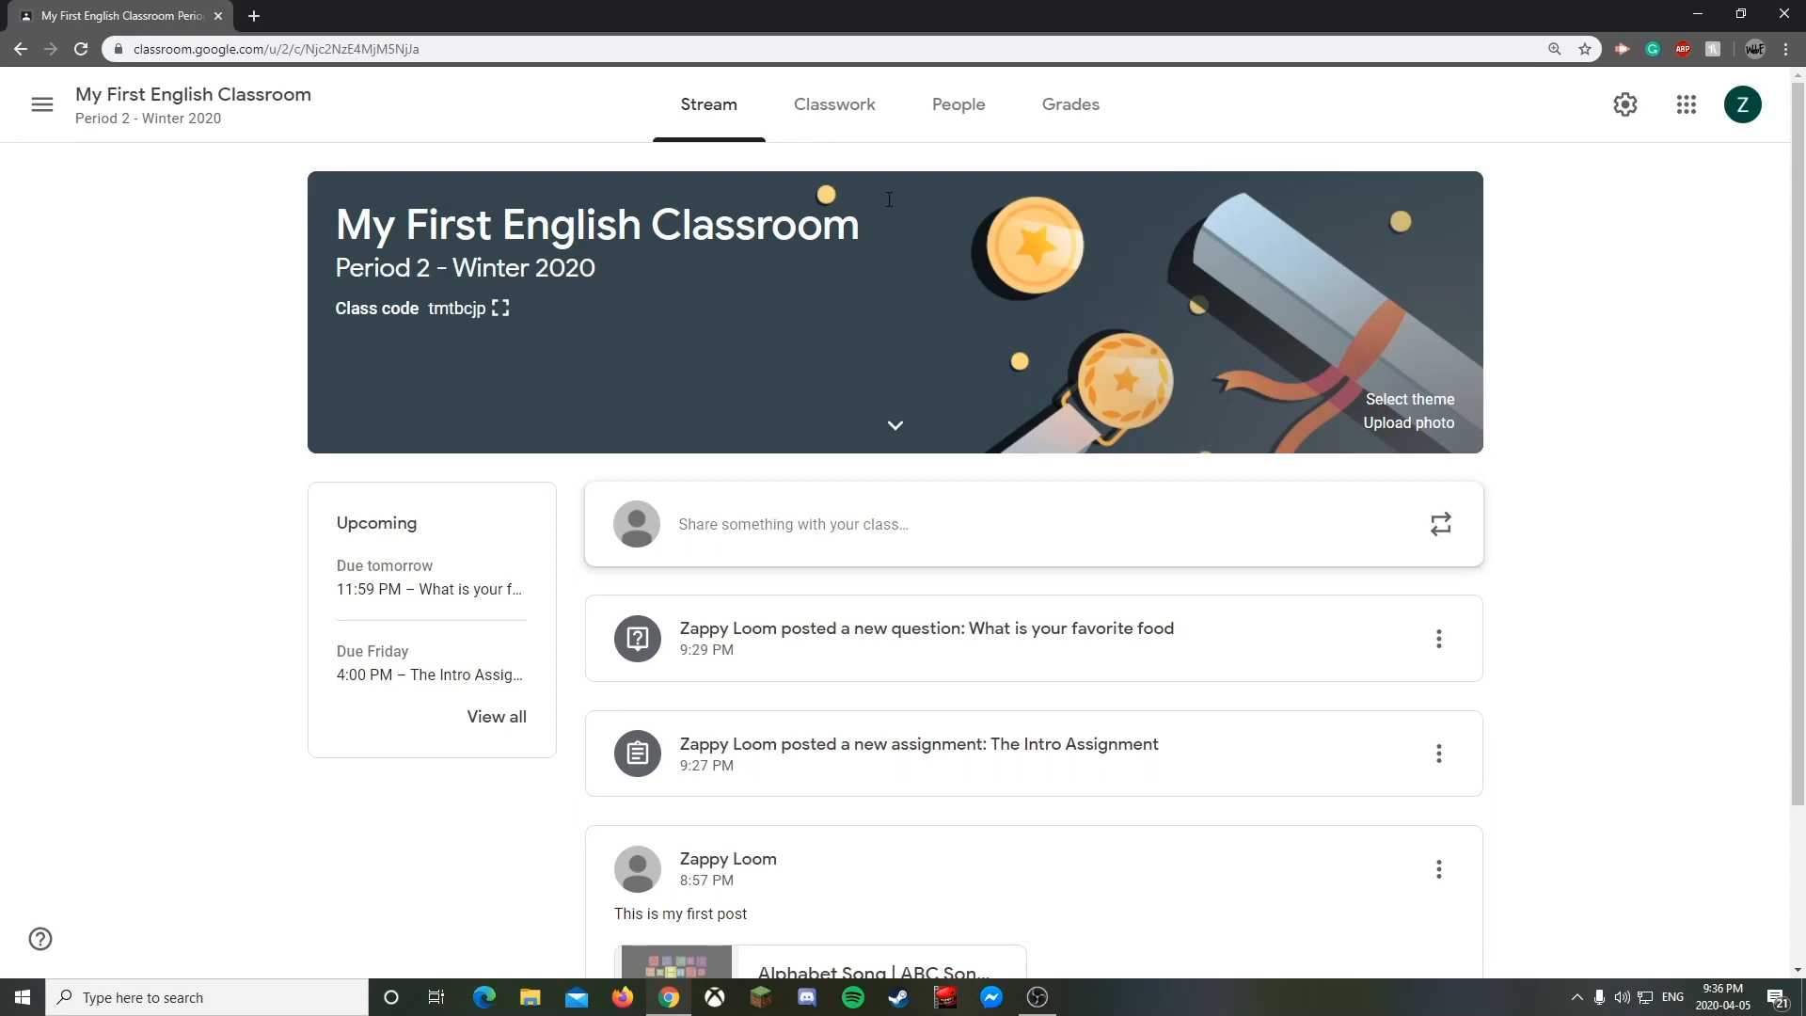
left_click(40, 941)
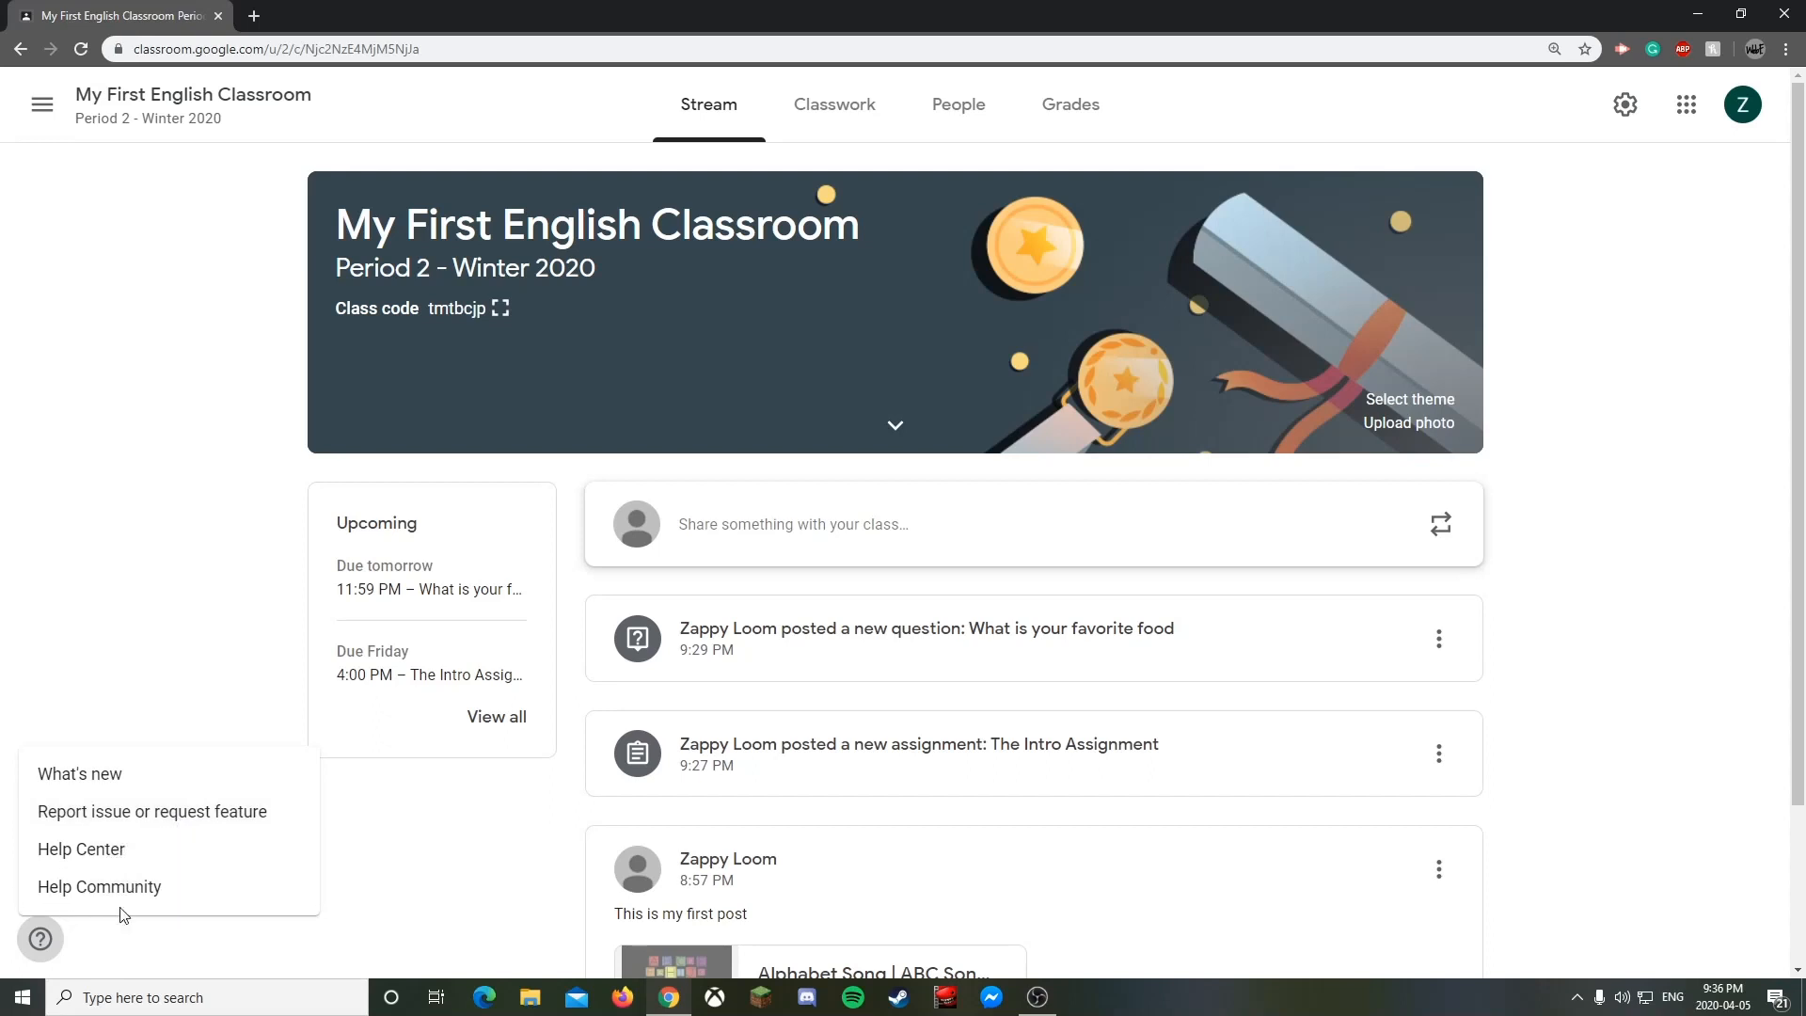
left_click(213, 824)
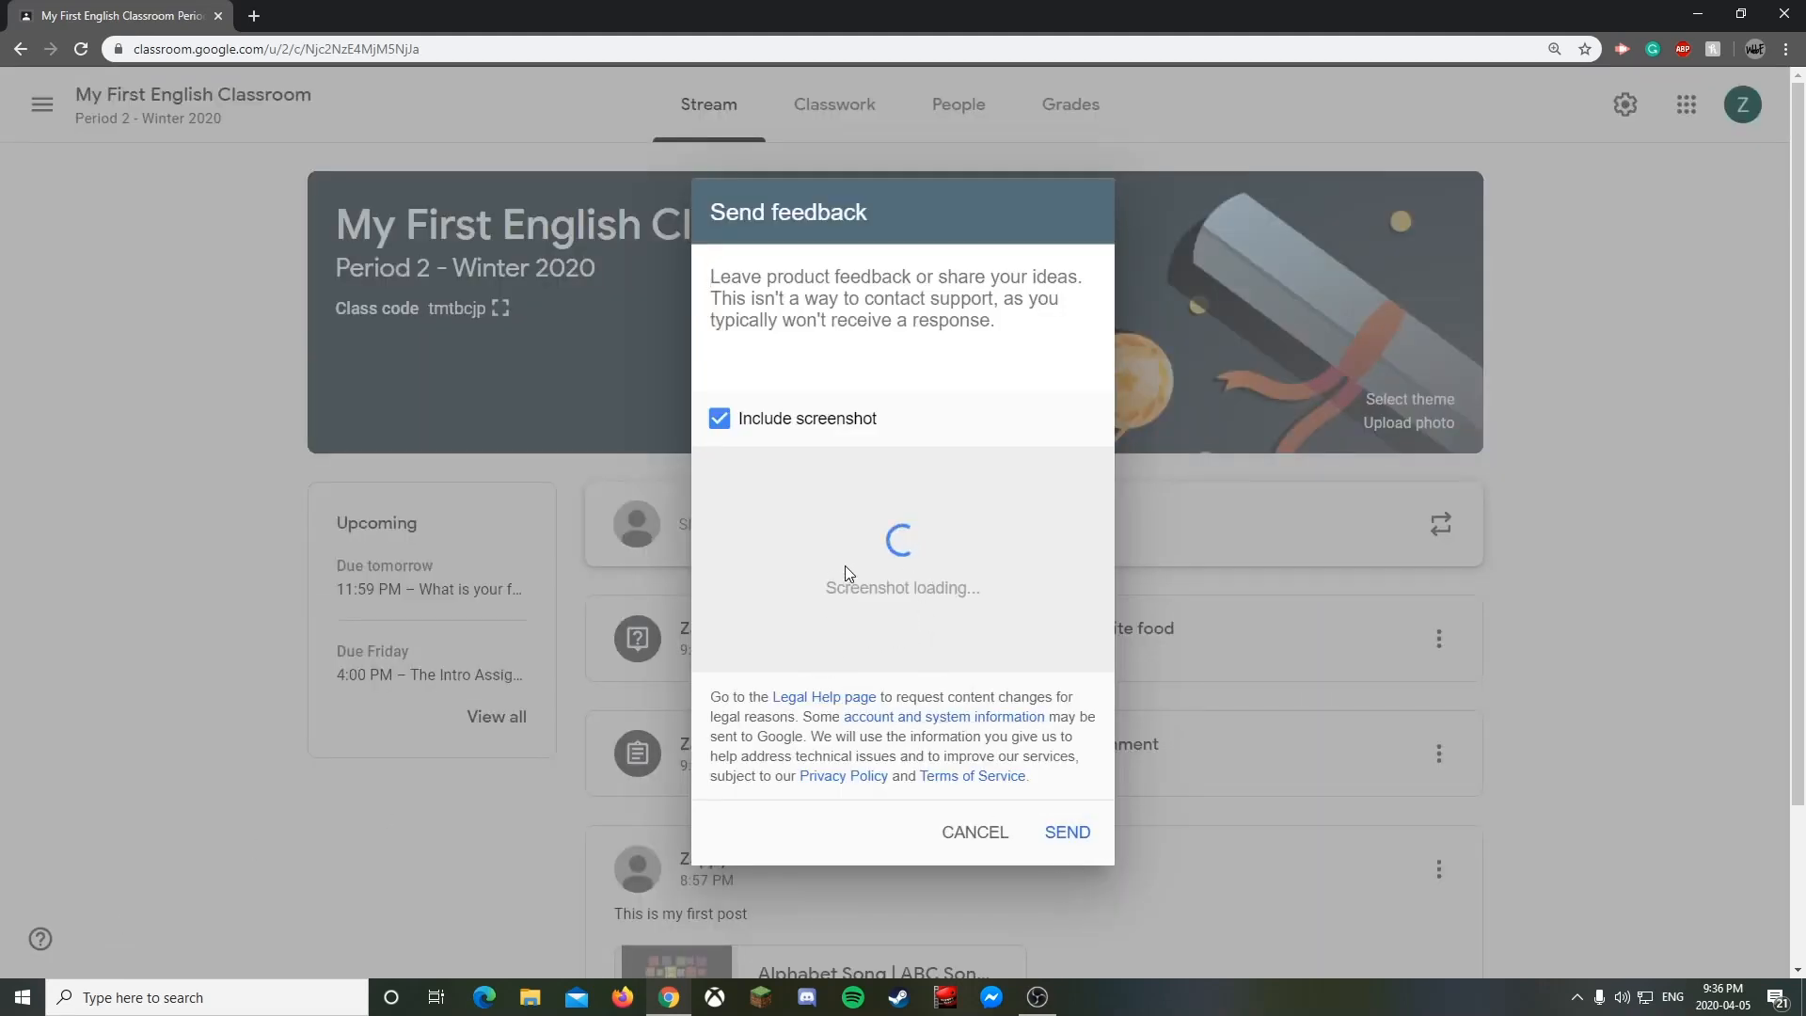
left_click(719, 420)
left_click(719, 419)
left_click(718, 420)
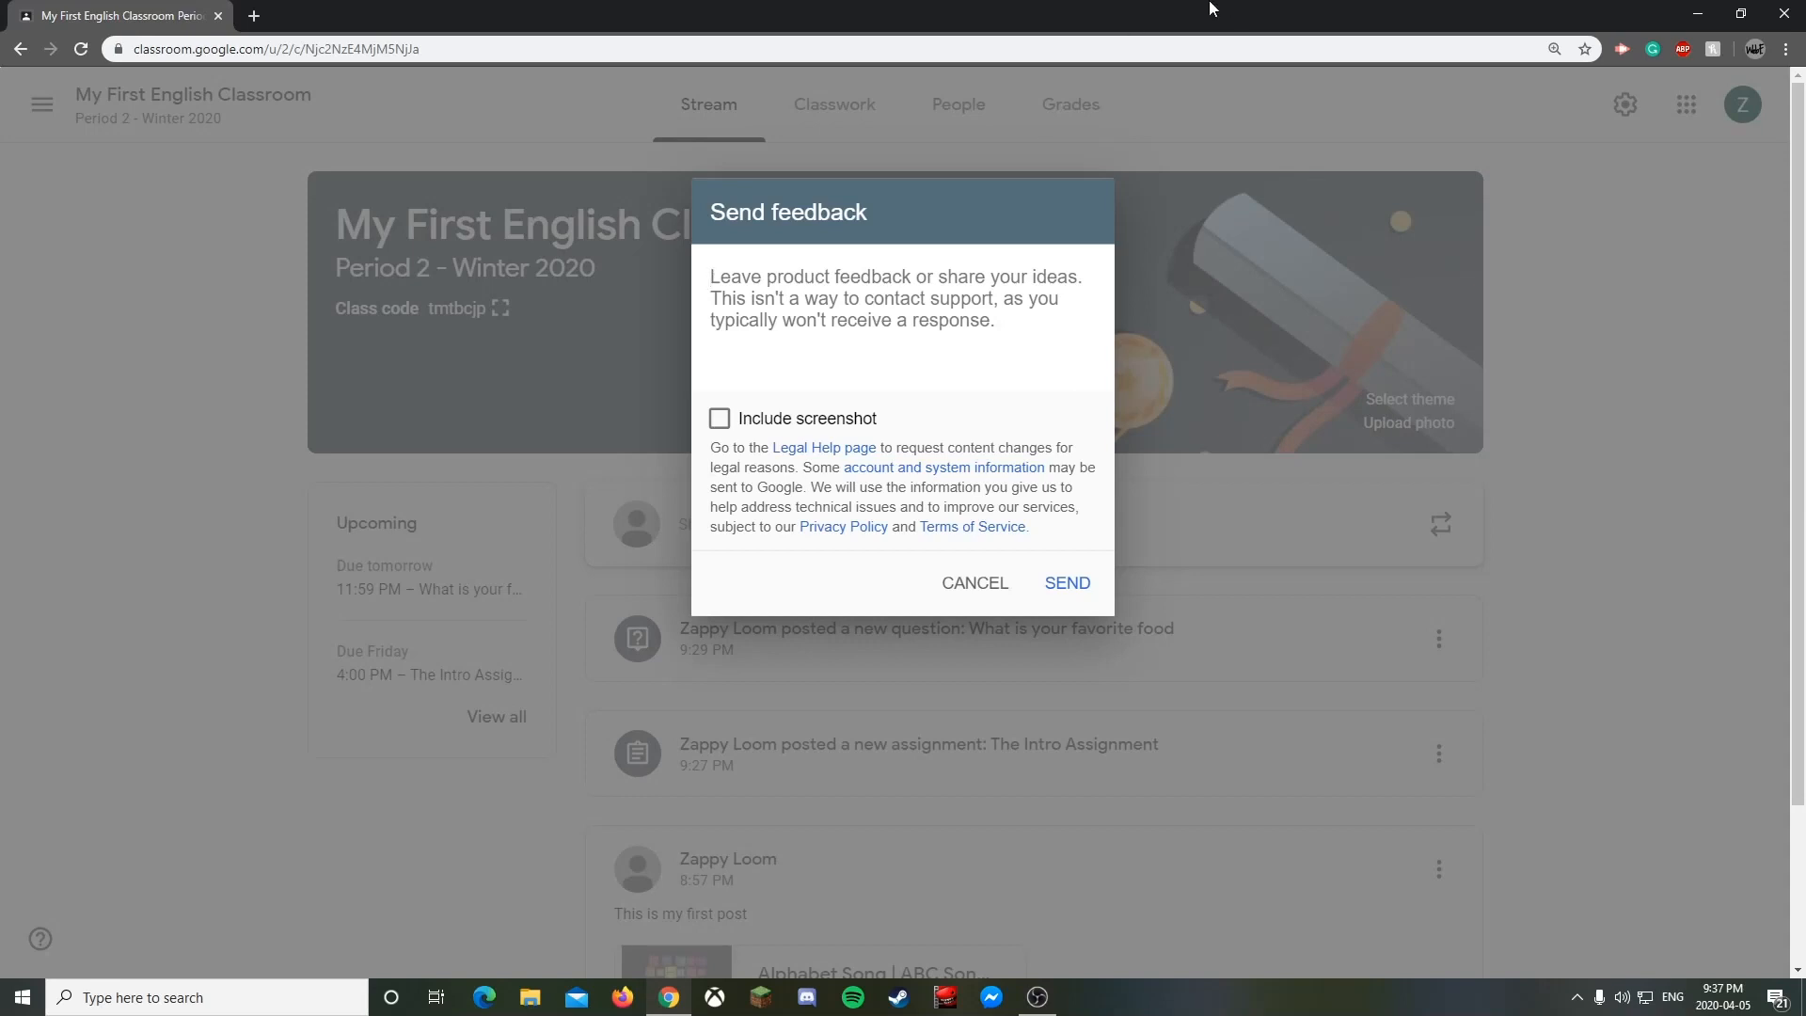
left_click(974, 585)
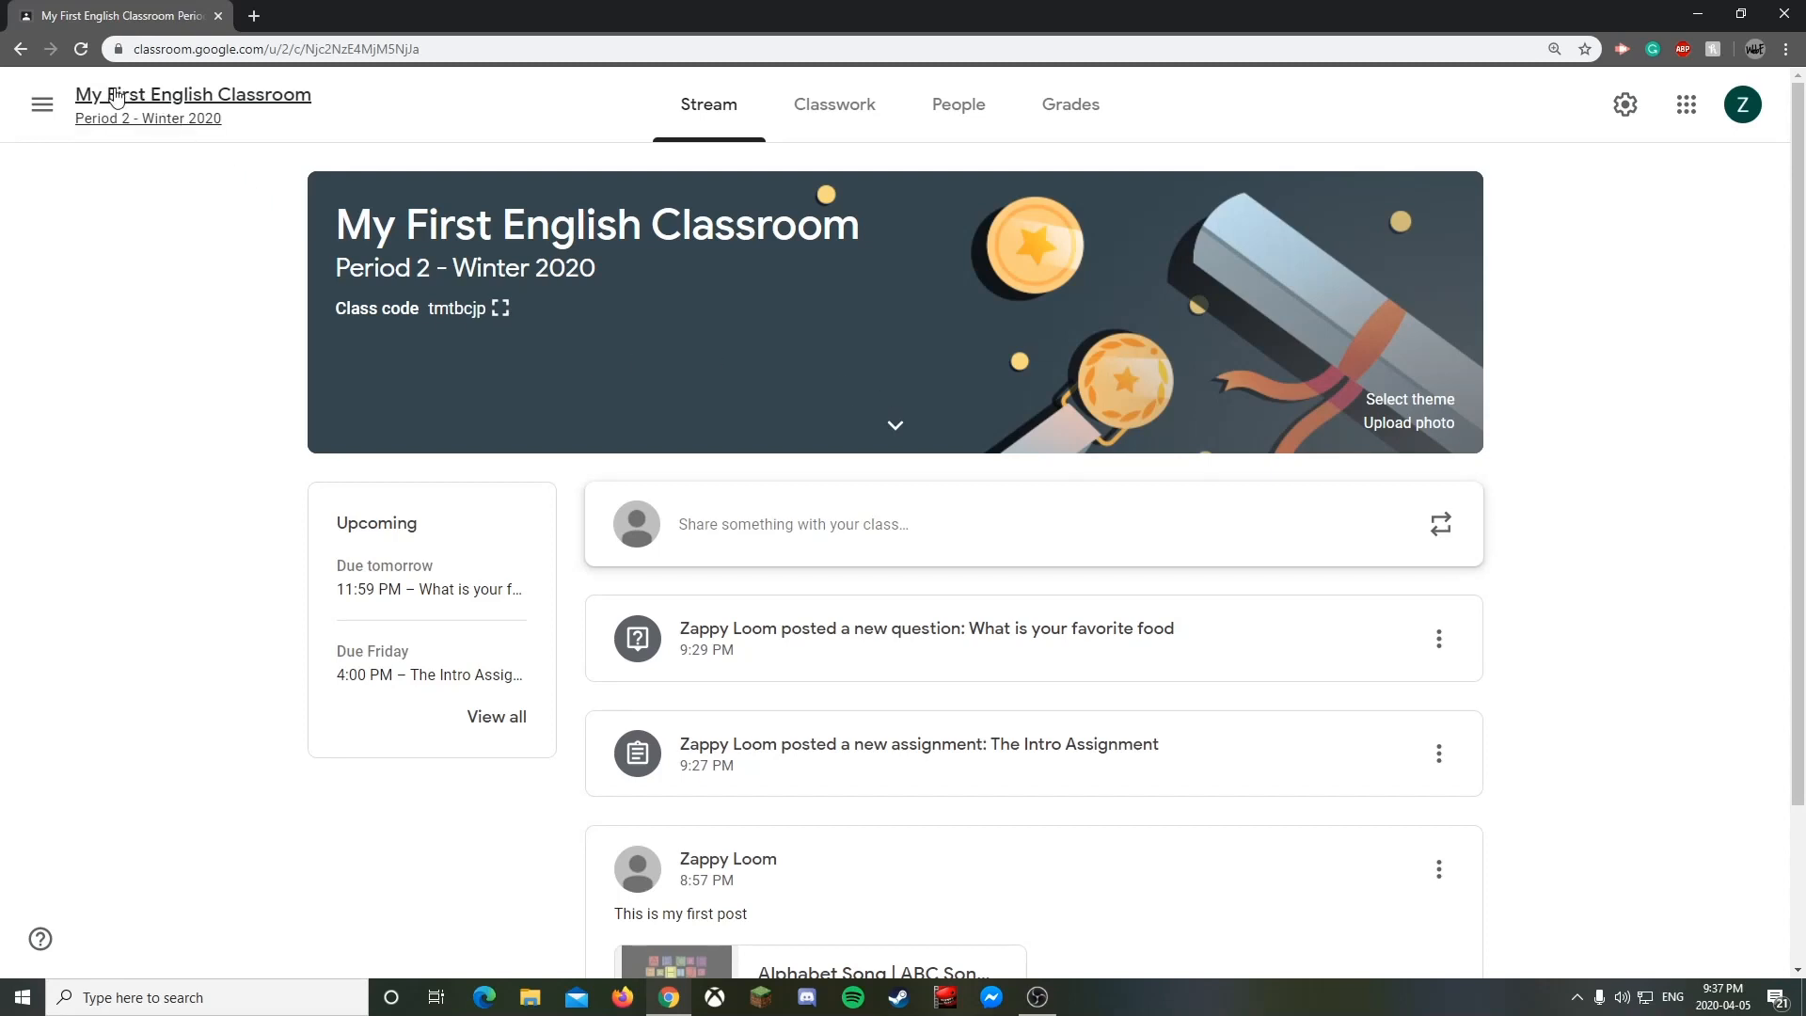
- Check the teaching To-do list's Reviewed and To review sections
left_click(55, 107)
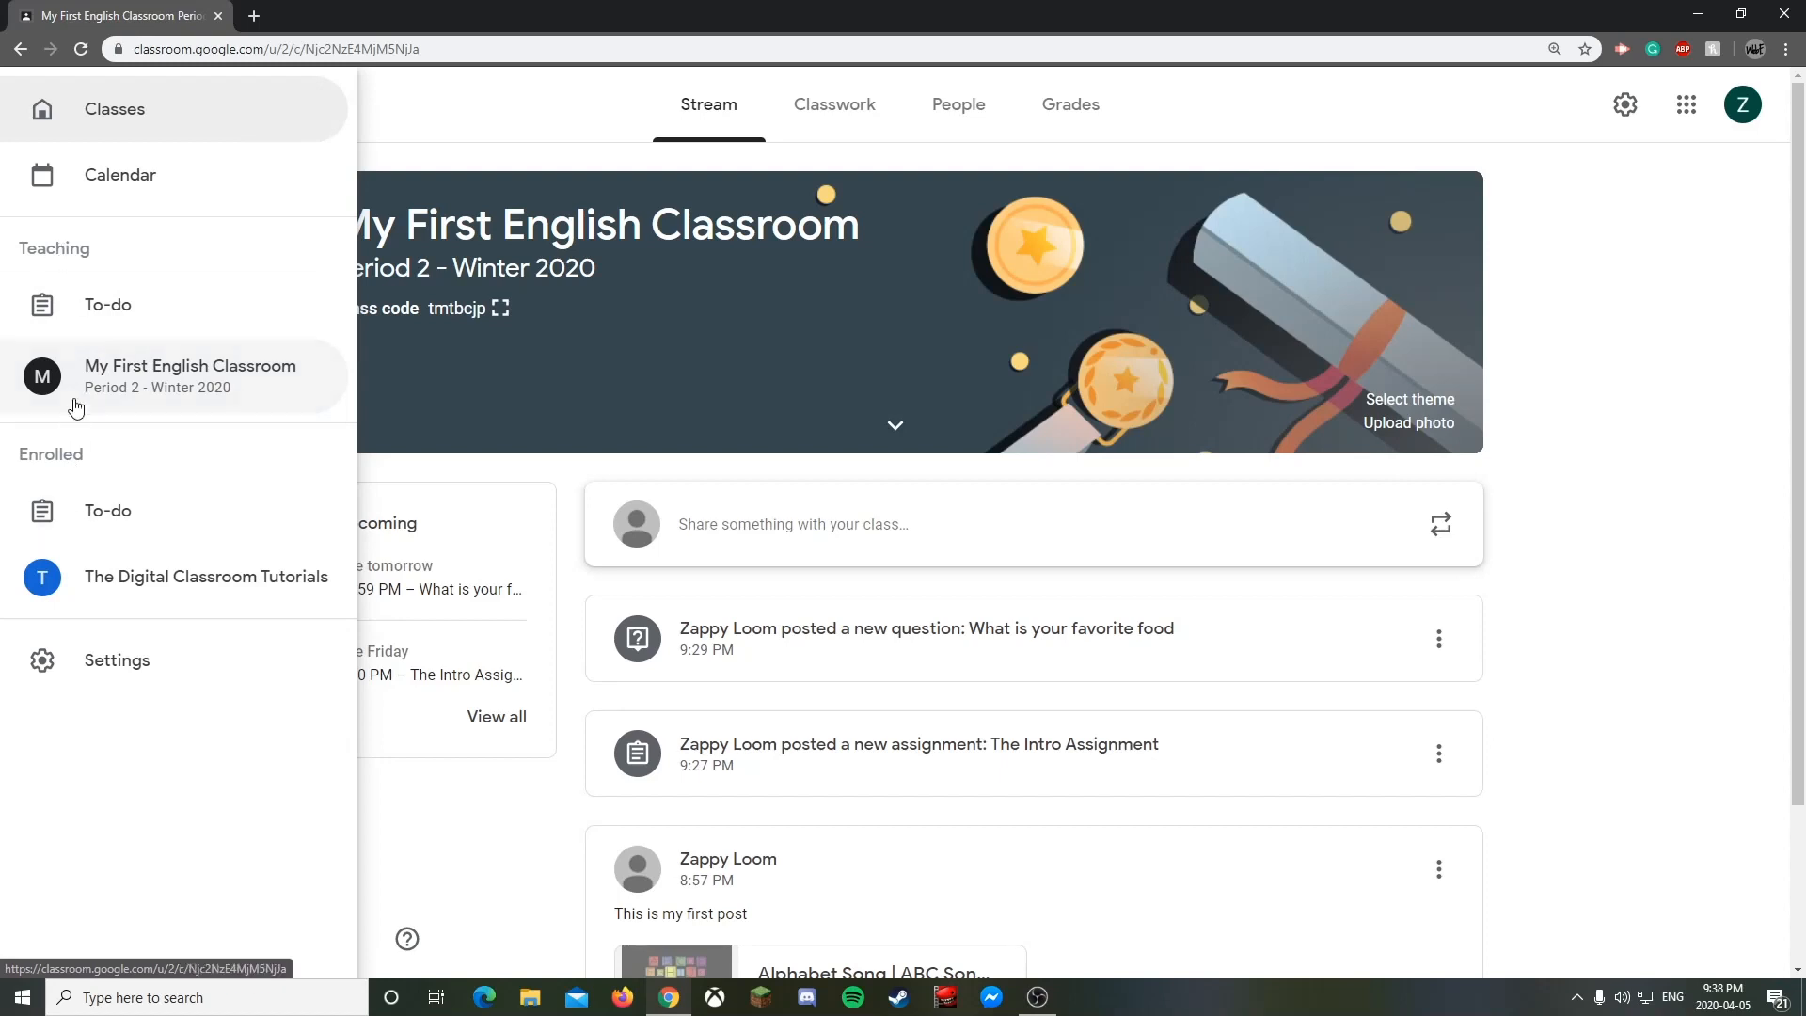
left_click(129, 307)
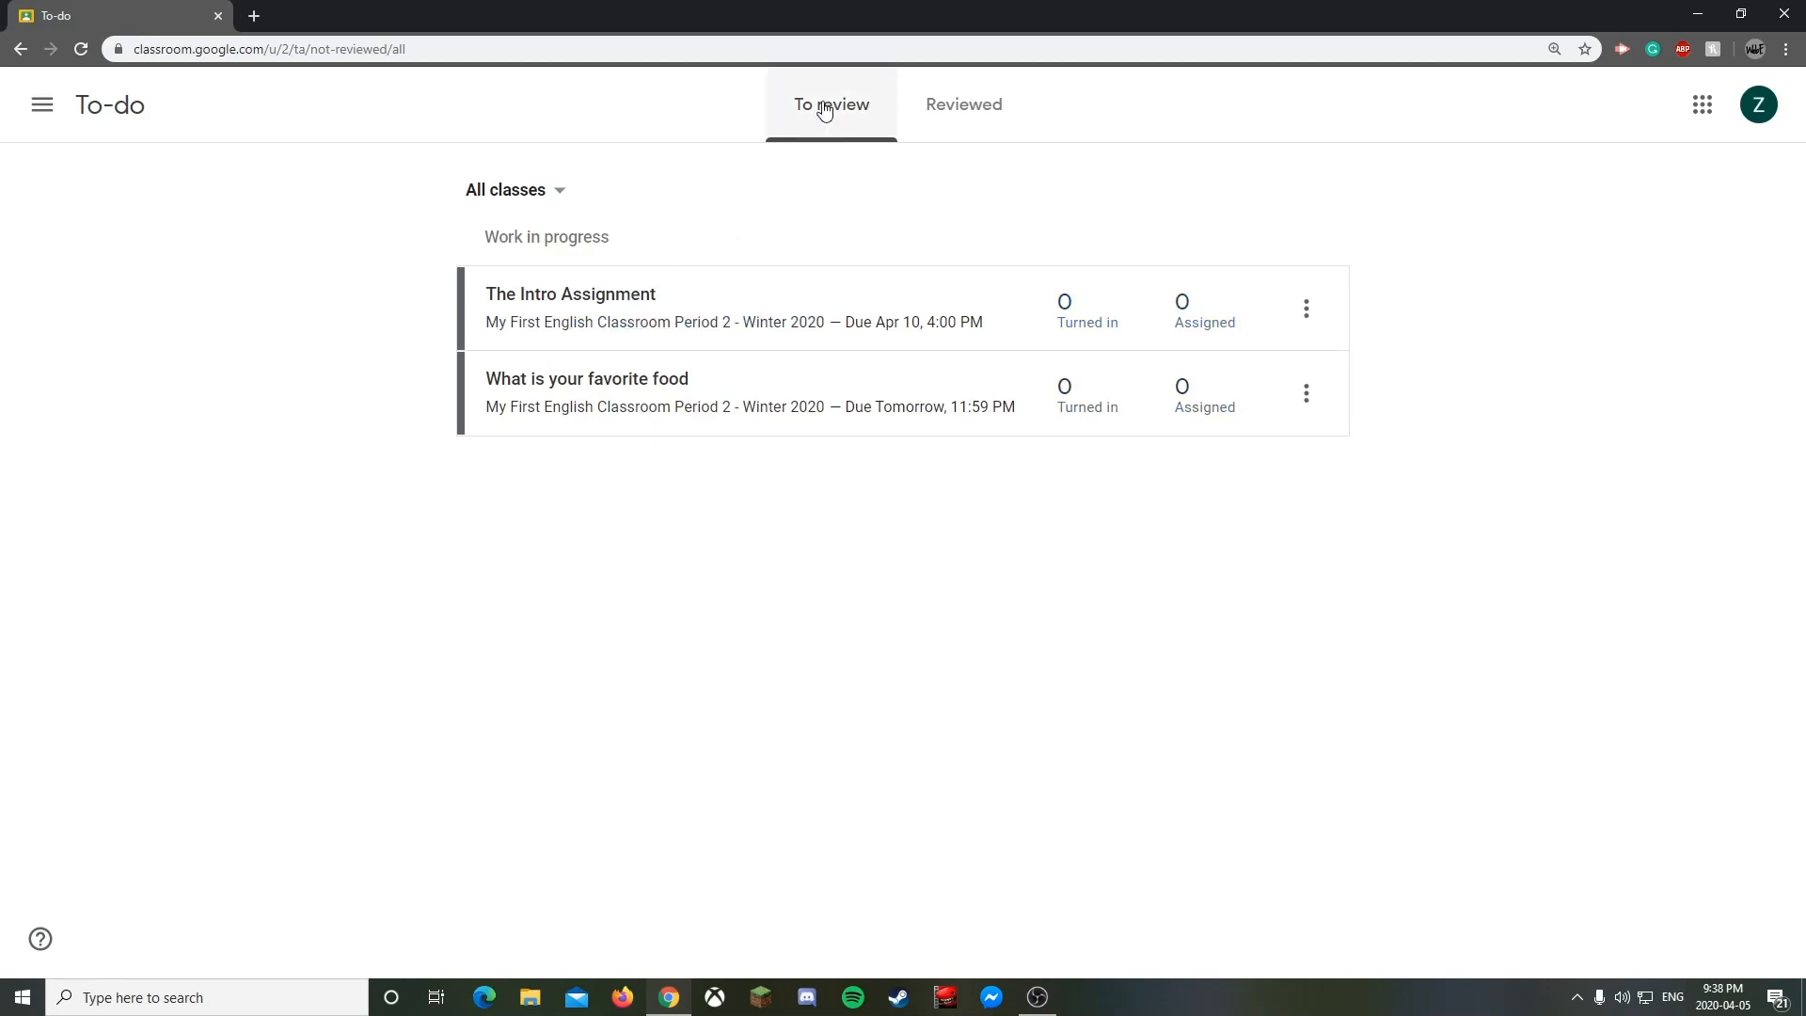
left_click(995, 115)
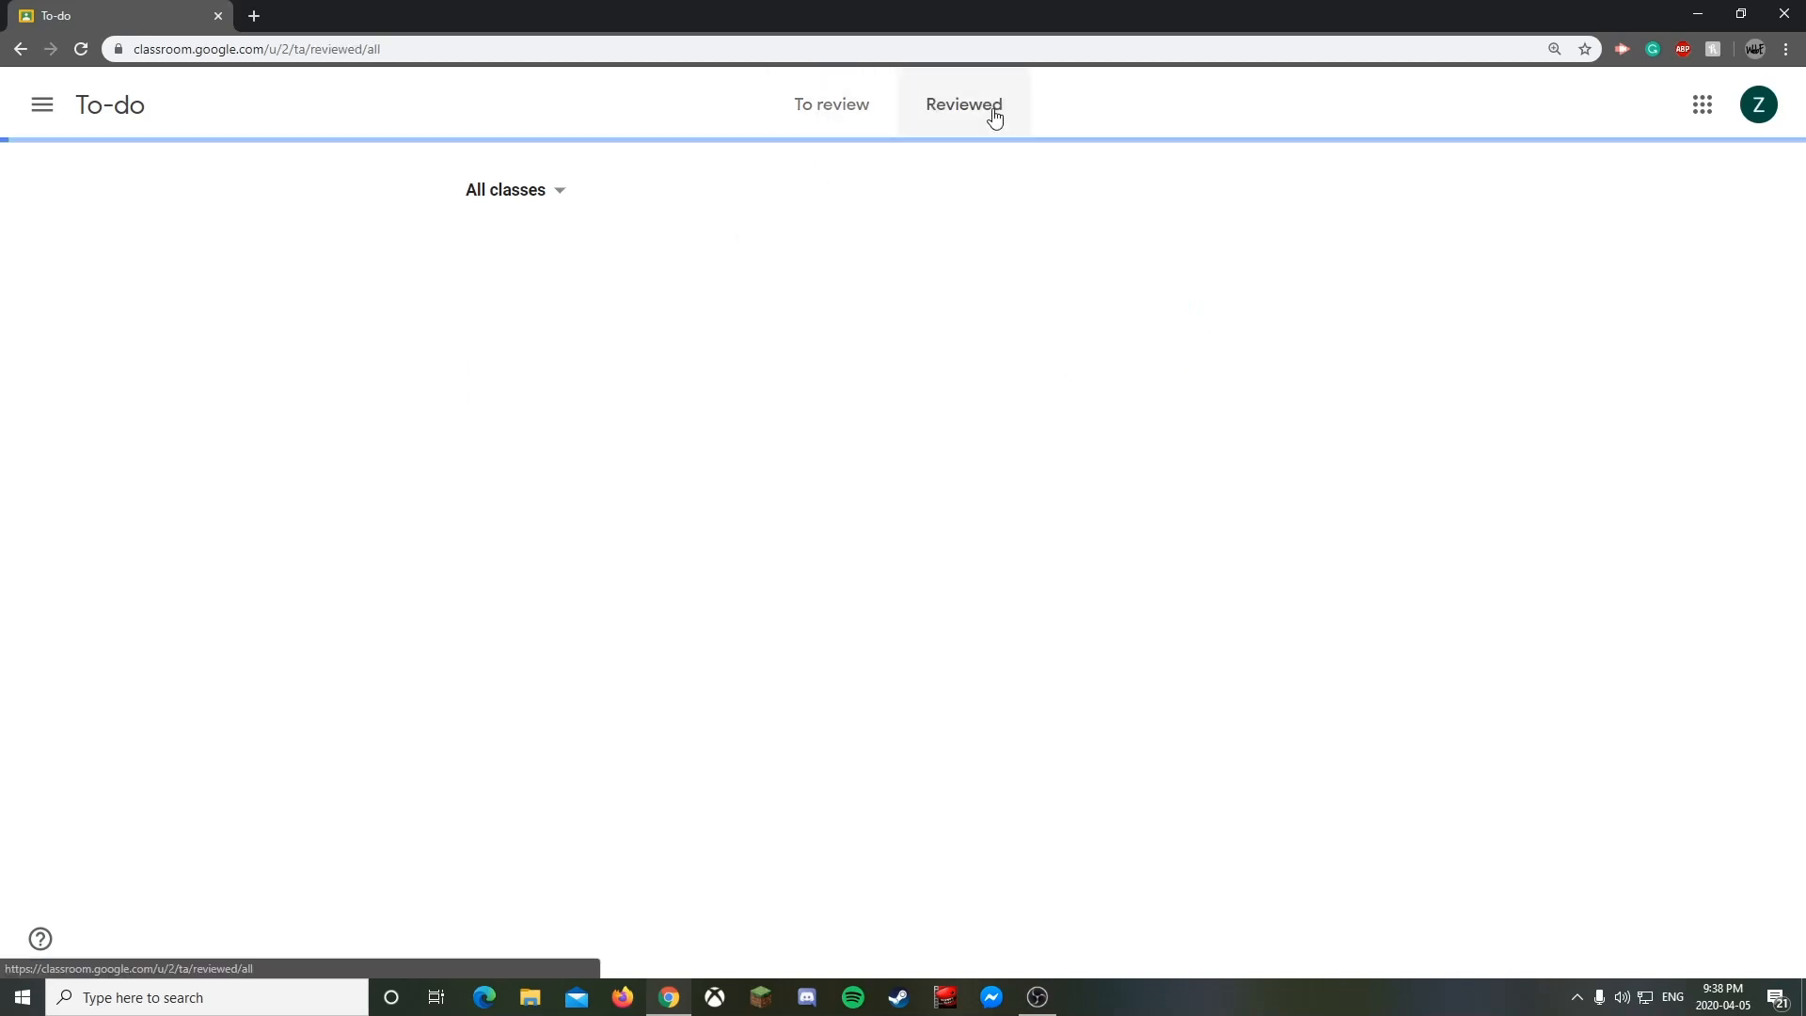
left_click(862, 102)
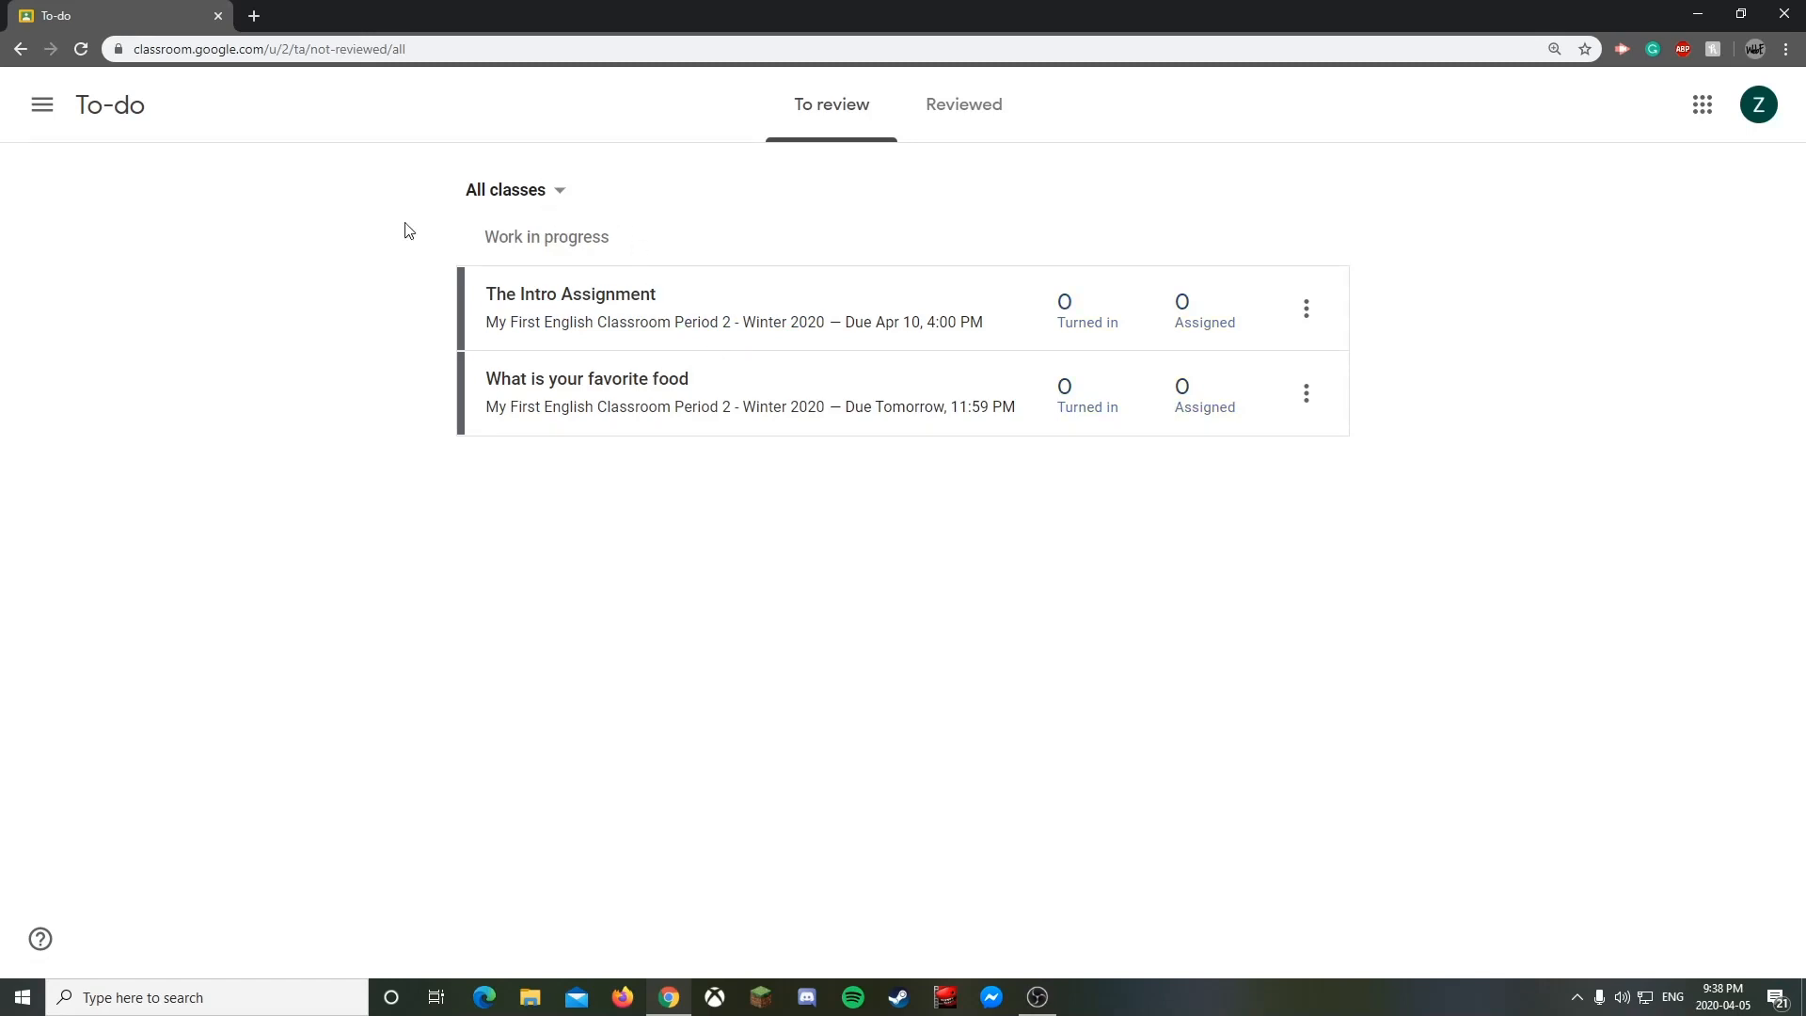
- Go to the Classes overview and dismiss the What's new in Classroom announcement
left_click(53, 108)
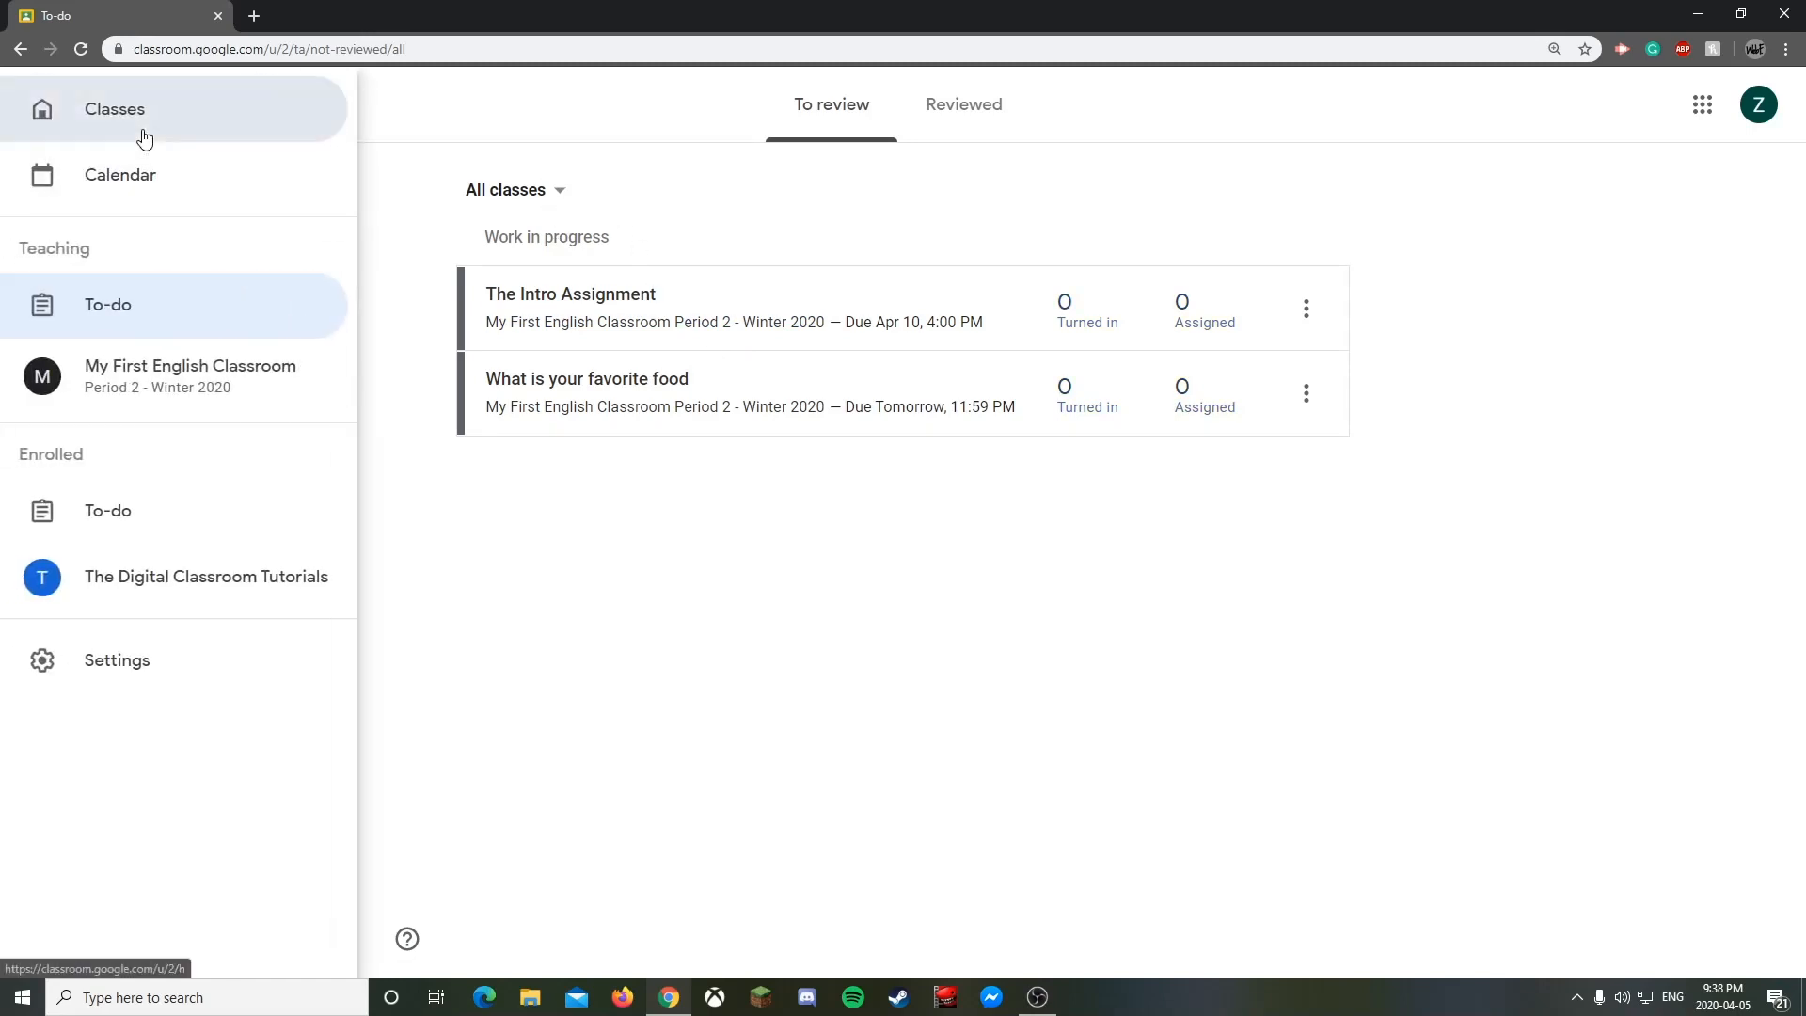
left_click(141, 130)
left_click(1066, 373)
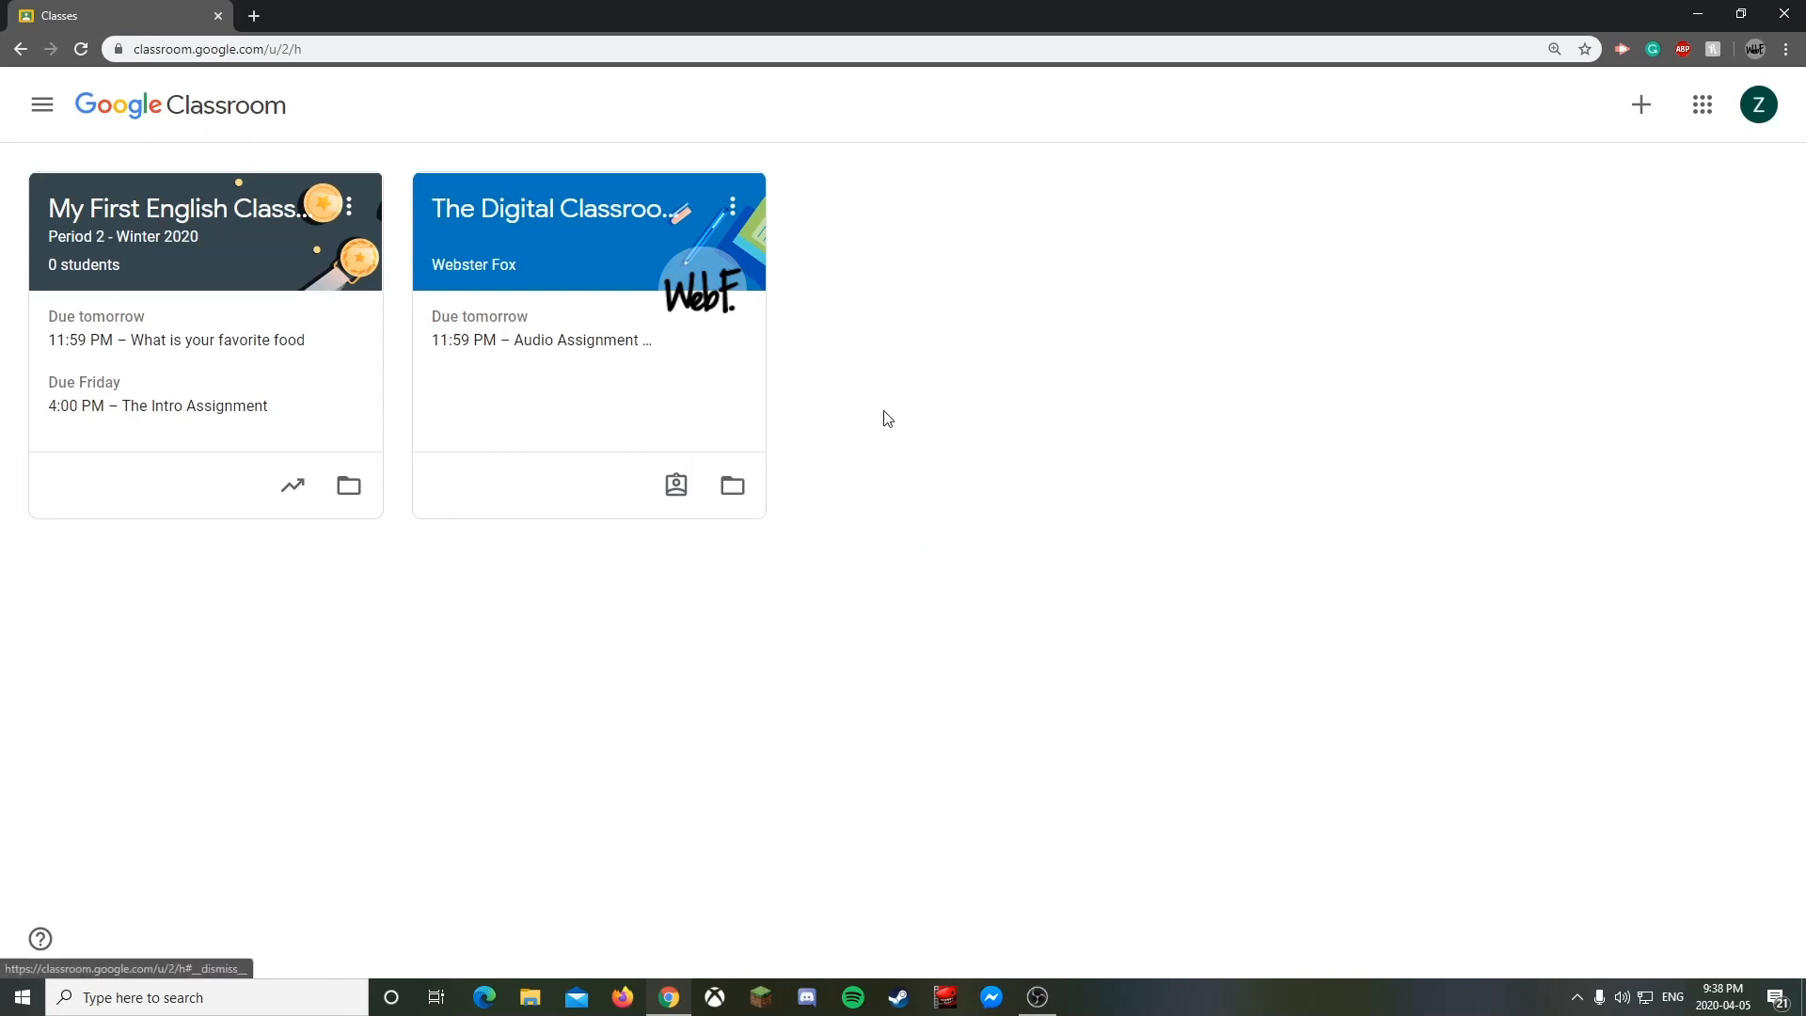